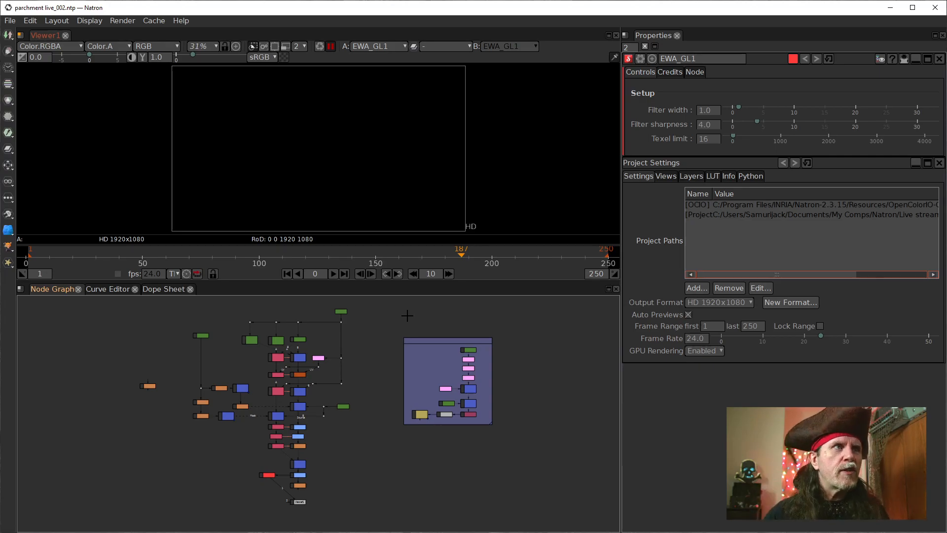
Step: Show the Blur4 node's output in Viewer1 and resume the paused viewer updates
left_click(298, 484)
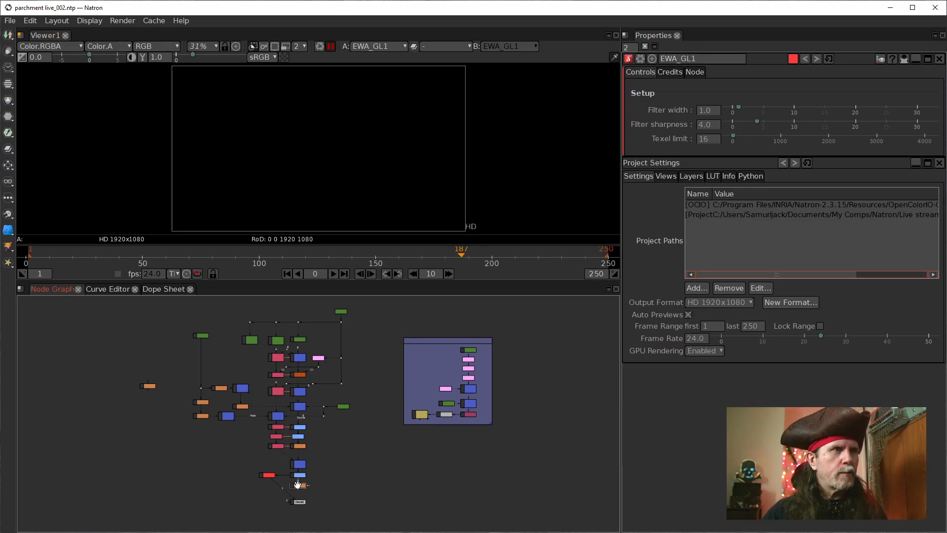
scroll(282, 481, "up", 8)
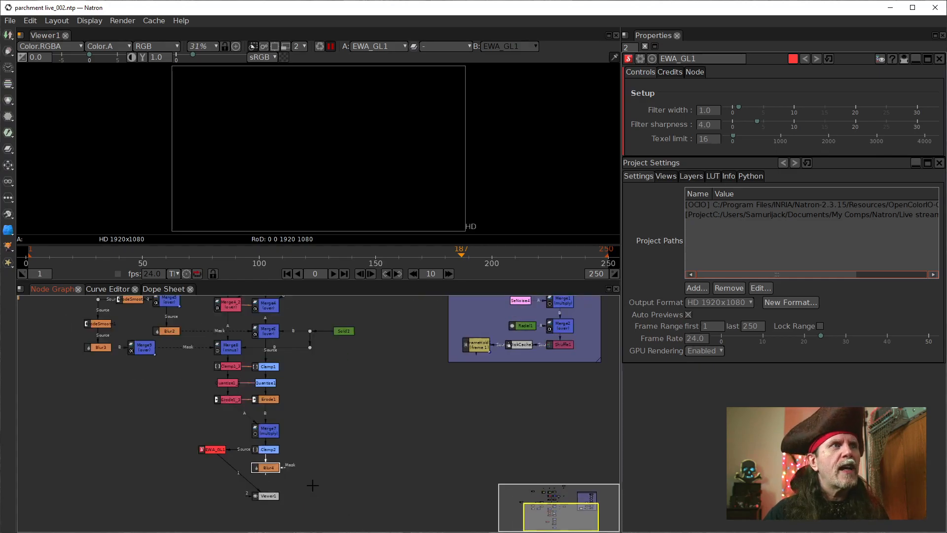
left_click_drag(313, 438, 351, 424)
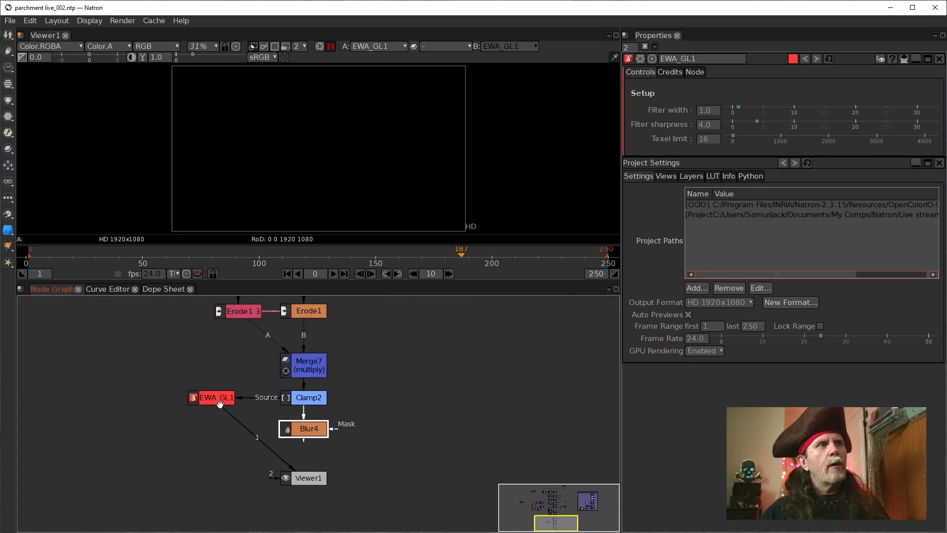
left_click(207, 401)
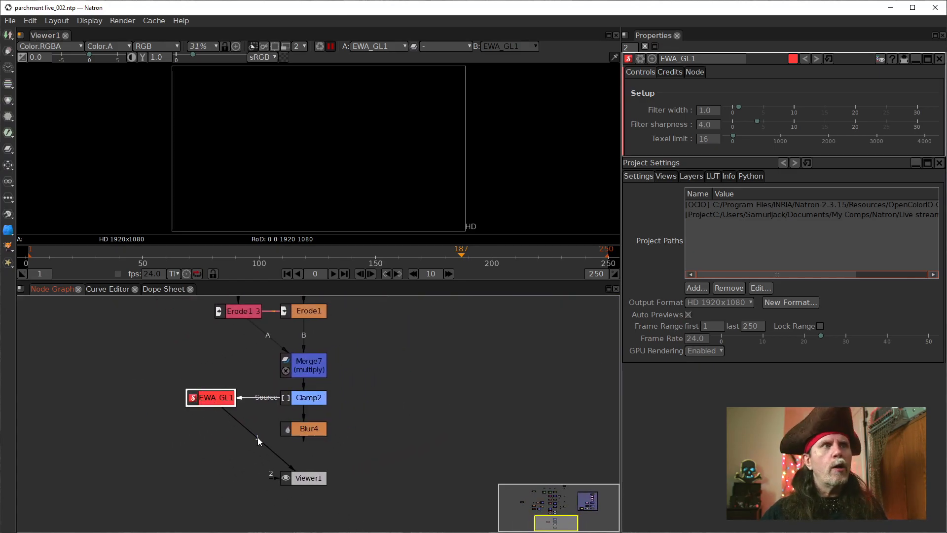
left_click(293, 428)
key("1")
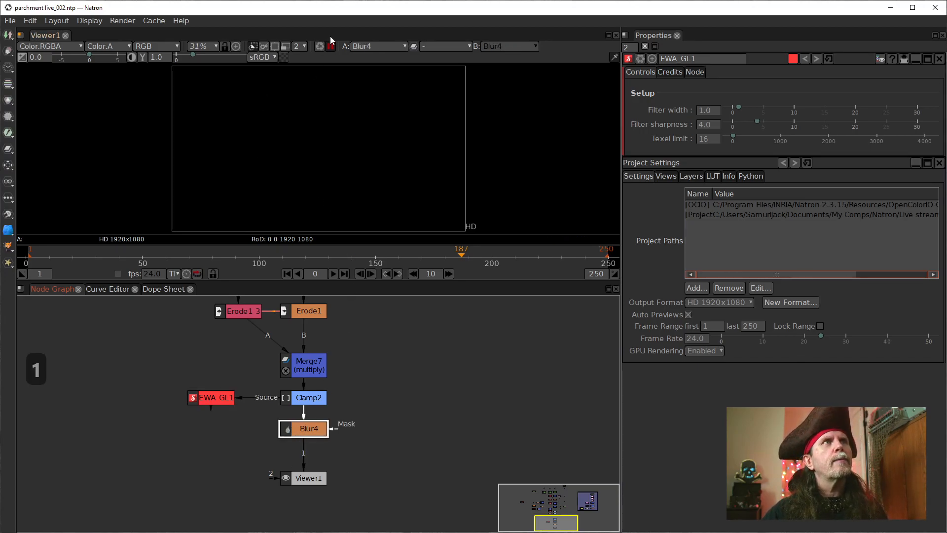
left_click(331, 47)
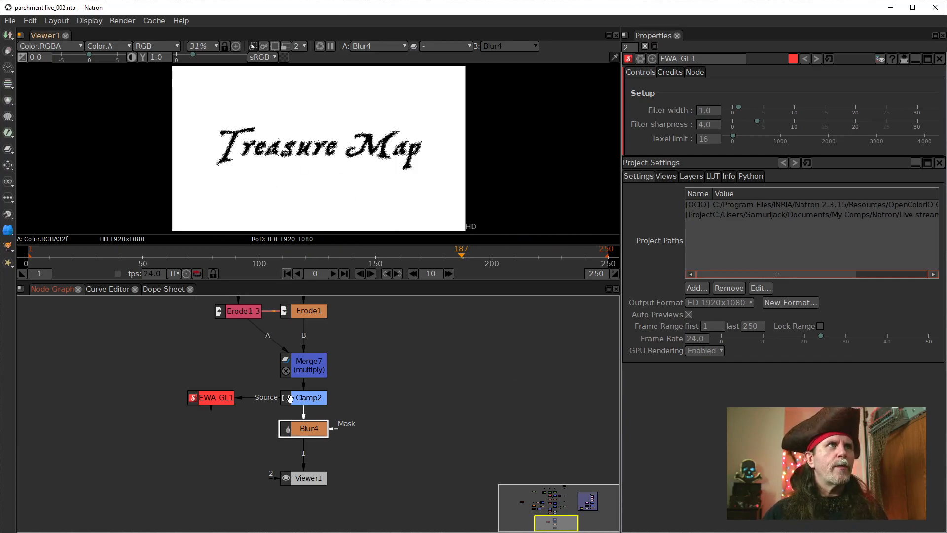
left_click(216, 399)
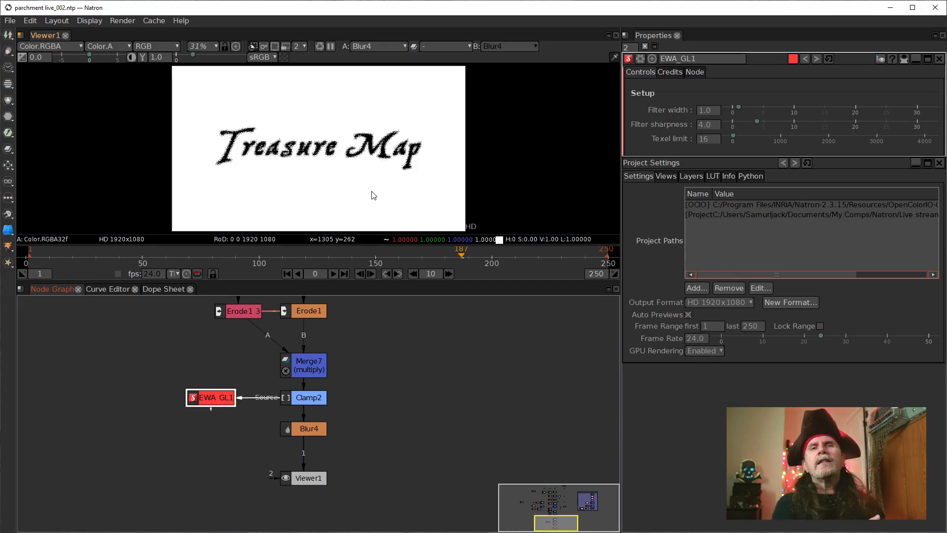
Step: Compare the FrameHold1 parchment output with the Blur4 text output in the viewer
scroll(496, 387, "down", 5)
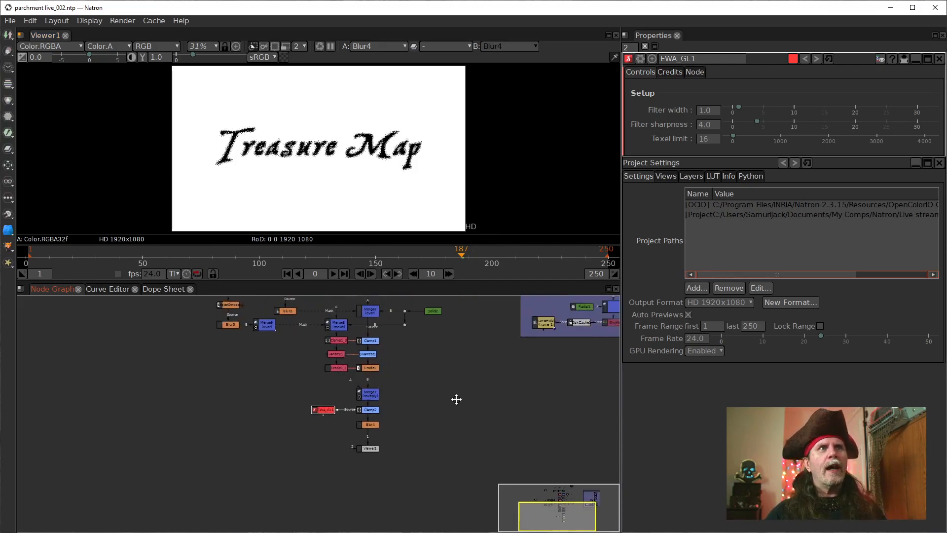
left_click(414, 386)
scroll(404, 438, "up", 3)
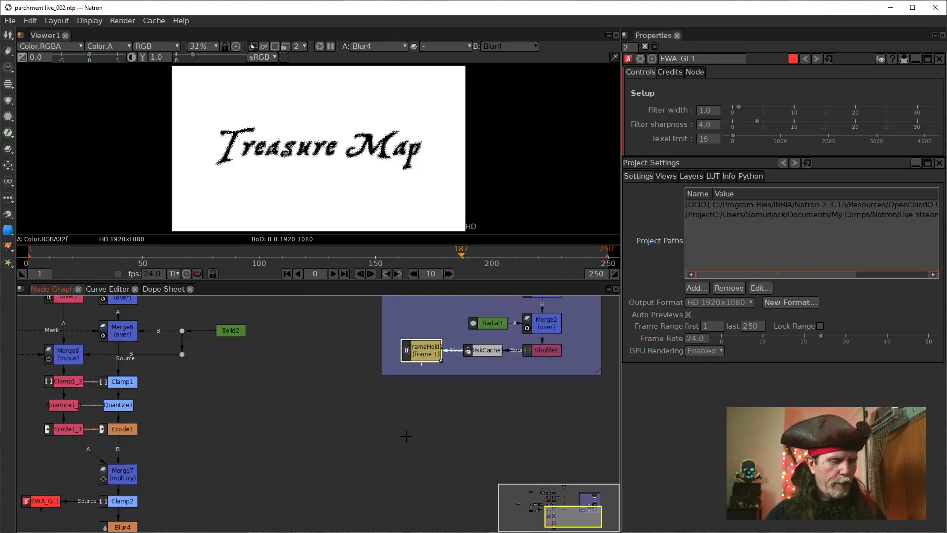
key("1")
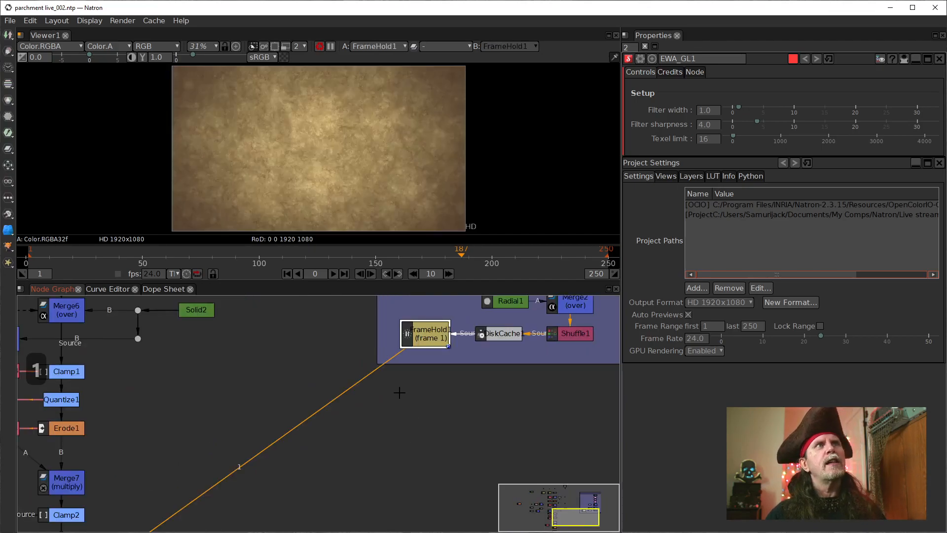
left_click_drag(237, 426, 441, 353)
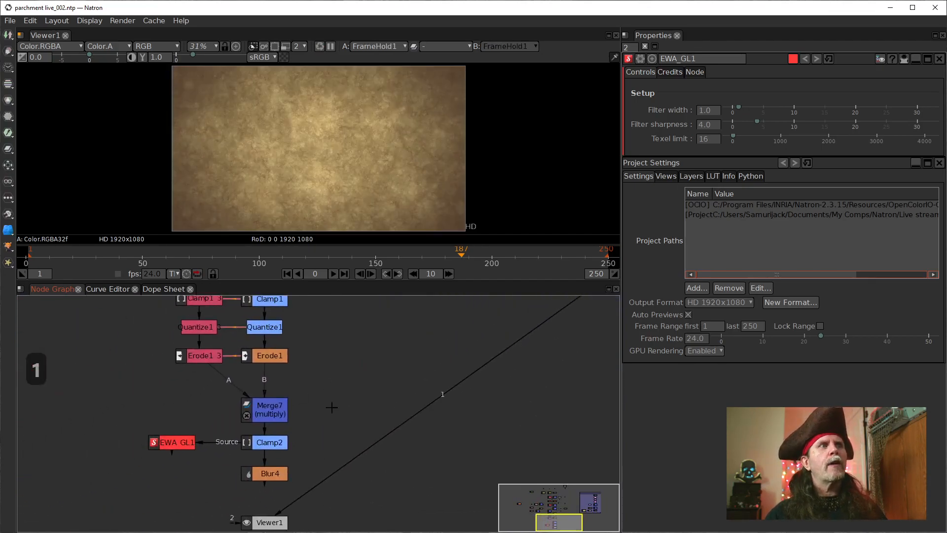
left_click(275, 475)
key("1")
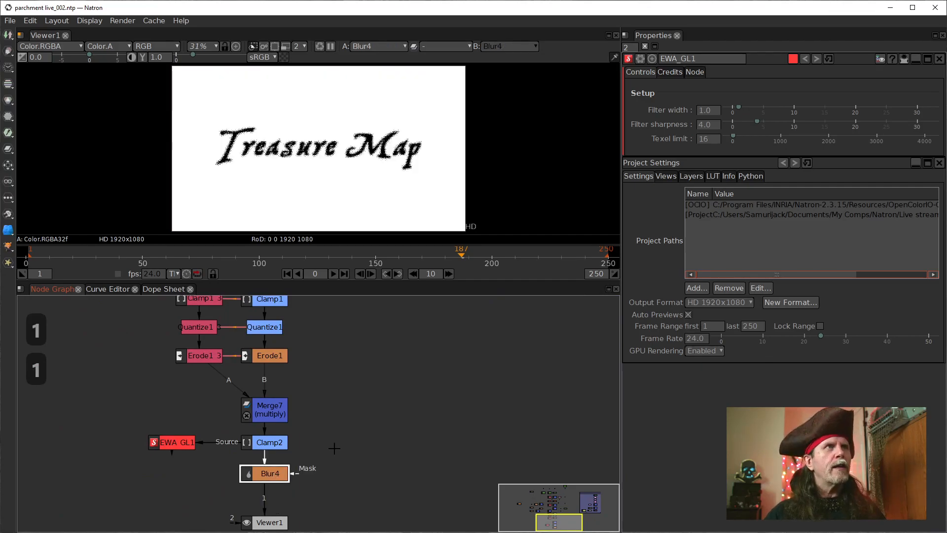
Step: Reduce the size of the Blur4 node to 1.5 while checking the enlarged Treasure Map text
scroll(297, 165, "up", 6)
scroll(281, 161, "down", 2)
scroll(267, 181, "down", 1)
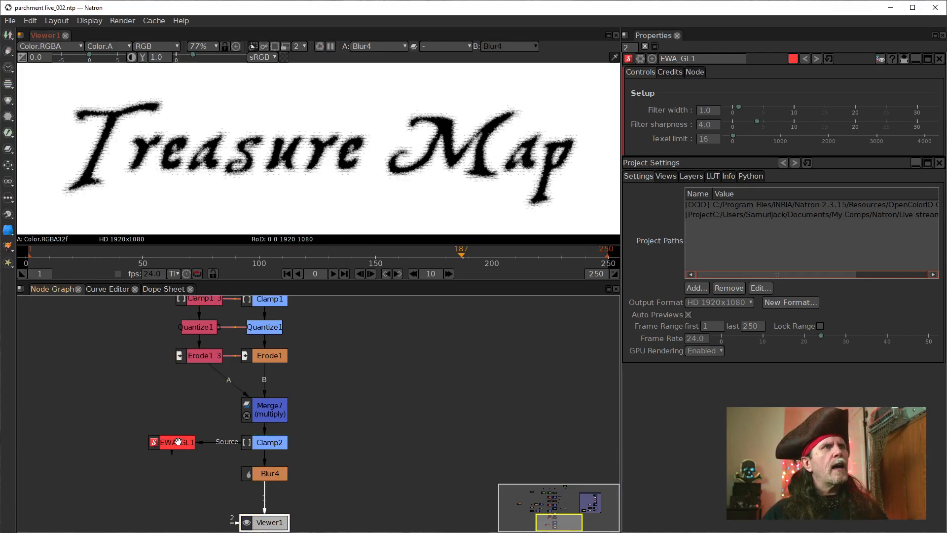
double_click(265, 470)
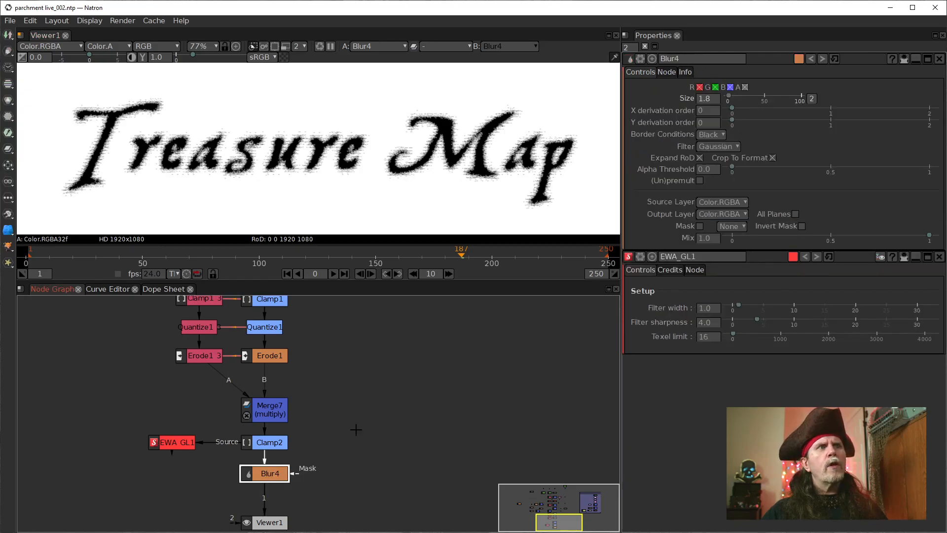
double_click(707, 99)
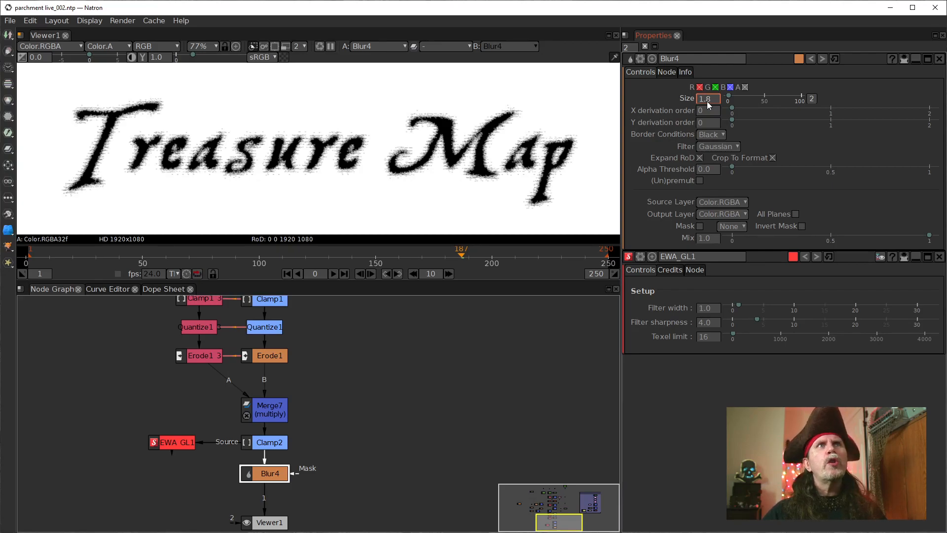
scroll(707, 101, "down", 1)
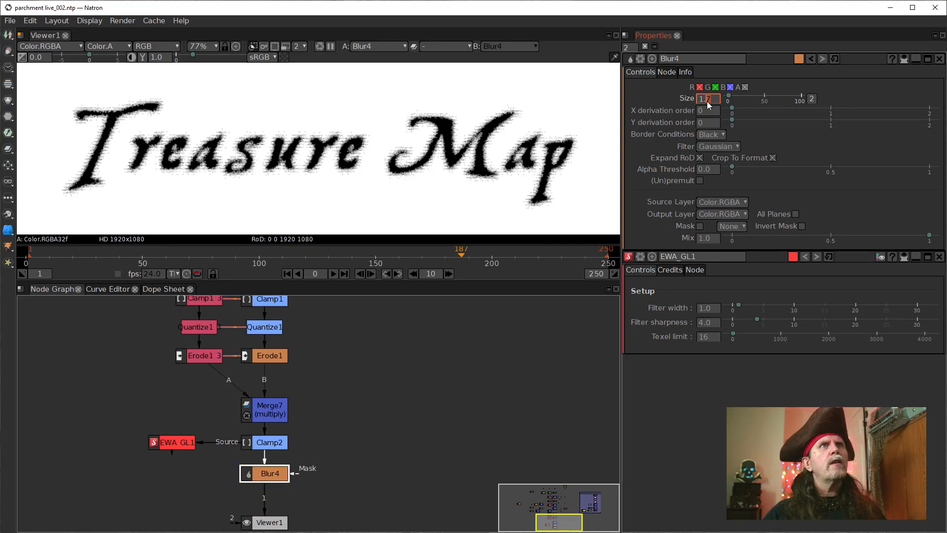
scroll(706, 102, "down", 1)
scroll(706, 102, "down", 1)
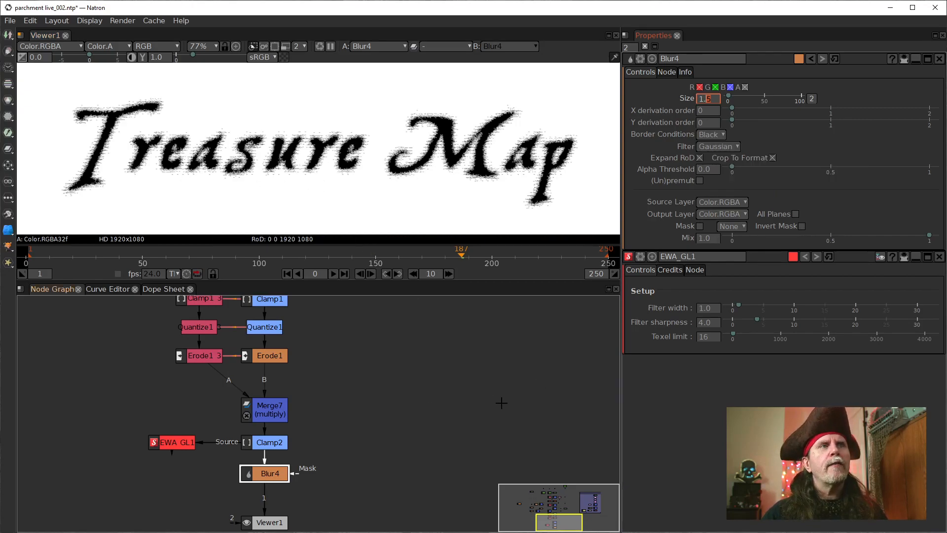
Step: Move the Parchment1 backdrop and its nodes lower in the node graph, towards the end of the text tree
left_click_drag(501, 403, 378, 385)
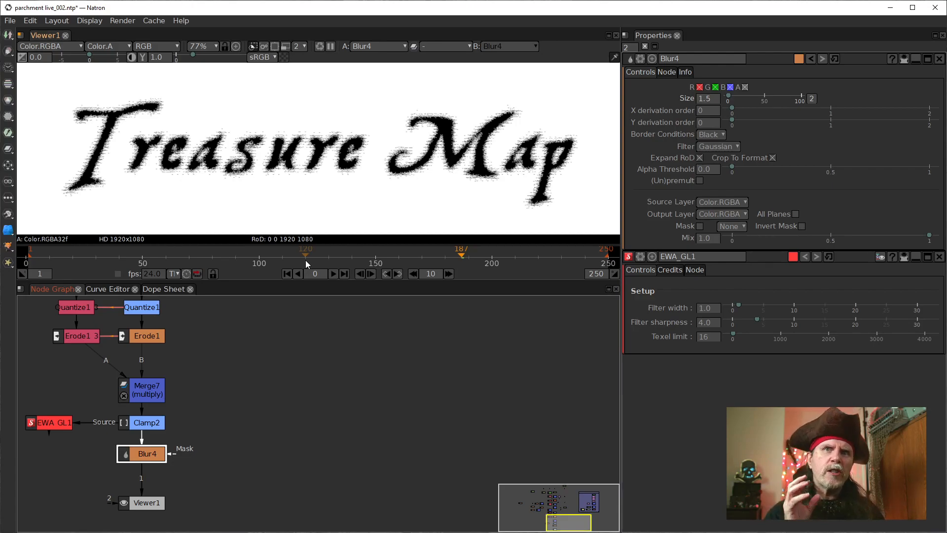
scroll(346, 381, "down", 6)
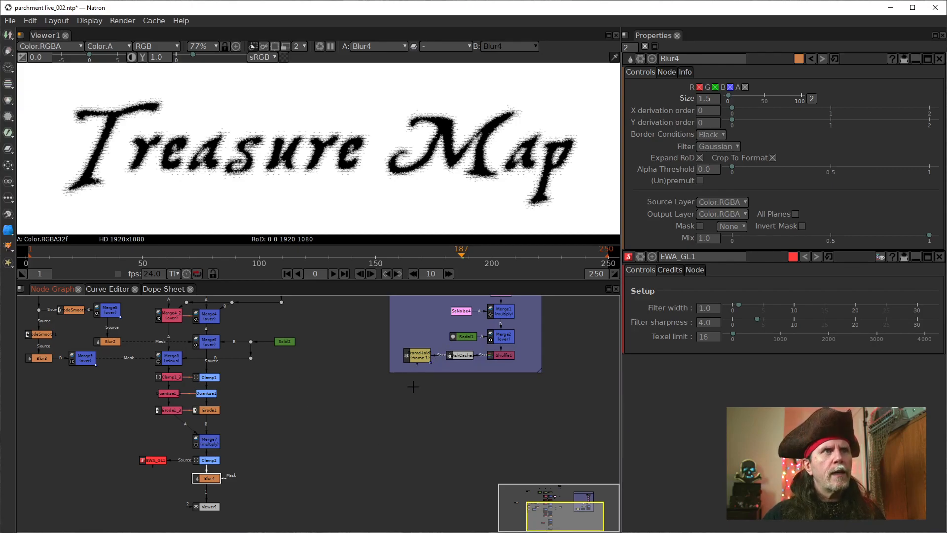
left_click_drag(422, 322, 376, 500)
left_click_drag(378, 413, 363, 334)
scroll(360, 363, "up", 5)
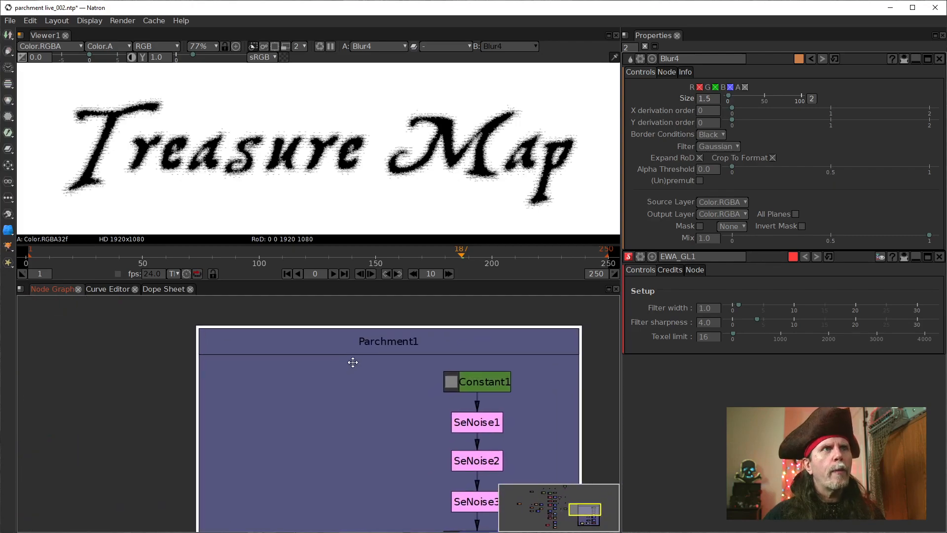
scroll(348, 373, "down", 3)
left_click_drag(273, 452, 499, 469)
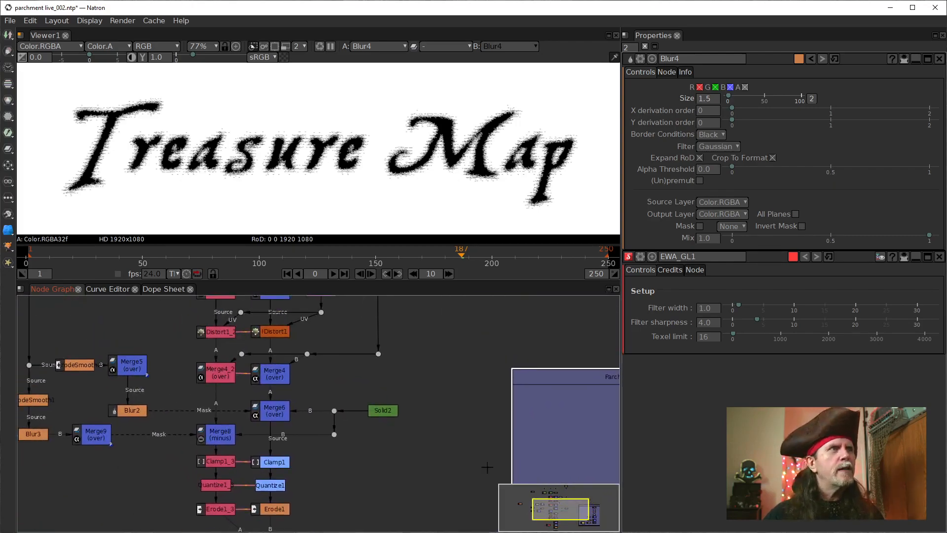
scroll(377, 457, "down", 2)
left_click_drag(377, 457, 302, 314)
left_click_drag(463, 332, 449, 418)
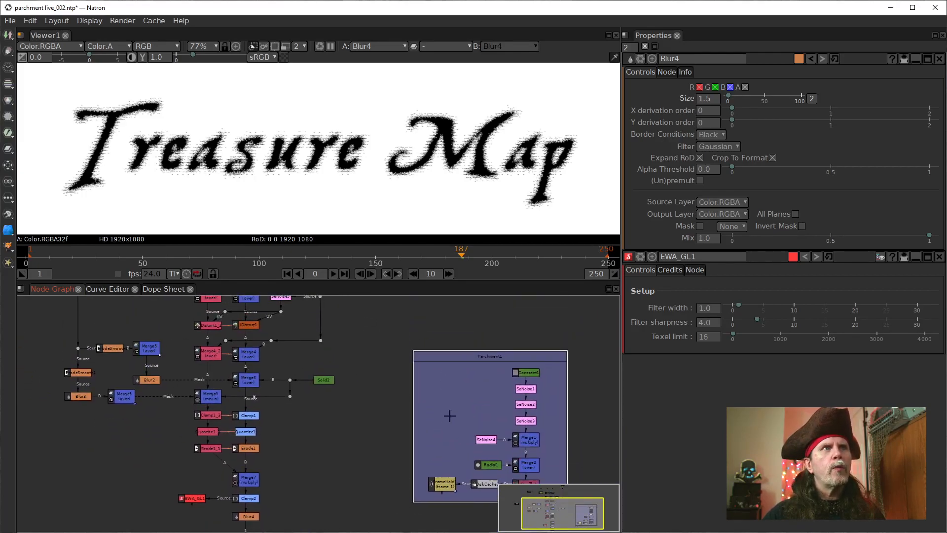
left_click_drag(450, 351, 434, 364)
left_click_drag(281, 514, 374, 401)
Step: Fine-tune the Parchment1 backdrop's position beside the end of the text tree and select its FrameHold1 node
left_click(524, 386)
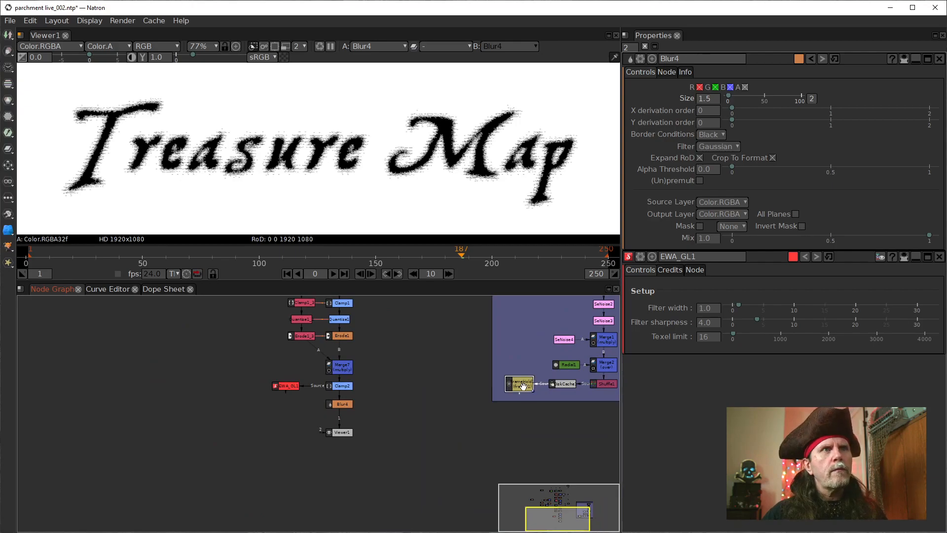
scroll(585, 426, "up", 1)
left_click_drag(584, 426, 481, 512)
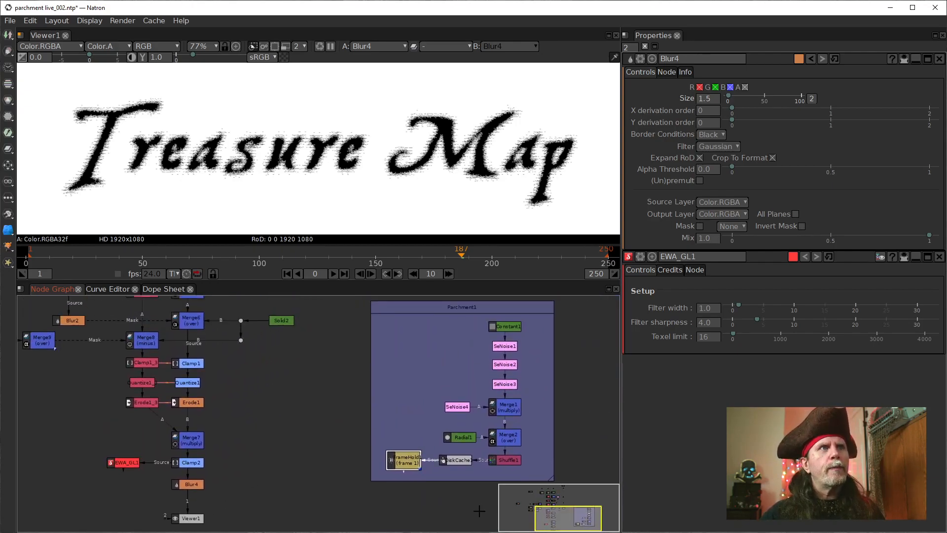
left_click_drag(436, 310, 425, 332)
left_click_drag(351, 446, 420, 379)
left_click(469, 417)
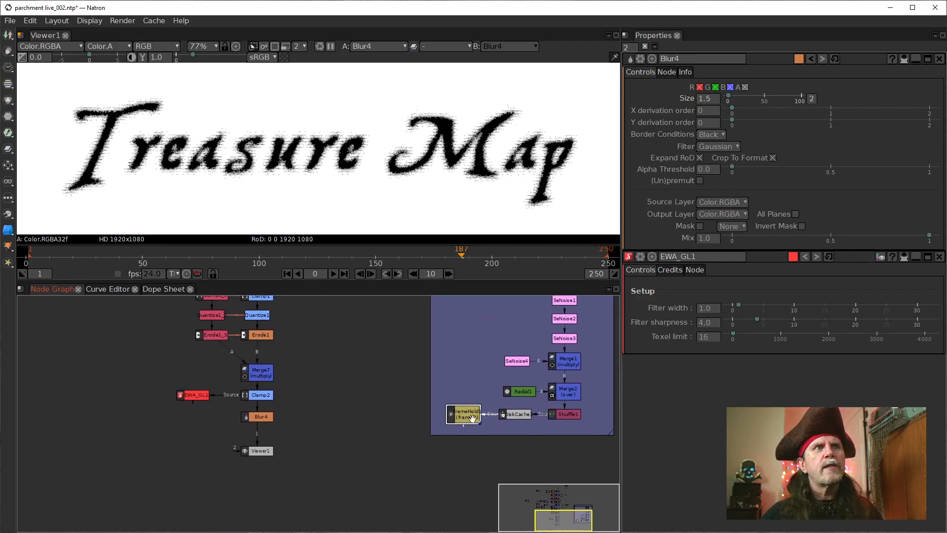
scroll(462, 428, "up", 3)
mouse_move(434, 477)
left_mouse_down()
mouse_move(406, 478)
mouse_move(447, 483)
left_mouse_up()
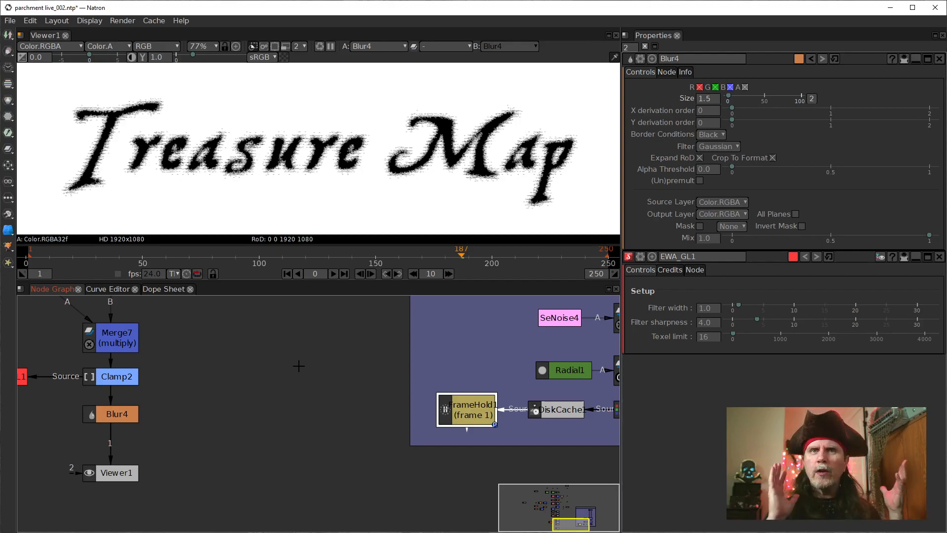
Step: At frame 1, add a Merge node with FrameHold1 as its B input and Blur4 as its A input
left_click(287, 273)
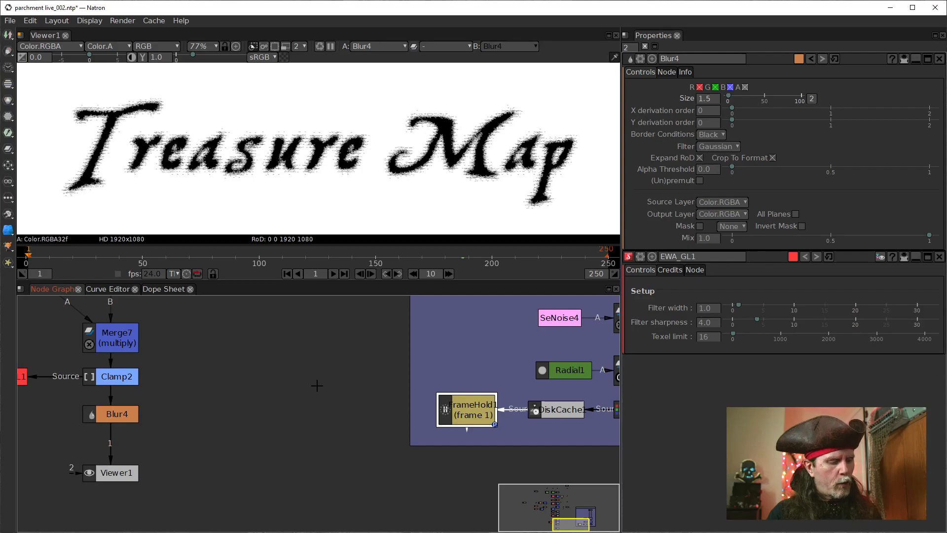
key("m")
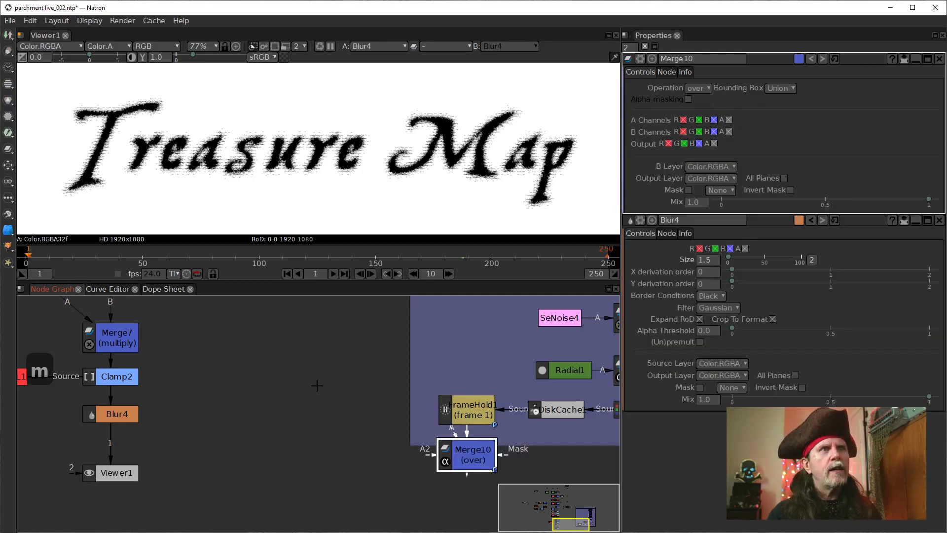
left_click_drag(462, 459, 272, 467)
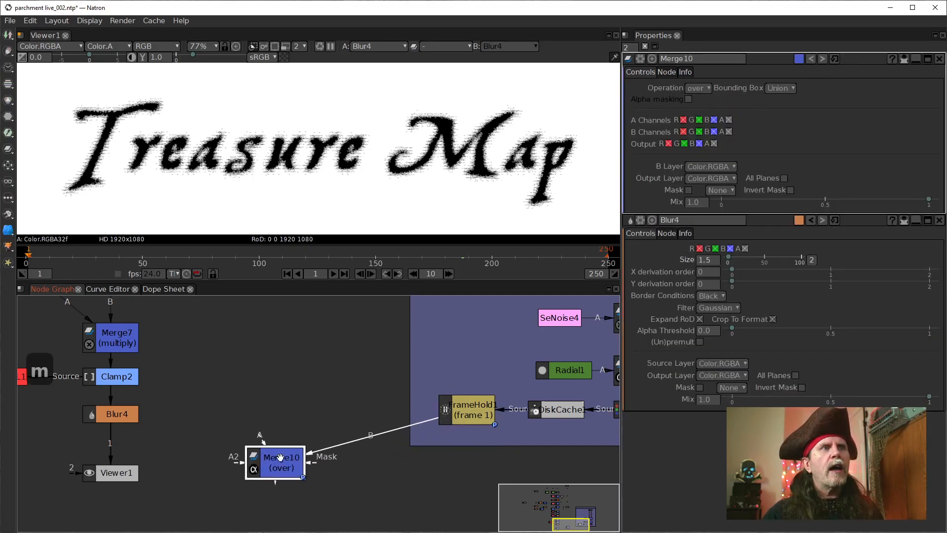
left_click_drag(357, 474, 390, 470)
left_click_drag(312, 457, 329, 468)
left_click_drag(331, 434, 203, 414)
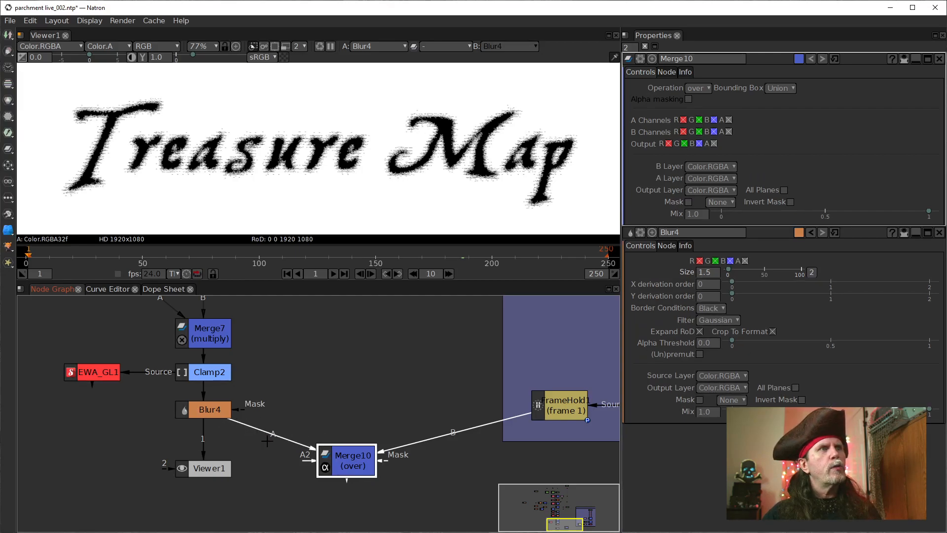
Step: Connect Viewer1 to Merge10 and place Merge10 between Blur4 and the viewer in the main column
scroll(266, 437, "down", 5)
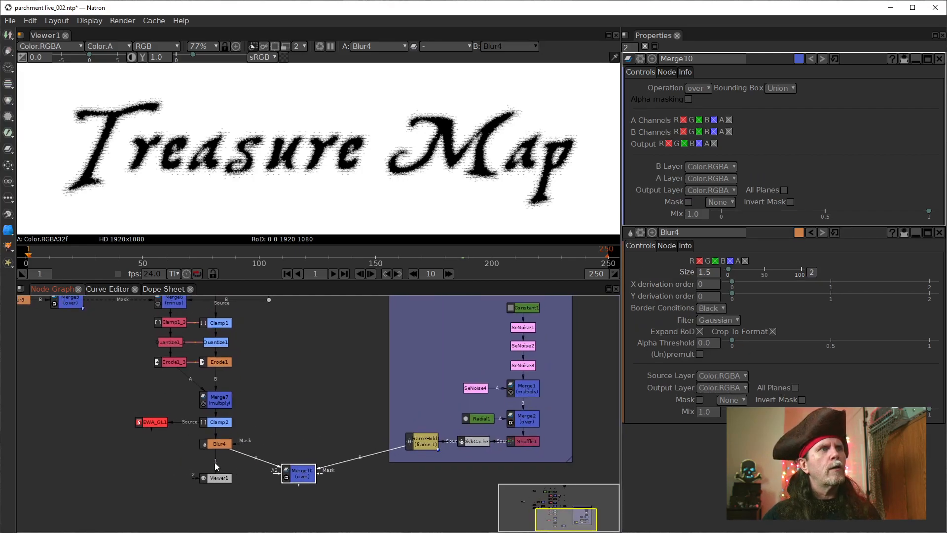
left_click_drag(215, 466, 299, 476)
left_click_drag(216, 477, 211, 500)
left_click_drag(297, 476, 314, 467)
scroll(315, 463, "up", 2)
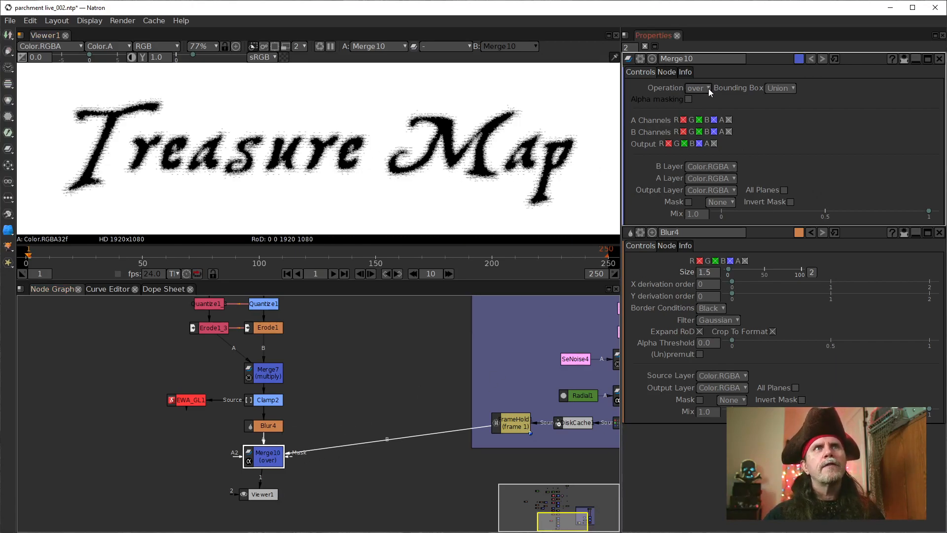
Step: Set Merge10's operation to multiply and fit the composite in the viewer
mouse_move(702, 90)
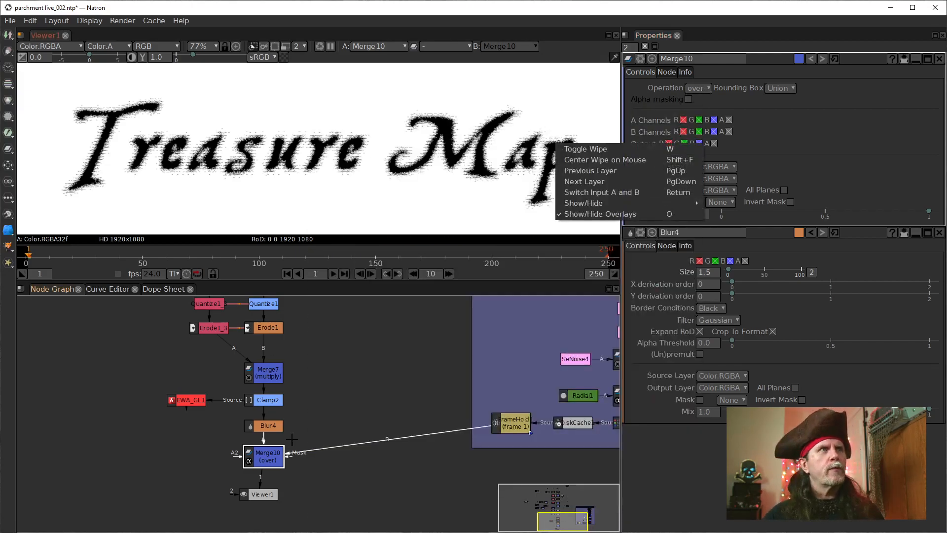
left_click(348, 396)
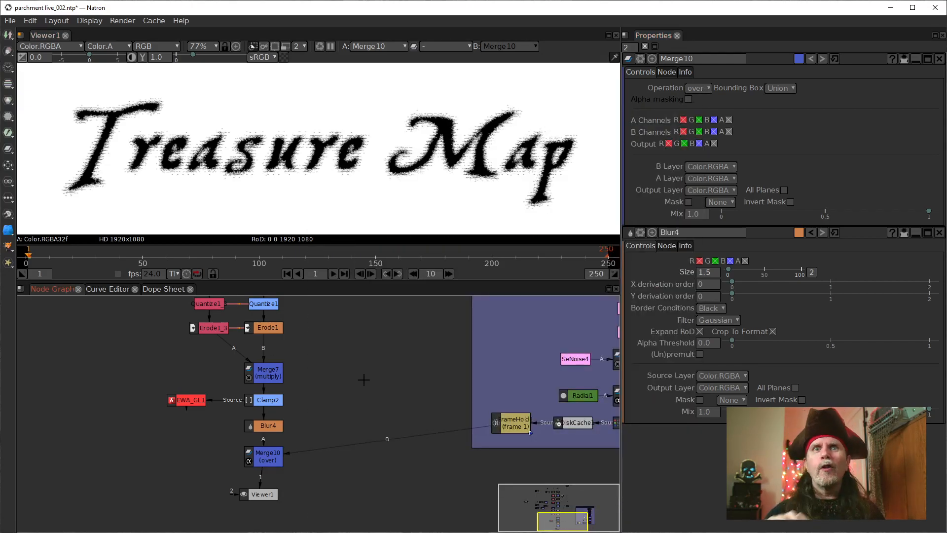
left_click(700, 89)
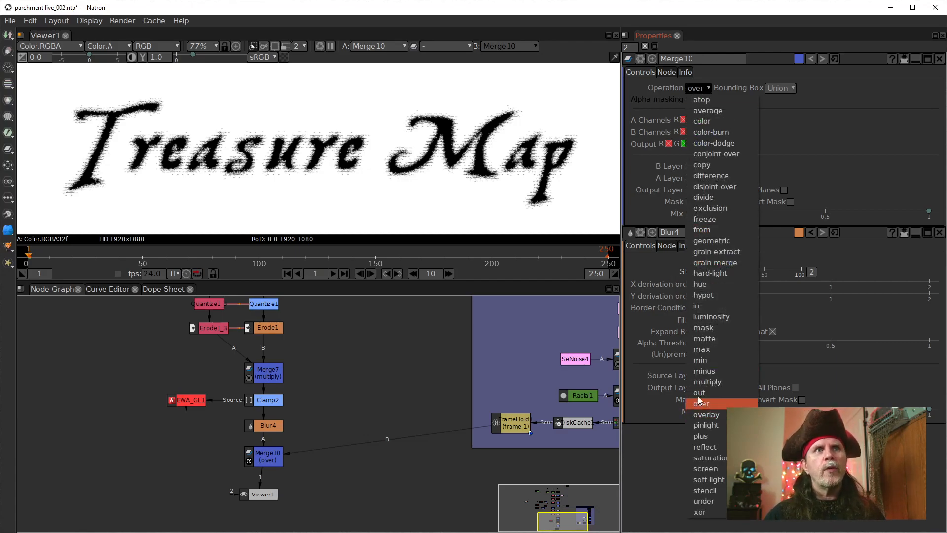
left_click(704, 384)
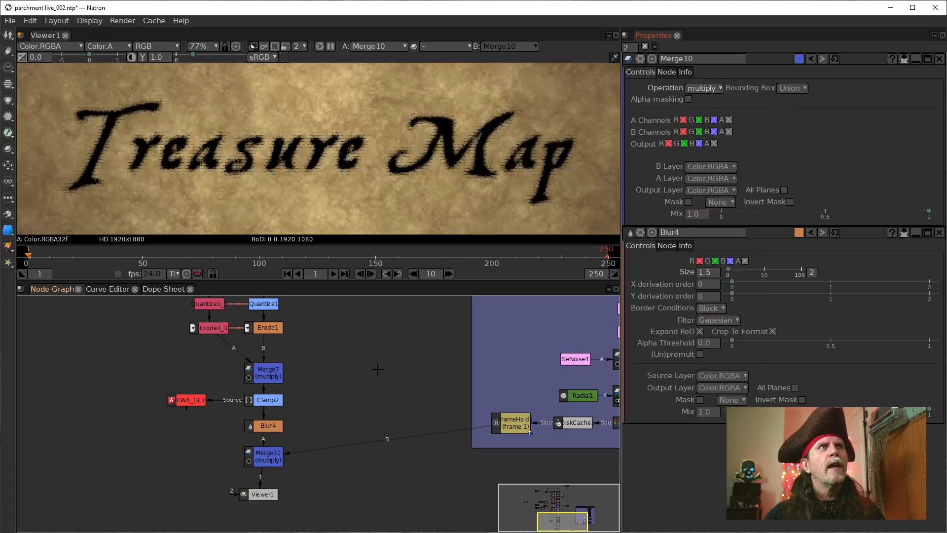
key("f")
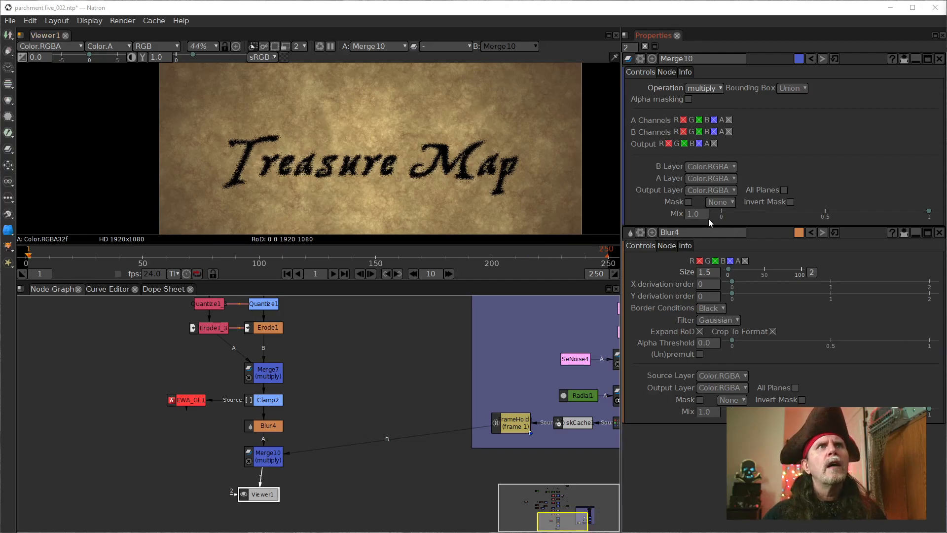
Step: Set Merge10's Mix to 0.97 and check the ink of the lettering up close
scroll(326, 181, "up", 6)
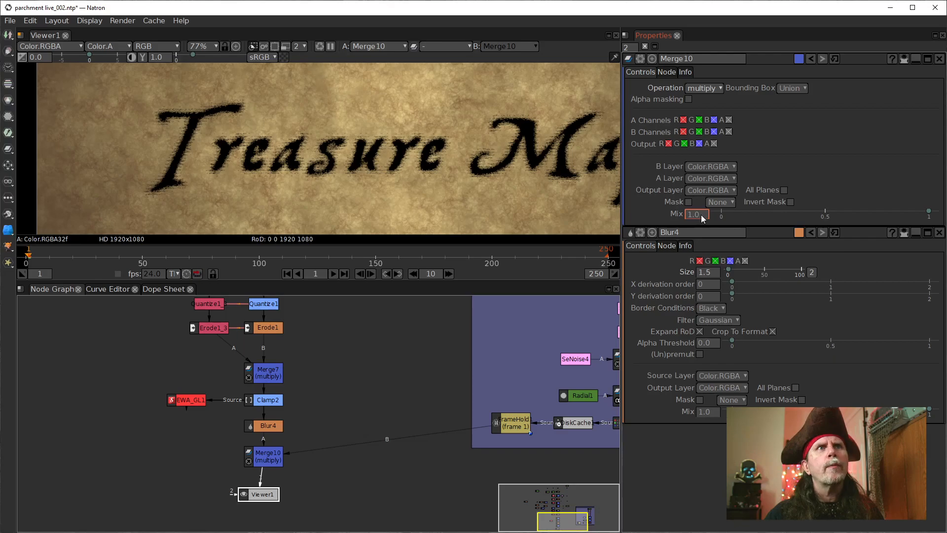
scroll(700, 216, "down", 3)
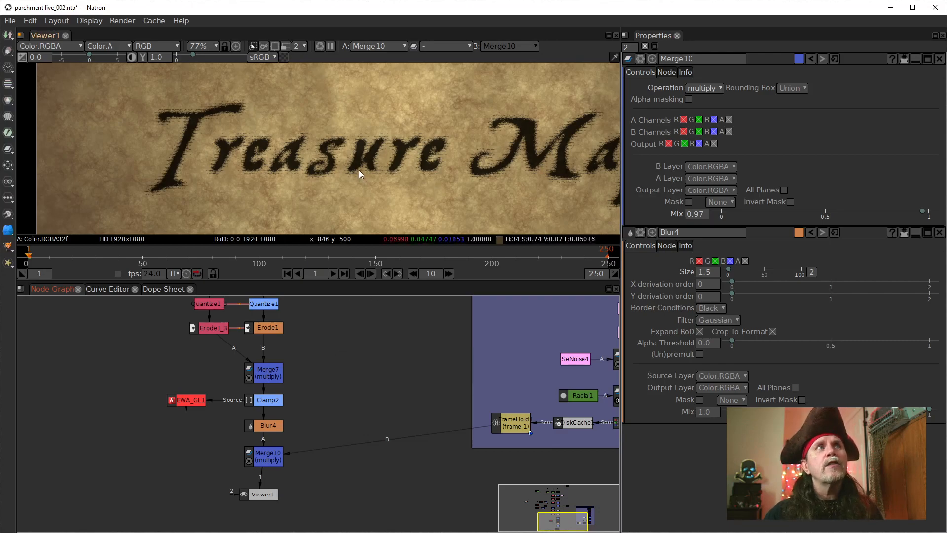
scroll(282, 183, "up", 4)
scroll(283, 186, "up", 14)
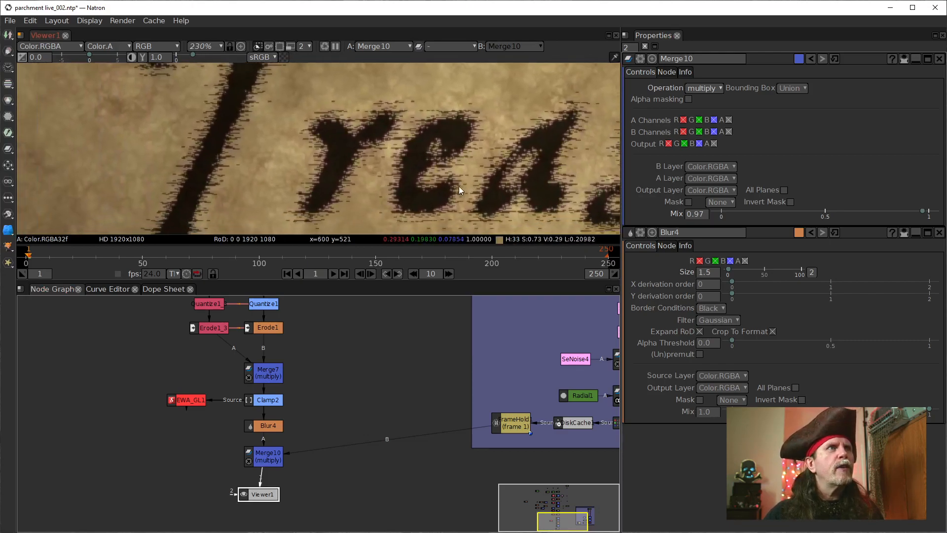
scroll(348, 191, "up", 14)
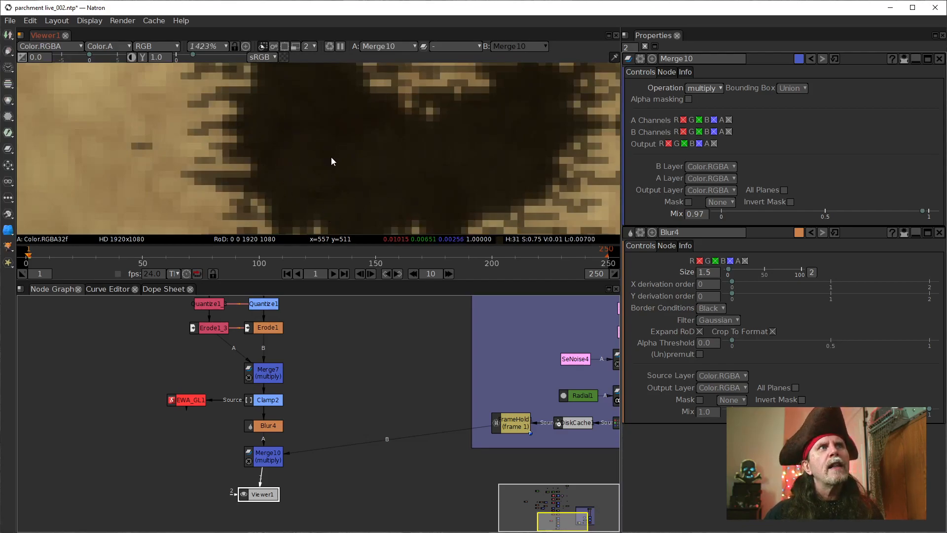
scroll(358, 161, "down", 10)
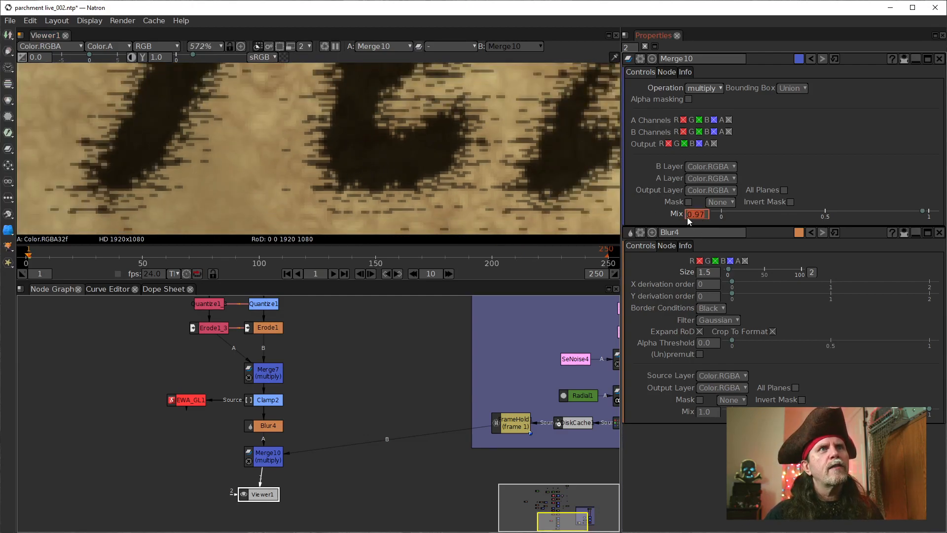
Step: Compare the lettering with Merge10's Mix at 1.0 and back at 0.97, ending on the whole title
scroll(688, 217, "up", 1)
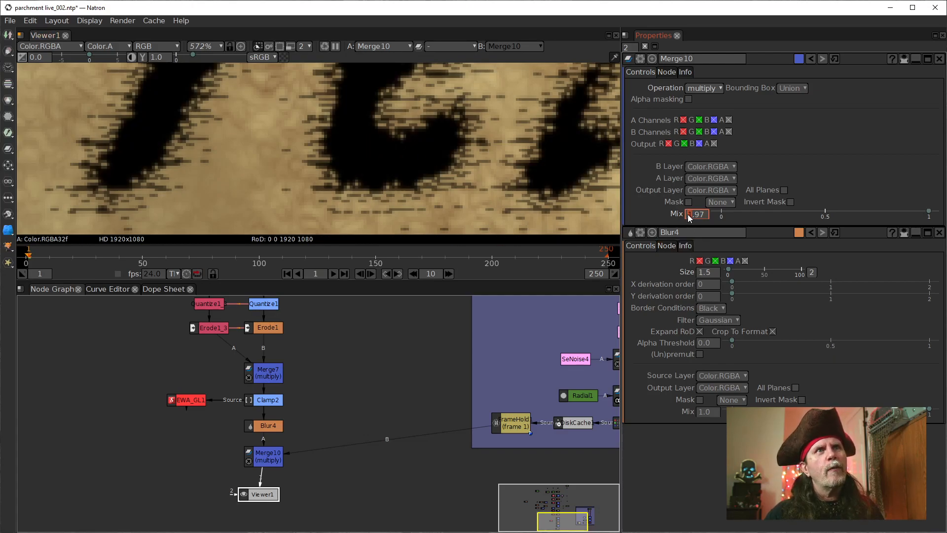
scroll(688, 214, "down", 1)
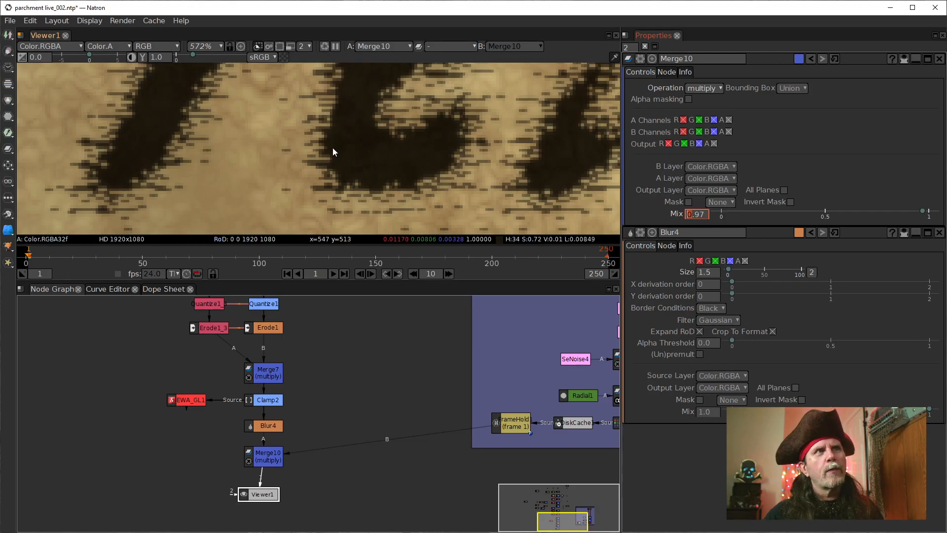
scroll(333, 147, "down", 6)
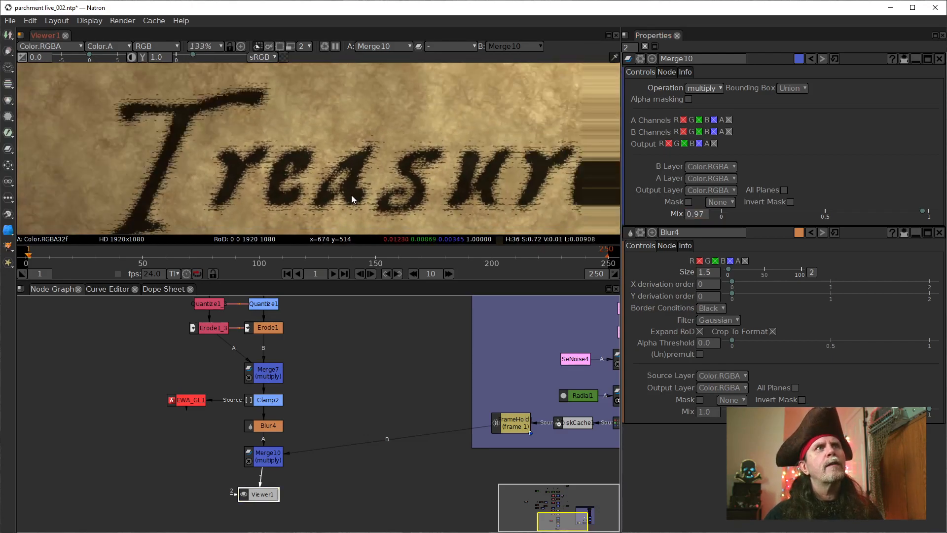
scroll(353, 195, "down", 5)
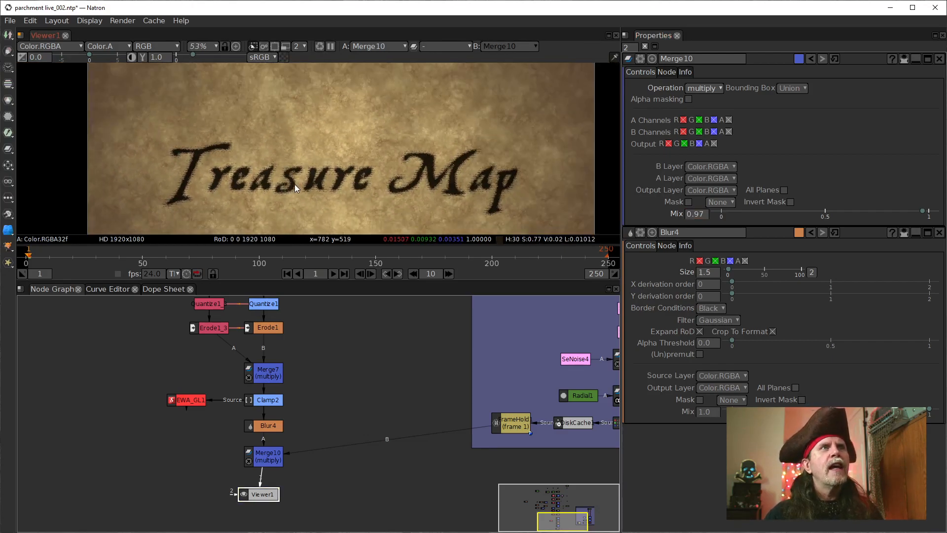
left_click_drag(437, 194, 463, 168)
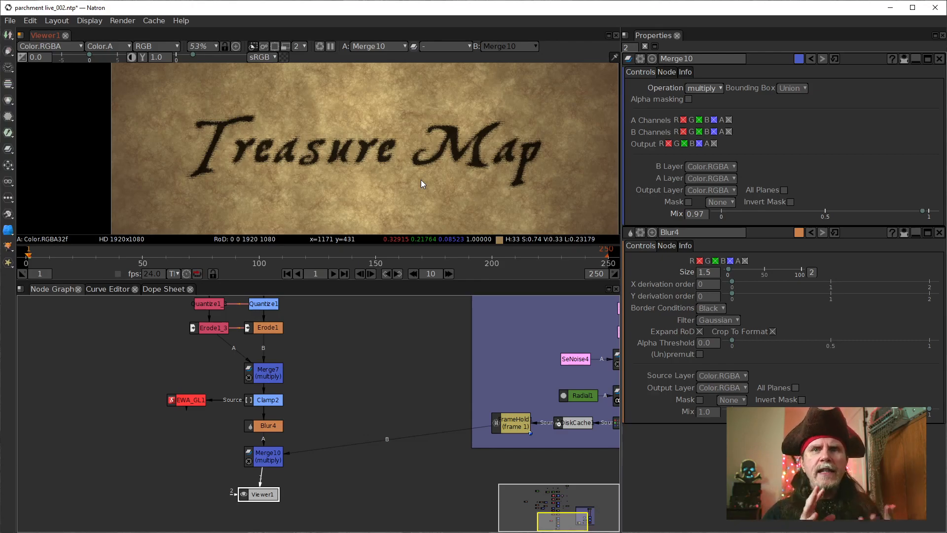
Step: Add a Backdrop node and place it just above the leftmost CheckerBoard node in the upper part of the text tree
left_click_drag(265, 495, 276, 500)
left_click_drag(400, 345, 382, 461)
scroll(354, 393, "down", 5)
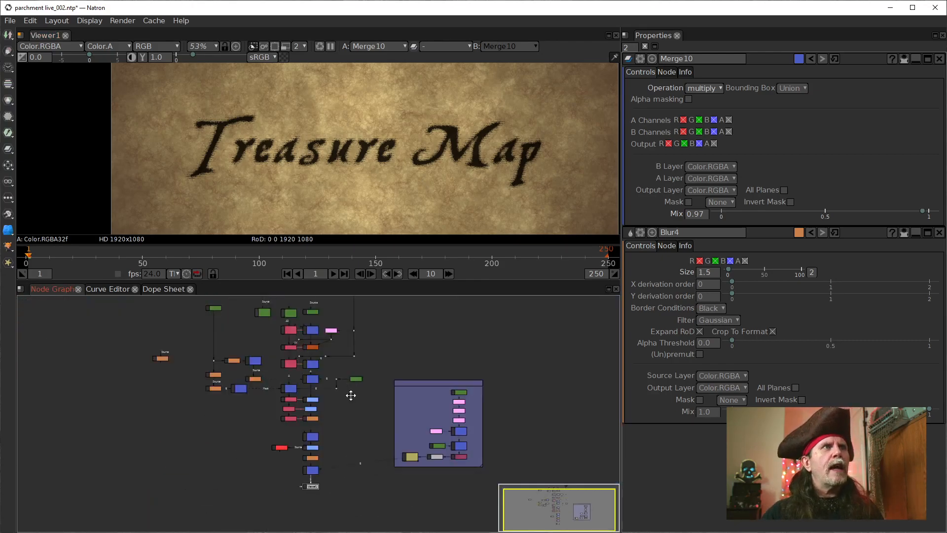
left_click_drag(349, 392, 363, 468)
scroll(350, 450, "up", 4)
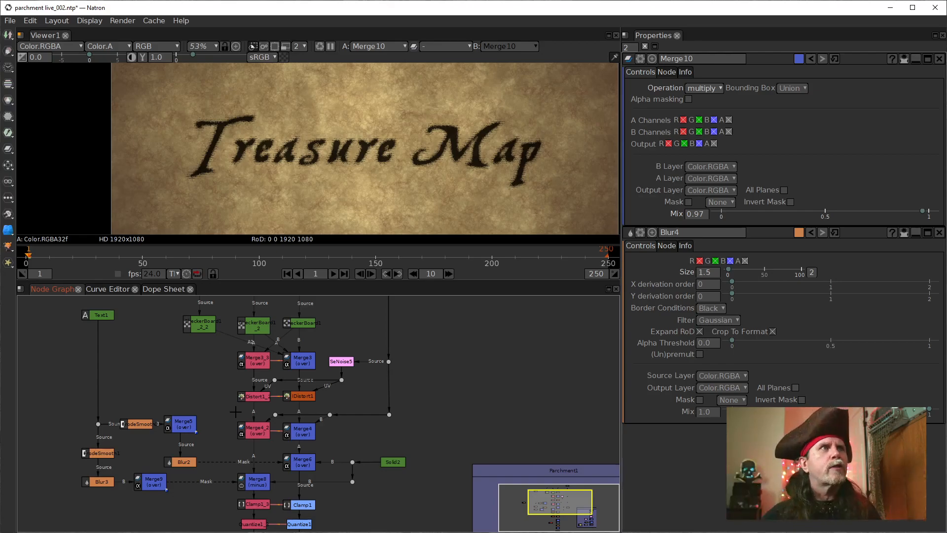
left_click_drag(305, 368, 292, 408)
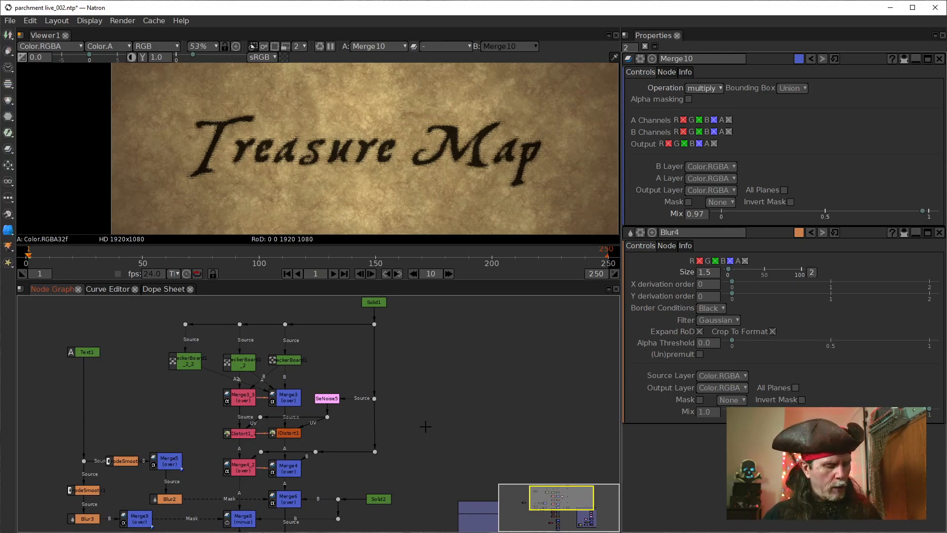
key("Tab")
type("ck")
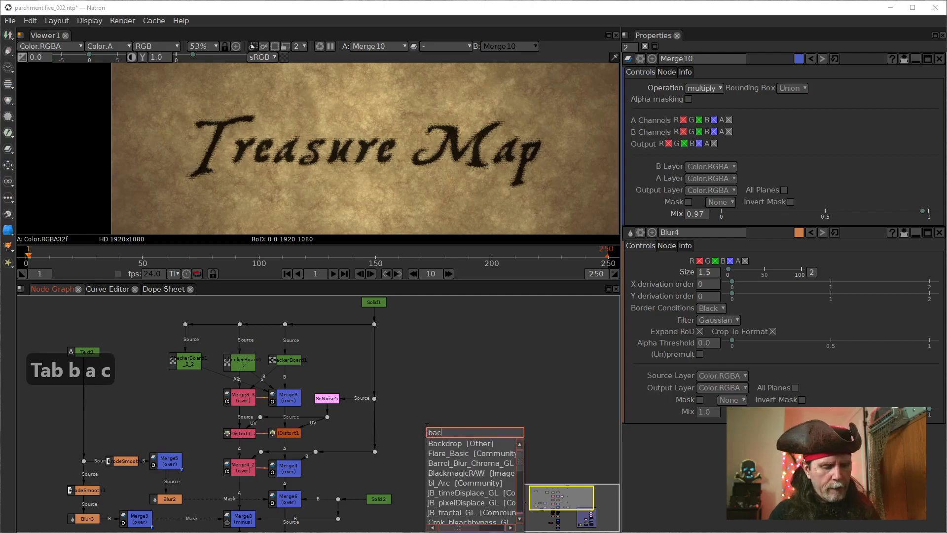
key("Down")
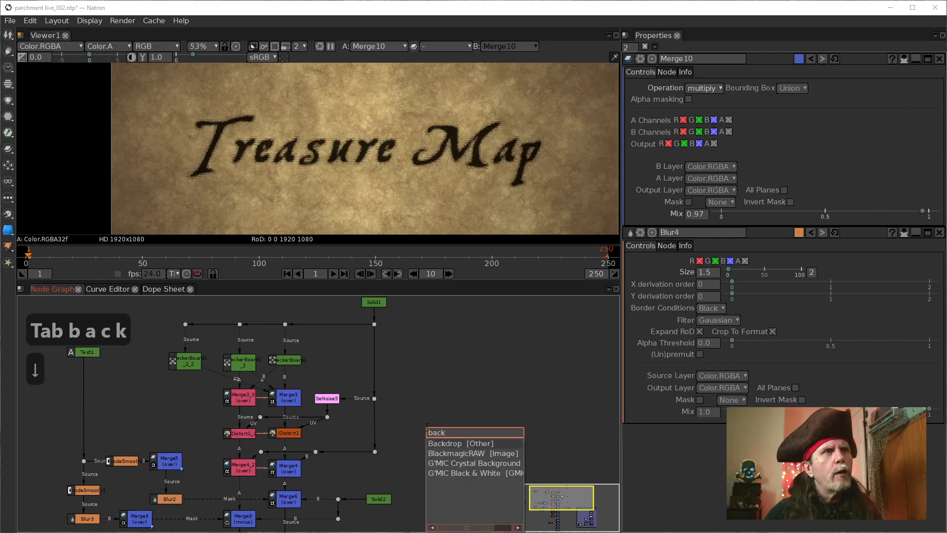
key("Return")
left_click_drag(444, 434, 174, 313)
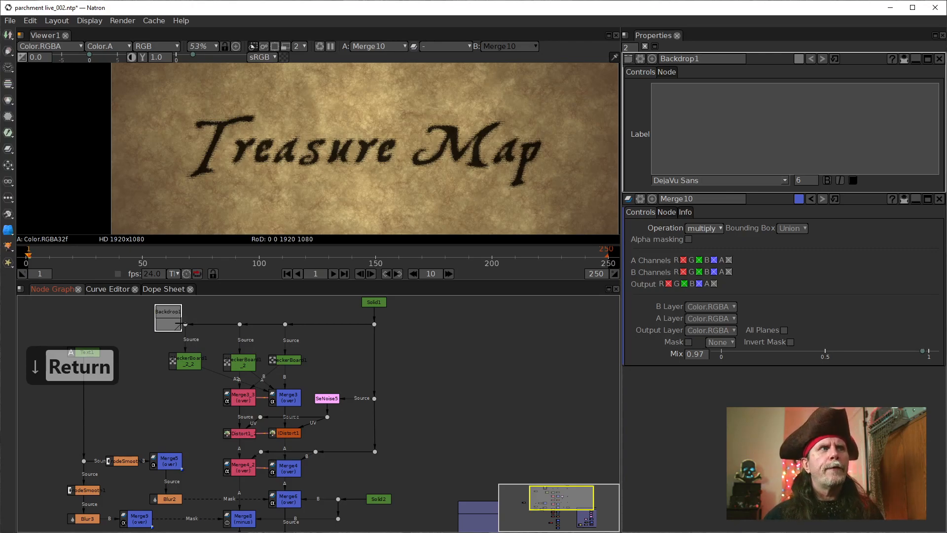
Step: Enlarge and position Backdrop1 so it encloses the CheckerBoard, SeNoise5, Distort and Merge4 nodes
left_click_drag(176, 328, 382, 432)
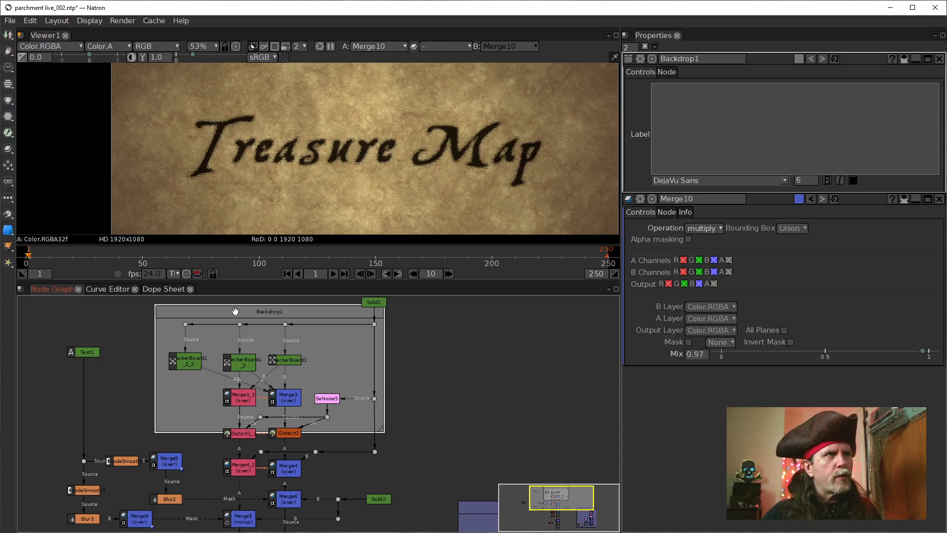
left_click_drag(236, 312, 243, 315)
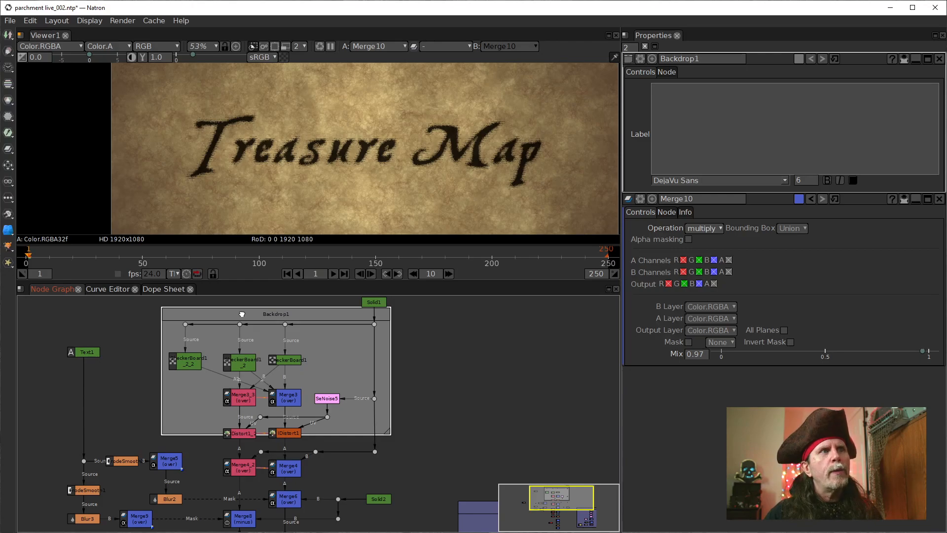
left_click_drag(242, 315, 244, 314)
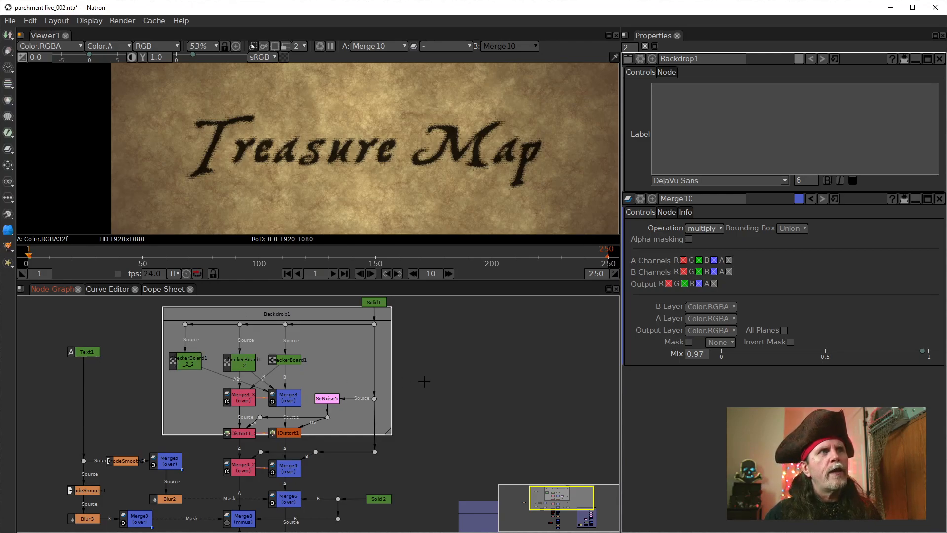
left_click_drag(388, 432, 389, 481)
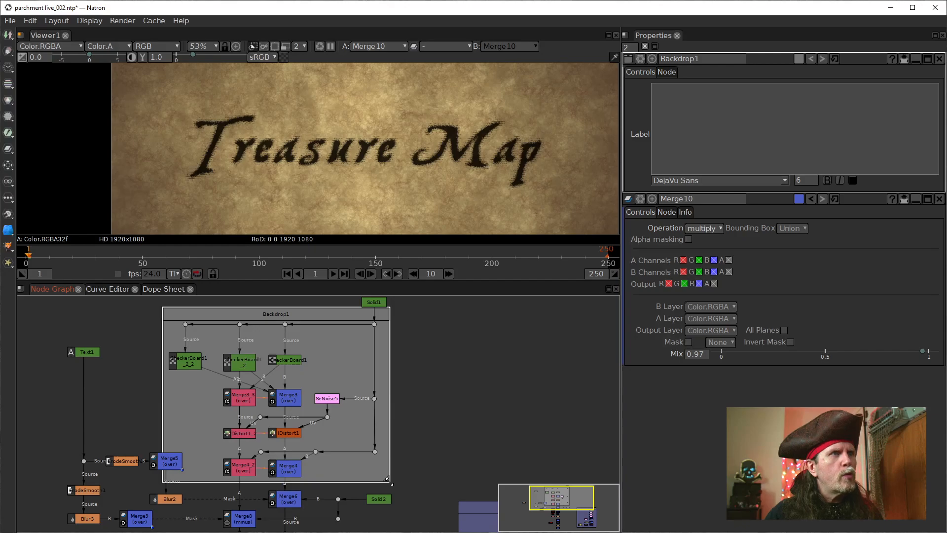
left_click_drag(389, 481, 390, 482)
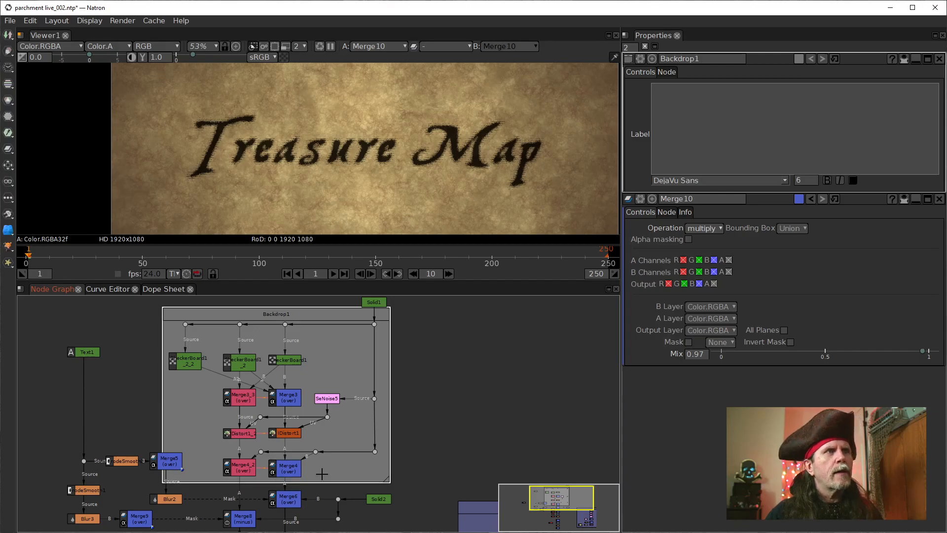
Step: Shift Backdrop1 with its nodes away from the Text1 branch and realign Solid1 vertically above the backdrop's outer dot column
left_click_drag(303, 318, 339, 321)
left_click_drag(476, 333, 471, 381)
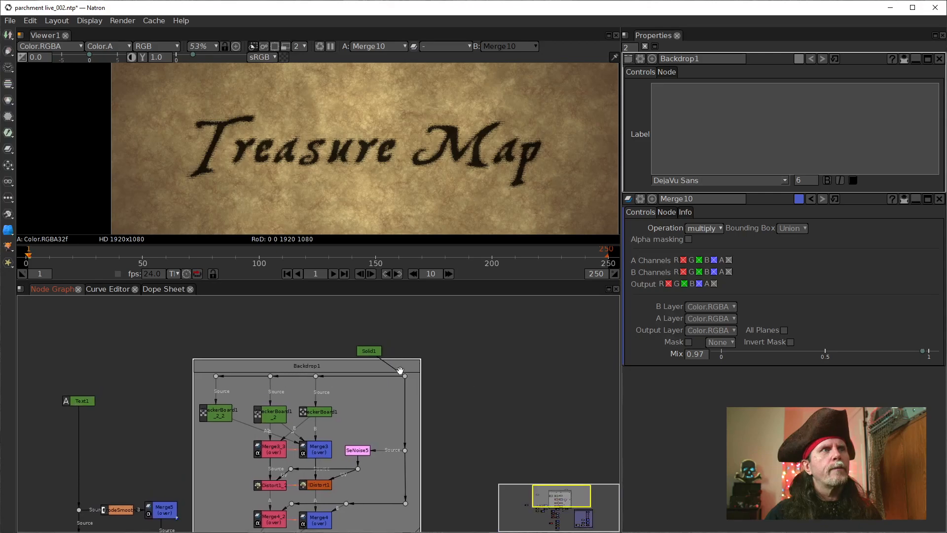
left_click_drag(377, 352, 412, 311)
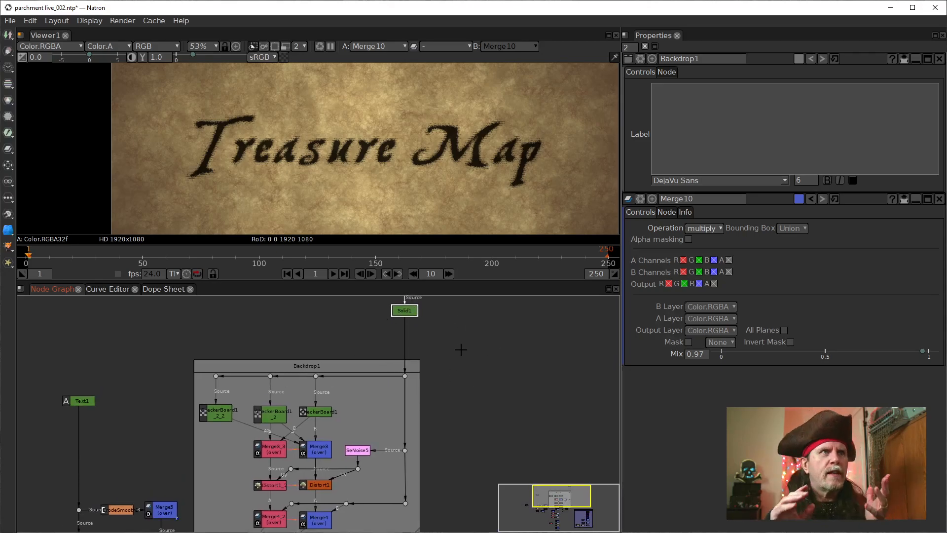
Step: Connect Text1's Source input to Solid1 and route the connection through a dot directly above Text1, level with Solid1
left_click_drag(348, 346, 417, 371)
left_click_drag(526, 462, 503, 408)
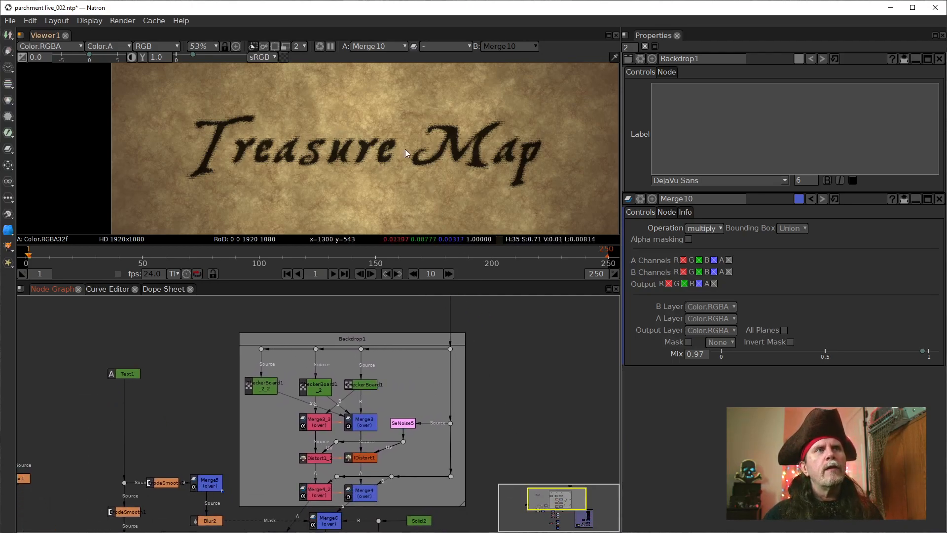
left_click_drag(442, 344, 446, 390)
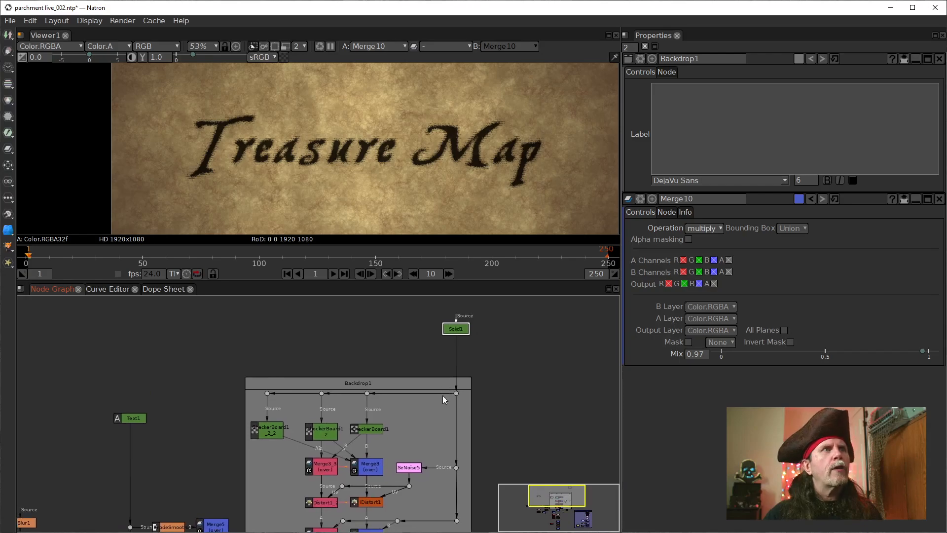
left_click(133, 421)
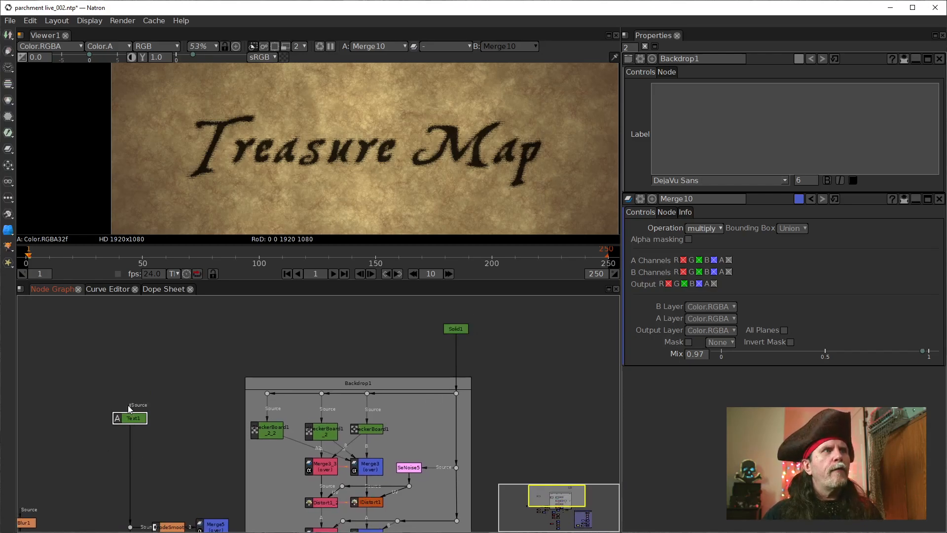
left_click_drag(129, 406, 286, 355)
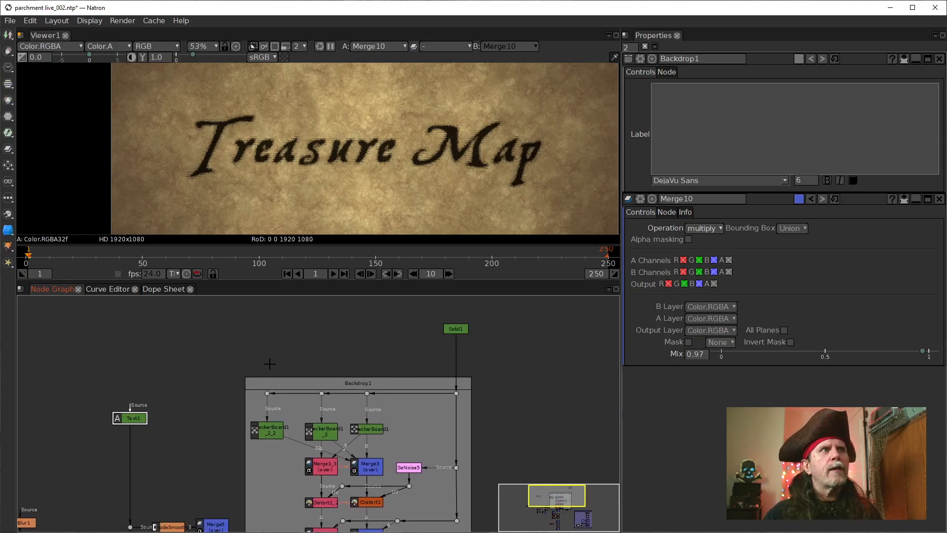
double_click(132, 423)
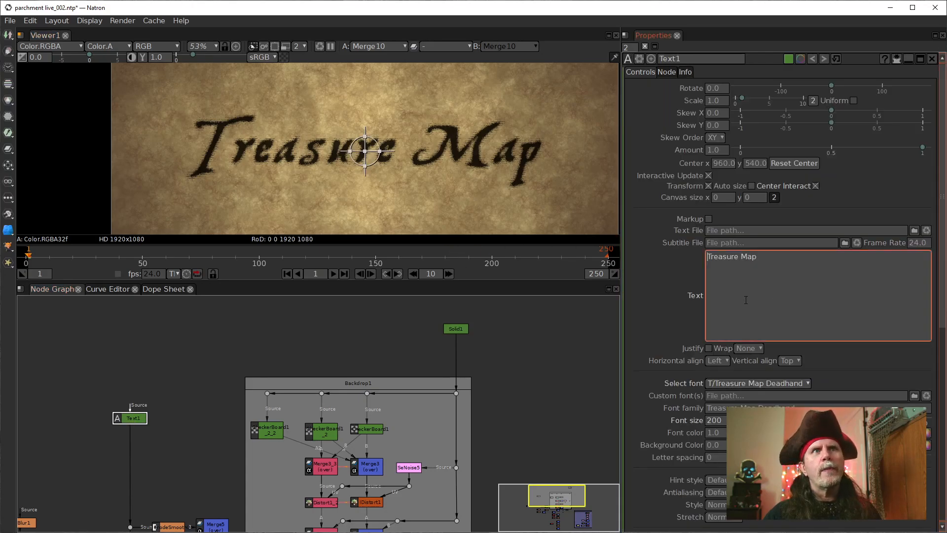
left_click_drag(132, 409, 453, 329)
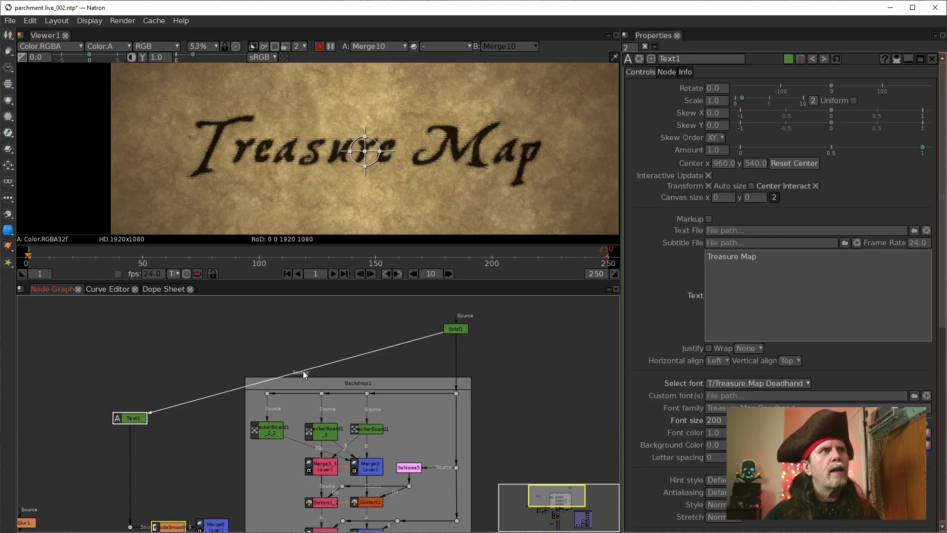
left_click_drag(297, 371, 131, 329)
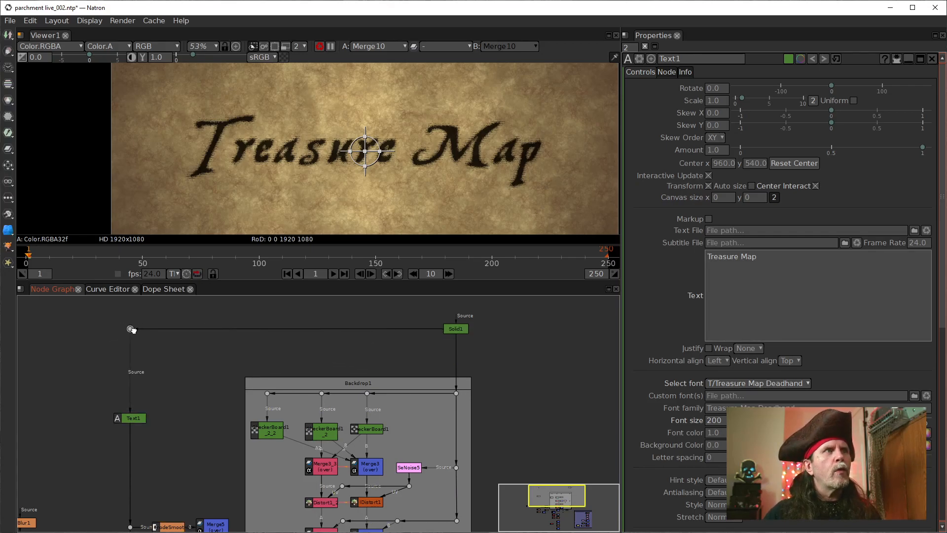
Step: Insert a dot below Solid1, level with the dot above Text1, so the connection to Text1 branches off horizontally
left_click(463, 329)
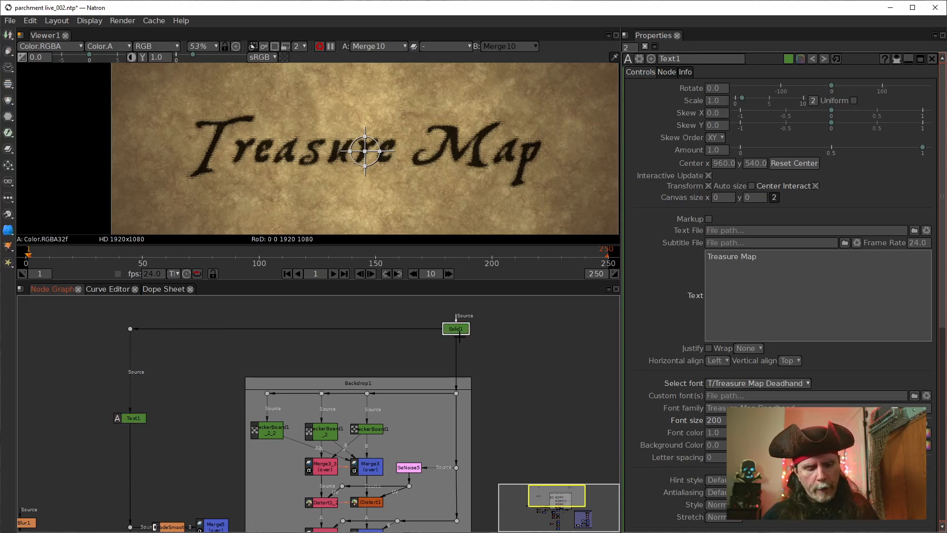
key("period")
left_click_drag(505, 351, 499, 394)
left_click_drag(444, 375, 444, 329)
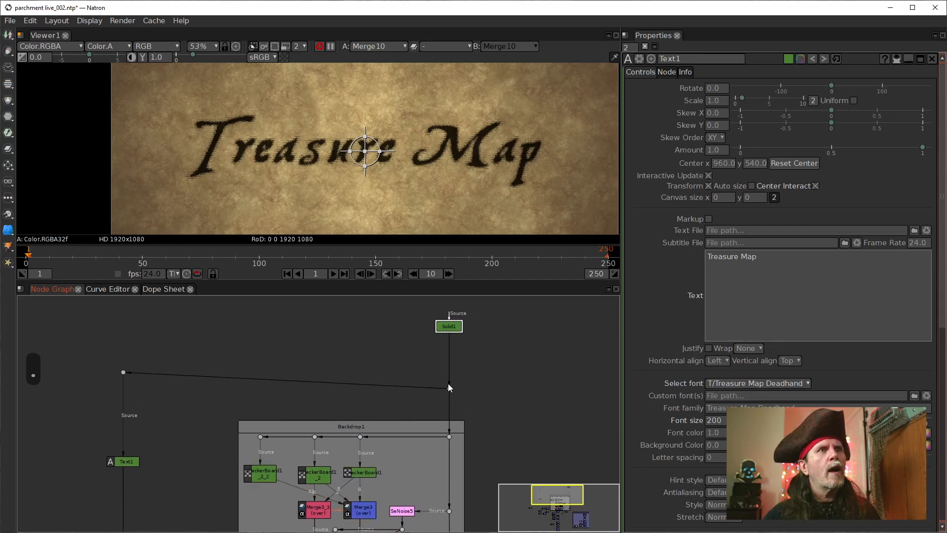
left_click_drag(448, 388, 448, 371)
left_click(451, 328)
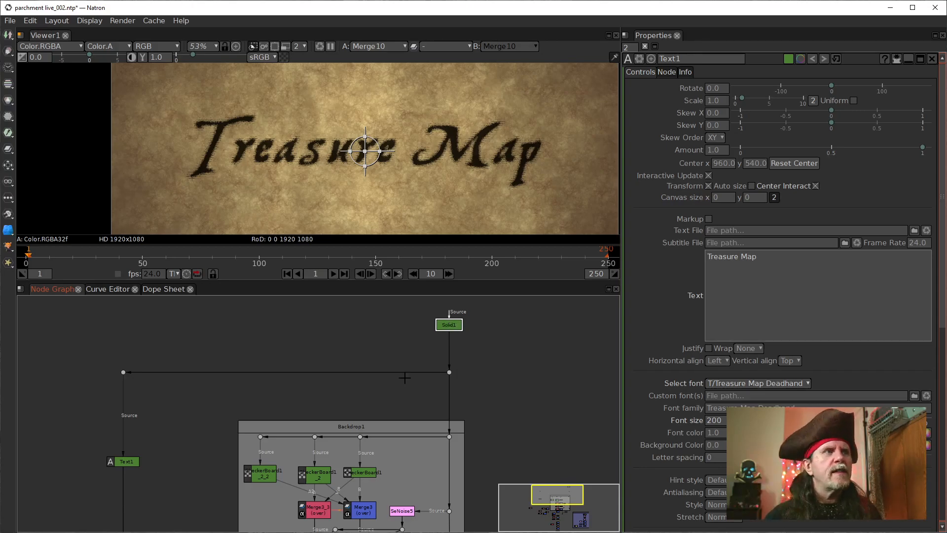
Step: Rename Backdrop1 to Map_Dither_Pathern1
left_click_drag(182, 448, 230, 413)
scroll(218, 434, "down", 2)
left_click_drag(230, 455, 244, 415)
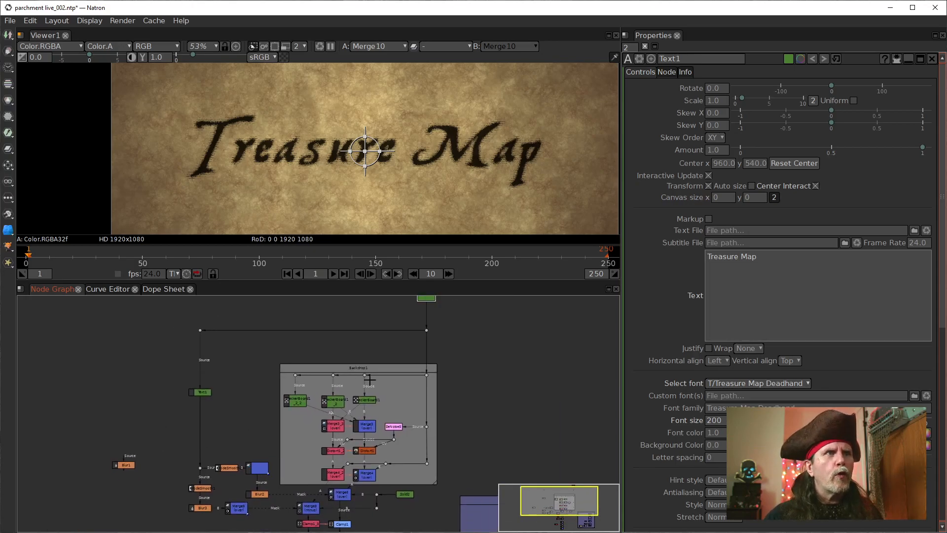
scroll(346, 400, "up", 3)
left_click_drag(378, 404, 300, 415)
left_click(286, 335)
left_click_drag(484, 407, 481, 374)
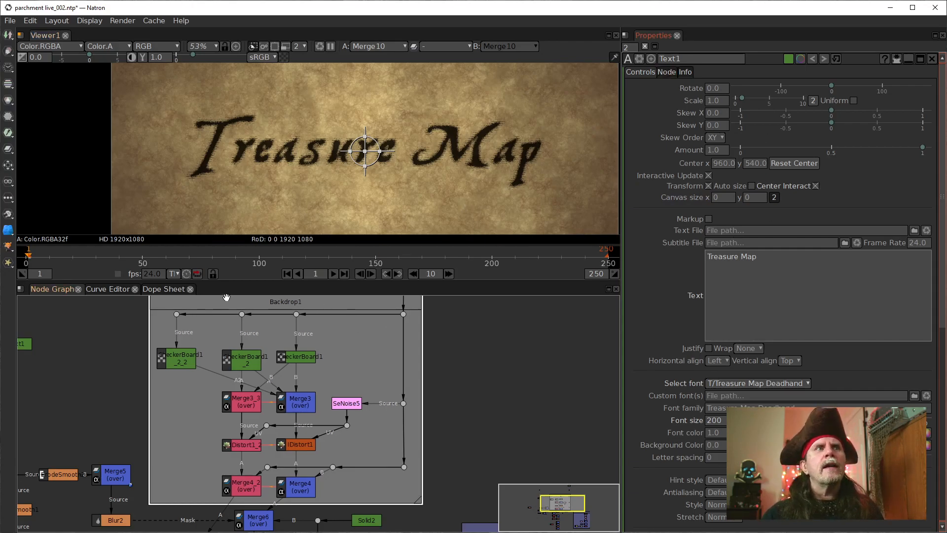
double_click(243, 303)
left_click_drag(527, 335, 523, 355)
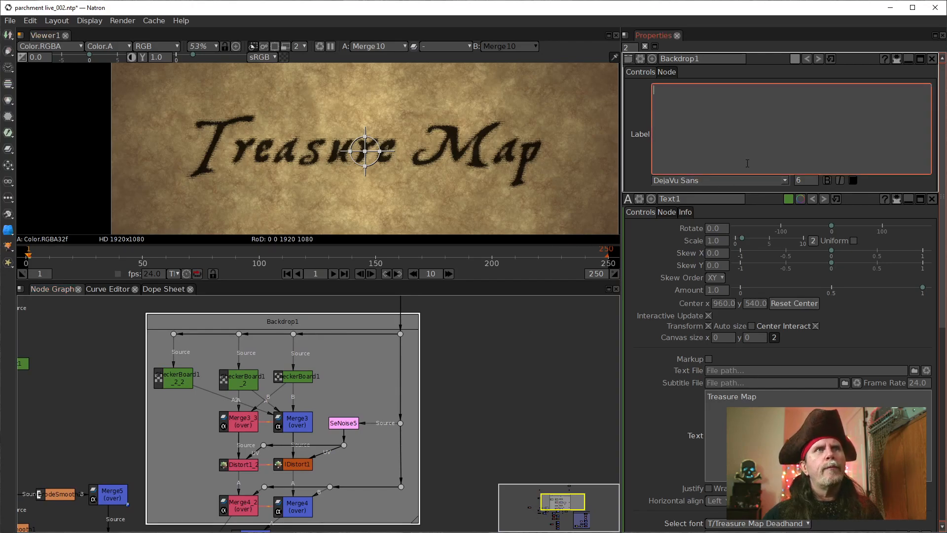
left_click_drag(696, 59, 660, 59)
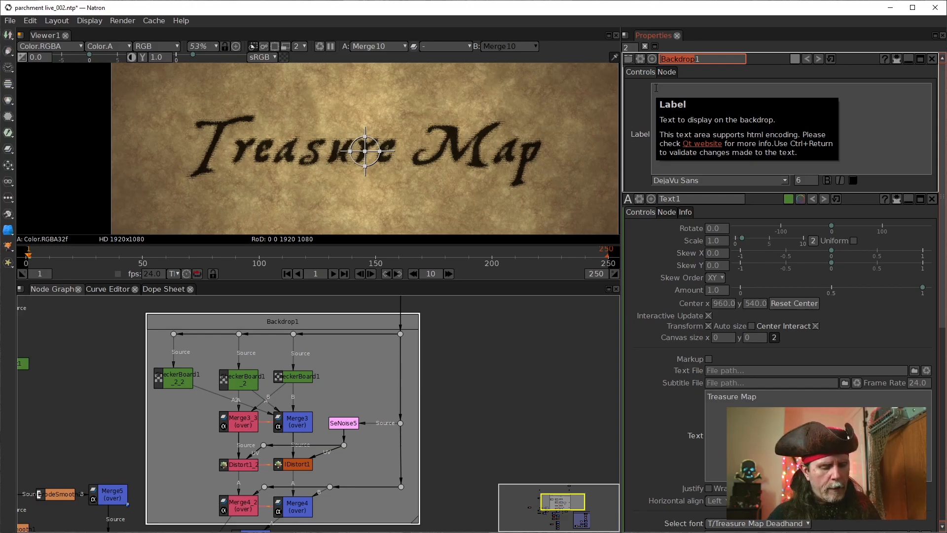
type("Map")
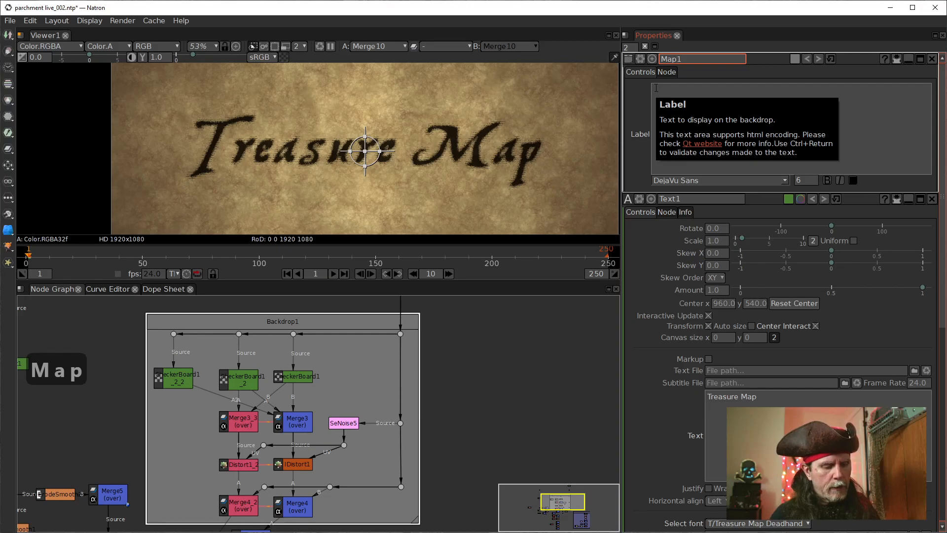
type("_")
type("Dither")
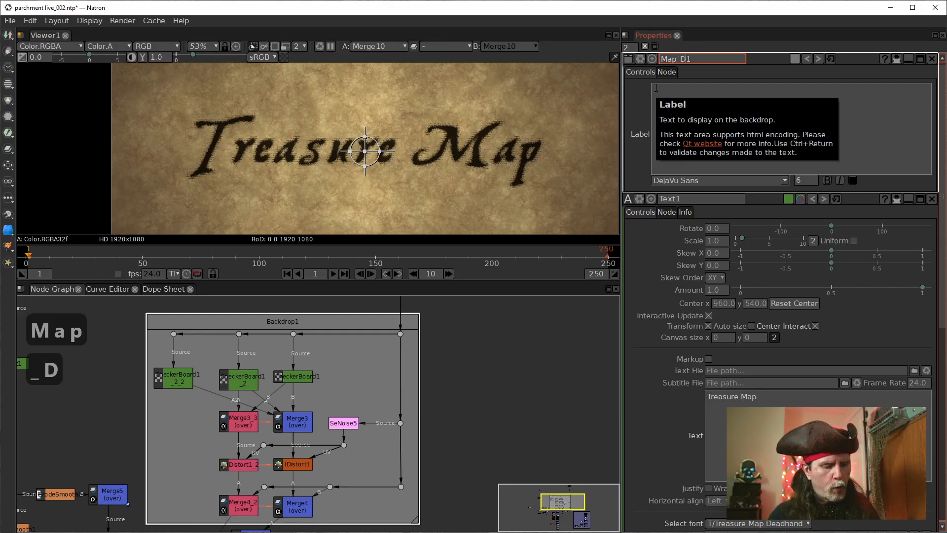
type("_Pather")
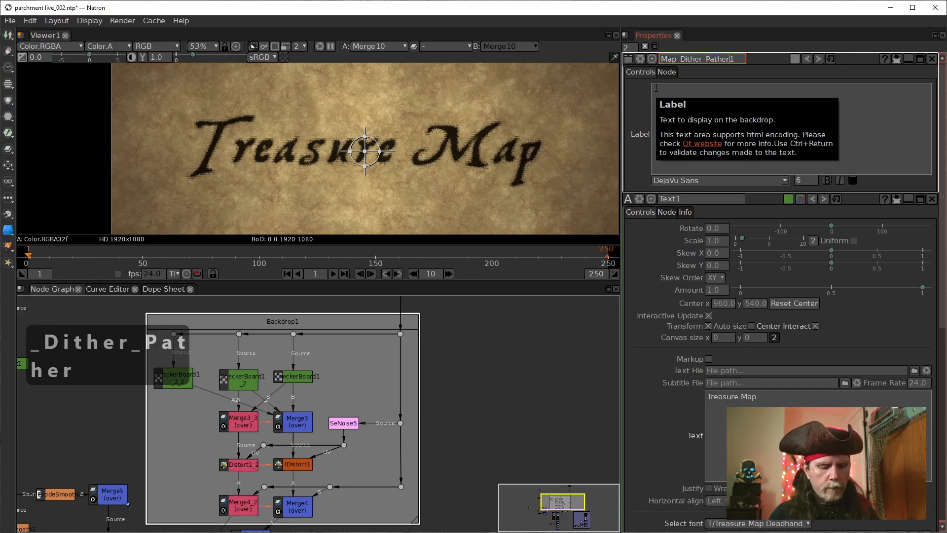
type("n")
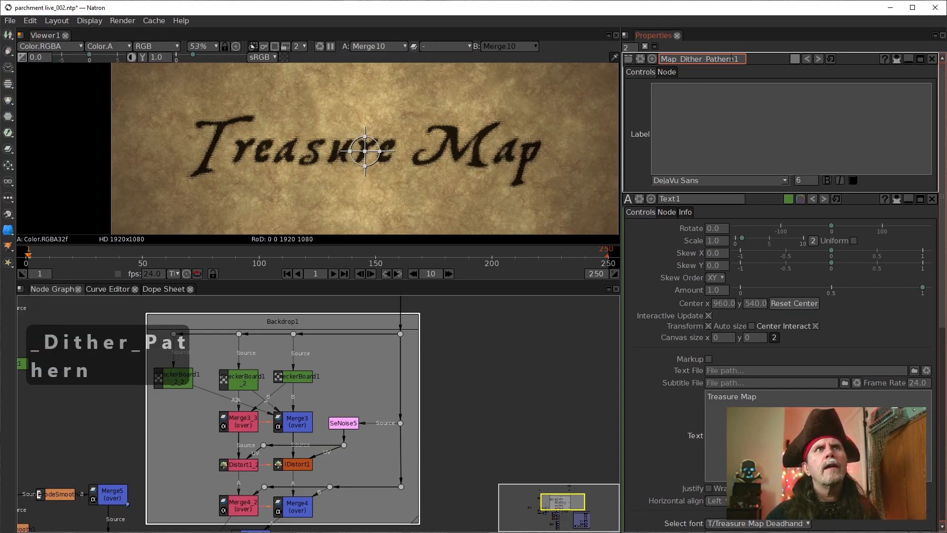
left_click(539, 404)
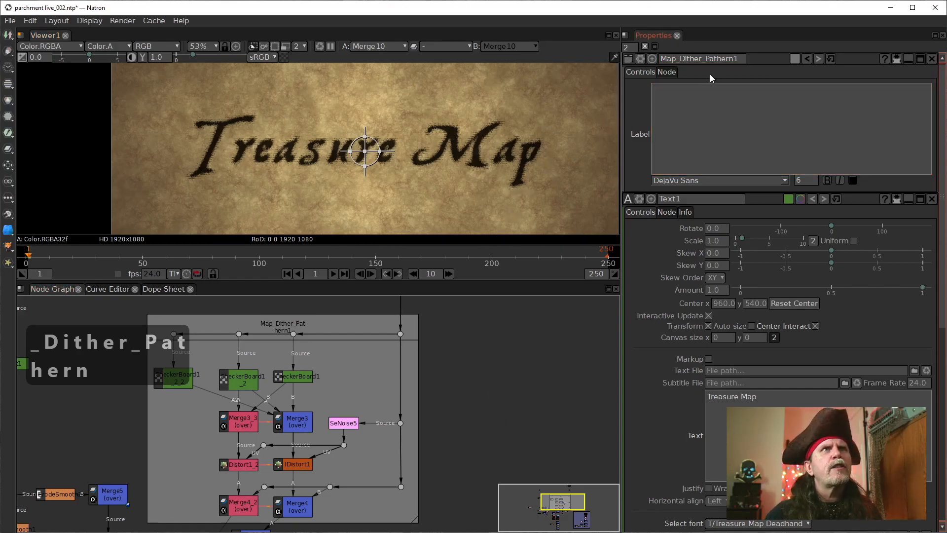
Step: Remove both underscores from the backdrop's name so it reads MapDitherPathern1
left_click(706, 59)
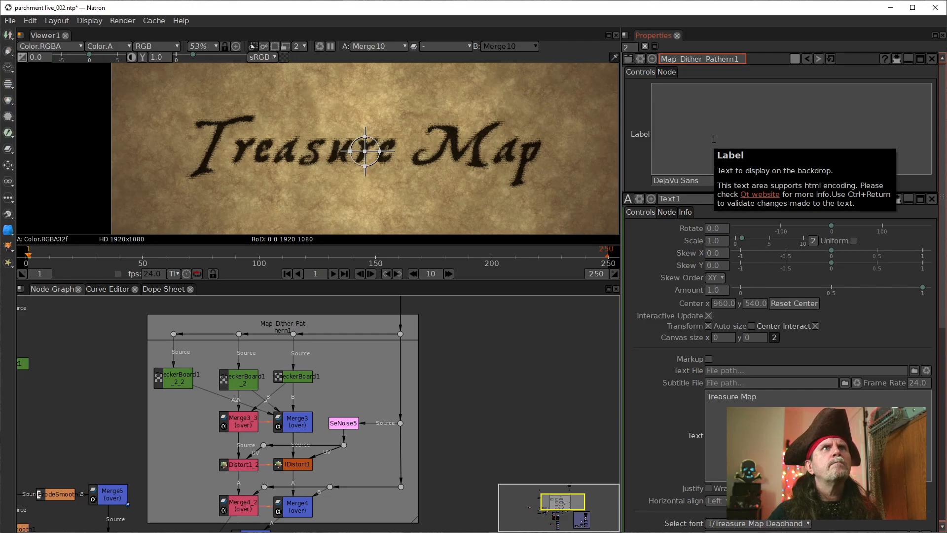
key("Left")
key("Left")
key("Left")
key("Left")
key("Left")
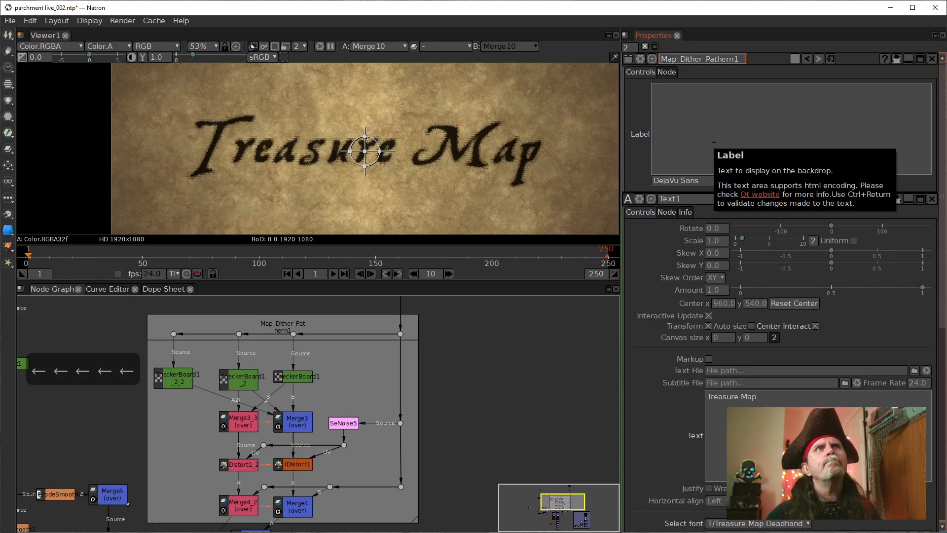
key("Right")
key("Right")
key("Right")
key("BackSpace")
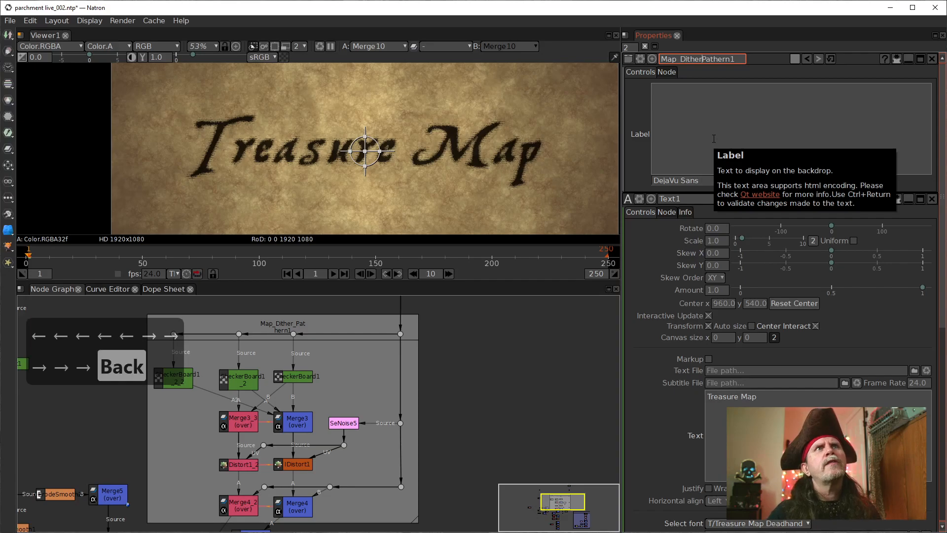
key("Left")
key("Left")
key("Left")
key("Left")
key("BackSpace")
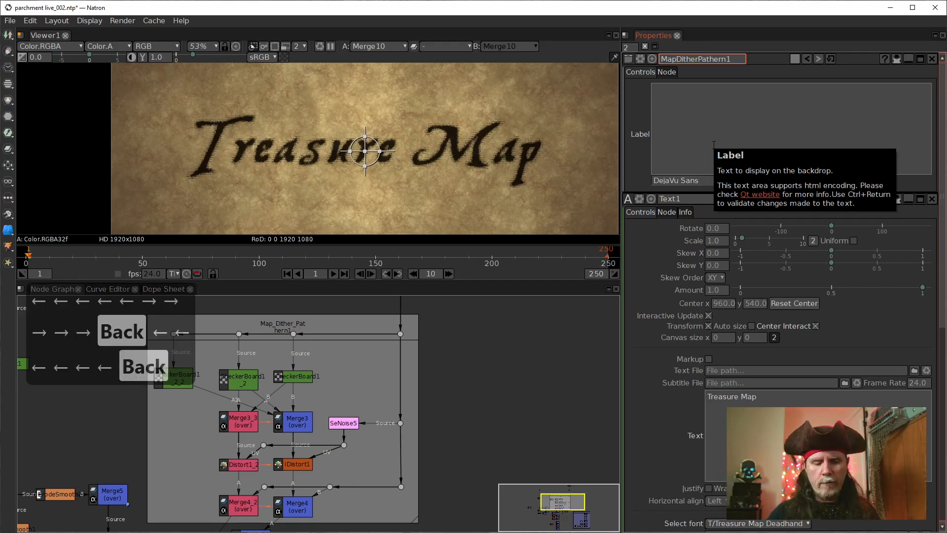
key("Return")
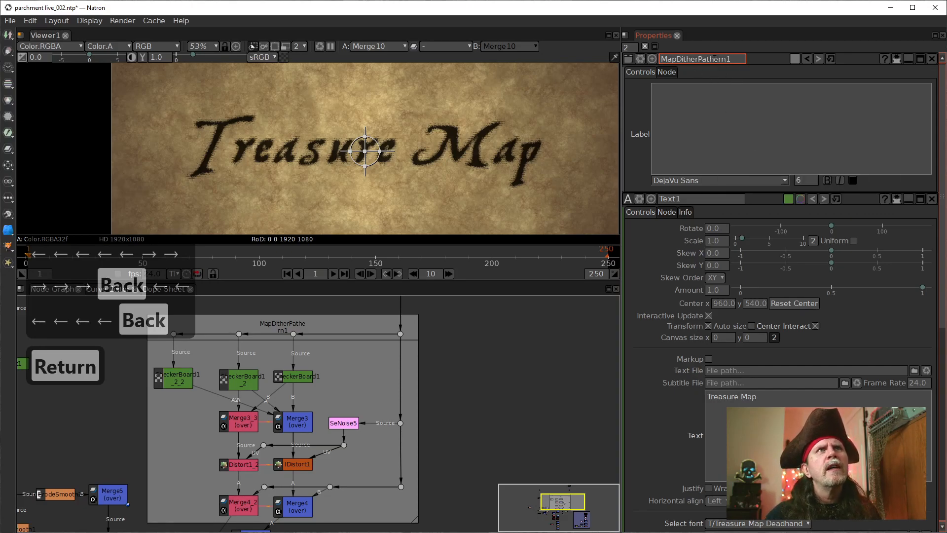
Step: Shorten the backdrop's name to MapDitherPat1
key("BackSpace")
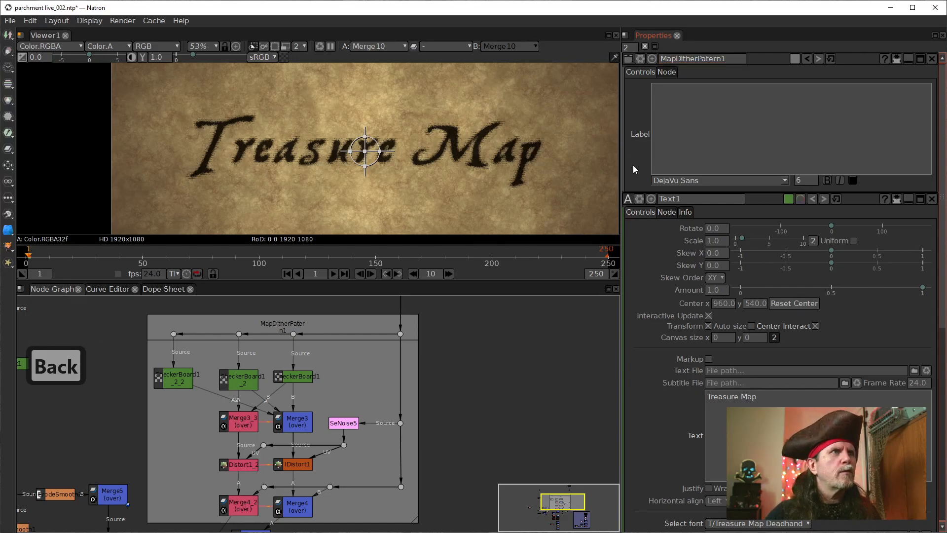
left_click(721, 60)
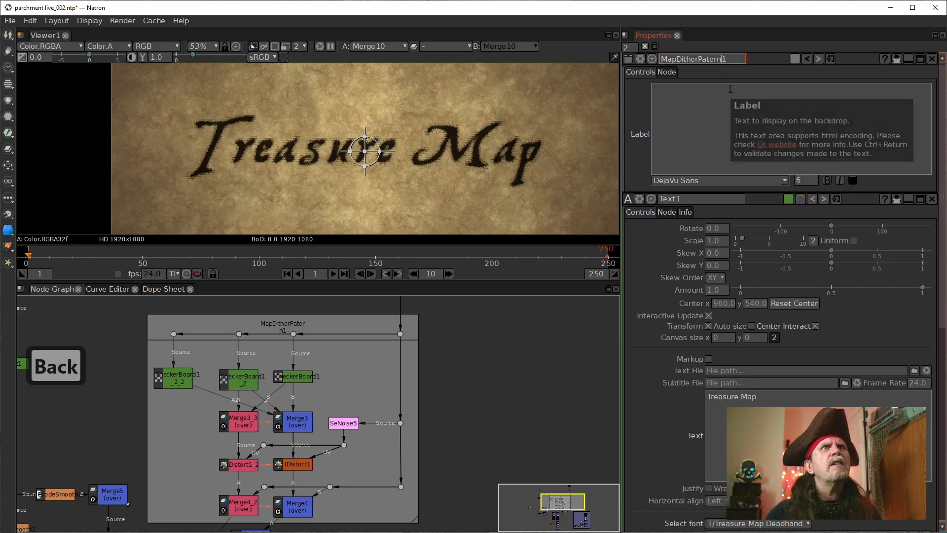
key("BackSpace")
key("BackSpace")
key("BackSpace")
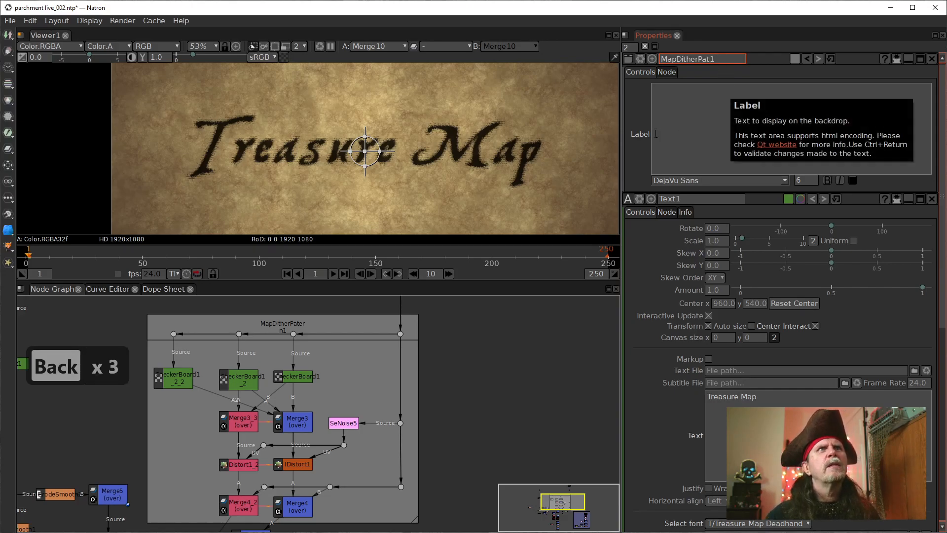
left_click(506, 400)
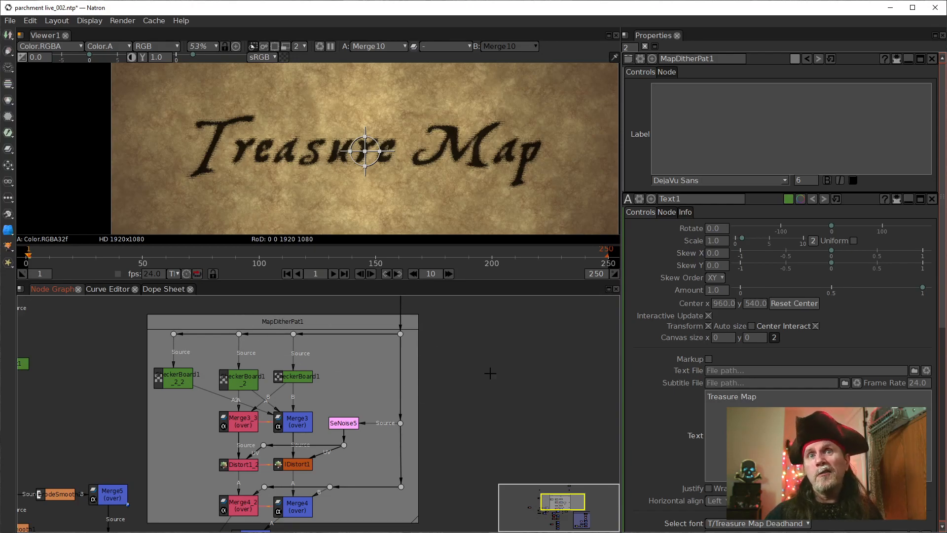
Step: Align Merge6 directly under Merge4, moving Solid2 and its two connection dots farther out to make room
left_click_drag(447, 428, 462, 302)
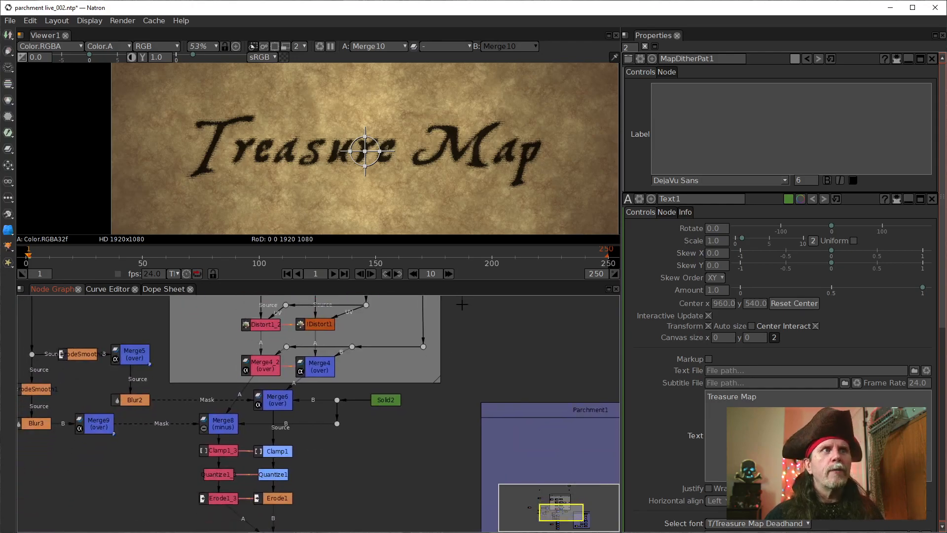
left_click_drag(282, 404, 317, 403)
left_click_drag(439, 388, 340, 444)
left_click_drag(381, 402, 428, 402)
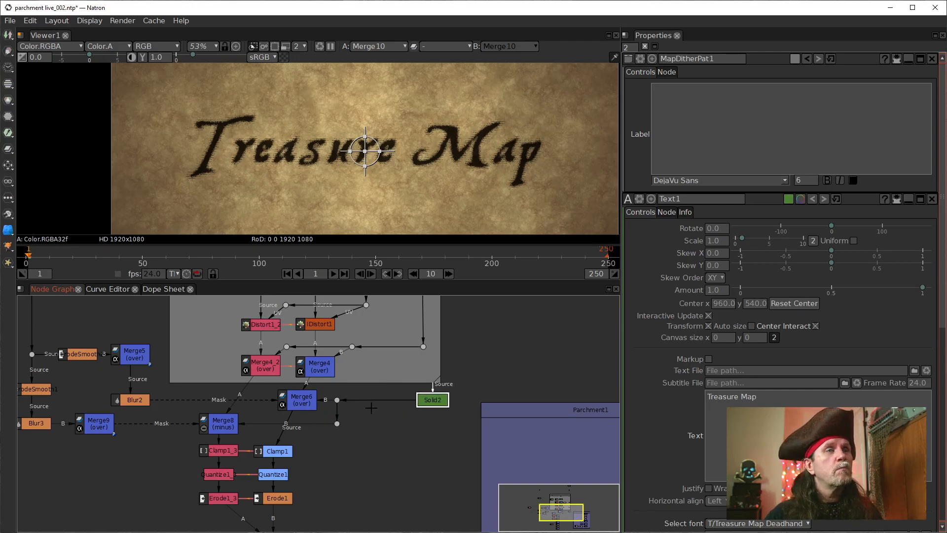
left_click_drag(337, 399, 385, 400)
left_click_drag(337, 423, 385, 423)
left_click_drag(309, 402, 323, 397)
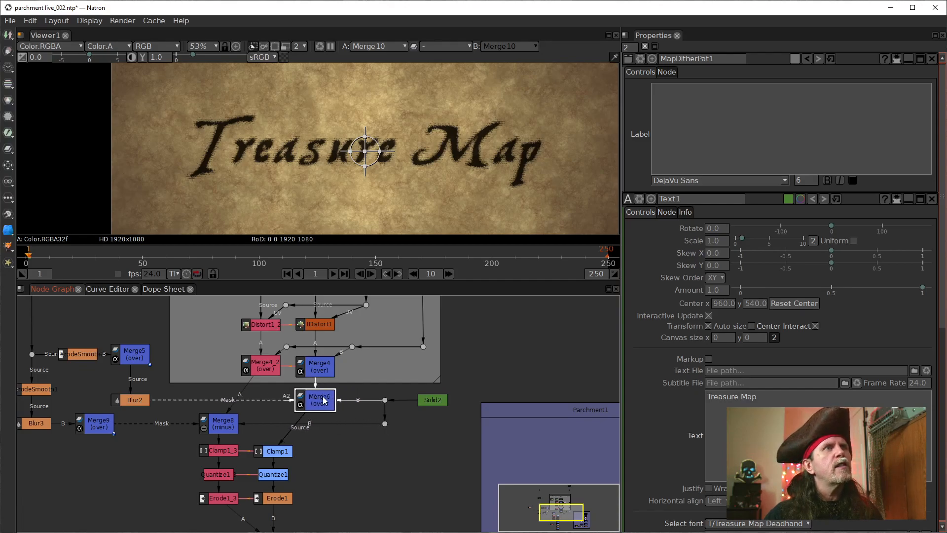
Step: Line up Merge8 under Merge4_2 and arrange the Clamp, Quantize and Erode nodes in two columns beneath Merge8 and Merge6
left_click_drag(214, 416, 259, 417)
left_click_drag(273, 451, 318, 453)
left_click_drag(391, 513, 154, 427)
left_click_drag(234, 447, 249, 453)
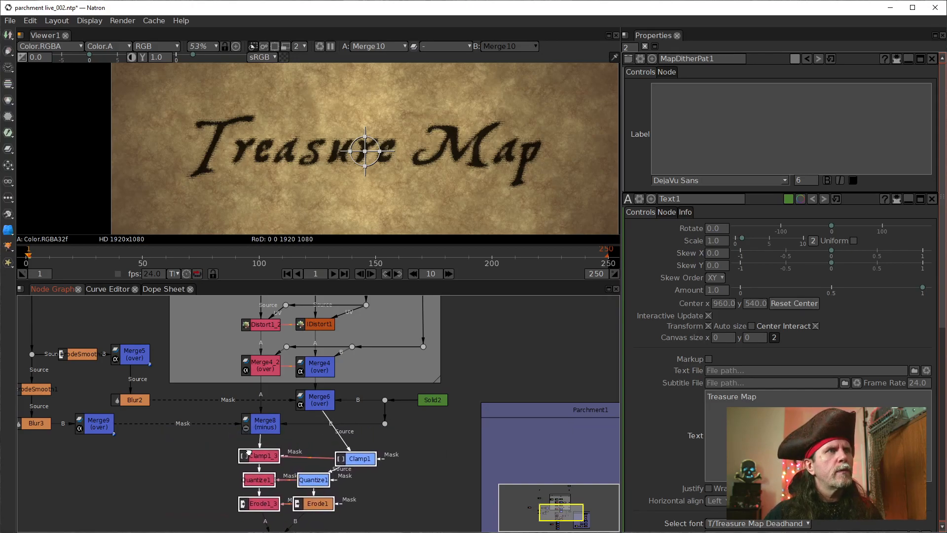
left_click(285, 461)
left_click_drag(355, 459, 324, 502)
left_click_drag(256, 459, 254, 506)
double_click(271, 460)
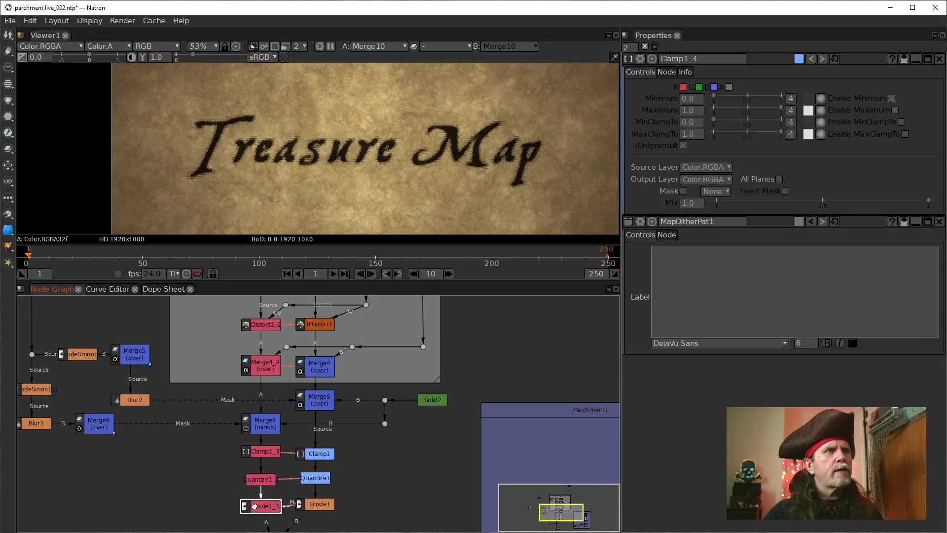
left_click(271, 482)
Step: Examine the nodes inside the MapDitherPat1 backdrop and the distressed edges of the Treasure Map lettering up close
scroll(398, 444, "down", 2)
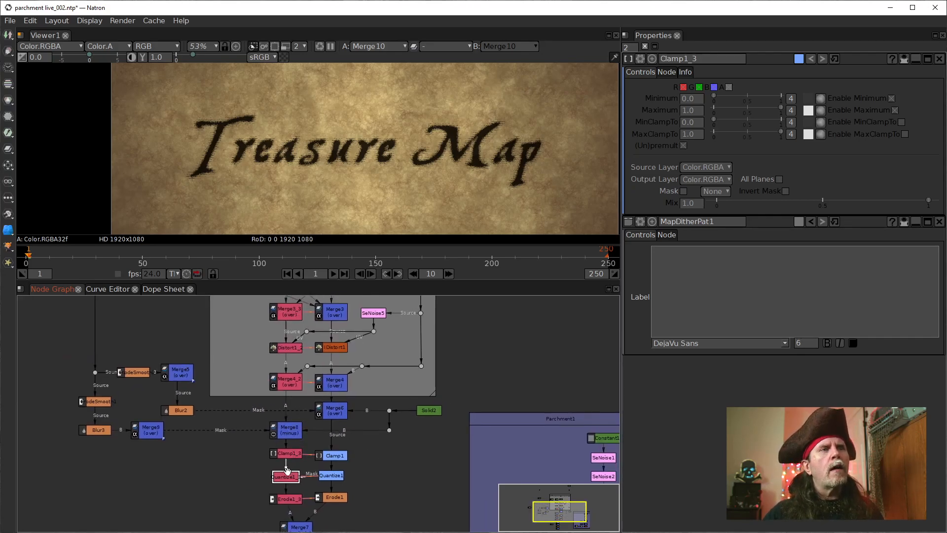
left_click_drag(388, 504, 371, 524)
left_click_drag(407, 374, 401, 447)
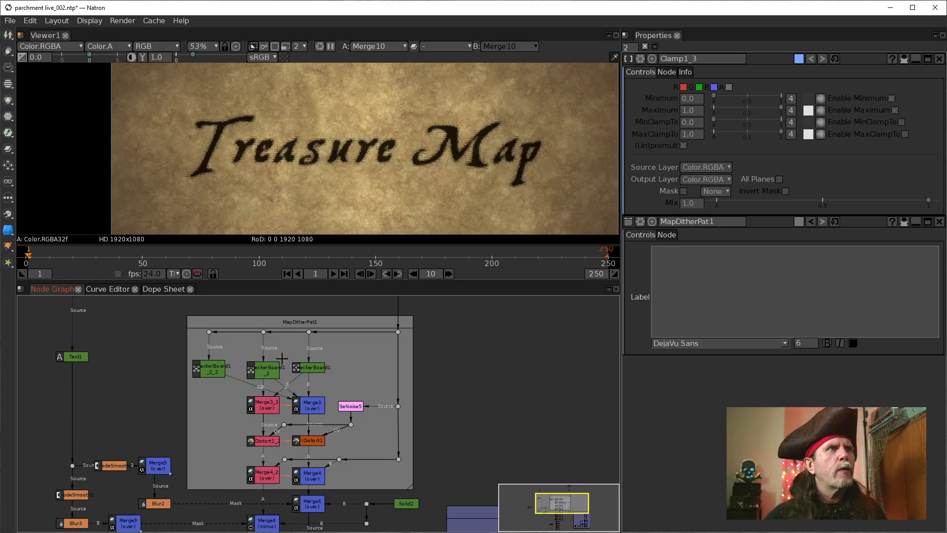
scroll(279, 355, "up", 1)
scroll(334, 375, "up", 1)
left_click(307, 369)
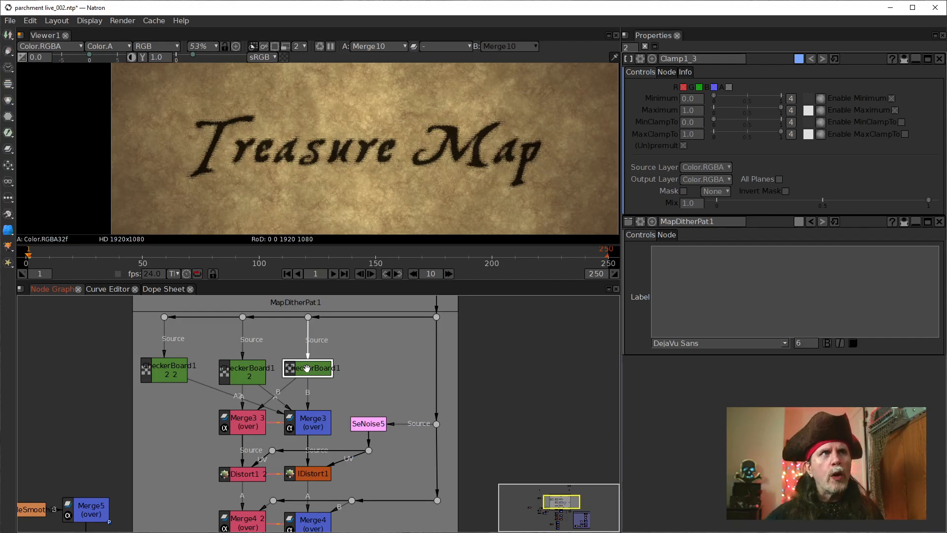
scroll(461, 161, "up", 5)
scroll(419, 185, "up", 1)
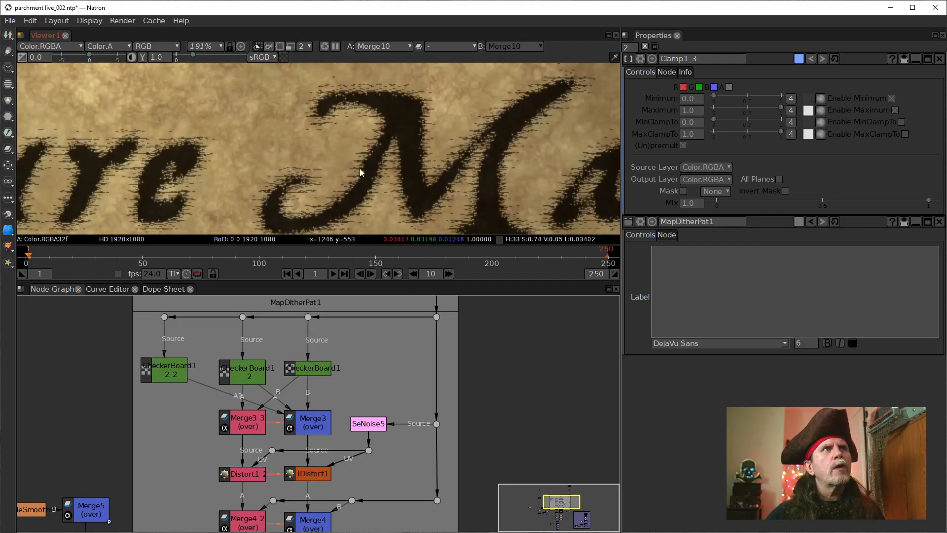
left_click_drag(297, 174, 368, 131)
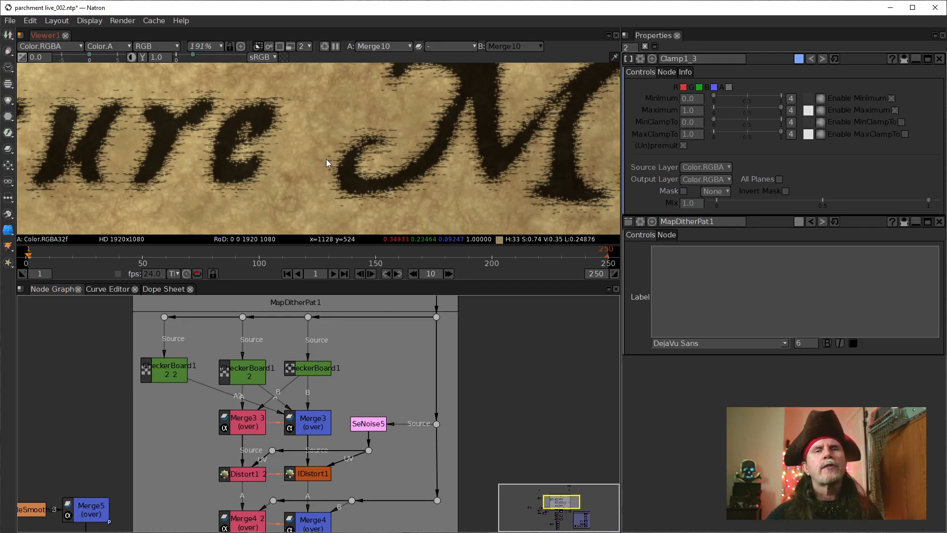
scroll(315, 448, "down", 1)
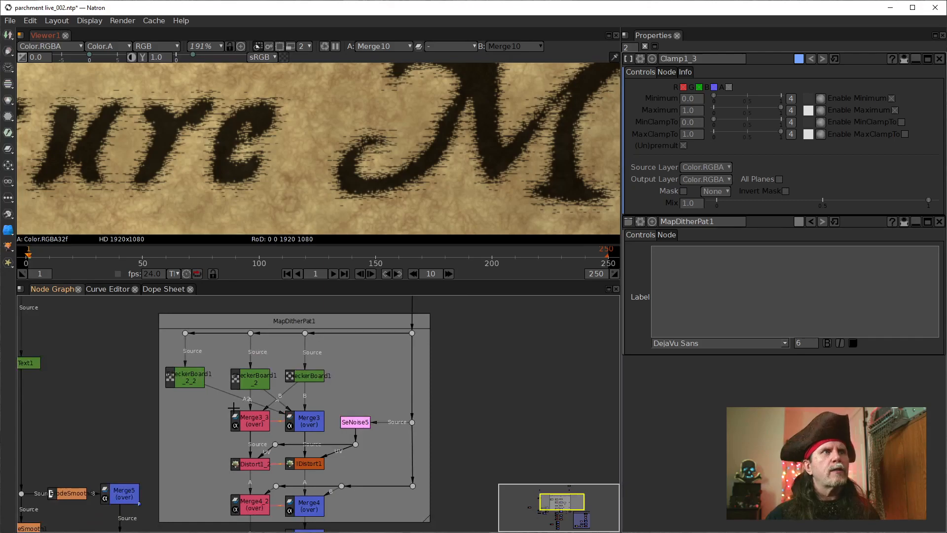
Step: Recolor the MapDitherPat1 backdrop dark grey, with red, green and blue each at 56
scroll(315, 448, "down", 2)
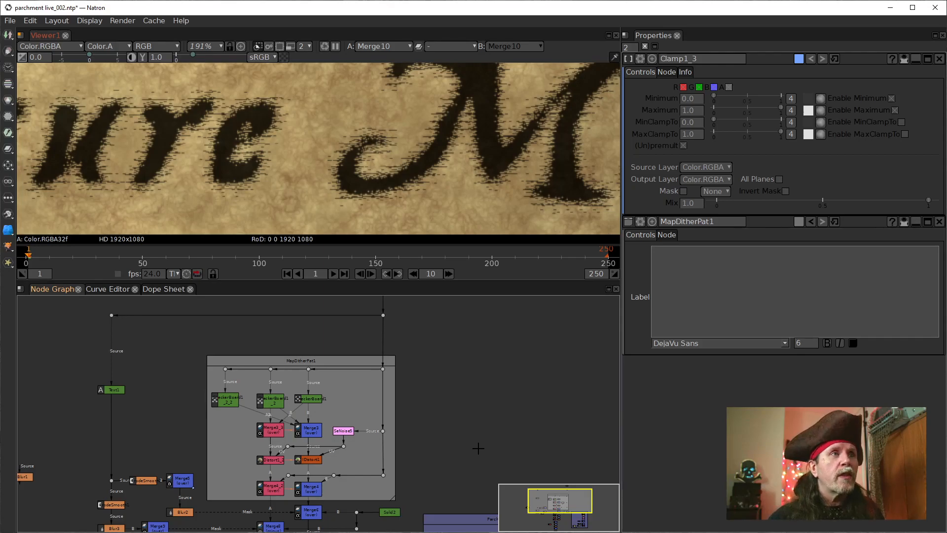
left_click_drag(270, 453, 327, 430)
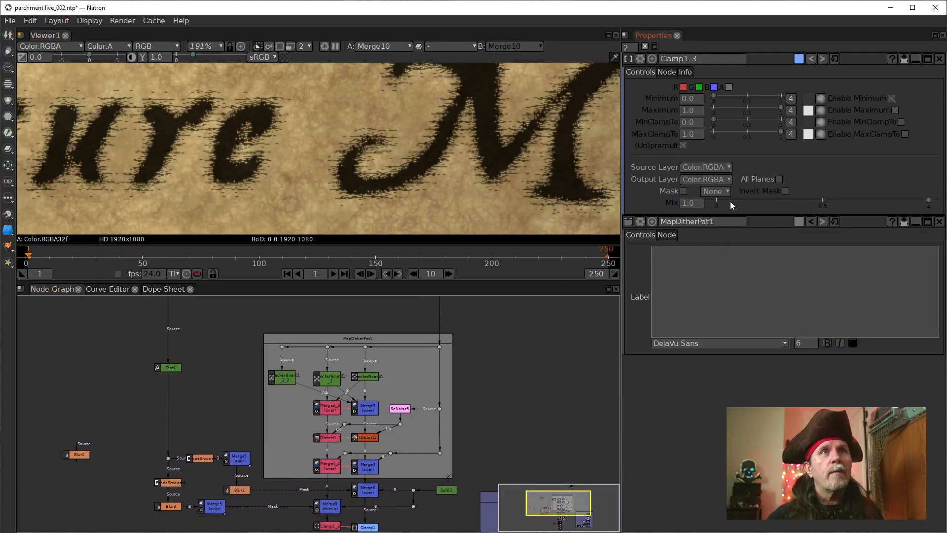
left_click(370, 338)
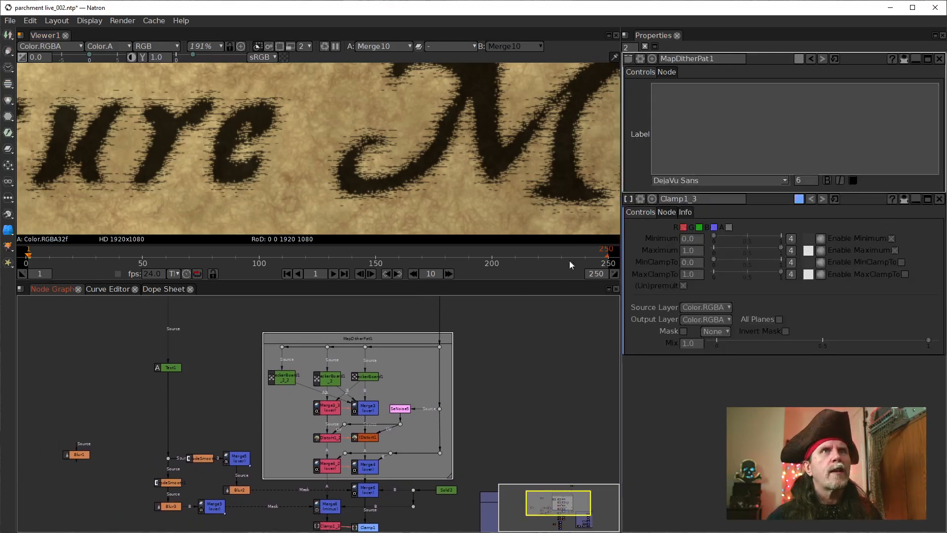
left_click(798, 59)
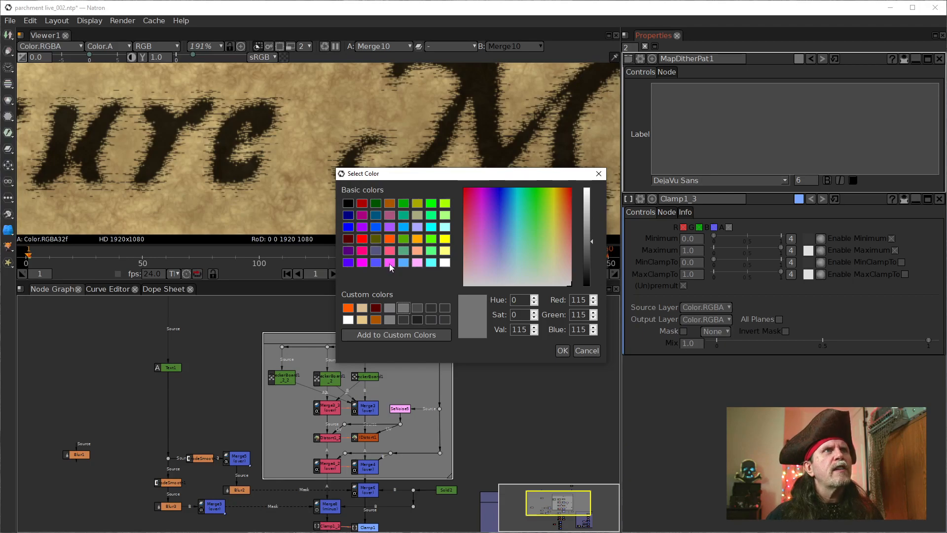
left_click(348, 205)
left_click_drag(586, 239, 580, 256)
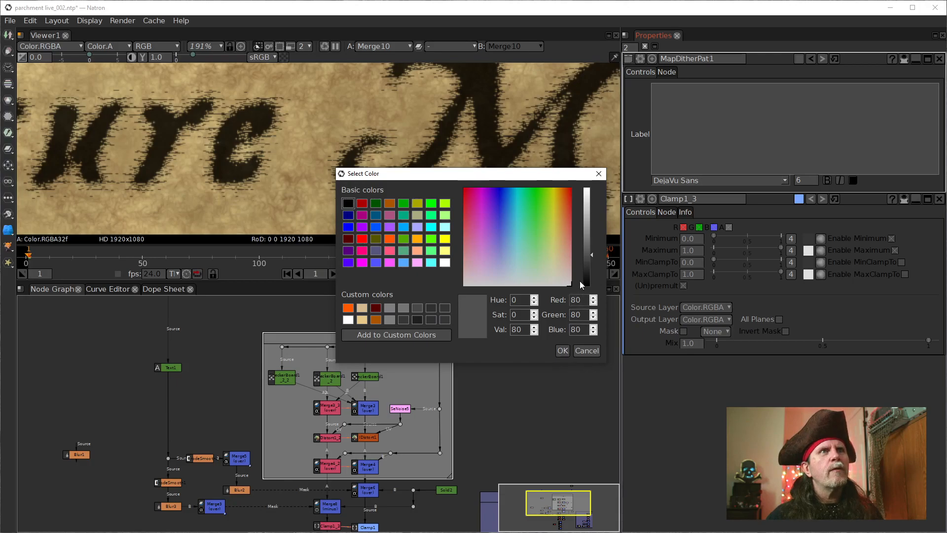
left_click(590, 265)
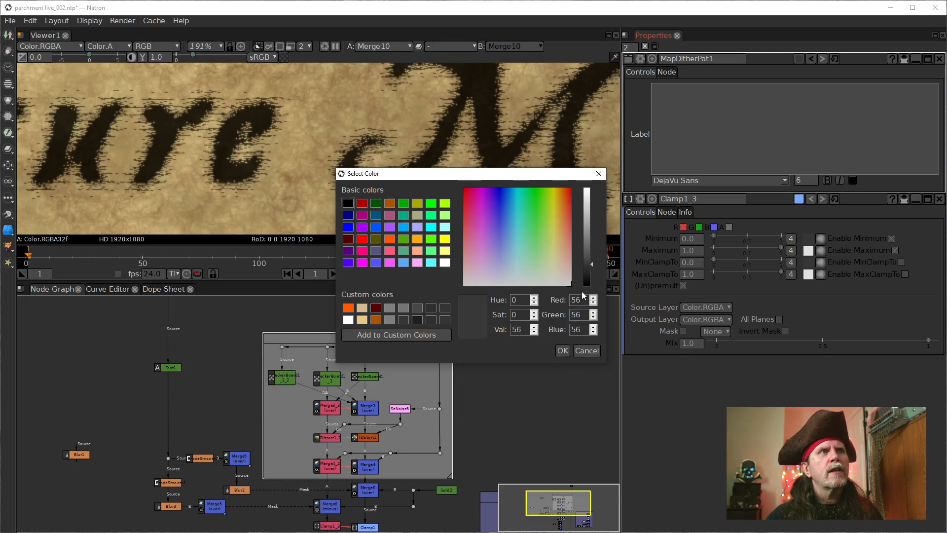
left_click(563, 350)
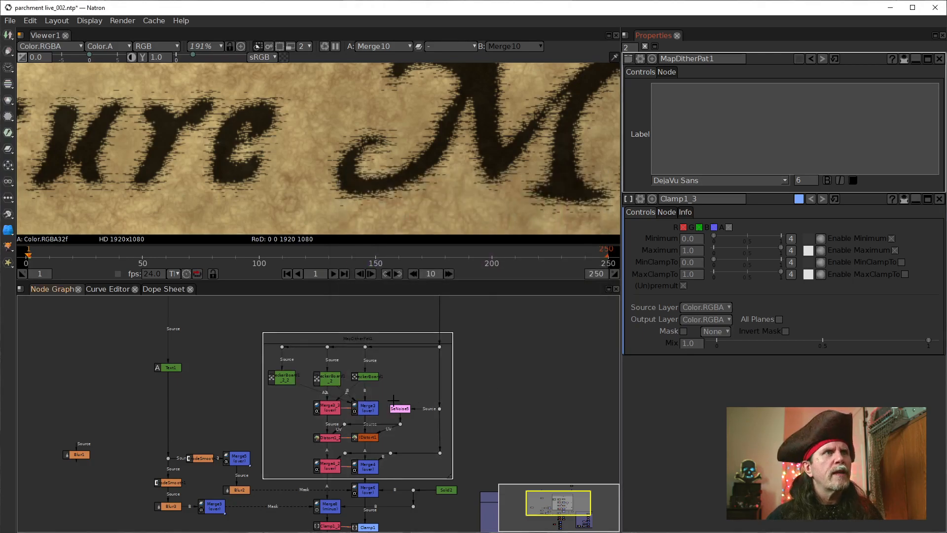
Step: Examine the contents of the MapDitherPat1 backdrop and the Merge, Clamp, Quantize and Erode nodes below it
scroll(393, 397, "up", 3)
scroll(374, 379, "down", 1)
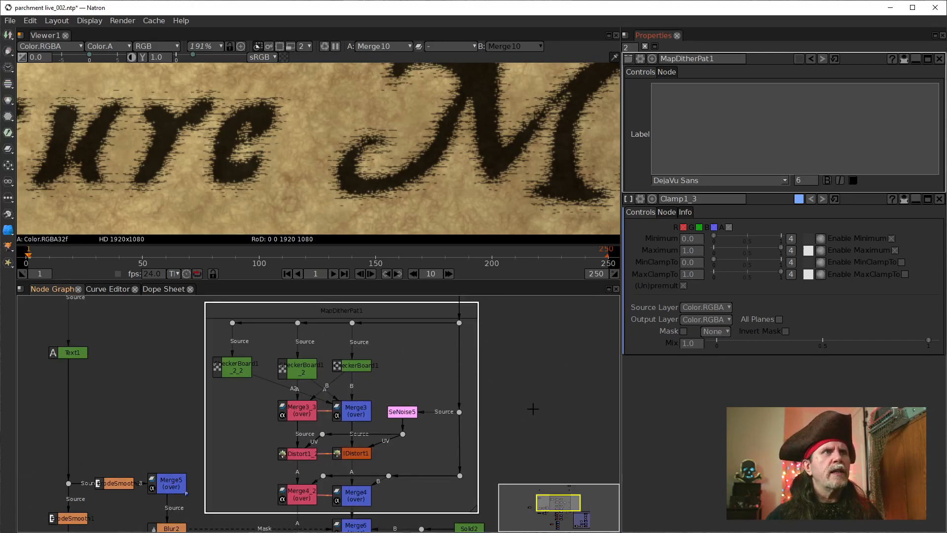
scroll(513, 405, "down", 2)
scroll(492, 400, "down", 2)
left_click_drag(438, 453, 379, 435)
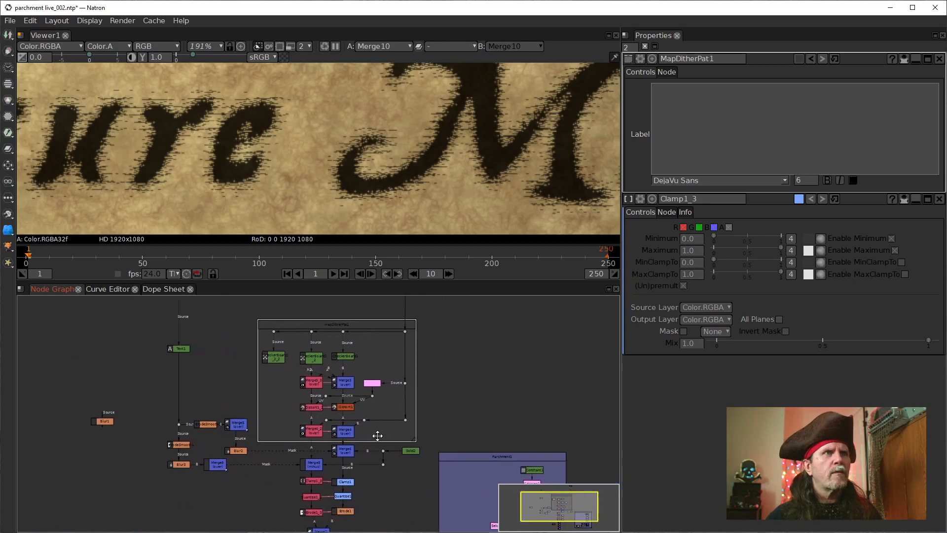
scroll(378, 436, "up", 1)
left_click(481, 425)
scroll(400, 449, "down", 3)
left_click_drag(377, 482, 393, 409)
scroll(394, 409, "up", 8)
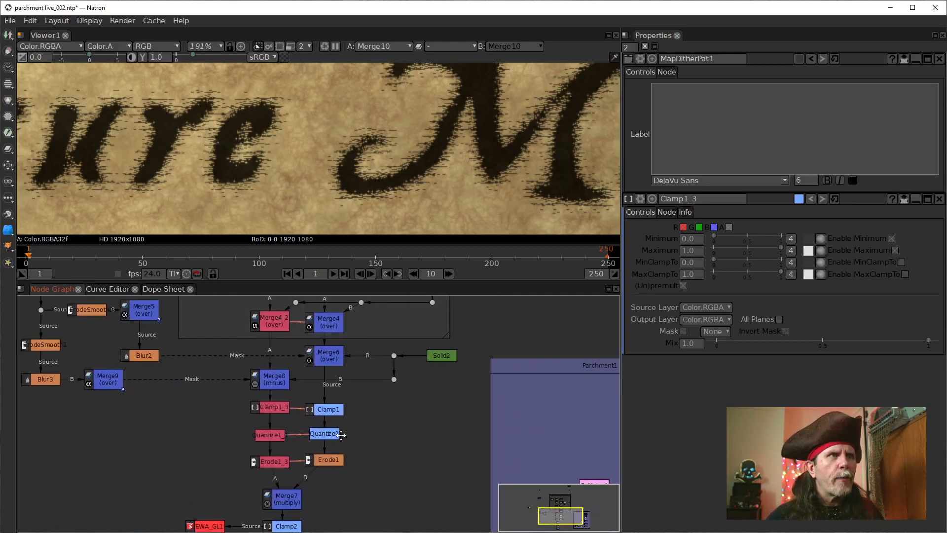
Step: Reposition the Text1 node vertically along its connection, leaving clear space above the ErodeSmooth and Merge5 nodes
scroll(223, 441, "down", 2)
left_click_drag(174, 394, 267, 397)
scroll(348, 434, "up", 2)
left_click_drag(244, 352, 237, 385)
left_click_drag(246, 350, 246, 402)
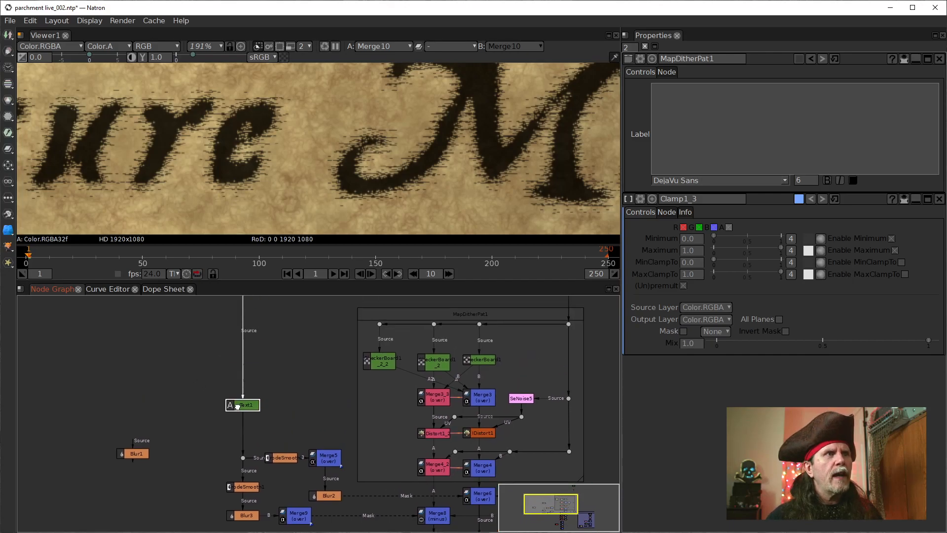
left_click_drag(302, 422, 301, 391)
left_click_drag(246, 360, 246, 314)
left_click_drag(339, 385, 354, 342)
left_click_drag(207, 337, 264, 386)
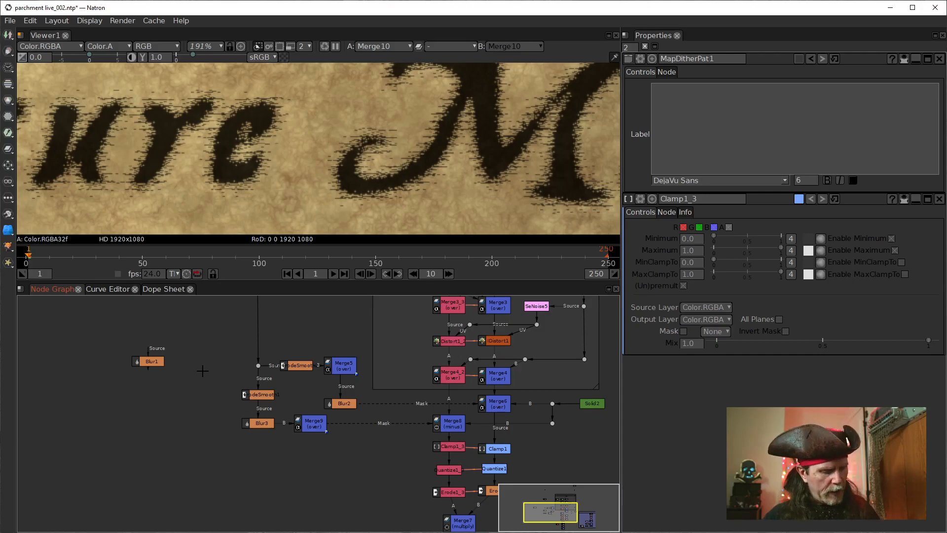
Step: Add a Backdrop node near the ErodeSmooth and Blur3 mask nodes
key("Tab")
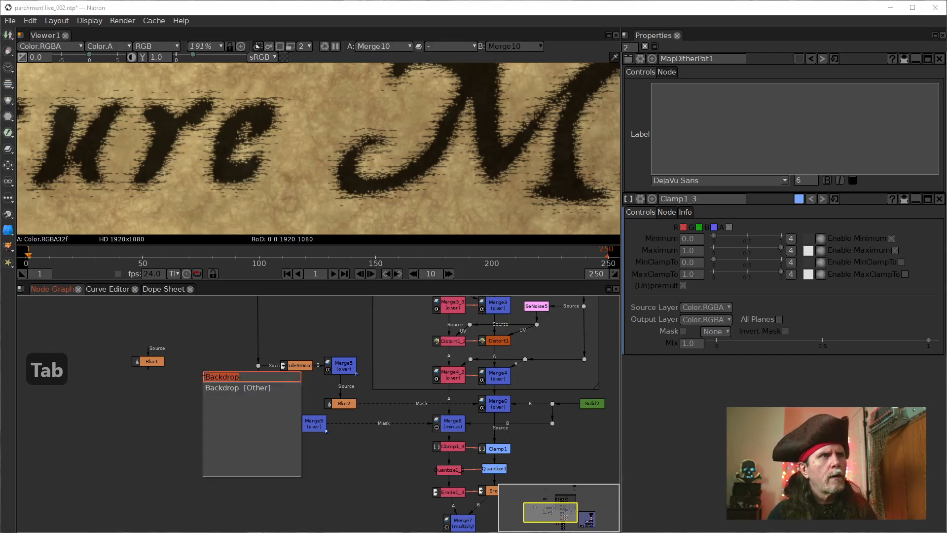
type("N")
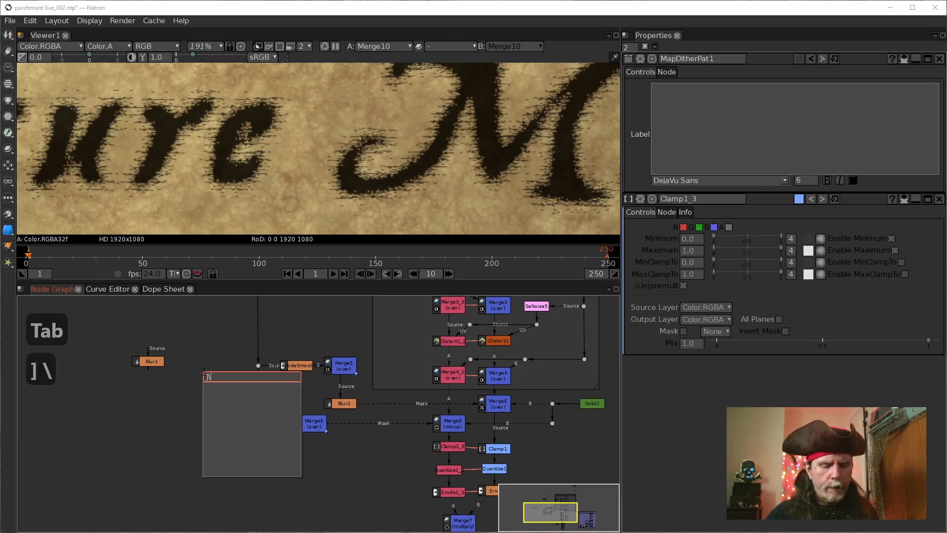
key("BackSpace")
key("BackSpace")
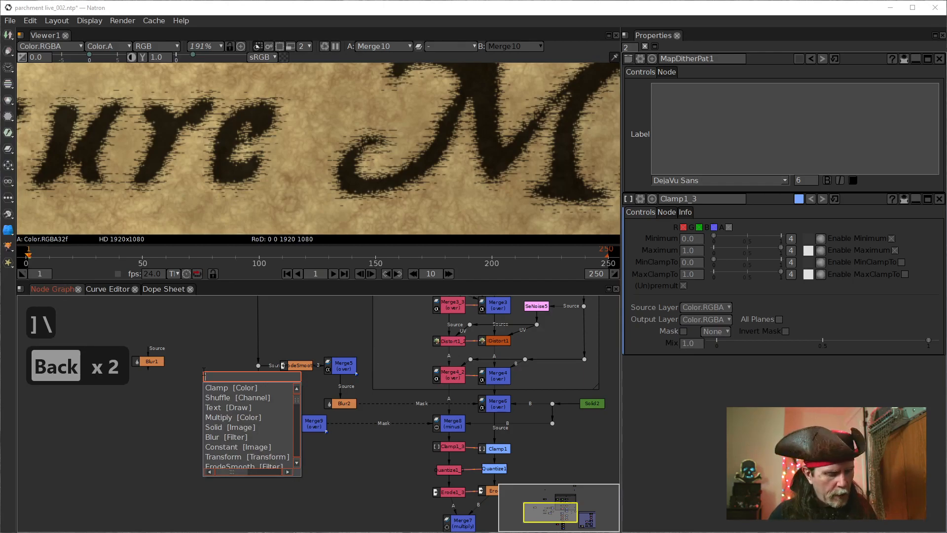
type("Back")
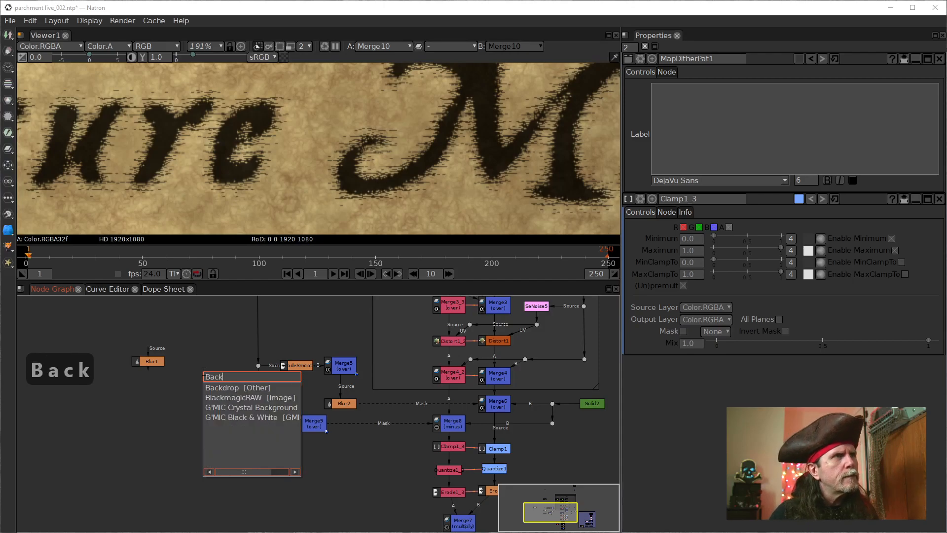
key("Down")
key("Return")
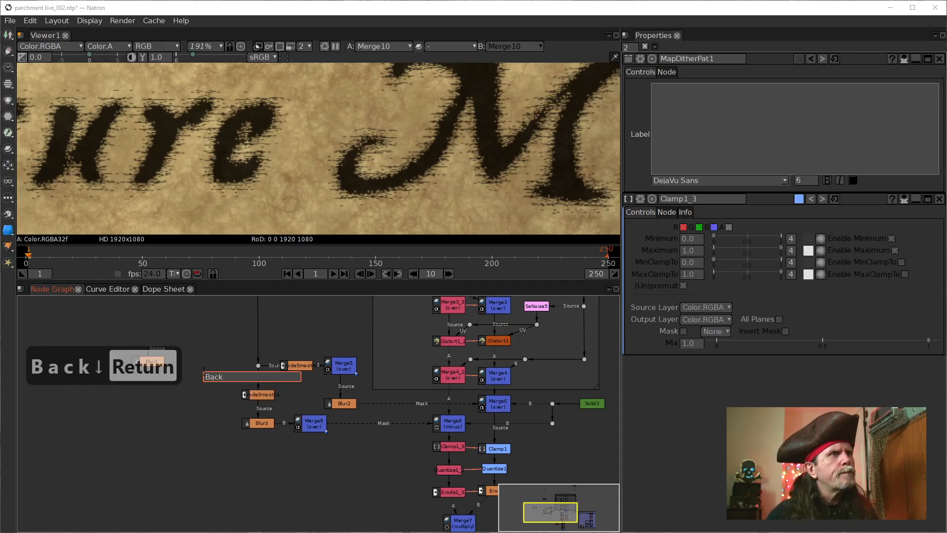
Step: Fit the new backdrop tightly around the ErodeSmooth, Merge5, Blur2, Blur3 and Merge9 nodes
left_click_drag(217, 376, 363, 455)
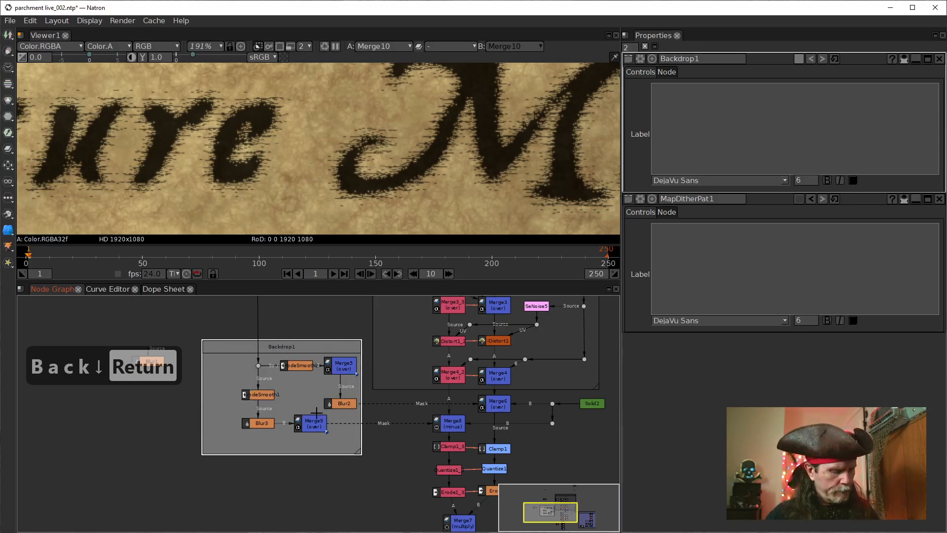
left_click_drag(219, 346, 260, 346)
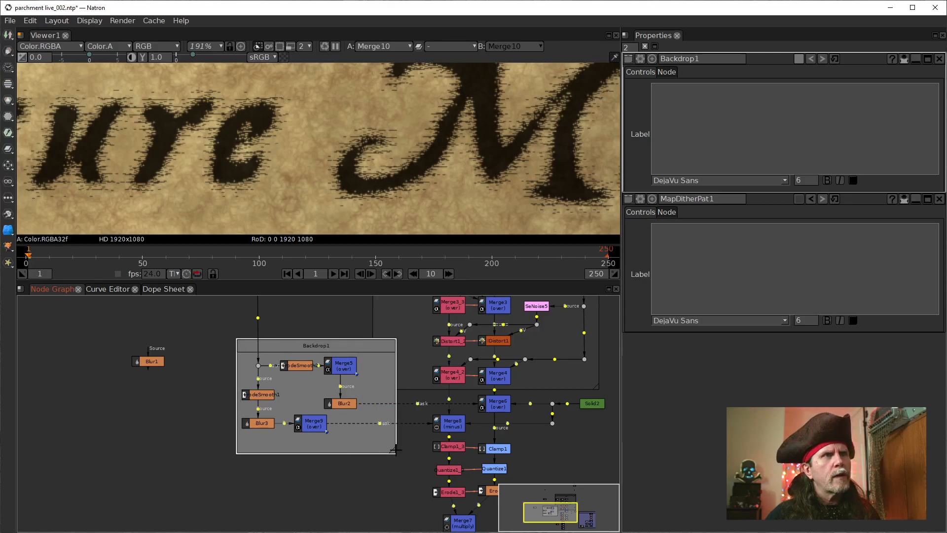
left_click_drag(392, 449, 362, 449)
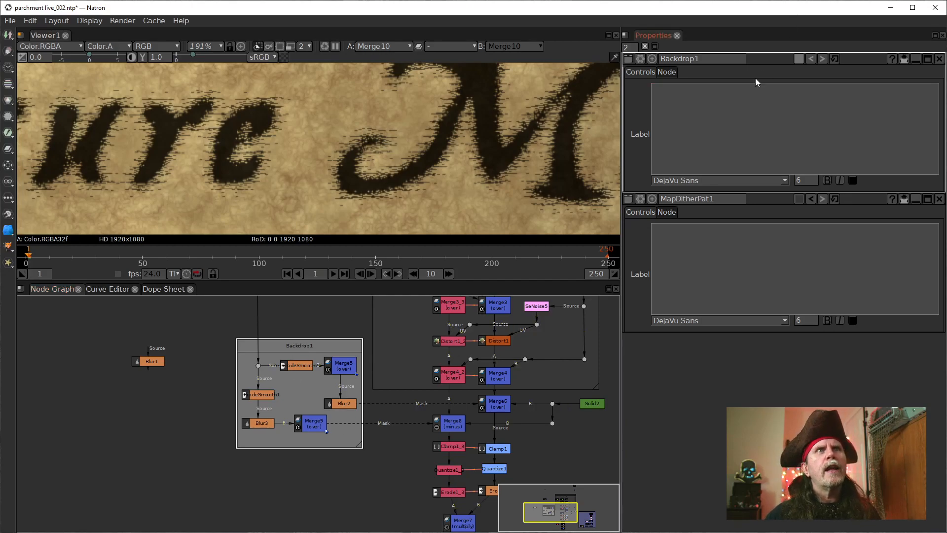
Step: Rename the new backdrop around the mask nodes as DitherPathernMasks1
left_click_drag(694, 60, 634, 64)
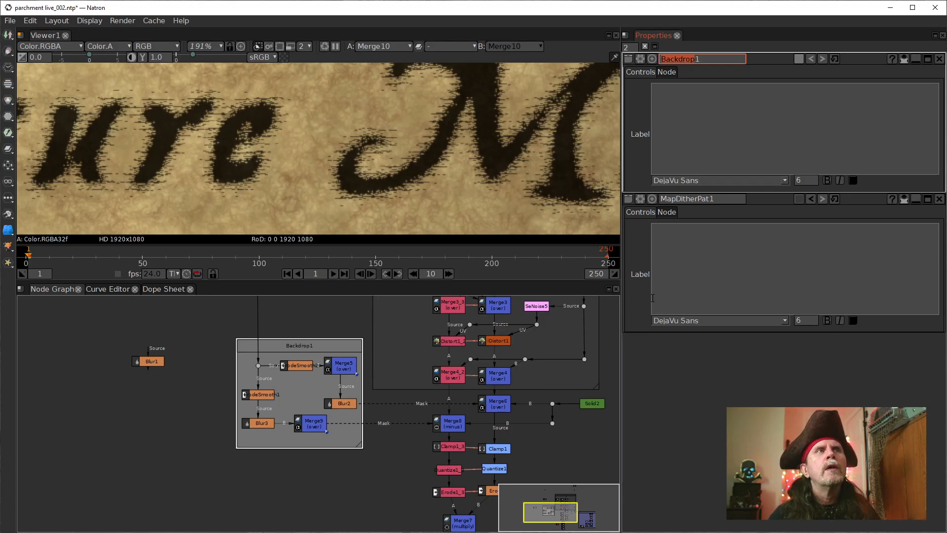
type("D")
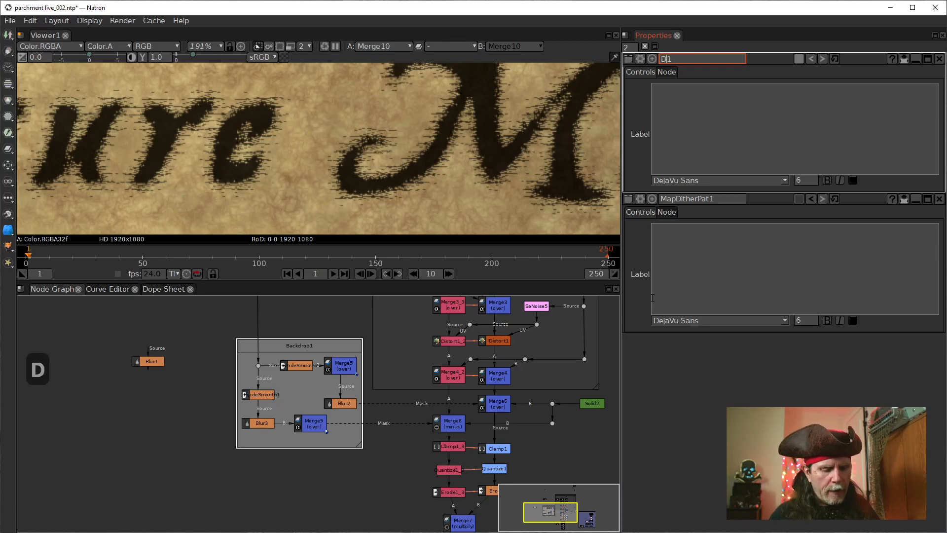
type("itherPa")
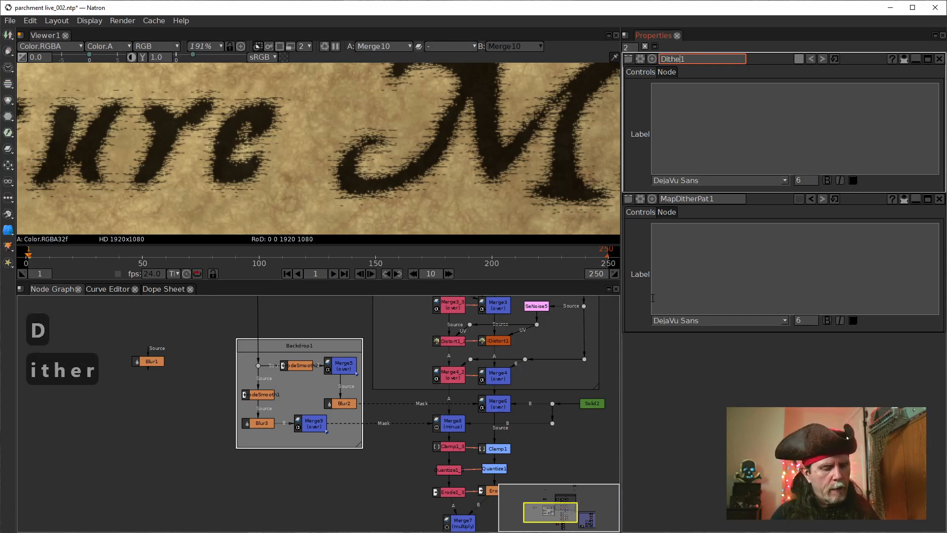
type("thern")
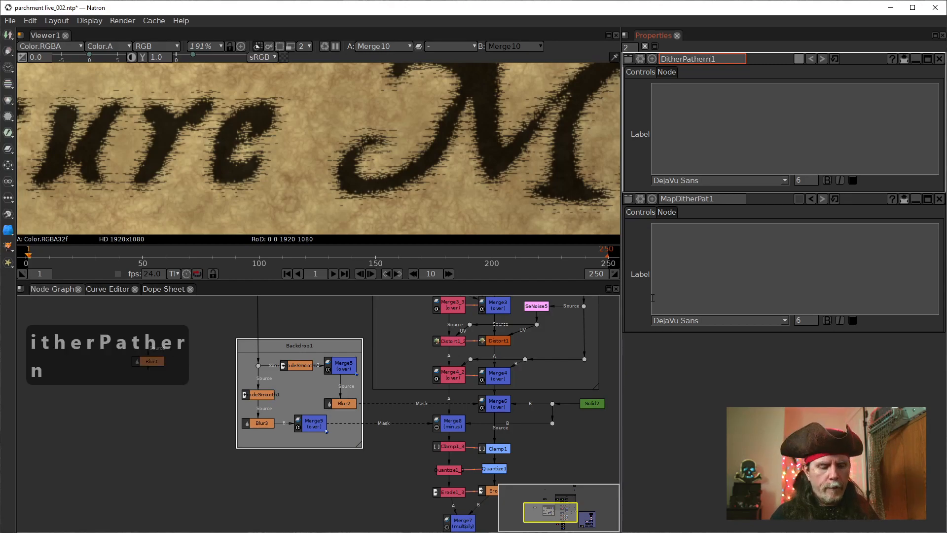
type("Masks")
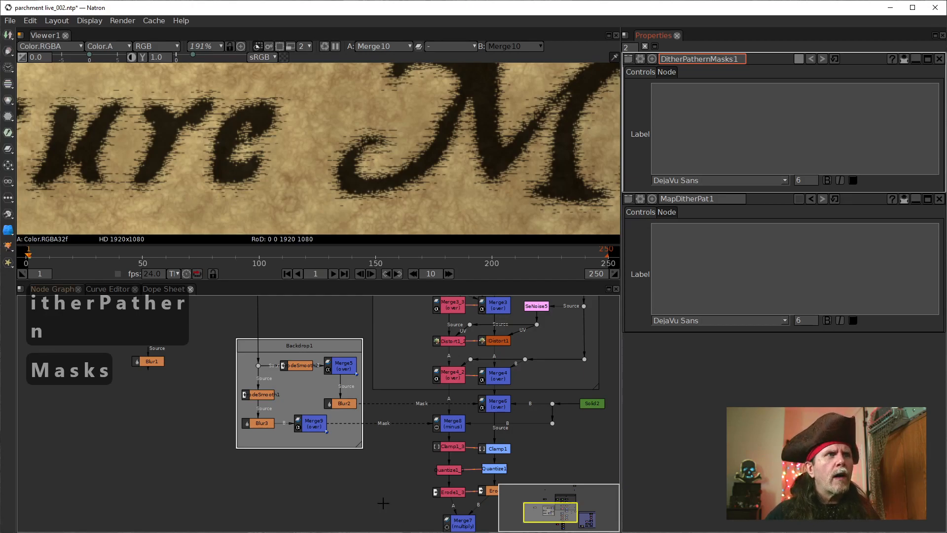
key("Return")
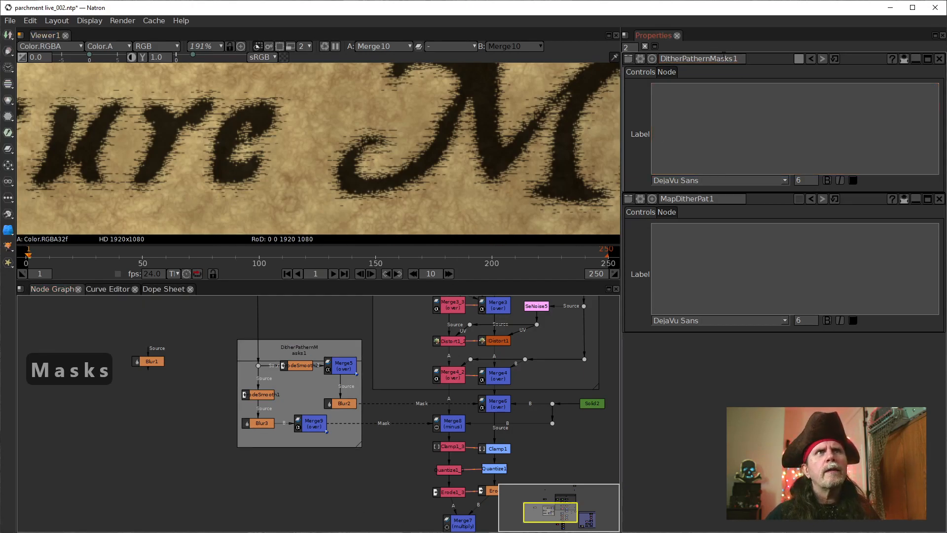
Step: Shorten the mask backdrop's name to DitherPatMasks1
left_click(712, 61)
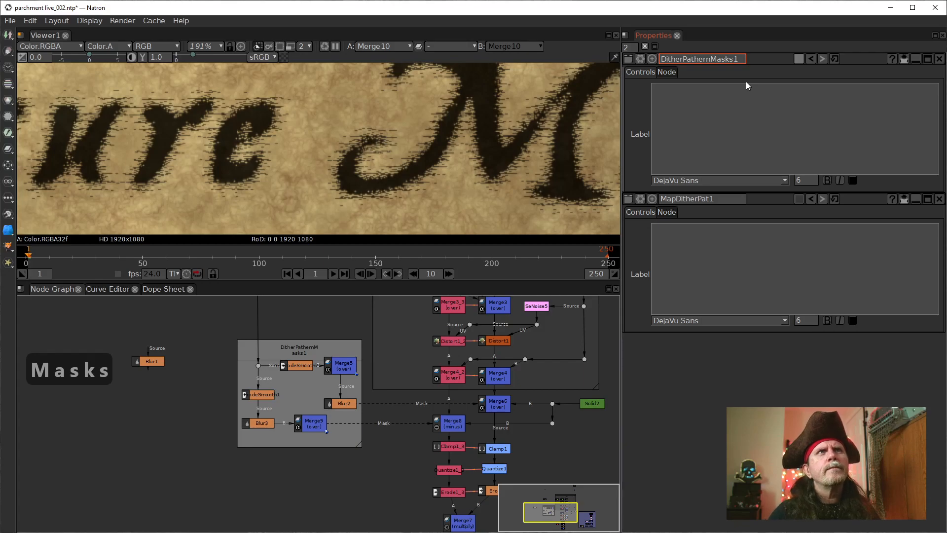
key("BackSpace")
key("BackSpace")
key("BackSpace")
key("BackSpace")
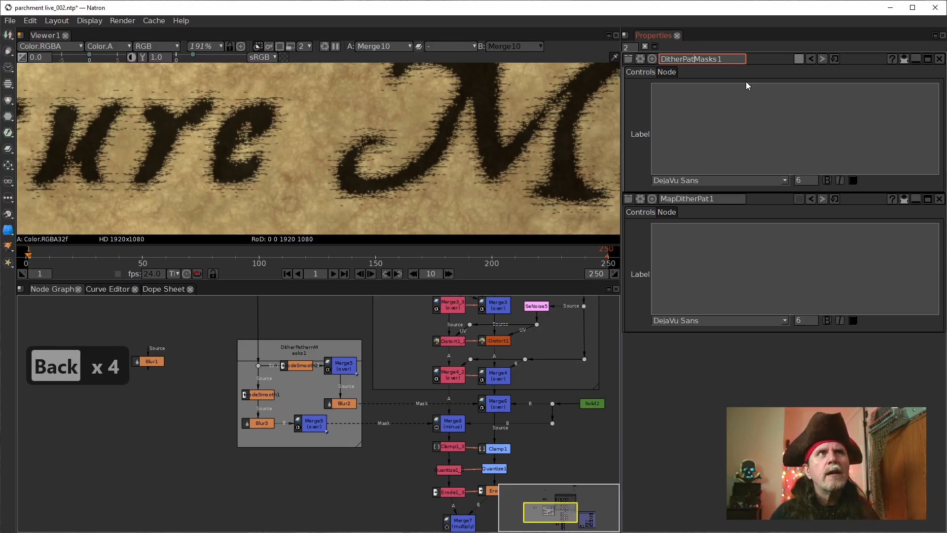
left_click(291, 521)
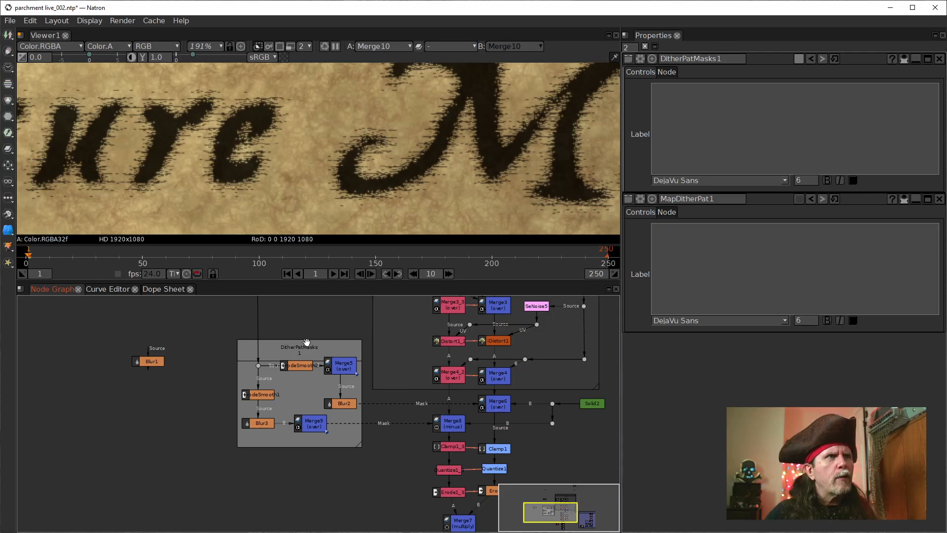
Step: Shorten the mask backdrop's name further to DithPatMasks1 so the title fits on one line
left_click(715, 59)
key("Left")
key("Left")
key("Left")
key("Left")
key("Left")
key("Left")
key("Left")
key("Left")
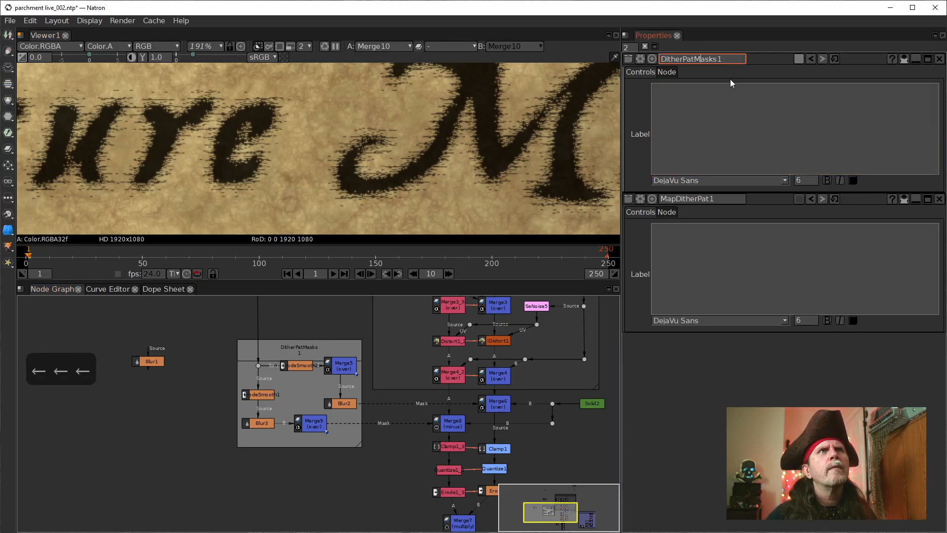
key("BackSpace")
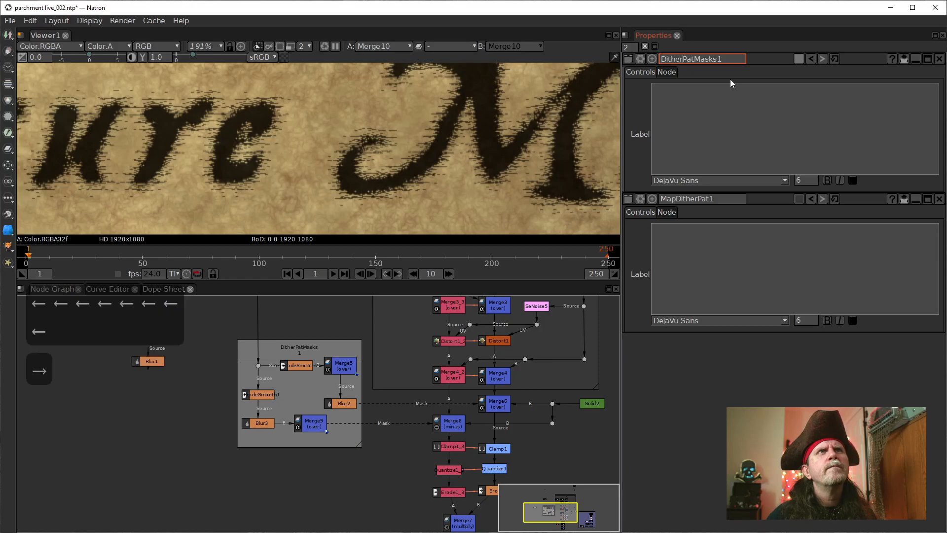
key("BackSpace")
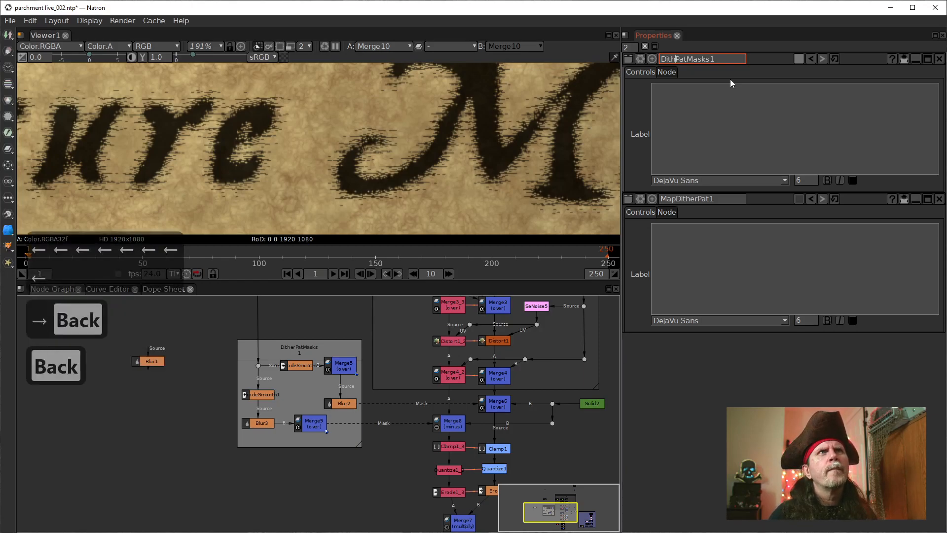
key("Return")
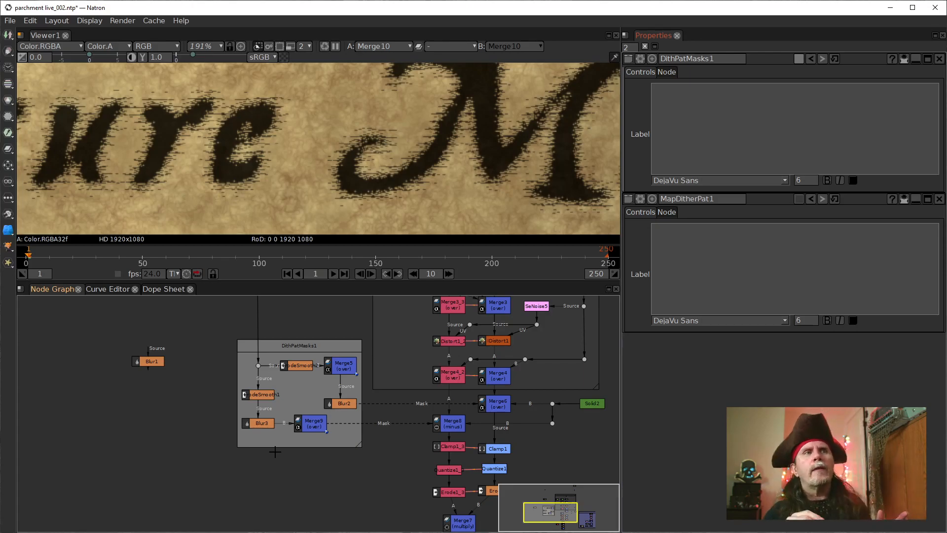
Step: Show the Blur2 node's output in the viewer to inspect the blurred Treasure Map mask
left_click(344, 404)
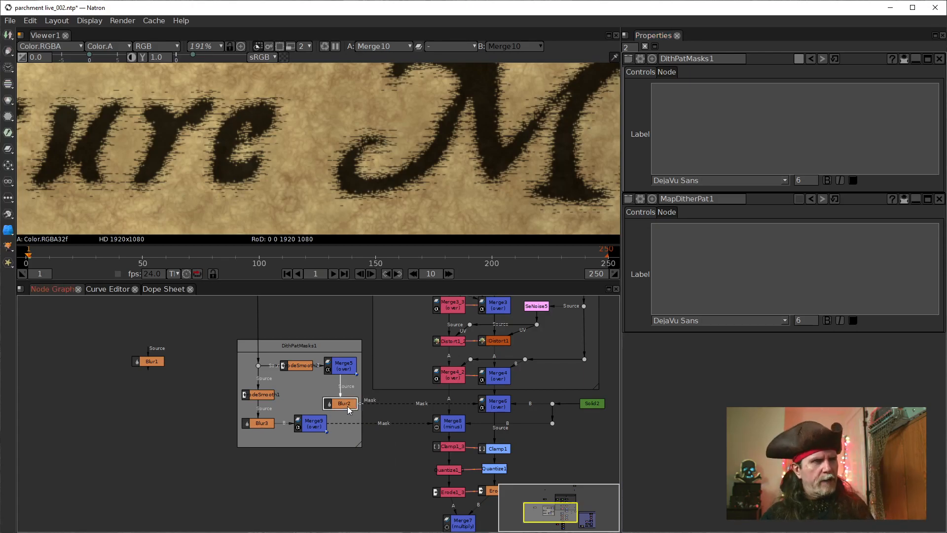
key("1")
scroll(398, 141, "down", 5)
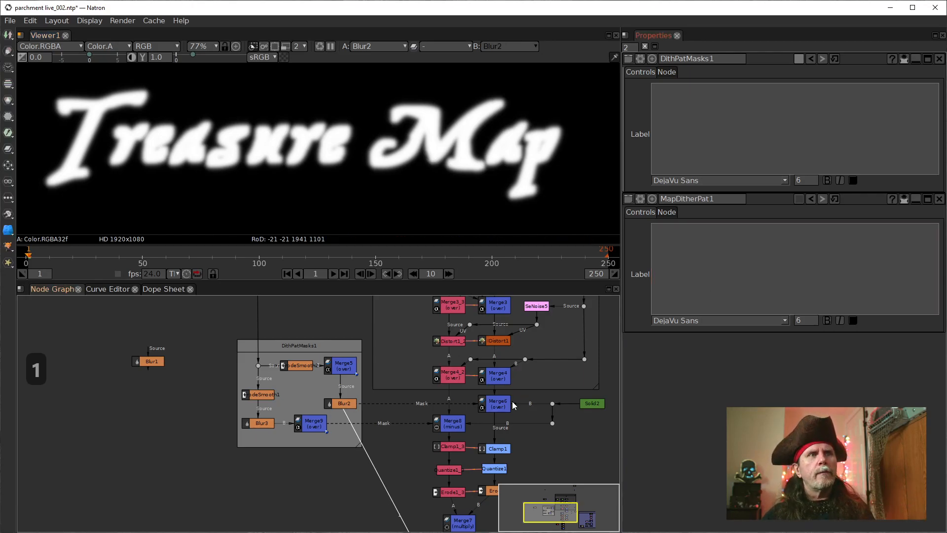
Step: Show the output of the masked Merge8 node and of the Merge6 node in the viewer to compare them
scroll(399, 450, "up", 3)
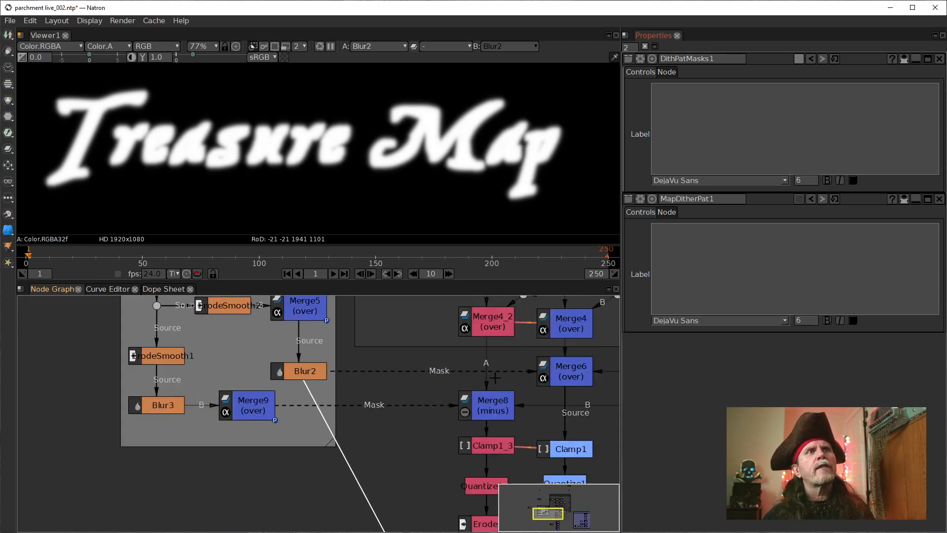
left_click(569, 371)
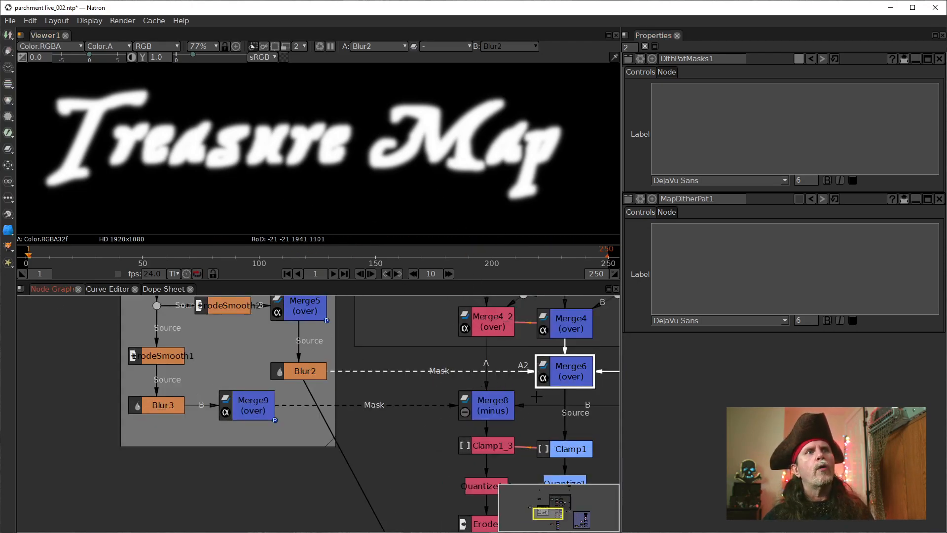
left_click_drag(528, 410, 430, 442)
scroll(393, 401, "down", 5)
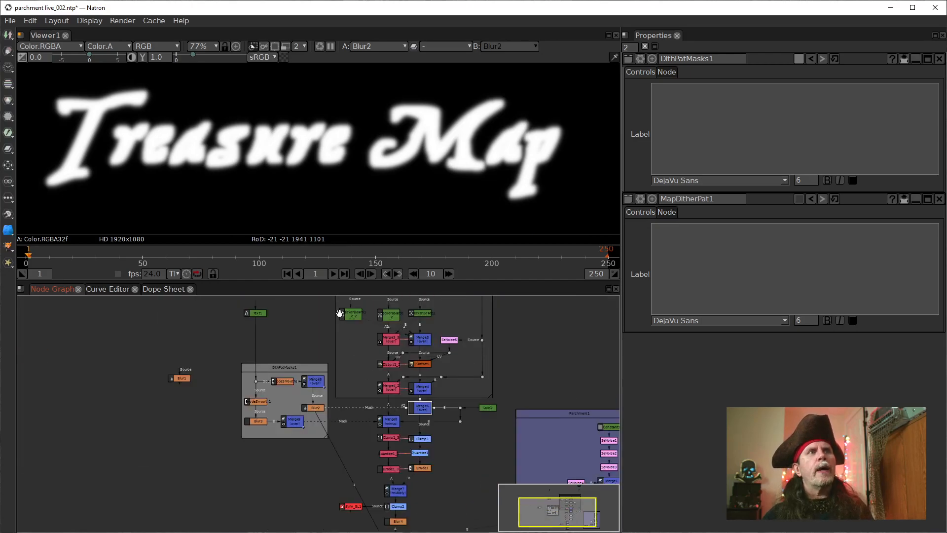
scroll(319, 454, "up", 4)
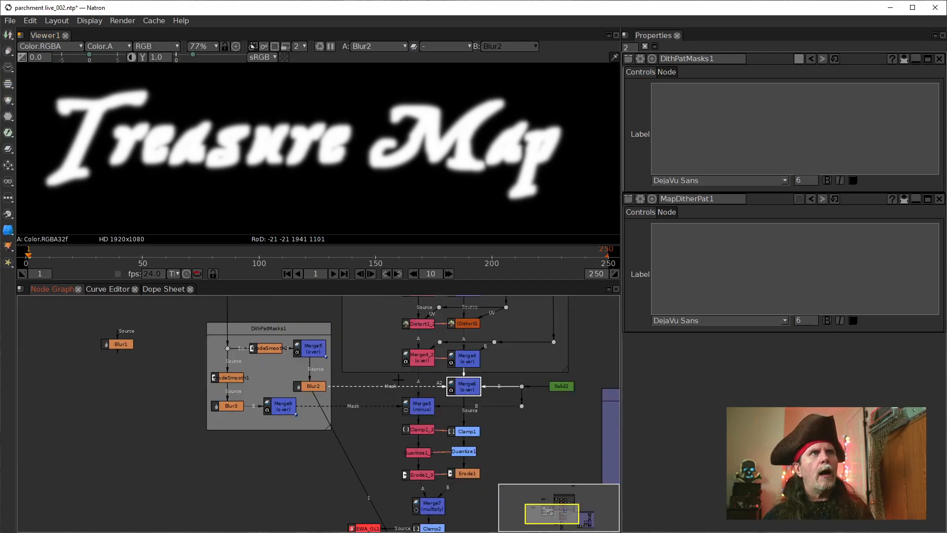
left_click(420, 406)
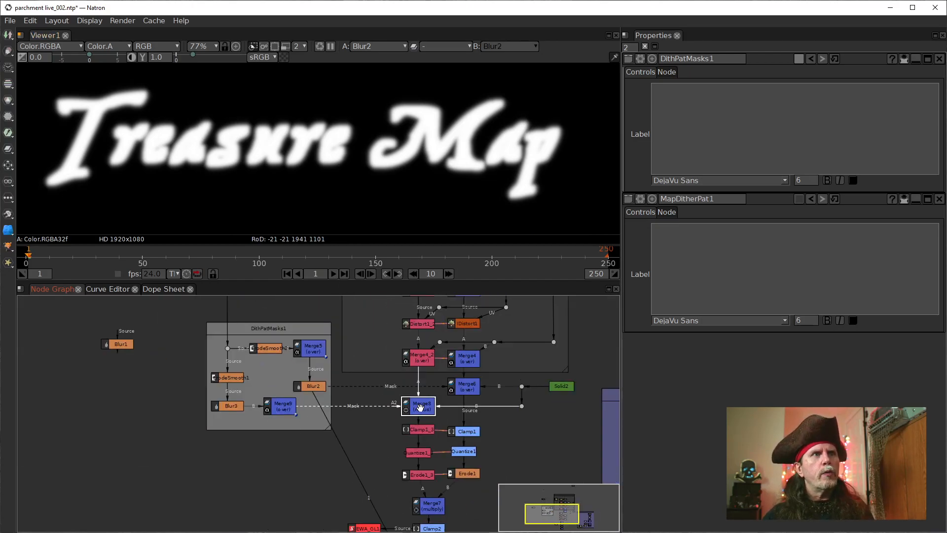
left_click(471, 386)
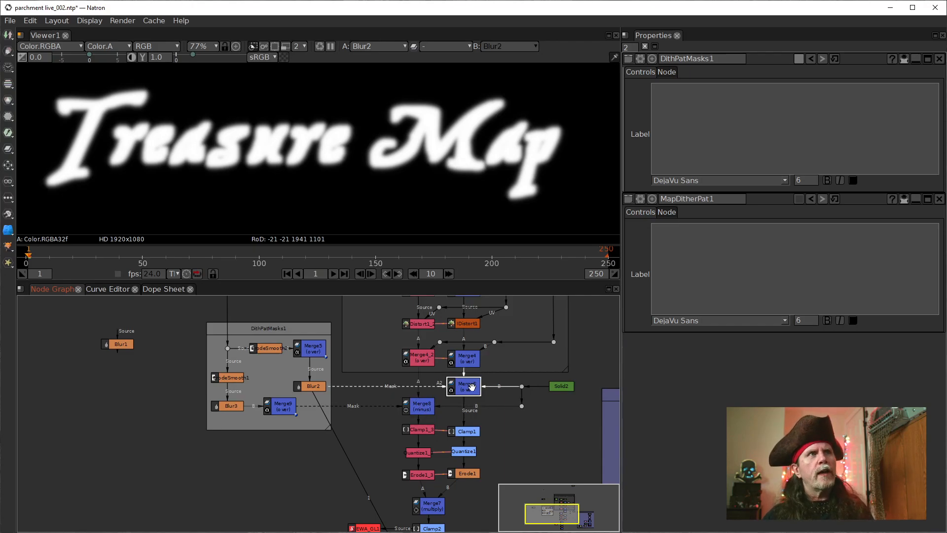
left_click(423, 411)
key("1")
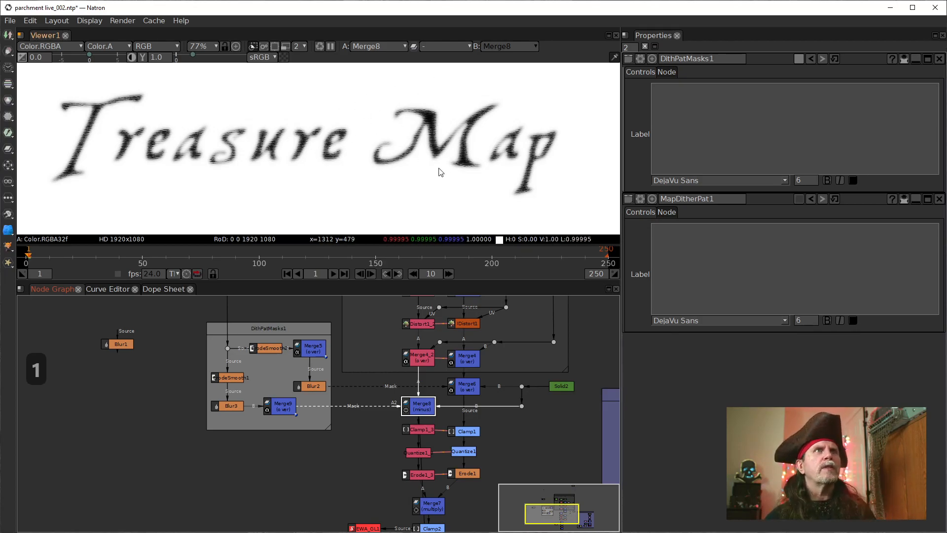
left_click(470, 387)
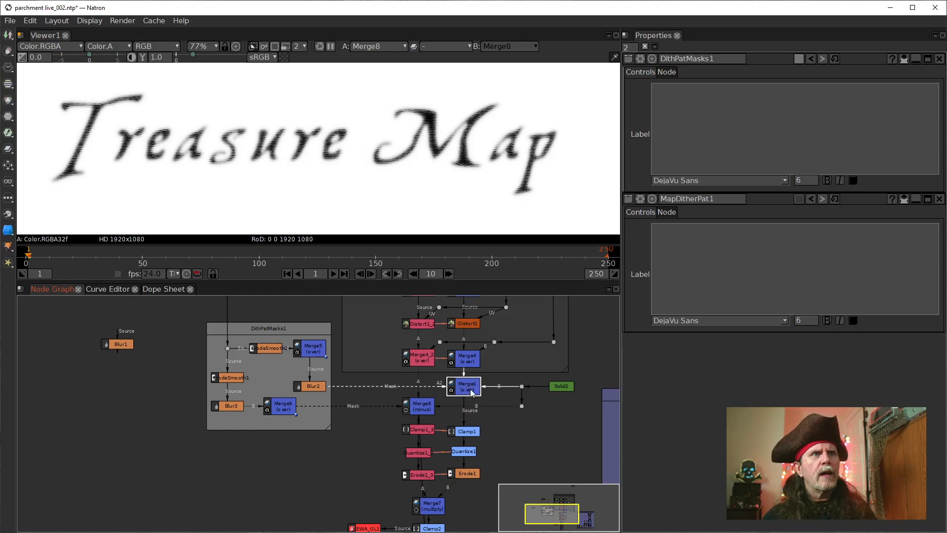
key("1")
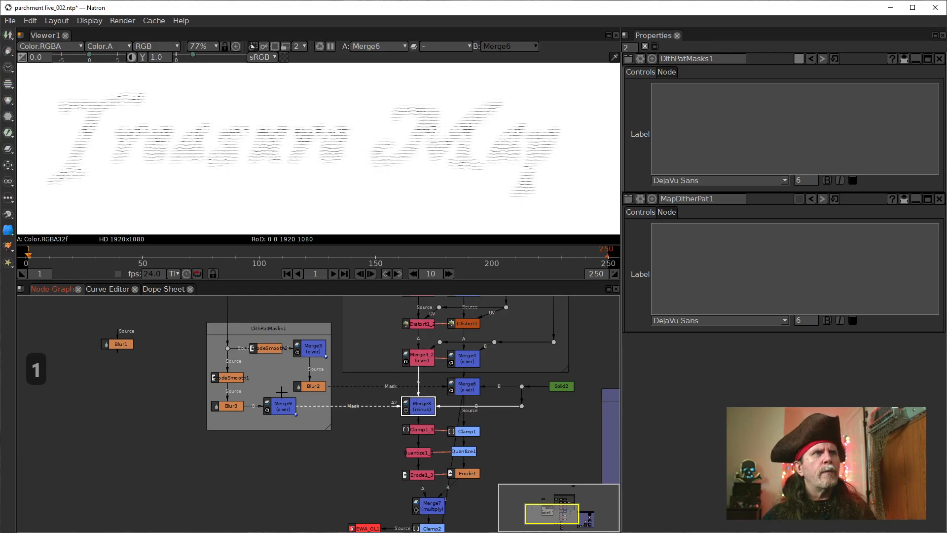
Step: Compare the Merge9 and Blur2 masks in the viewer to judge how their lettering differs
left_click(280, 408)
key("1")
key("1")
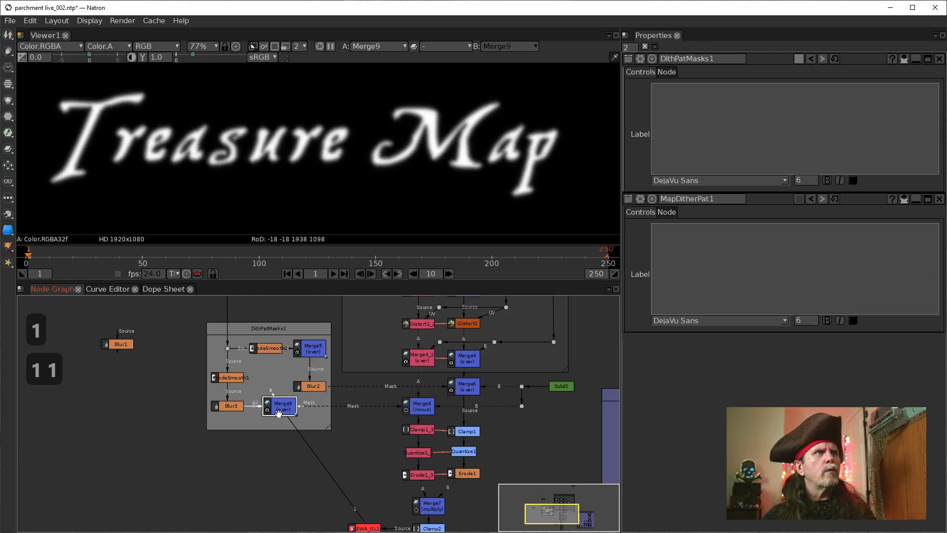
left_click(312, 386)
key("1")
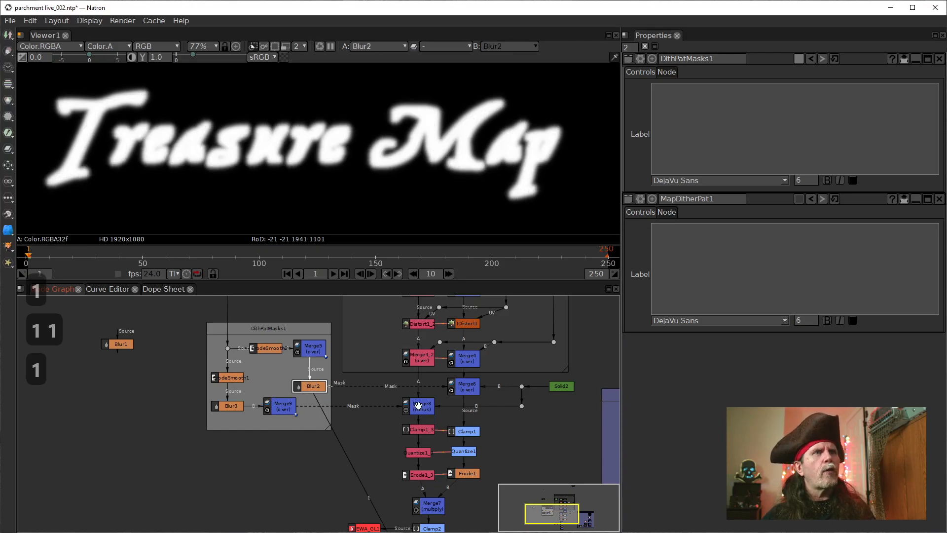
left_click(290, 411)
key("1")
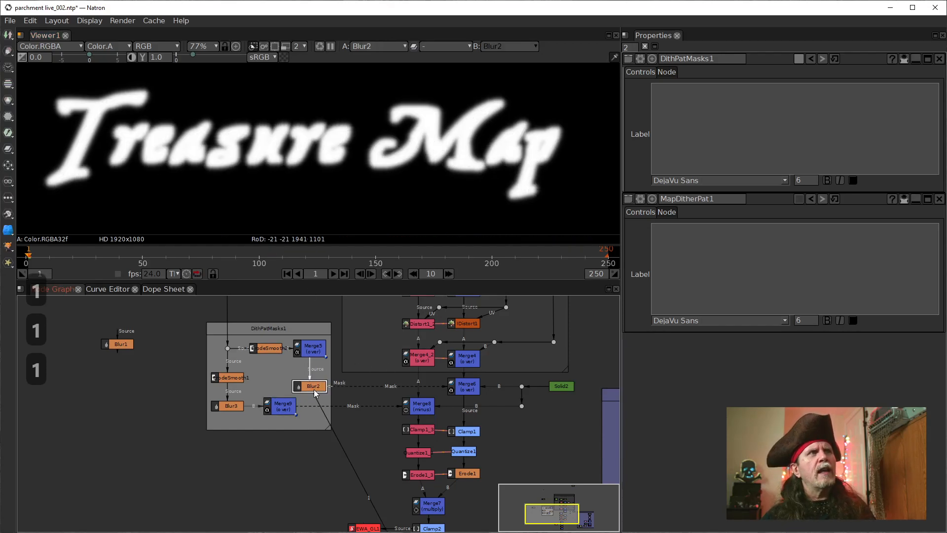
Step: View the Merge6 output again, followed by the Merge8 output, to see how each mask affects the lettering
left_click(466, 387)
key("1")
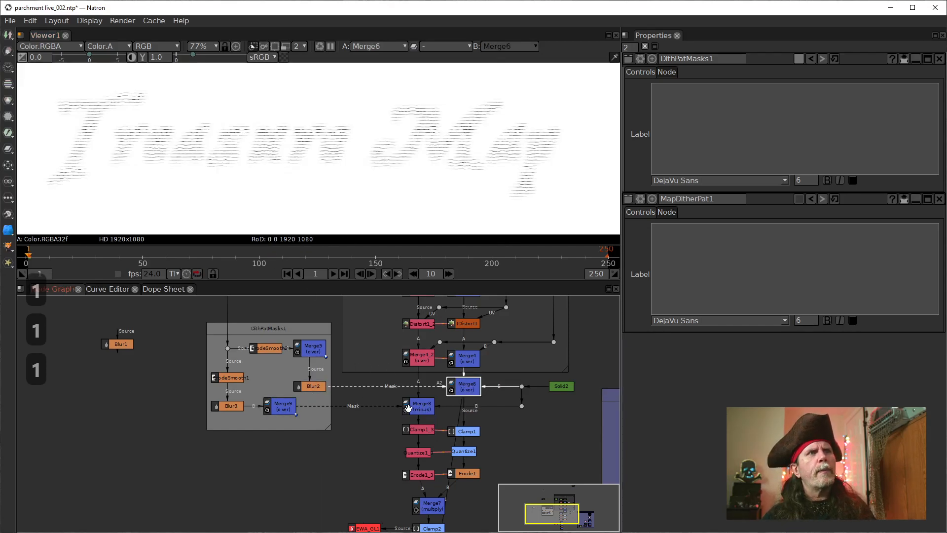
left_click(423, 407)
key("1")
left_click(209, 483)
left_click_drag(170, 401, 225, 419)
scroll(225, 418, "up", 1)
left_click_drag(324, 372, 303, 406)
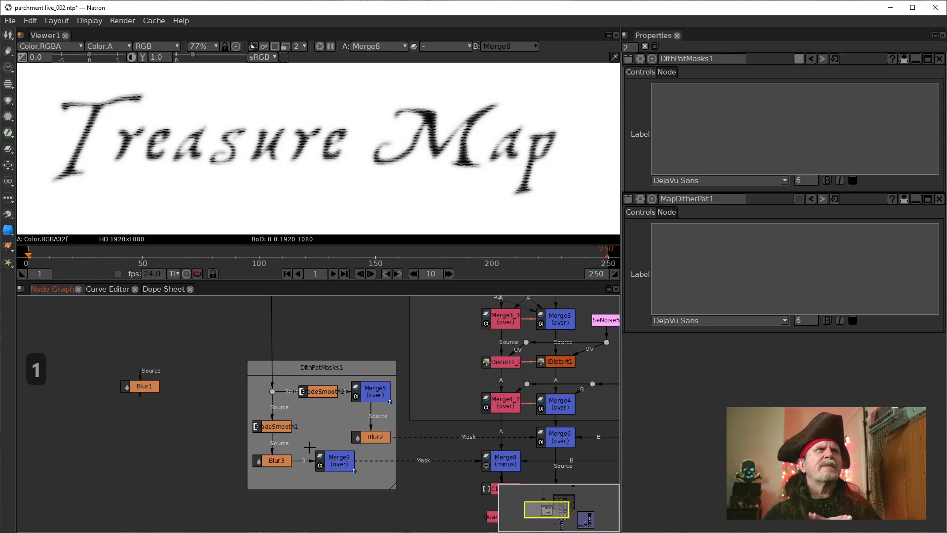
Step: Try a size of 6 on the Blur2 node and restore its size to 10
double_click(377, 437)
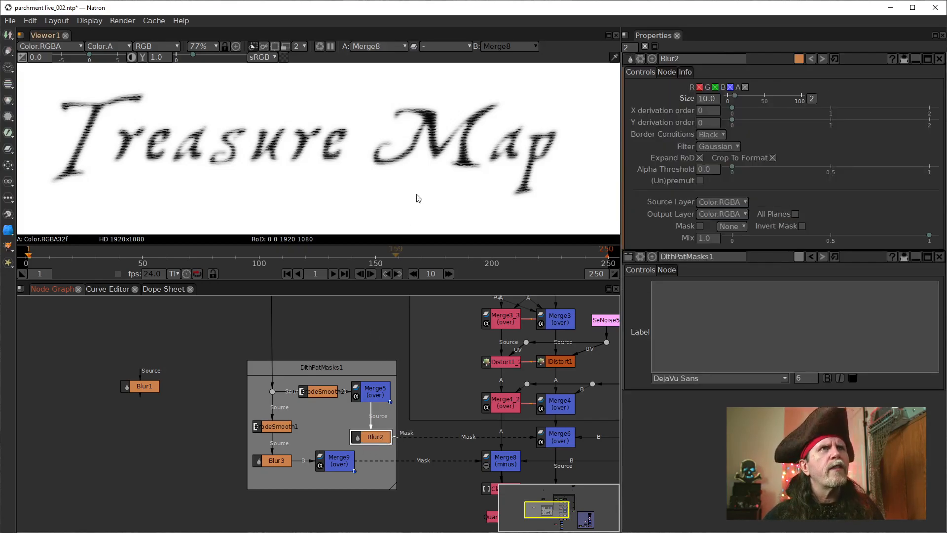
left_click(707, 111)
scroll(705, 101, "down", 1)
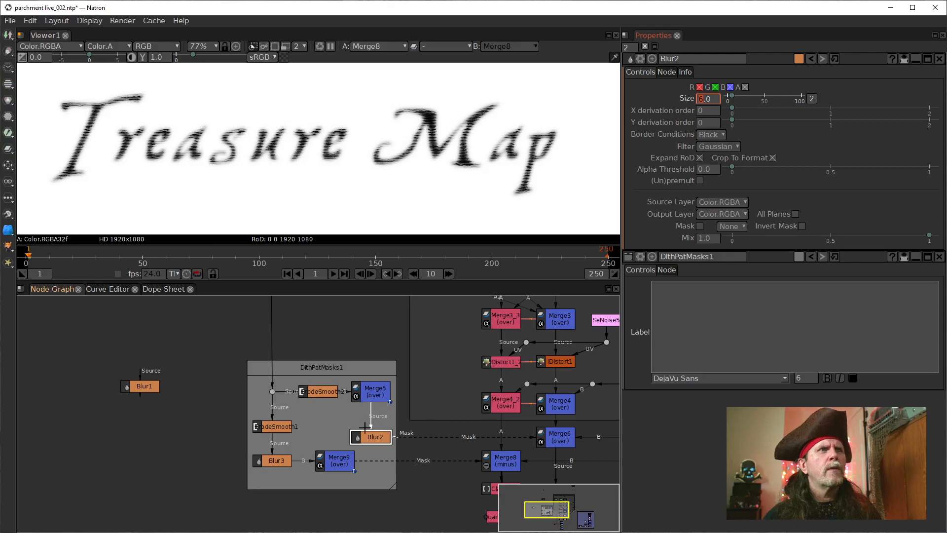
left_click(368, 439)
left_click(704, 100)
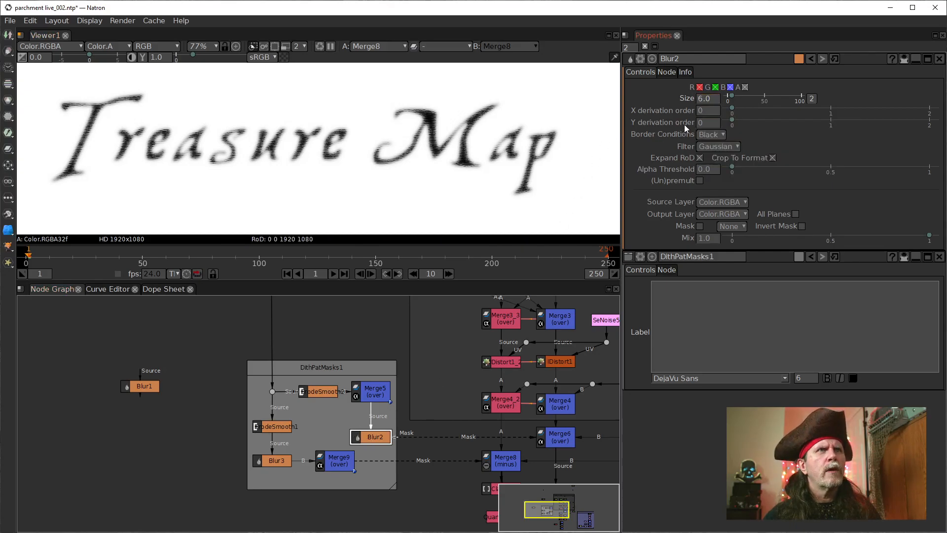
left_click_drag(402, 485, 357, 424)
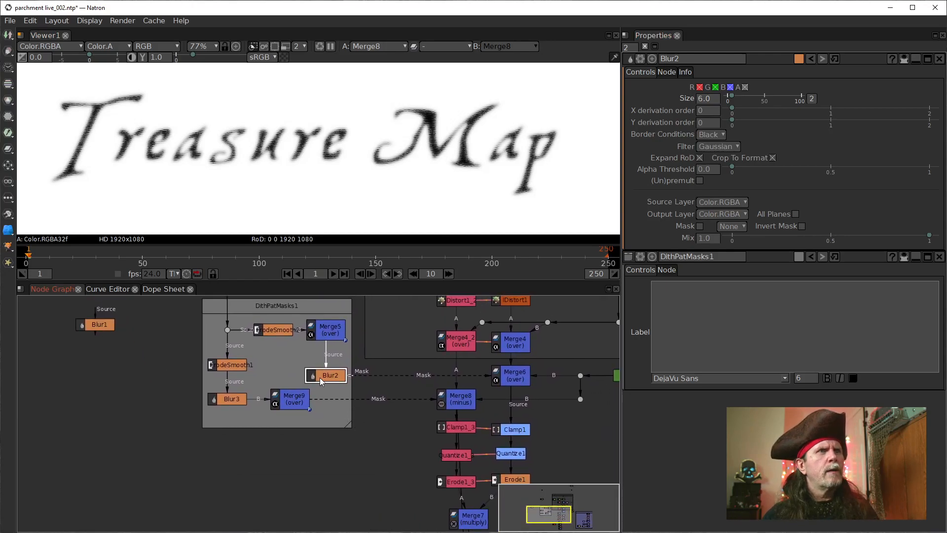
left_click(707, 100)
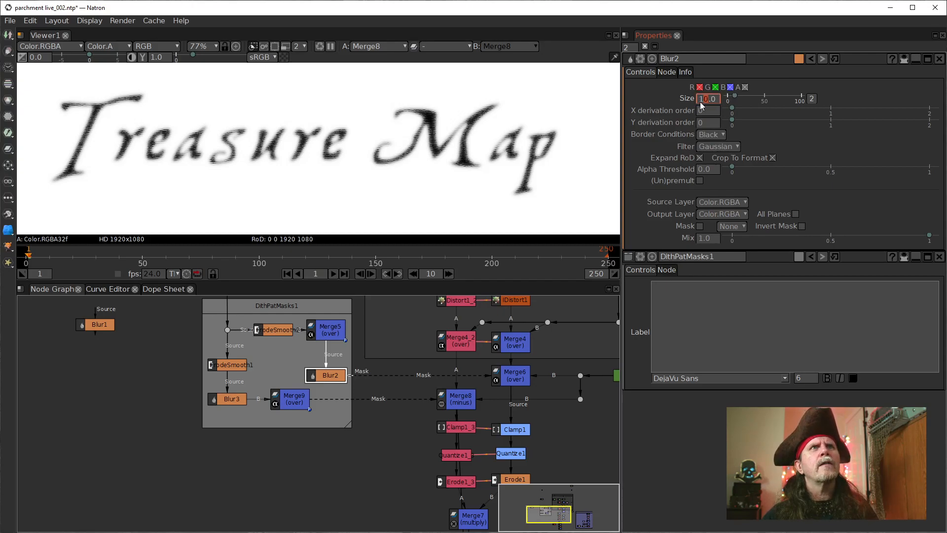
Step: Show the Merge9 mask in the viewer and reduce the Blur3 node's size to 5
left_click(298, 400)
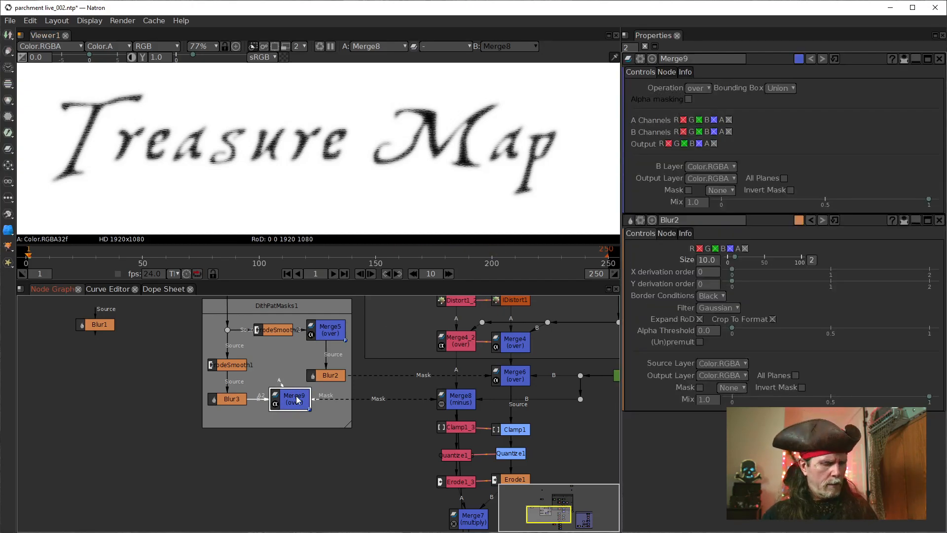
key("1")
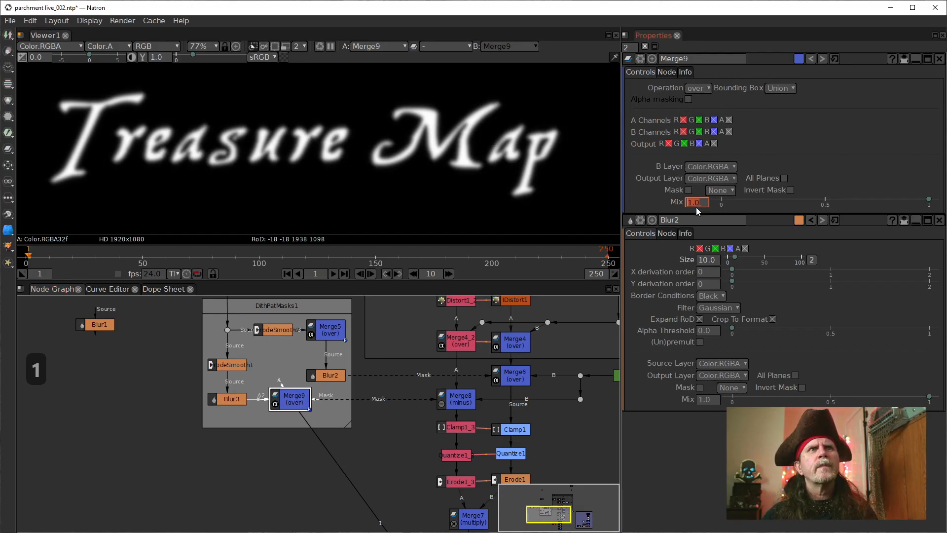
left_click(331, 380)
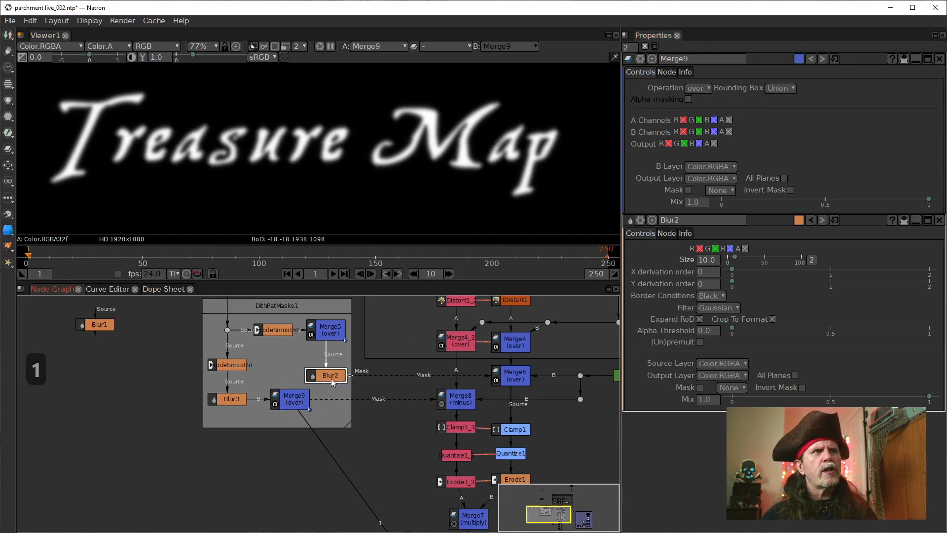
left_click(223, 401)
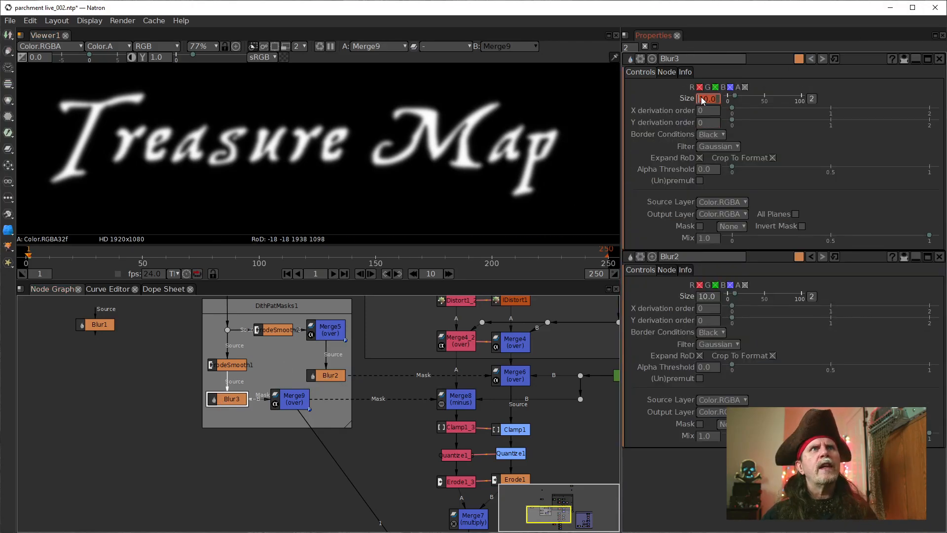
scroll(703, 99, "down", 3)
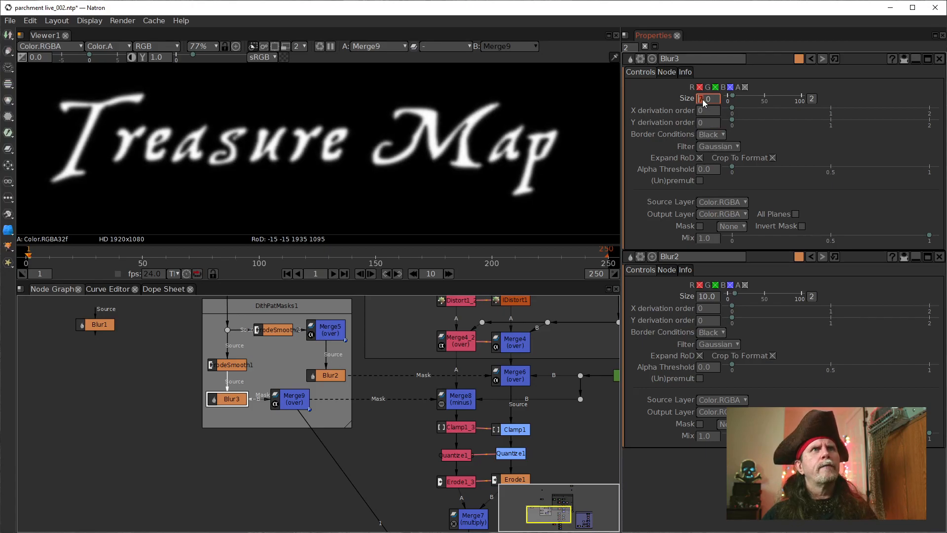
scroll(702, 99, "down", 2)
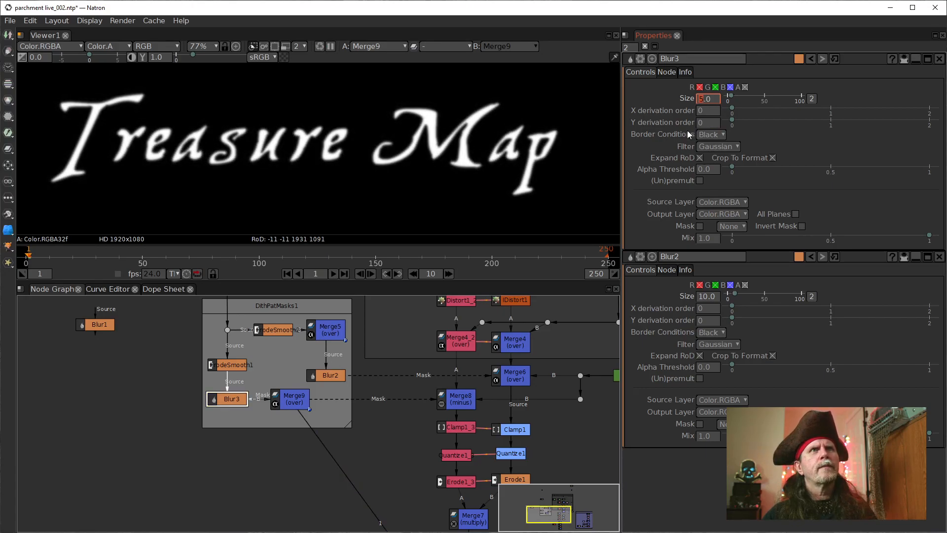
Step: Show the Merge10 parchment composite in the viewer and set the Blur3 node's size to 7
left_click_drag(600, 431, 485, 323)
left_click(357, 479)
key("1")
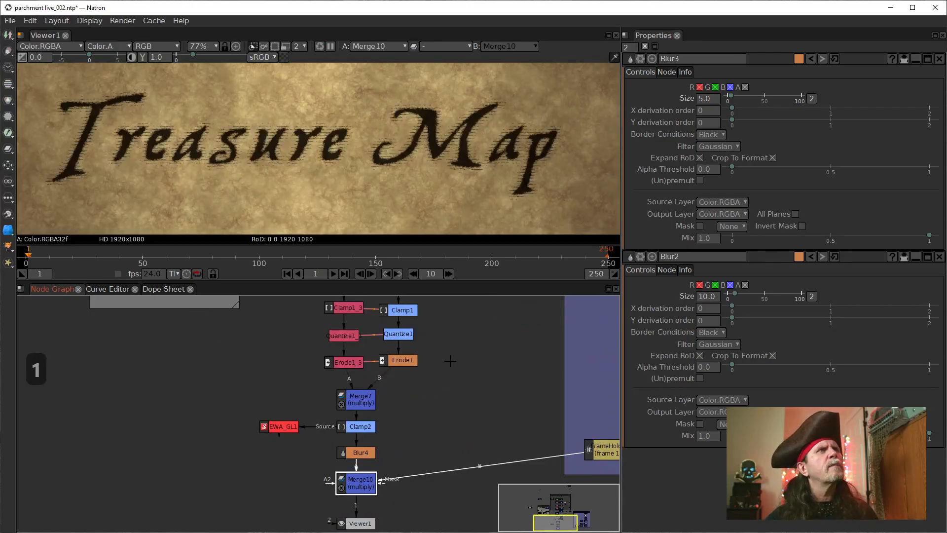
left_click_drag(285, 377, 296, 472)
left_click(704, 100)
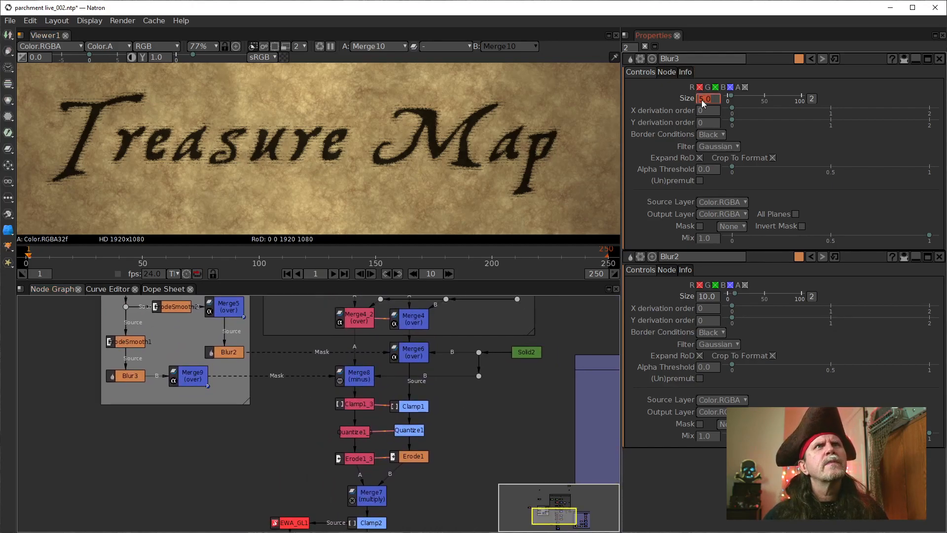
scroll(700, 100, "up", 1)
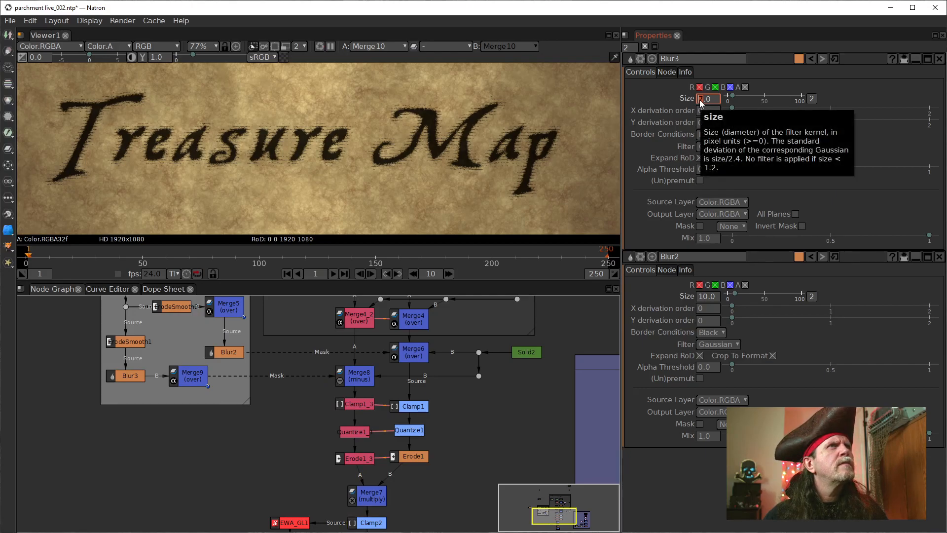
Step: Set the size of the Blur2 node in the DithPatMasks1 backdrop to 9
left_click_drag(279, 339, 295, 399)
left_click(242, 409)
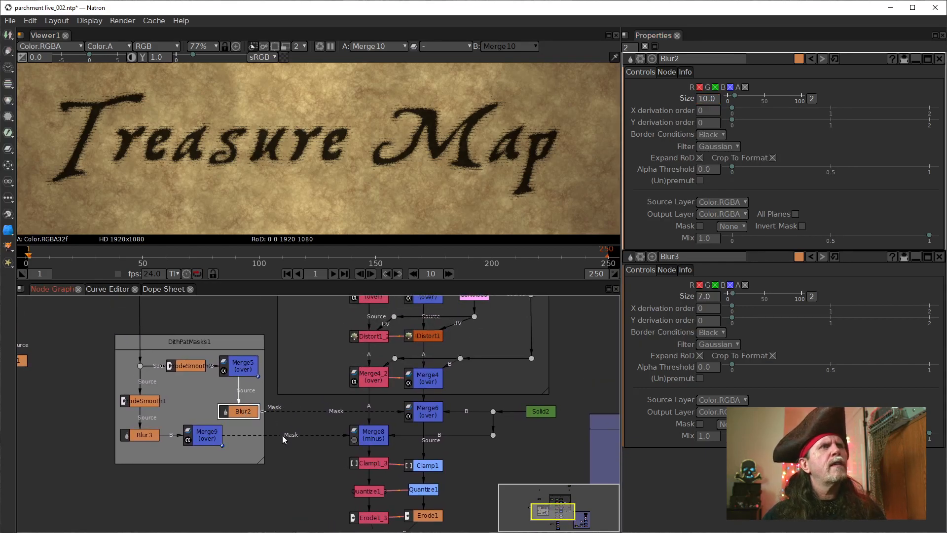
left_click(705, 97)
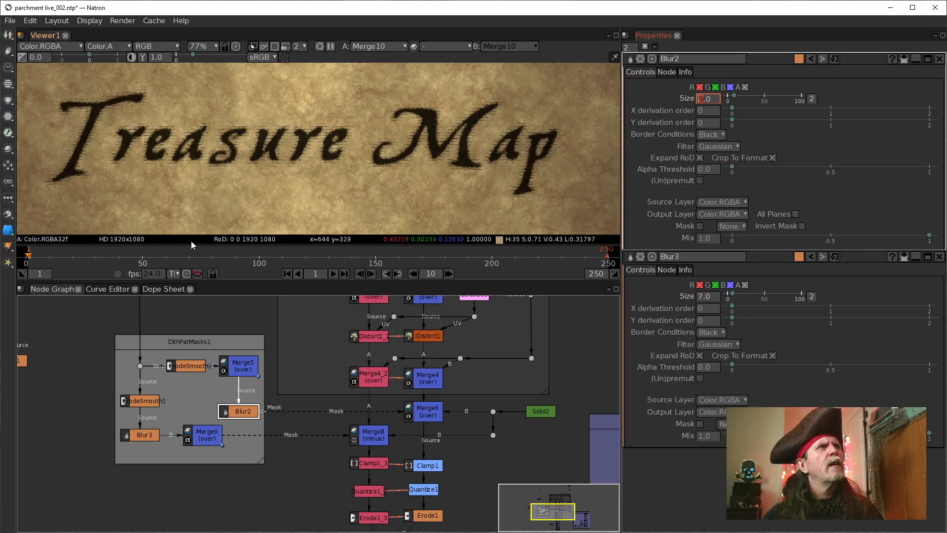
Step: Bring up the Blur3 settings and examine the rough edges of the composited lettering up close
left_click(145, 438)
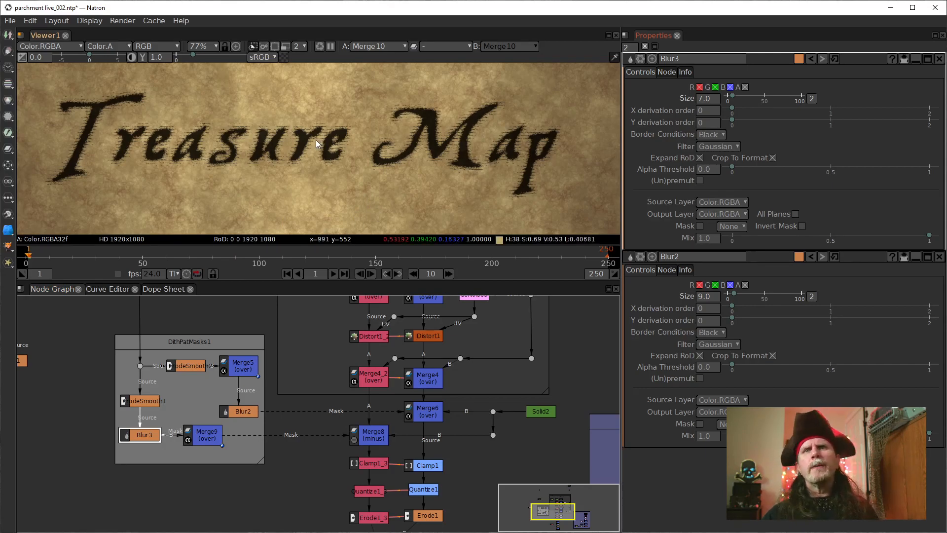
scroll(299, 152, "up", 10)
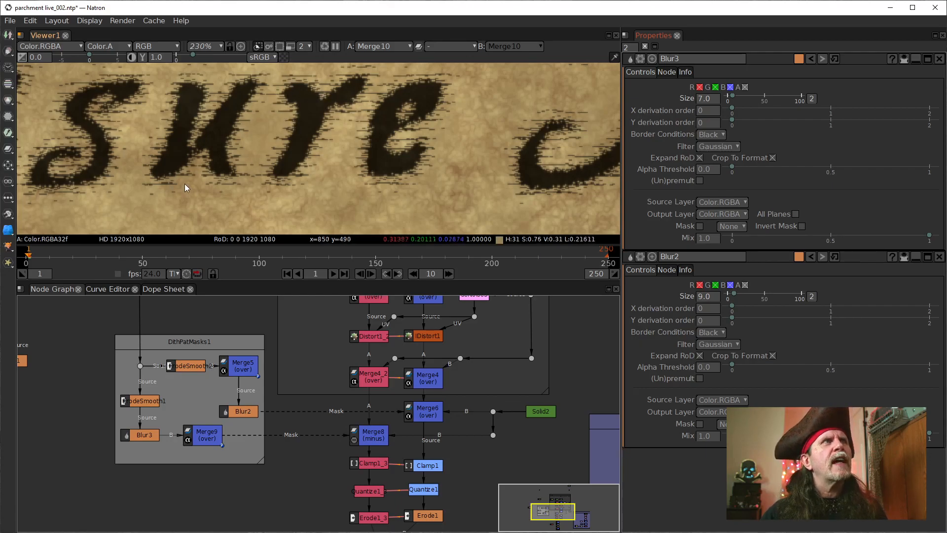
scroll(179, 183, "down", 6)
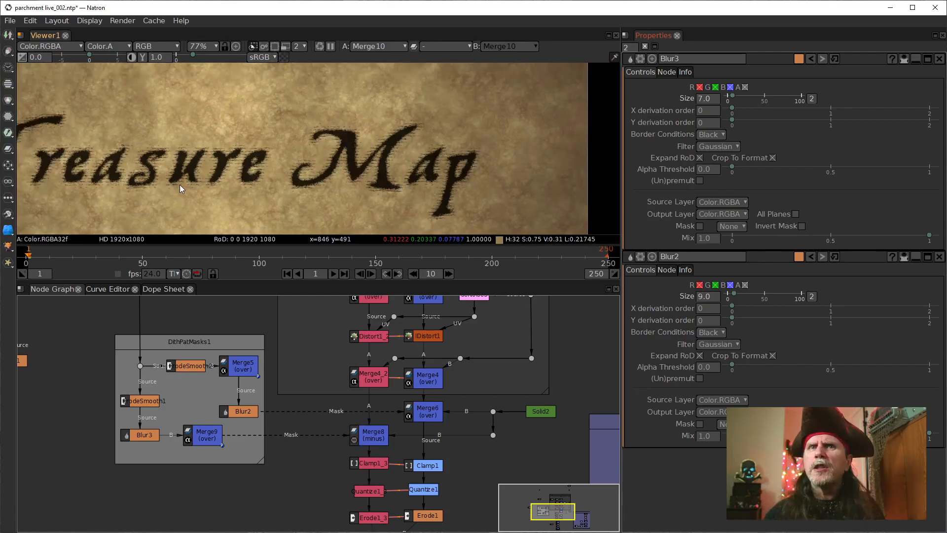
left_click_drag(128, 176, 271, 176)
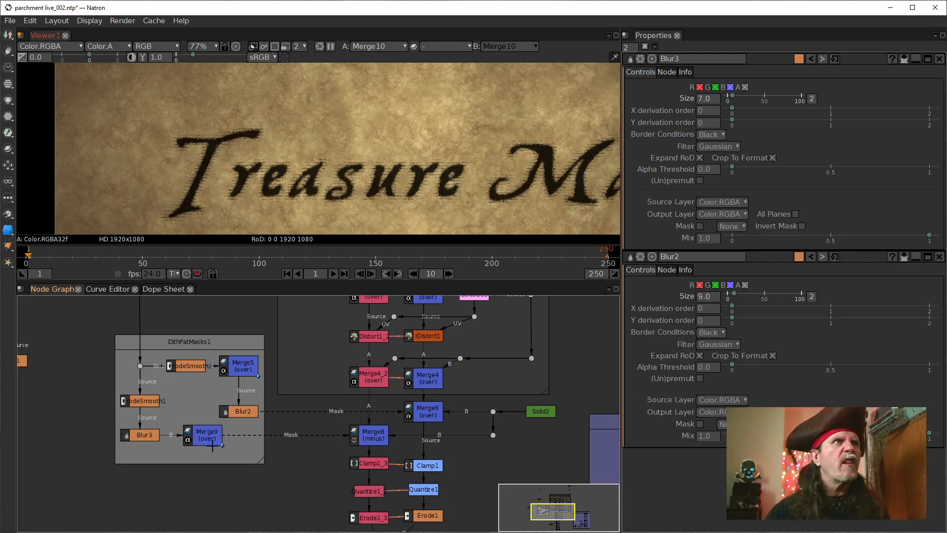
Step: Move the unconnected Blur1 node lower in the node graph, level with the nodes of the DithPatMasks1 backdrop
scroll(121, 364, "up", 1)
left_click_drag(121, 363, 268, 408)
scroll(188, 382, "down", 2)
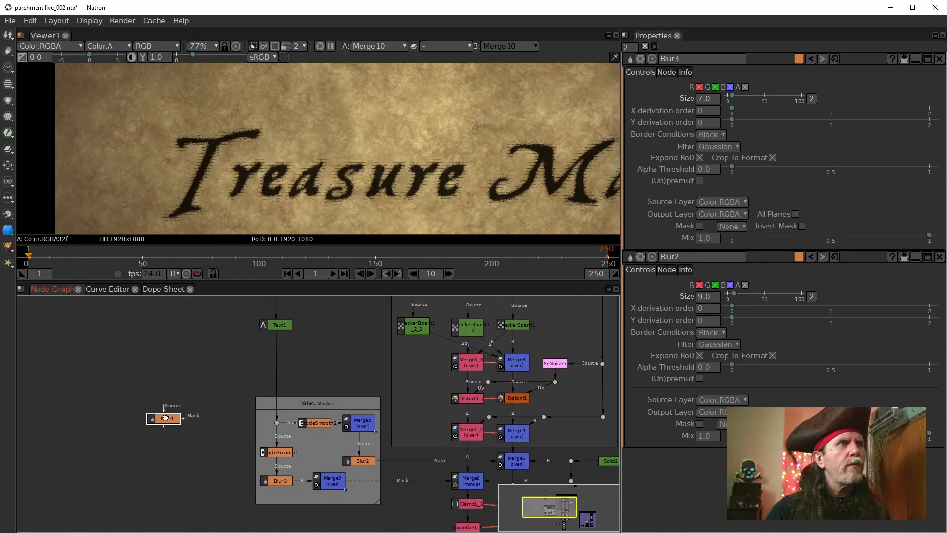
left_click_drag(174, 418, 144, 466)
left_click_drag(389, 464, 378, 418)
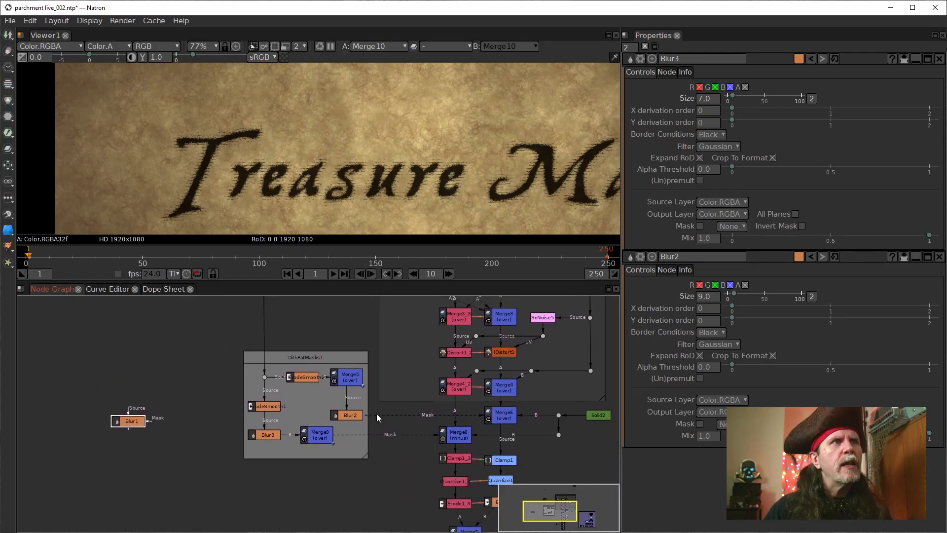
Step: Examine the Merge5 and Merge9 nodes and their connections in the DithPatMasks1 backdrop
left_click(346, 378)
left_click(318, 436)
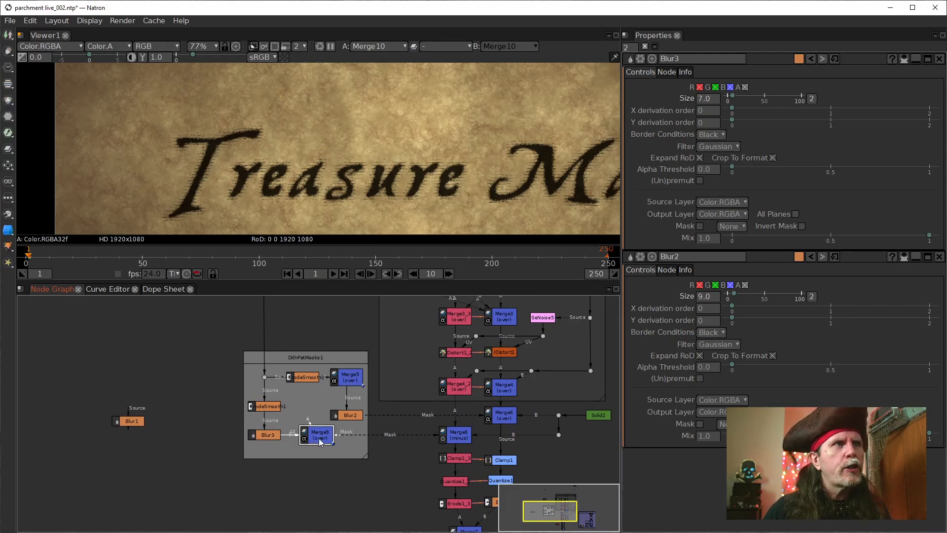
left_click(345, 384)
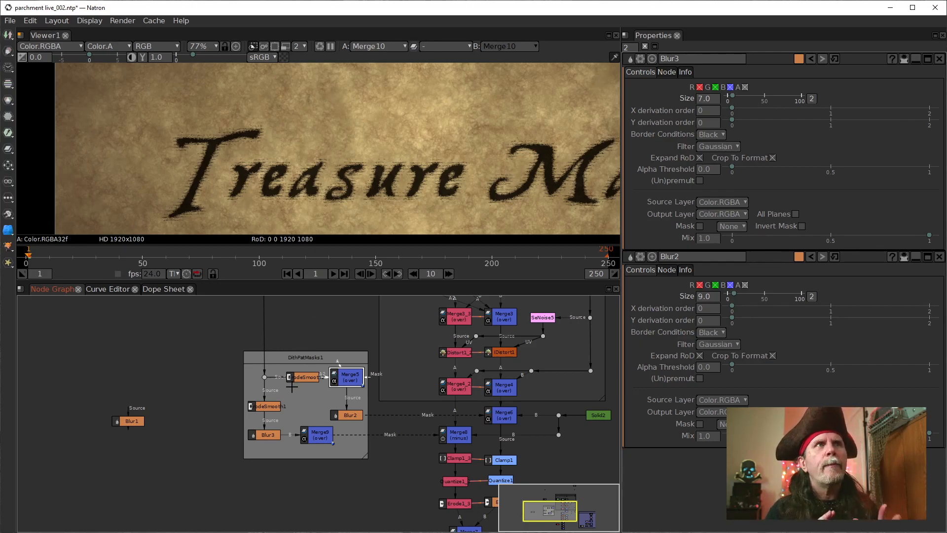
left_click_drag(344, 324, 287, 336)
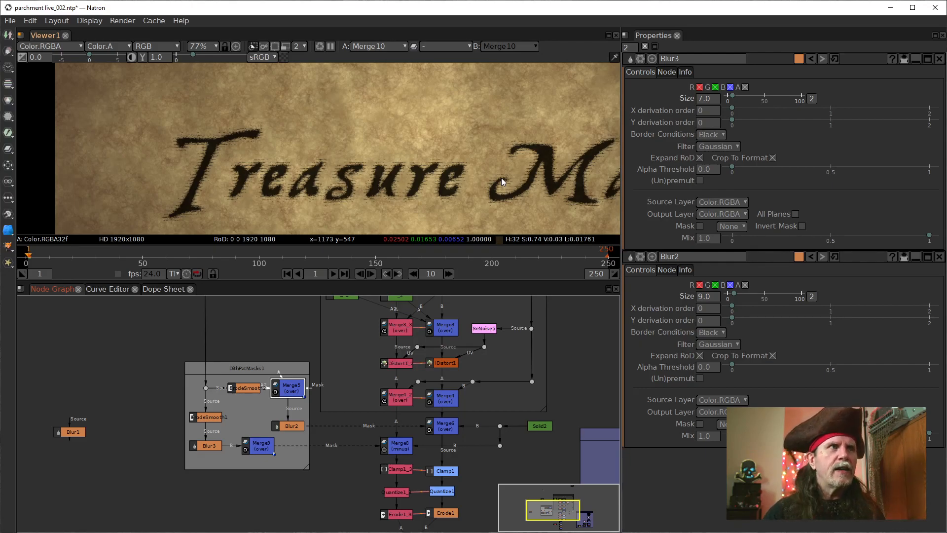
left_click_drag(259, 361, 234, 404)
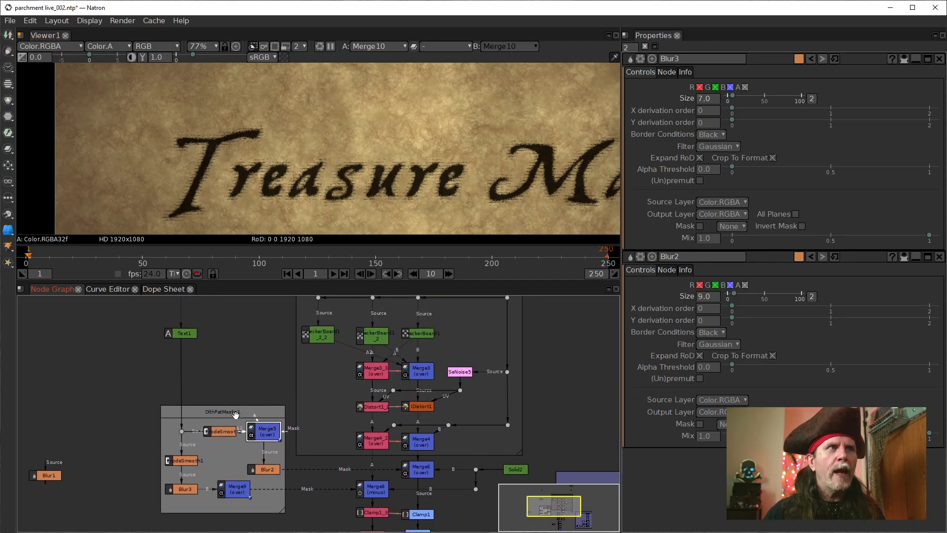
left_click_drag(262, 361, 310, 321)
scroll(304, 323, "up", 2)
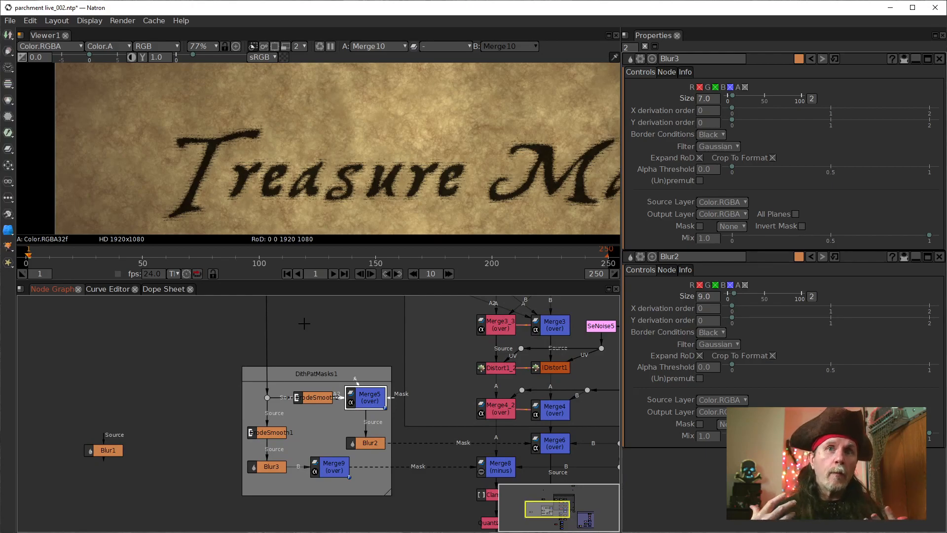
left_click_drag(286, 335, 340, 375)
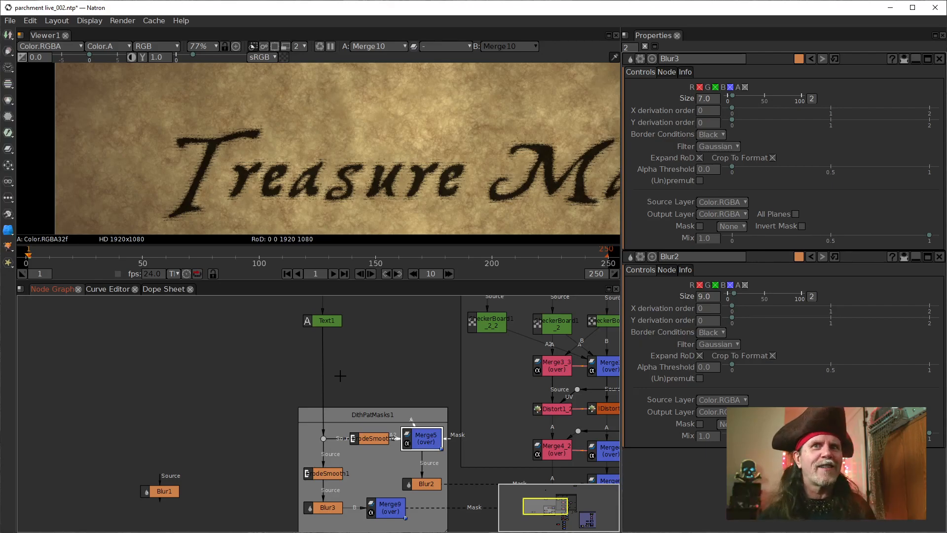
Step: Move the Text1 node higher on its connection, farther above the DithPatMasks1 backdrop
scroll(248, 364, "up", 1)
scroll(273, 410, "down", 4)
left_click_drag(268, 412, 330, 434)
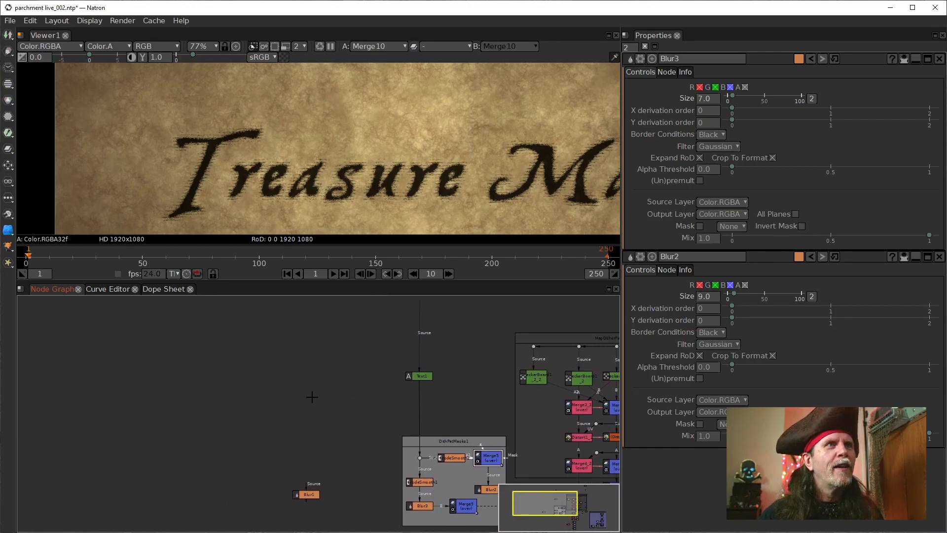
left_click_drag(424, 377, 418, 350)
left_click_drag(455, 393, 402, 304)
left_click_drag(388, 336, 391, 361)
left_click_drag(320, 364, 376, 392)
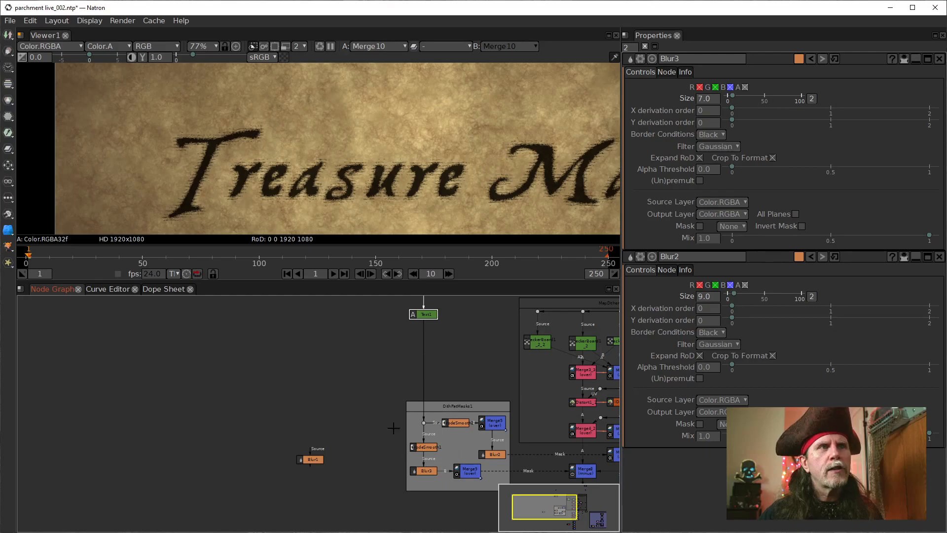
left_click(343, 405)
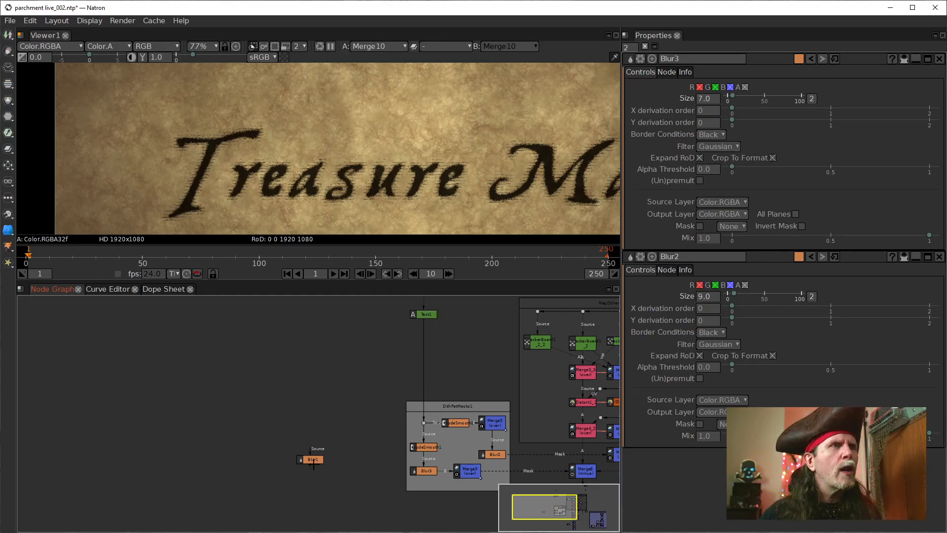
Step: Bring up the unconnected Blur1 node's settings and move the node to the free space above the DithPatMasks1 backdrop
left_click(314, 461)
left_click_drag(313, 461, 296, 452)
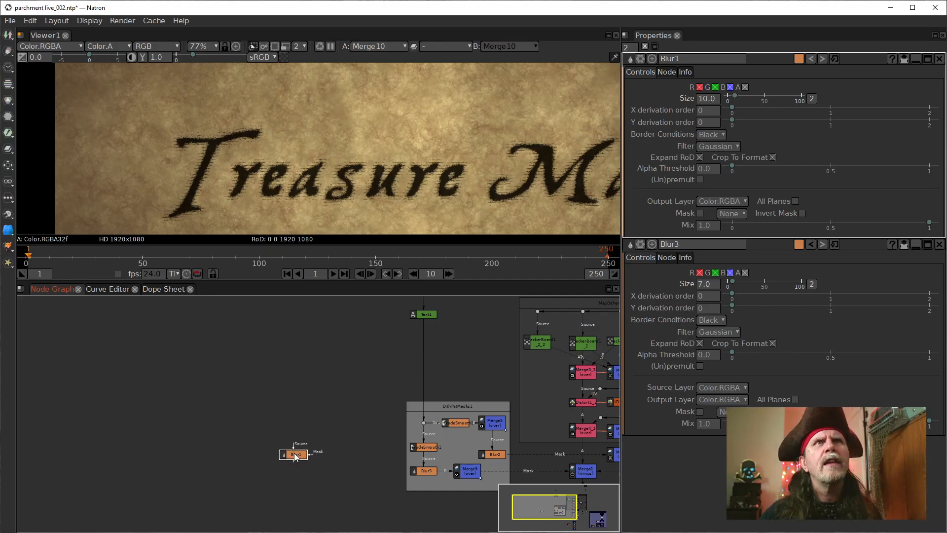
scroll(295, 456, "up", 5)
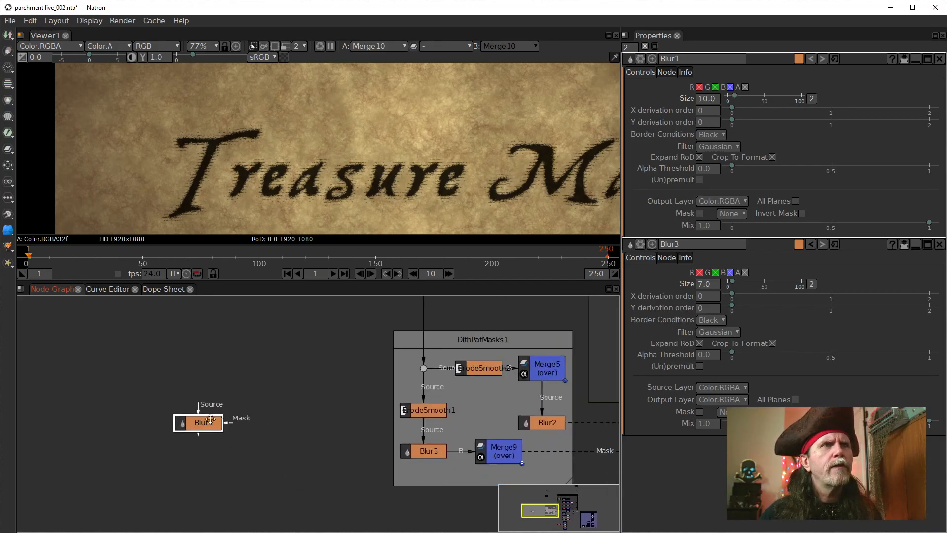
left_click_drag(193, 412, 390, 323)
scroll(221, 426, "down", 2)
left_click_drag(247, 373, 280, 376)
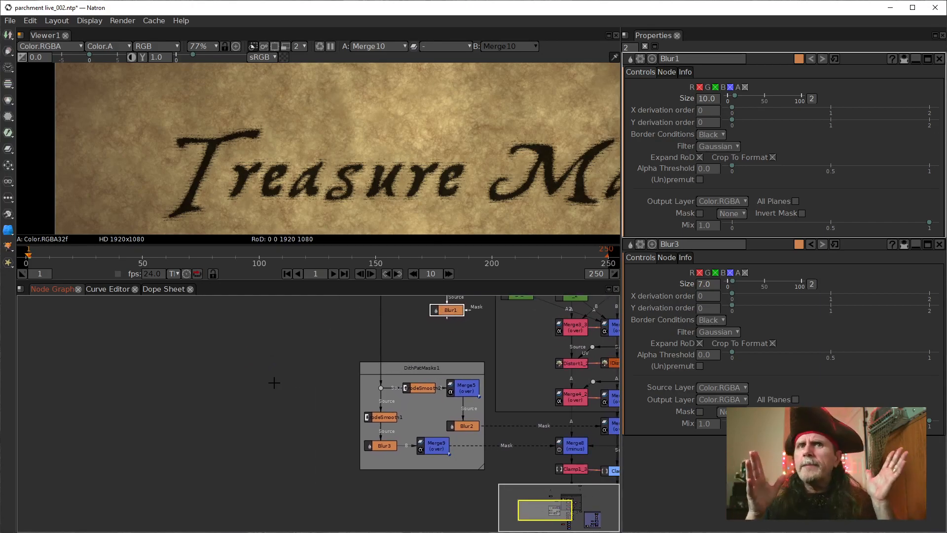
left_click_drag(313, 362, 280, 429)
scroll(280, 429, "down", 2)
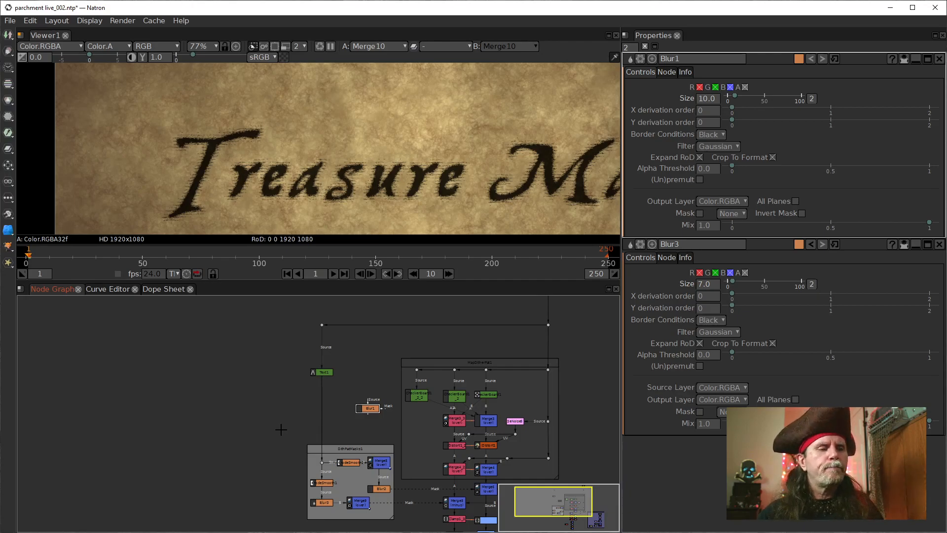
left_click(290, 418)
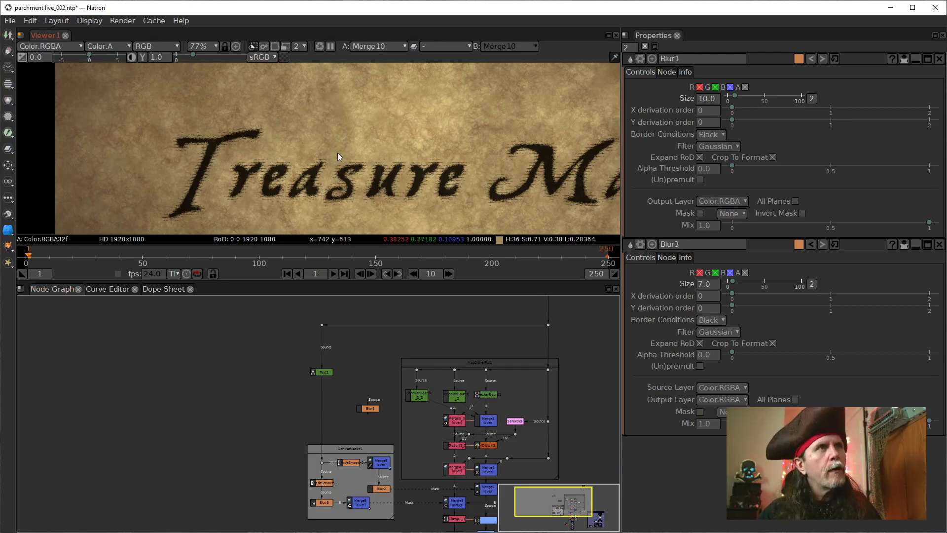
Step: Fit the parchment composite in the viewer and add a RotoPaint node to the left of Text1 in the node graph
key("f")
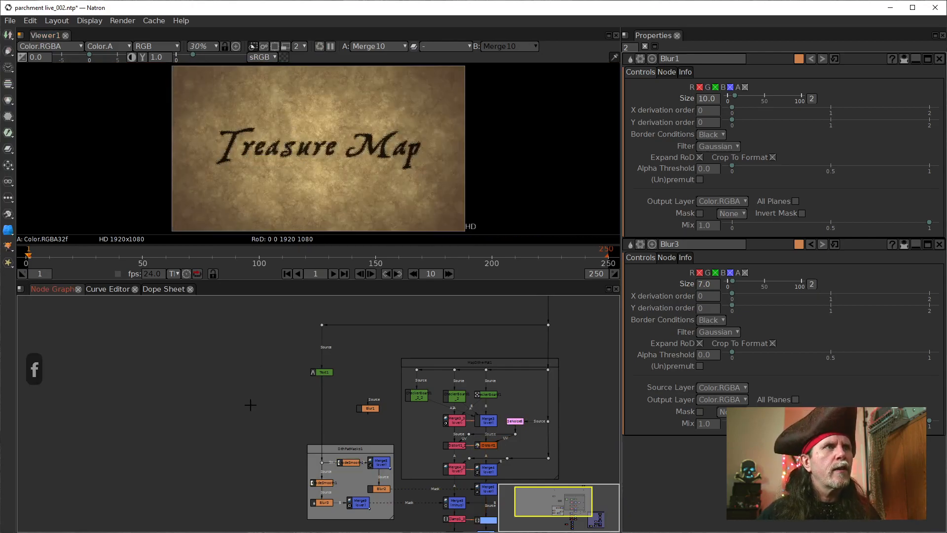
key("Tab")
key("Tab")
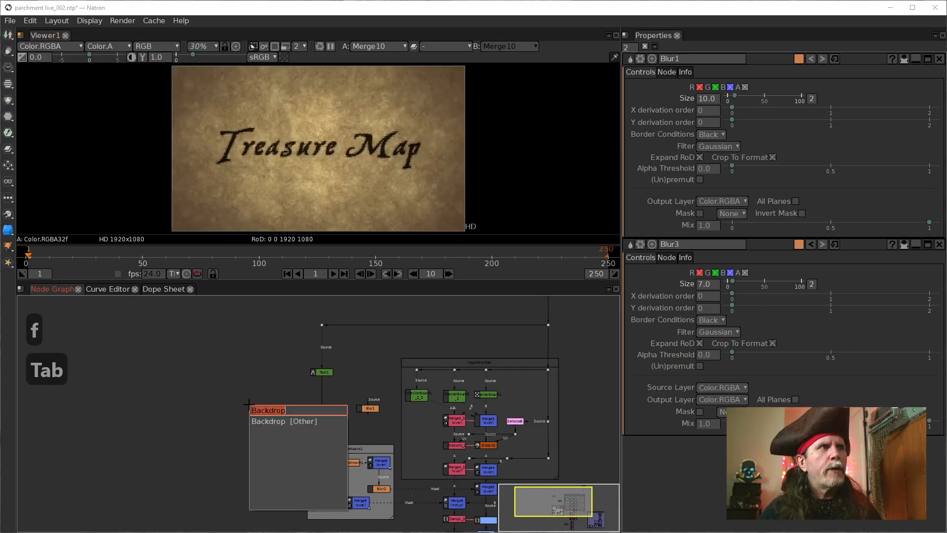
type("roto")
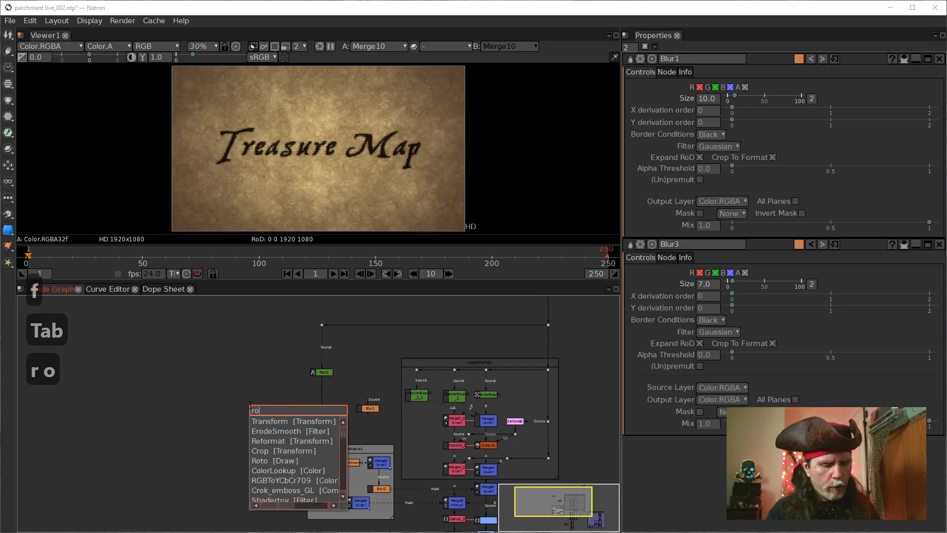
key("Down")
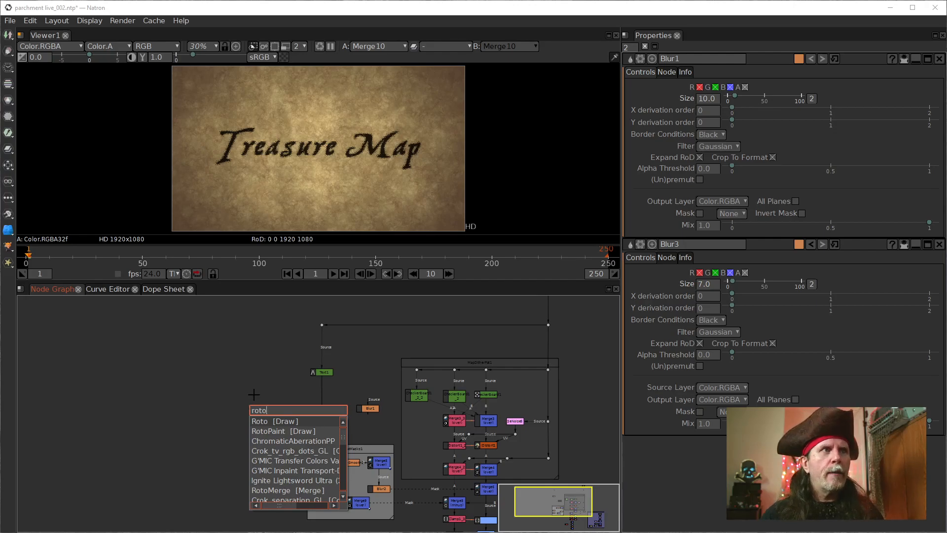
left_click(262, 431)
left_click_drag(277, 433, 217, 452)
scroll(270, 404, "up", 4)
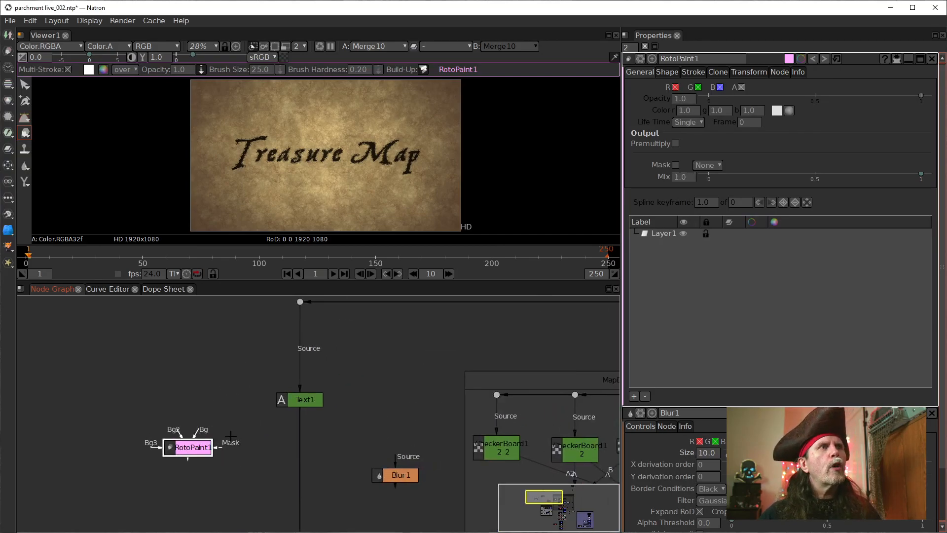
Step: Connect RotoPaint1's Bg input to the dot above Text1 and route that connection through a new dot above RotoPaint1
left_click_drag(198, 434, 299, 302)
left_click_drag(409, 350, 150, 453)
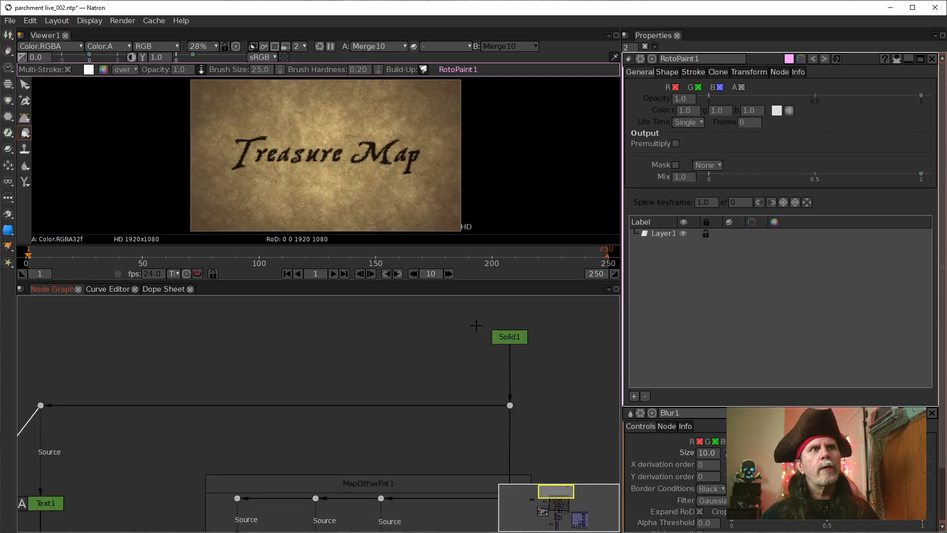
left_click_drag(208, 446, 499, 361)
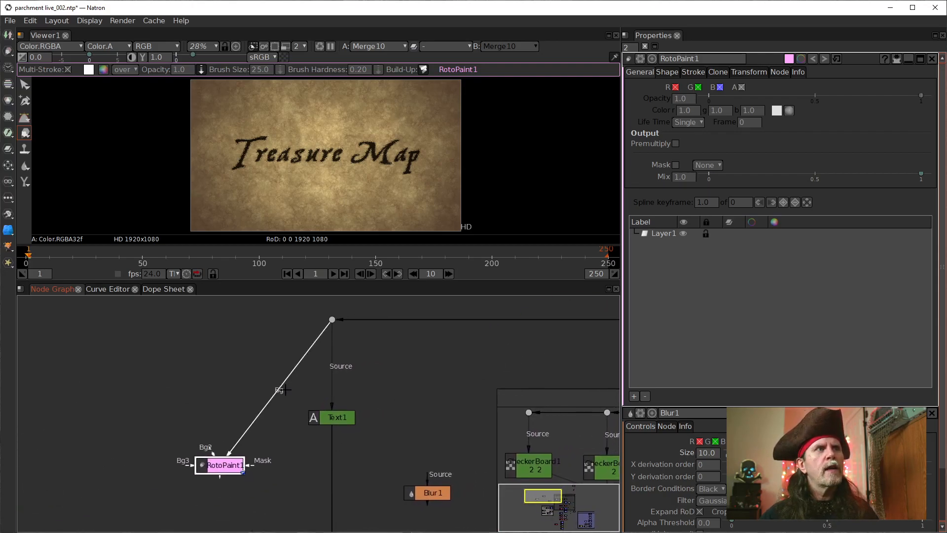
scroll(273, 442, "down", 1)
mouse_move(273, 442)
left_mouse_down()
mouse_move(282, 395)
mouse_move(283, 440)
left_mouse_up()
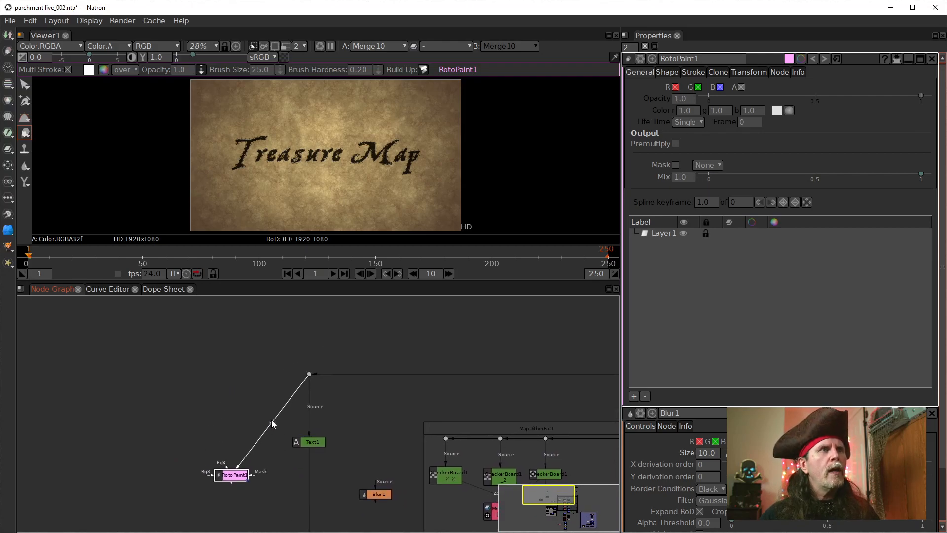
left_click(271, 421, "ctrl")
left_click_drag(271, 422, 231, 382)
Step: Insert a Constant node between the new dot and RotoPaint1, and level that dot with the one above Text1
key("Tab")
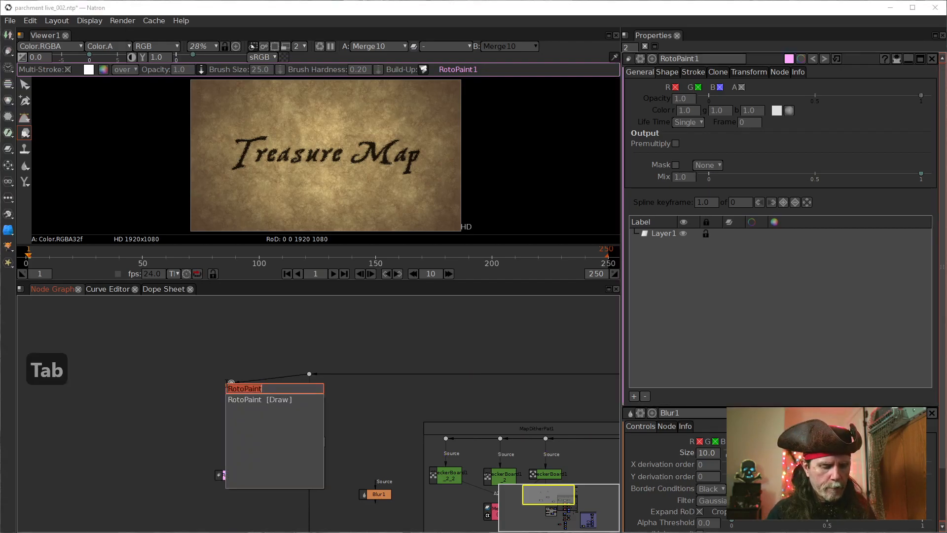
type("con")
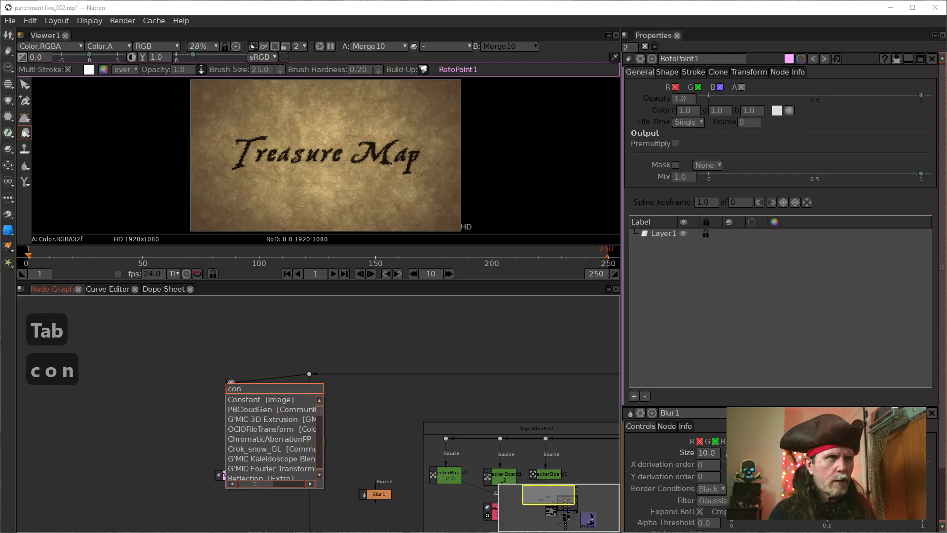
key("Down")
key("Return")
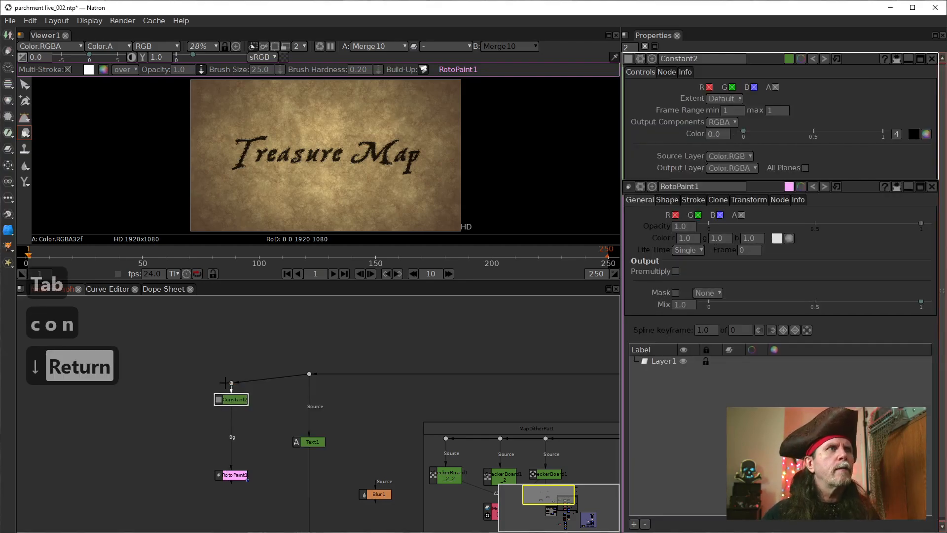
left_click_drag(232, 382, 235, 369)
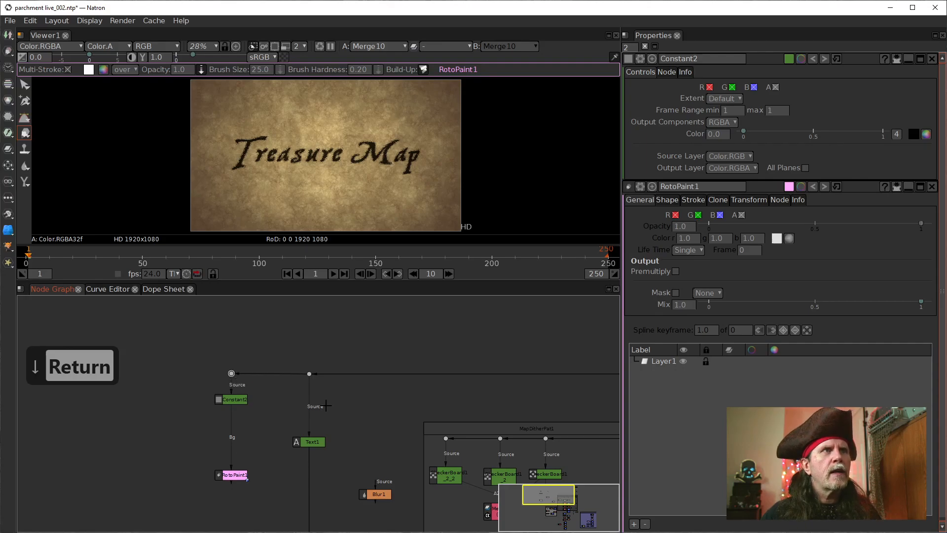
left_click(233, 479)
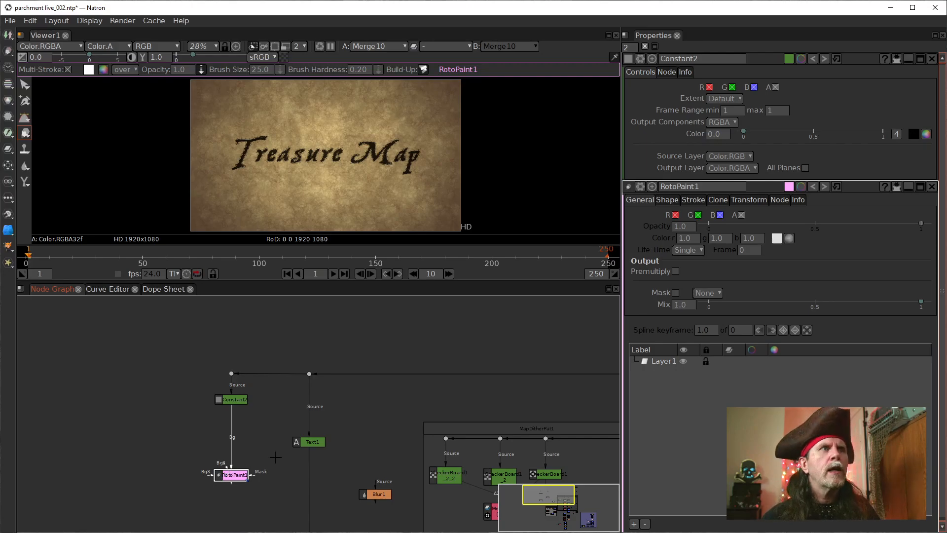
left_click_drag(393, 410, 331, 405)
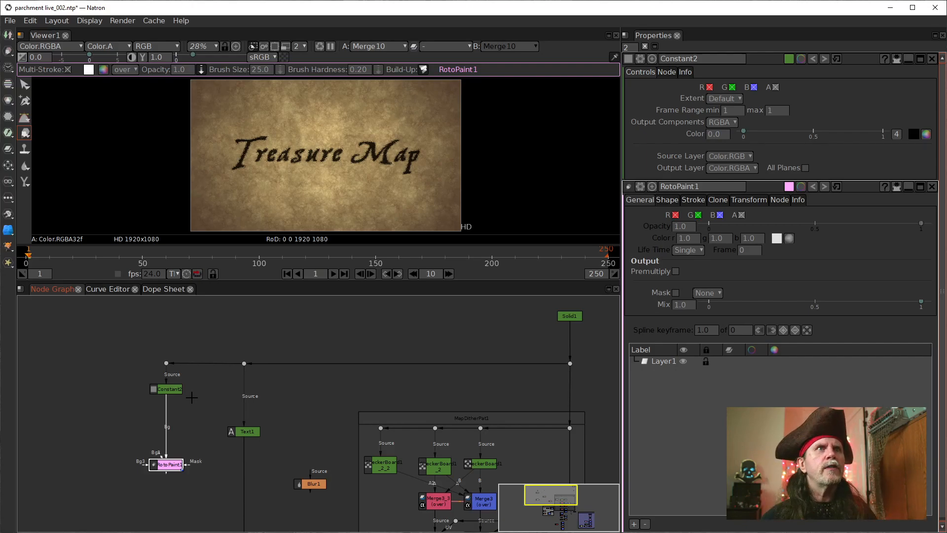
Step: Set the Extent of the Solid1 node to Format
double_click(578, 315)
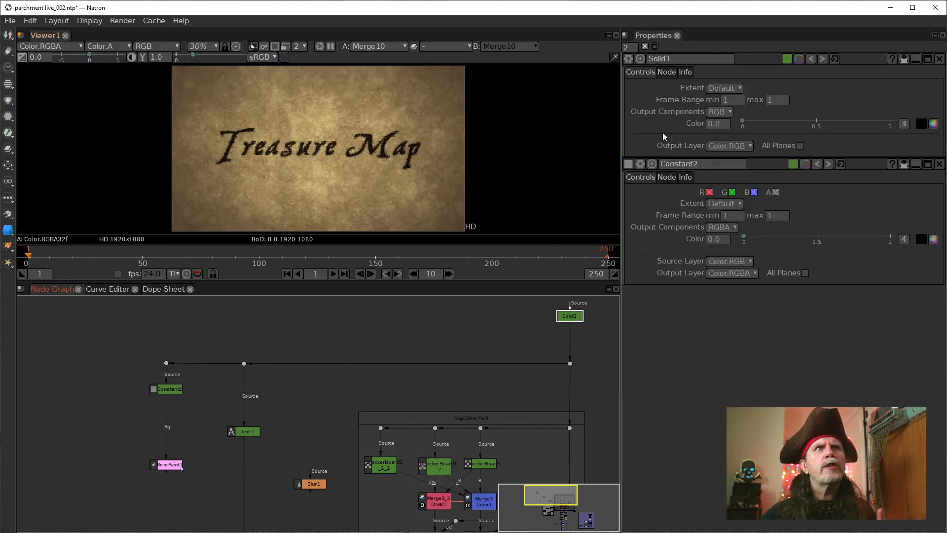
left_click(727, 87)
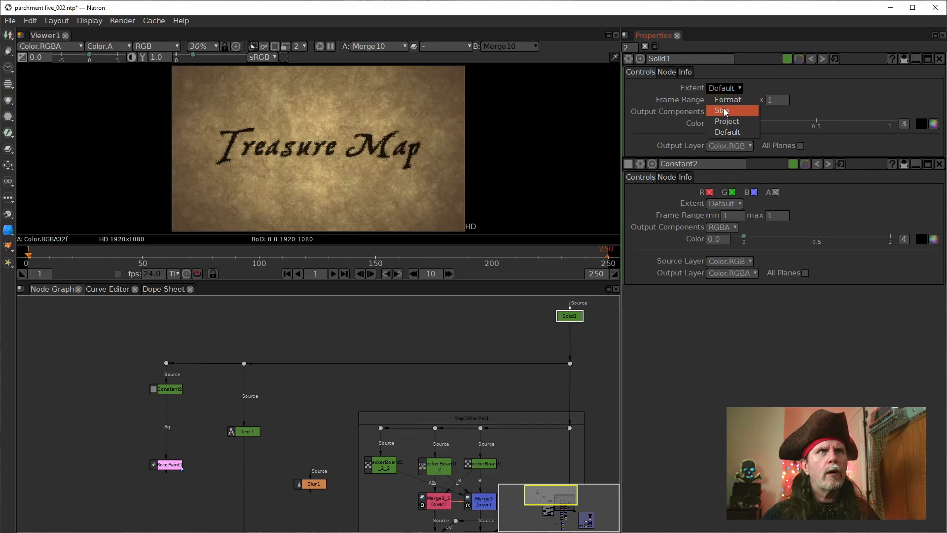
left_click(726, 99)
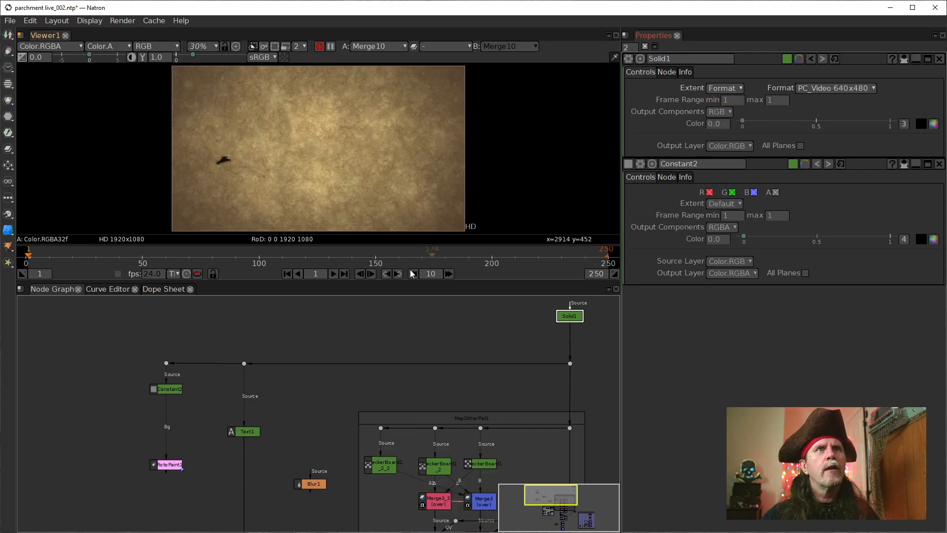
Step: Bring up the settings of the Merge10 node below Blur4 and inspect its connections
left_click_drag(574, 348, 482, 371)
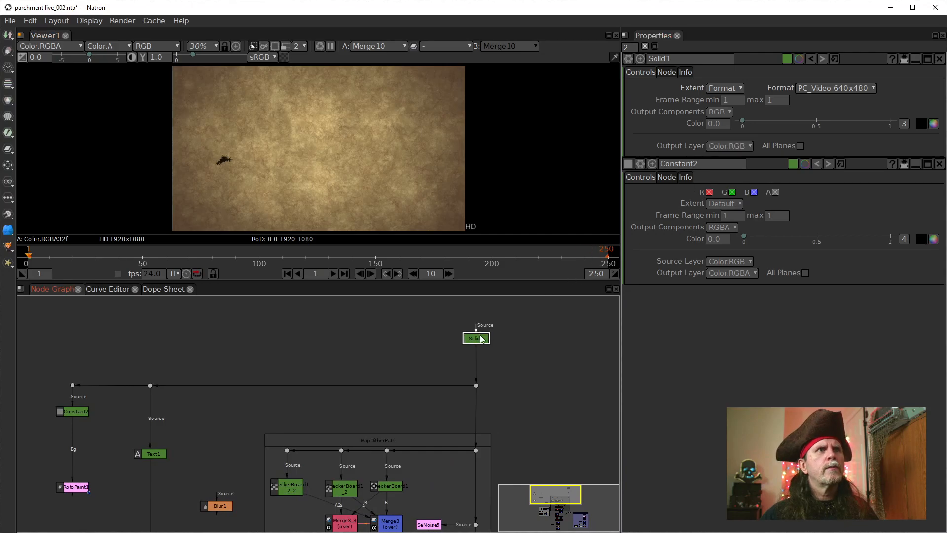
scroll(526, 320, "down", 2)
left_click_drag(540, 323, 508, 285)
left_click_drag(472, 391, 423, 265)
left_click_drag(399, 394, 428, 362)
left_click_drag(368, 481, 295, 482)
scroll(367, 465, "up", 4)
left_click_drag(403, 453, 221, 479)
left_click(189, 468)
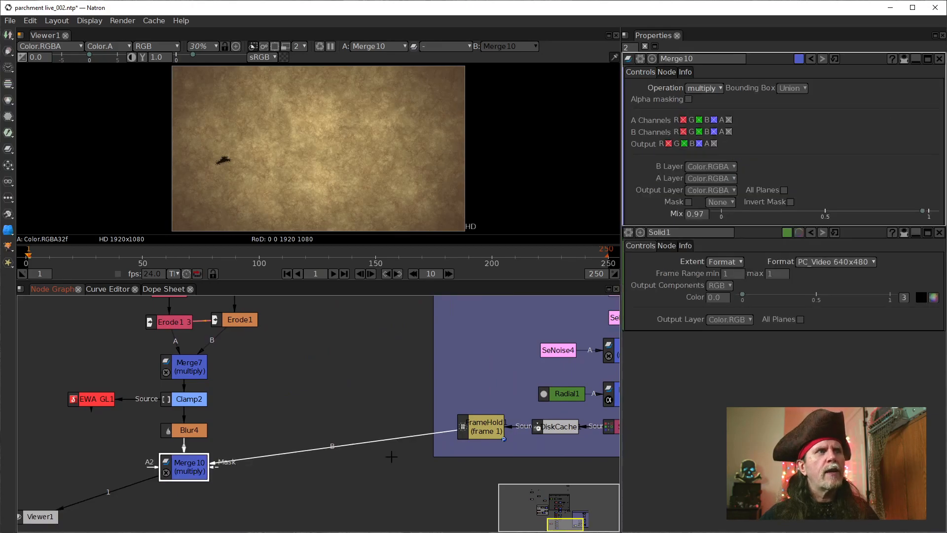
Step: Display the output of the Blur4 node in the viewer
left_click_drag(524, 361, 206, 447)
left_click_drag(143, 436, 544, 396)
scroll(348, 473, "down", 3)
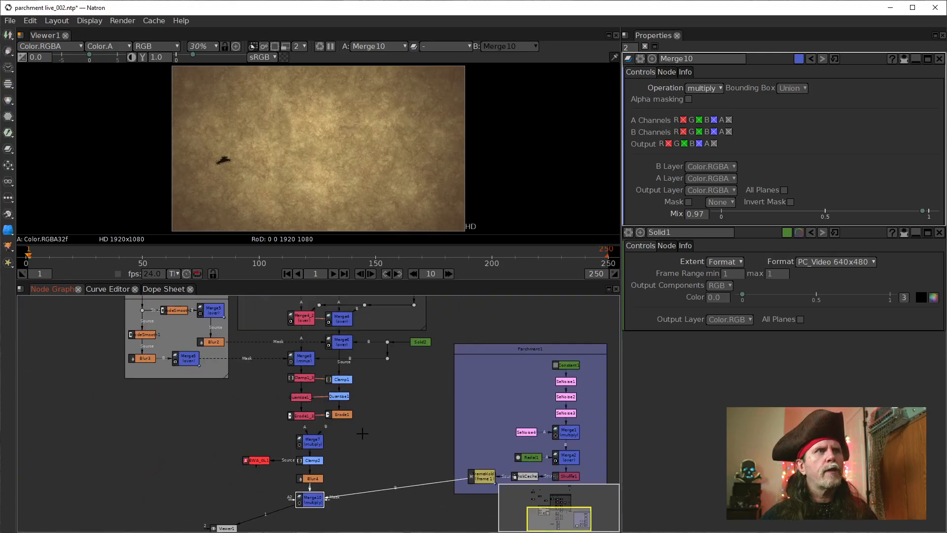
left_click_drag(275, 514, 270, 507)
left_click(306, 479)
key("1")
left_click_drag(369, 471, 362, 506)
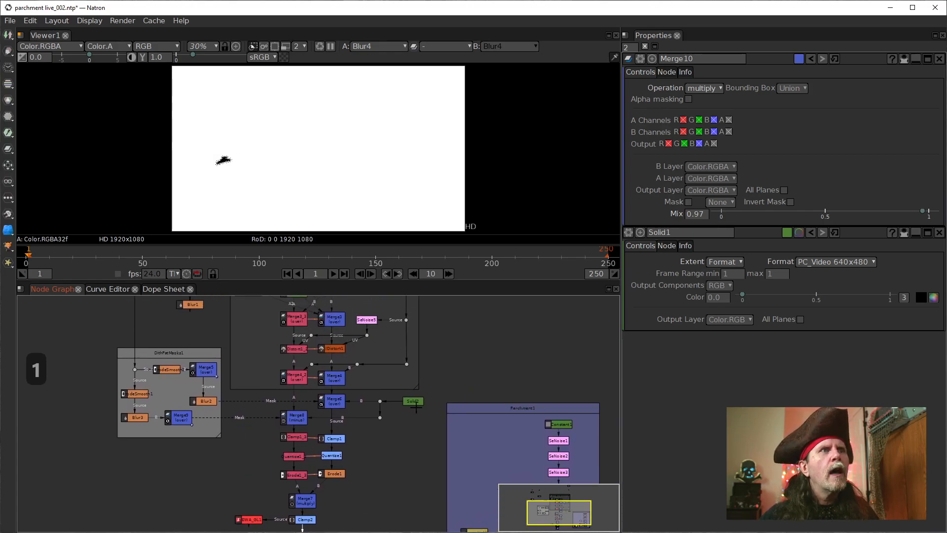
Step: Connect the Source input of the Solid2 node to the dot directly above it
left_click_drag(478, 377, 283, 477)
left_click_drag(224, 502, 335, 375)
scroll(215, 492, "up", 4)
scroll(436, 392, "down", 5)
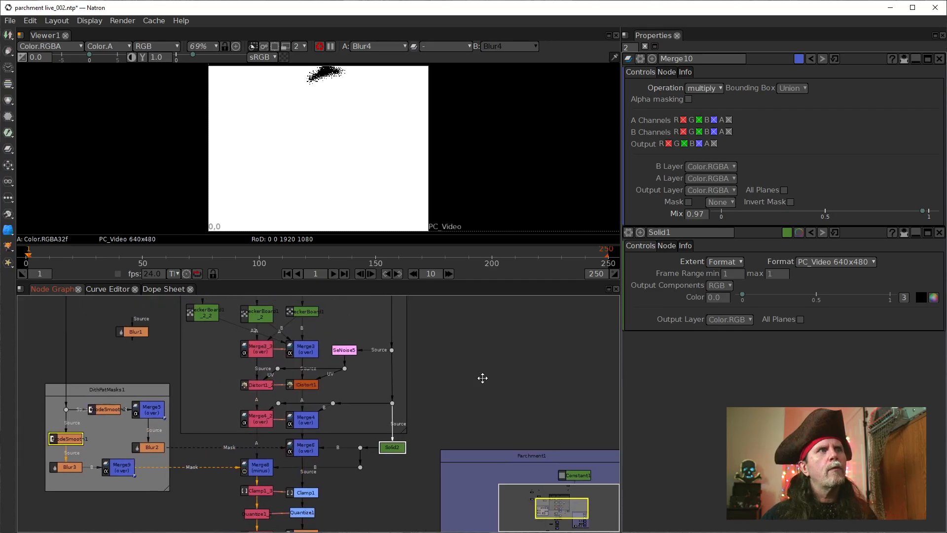
scroll(373, 225, "down", 4)
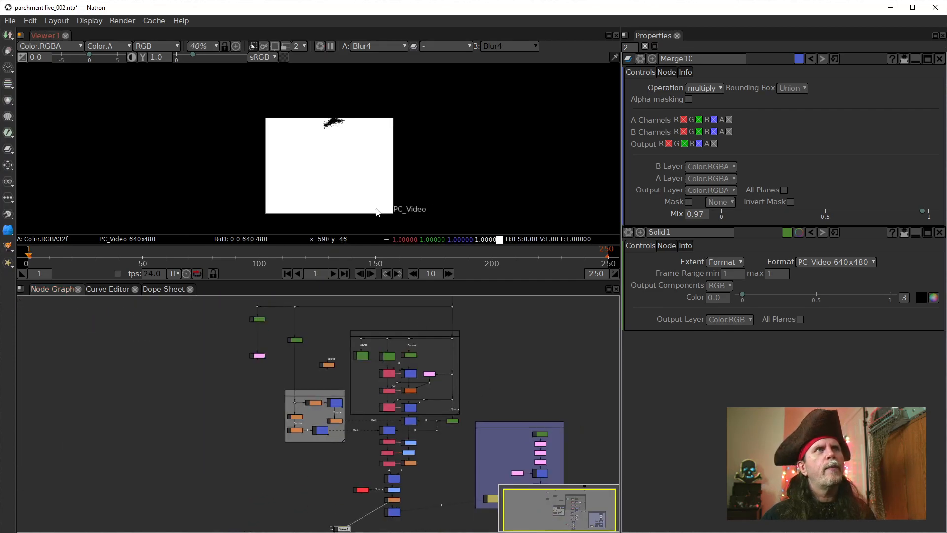
Step: Add a dot above the Parchment1 backdrop, feed it from the dot above Solid2, and connect Constant1's Source input to it
left_click_drag(564, 386, 520, 371)
scroll(503, 391, "up", 2)
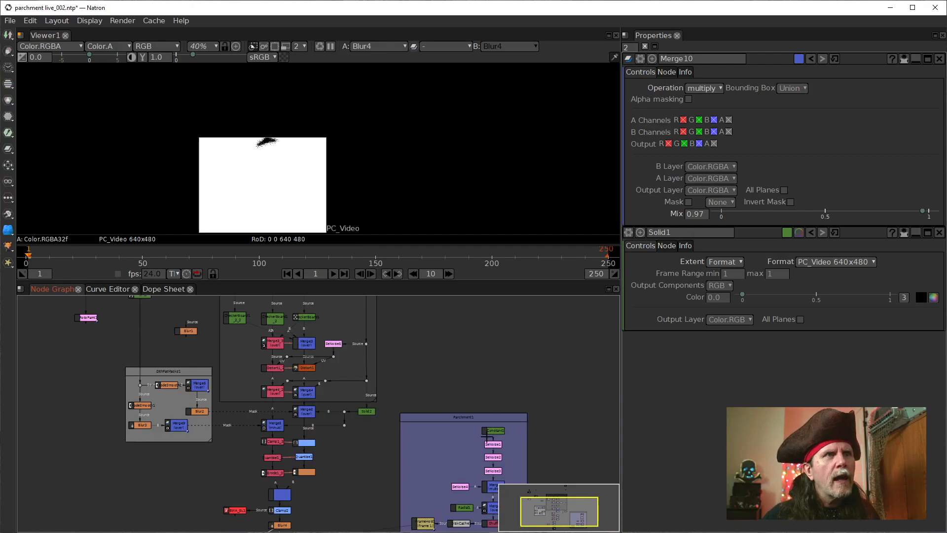
scroll(489, 433, "up", 3)
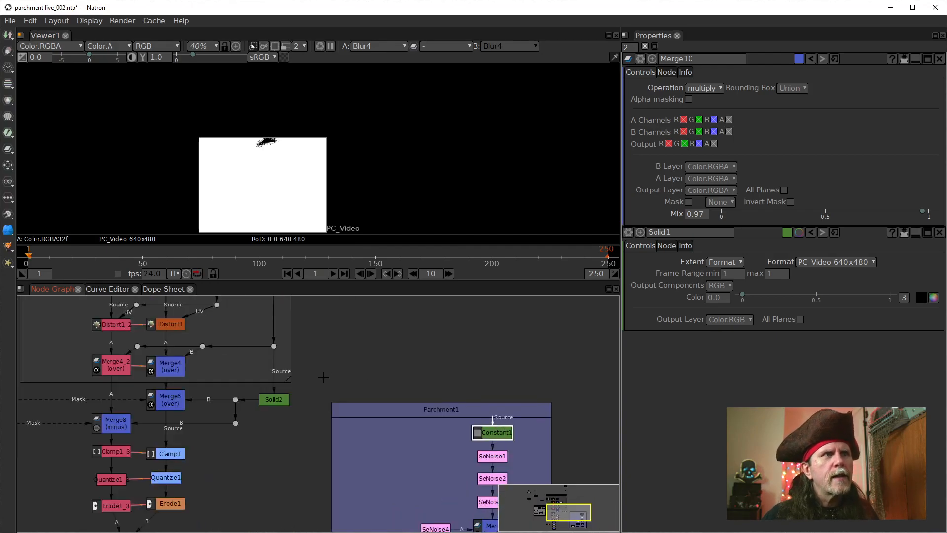
left_click(487, 353)
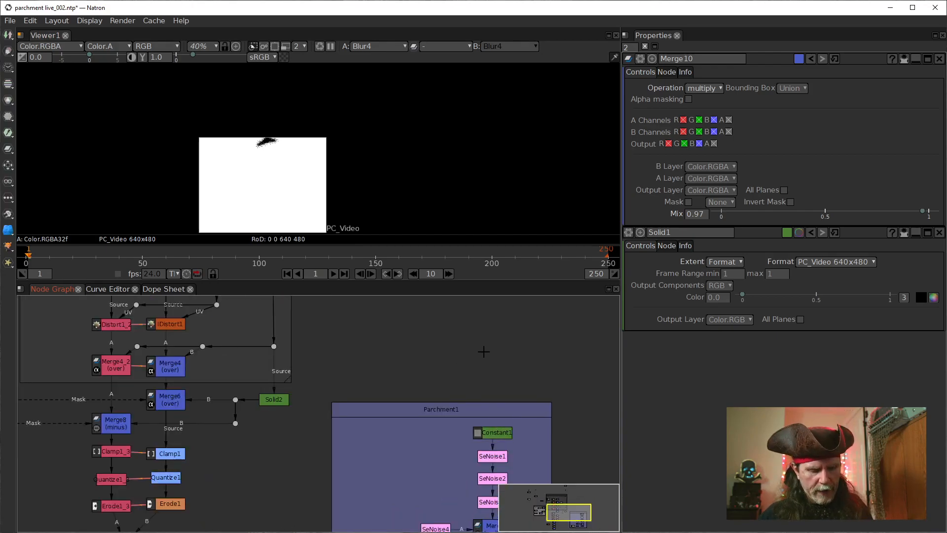
left_click_drag(488, 347, 274, 346)
left_click(498, 430)
left_click_drag(493, 425, 491, 350)
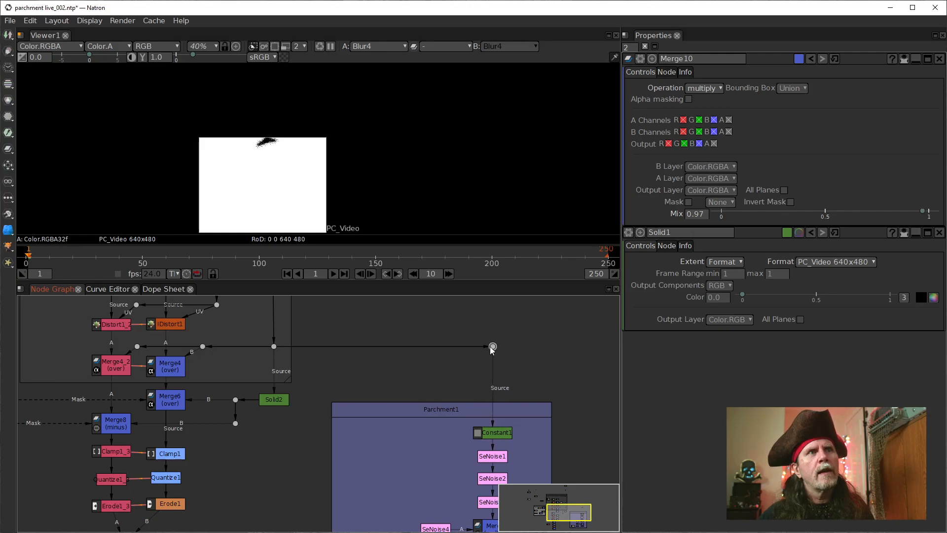
Step: Try the HD 1920x1080 format and the HD_720 1280x720 format on the Solid1 node
scroll(397, 352, "down", 5)
left_click(395, 357)
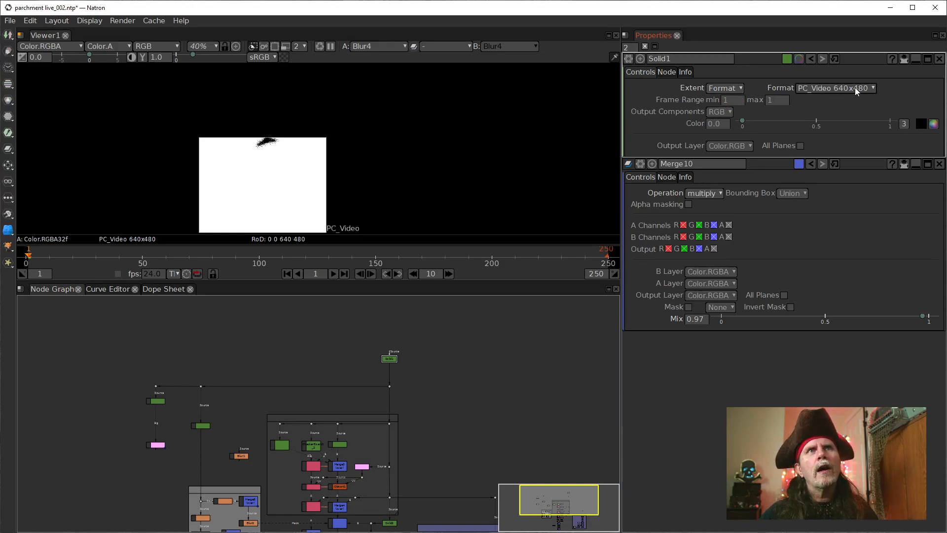
left_click(854, 87)
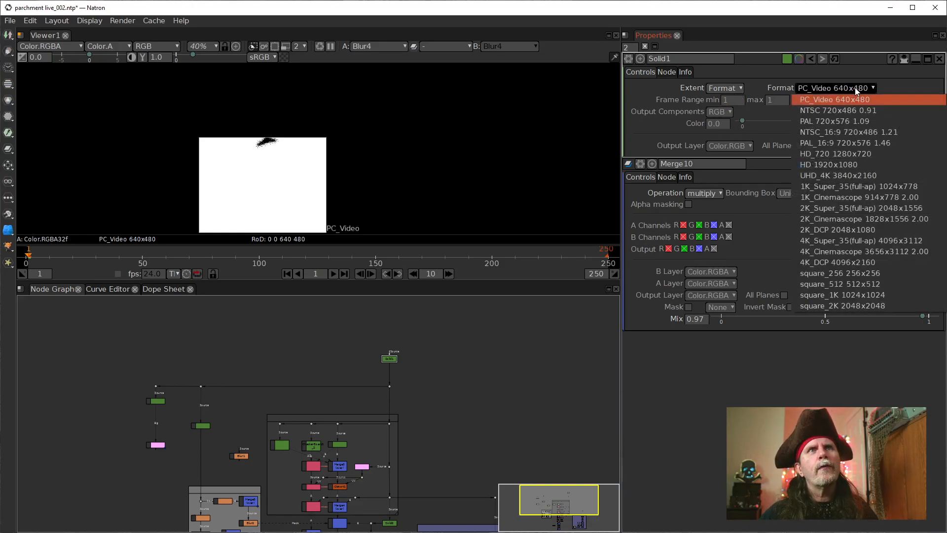
left_click(818, 165)
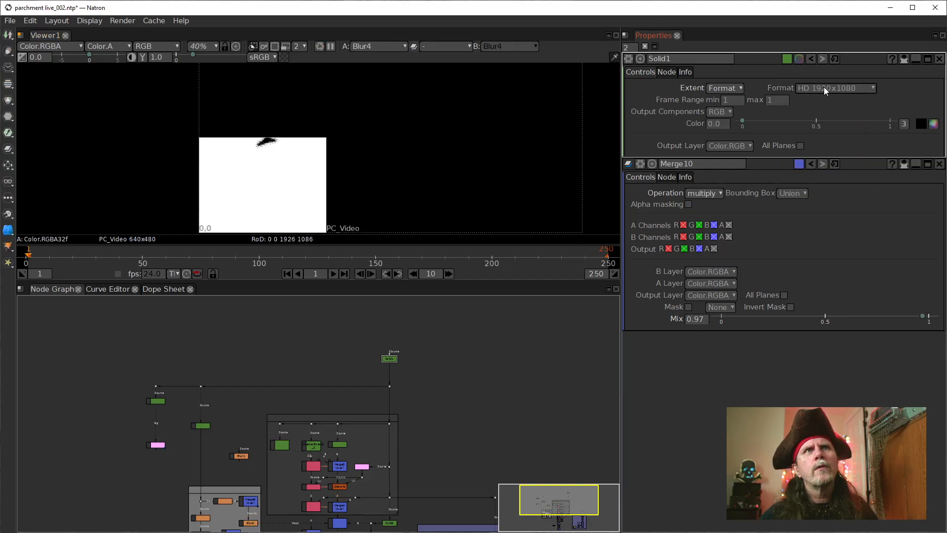
left_click(823, 88)
left_click(821, 153)
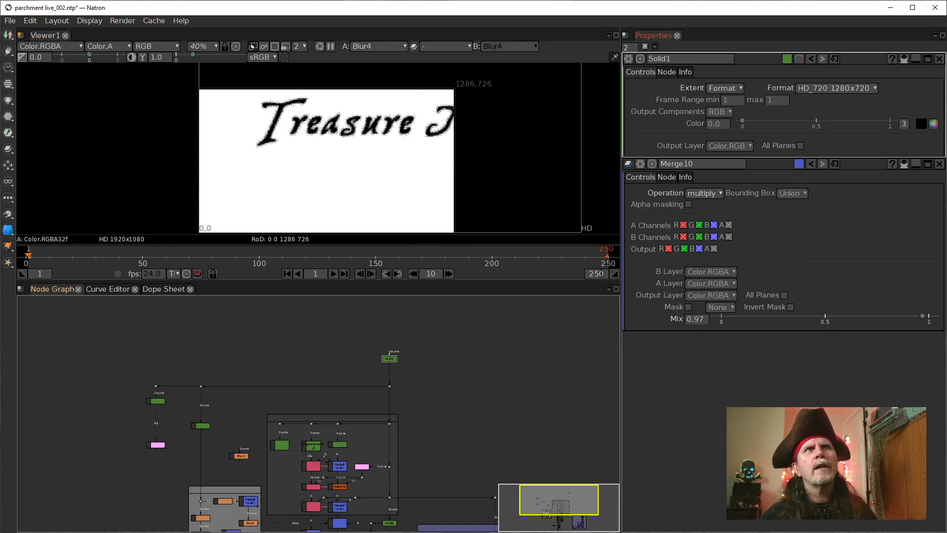
scroll(449, 202, "down", 5)
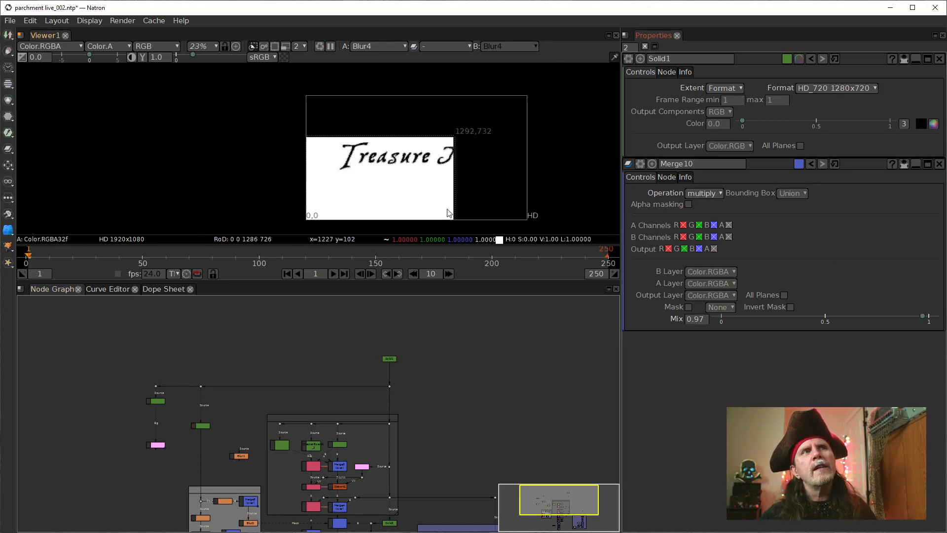
Step: Examine the settings of Constant1 and Solid2 and trace their connections through the node graph
left_click_drag(503, 393, 465, 315)
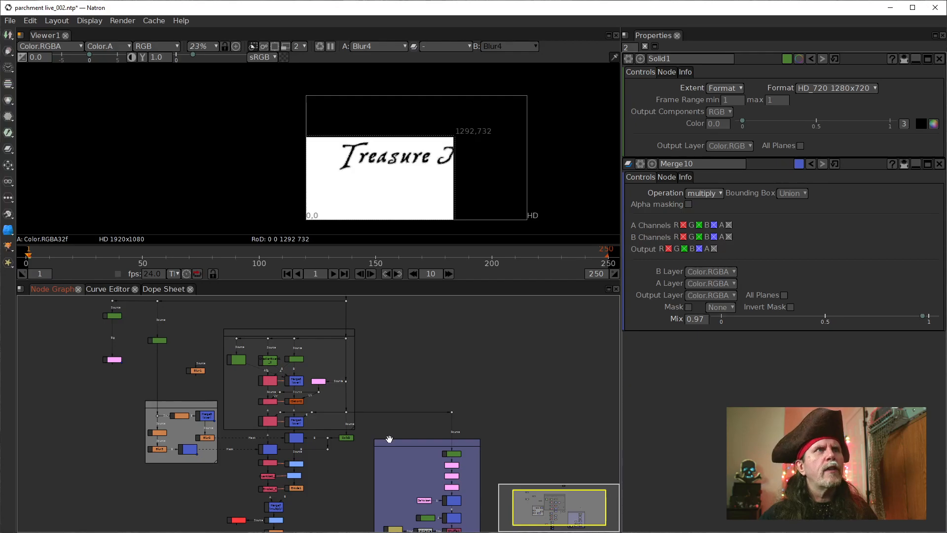
left_click_drag(498, 443, 492, 386)
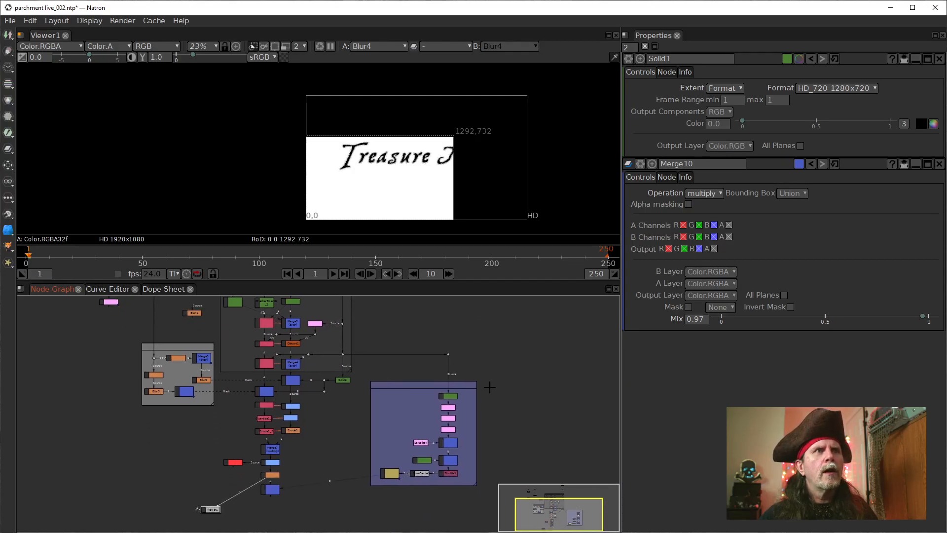
scroll(471, 396, "up", 3)
left_click(438, 398)
double_click(438, 398)
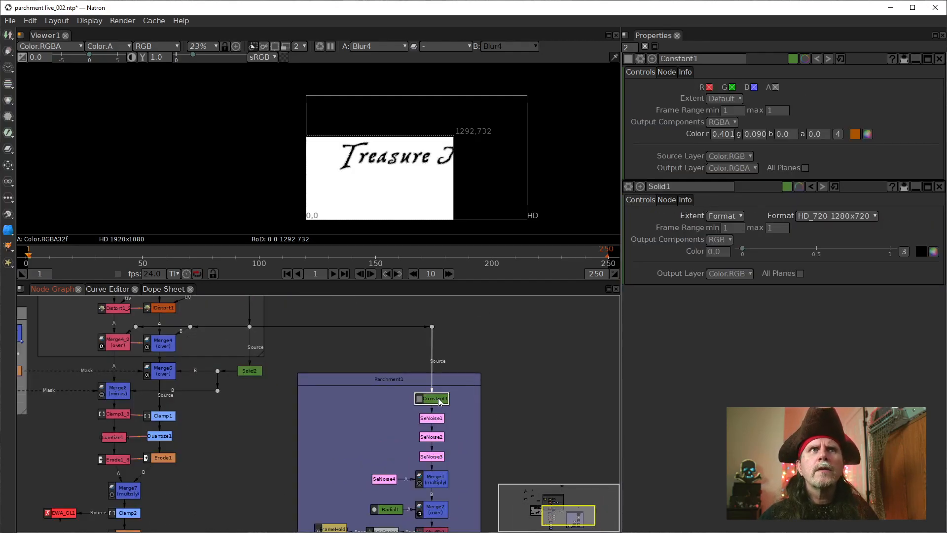
double_click(245, 371)
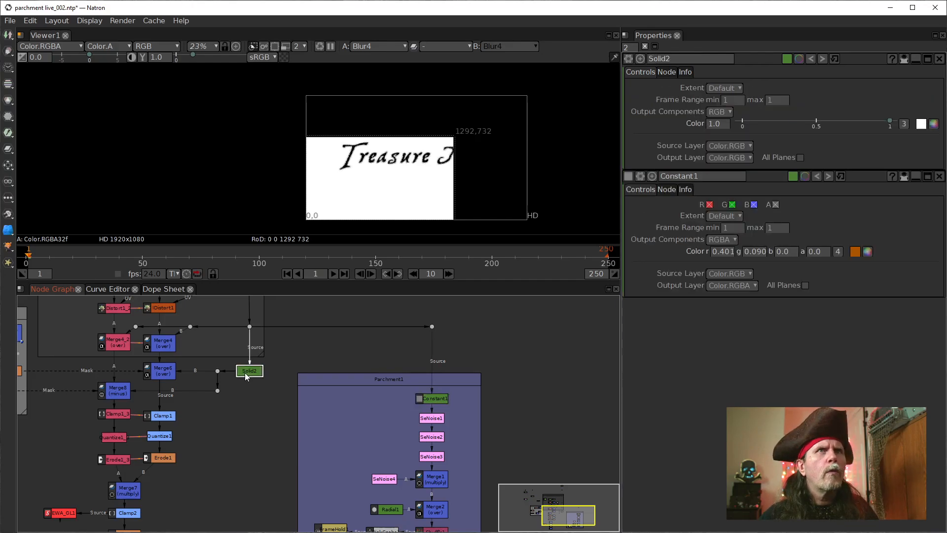
left_click_drag(246, 496, 359, 376)
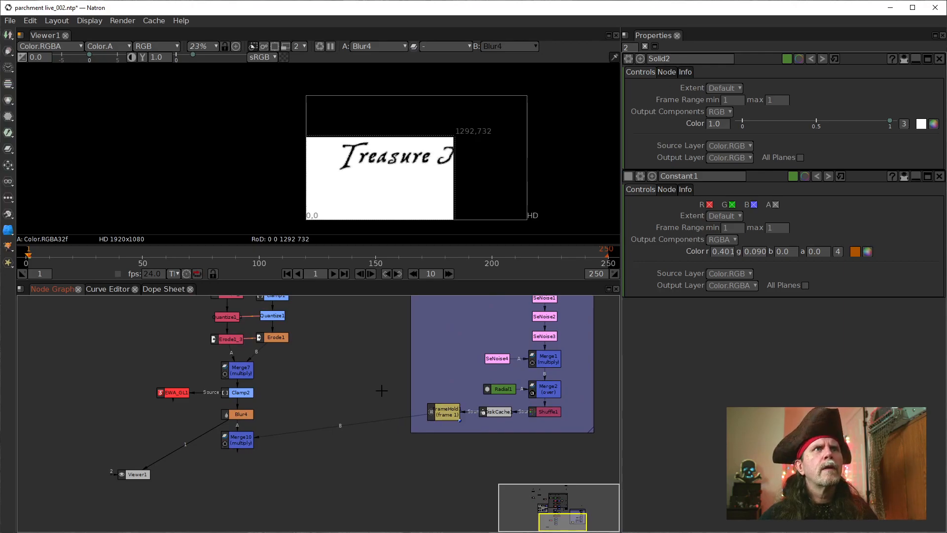
left_click_drag(355, 363, 383, 508)
left_click_drag(495, 412, 379, 438)
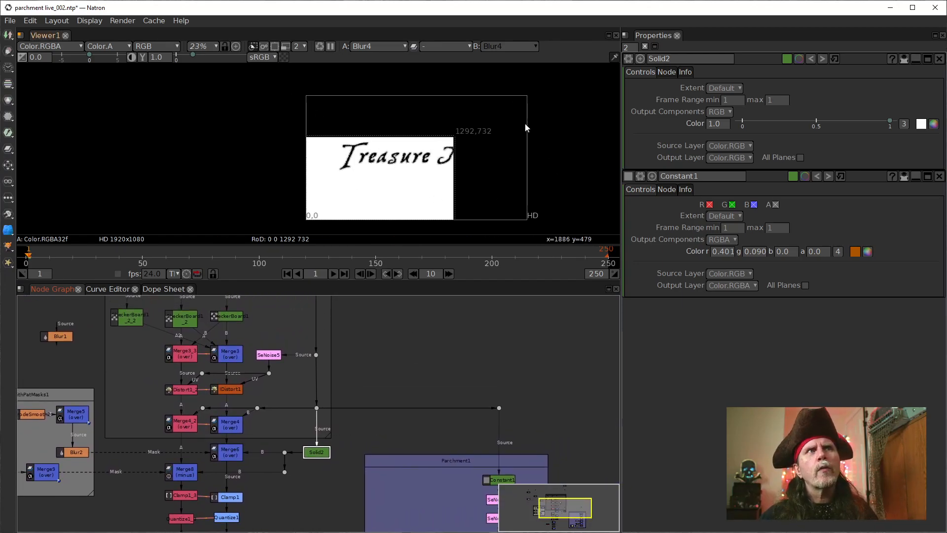
left_click_drag(376, 345, 376, 425)
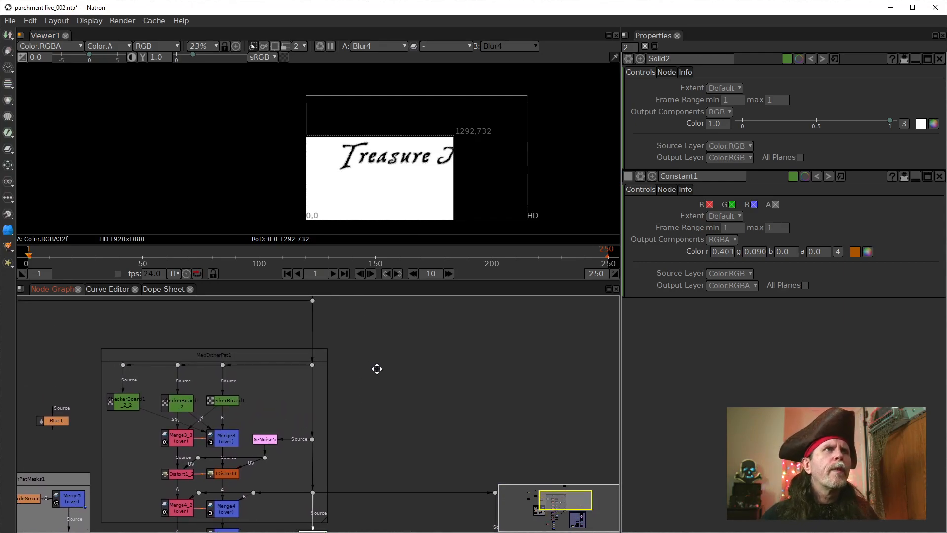
Step: Set the Extent of the Solid1 node to Default
left_click_drag(377, 368, 370, 461)
scroll(346, 394, "up", 2)
double_click(300, 326)
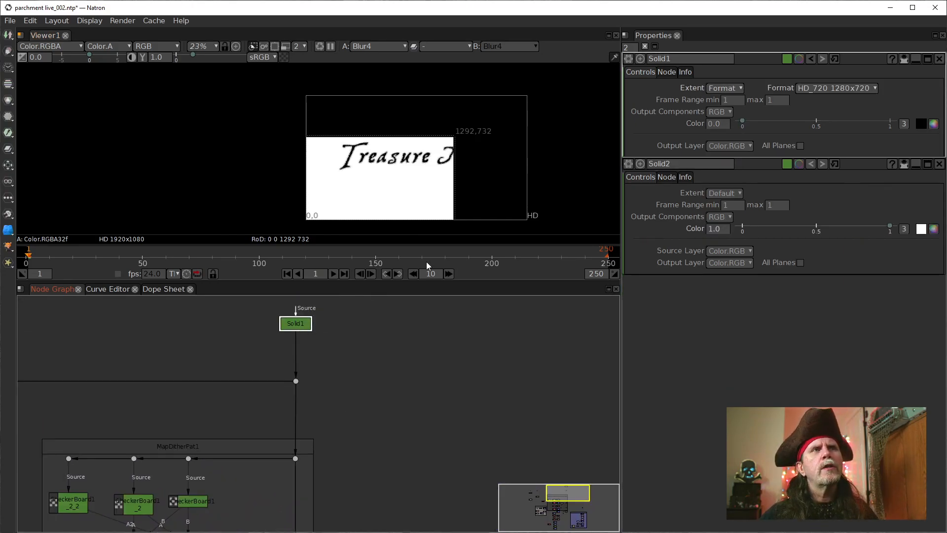
left_click_drag(391, 427, 452, 293)
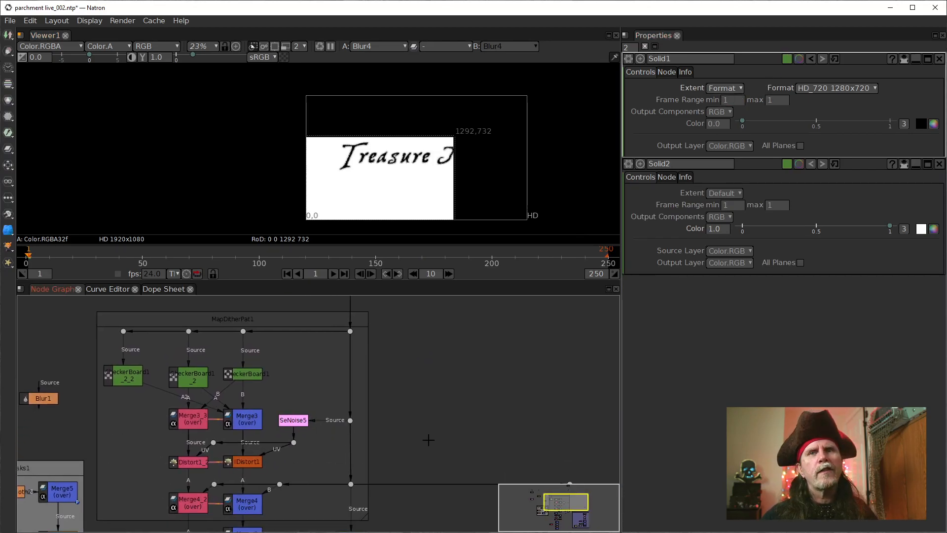
left_click(854, 94)
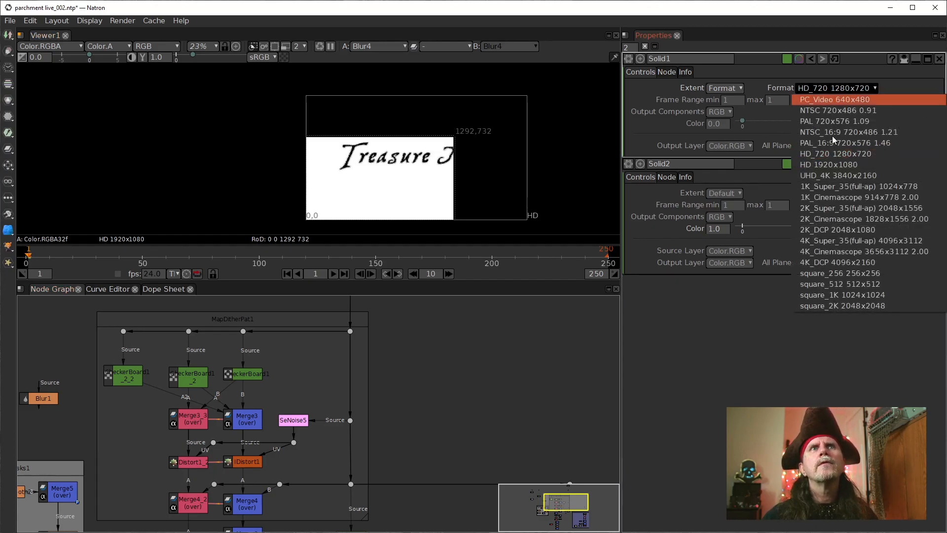
left_click(767, 119)
left_click(725, 88)
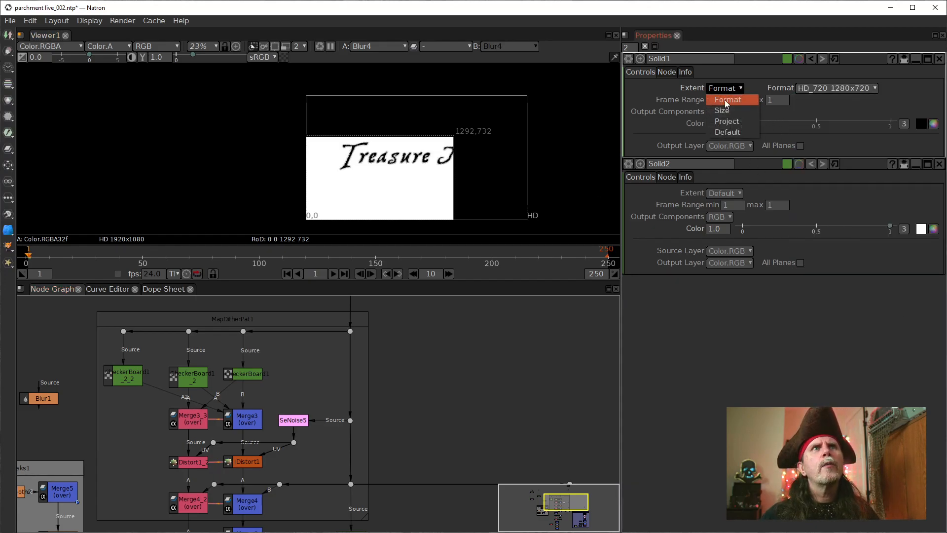
left_click(721, 132)
Step: Display the output of the Merge10 node in the viewer
scroll(393, 409, "down", 3)
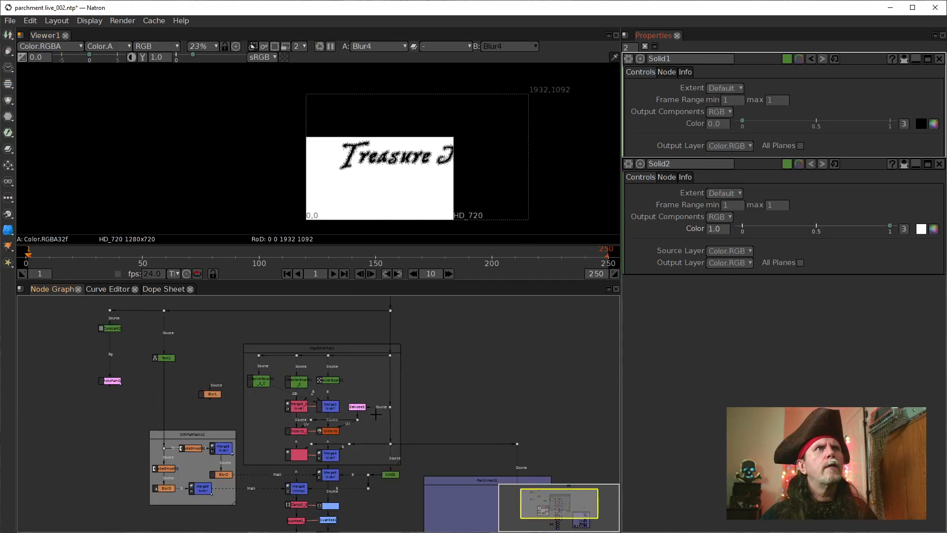
left_click_drag(217, 458, 260, 434)
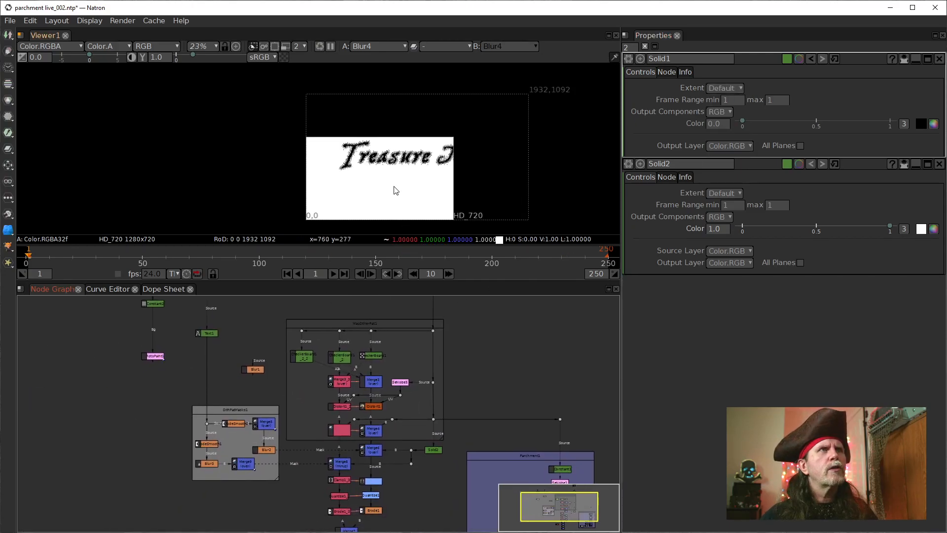
left_click_drag(478, 406, 423, 325)
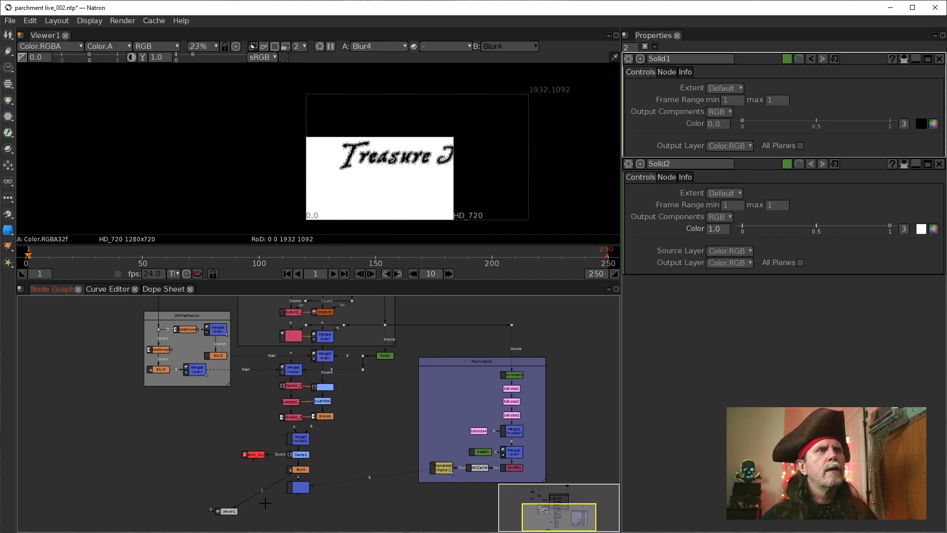
left_click_drag(265, 492, 298, 489)
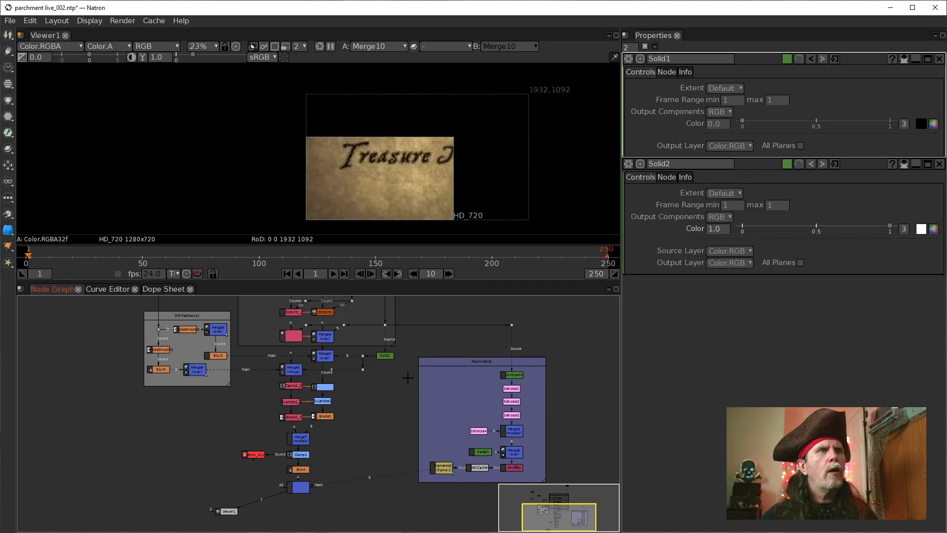
Step: Disconnect the Source input of SeNoise5 and reconnect it to the dot beside the node
left_click_drag(408, 376, 379, 452)
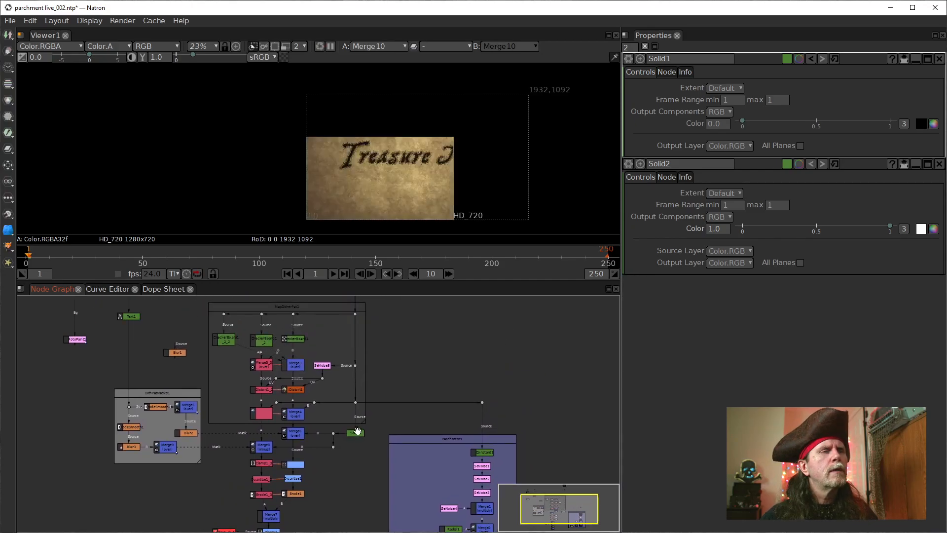
scroll(339, 372, "up", 4)
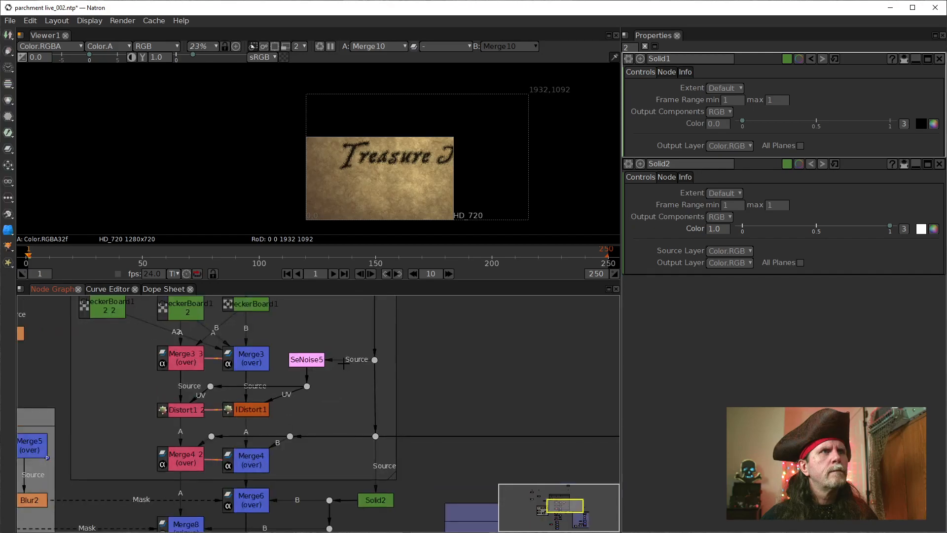
left_click_drag(347, 364, 336, 348)
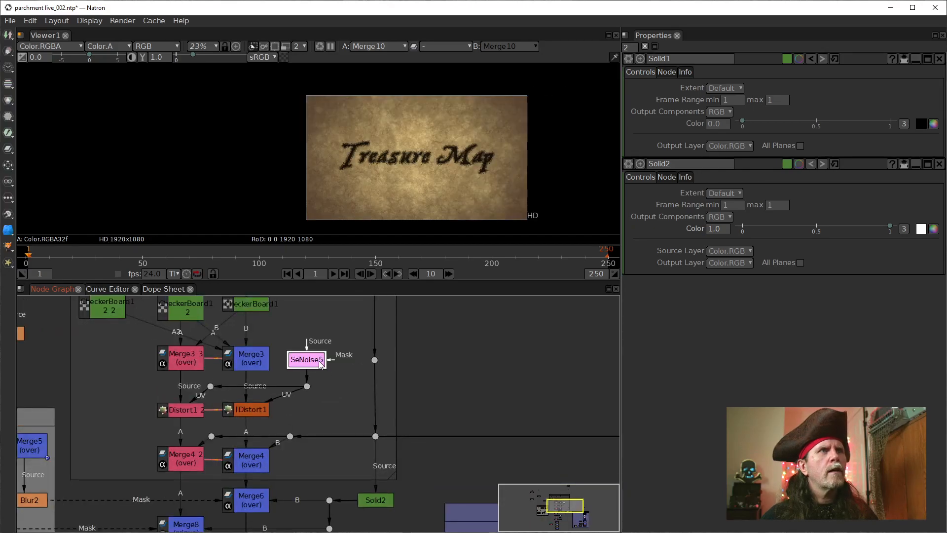
left_click_drag(371, 355, 374, 360)
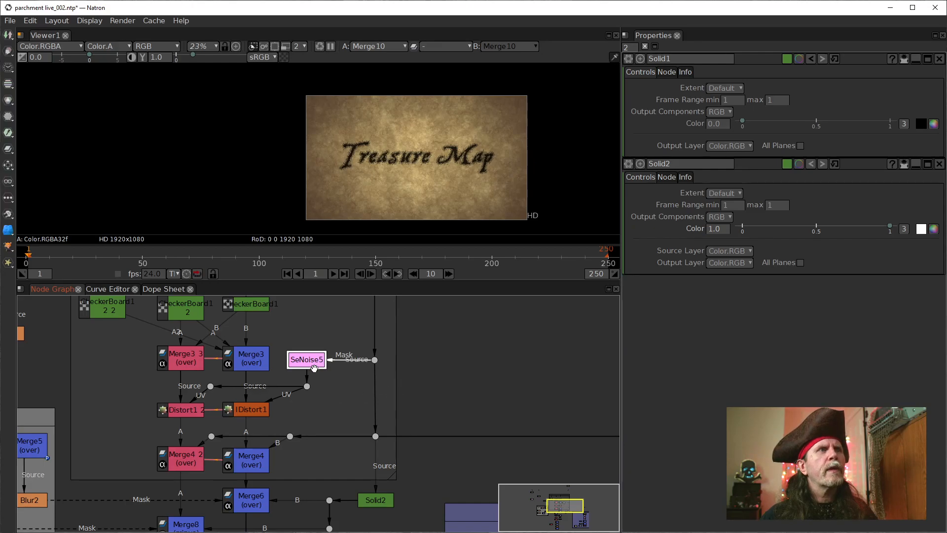
Step: Bring up the settings of the SeNoise5 node and examine its connections
left_click_drag(320, 432, 351, 436)
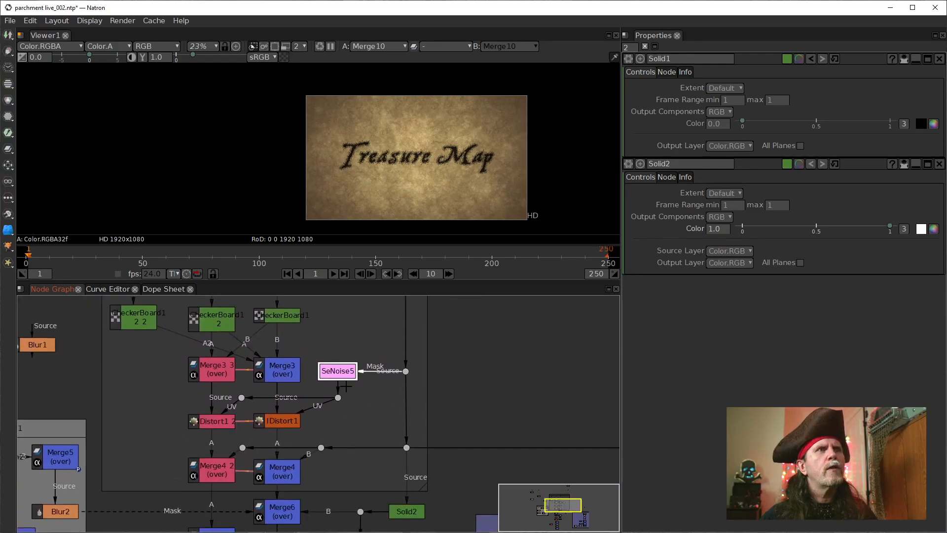
double_click(345, 377)
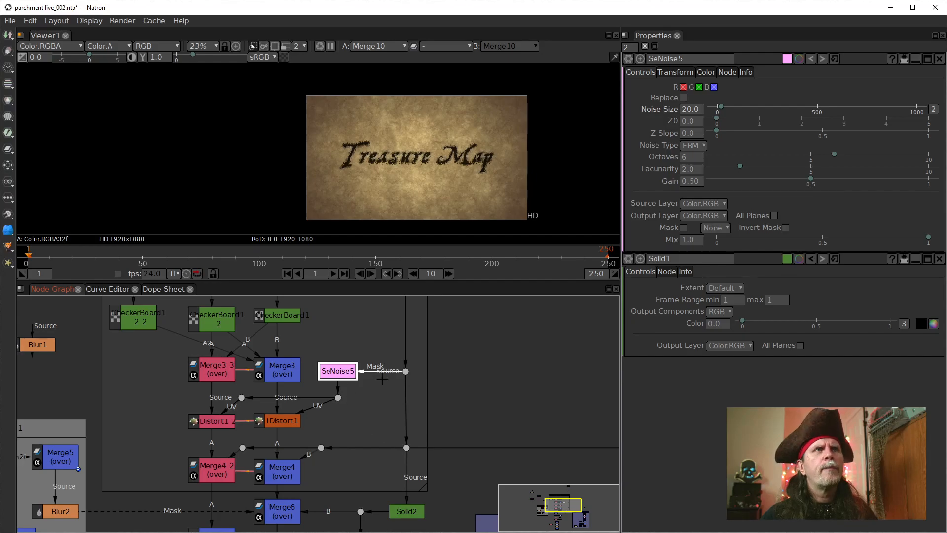
left_click_drag(360, 452, 348, 429)
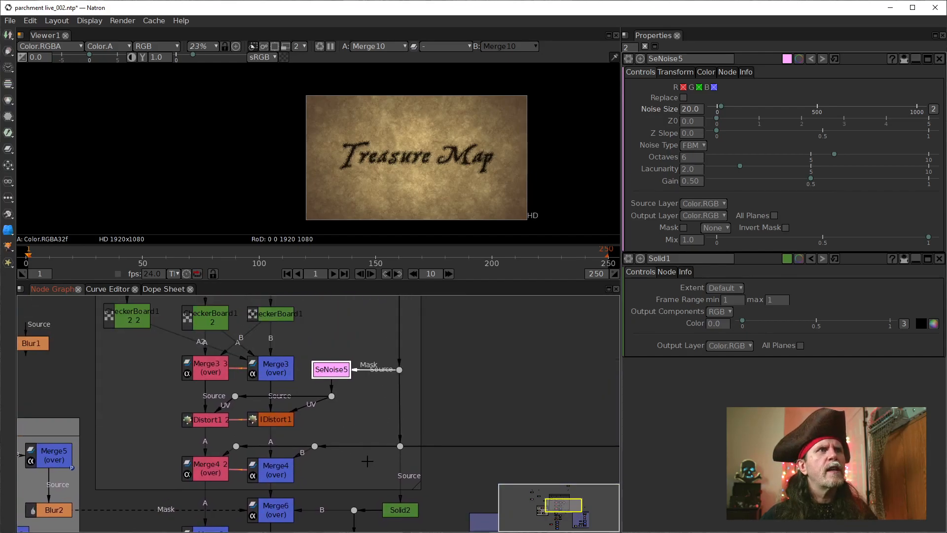
Step: Examine the source inputs of the noise nodes in the Parchment1 group and bring up the SeNoise4 settings
left_click_drag(368, 460, 369, 352)
scroll(357, 495, "down", 2)
left_click_drag(355, 495, 166, 413)
scroll(428, 405, "up", 3)
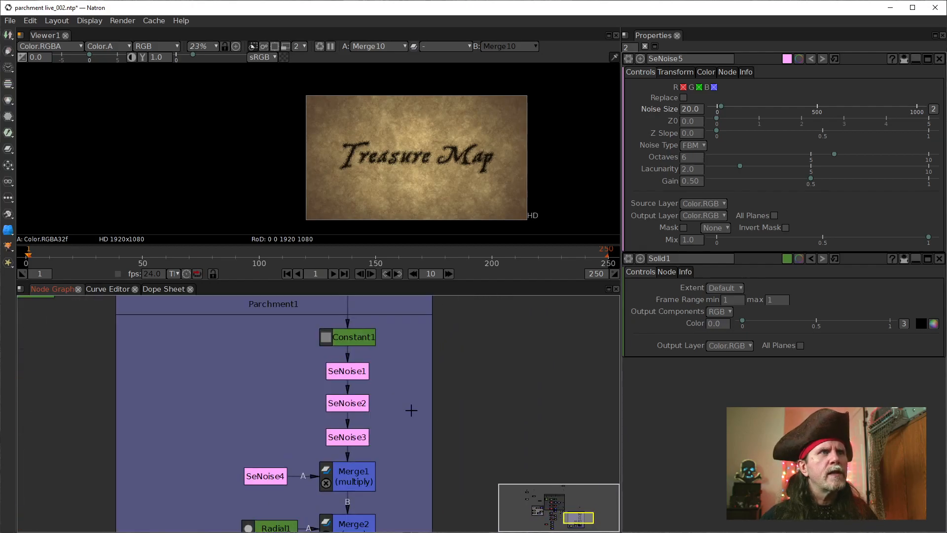
left_click_drag(400, 365, 362, 338)
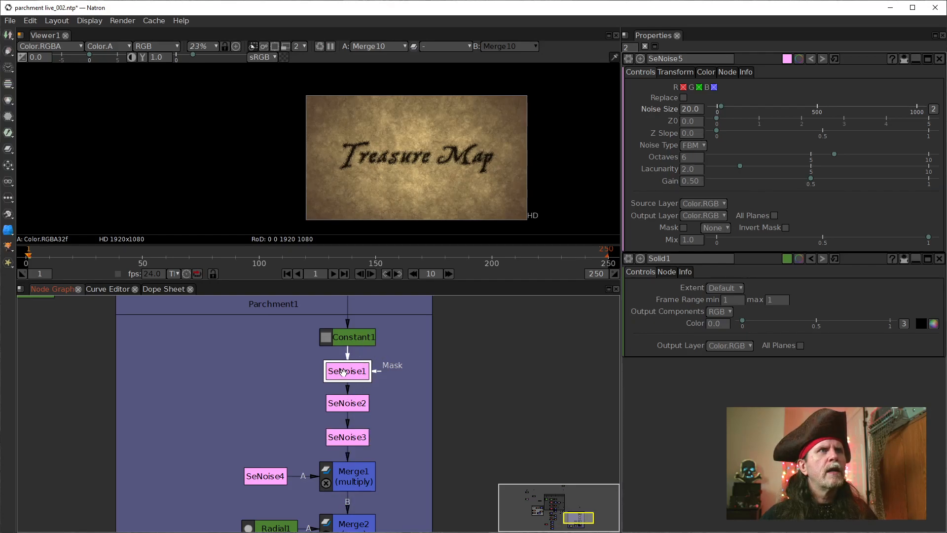
scroll(278, 474, "down", 2)
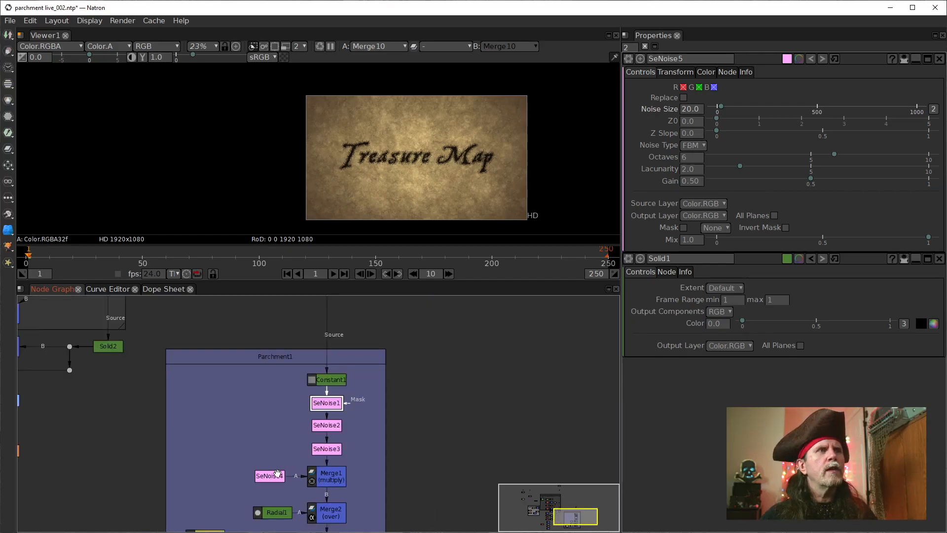
left_click_drag(394, 472, 513, 389)
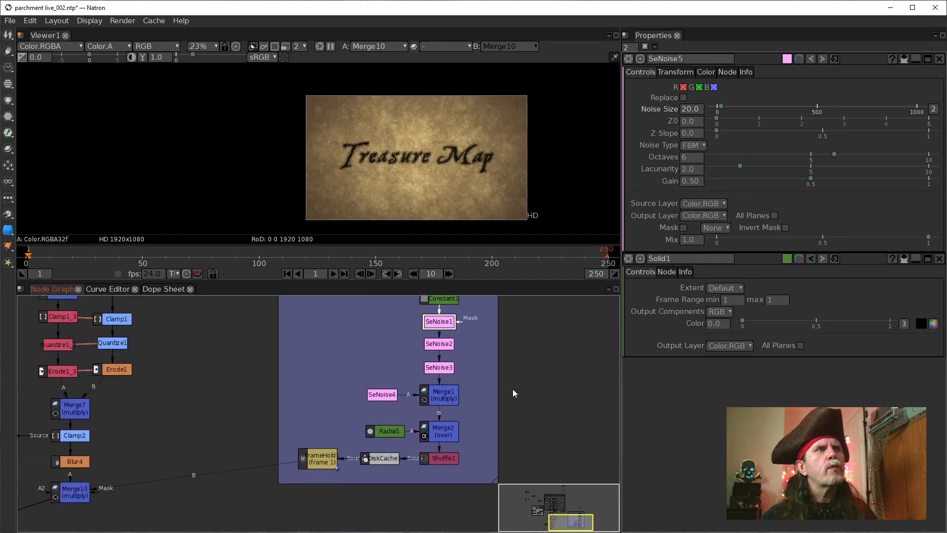
scroll(374, 393, "up", 1)
left_click(373, 393)
left_click_drag(410, 363, 399, 384)
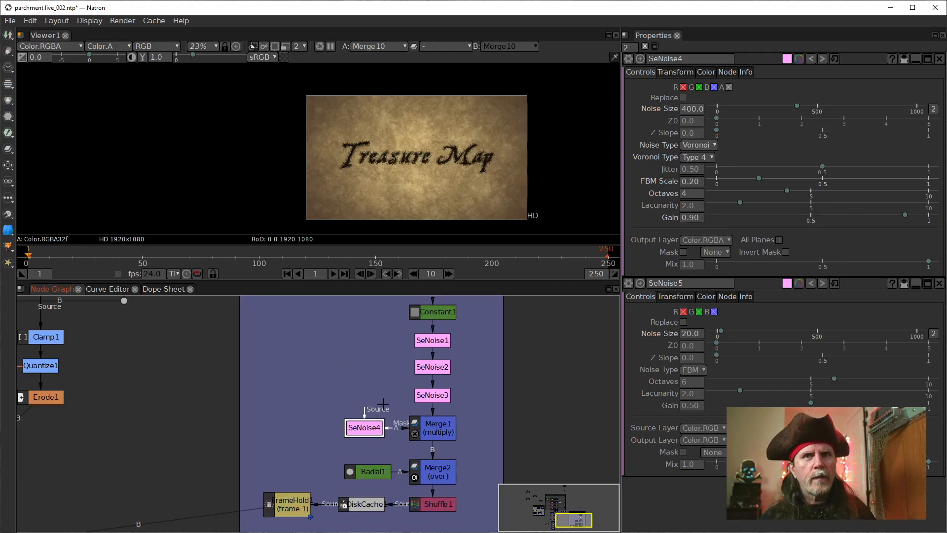
scroll(185, 381, "down", 3)
scroll(218, 416, "up", 5)
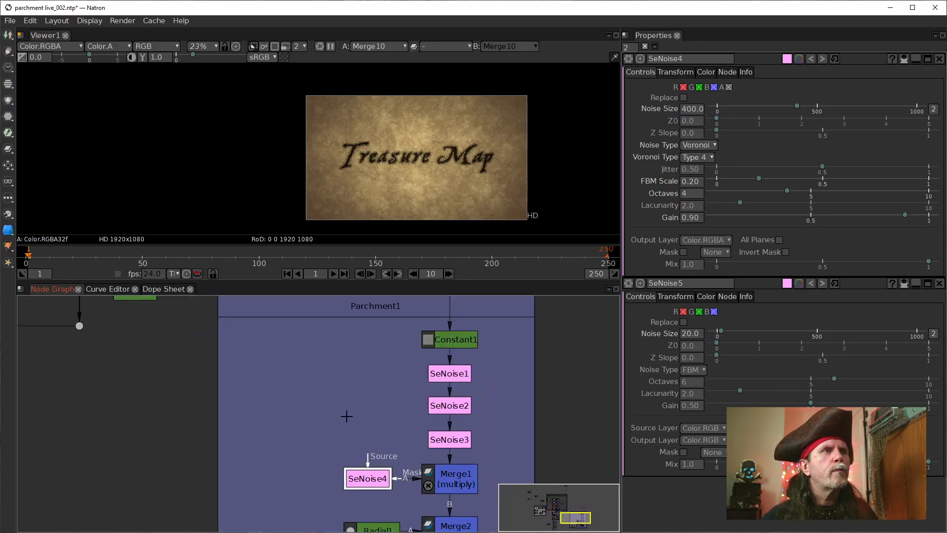
left_click(384, 351)
key("period")
left_click_drag(392, 345, 353, 340)
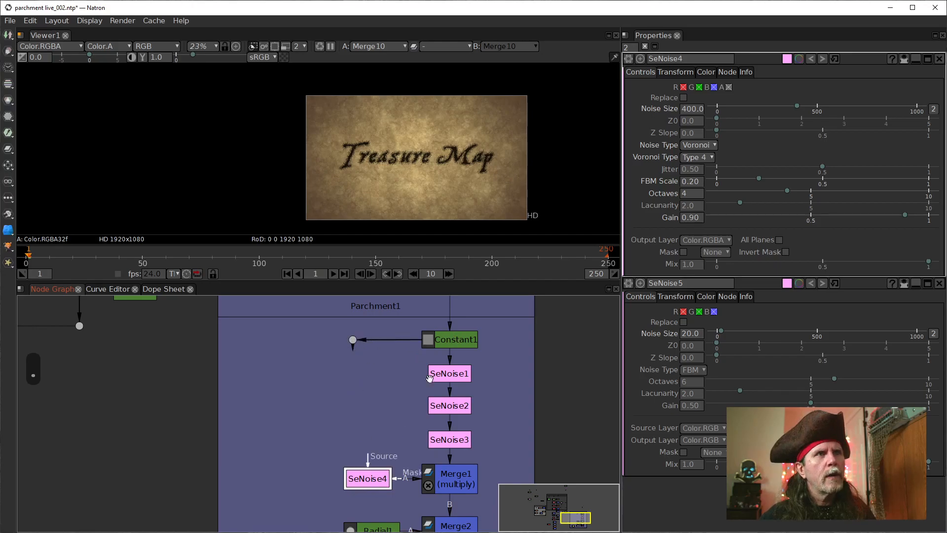
double_click(458, 342)
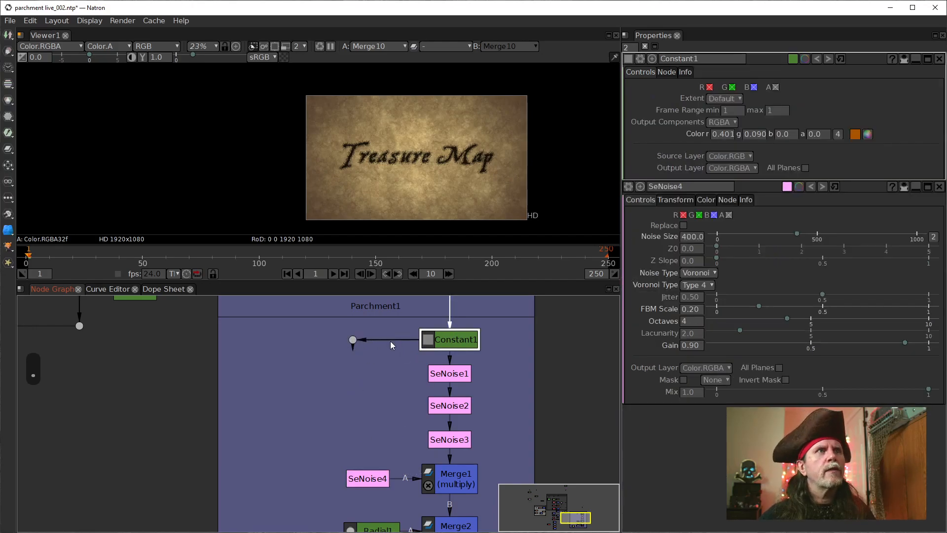
left_click_drag(385, 355, 385, 355)
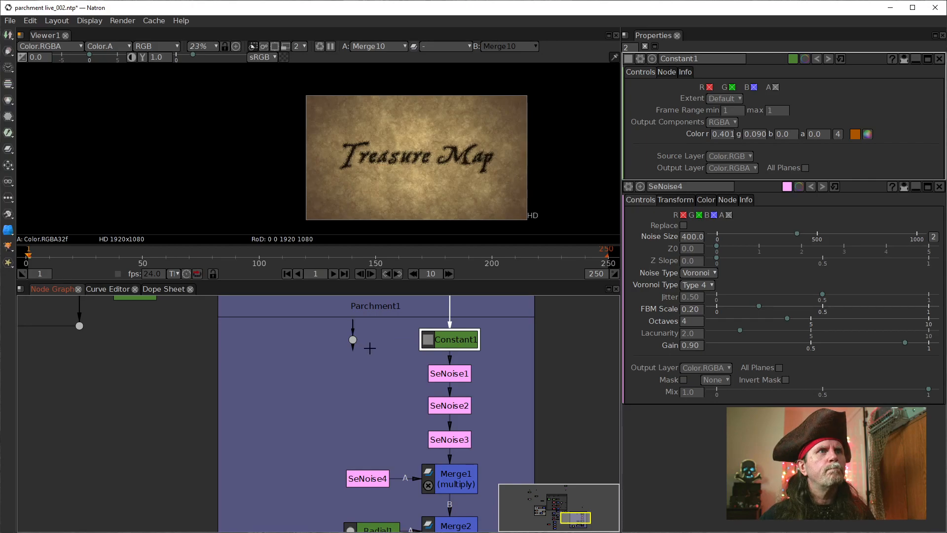
key("Delete")
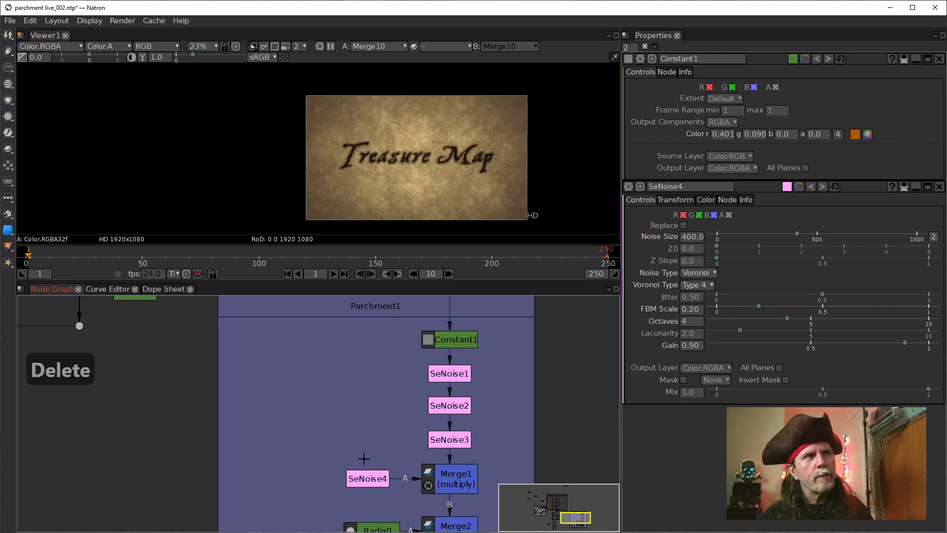
Step: Bring up the settings of the RotoPaint1 node and move the node closer to Constant2 in the node graph
left_click_drag(364, 454, 389, 411)
scroll(302, 429, "down", 6)
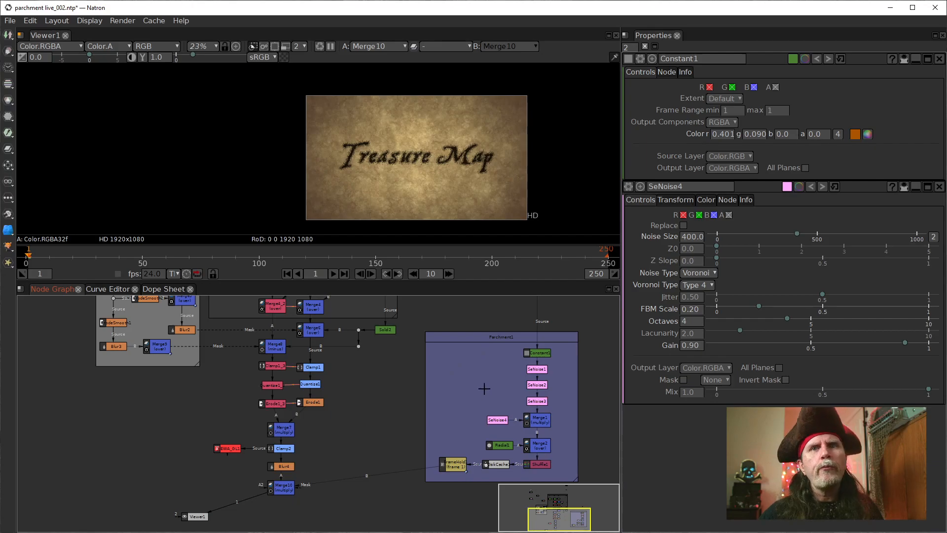
left_click_drag(356, 385, 435, 393)
scroll(414, 407, "up", 2)
left_click_drag(242, 421, 429, 509)
left_click_drag(235, 383, 278, 521)
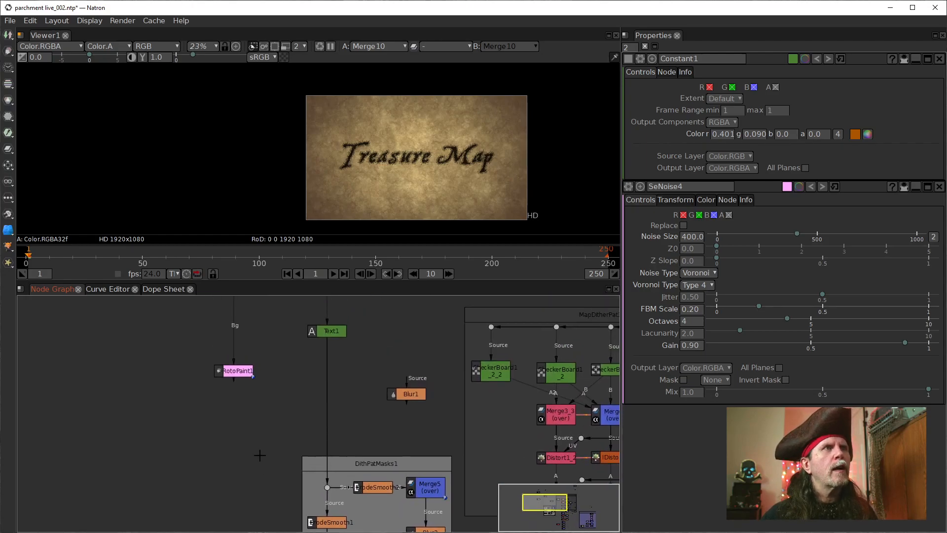
left_click(229, 370)
left_click_drag(294, 349, 310, 452)
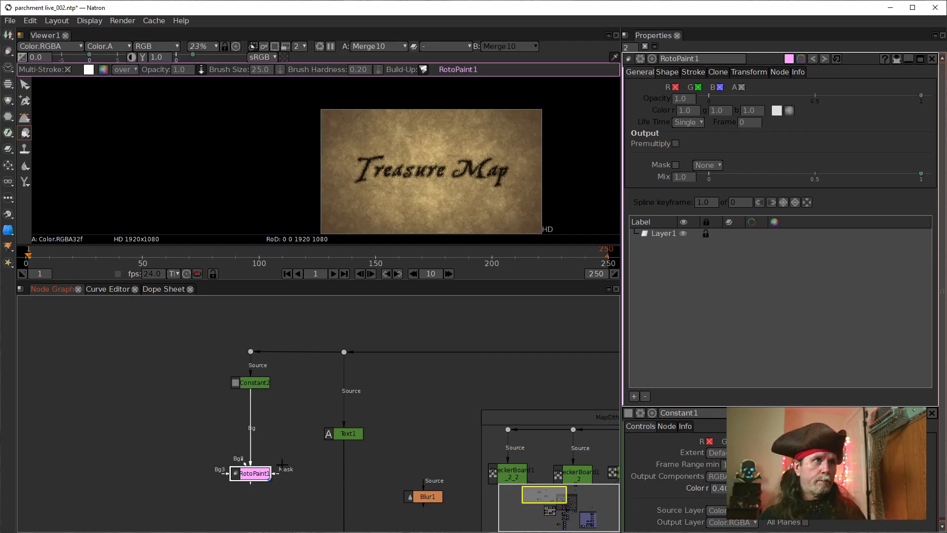
left_click_drag(253, 473, 253, 451)
Step: Bring up the Constant2 settings, display its output in the viewer and check its alpha channel
left_click(260, 385)
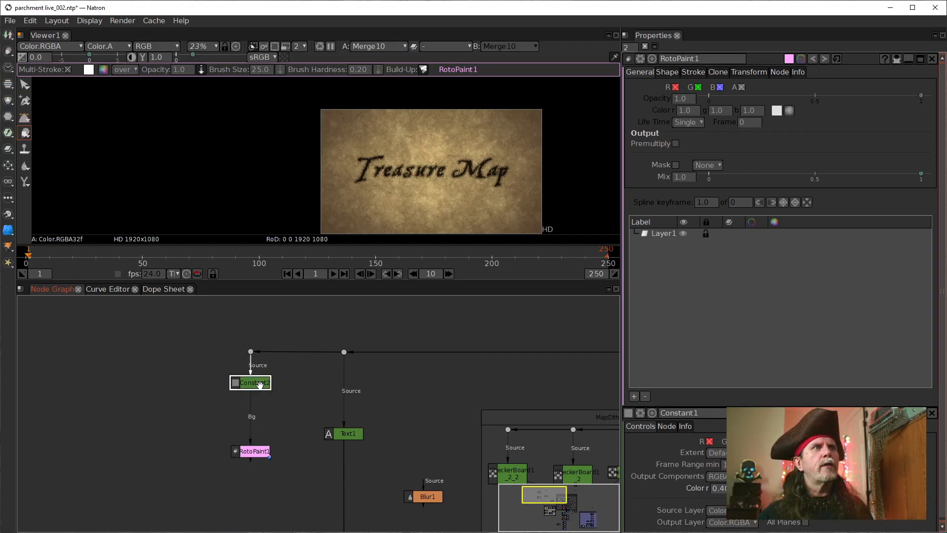
double_click(260, 384)
key("1")
left_click_drag(389, 412, 301, 439)
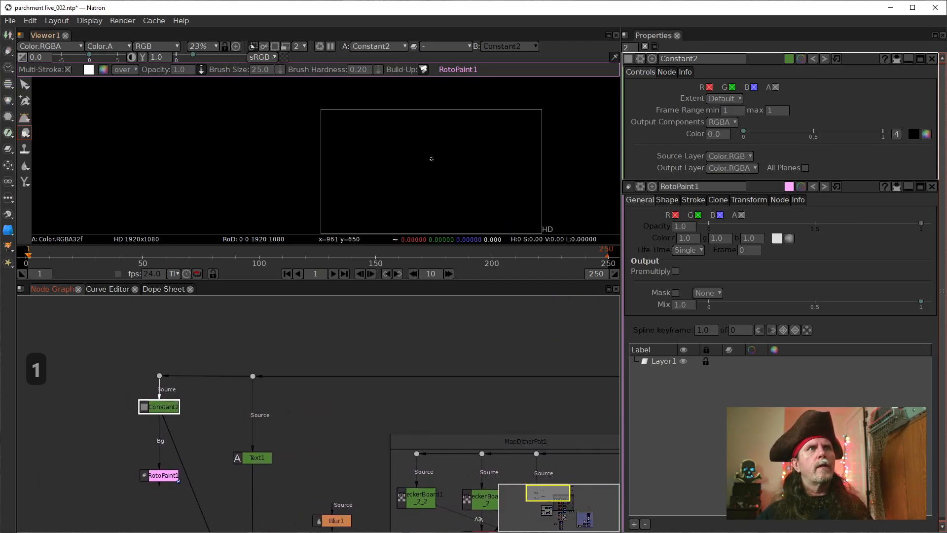
left_click(410, 174)
key("a")
key("a")
left_click_drag(511, 397, 480, 398)
left_click_drag(556, 335, 507, 339)
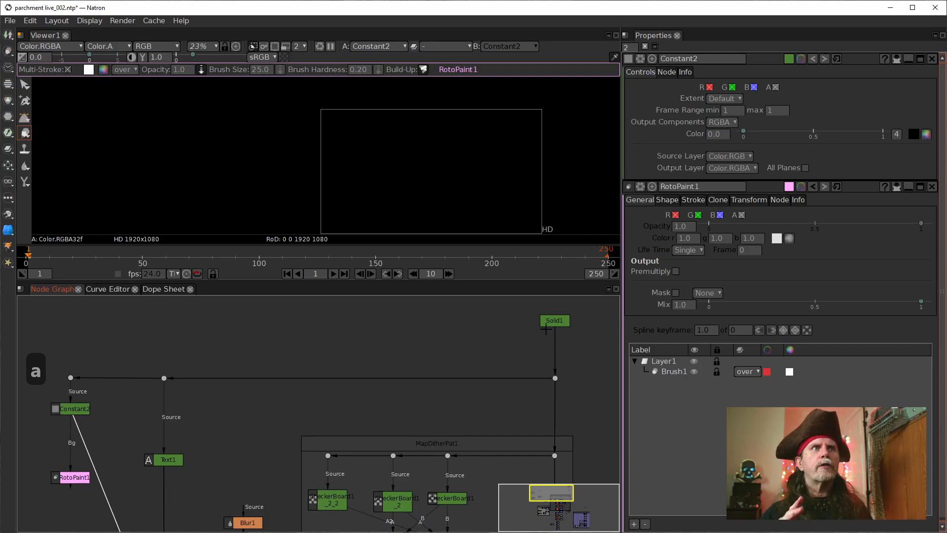
Step: Turn on the viewer's transparency checkerboard and compare the outputs of the dot above Text1, Constant2 and RotoPaint1
left_click(285, 57)
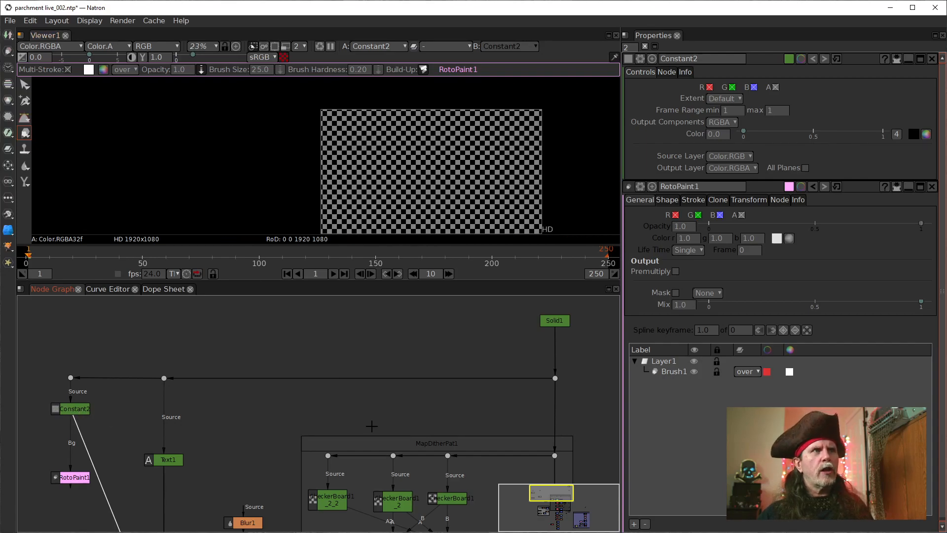
left_click(164, 379)
key("1")
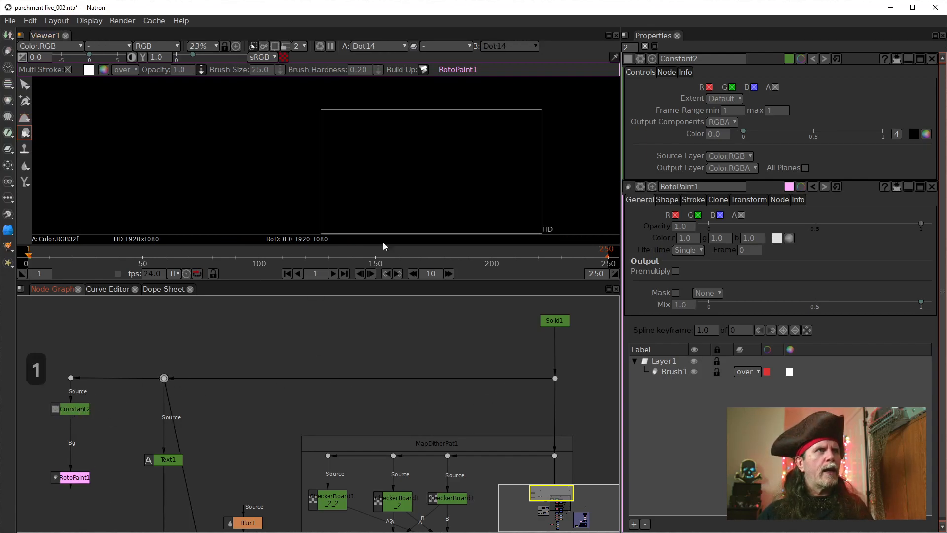
left_click(75, 404)
key("1")
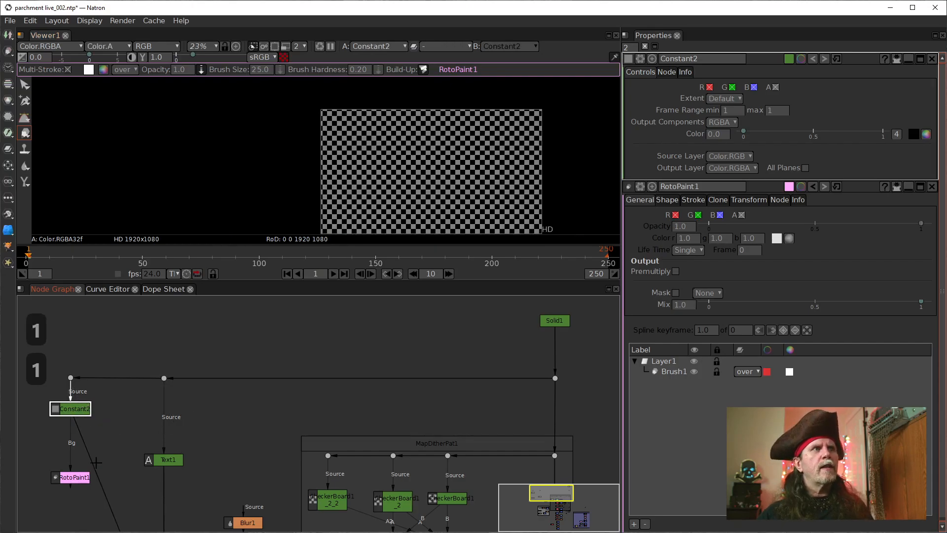
left_click(69, 477)
key("1")
Step: Turn off the transparency checkerboard and display the output of the Merge10 node in the viewer
left_click_drag(161, 473, 266, 287)
scroll(245, 416, "down", 1)
left_click_drag(226, 439, 184, 365)
scroll(253, 424, "down", 1)
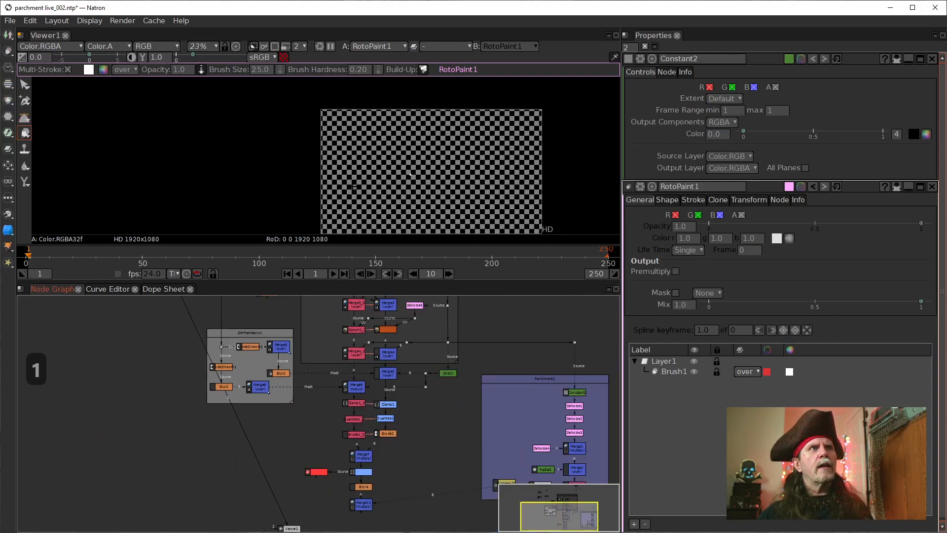
left_click(279, 59)
left_click_drag(340, 508, 337, 460)
left_click(365, 455)
key("1")
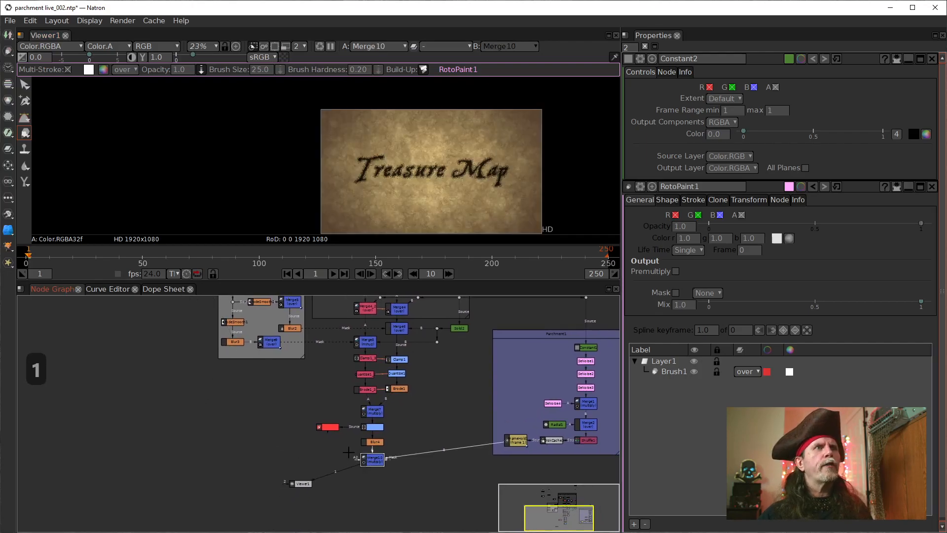
Step: Bring up the RotoPaint1 settings and select the Brush1 stroke under Layer1
left_click_drag(183, 339, 235, 497)
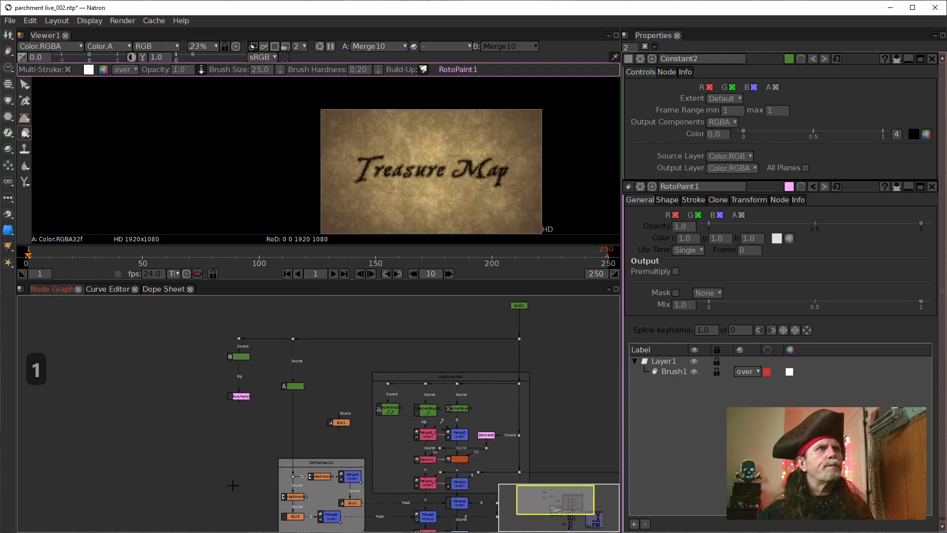
scroll(246, 395, "up", 3)
left_click_drag(259, 381, 253, 377)
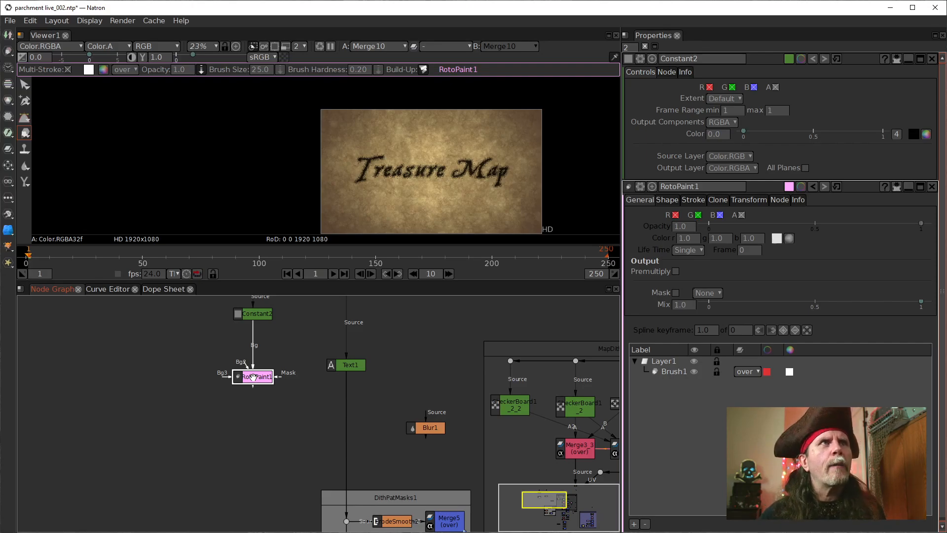
double_click(265, 378)
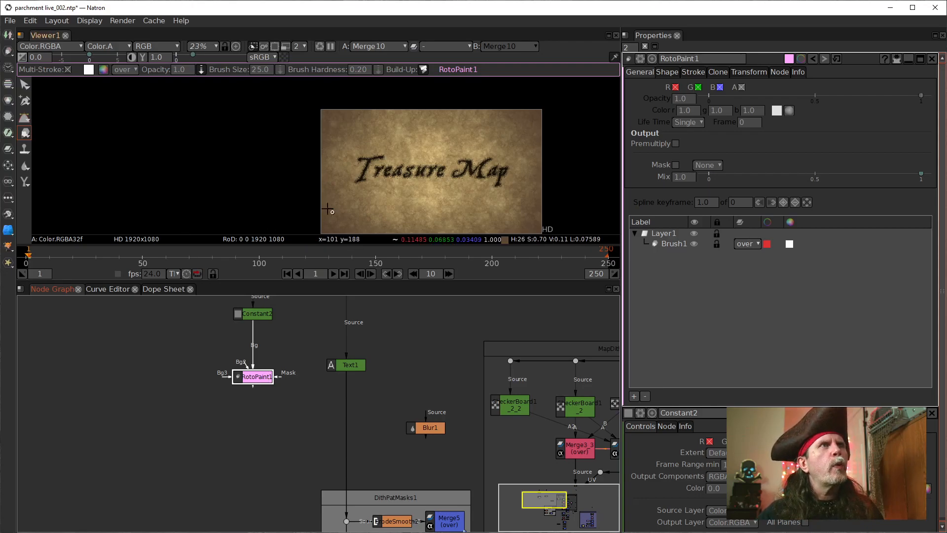
left_click_drag(318, 336, 302, 377)
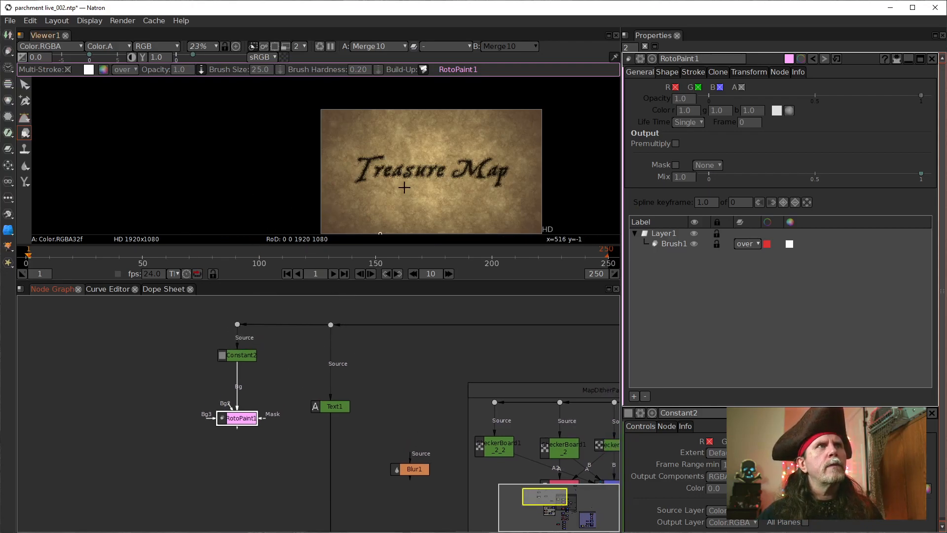
left_click_drag(409, 164, 360, 169)
left_click(360, 169)
scroll(360, 169, "up", 2)
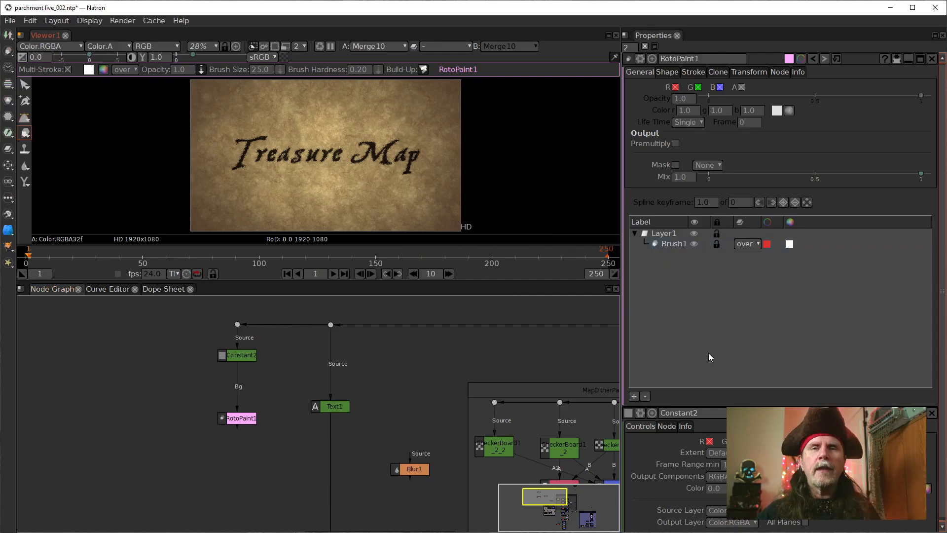
mouse_move(751, 336)
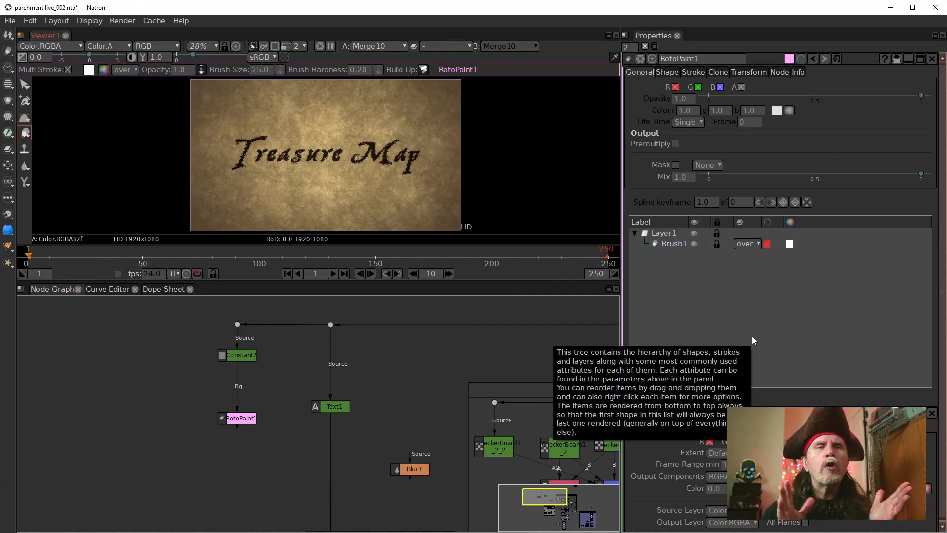
left_click(664, 246)
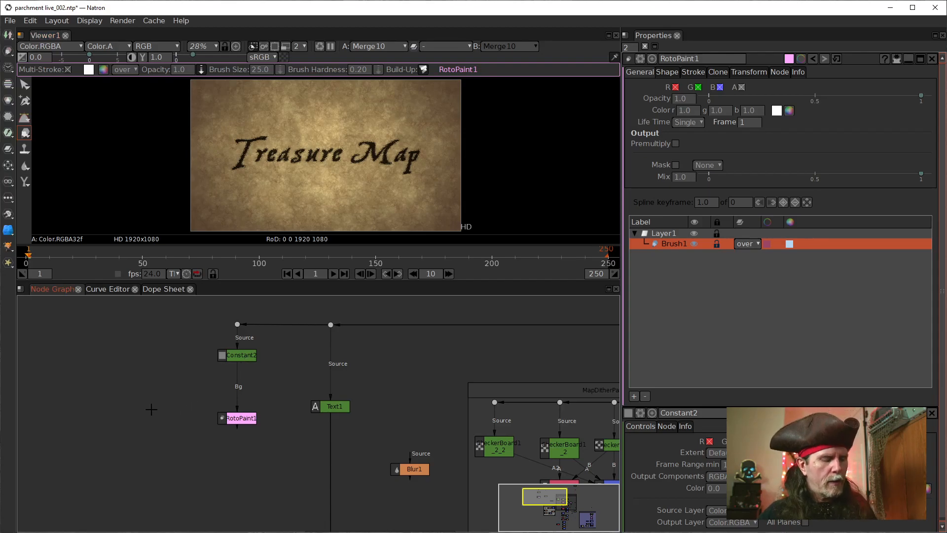
Step: Add a Roto node to the node graph and place it beside RotoPaint1
key("Tab")
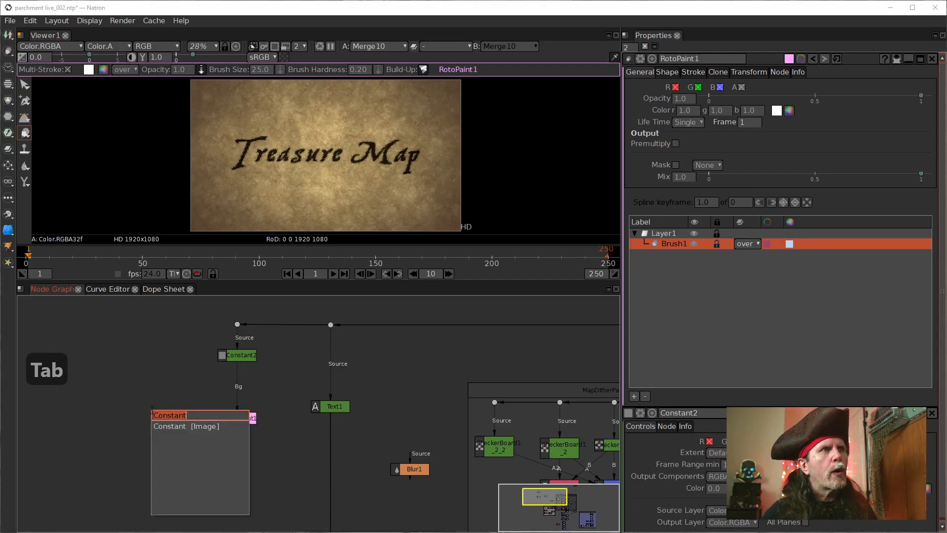
type("roto")
key("Down")
key("Return")
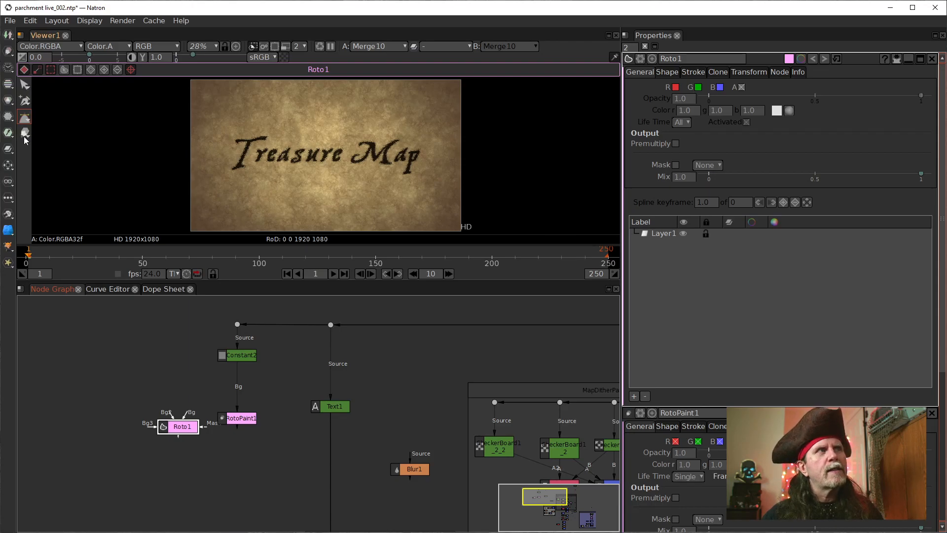
left_click_drag(182, 426, 170, 409)
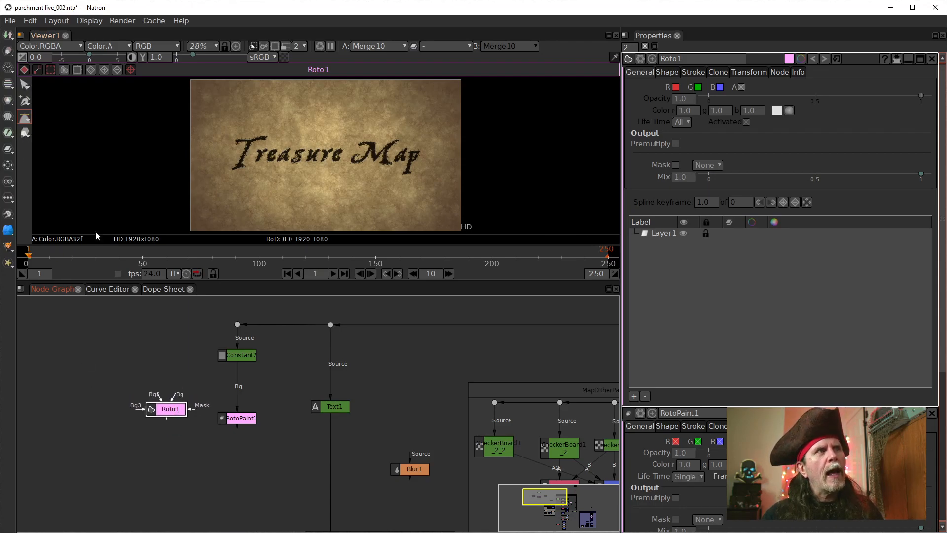
Step: Activate the Solid Paint Brush Tool for the Roto1 node and select RotoPaint1 in the node graph for comparison
left_click(24, 133)
left_click(25, 137)
left_click(23, 137)
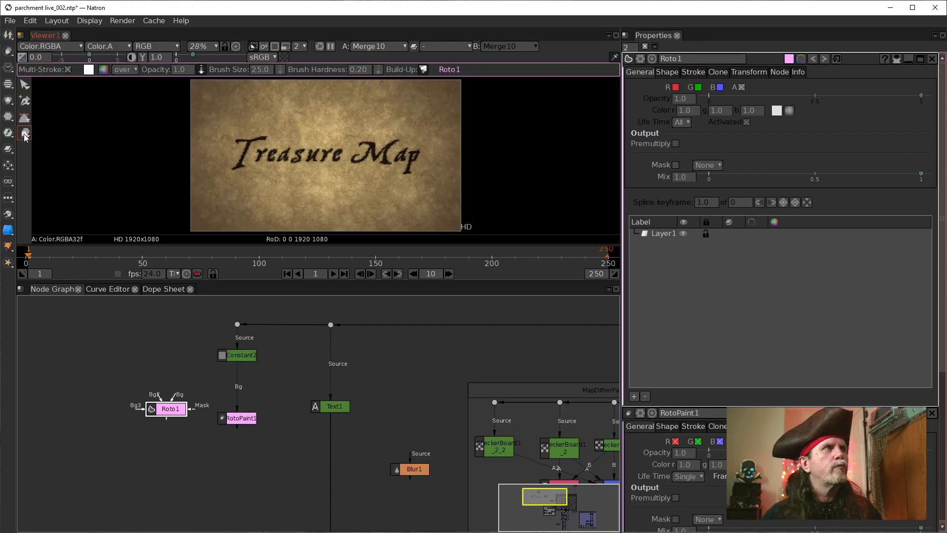
right_click(25, 138)
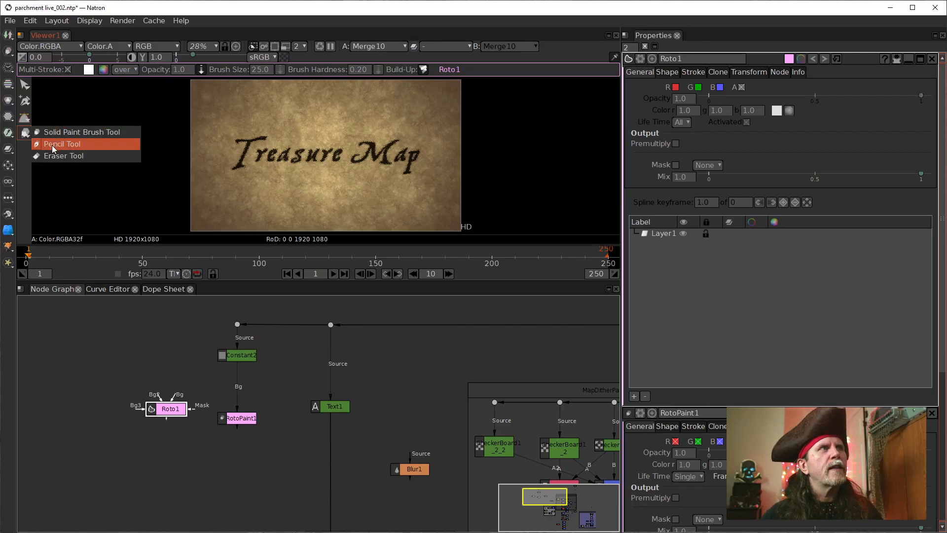
left_click(52, 132)
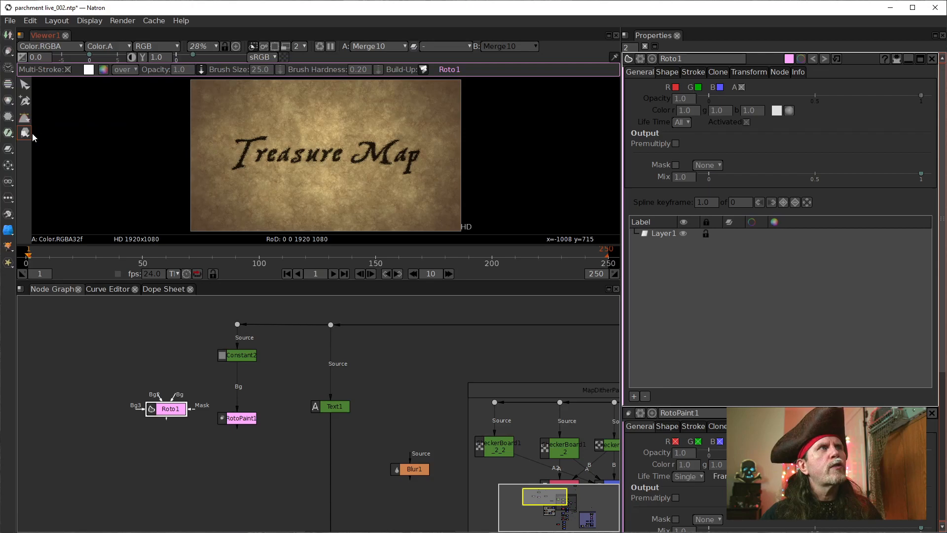
left_click(238, 419)
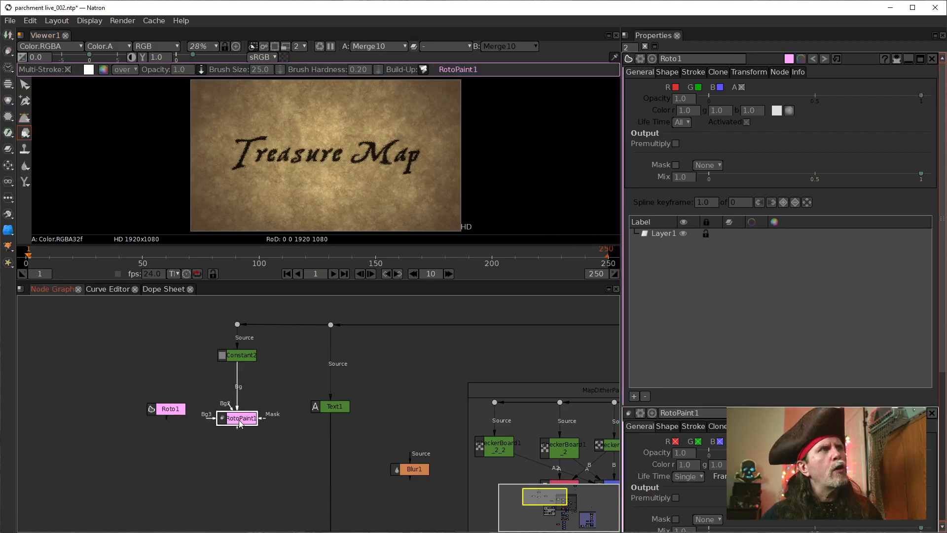
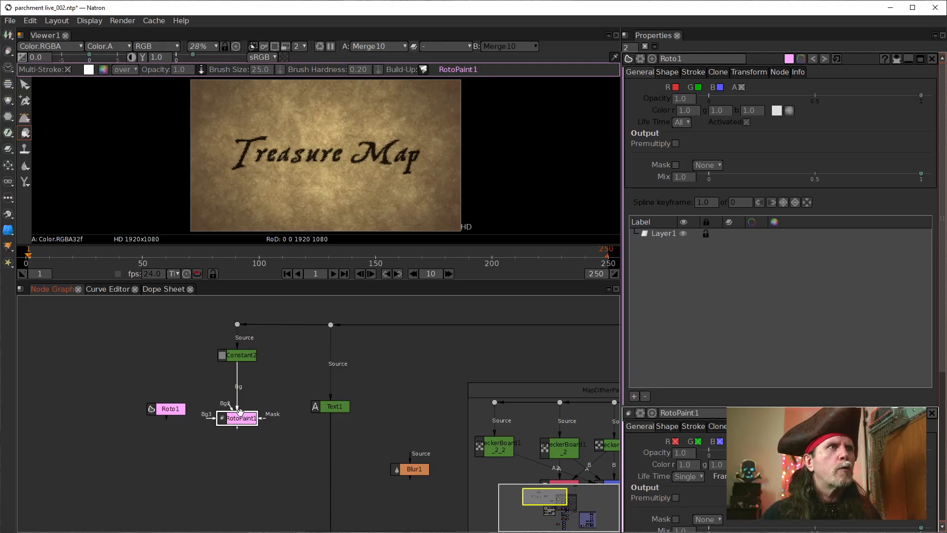
Step: Align RotoPaint1 with Roto1 beneath Constant2 in the node graph and activate the Pencil Tool
left_click_drag(233, 421, 231, 411)
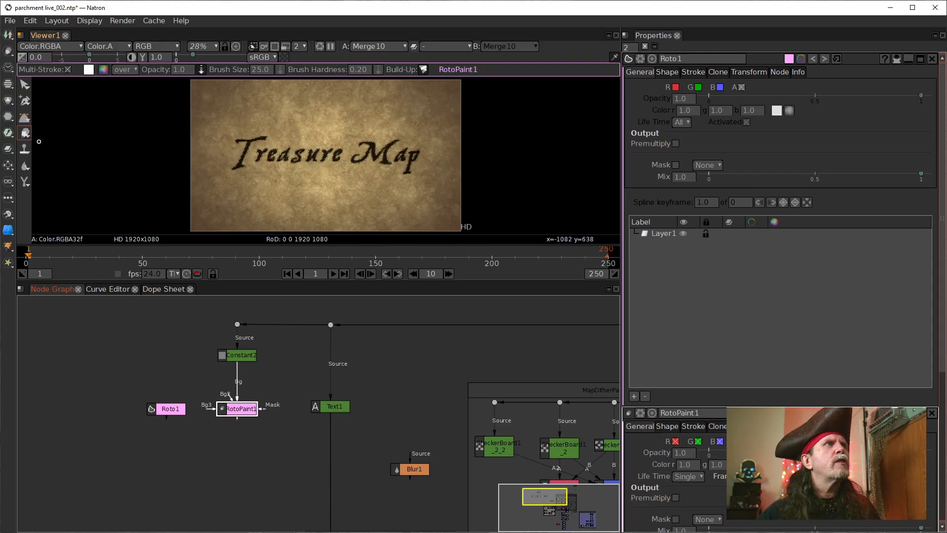
left_click(23, 138)
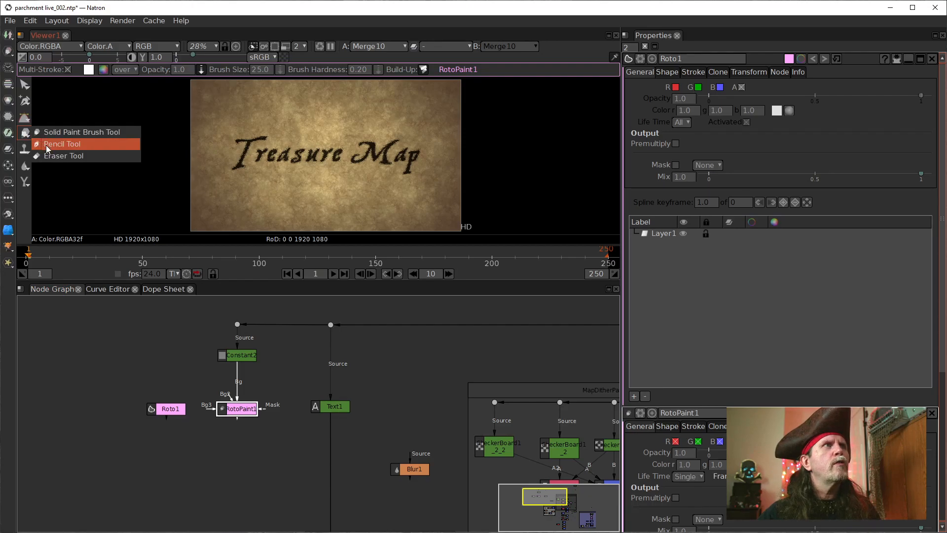
left_click(46, 144)
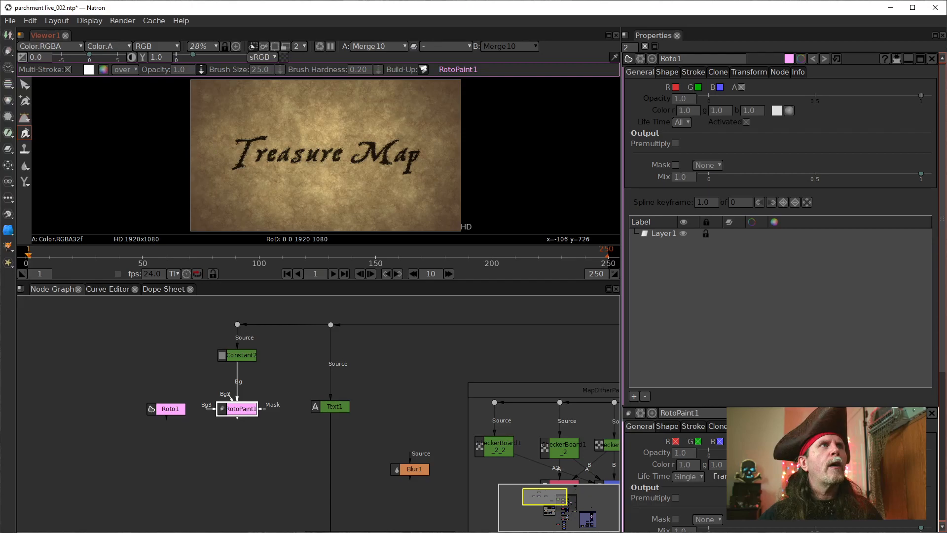
Step: Draw an open winding seven-point curve that starts outside the parchment, loops around the Treasure Map text and doubles back near the lower edge
left_click(176, 129)
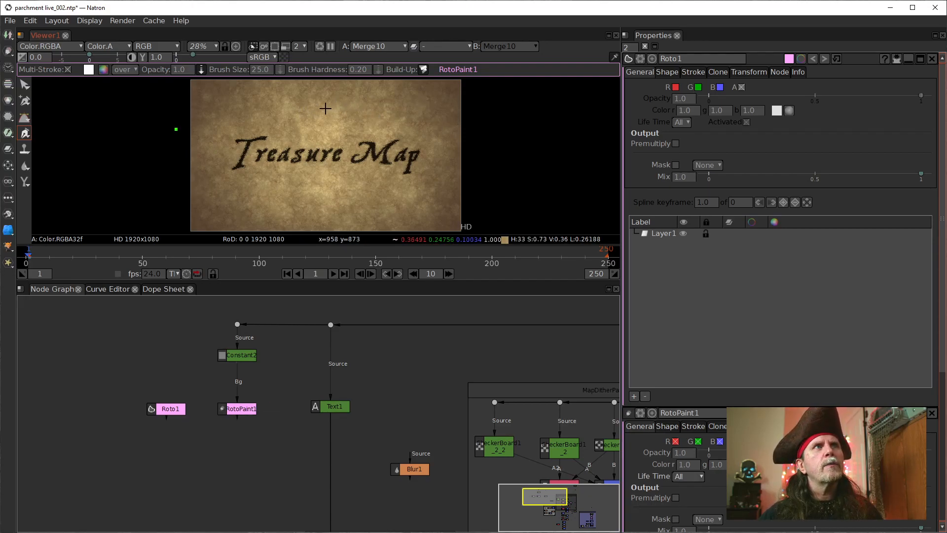
left_click_drag(326, 108, 386, 111)
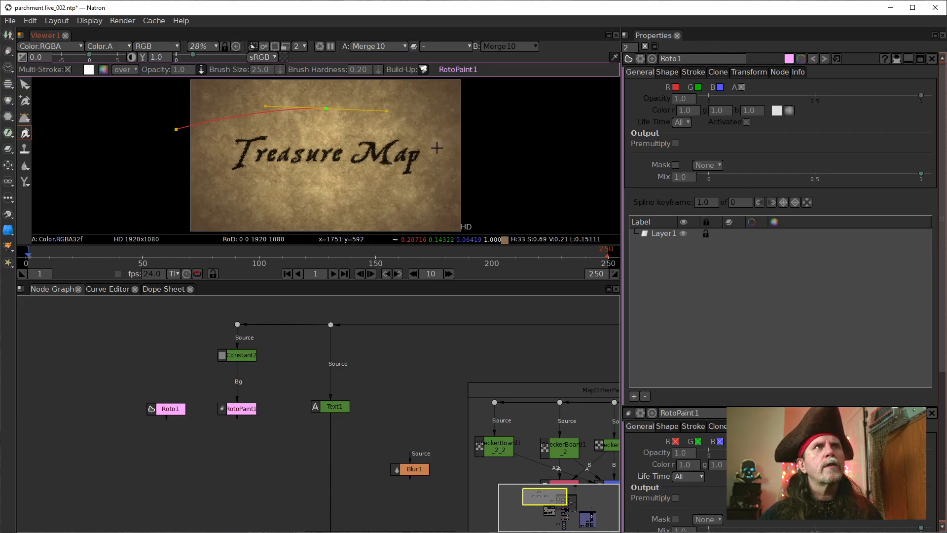
left_click_drag(437, 149, 436, 177)
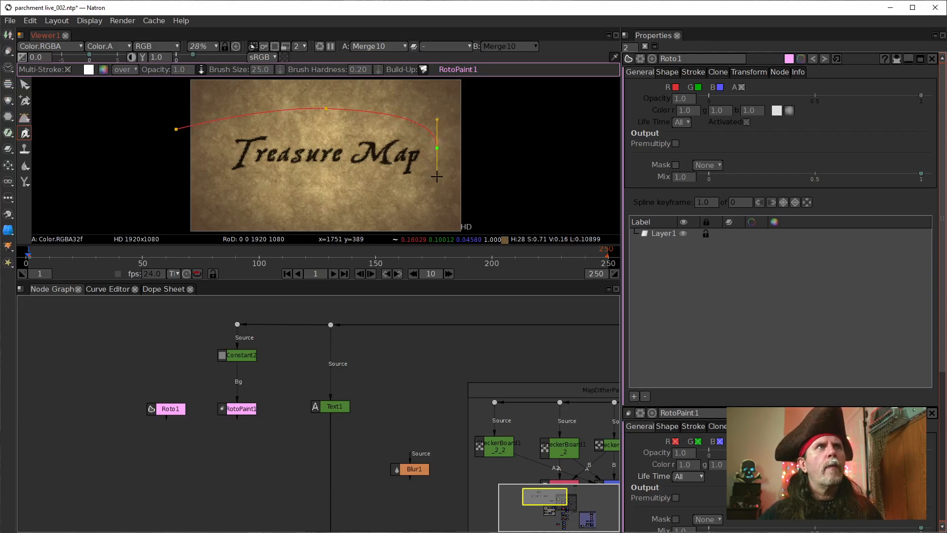
left_click_drag(344, 194, 284, 184)
left_click_drag(231, 199, 228, 220)
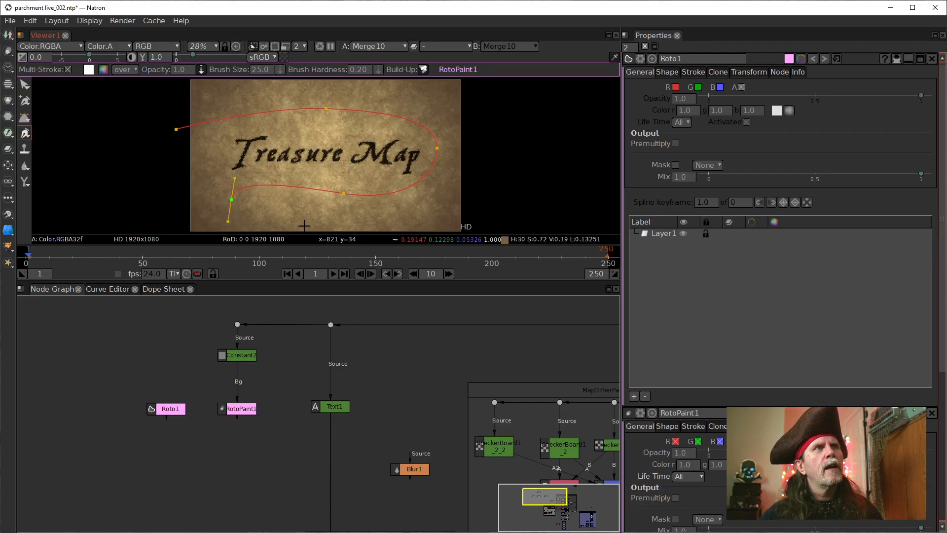
left_click_drag(319, 226, 354, 225)
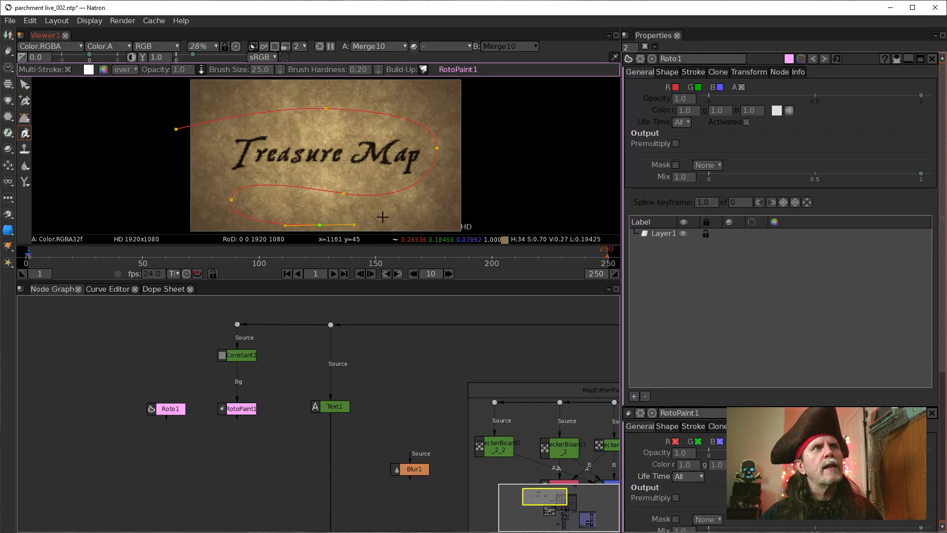
left_click_drag(410, 214, 420, 208)
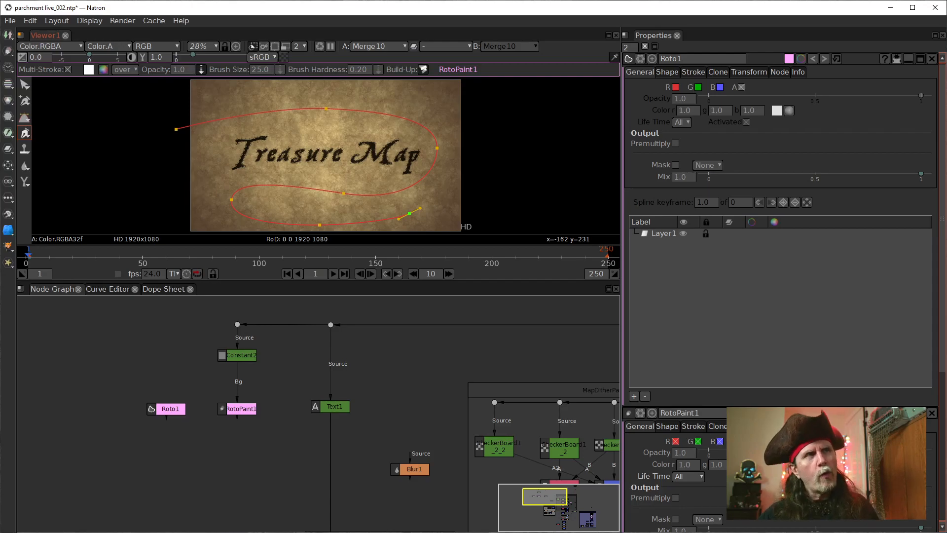
key("Return")
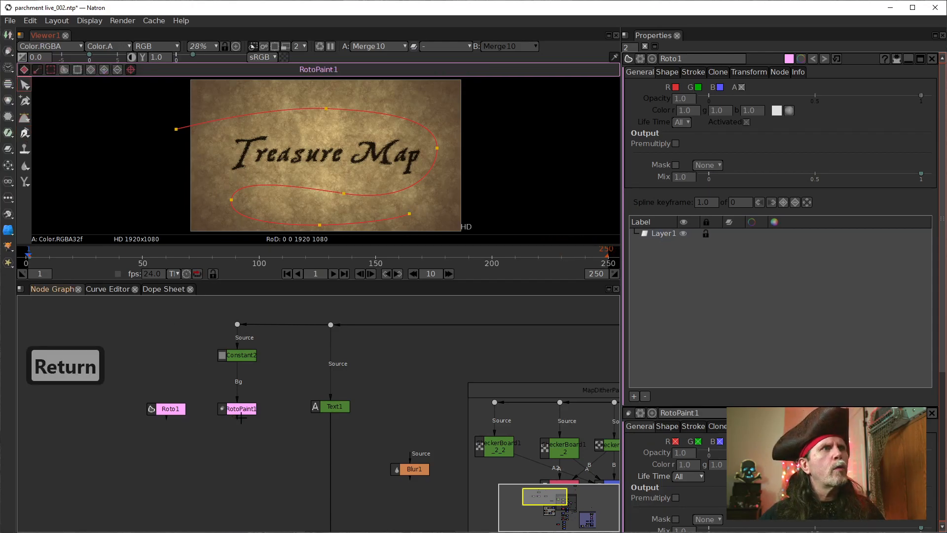
Step: Delete the Brush1 stroke from Layer1 of RotoPaint1
left_click(239, 412)
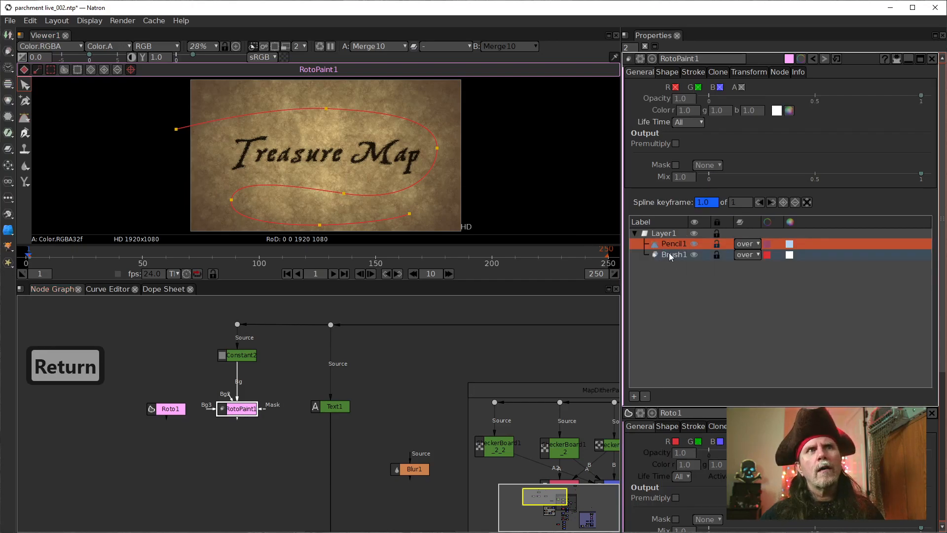
left_click(670, 254)
left_click(672, 244)
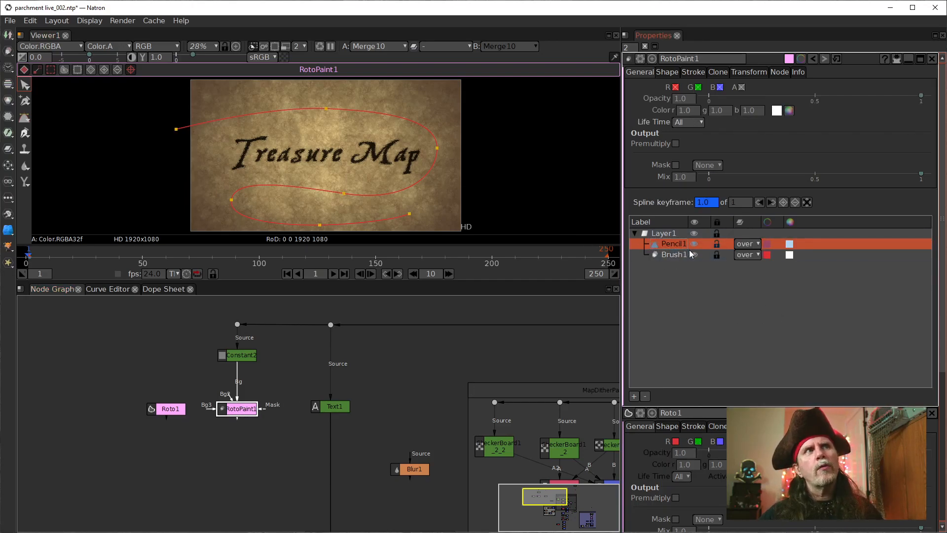
left_click(675, 254)
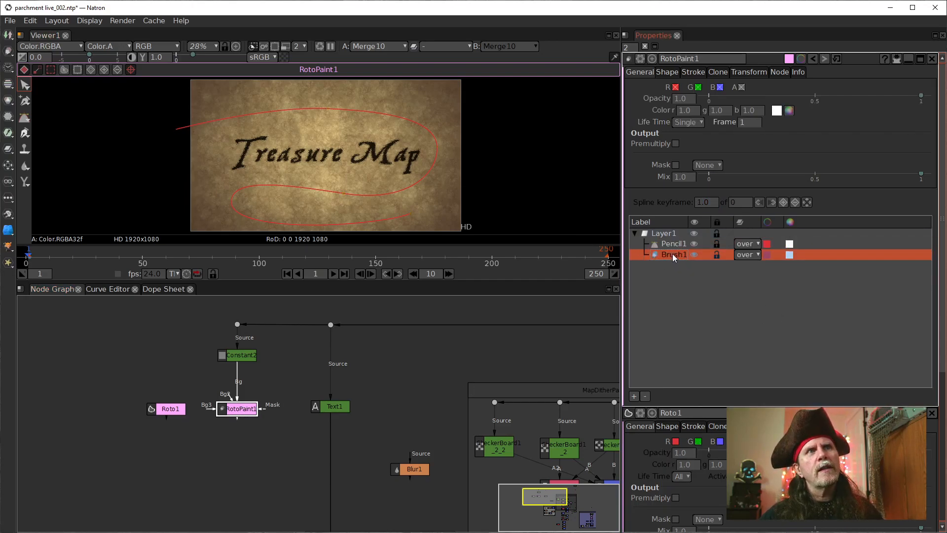
left_click(644, 397)
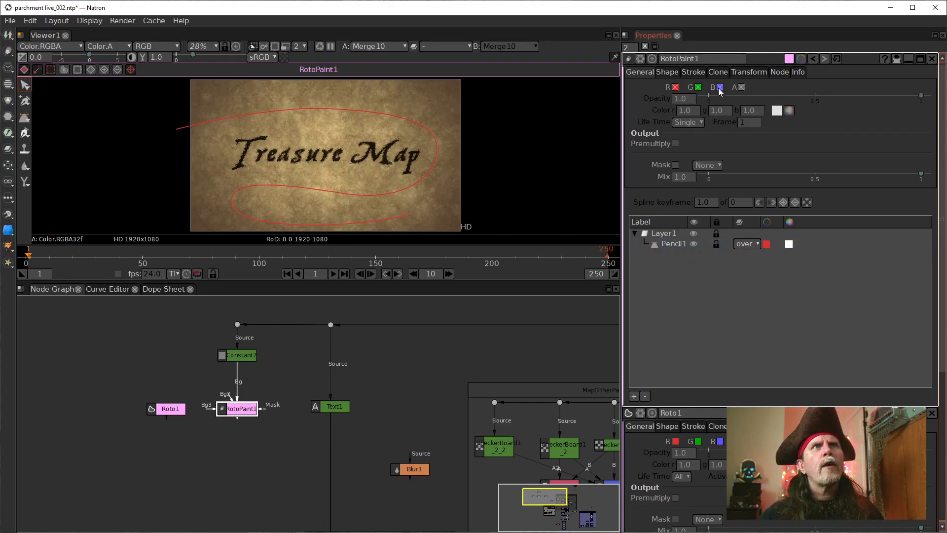
Step: Show the stroke settings for the Pencil1 curve in RotoPaint1
left_click(694, 72)
left_click(667, 235)
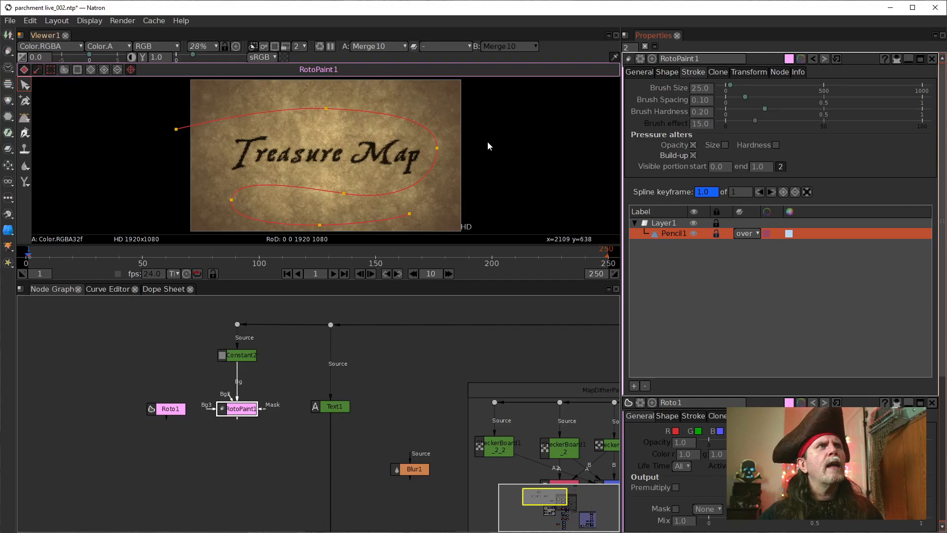
scroll(383, 177, "up", 1)
left_click(227, 439)
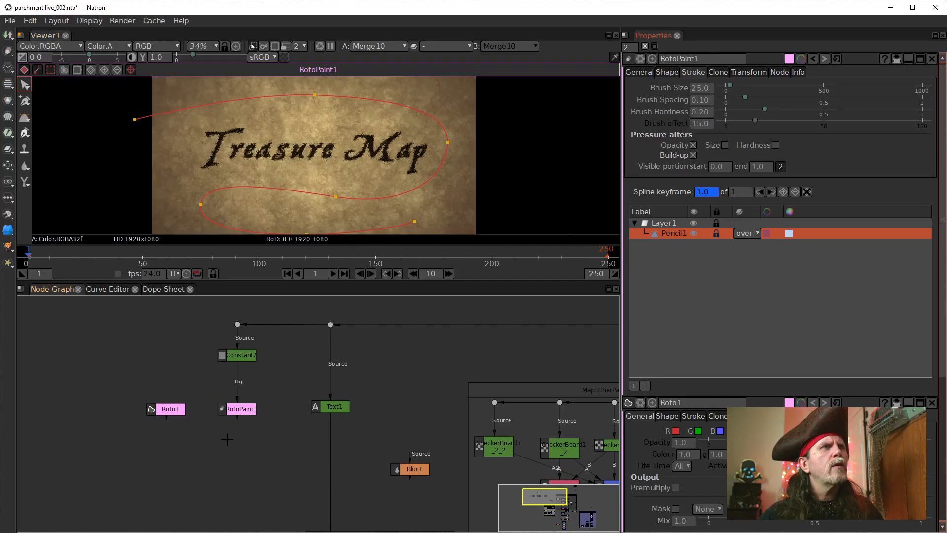
Step: Examine the route from RotoPaint1 to the Blur3 and Merge5 nodes inside the DithPatMasks1 group
left_click(236, 409)
left_click_drag(323, 476, 310, 456)
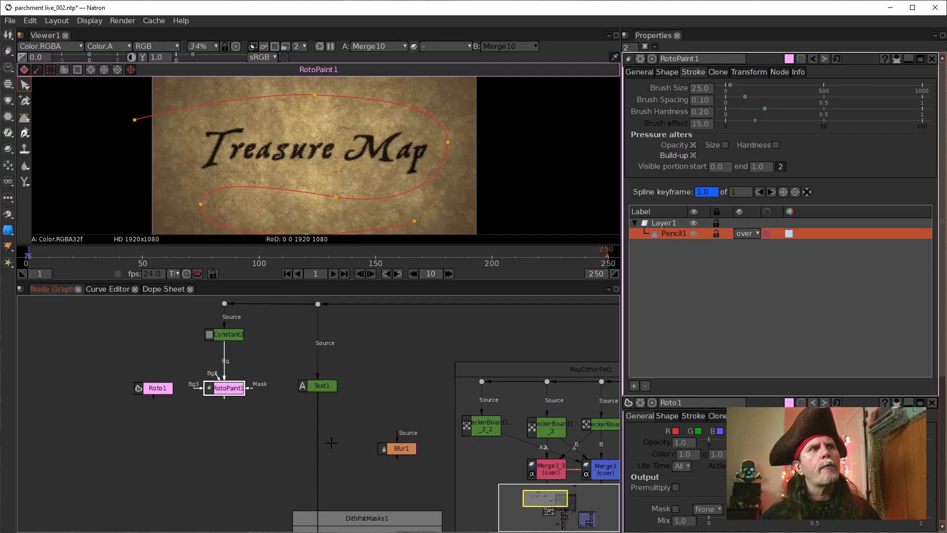
left_click_drag(331, 441, 257, 399)
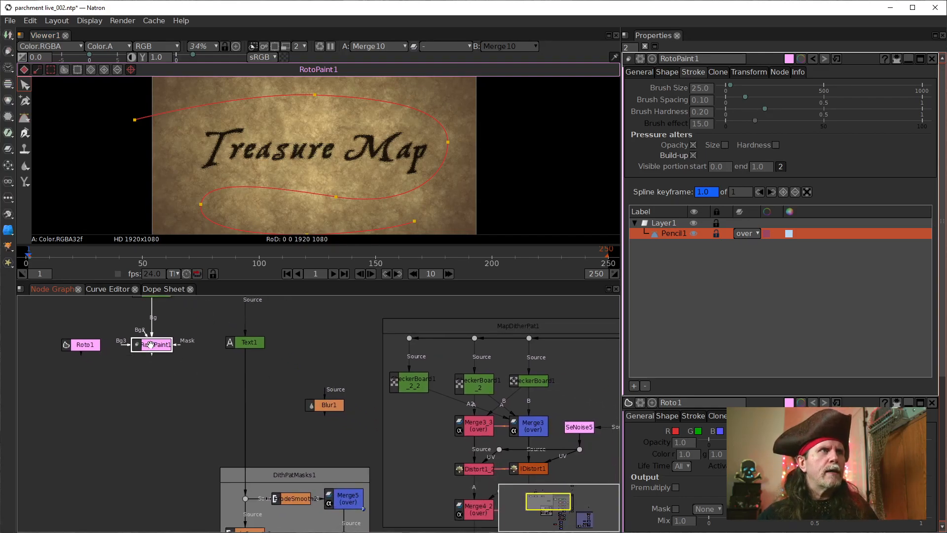
left_click_drag(286, 457, 345, 478)
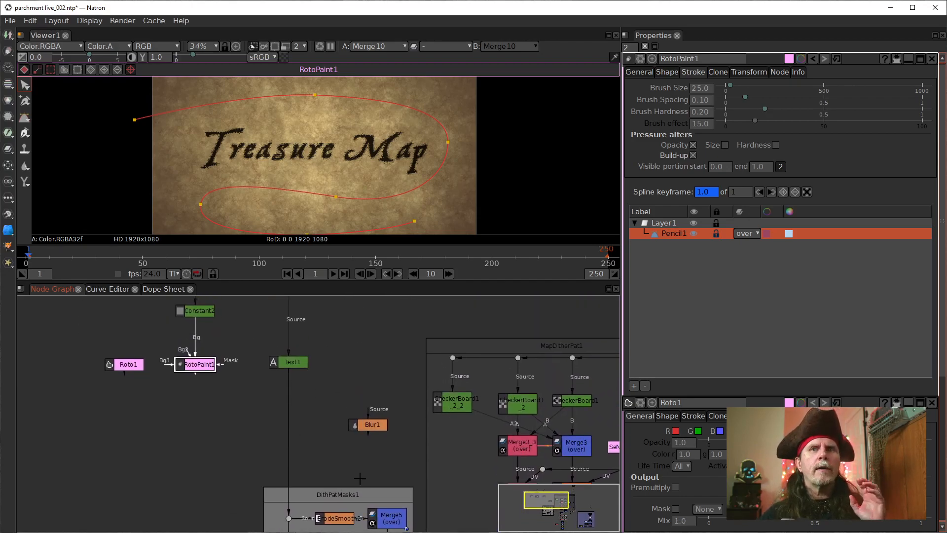
left_click_drag(381, 502, 423, 390)
left_click(396, 477)
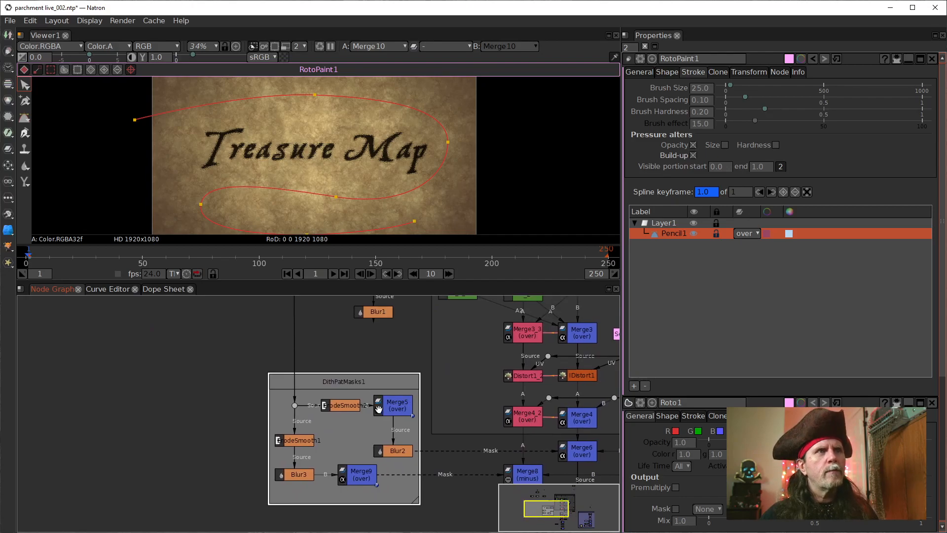
left_click(306, 478)
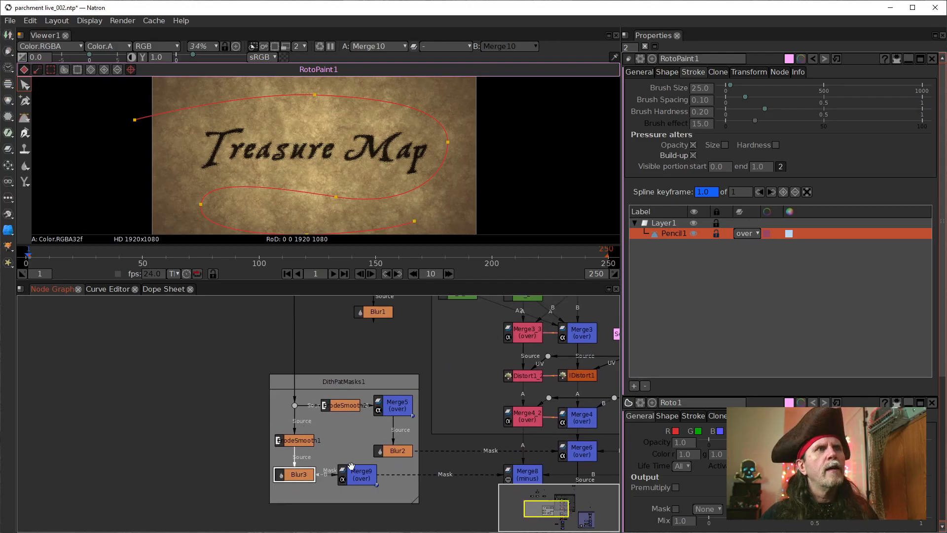
left_click(389, 411)
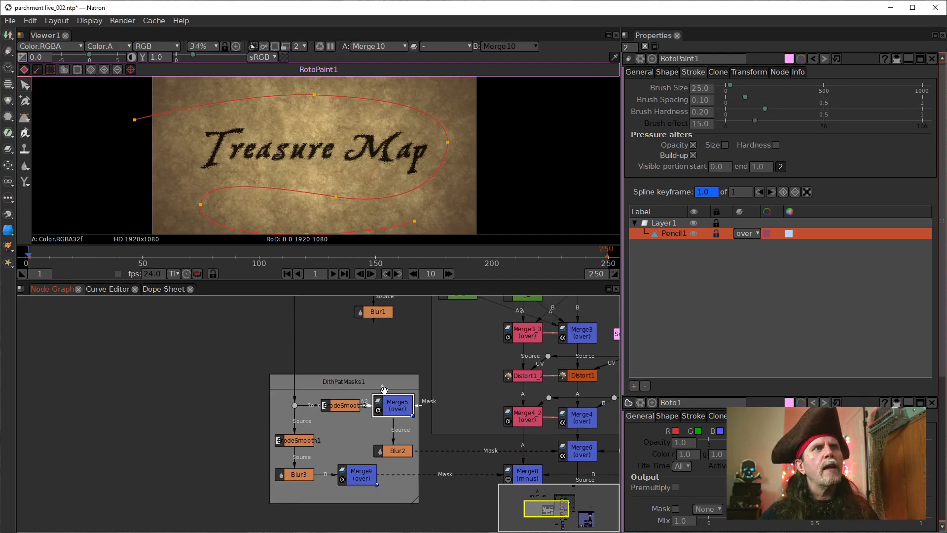
Step: Add a Dot above the DithPatMasks1 group and route RotoPaint1 through it into the A input of Merge5
scroll(385, 389, "up", 3)
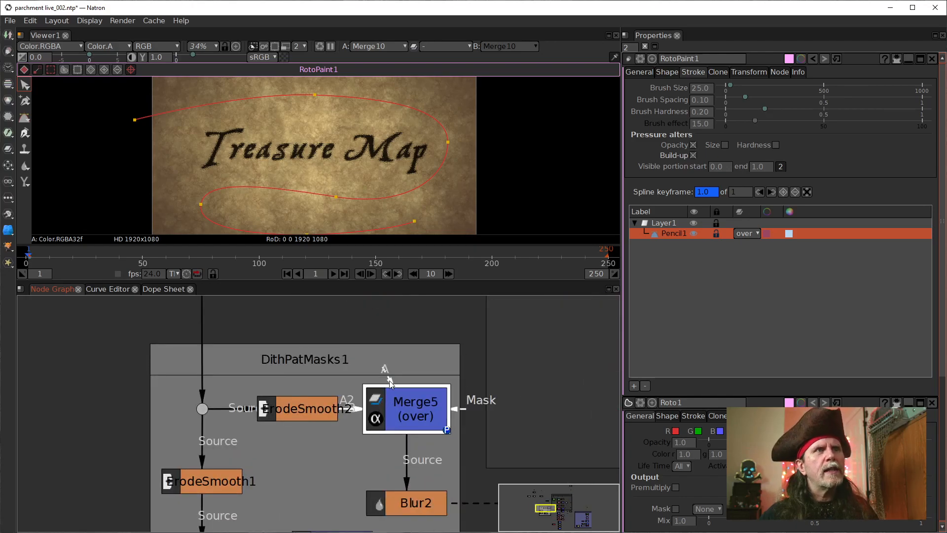
left_click_drag(389, 382, 380, 427)
left_click(372, 400)
key("period")
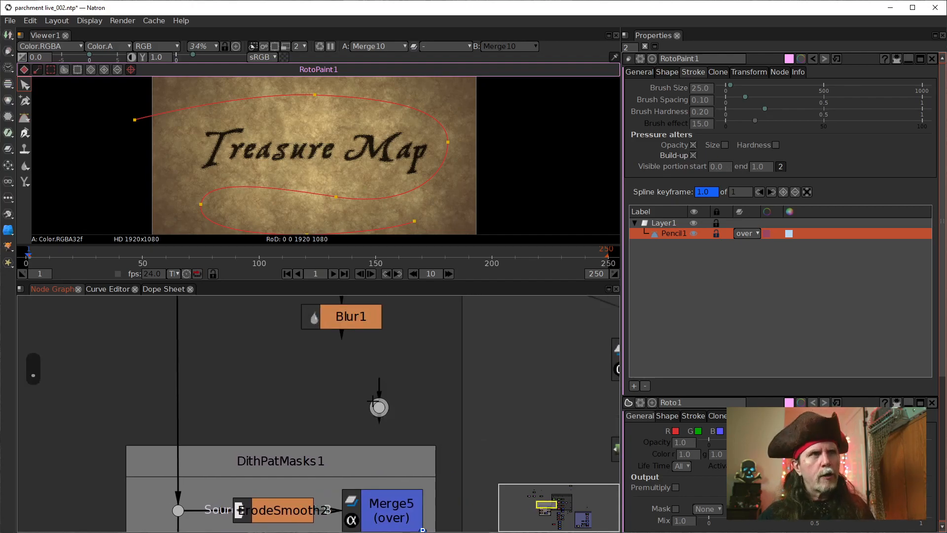
left_click(367, 492)
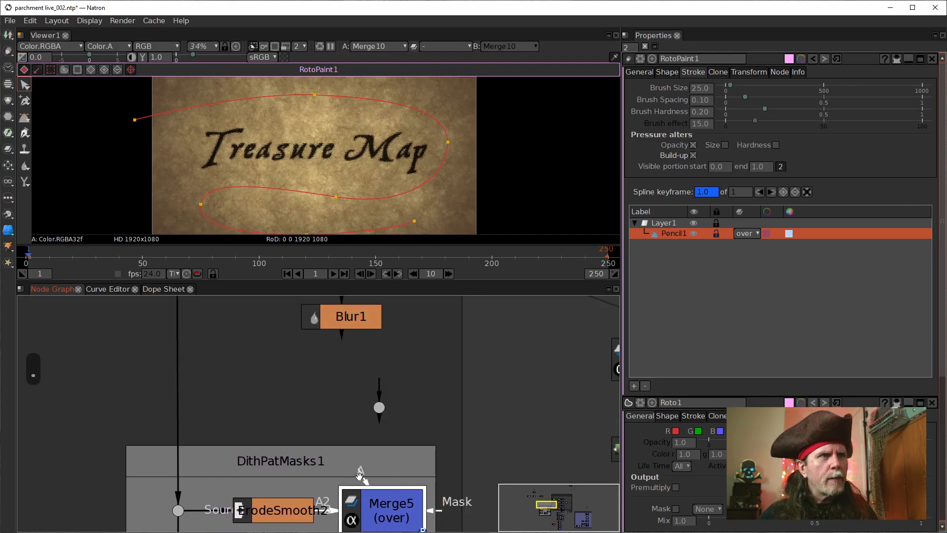
mouse_move(387, 416)
left_mouse_down()
mouse_move(419, 410)
mouse_move(379, 408)
mouse_move(399, 401)
mouse_move(389, 402)
left_mouse_up()
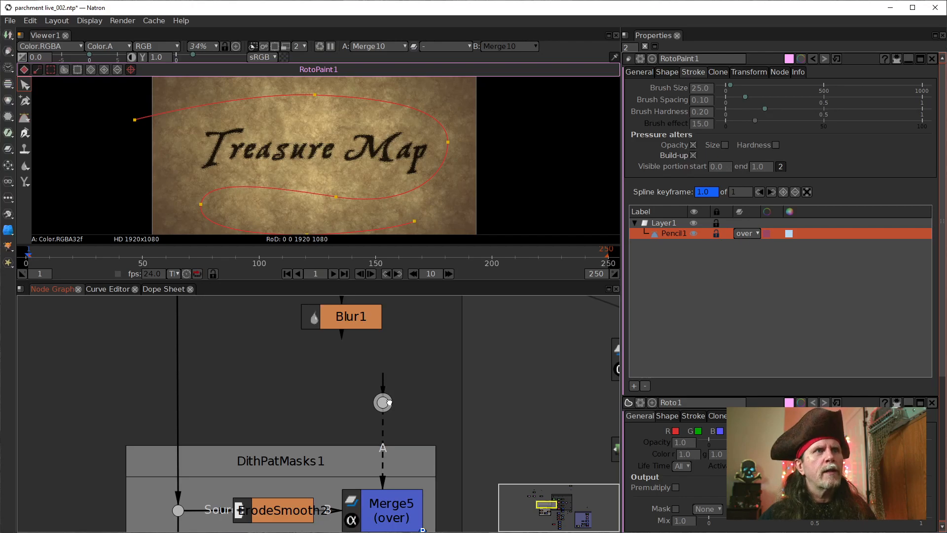
scroll(390, 364, "down", 3)
mouse_move(366, 373)
left_mouse_down()
mouse_move(381, 447)
mouse_move(171, 343)
left_mouse_up()
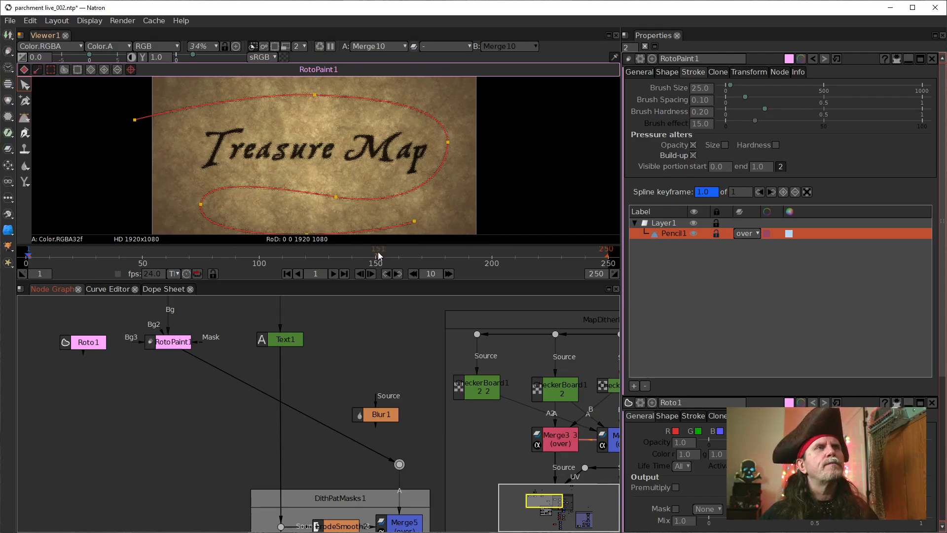
Step: Deselect Pencil1 and hide the viewer overlays to inspect the rendered pencil line below the text up close
scroll(312, 213, "up", 5)
scroll(312, 215, "down", 4)
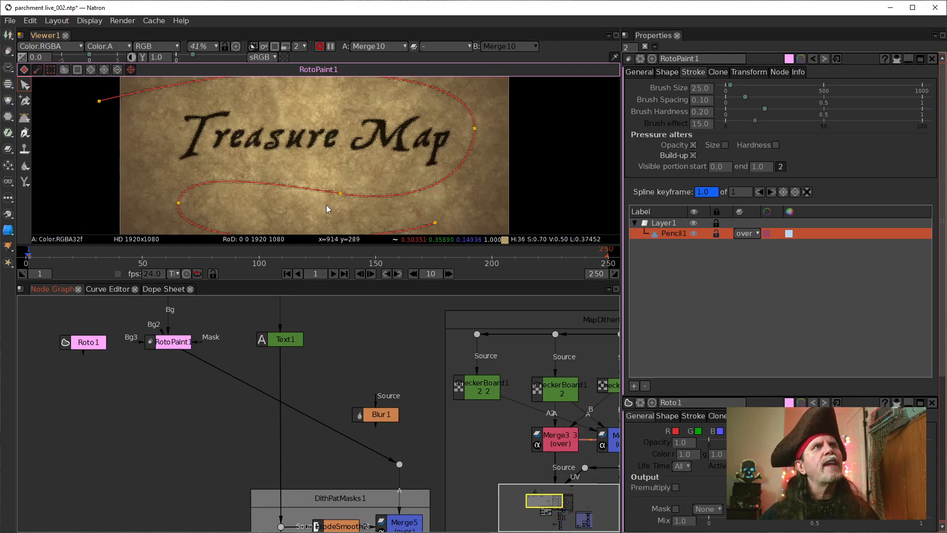
left_click(691, 279)
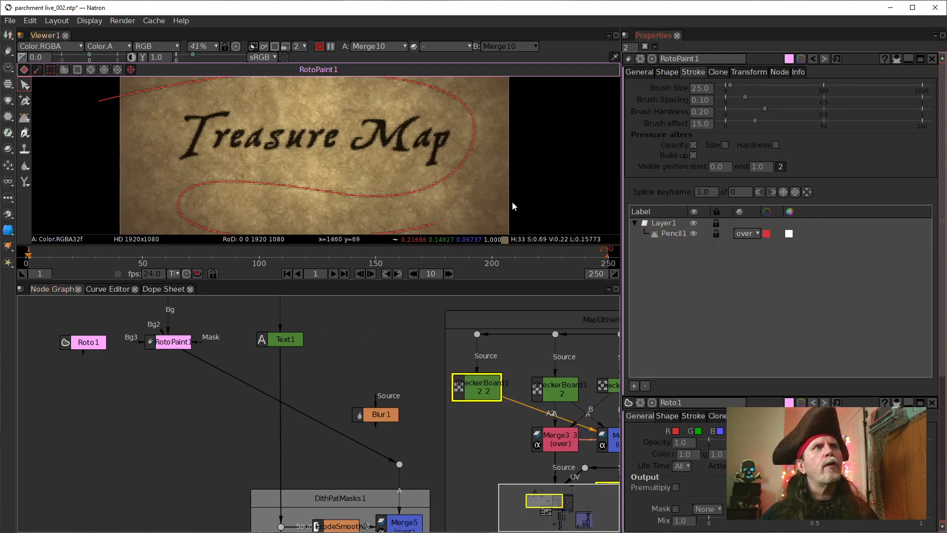
left_click_drag(402, 166, 425, 174)
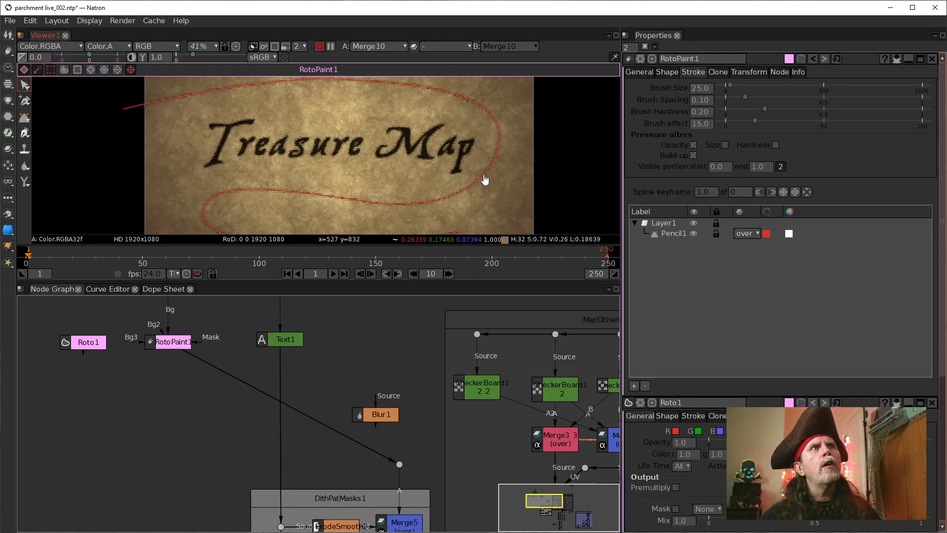
right_click(416, 208)
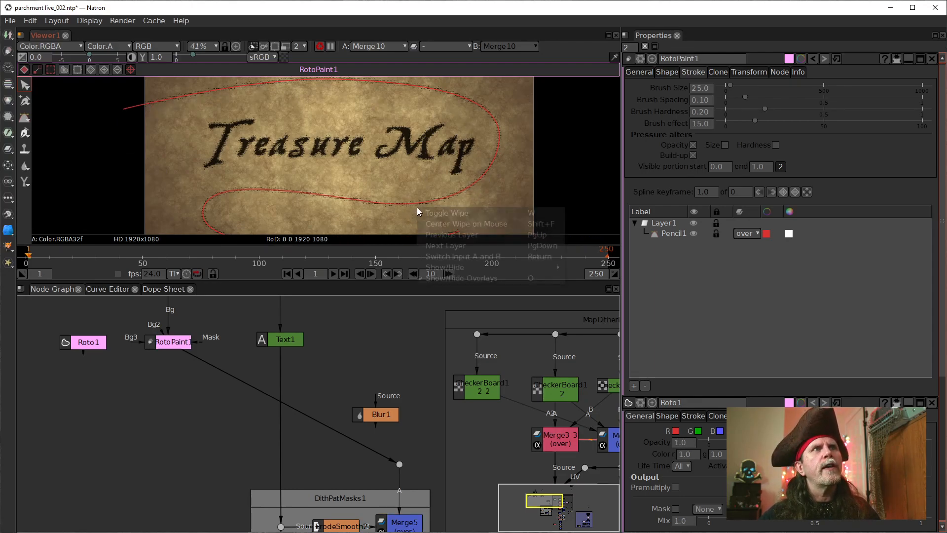
left_click(458, 279)
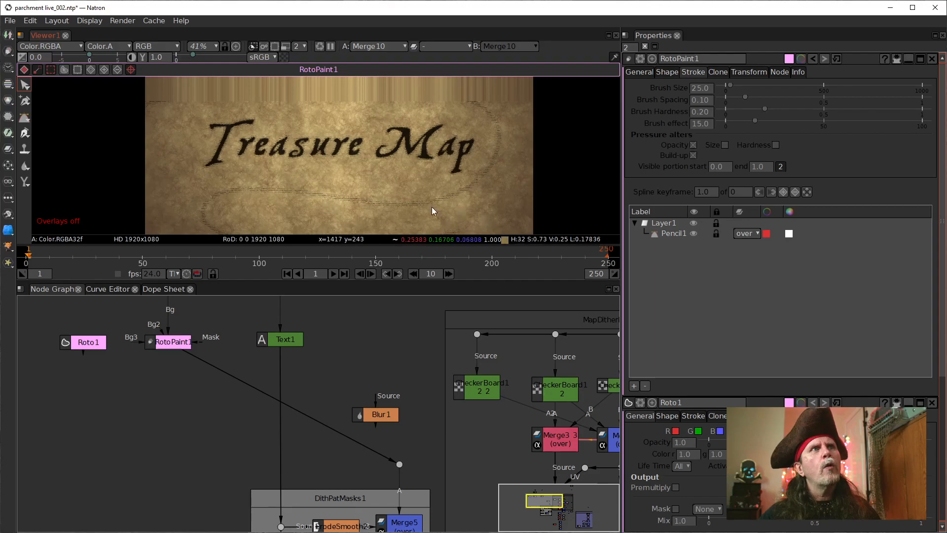
scroll(429, 207, "up", 3)
scroll(428, 206, "up", 2)
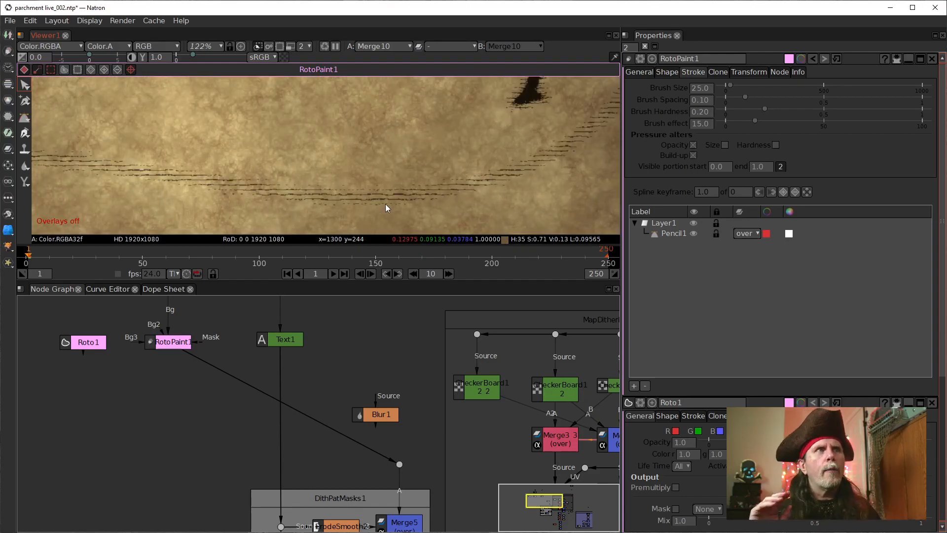
Step: Connect the A input of Merge9 in DithPatMasks1 to the Dot carrying RotoPaint1, and view the whole text and path
left_click_drag(289, 453, 285, 356)
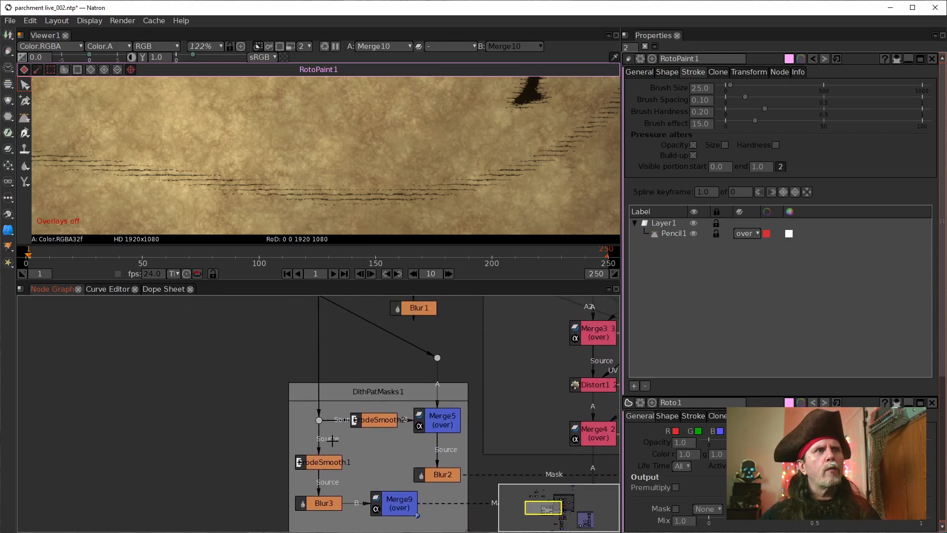
left_click(395, 513)
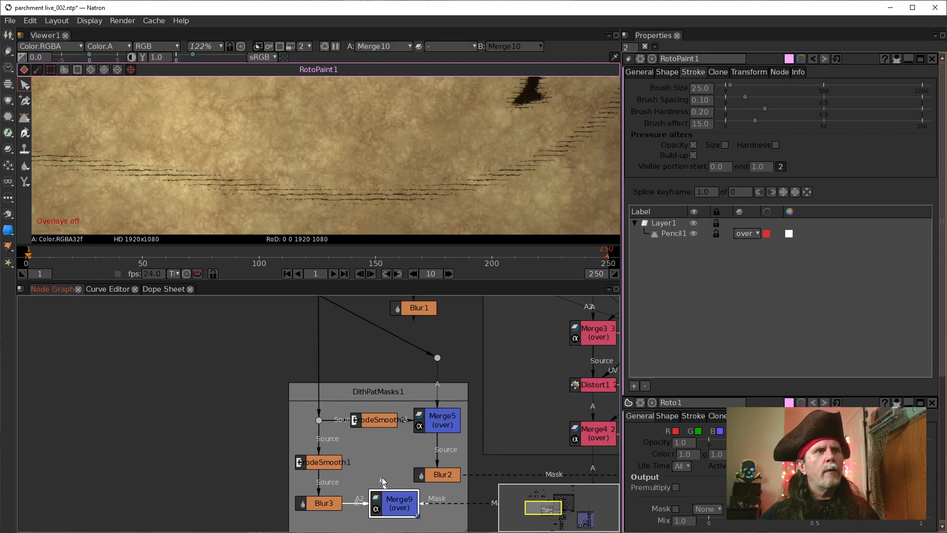
left_click_drag(383, 484, 437, 359)
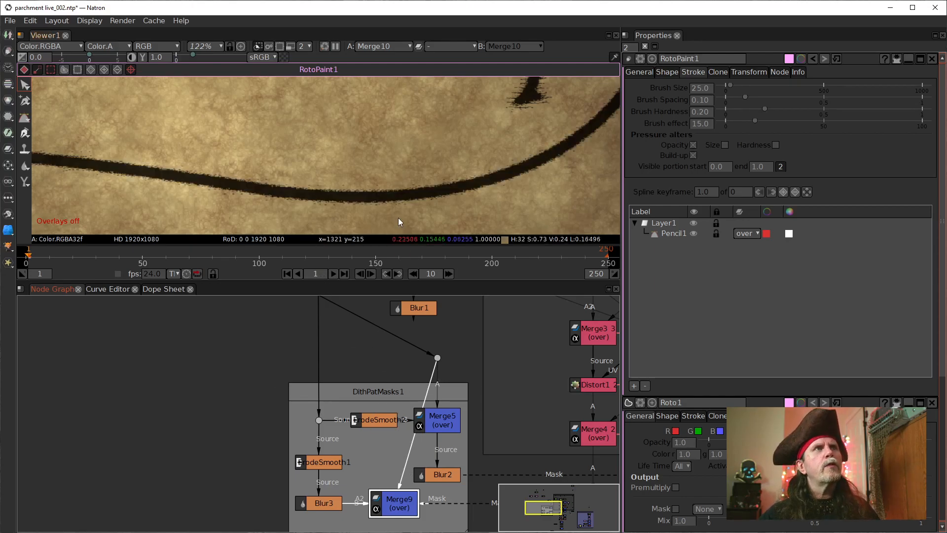
scroll(398, 203, "down", 4)
scroll(354, 199, "down", 6)
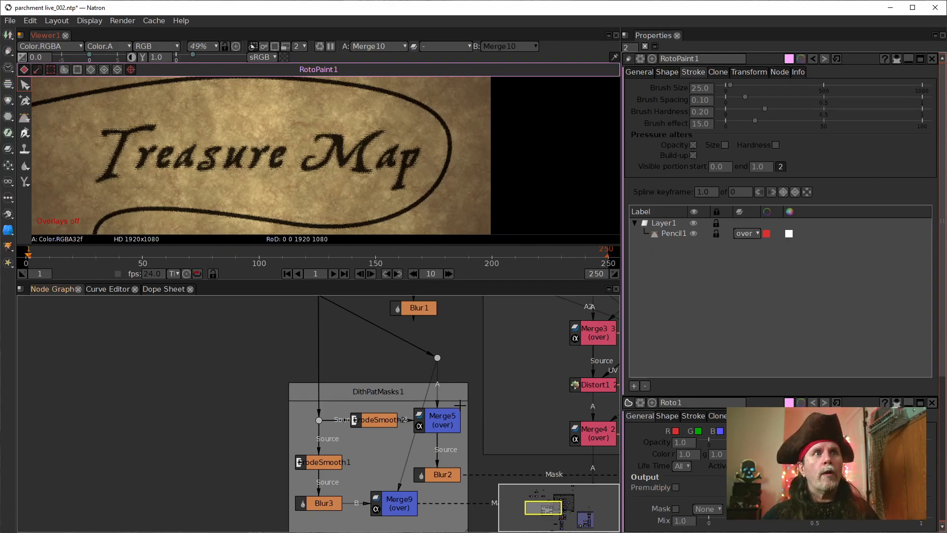
Step: Examine how the erode, blur and merge nodes inside DithPatMasks1 are connected to Text1 and RotoPaint1
left_click_drag(437, 521, 457, 467)
left_click(447, 424)
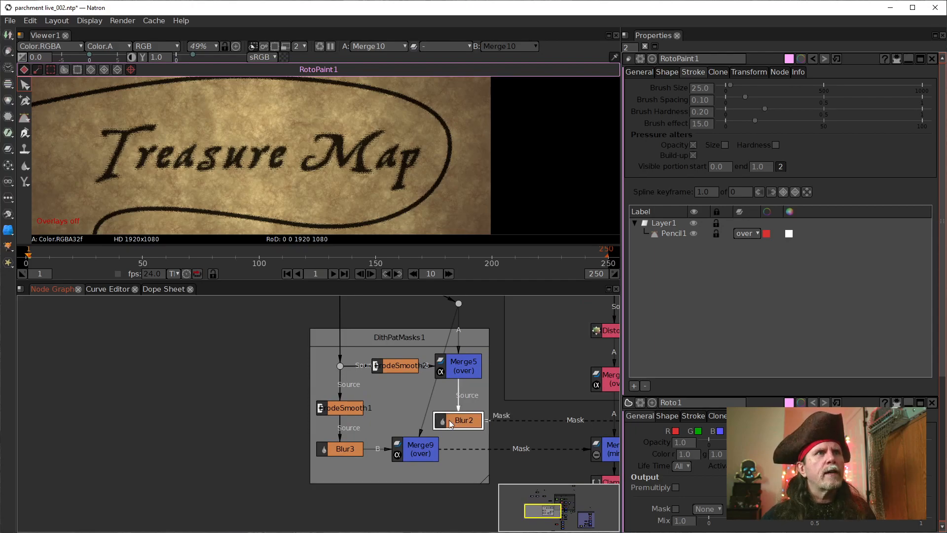
left_click(345, 452)
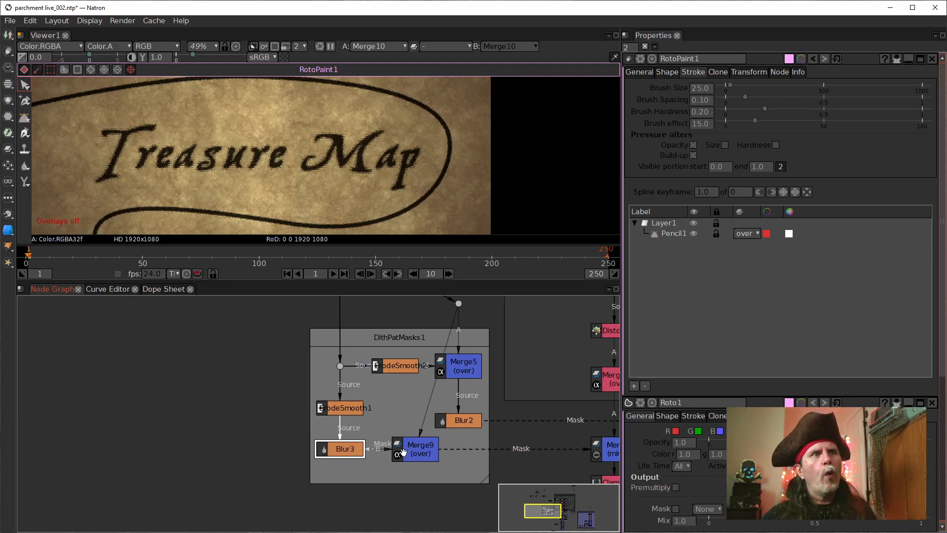
left_click(422, 453)
left_click(459, 420)
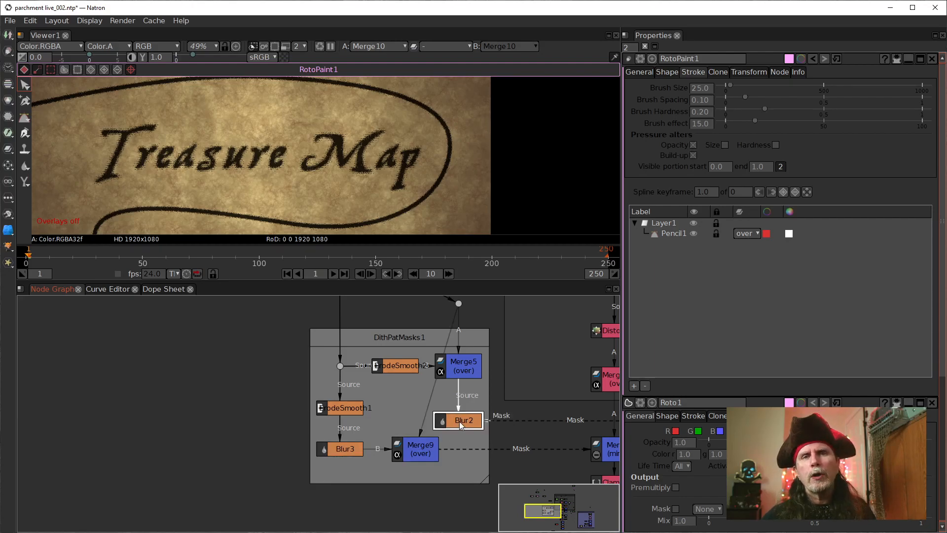
left_click(382, 369)
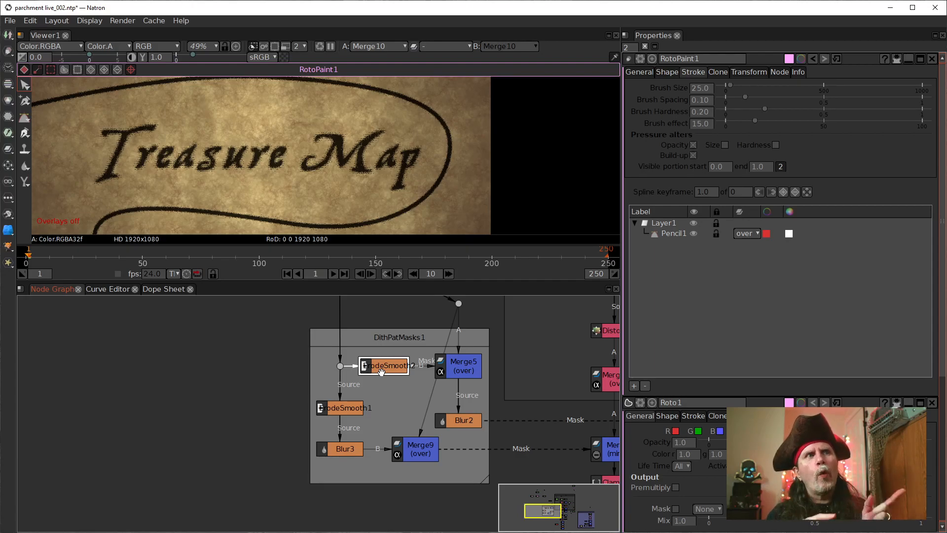
left_click_drag(382, 343, 389, 497)
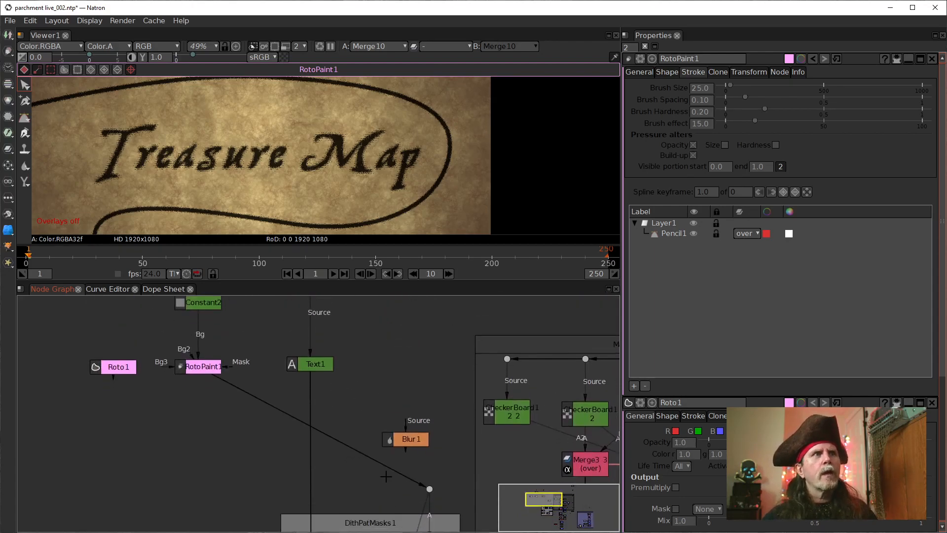
left_click_drag(349, 452, 376, 296)
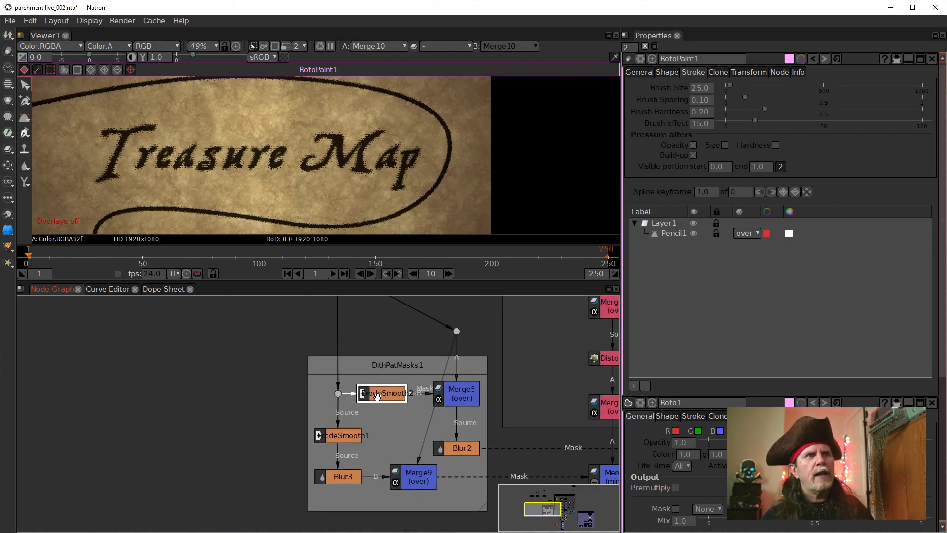
Step: Compare the outputs of ErodeSmooth2, Blur2 and Blur3 in the viewer to see which masks include the pencil path
key("1")
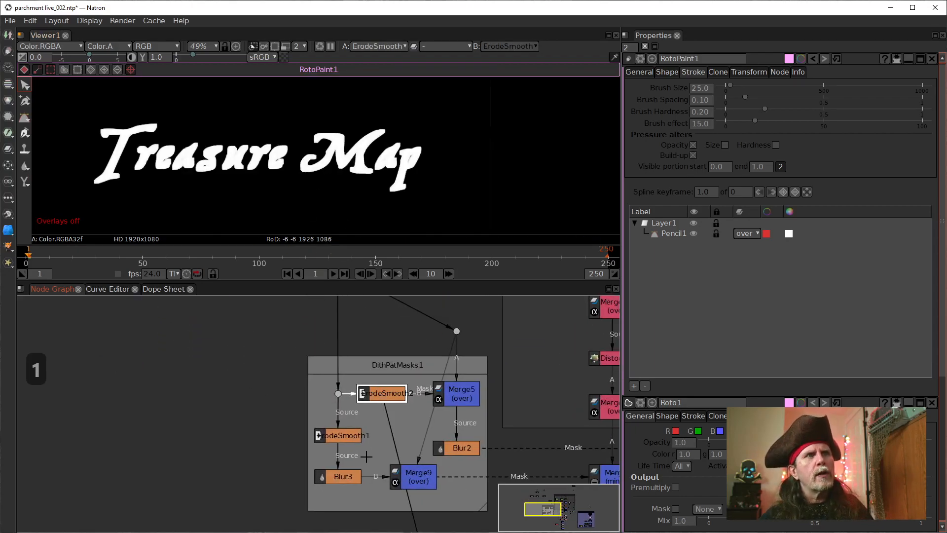
left_click(343, 478)
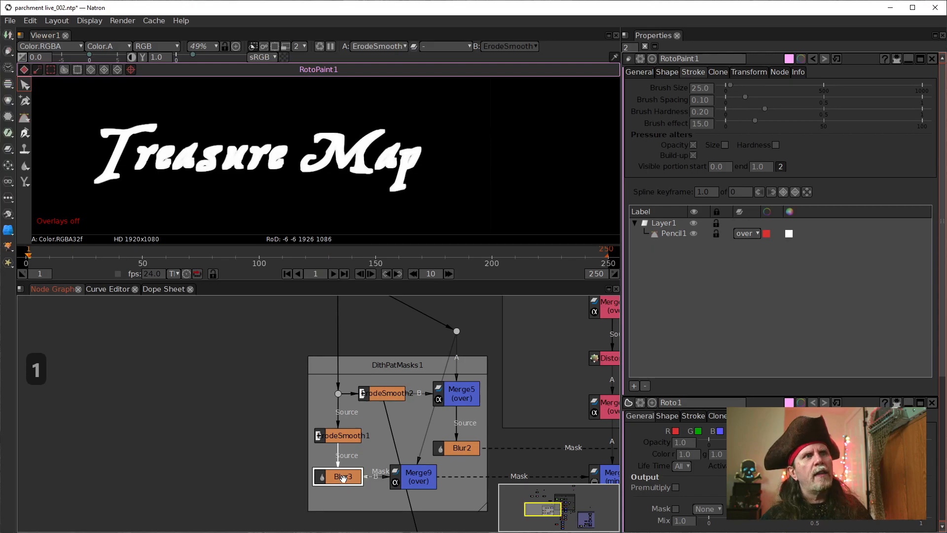
left_click(455, 452)
key("1")
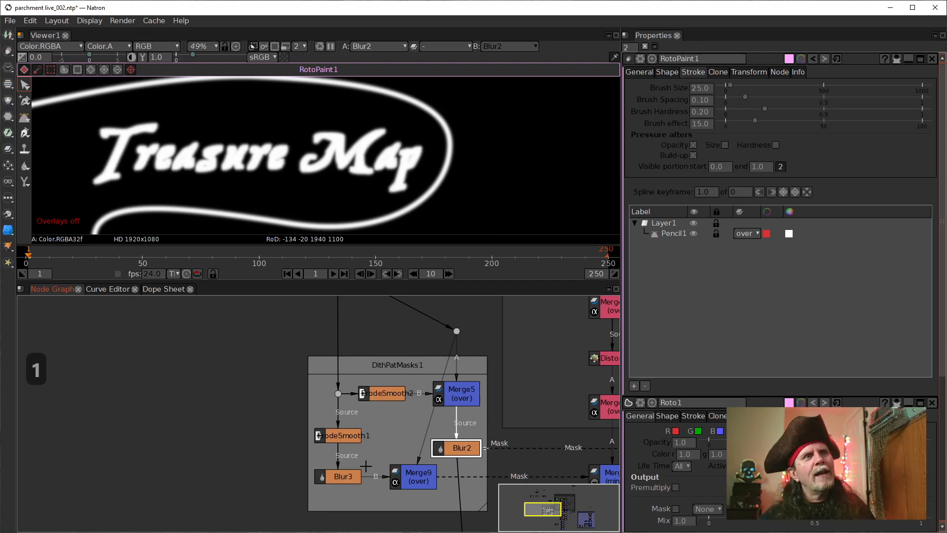
left_click(348, 475)
key("1")
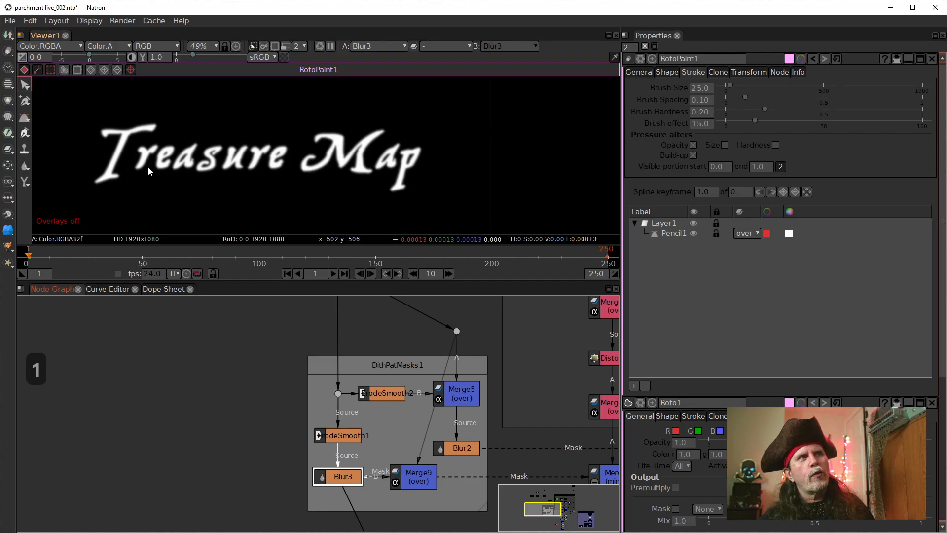
left_click(464, 449)
key("1")
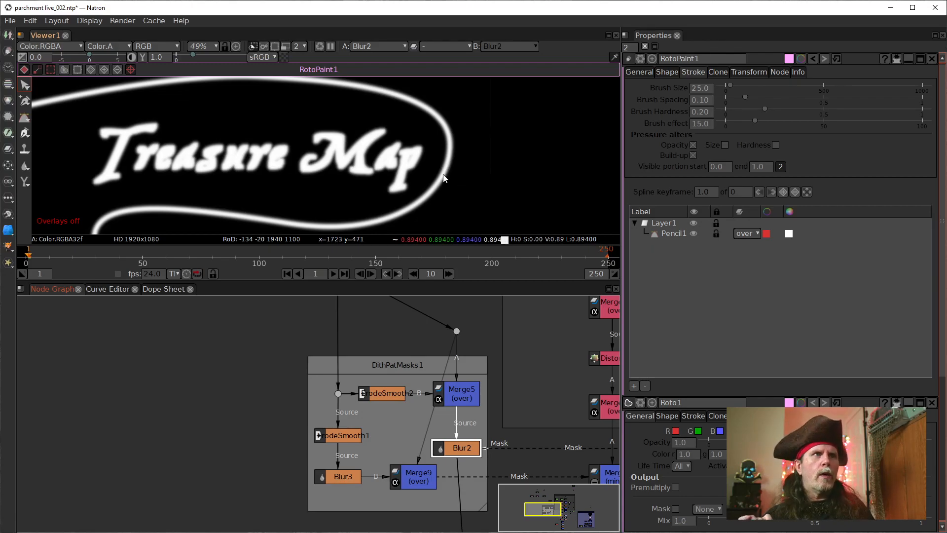
left_click(391, 394)
key("1")
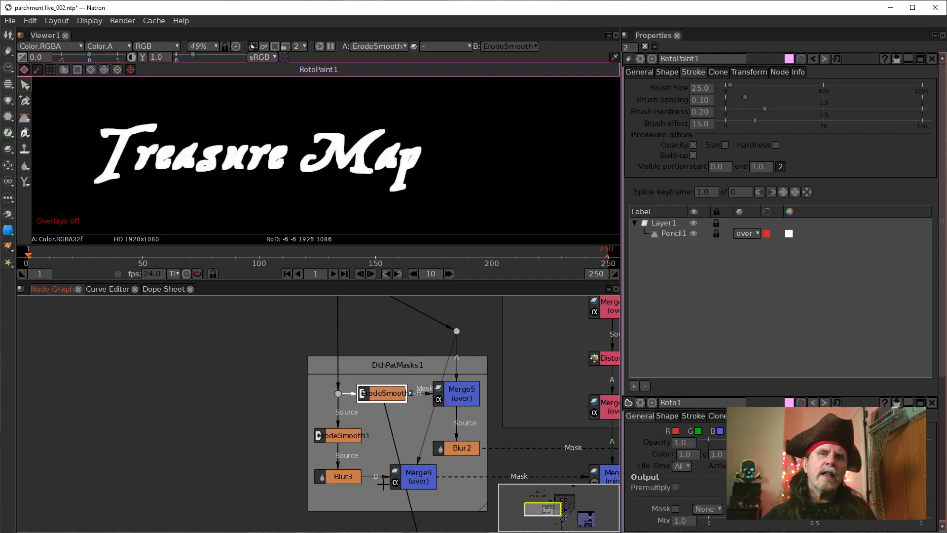
Step: Reconnect the B input of Merge9 to ErodeSmooth1 and place Blur3 between Merge9 and the mask input of Merge8
mouse_move(414, 476)
left_mouse_down()
mouse_move(388, 478)
mouse_move(403, 476)
left_mouse_up()
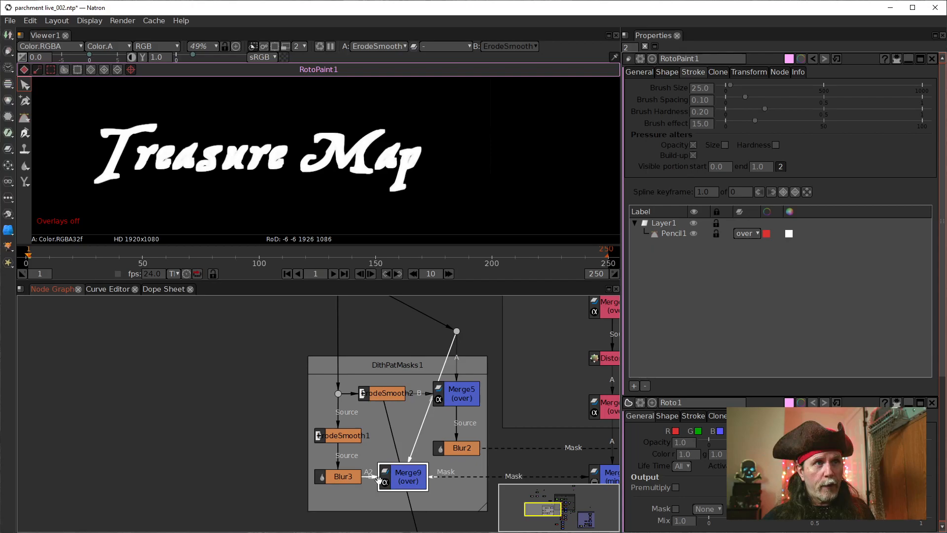
left_click(371, 479)
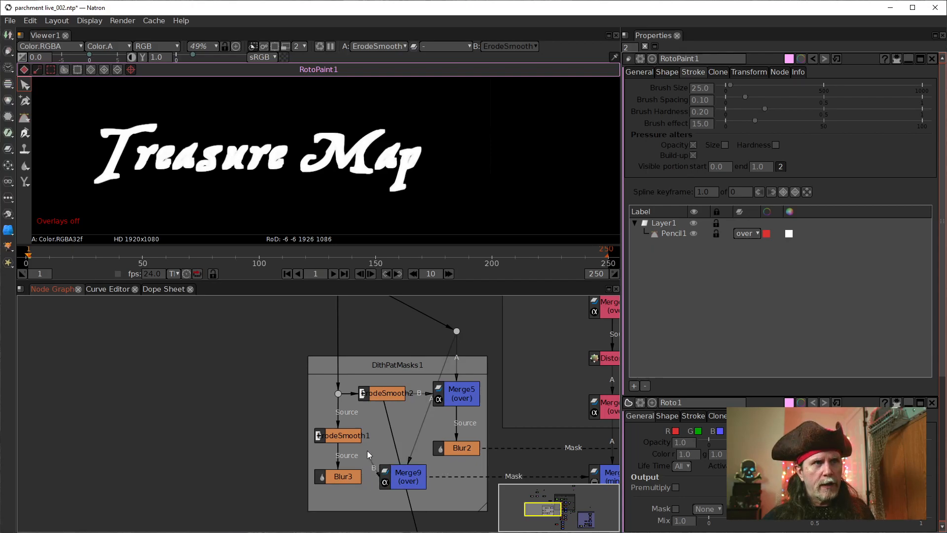
left_click(407, 473)
left_click_drag(406, 473, 389, 473)
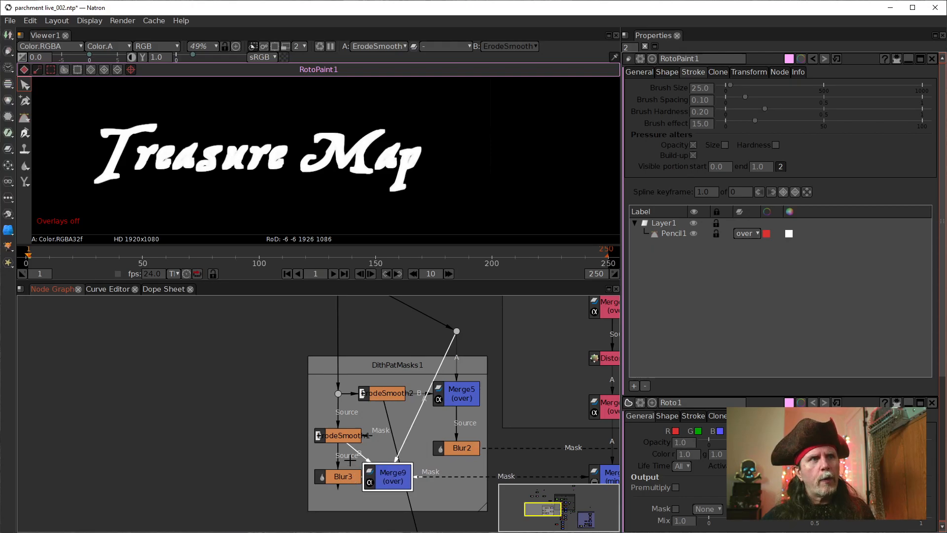
left_click_drag(348, 477, 451, 499)
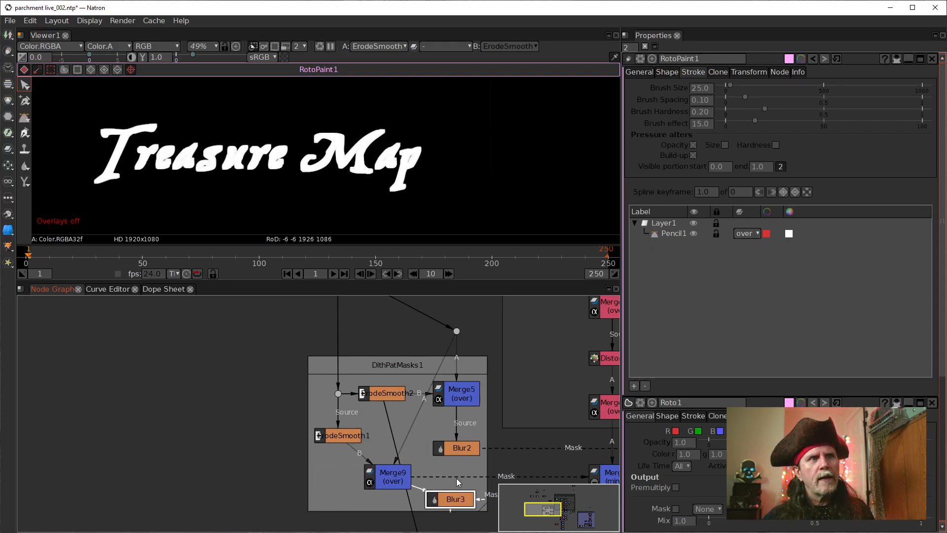
left_click_drag(394, 478, 343, 478)
left_click_drag(455, 499, 425, 485)
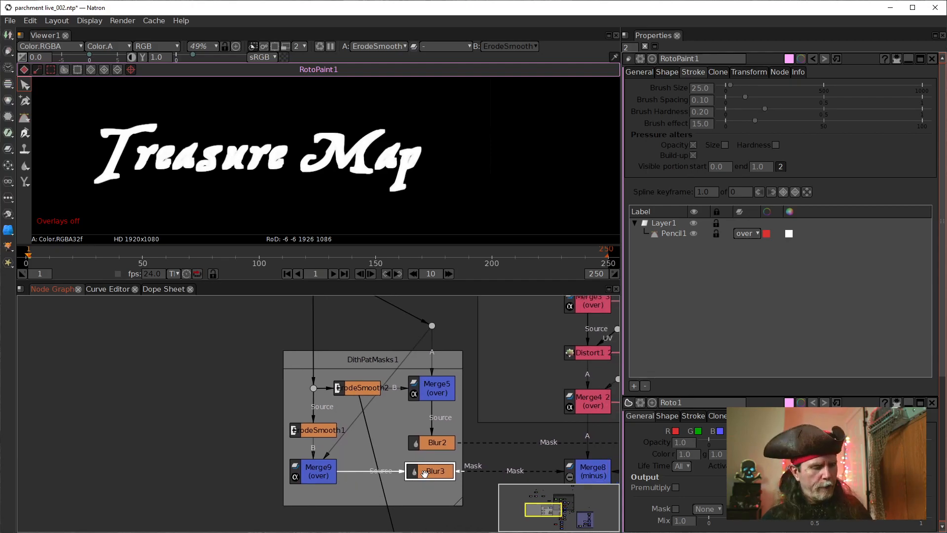
Step: Compare the Blur3 and Blur2 mask outputs in the viewer
key("1")
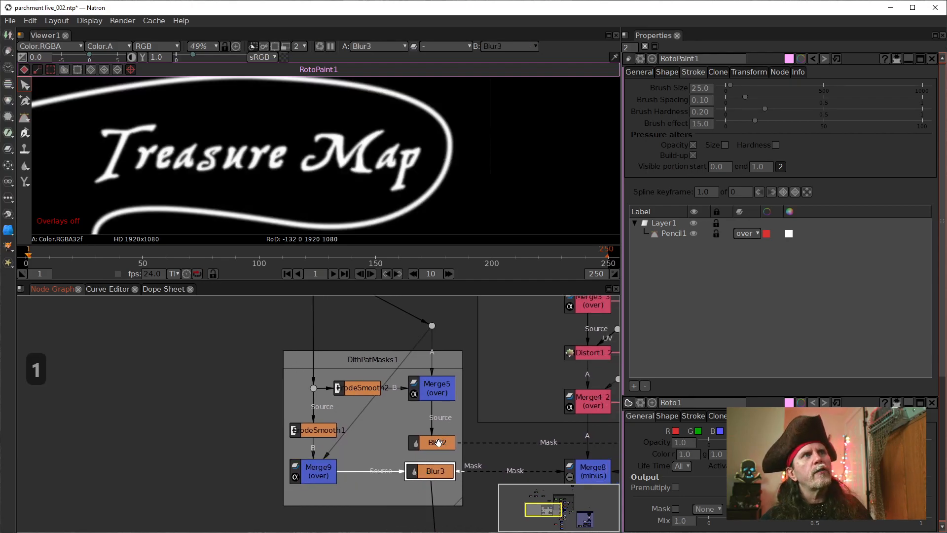
left_click(438, 442)
key("1")
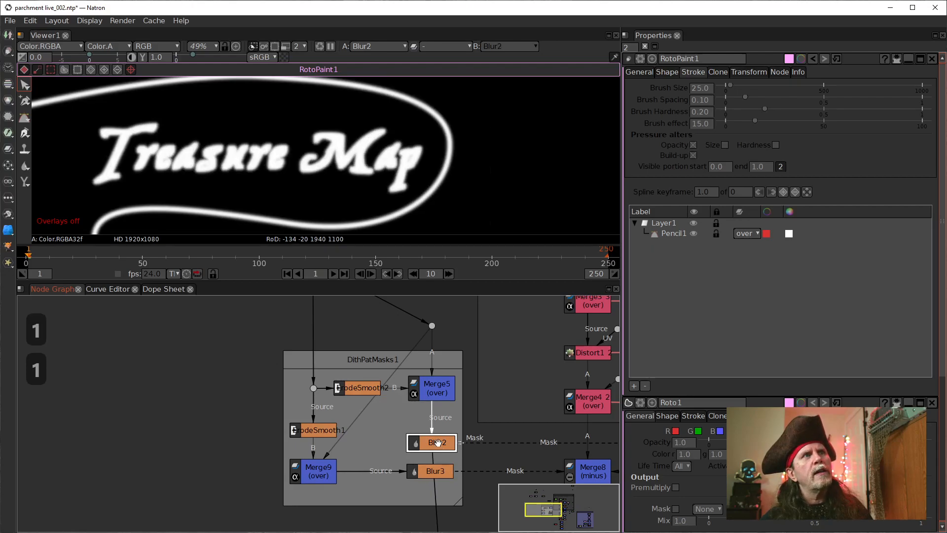
left_click(429, 470)
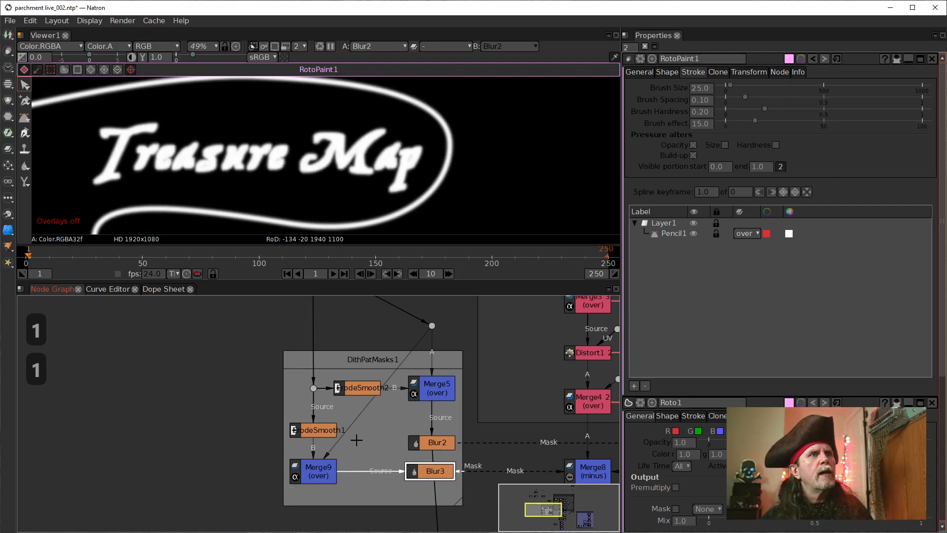
left_click(358, 387)
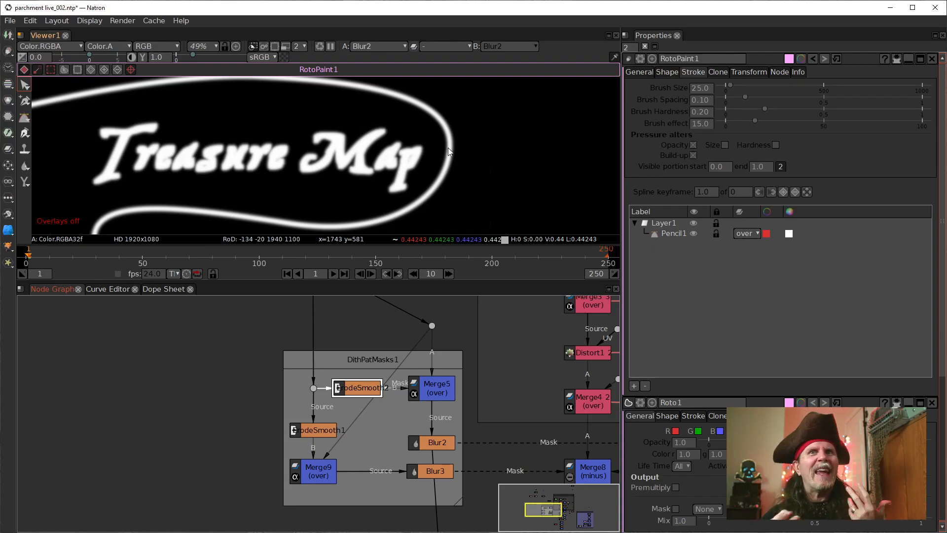
Step: Add a second Dot to the RotoPaint1 connection above Merge5
left_click_drag(366, 342, 420, 402)
scroll(344, 388, "down", 2)
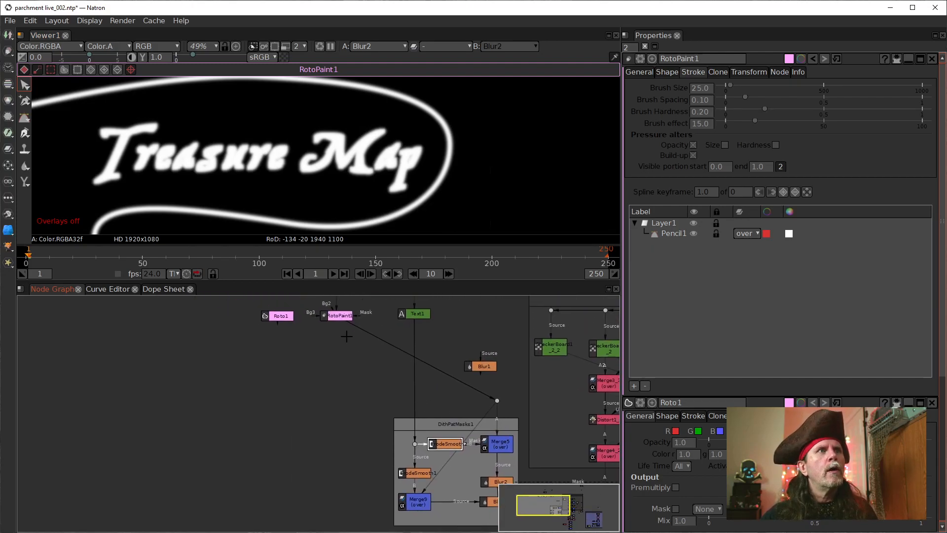
double_click(498, 419)
mouse_move(497, 401)
left_mouse_down()
mouse_move(497, 379)
mouse_move(499, 400)
left_mouse_up()
left_click(497, 409, "ctrl")
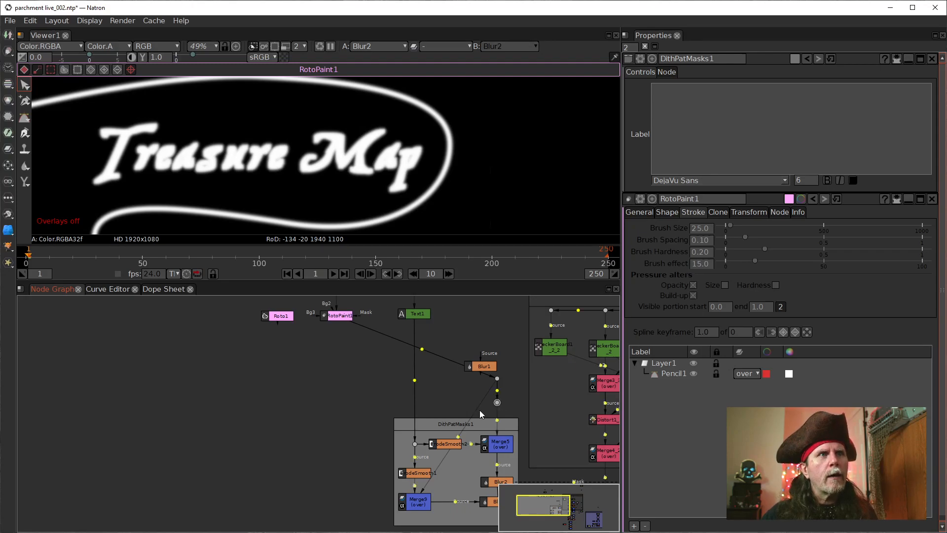
Step: Bend Merge9's A connection around the outside of DithPatMasks1 with two Dots, one level with the upper Dot and one beside Merge9
left_click(458, 434, "ctrl")
left_click_drag(458, 434, 338, 378)
left_click(371, 436, "ctrl")
left_click_drag(371, 436, 339, 500)
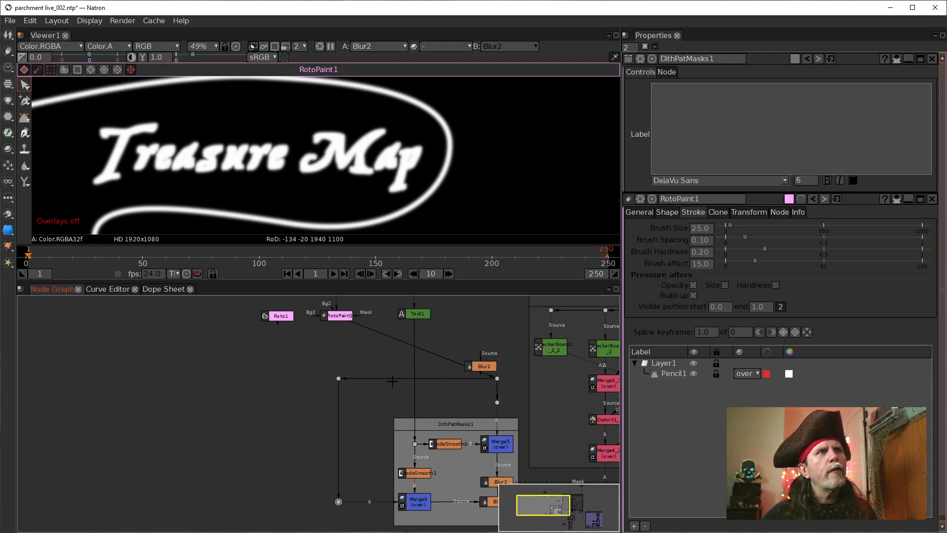
Step: Feed RotoPaint1 straight down into the Dot below it and on to the Dot above Merge5, and delete the redundant second Dot there
left_click_drag(390, 379, 341, 380)
left_click_drag(333, 316, 341, 324)
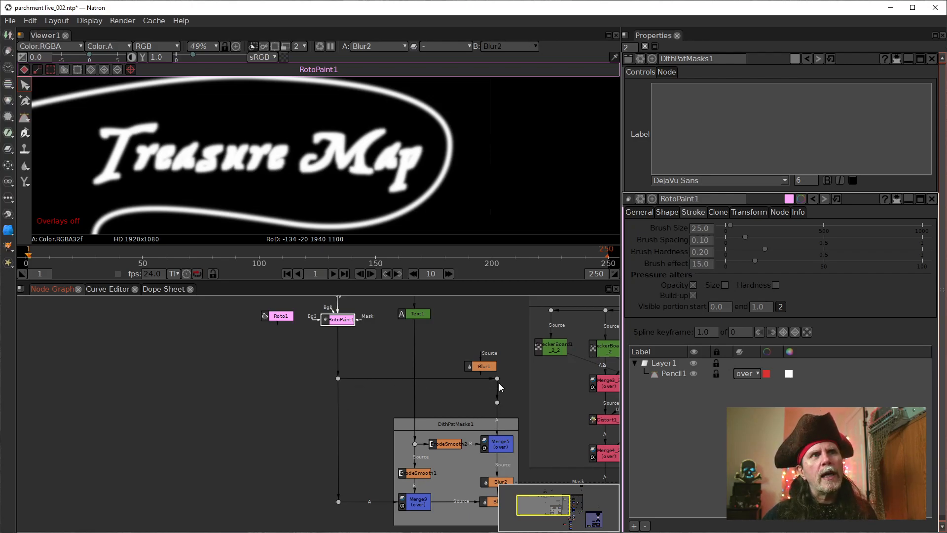
left_click(497, 403)
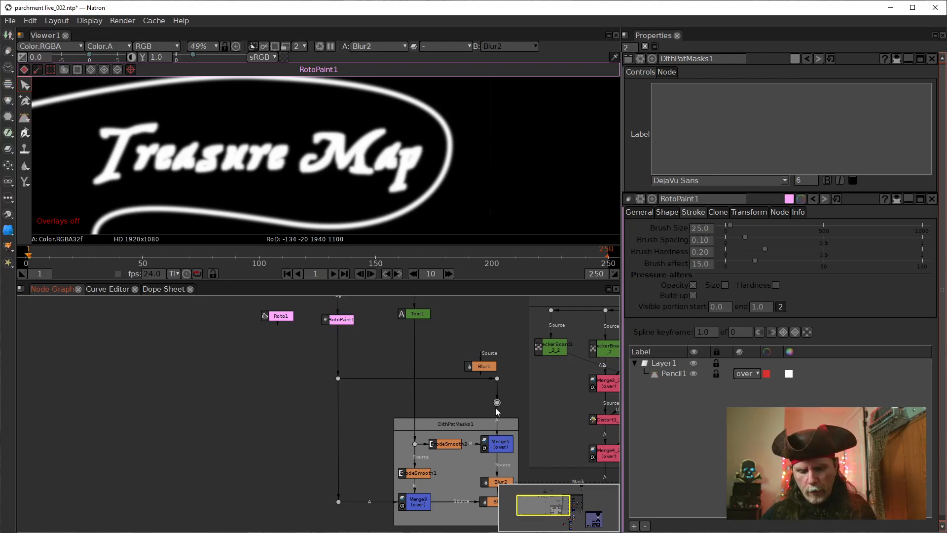
key("Delete")
Step: Move Blur1 up clear of the RotoPaint1 connection and line Text1 up with RotoPaint1
left_click_drag(493, 364, 493, 332)
left_click_drag(474, 408, 414, 381)
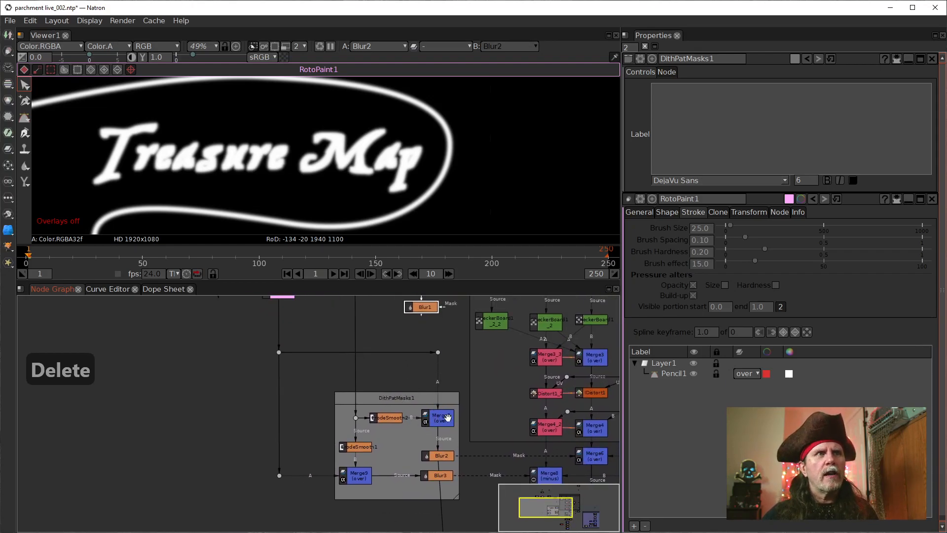
left_click_drag(298, 401, 330, 419)
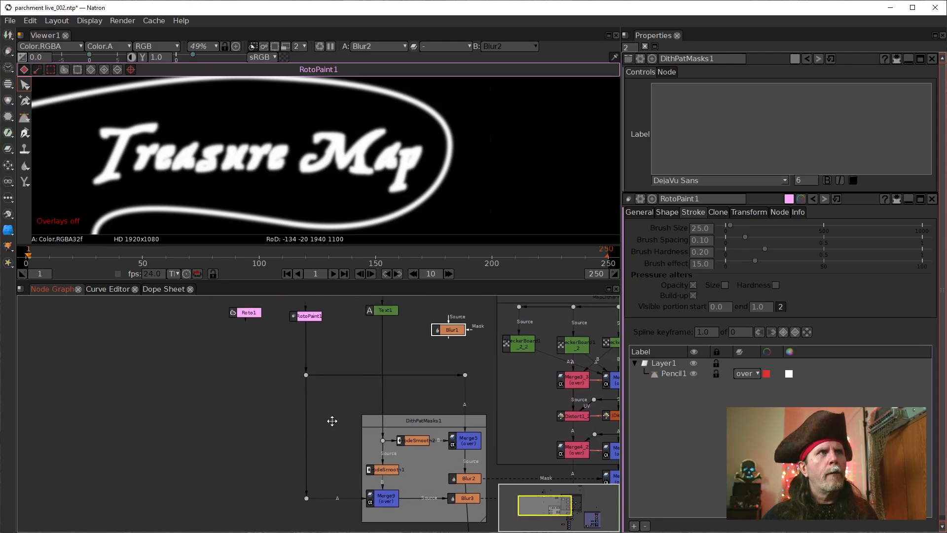
left_click(410, 444)
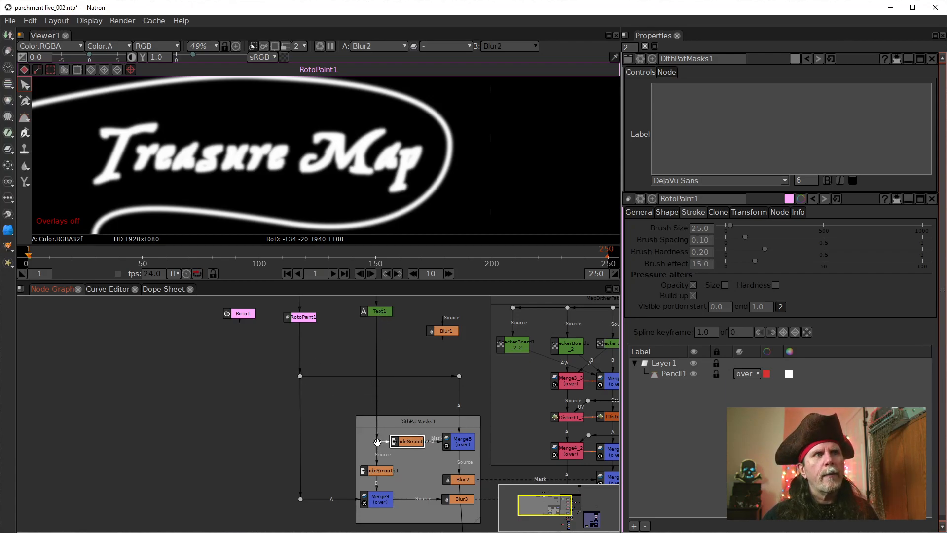
left_click_drag(377, 318, 379, 353)
left_click_drag(413, 409, 448, 397)
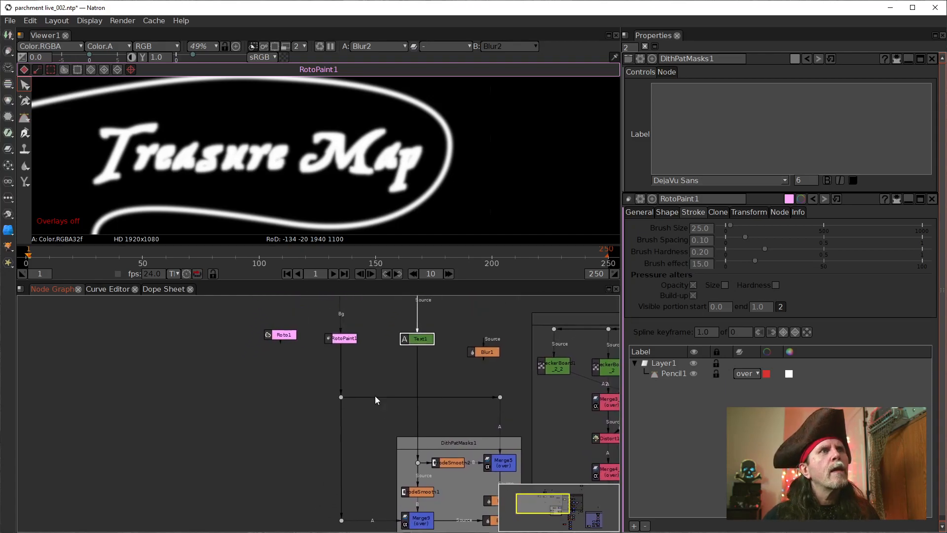
left_click(369, 427)
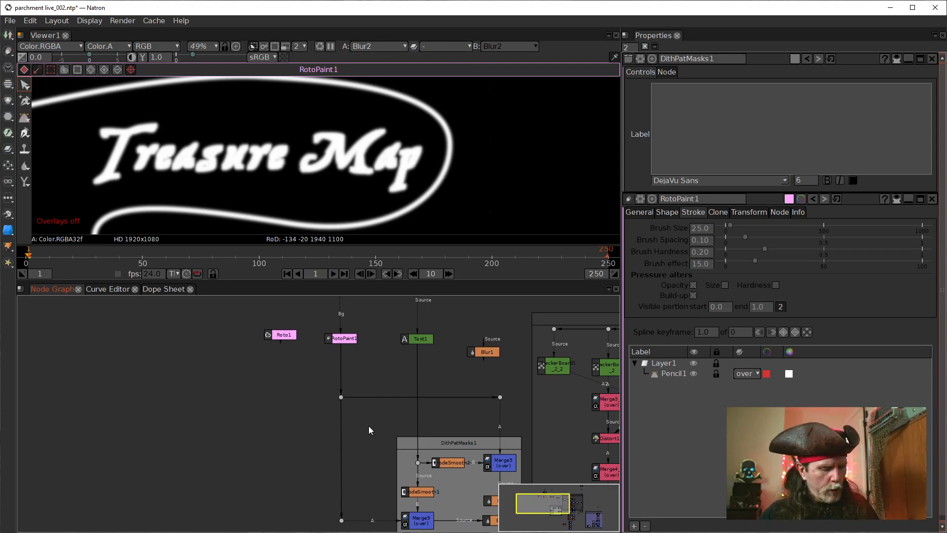
Step: Add an ErodeSmooth node and insert it into the horizontal connection between the upper Dot and the Dot above Merge5
key("Tab")
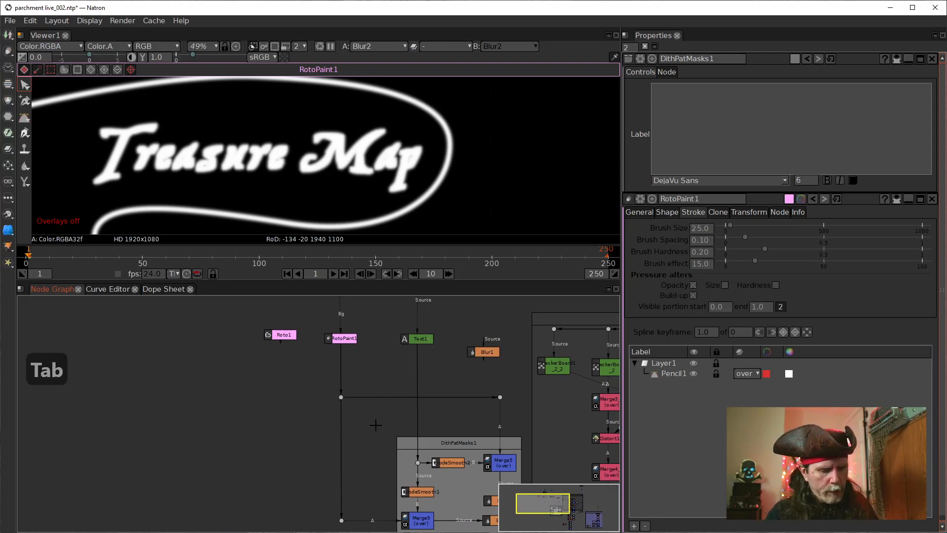
type("erod")
key("Down")
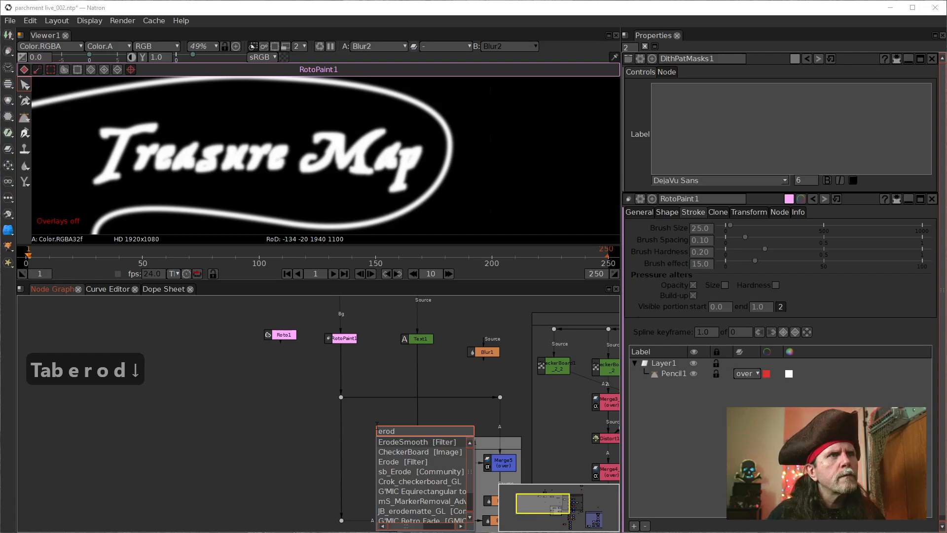
key("Return")
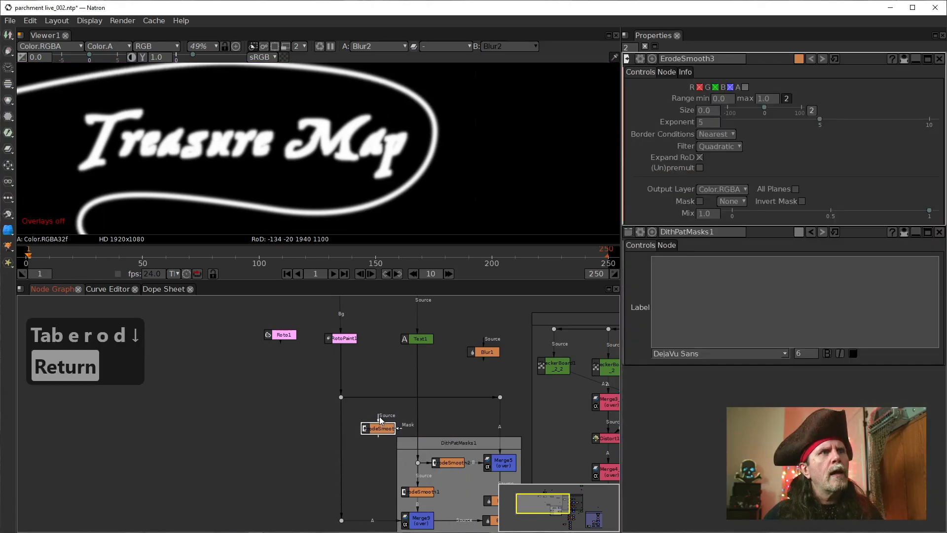
left_click_drag(379, 415, 377, 394)
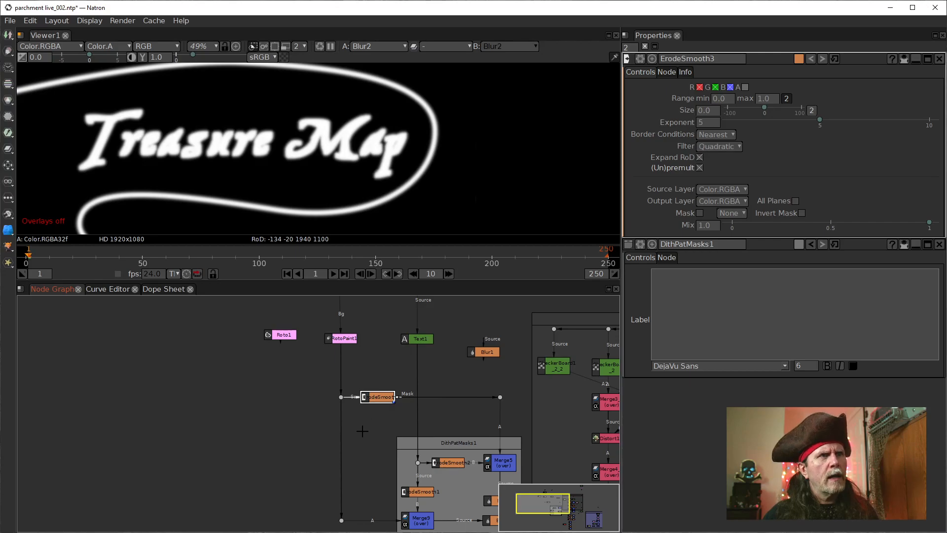
Step: Duplicate the new ErodeSmooth node and insert the copy into the RotoPaint1 connection running down from the upper Dot toward Merge9
key("alt+c")
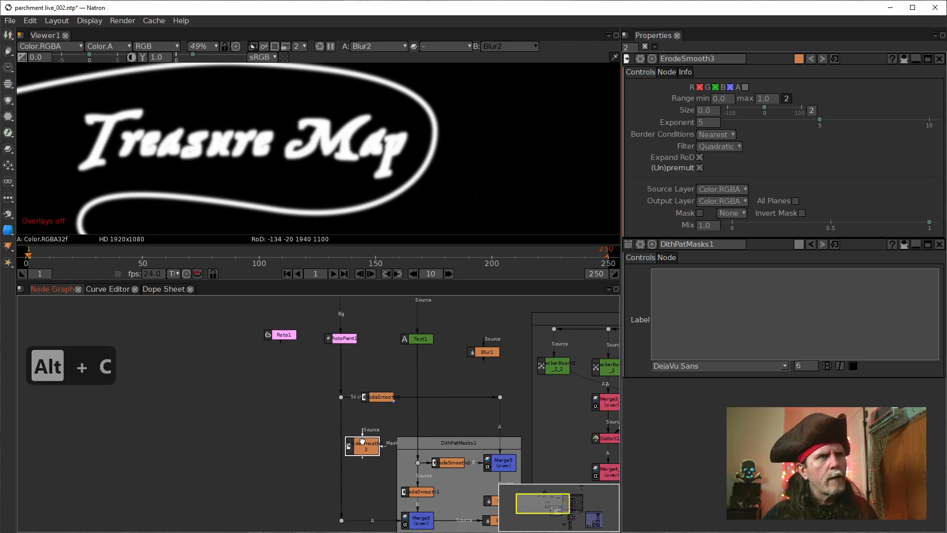
left_click_drag(362, 433, 342, 404)
left_click_drag(341, 399, 340, 397)
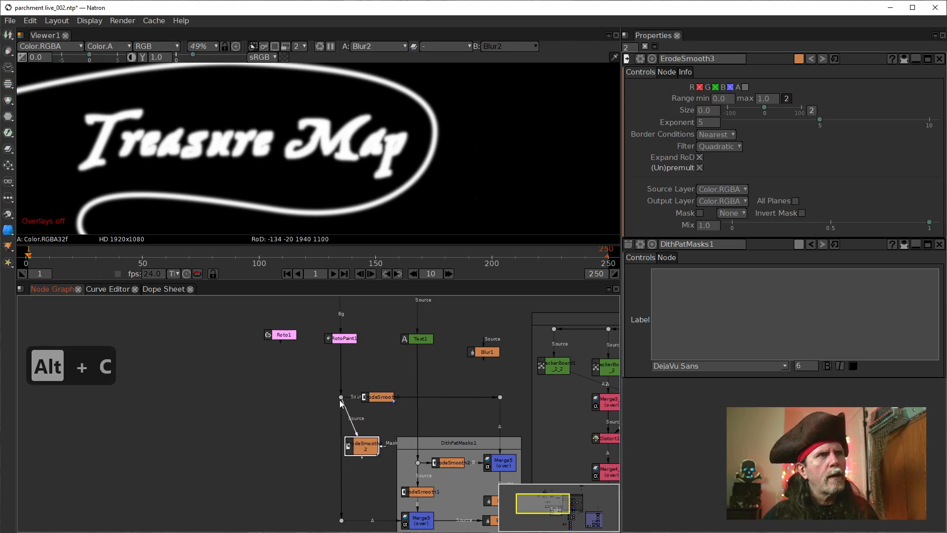
left_click(344, 466)
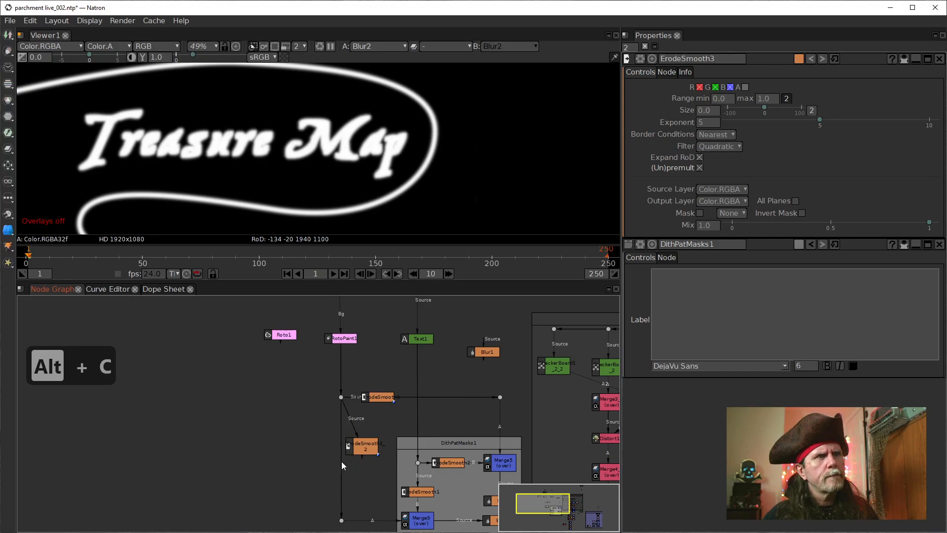
left_click_drag(366, 440, 343, 422)
Step: Compare the channel, range and size settings of ErodeSmooth3 with those of ErodeSmooth2
left_click(378, 398)
scroll(419, 466, "up", 3)
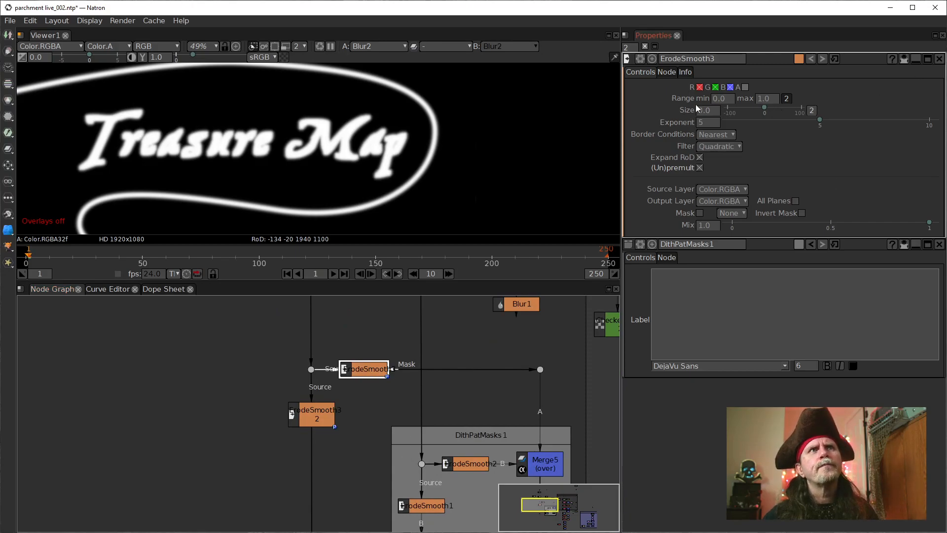
scroll(376, 402, "down", 4)
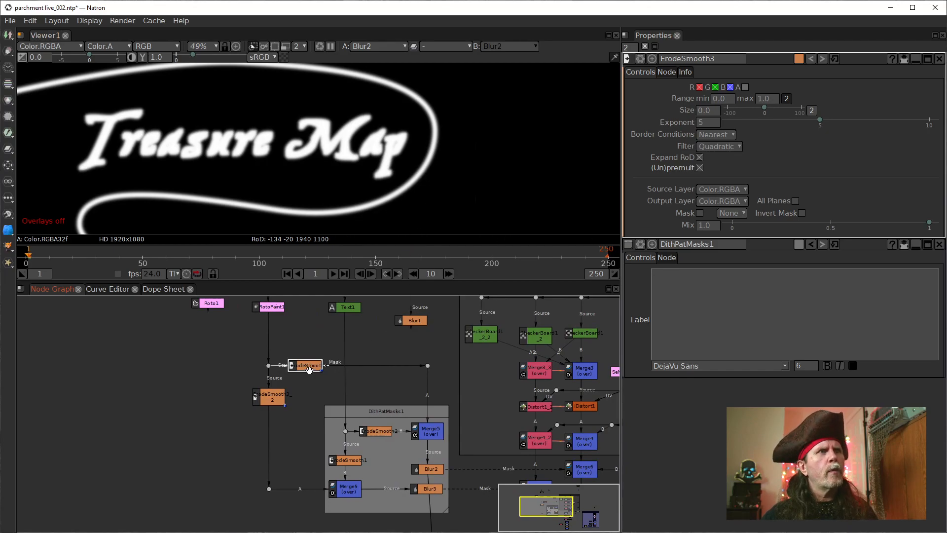
double_click(376, 431)
left_click(706, 113)
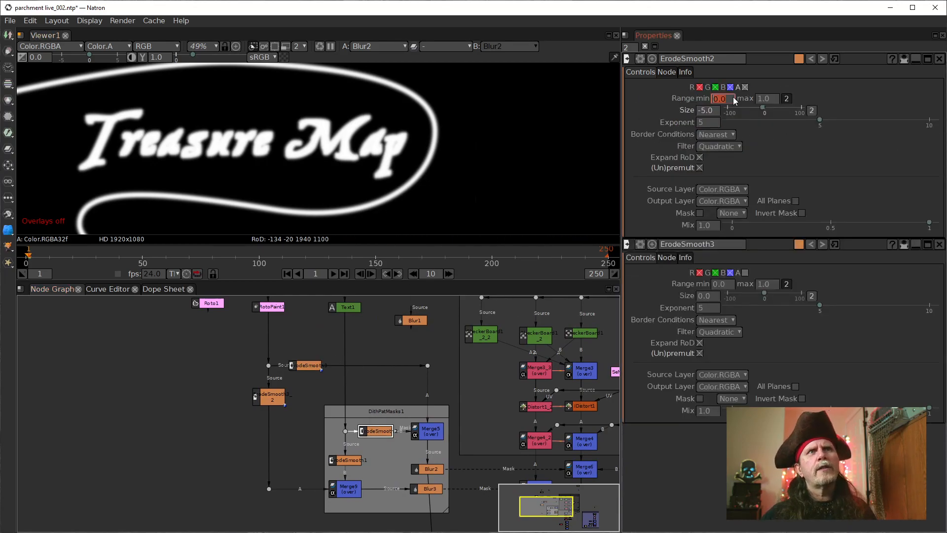
double_click(304, 366)
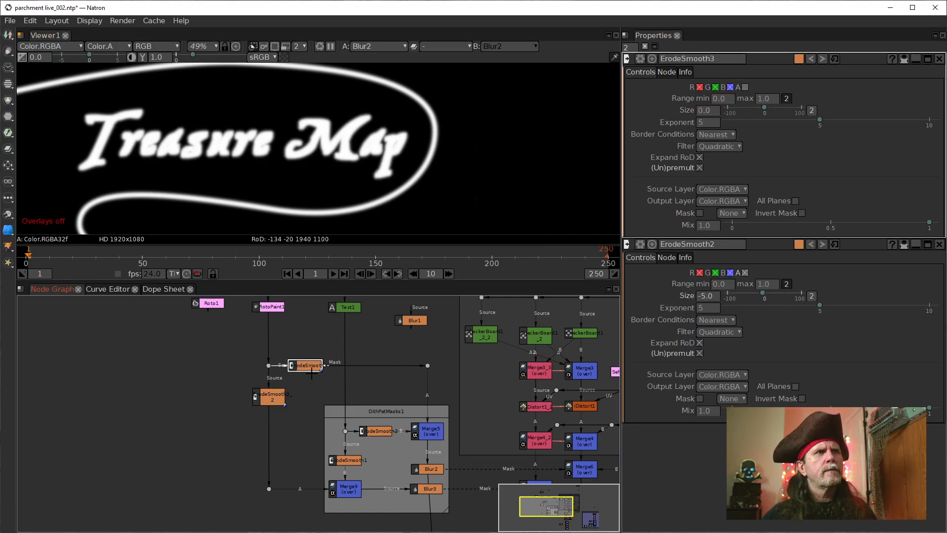
double_click(377, 435)
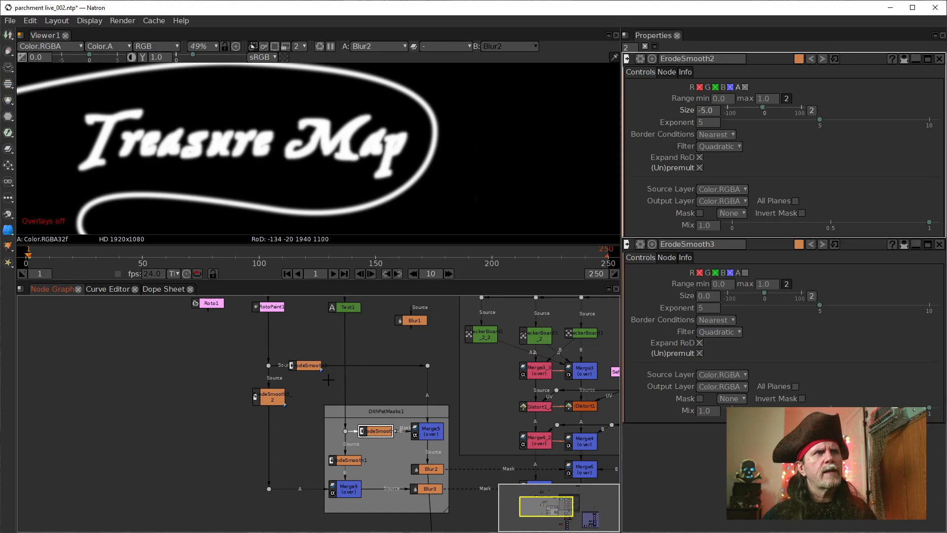
double_click(310, 367)
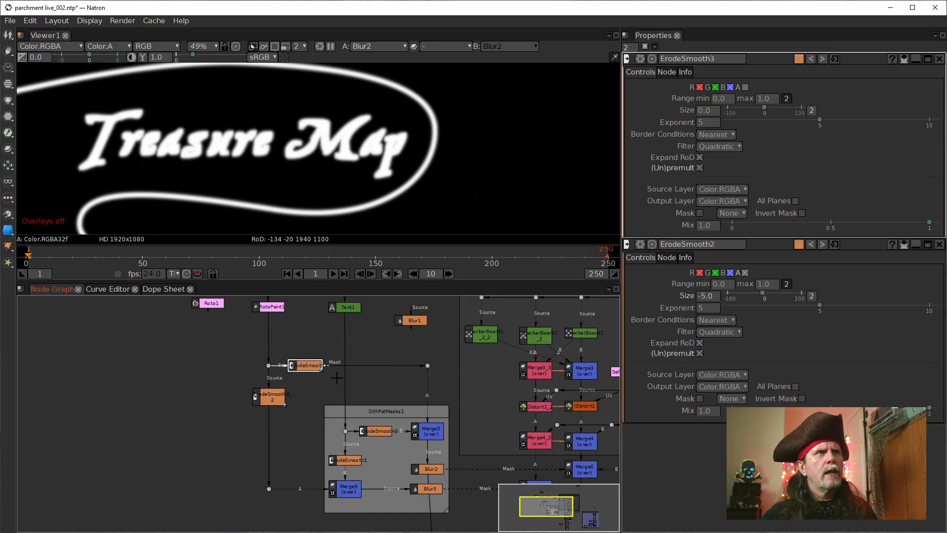
scroll(391, 487, "down", 1)
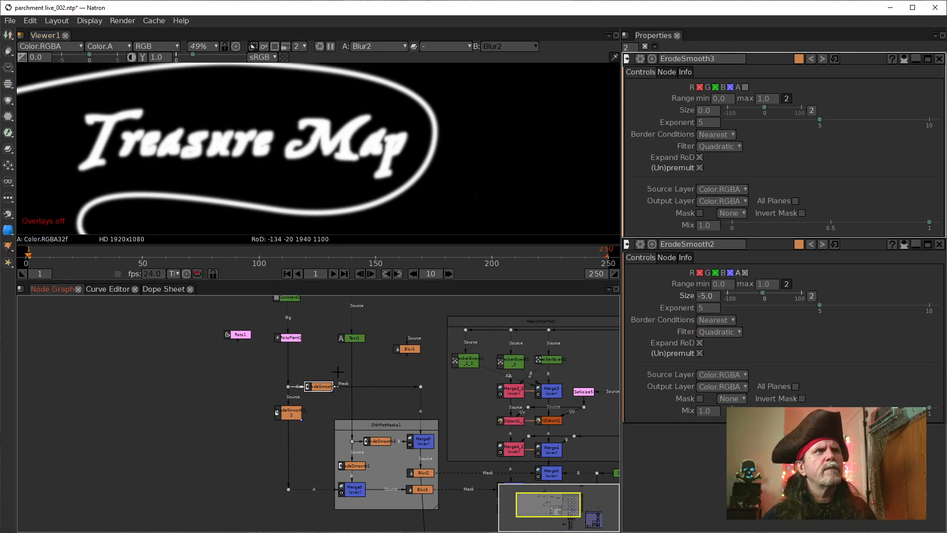
double_click(377, 441)
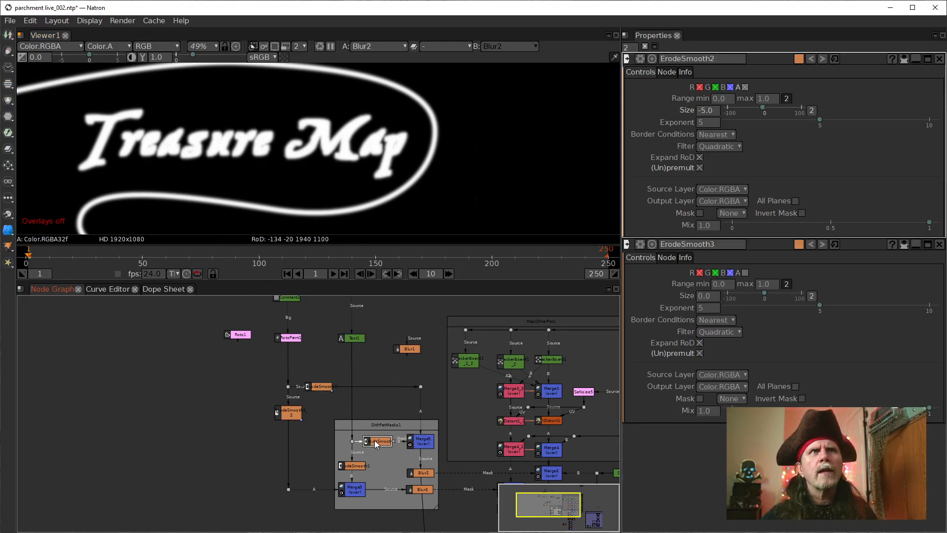
double_click(320, 386)
Step: View the Clamp2 output and the Merge10 parchment composite, examining the edges of the path and lettering up close
left_click_drag(458, 515, 259, 416)
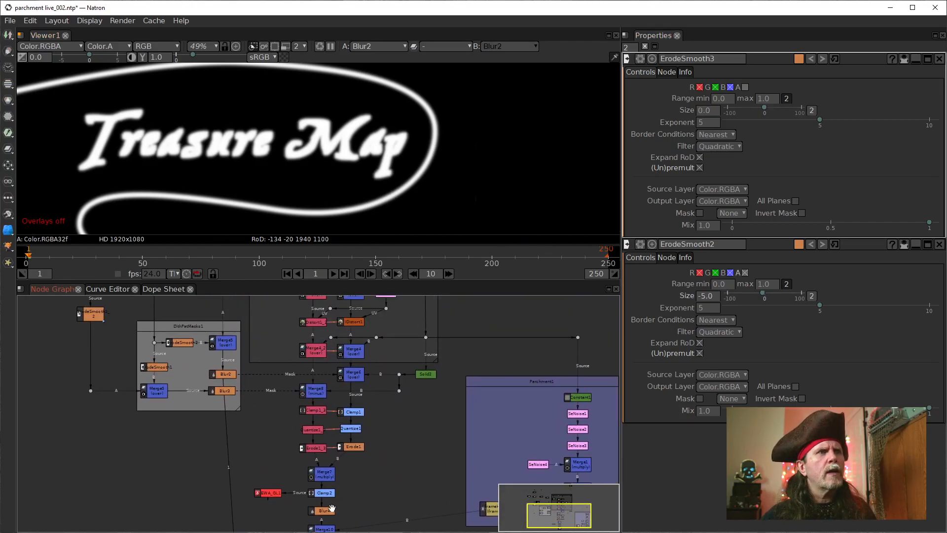
left_click_drag(321, 508, 354, 433)
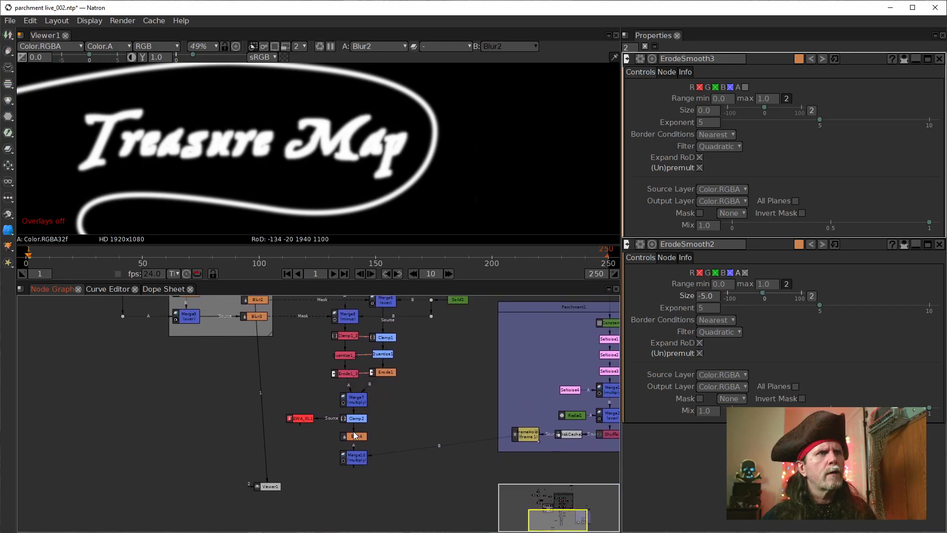
left_click(354, 419)
key("1")
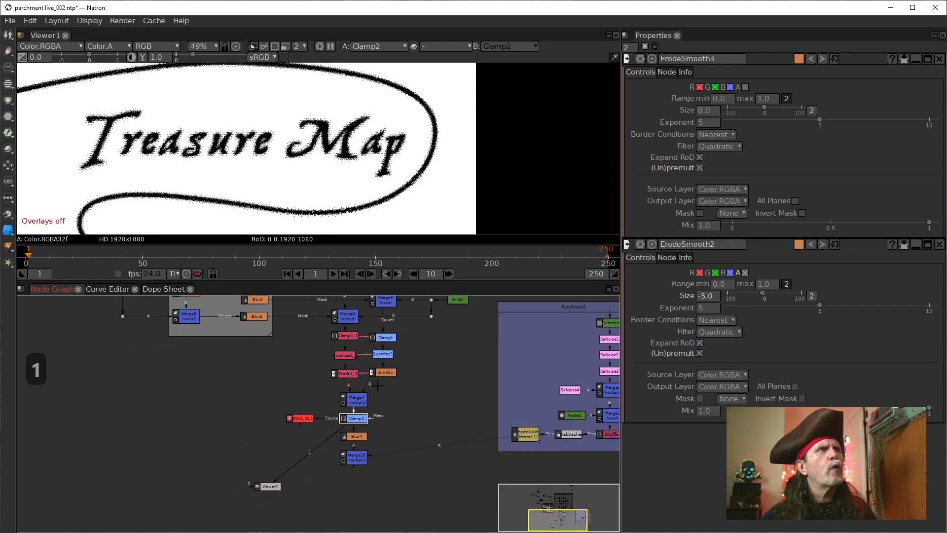
left_click(354, 457)
key("1")
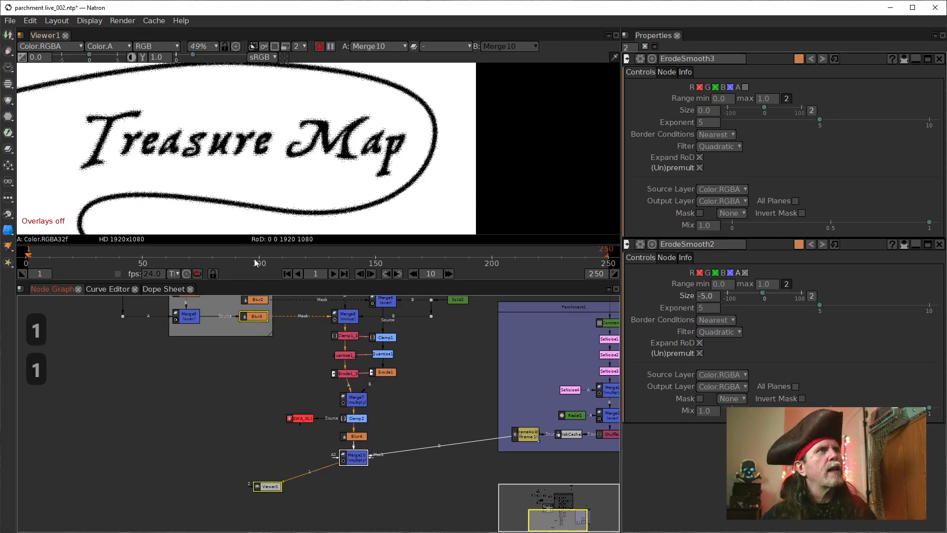
scroll(297, 158, "up", 8)
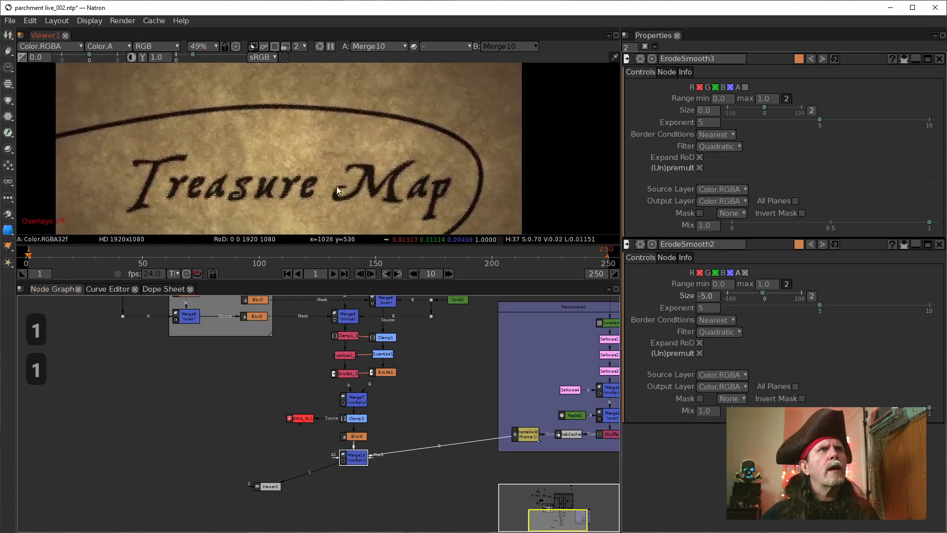
left_click_drag(436, 121, 359, 177)
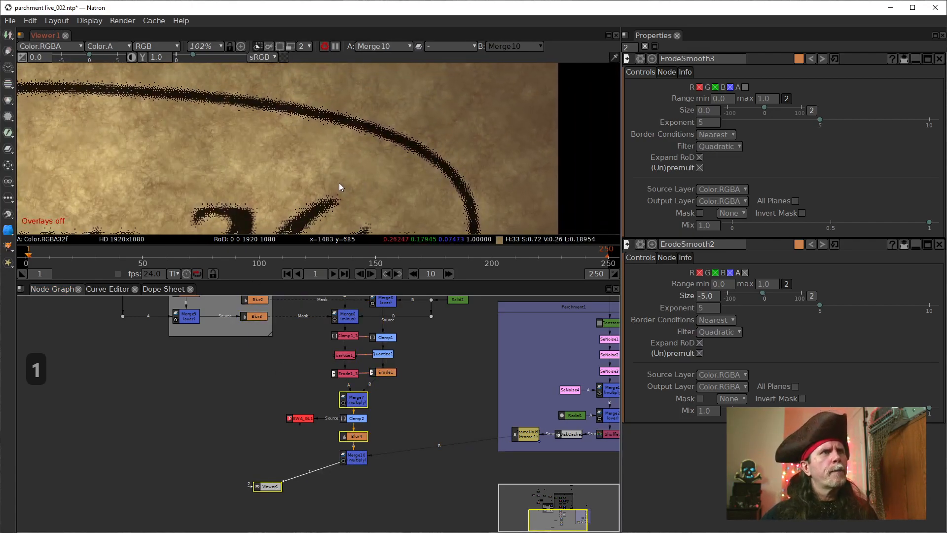
left_click_drag(364, 130, 339, 132)
Step: Open the properties of Merge9 and Merge5 inside the DithPatMasks1 backdrop
left_click_drag(279, 358, 277, 472)
left_click_drag(230, 348, 345, 393)
left_click(304, 474)
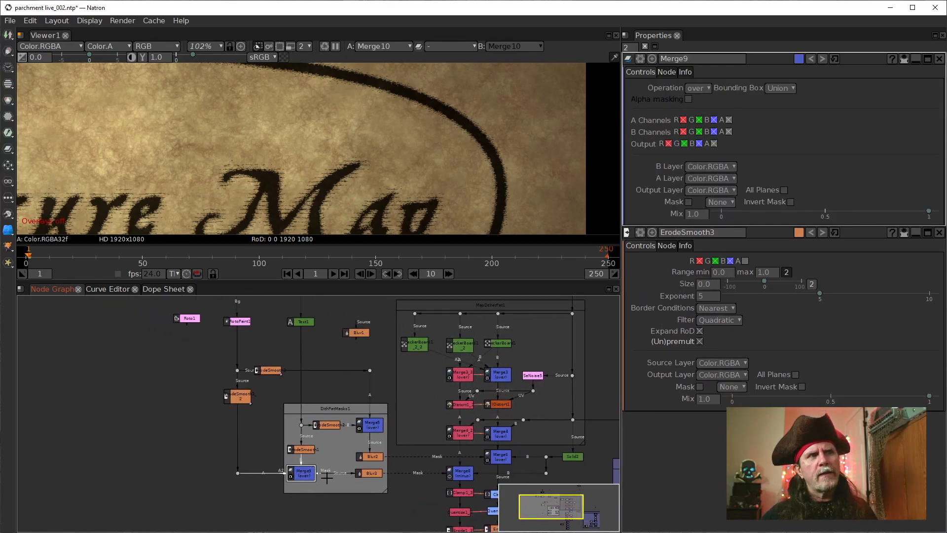
scroll(325, 481, "up", 4)
left_click_drag(331, 488, 305, 440)
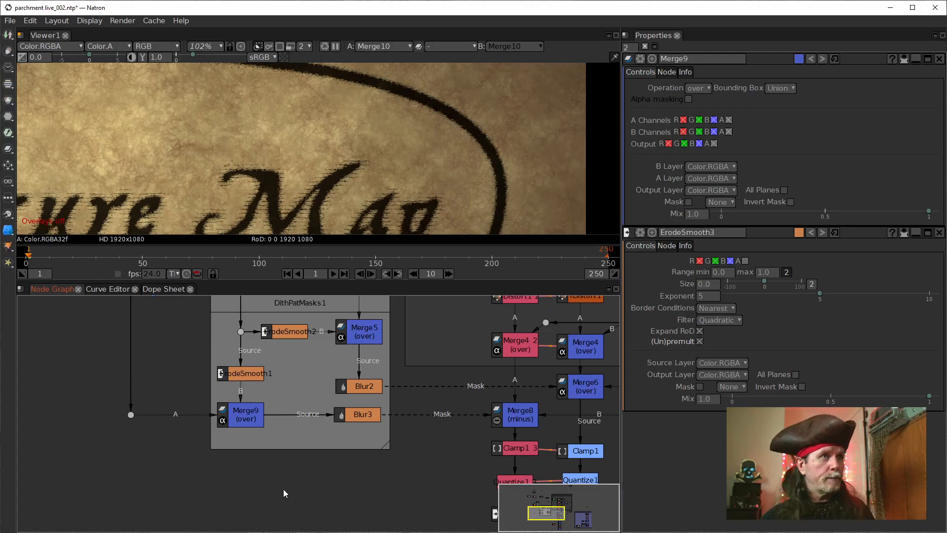
left_click(252, 417)
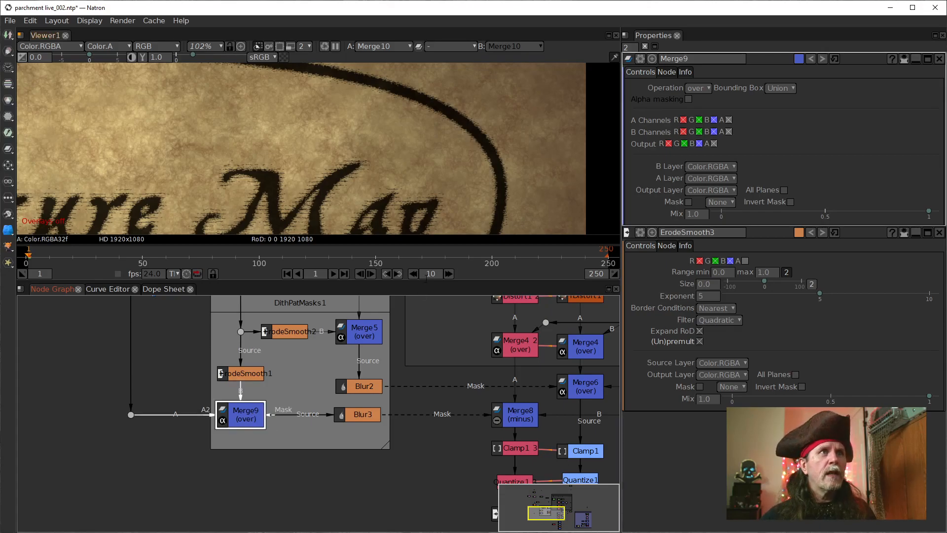
left_click(368, 339)
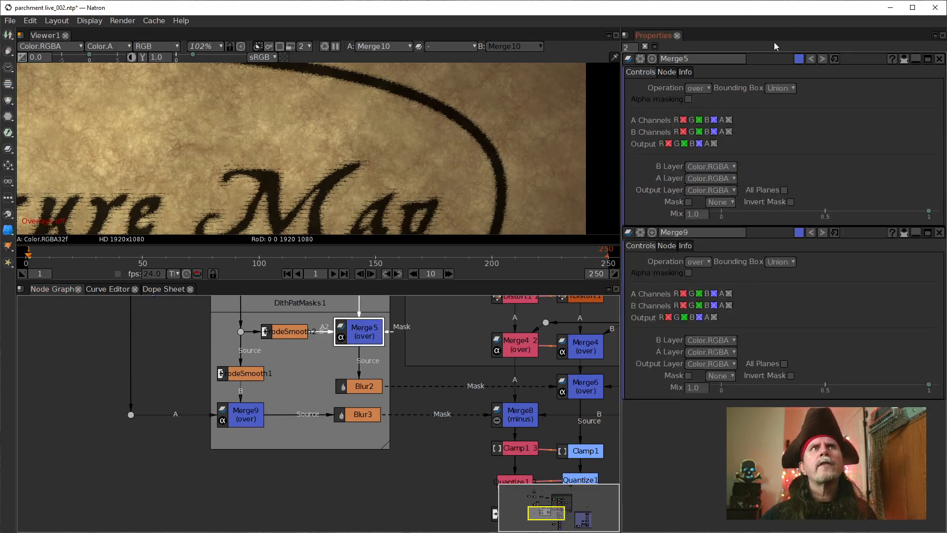
Step: Give Merge5 the node label "thick"
left_click(669, 75)
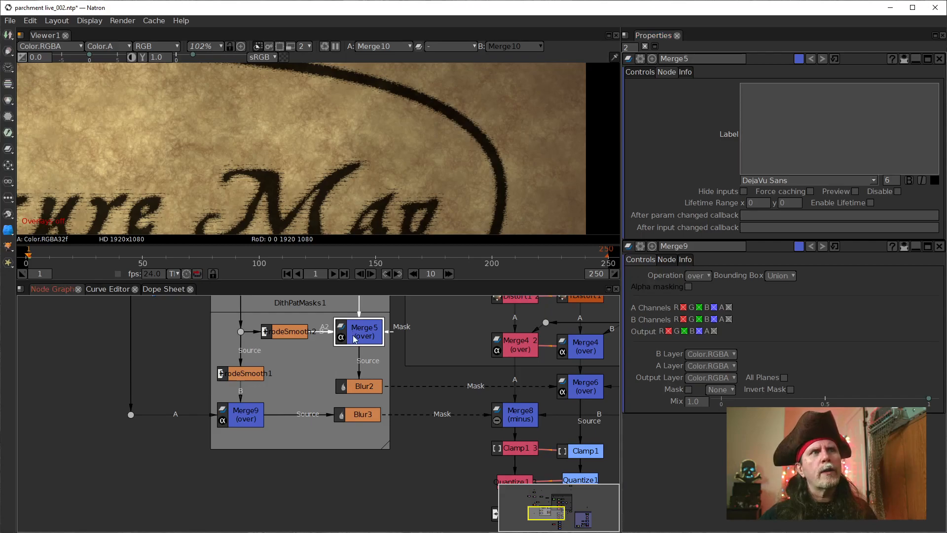
left_click(767, 105)
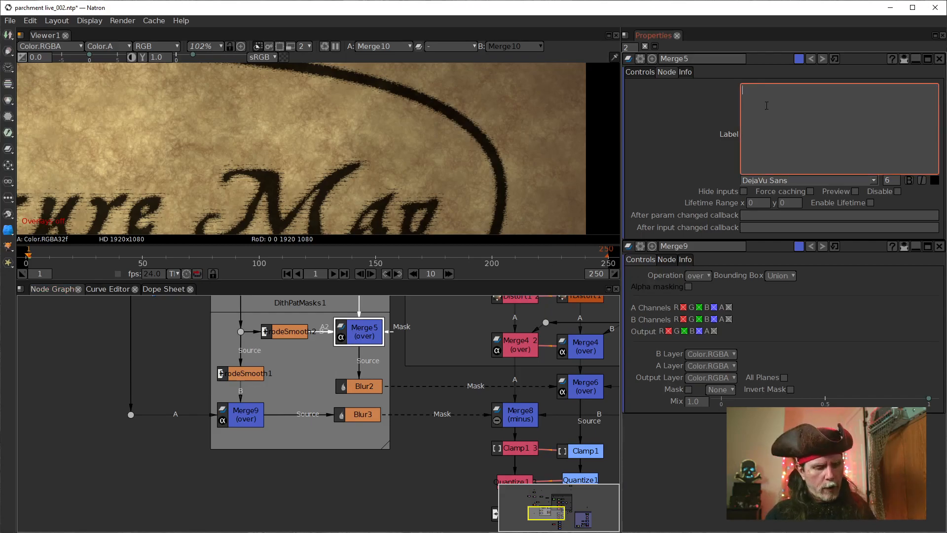
type("thicv")
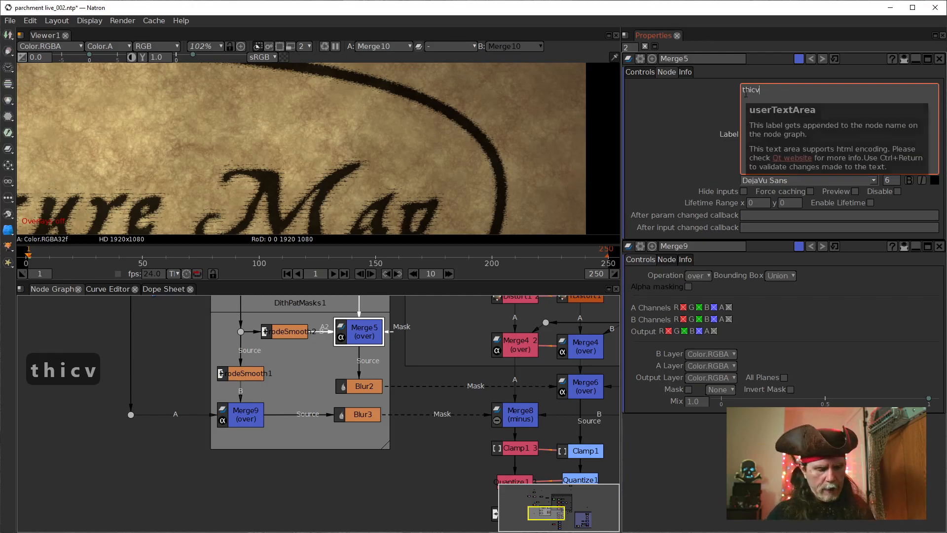
key("BackSpace")
type("k")
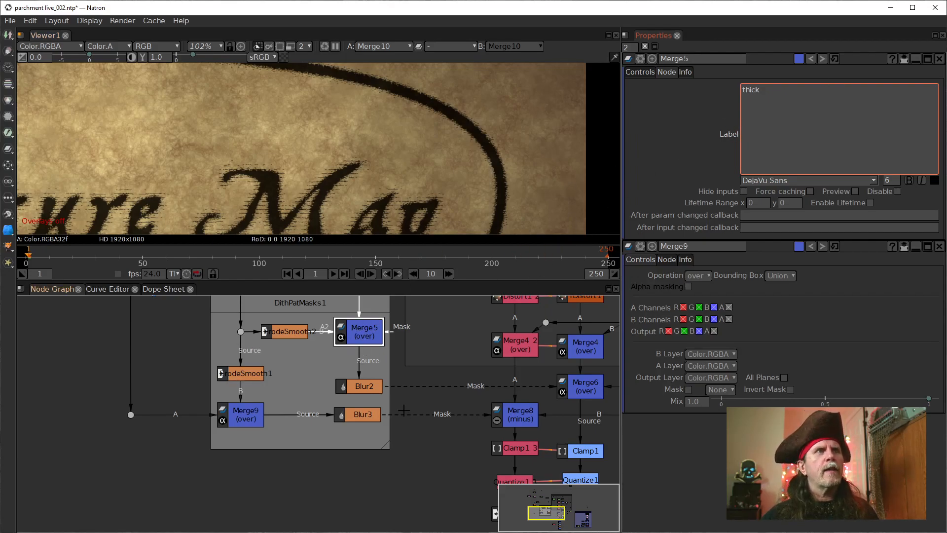
left_click(412, 453)
Step: Insert a line break before Merge5's label text so it sits on its own line in the node
left_click(771, 103)
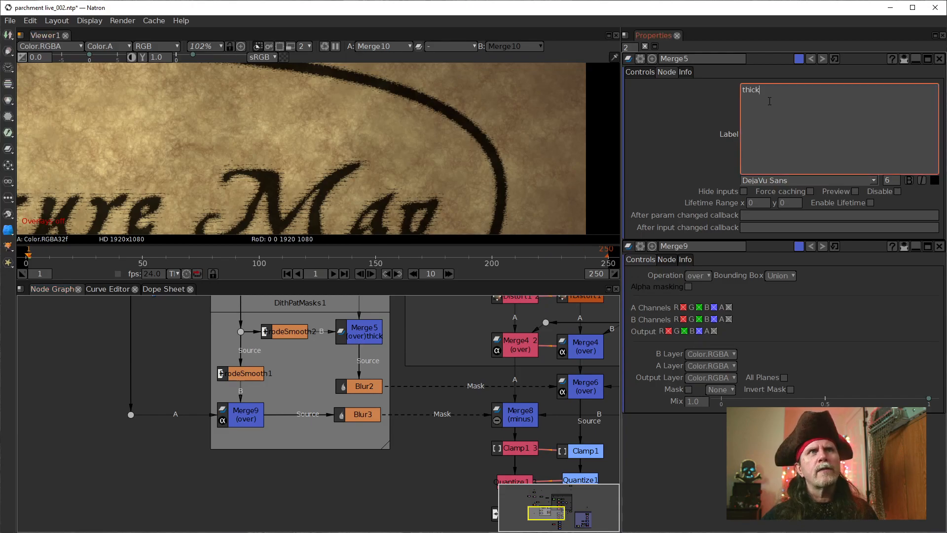
key("Return")
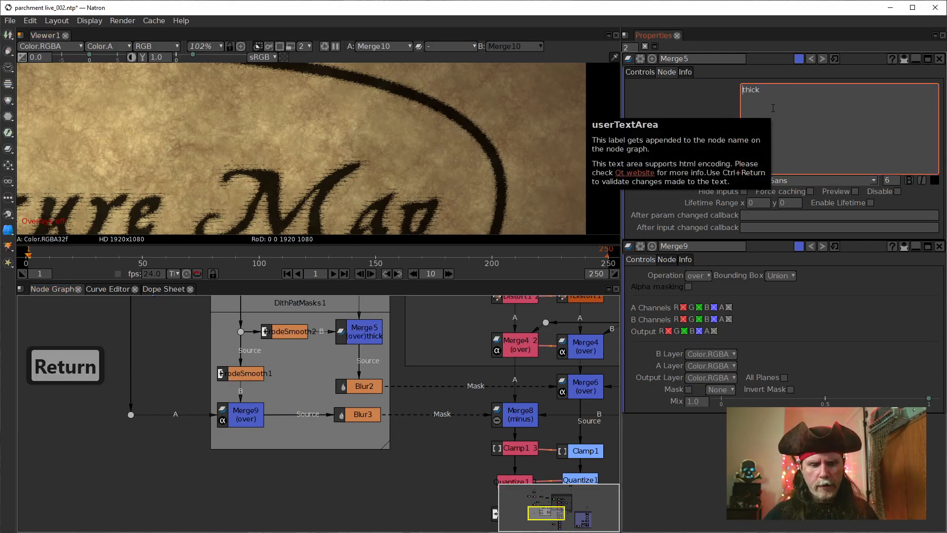
left_click(408, 457)
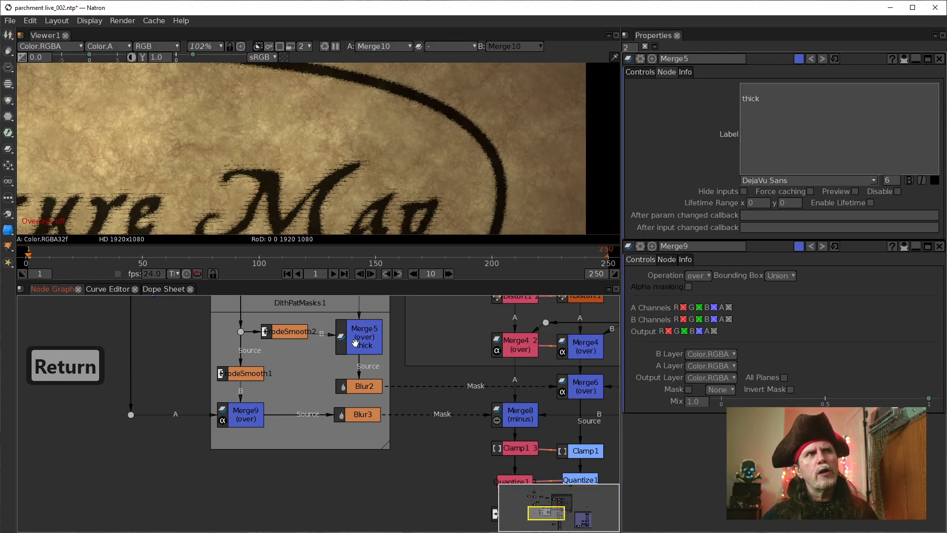
Step: Give Merge9 the node label "thin", preceded by a line break so it sits on its own line
left_click(242, 421)
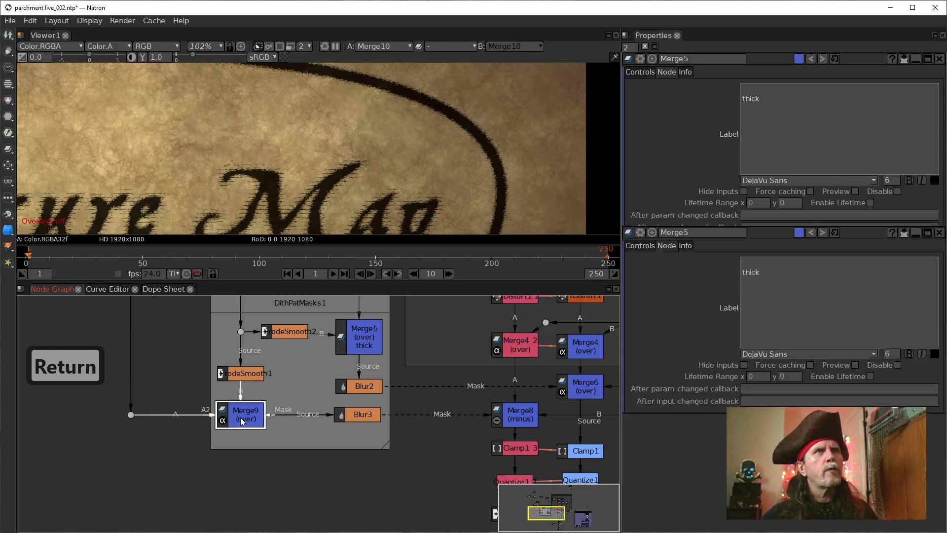
left_click(667, 71)
left_click(796, 122)
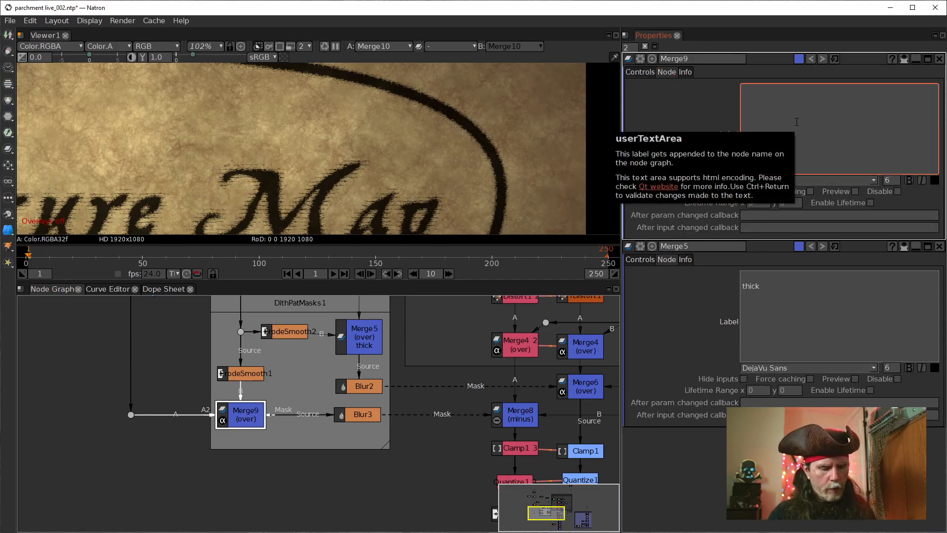
key("Return")
type("thin")
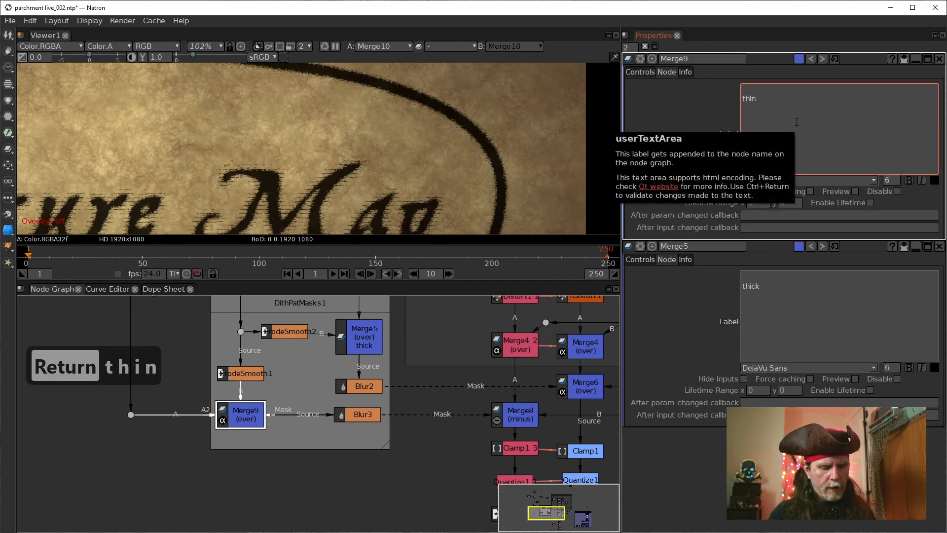
left_click(662, 134)
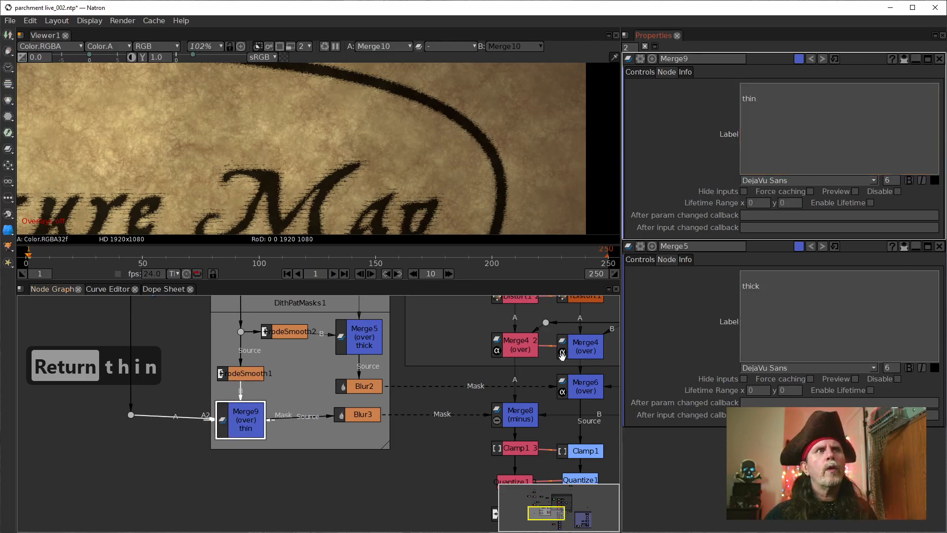
Step: Realign the labelled Merge9 and Merge5 nodes with their incoming connections inside the DithPatMasks1 backdrop
left_click(240, 456)
left_click_drag(130, 415, 130, 425)
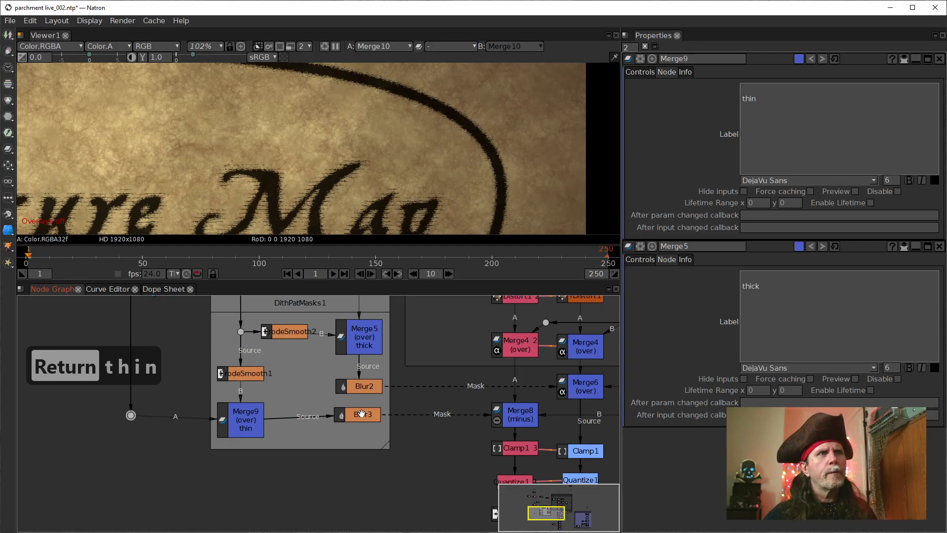
left_click_drag(258, 423, 254, 406)
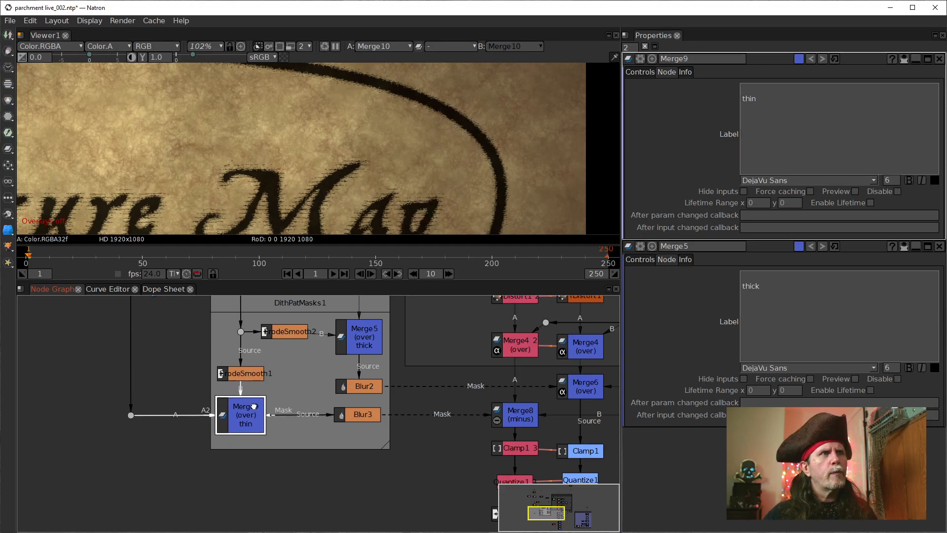
left_click_drag(365, 340, 363, 334)
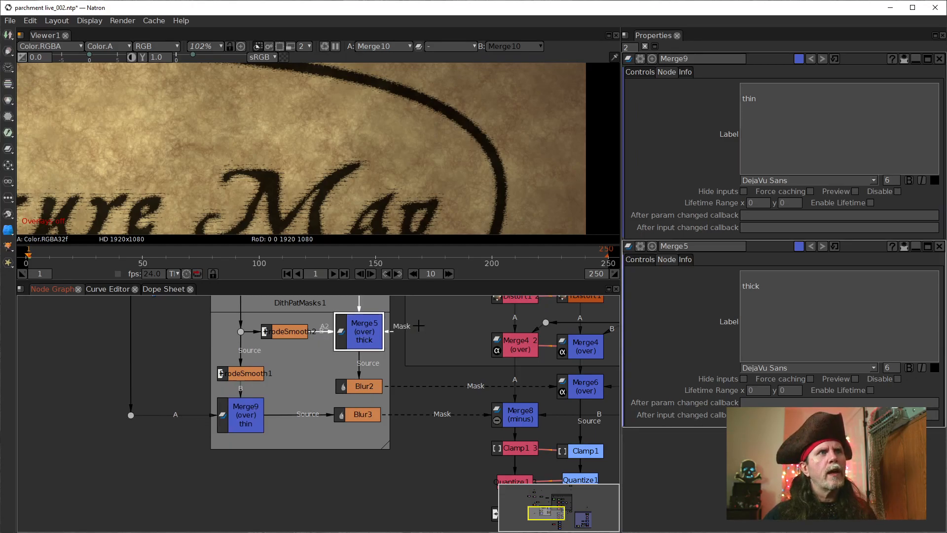
left_click_drag(420, 325, 418, 369)
left_click_drag(290, 343, 290, 335)
left_click(288, 302)
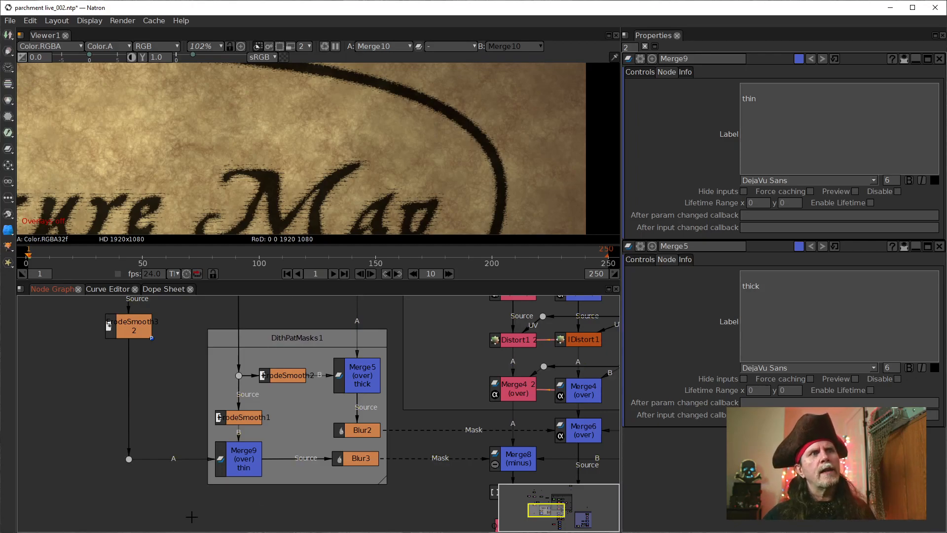
Step: Disable ErodeSmooth3 on the thick mask branch and open the properties of ErodeSmooth3_2 on the thin branch
left_click_drag(155, 385, 158, 397)
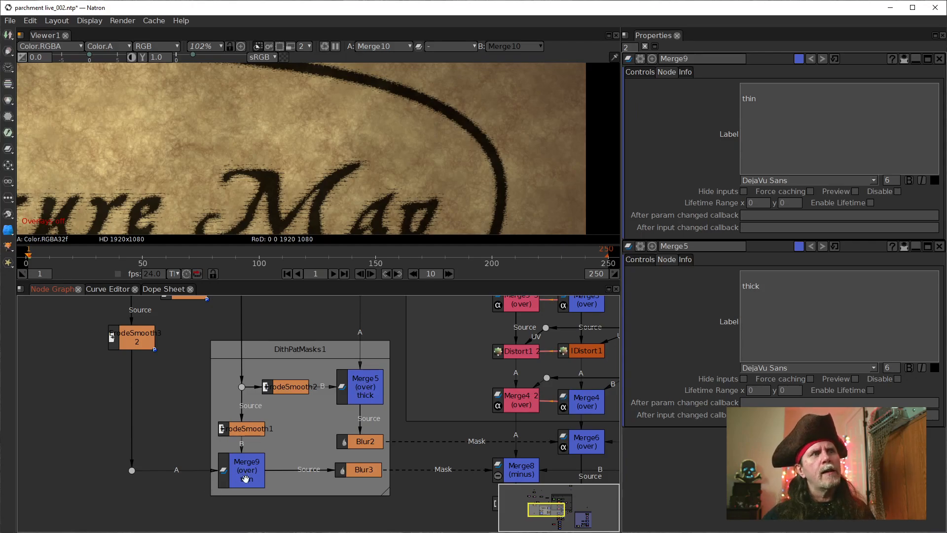
left_click_drag(194, 360, 223, 417)
left_click(211, 354)
double_click(212, 354)
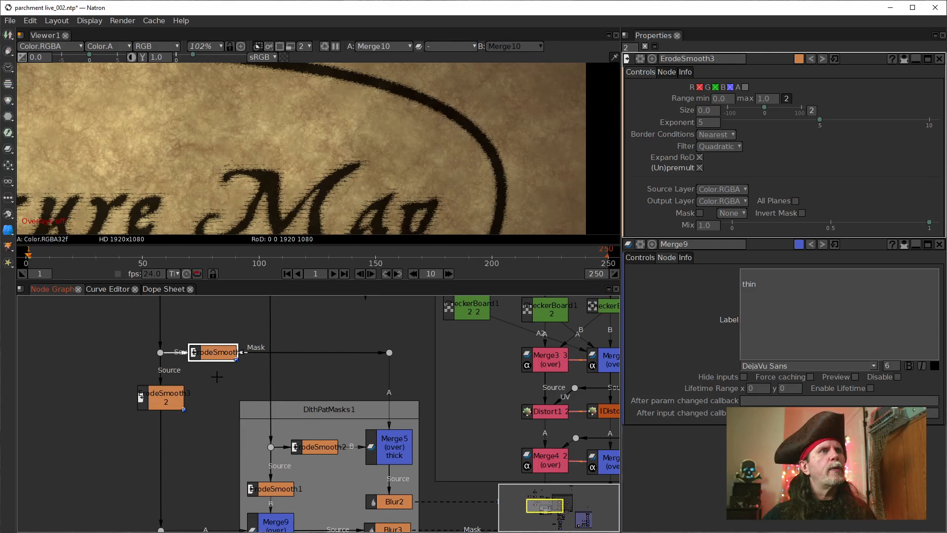
left_click(170, 398)
left_click(210, 356)
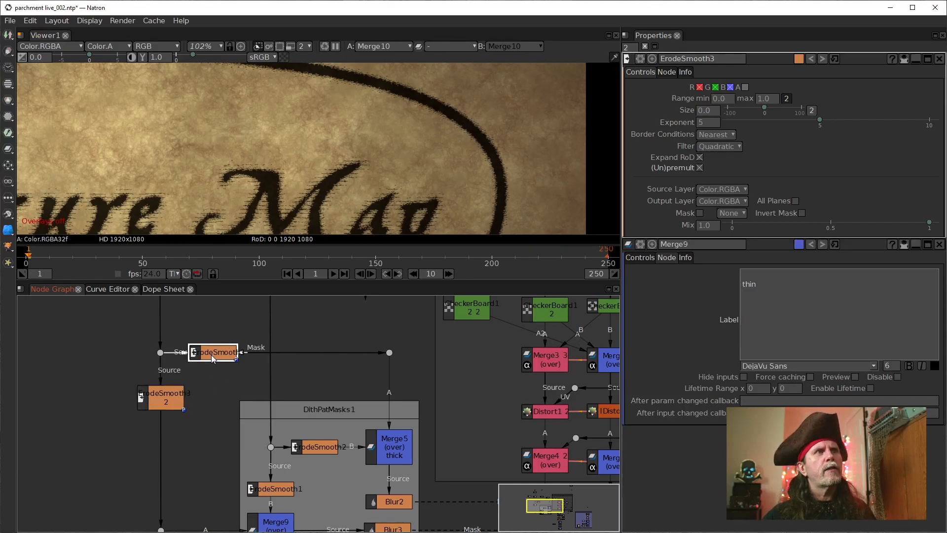
key("d")
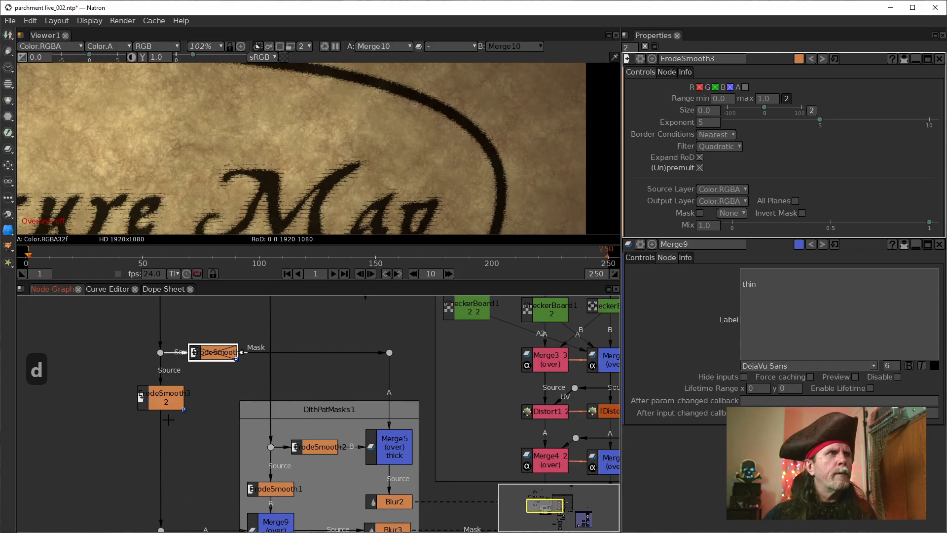
left_click(175, 400)
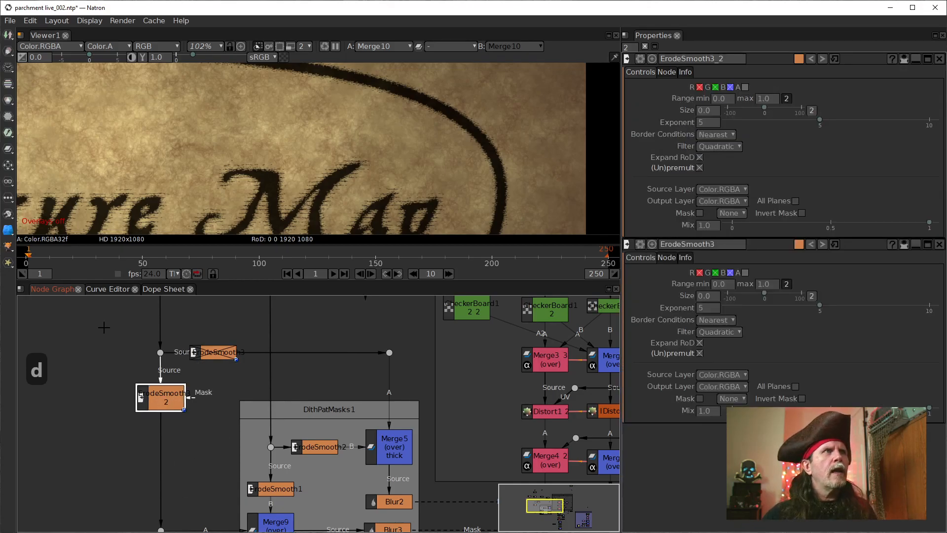
Step: Set ErodeSmooth3_2's size to 4.0 and enable alpha channel processing on both ErodeSmooth3_2 and ErodeSmooth3
scroll(147, 404, "down", 1)
left_click_drag(187, 139, 294, 220)
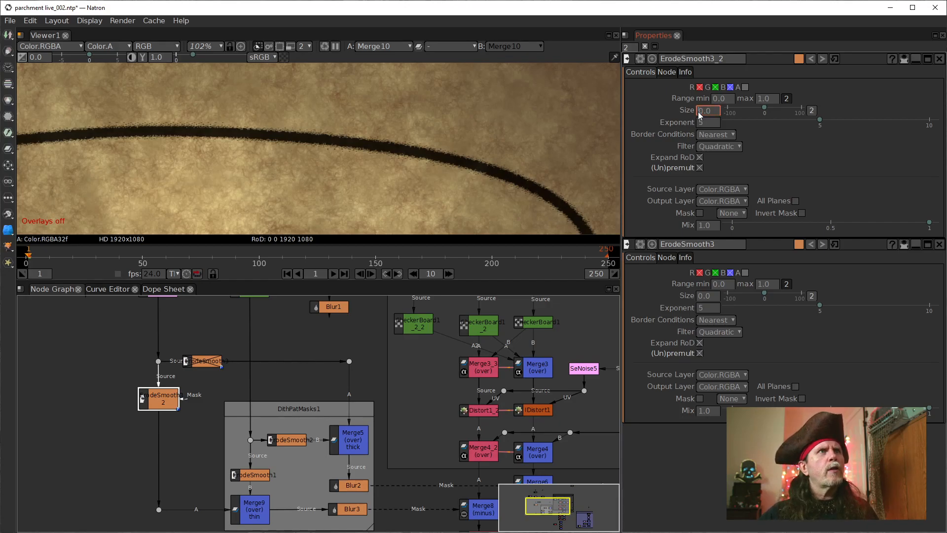
scroll(699, 115, "up", 1)
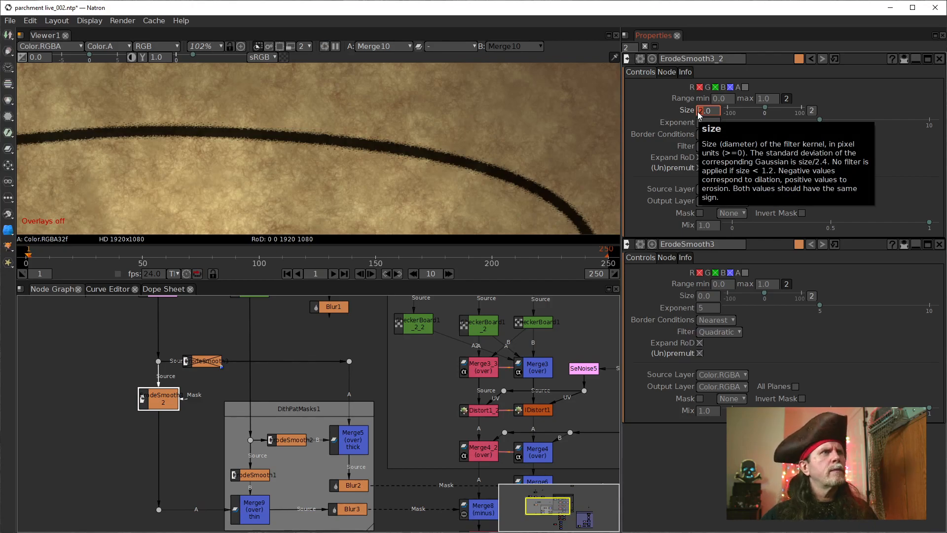
scroll(699, 115, "up", 1)
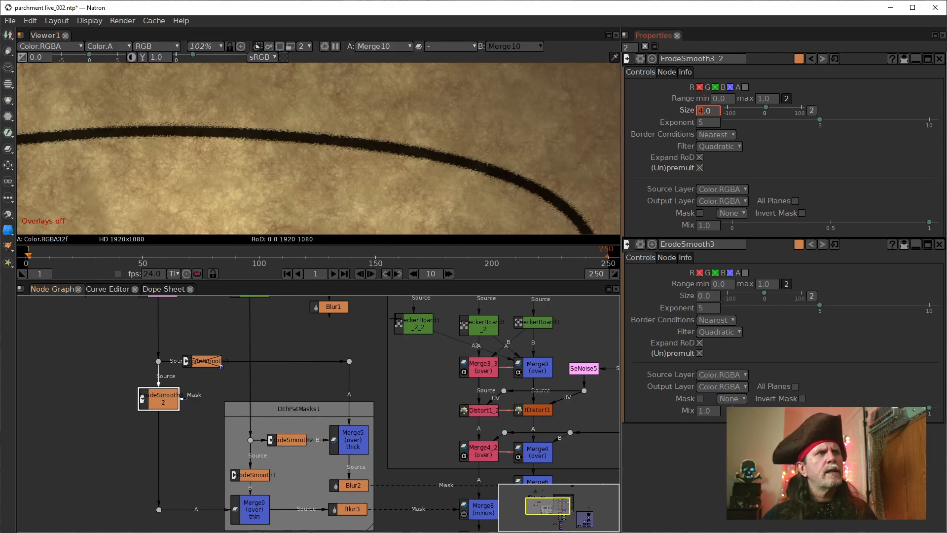
left_click(746, 87)
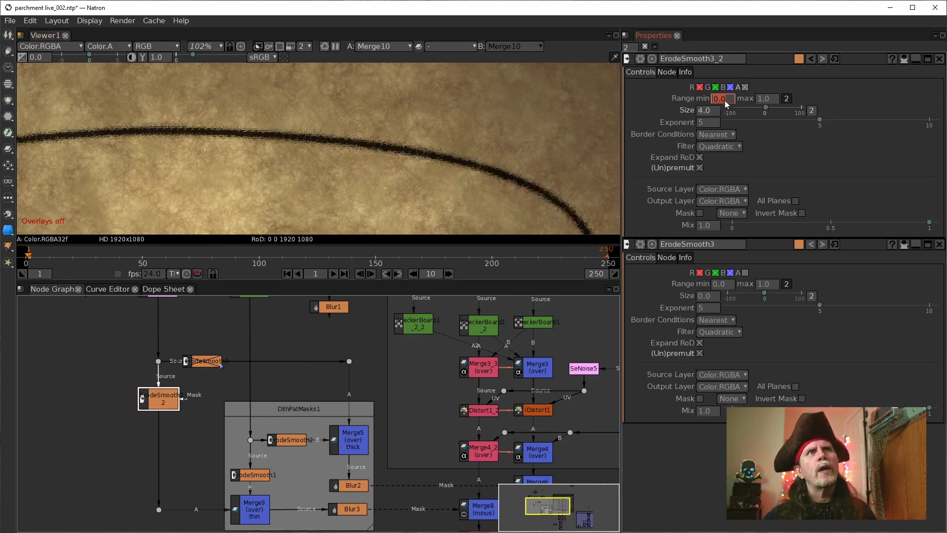
left_click(206, 363)
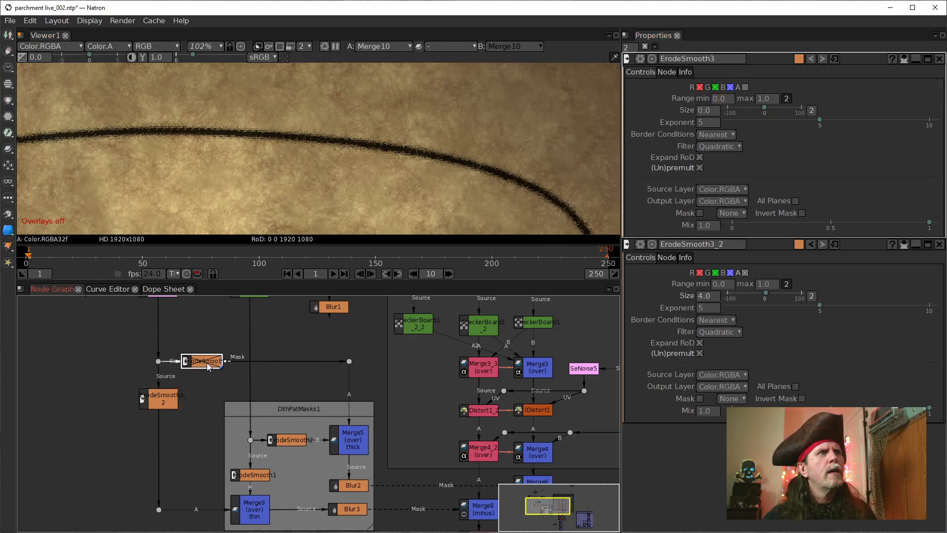
left_click(745, 88)
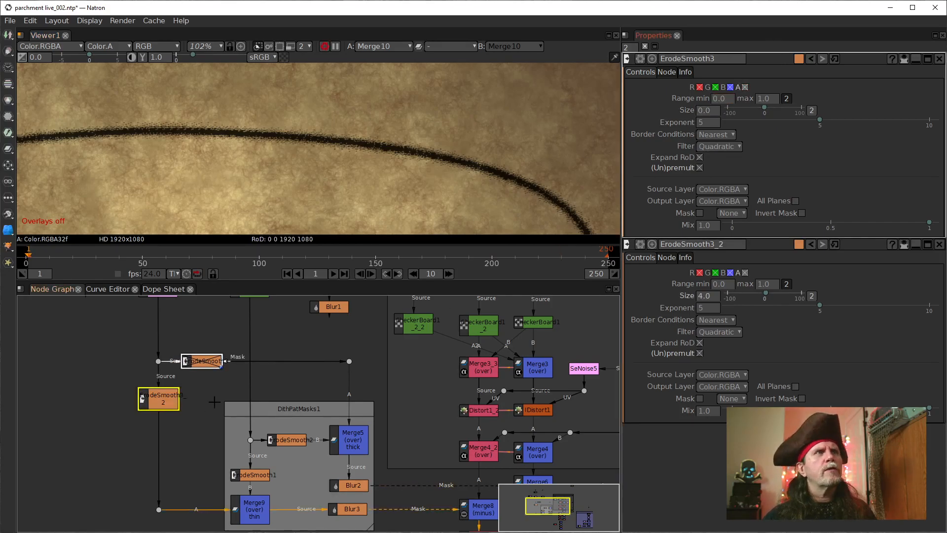
Step: Swap the two erode nodes, inserting ErodeSmooth3 into the thin mask branch and ErodeSmooth3_2 into the thick one
left_click_drag(155, 399, 103, 410)
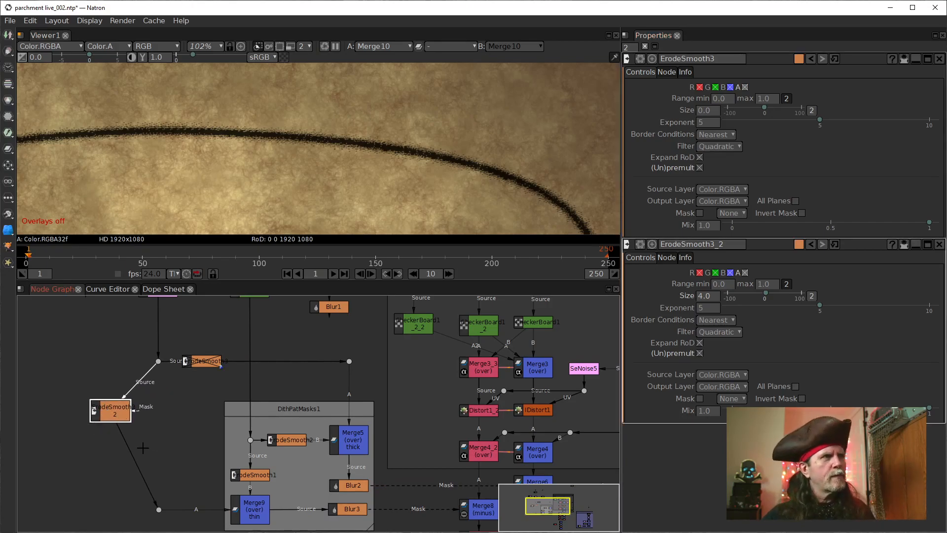
left_click_drag(200, 368, 95, 369)
left_click_drag(184, 405, 166, 403)
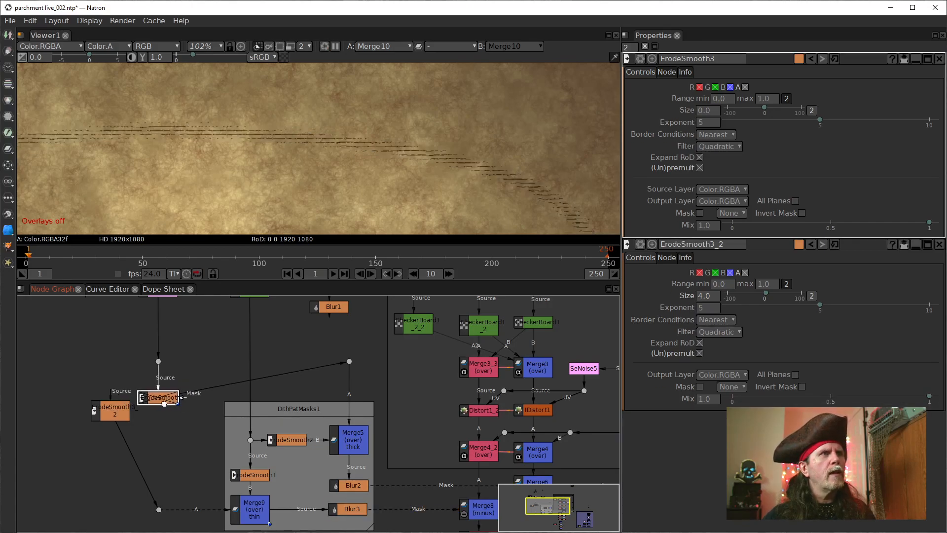
left_click_drag(108, 416, 159, 363)
left_click_drag(196, 416, 226, 363)
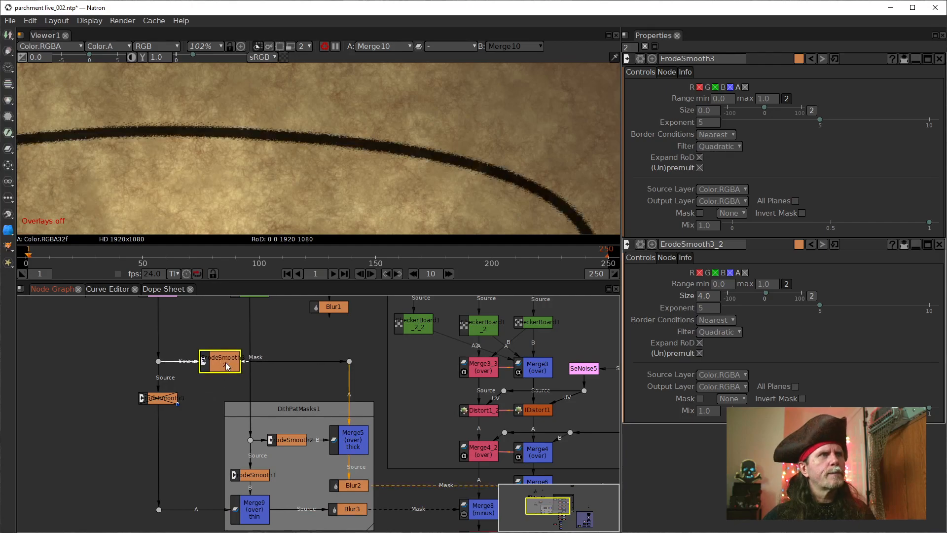
Step: Disable ErodeSmooth3_2 on the thick branch and re-enable ErodeSmooth3 on the thin branch
key("d")
left_click(166, 401)
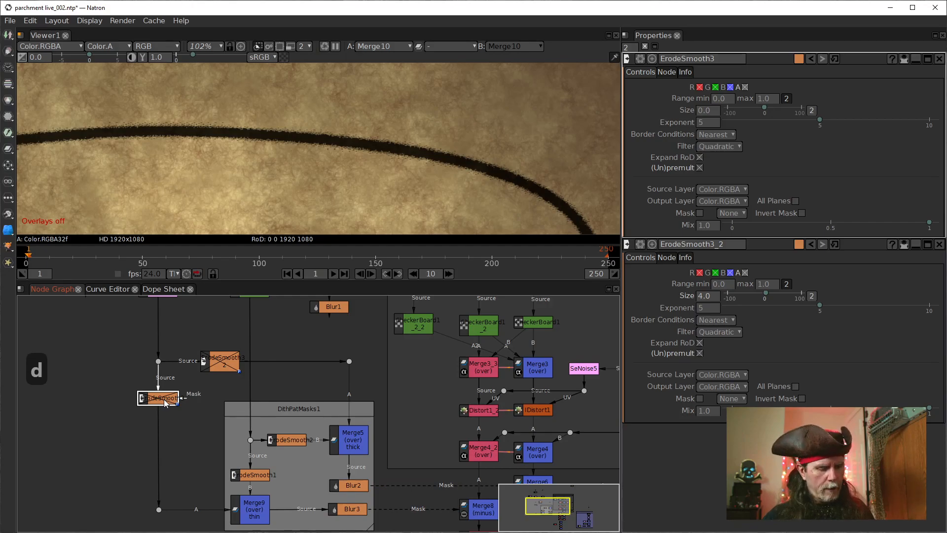
key("d")
left_click_drag(190, 449, 200, 429)
left_click_drag(169, 383, 169, 382)
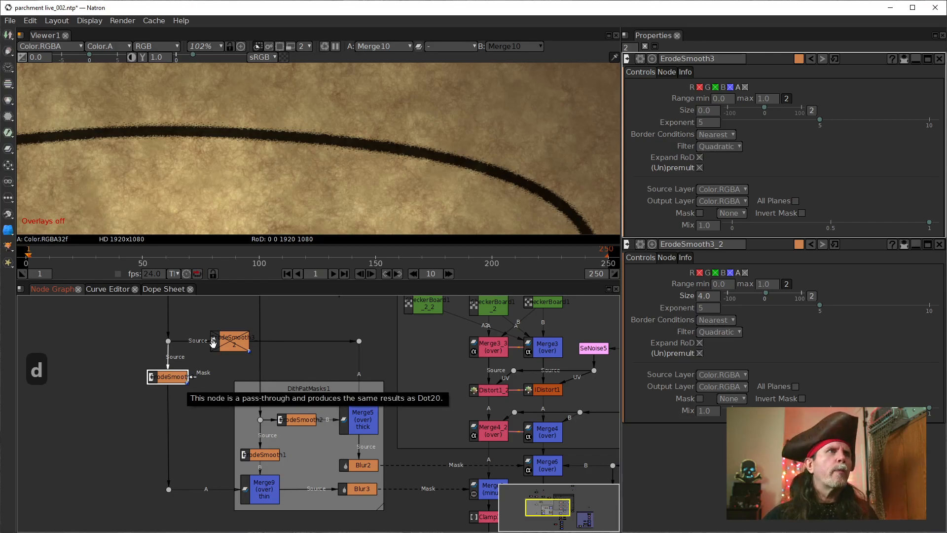
Step: Try stronger erosion on the thin branch, then settle ErodeSmooth3's size at 4.0
double_click(707, 111)
left_click(701, 114)
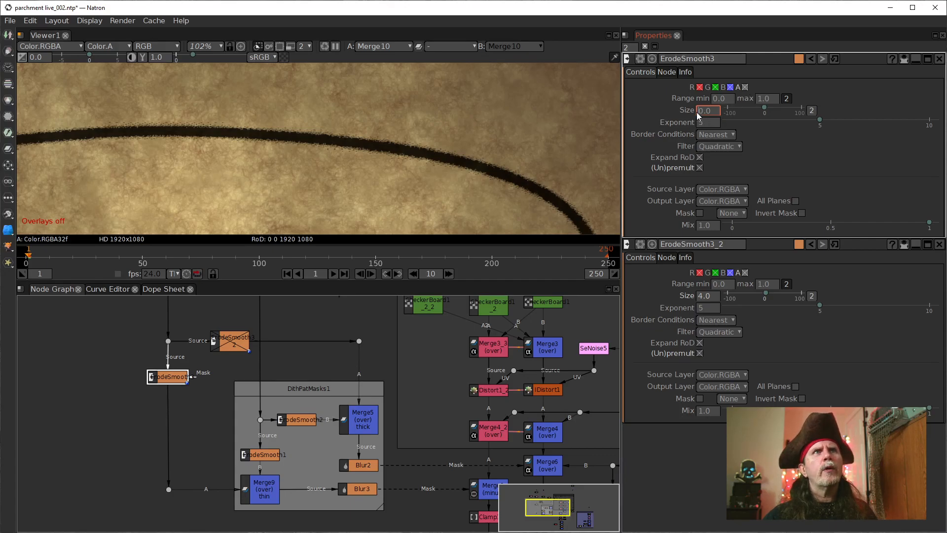
key("Up")
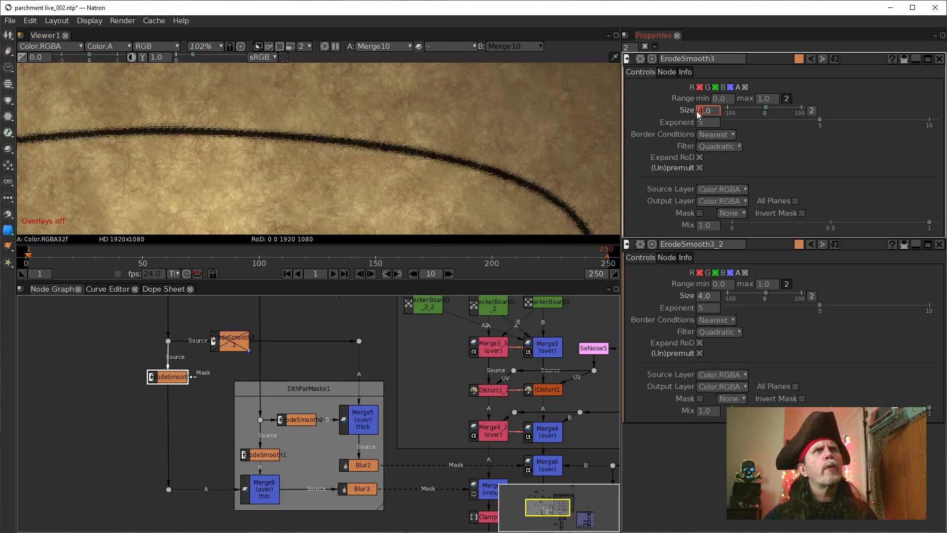
key("Up")
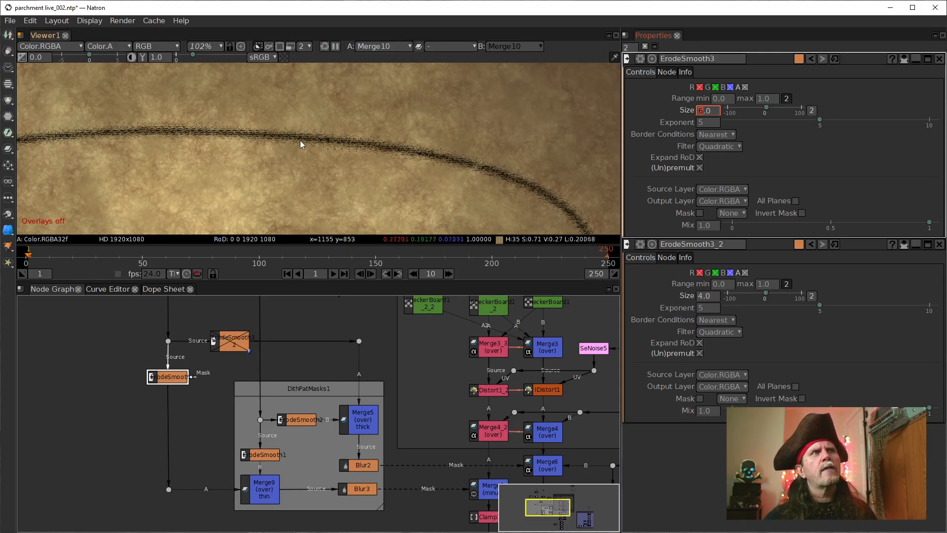
scroll(701, 115, "down", 1)
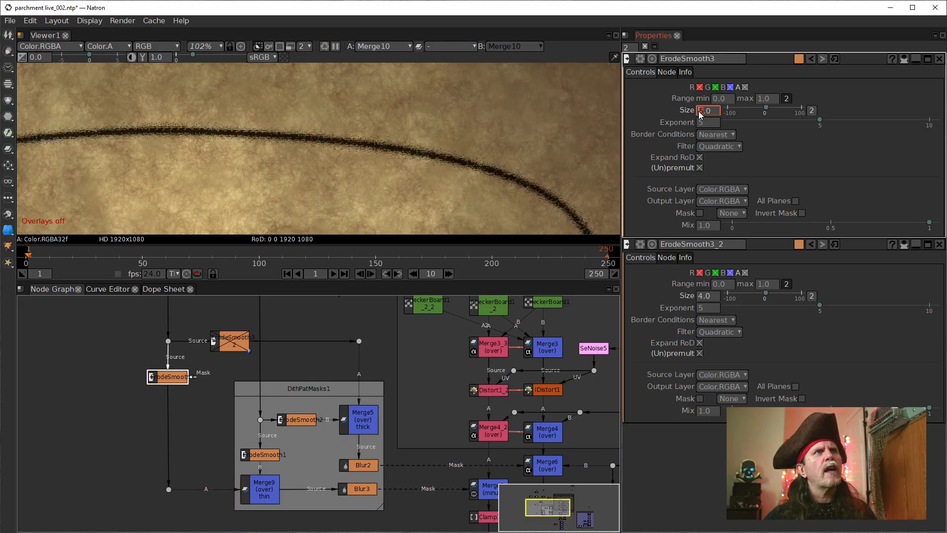
scroll(700, 114, "down", 1)
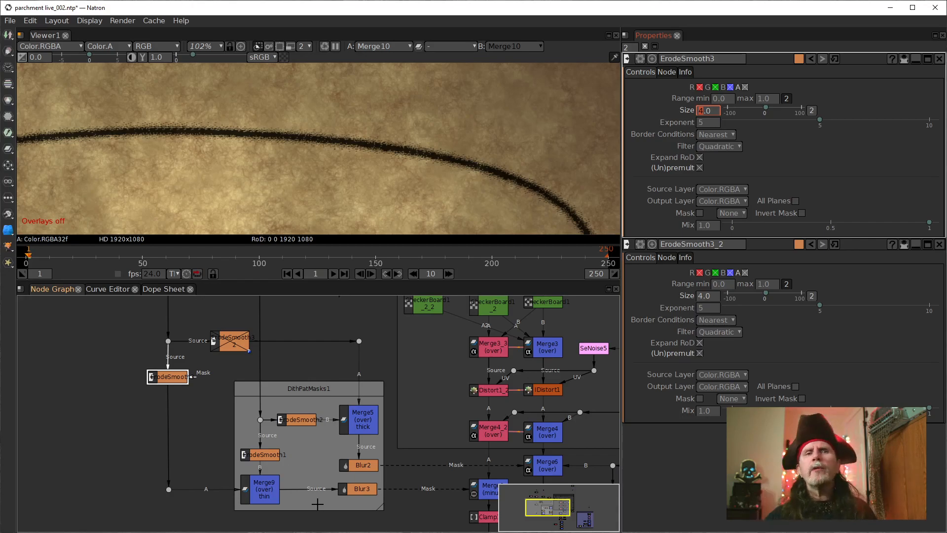
Step: Move Blur3 from Merge9's output to between ErodeSmooth1 and Merge9, keeping Merge9 aligned below it
left_click_drag(274, 491, 318, 495)
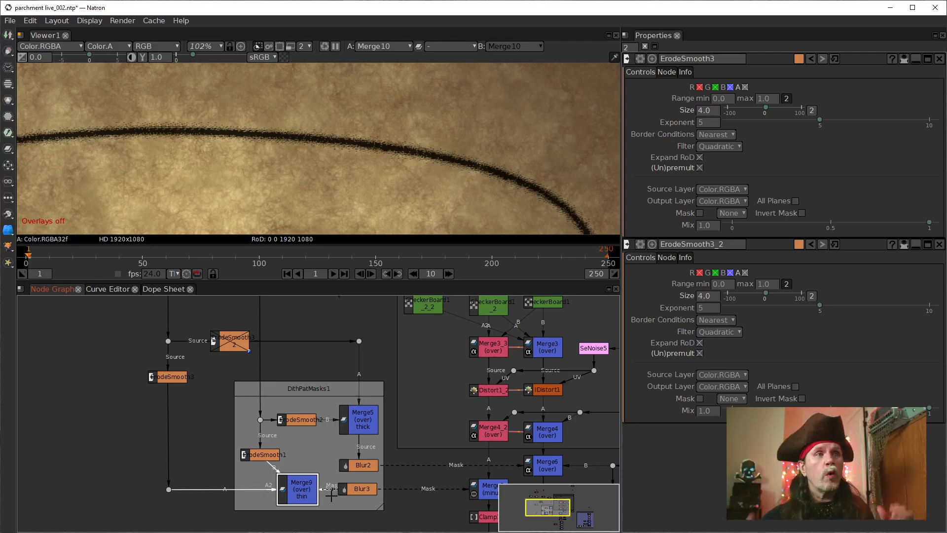
left_click_drag(265, 454, 262, 435)
left_click_drag(353, 488, 258, 466)
left_click_drag(374, 491, 273, 460)
left_click_drag(298, 492, 261, 491)
left_click(264, 460)
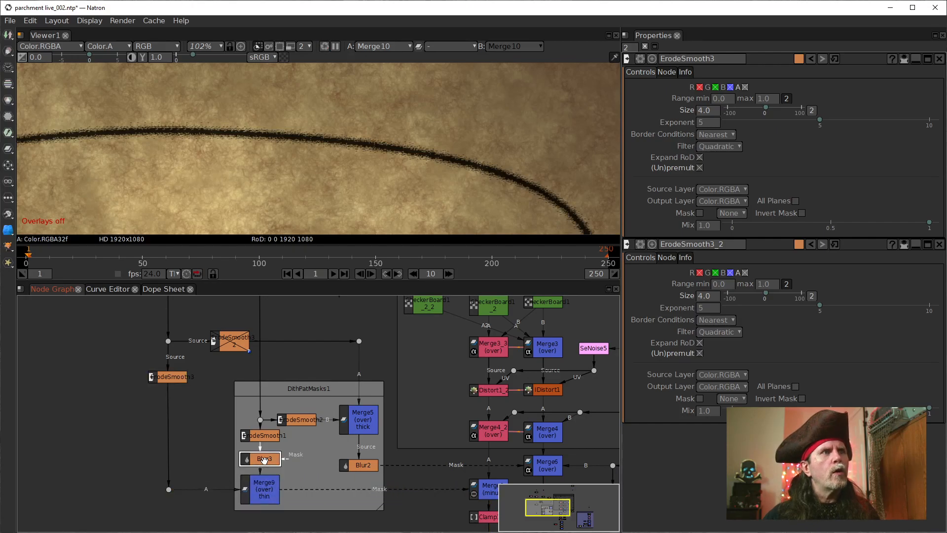
scroll(265, 460, "up", 2)
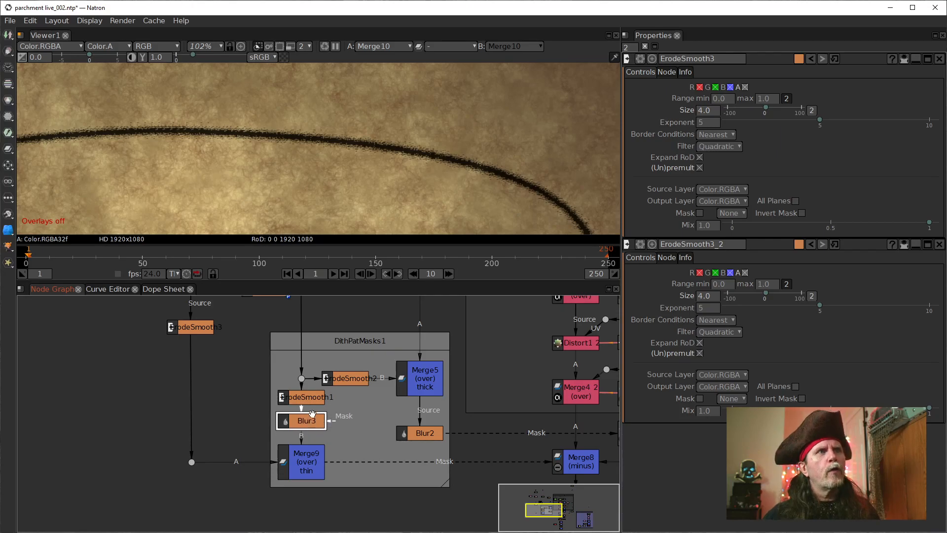
mouse_move(352, 311)
left_mouse_down()
mouse_move(345, 423)
mouse_move(364, 324)
left_mouse_up()
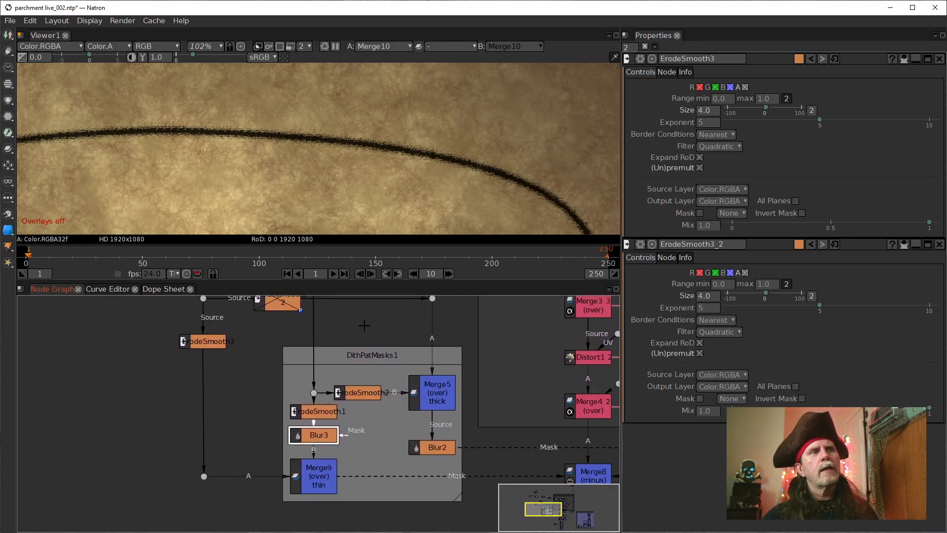
left_click(320, 479)
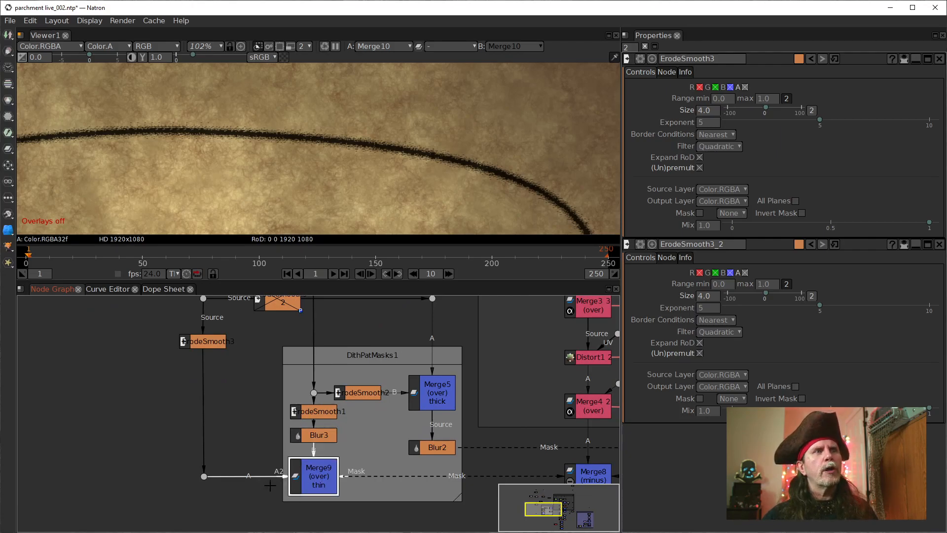
left_click_drag(232, 340, 315, 395)
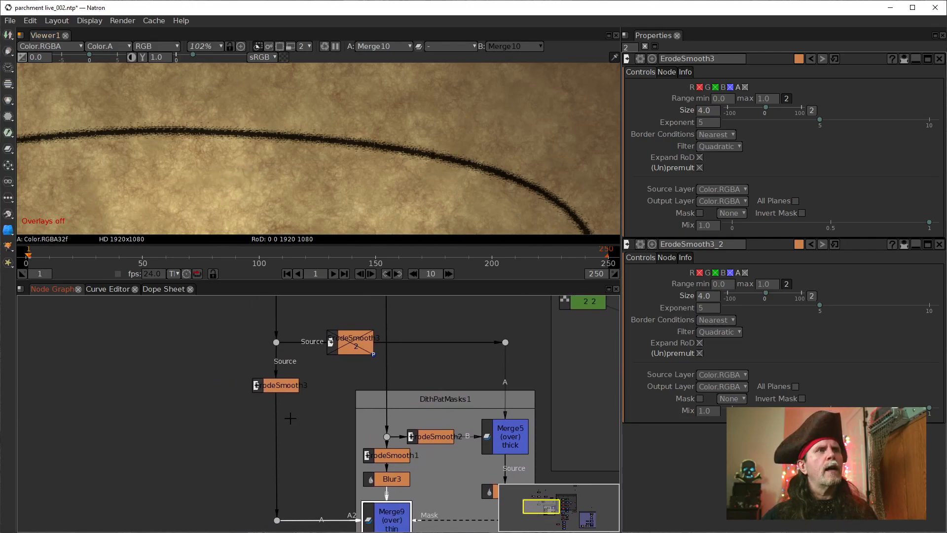
Step: Compare the outputs of Merge9 and Blur3 in the viewer, then inspect the path's curve up close in Merge9's output
left_click_drag(334, 501, 287, 399)
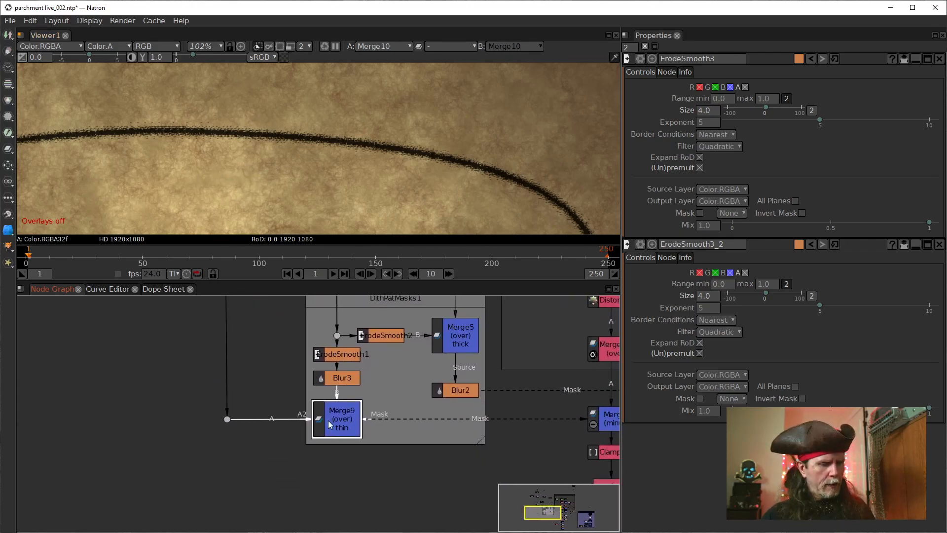
key("1")
scroll(266, 172, "down", 5)
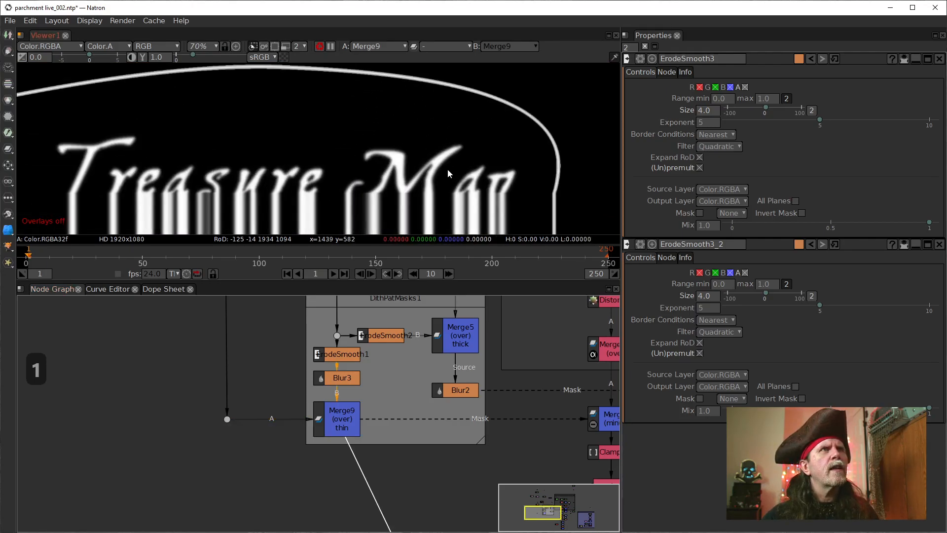
scroll(326, 168, "up", 3)
scroll(275, 185, "up", 2)
scroll(275, 183, "up", 1)
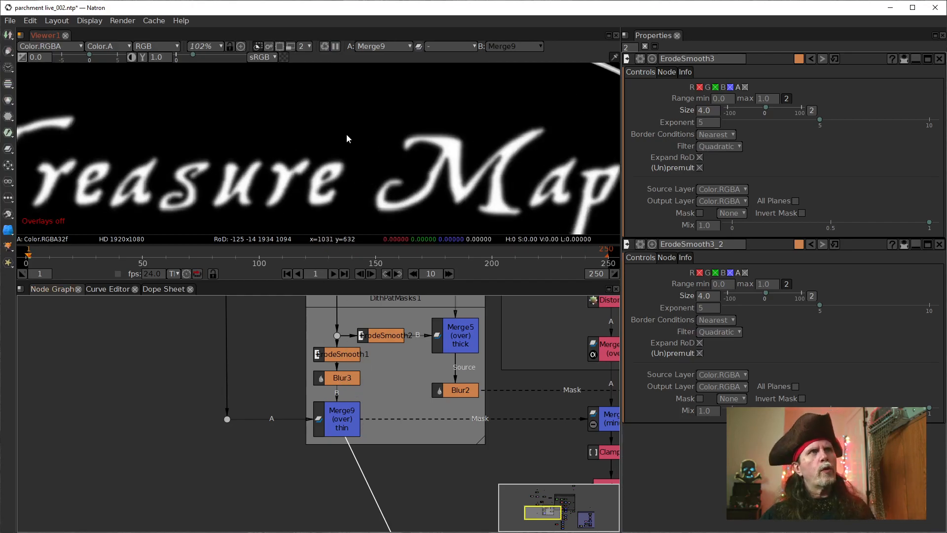
left_click(347, 379)
key("1")
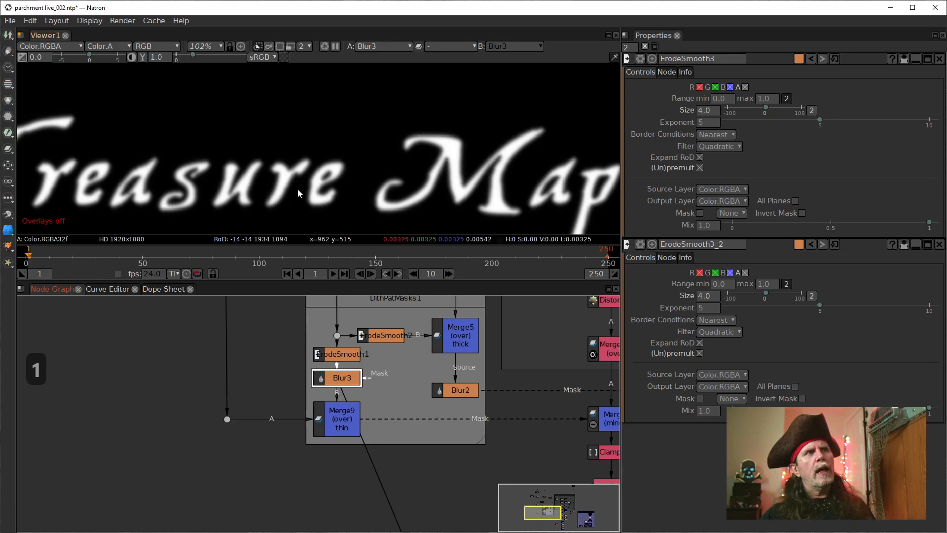
left_click(346, 417)
key("1")
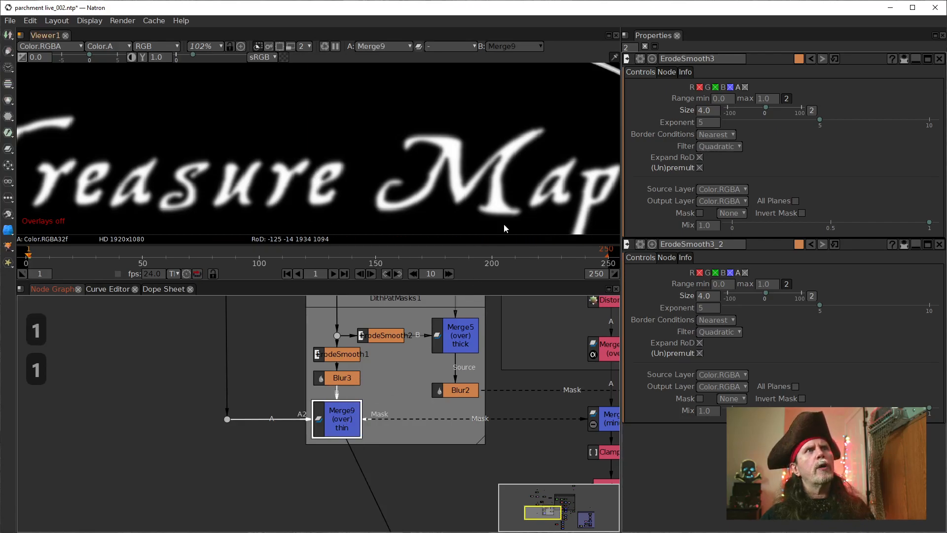
scroll(352, 169, "up", 6)
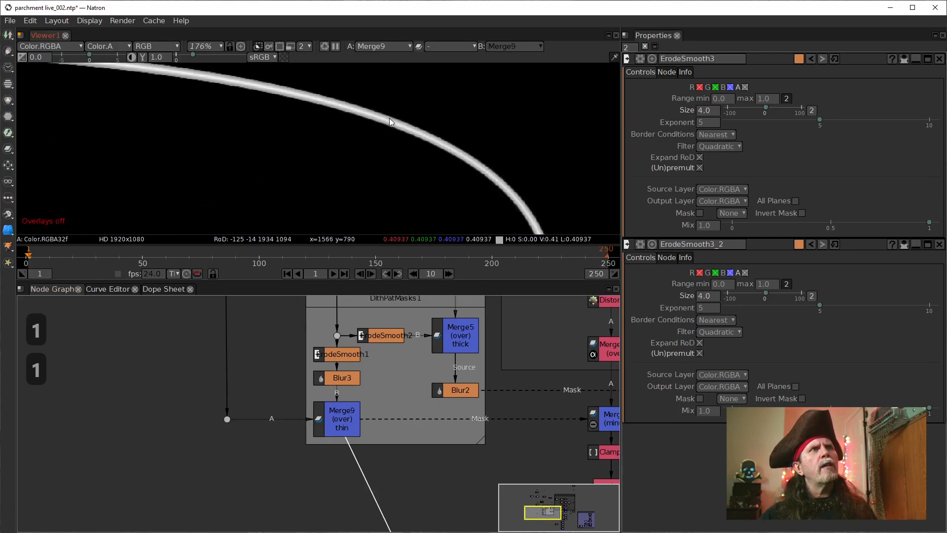
scroll(386, 130, "up", 2)
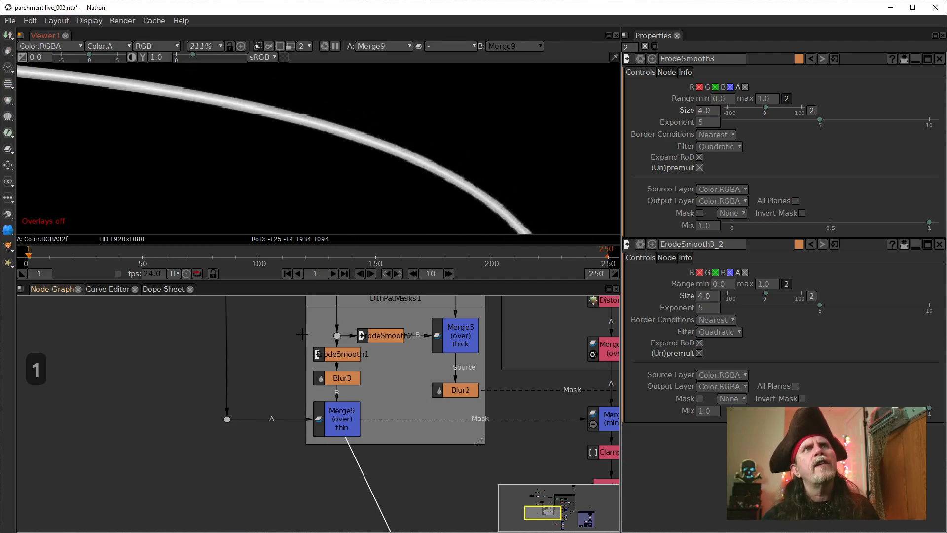
Step: Try lower exponents of 4 and 3 for ErodeSmooth3 on the thin branch
left_click(717, 125)
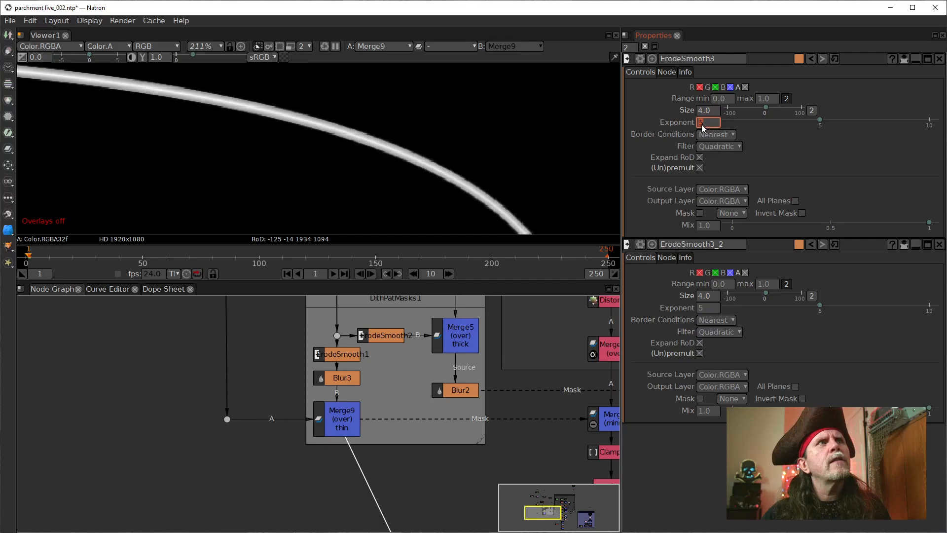
left_click_drag(294, 353, 329, 446)
left_click(275, 382)
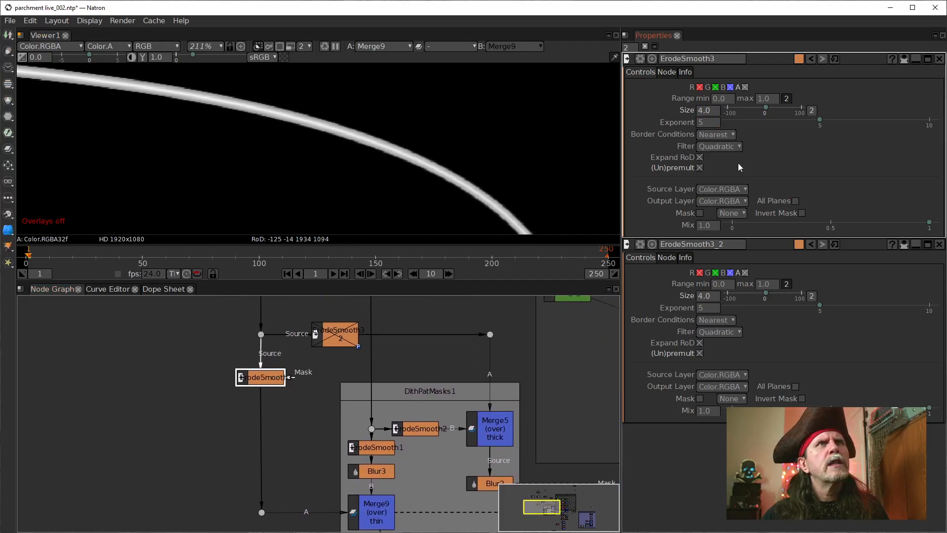
left_click(704, 123)
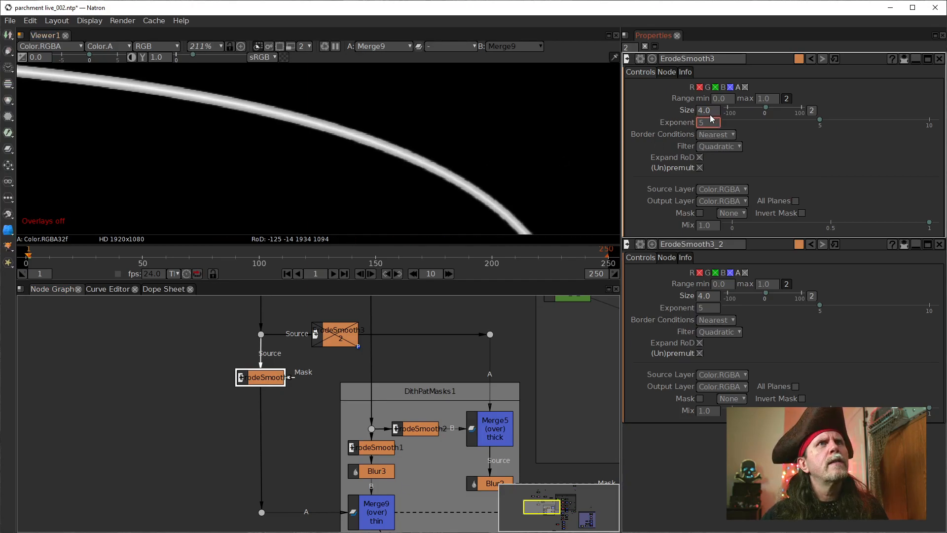
type("4")
key("Return")
type("3")
key("Return")
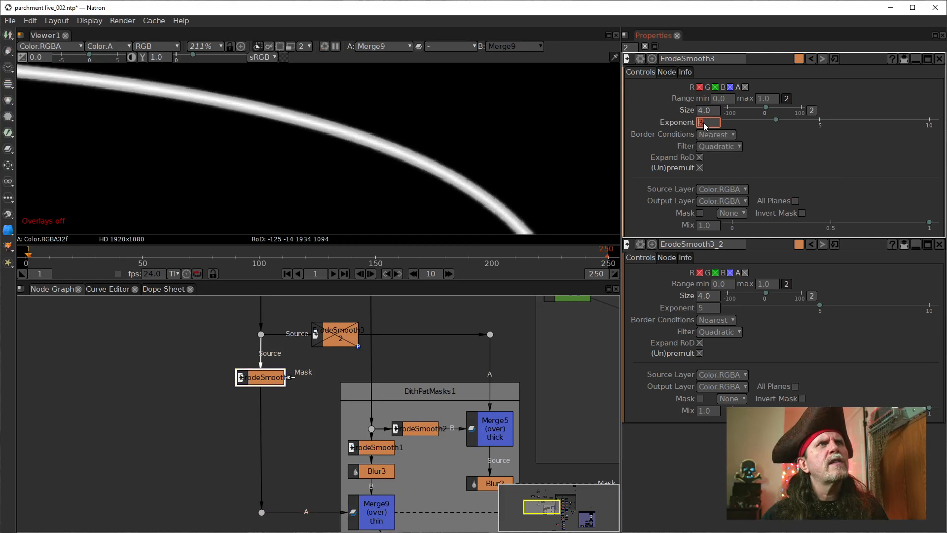
Step: Try higher exponents for ErodeSmooth3, up to 10, and examine the thin path's edge
type("5")
key("Return")
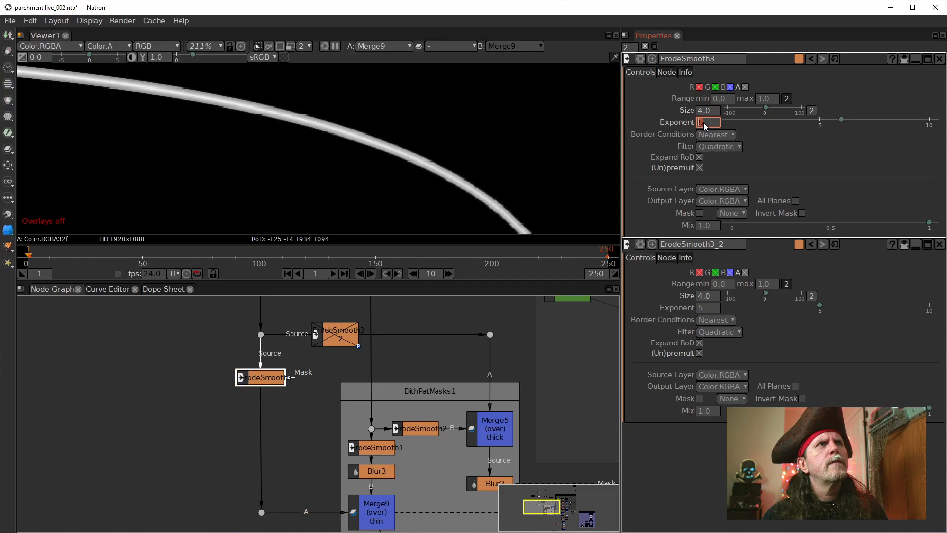
type("8")
key("Return")
type("10")
key("Return")
type("12")
key("Return")
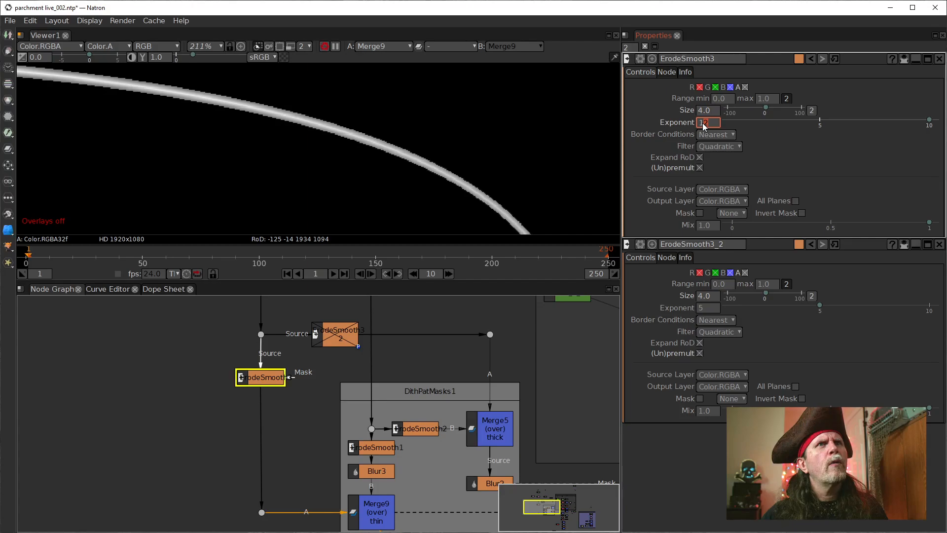
left_click(269, 371)
left_click_drag(712, 111, 697, 112)
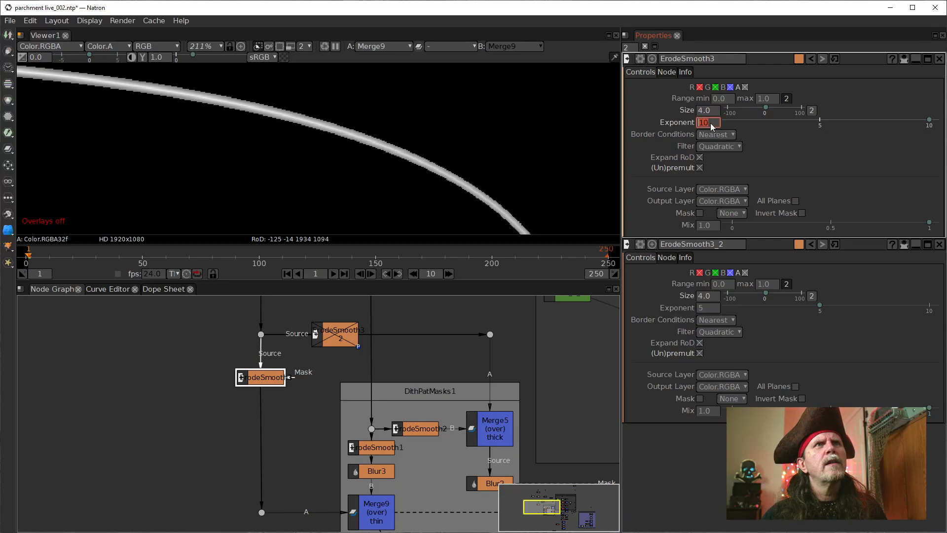
left_click(668, 123)
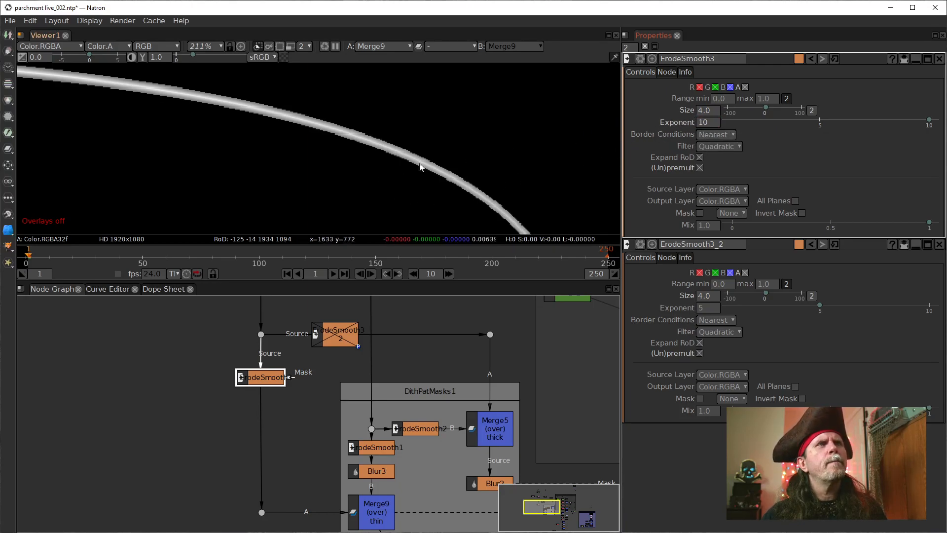
scroll(323, 175, "down", 4)
scroll(292, 179, "up", 2)
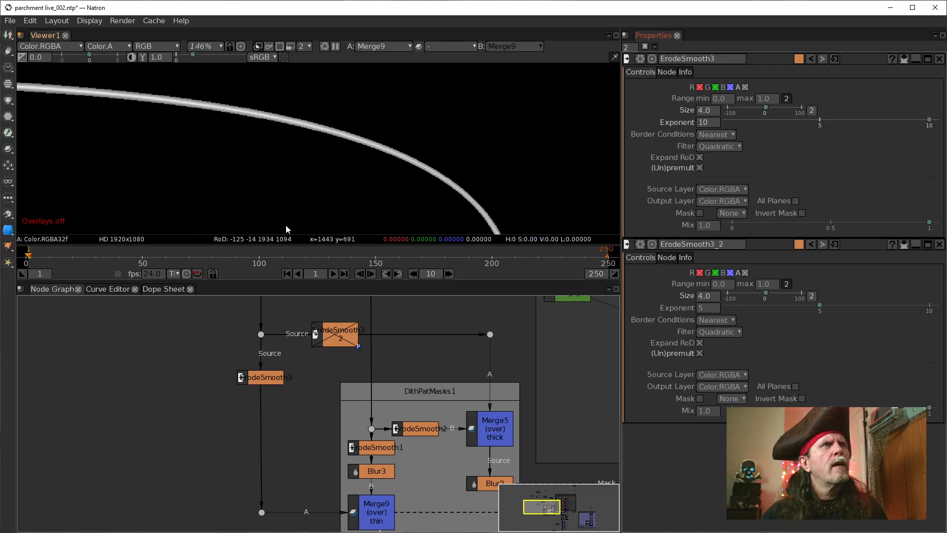
Step: Reset ErodeSmooth3's size and exponent to their defaults and disable the node
left_click(269, 384)
right_click(700, 109)
left_click(738, 140)
right_click(695, 120)
left_click(709, 120)
right_click(708, 120)
left_click(729, 152)
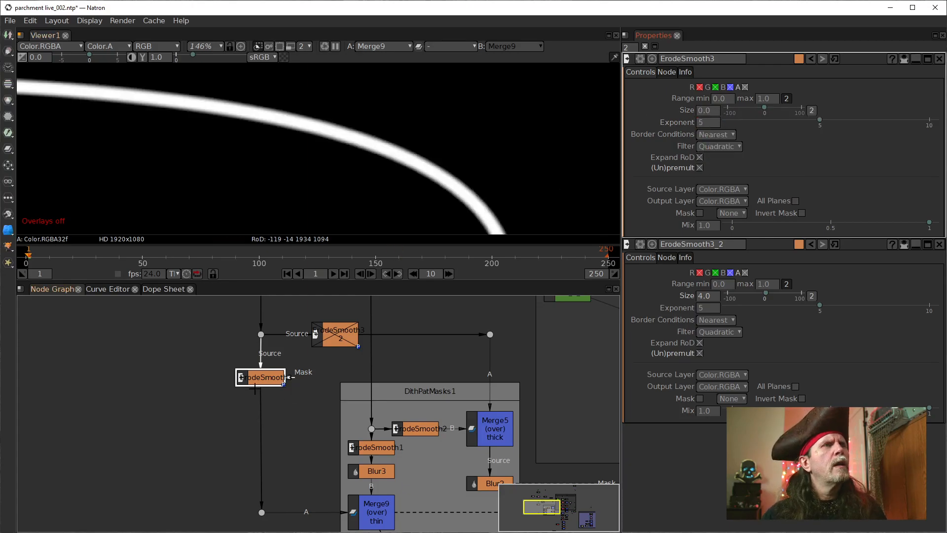
key("d")
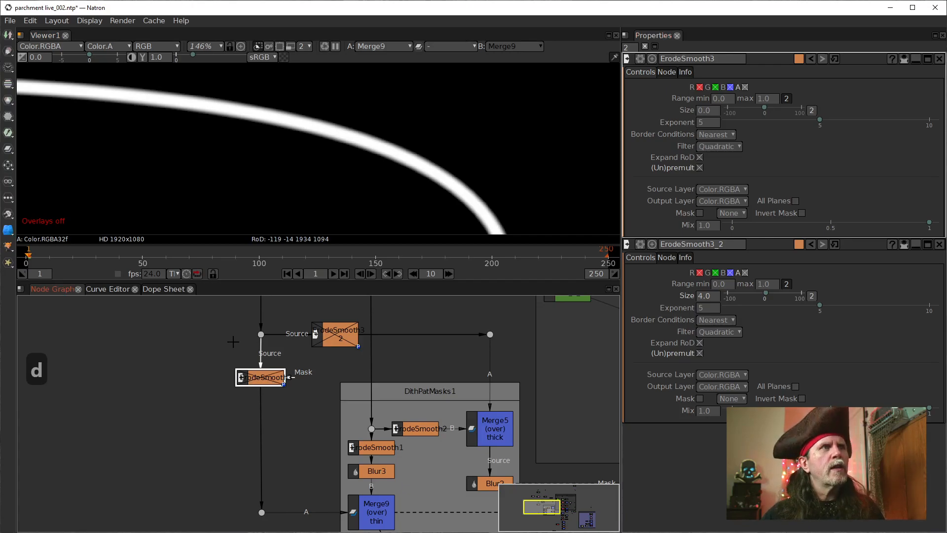
Step: Open RotoPaint1's stroke settings and try brush sizes 15, 5 and 9 on the Pencil1 stroke
scroll(233, 343, "down", 2)
left_click_drag(275, 314, 284, 451)
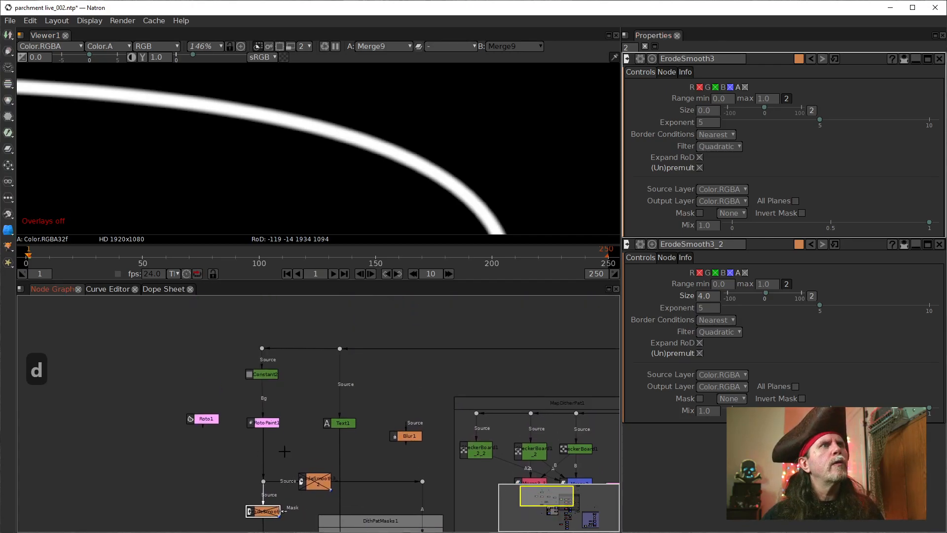
double_click(267, 422)
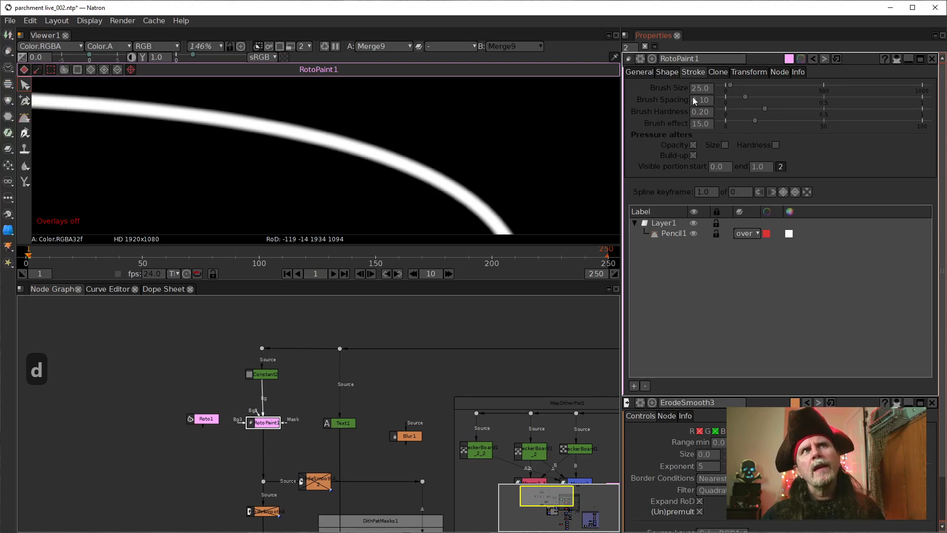
left_click(671, 234)
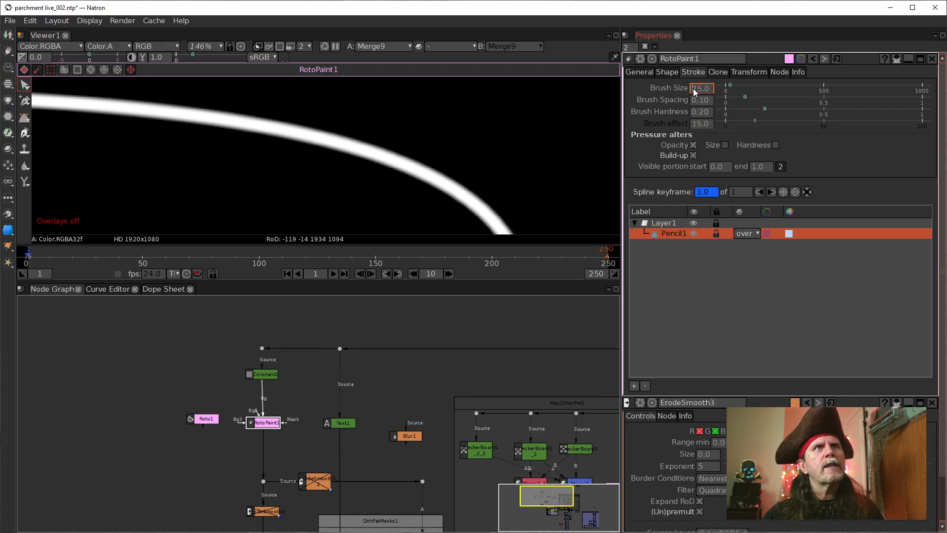
scroll(693, 89, "down", 1)
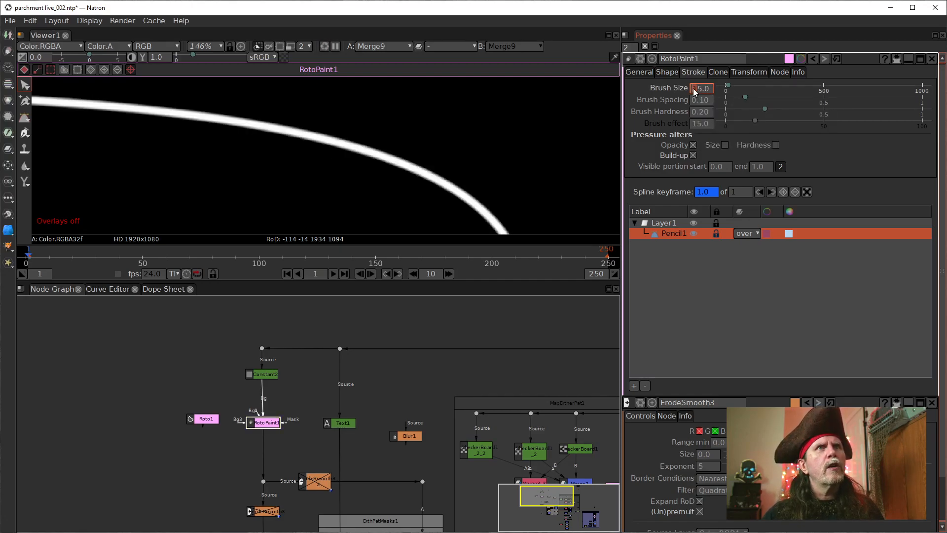
scroll(693, 88, "down", 1)
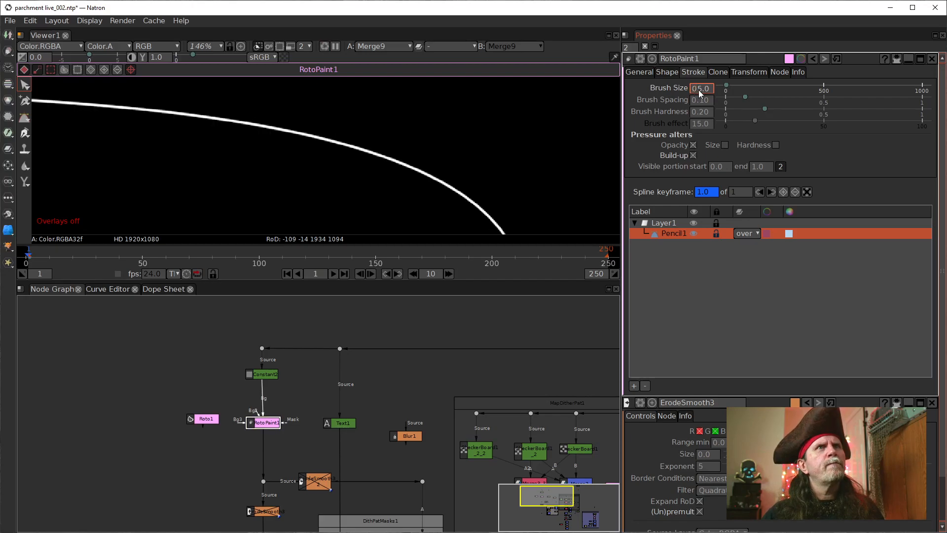
scroll(698, 90, "up", 1)
scroll(694, 91, "up", 3)
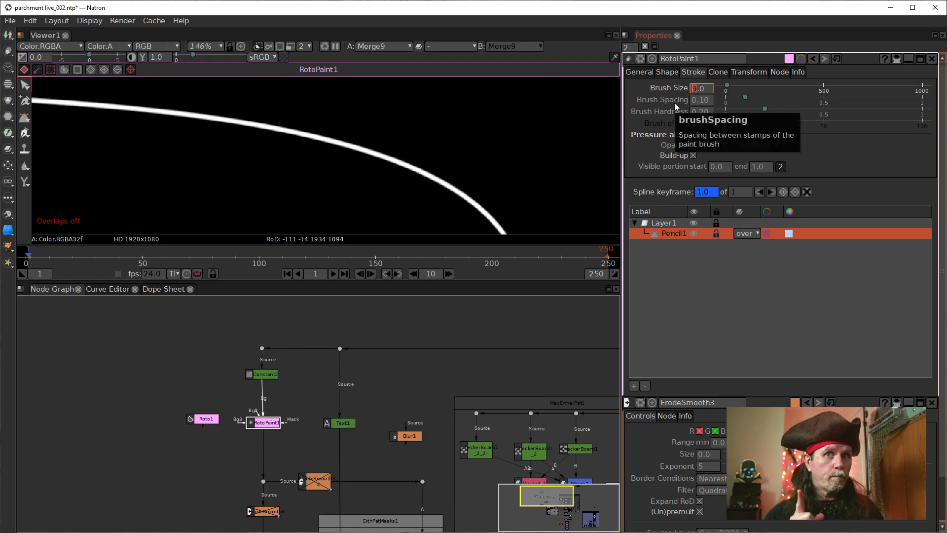
Step: Reset the Pencil1 stroke's brush size to its default
mouse_move(290, 441)
left_mouse_down()
mouse_move(285, 354)
mouse_move(280, 360)
left_mouse_up()
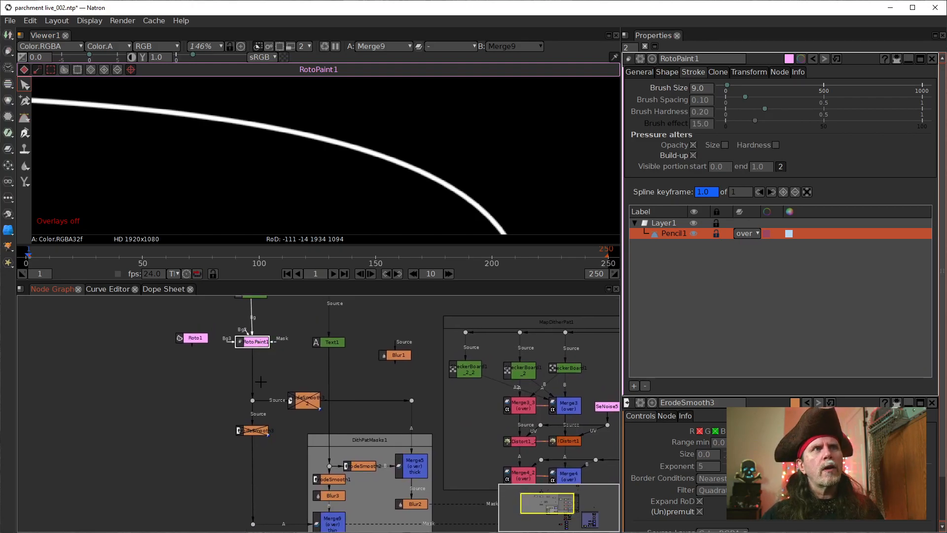
left_click(305, 404)
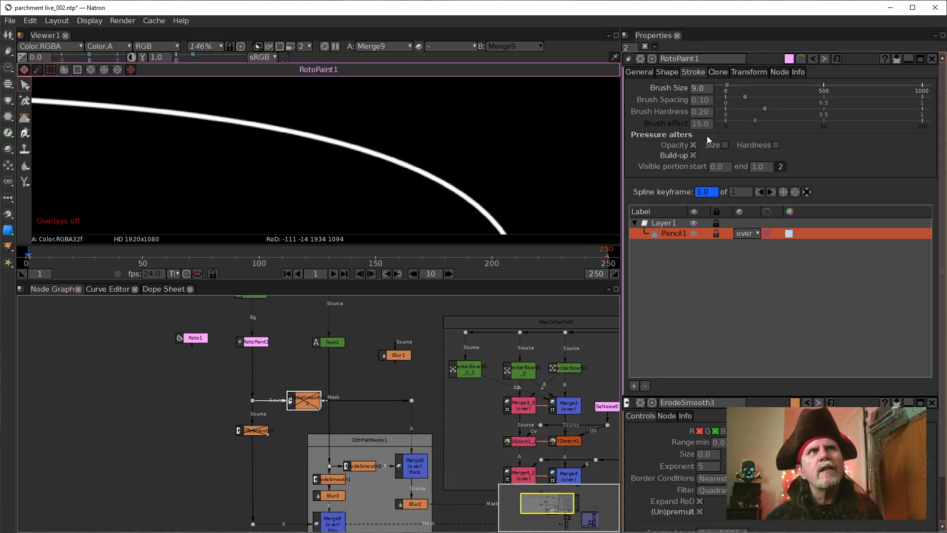
right_click(709, 88)
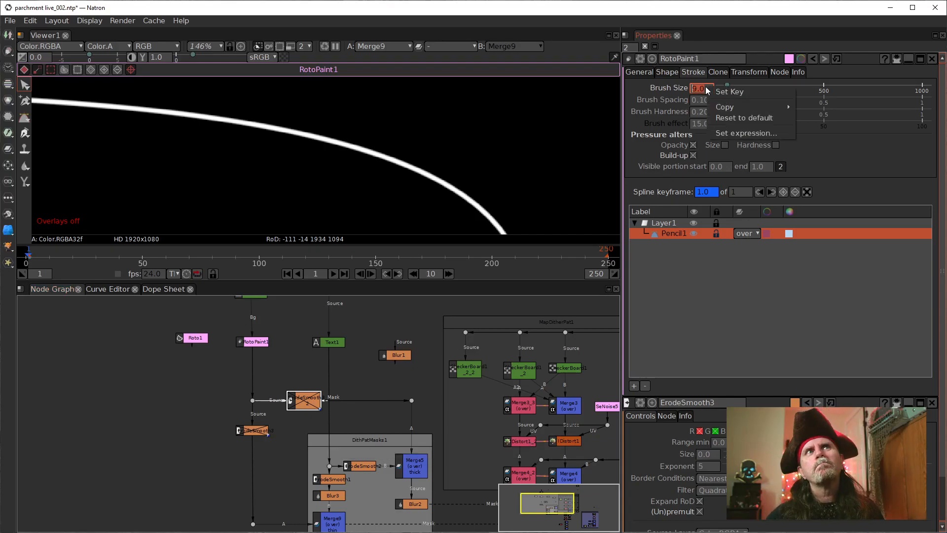
left_click(726, 119)
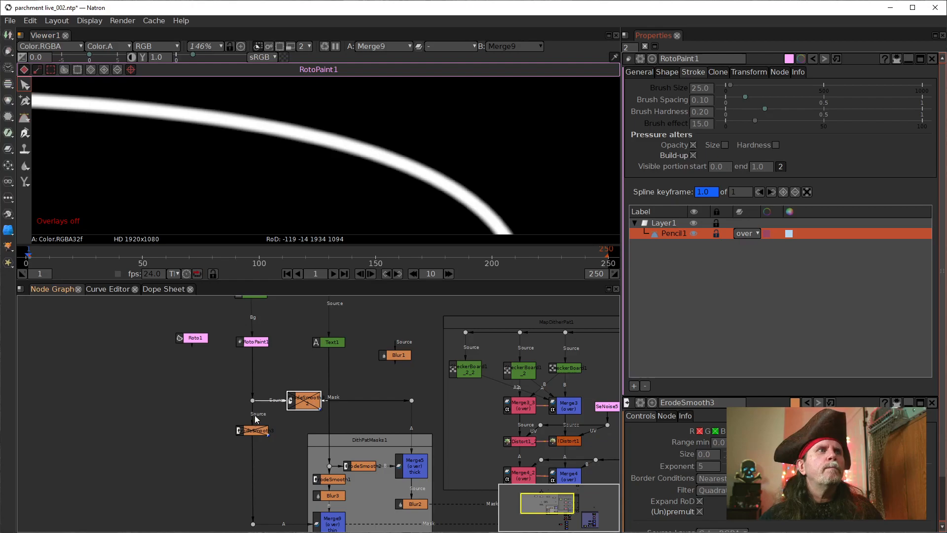
Step: Detach ErodeSmooth3 and ErodeSmooth3_2 from the mask branches, park them beside the tree, and join the thick branch's dots directly
mouse_move(248, 429)
left_mouse_down()
mouse_move(156, 427)
mouse_move(203, 452)
mouse_move(253, 398)
mouse_move(189, 403)
left_mouse_up()
left_click_drag(310, 403, 253, 403)
left_click_drag(342, 380, 253, 401)
left_click_drag(306, 372, 153, 390)
Step: Add a plain Erode node and connect it into the thin branch between the RotoPaint1 dot and the dot feeding Merge9
left_click(244, 442)
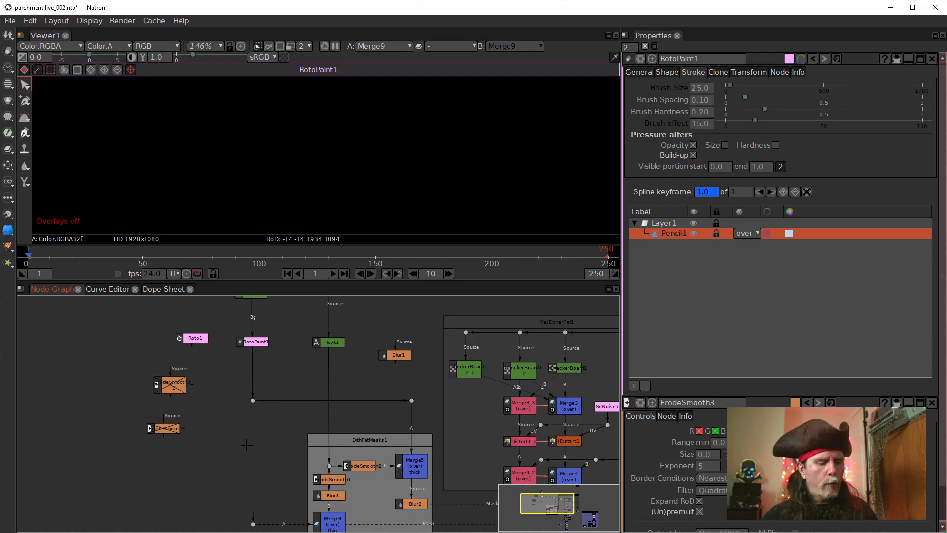
key("Tab")
type("erod")
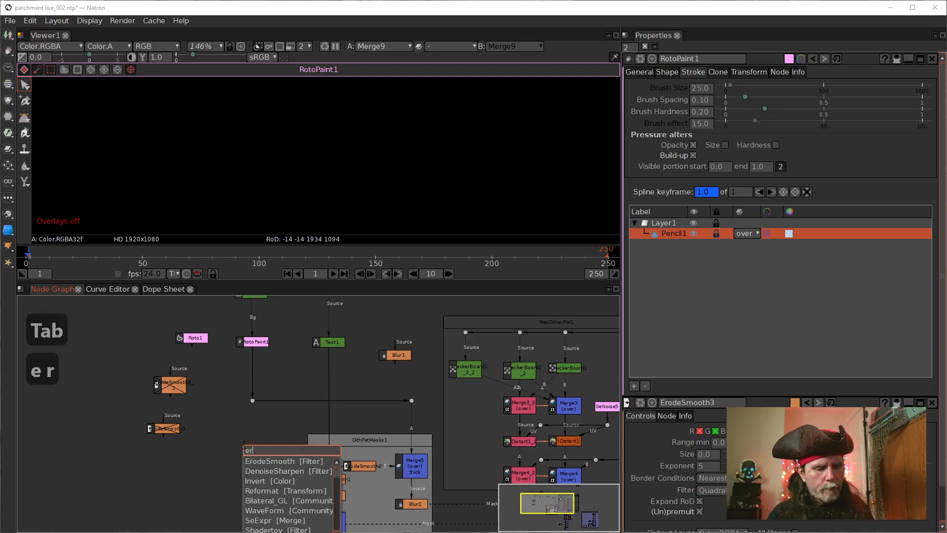
key("Down")
key("Down")
key("Down")
key("Return")
left_click_drag(259, 437, 253, 400)
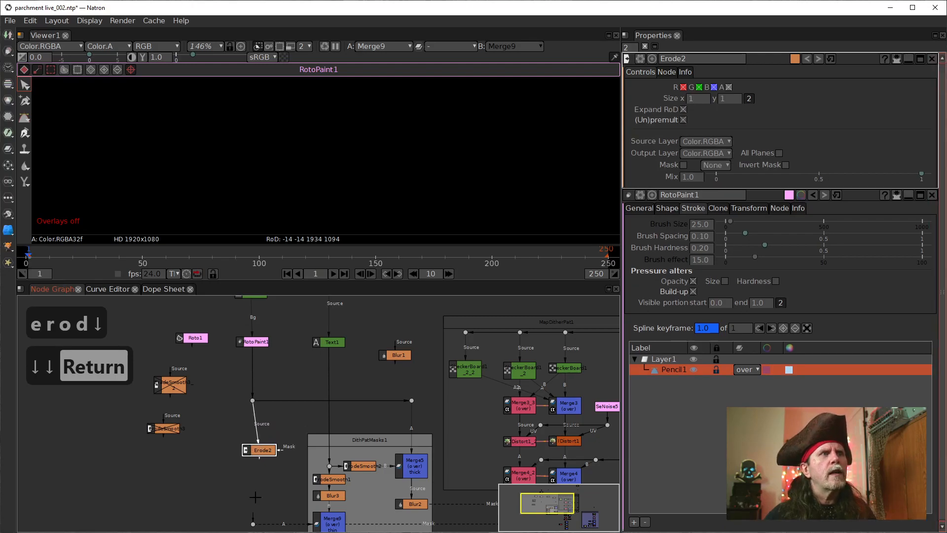
left_click_drag(254, 518, 250, 446)
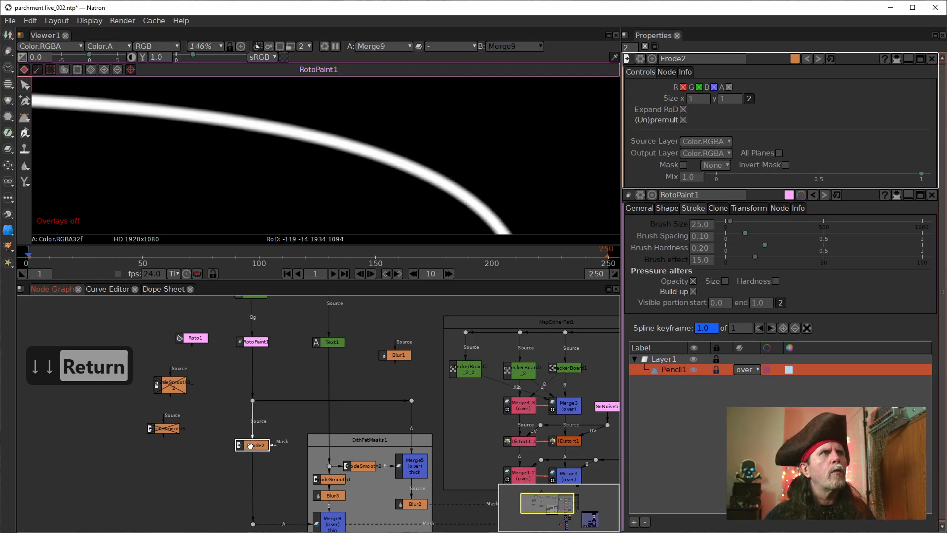
Step: Combine Erode2's X and Y sizes into one value, try 2, then set it to 4
left_click(749, 98)
left_click(690, 101)
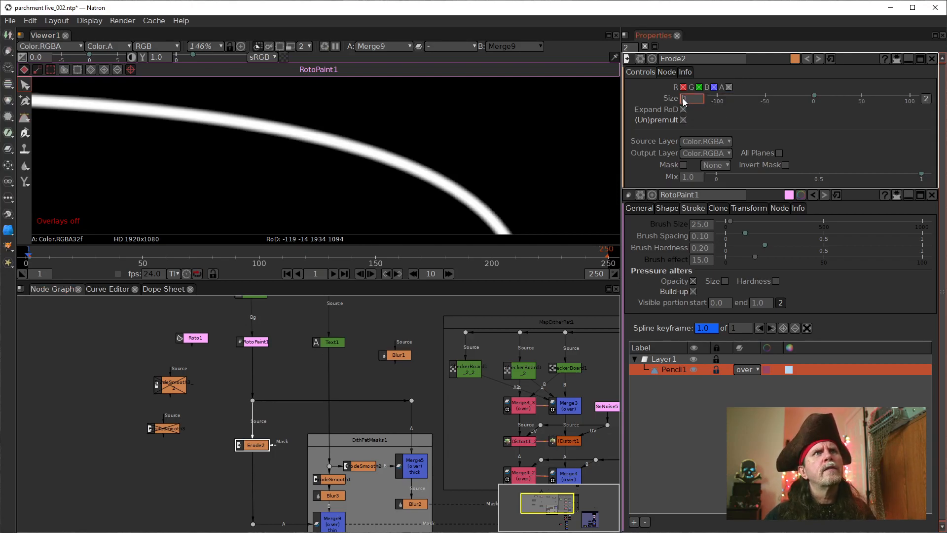
type("2")
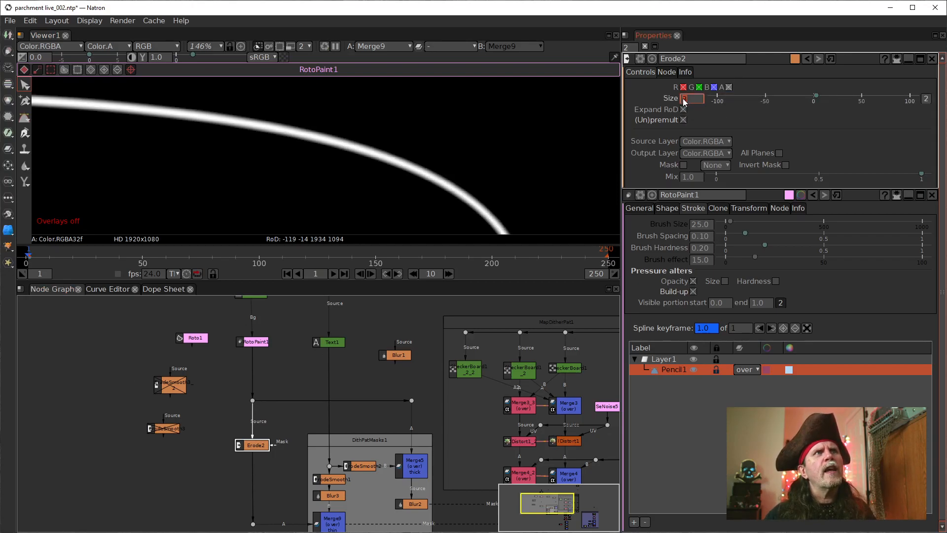
type("4")
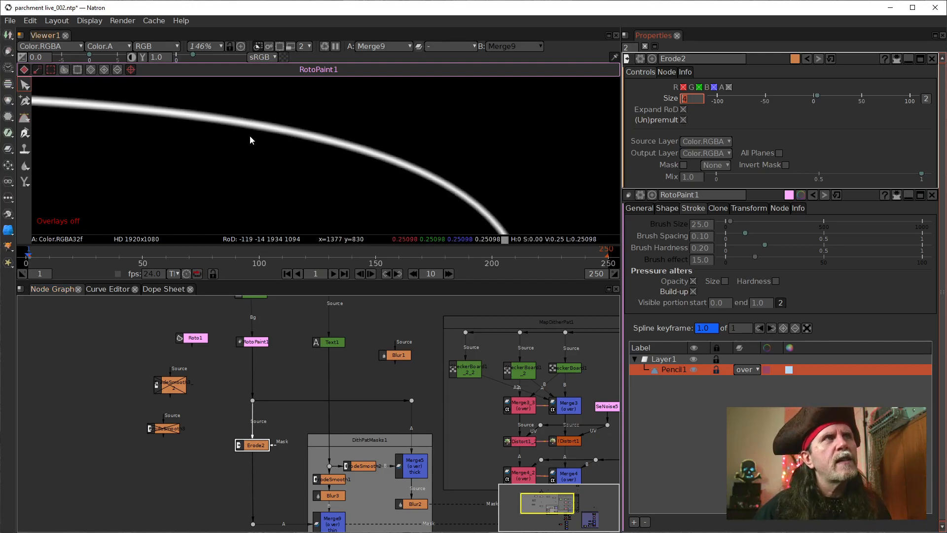
Step: Try other brush hardness values on RotoPaint1's Pencil1 stroke, then reset the hardness to its default
left_click(256, 342)
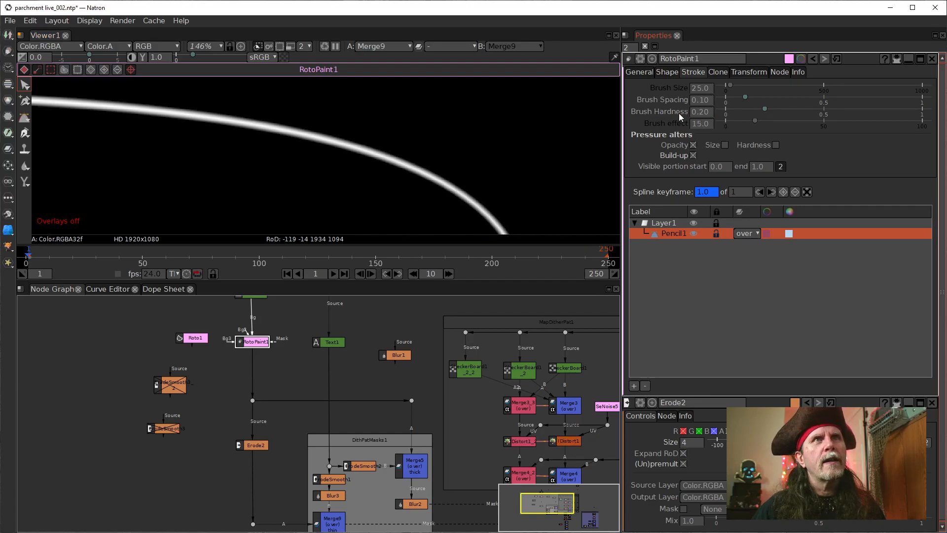
scroll(702, 112, "down", 2)
scroll(703, 111, "up", 4)
scroll(702, 112, "up", 3)
scroll(703, 111, "down", 1)
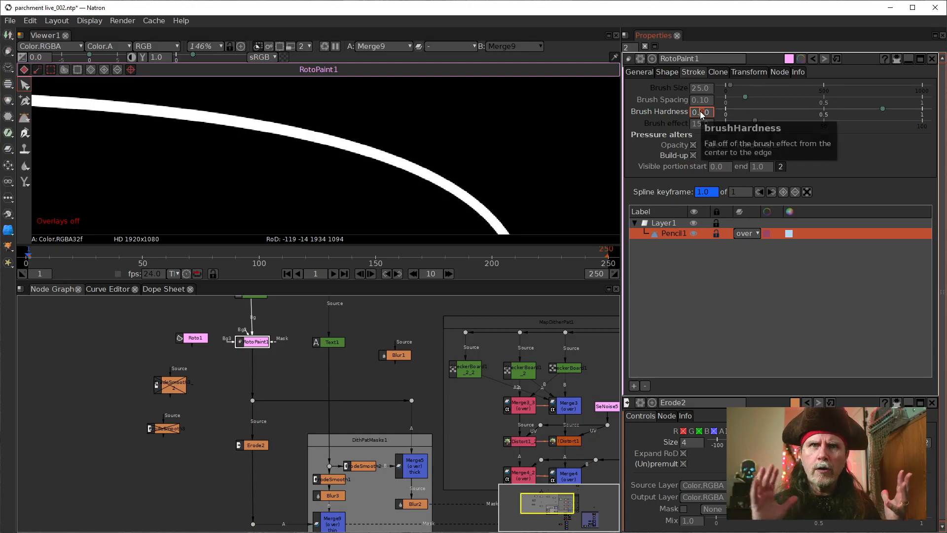
right_click(703, 114)
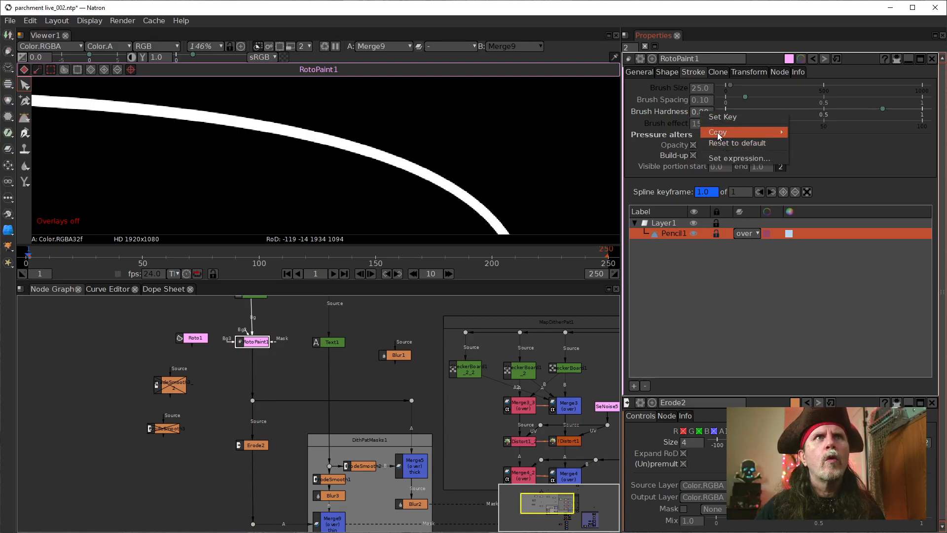
left_click(719, 143)
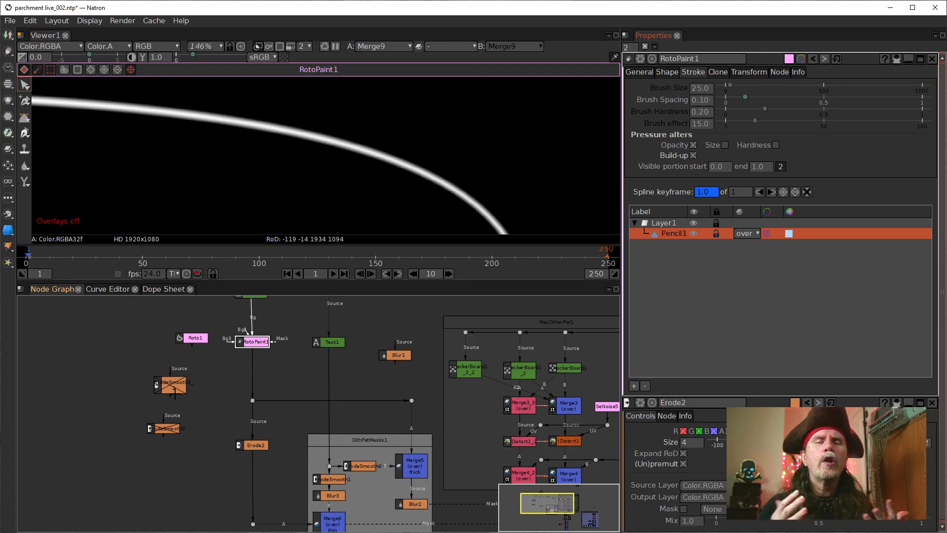
Step: Display the output of the final Merge10 multiply node in the viewer
left_click(256, 444)
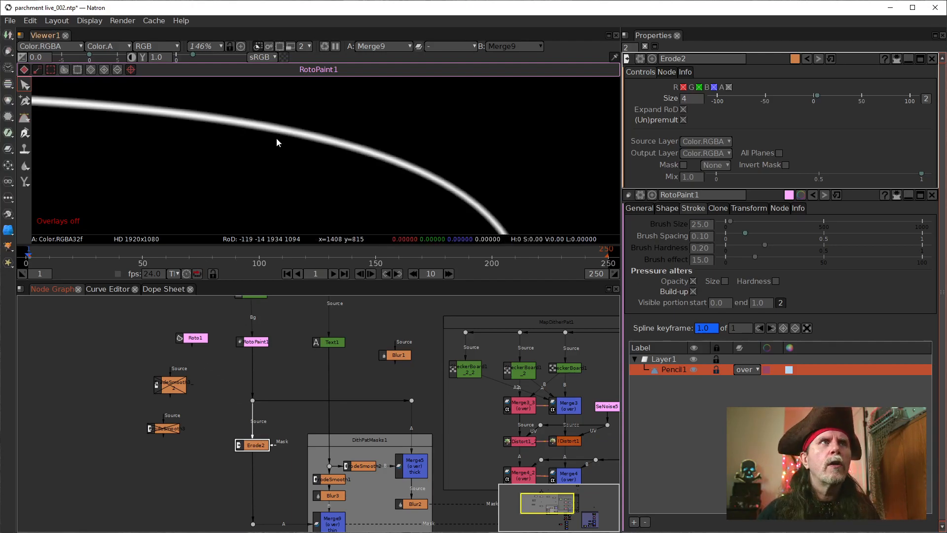
left_click_drag(241, 470, 133, 409)
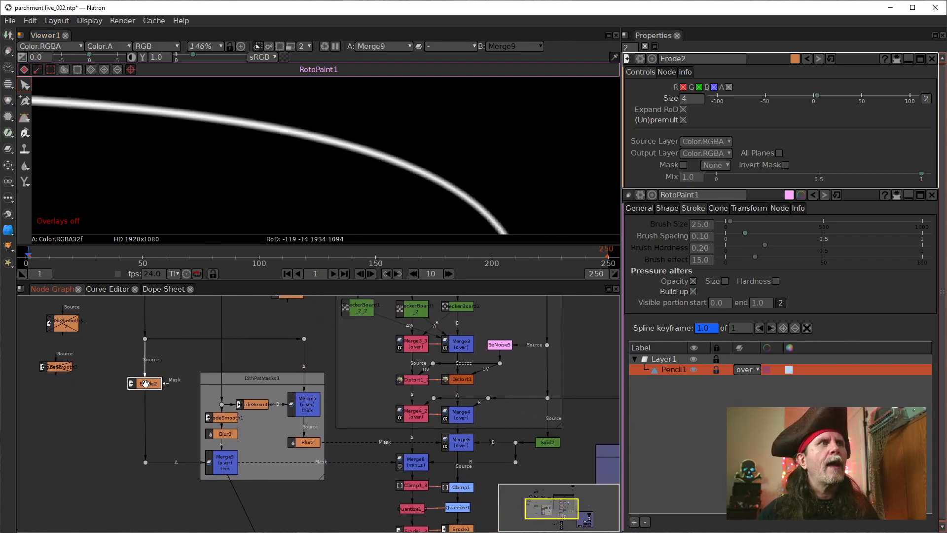
left_click(58, 319)
left_click_drag(414, 505, 412, 490)
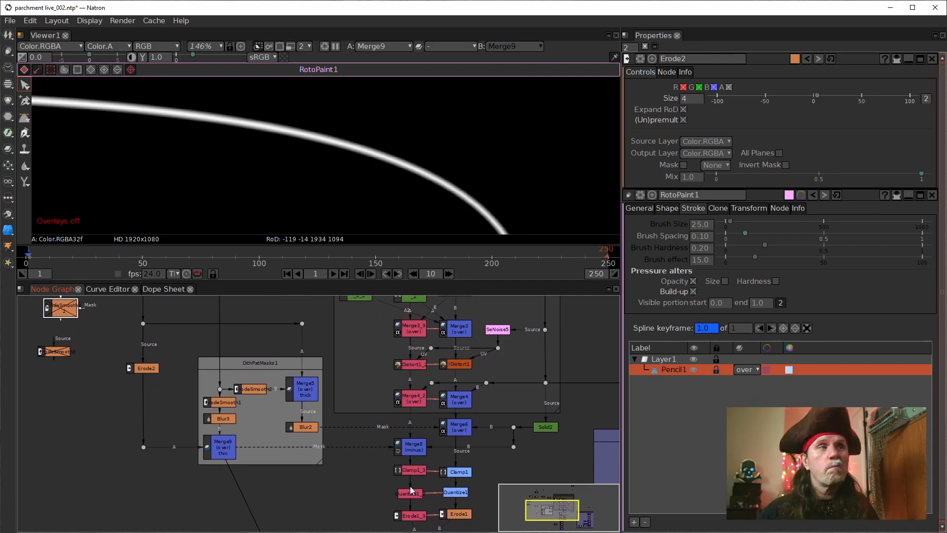
left_click_drag(322, 491, 314, 323)
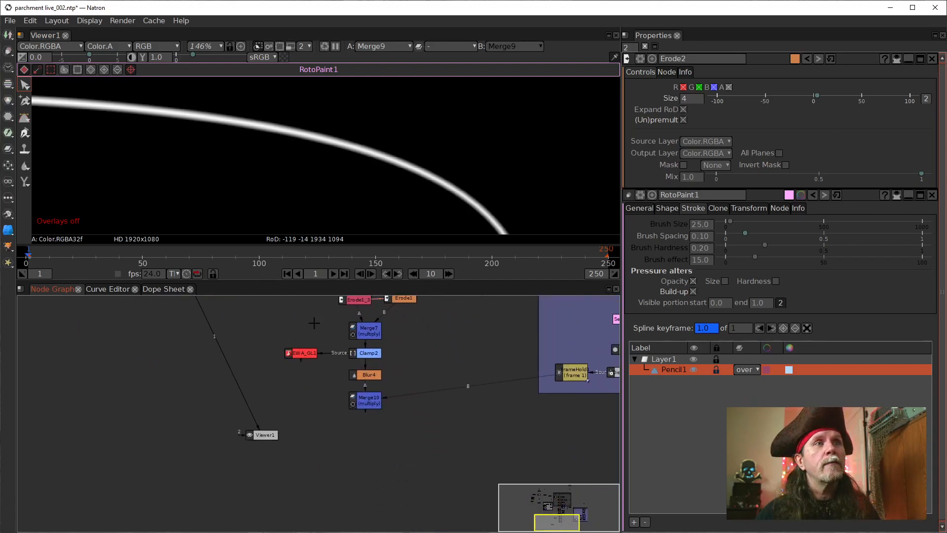
left_click(368, 403)
key("1")
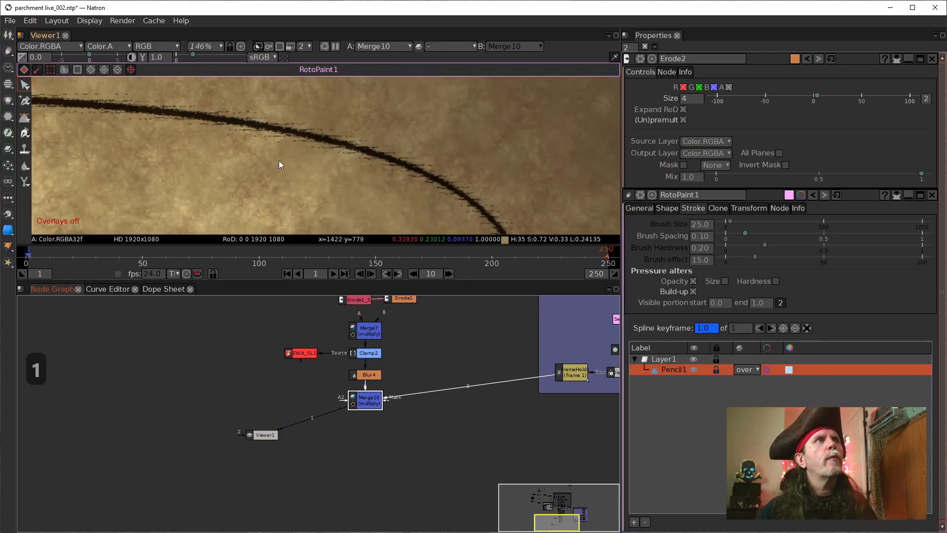
Step: Examine the thinned path line across the parchment, from above the Treasure Map text down to its lower end
scroll(273, 166, "down", 2)
left_click_drag(249, 173, 334, 148)
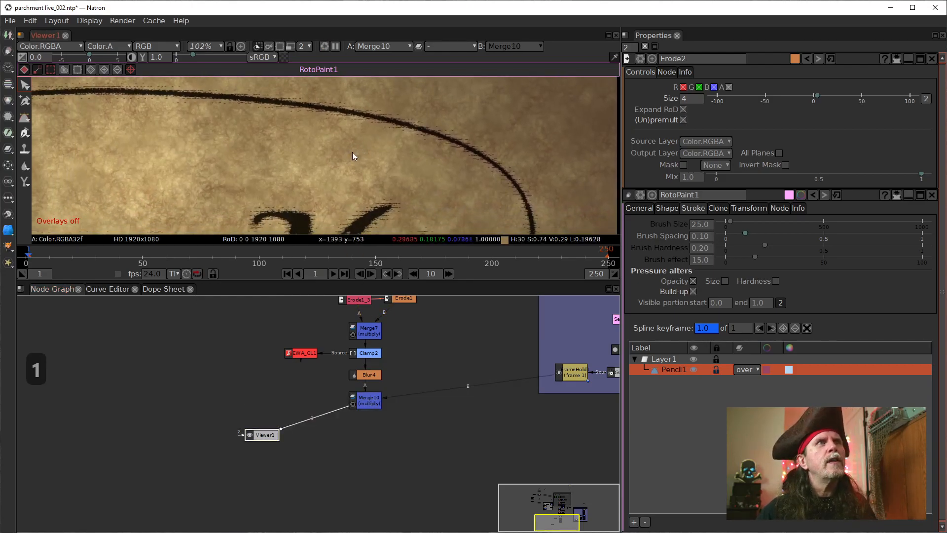
scroll(353, 152, "down", 2)
left_click_drag(275, 186, 465, 148)
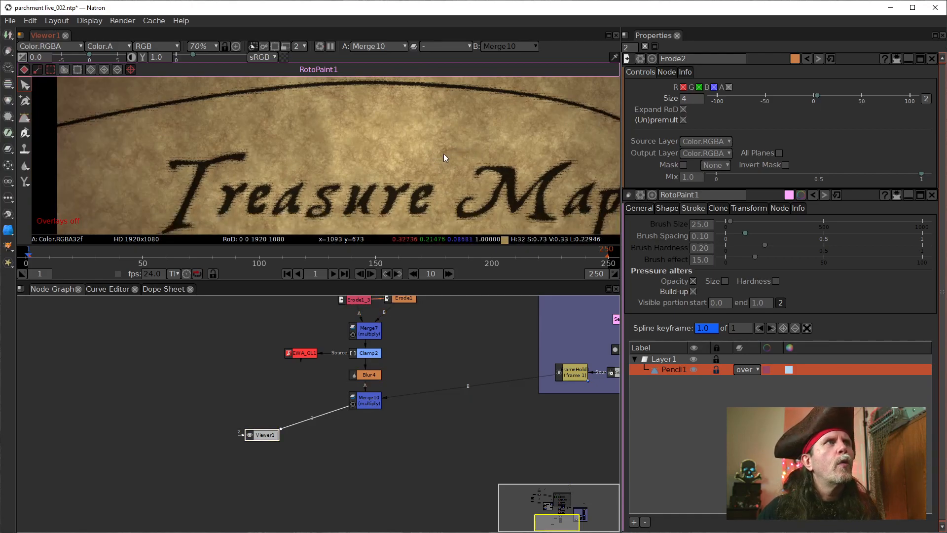
left_click_drag(501, 152, 273, 150)
left_click_drag(436, 193, 466, 102)
left_click_drag(243, 173, 488, 129)
left_click_drag(412, 177, 233, 147)
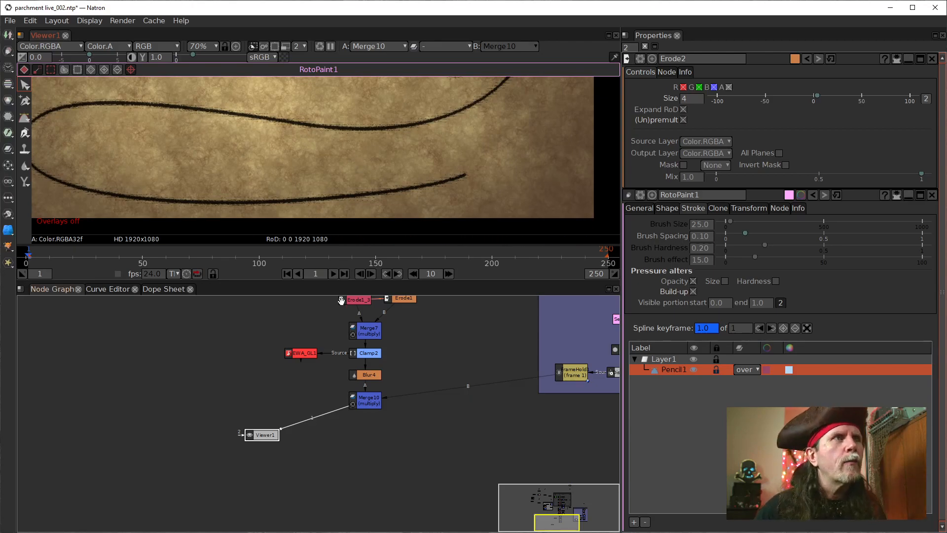
Step: Set Erode2's size to 5 and inspect the path line beside the Treasure Map text
left_click_drag(339, 299, 458, 524)
scroll(275, 424, "up", 1)
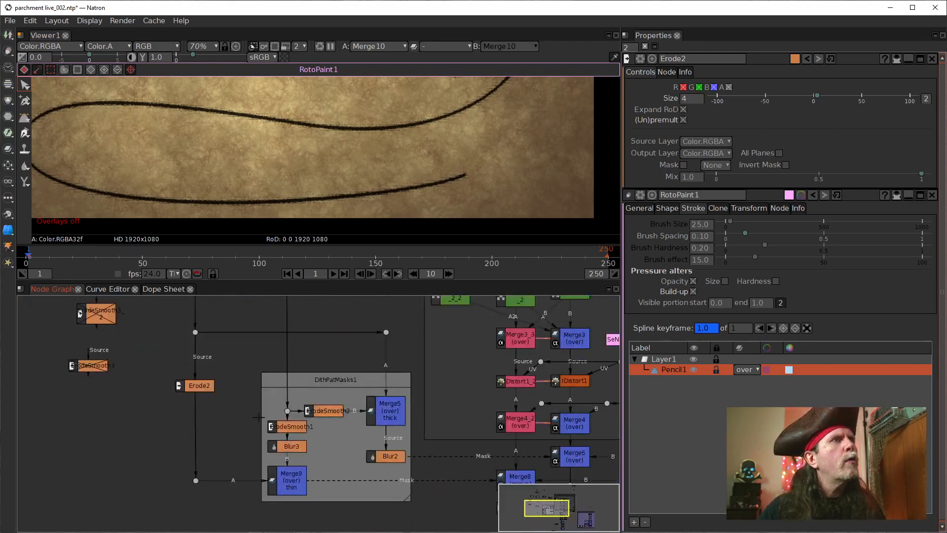
left_click(192, 387)
left_click(687, 98)
type("5")
key("Return")
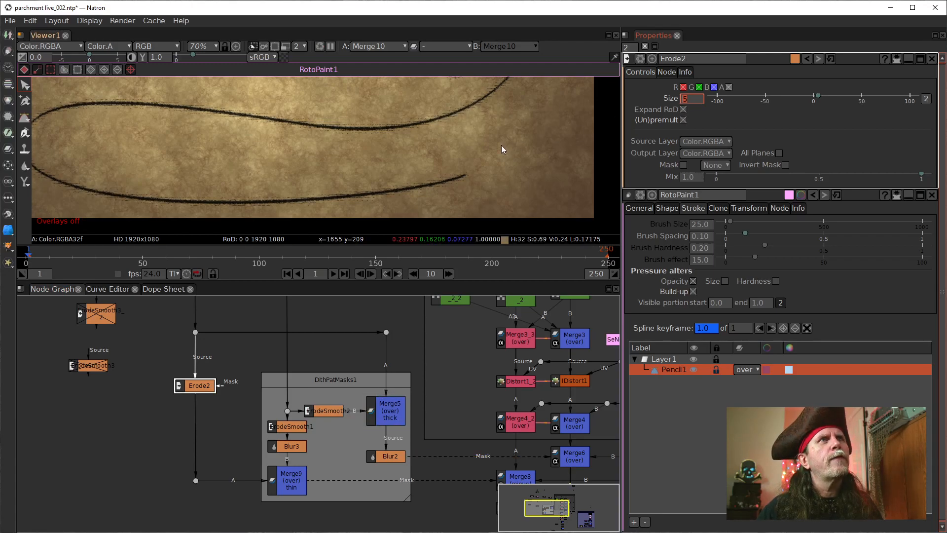
left_click_drag(460, 115, 437, 190)
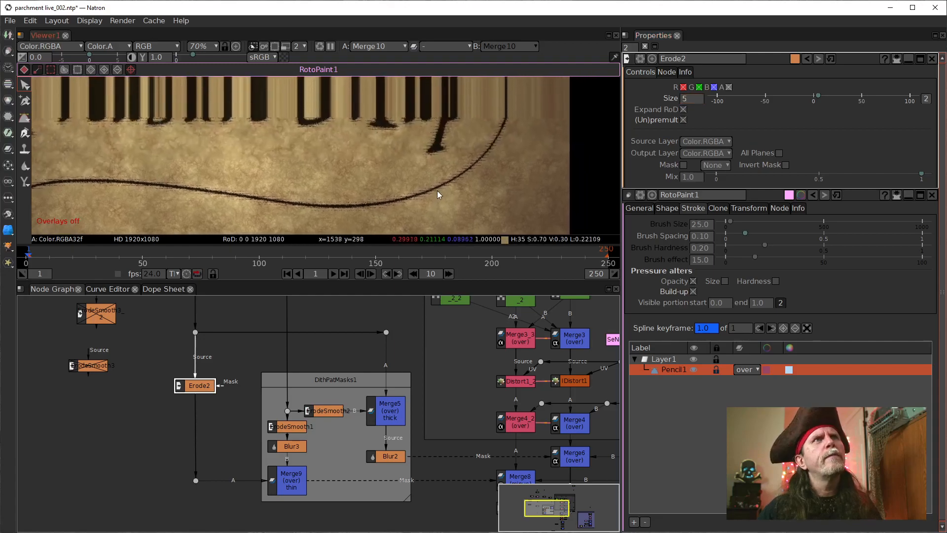
scroll(434, 183, "down", 1)
scroll(434, 182, "down", 2)
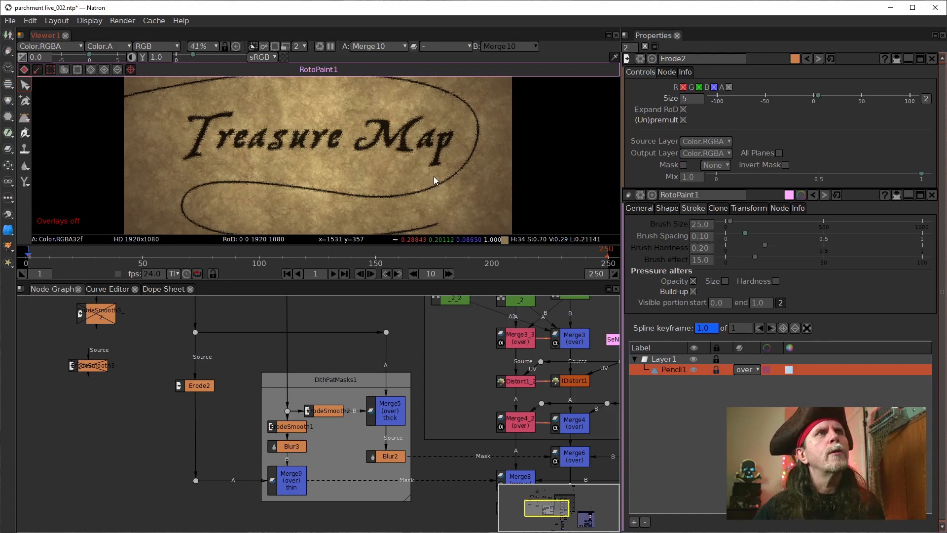
scroll(434, 176, "up", 5)
scroll(466, 172, "down", 1)
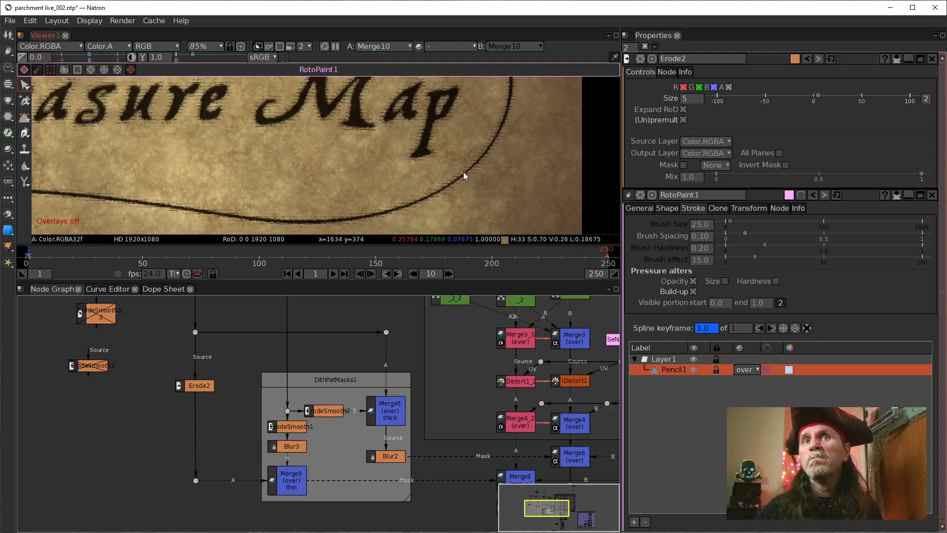
Step: Open RotoPaint1's stroke settings and raise the Pencil1 brush spacing to 20.20
left_click_drag(268, 319, 288, 491)
left_click_drag(219, 437, 220, 424)
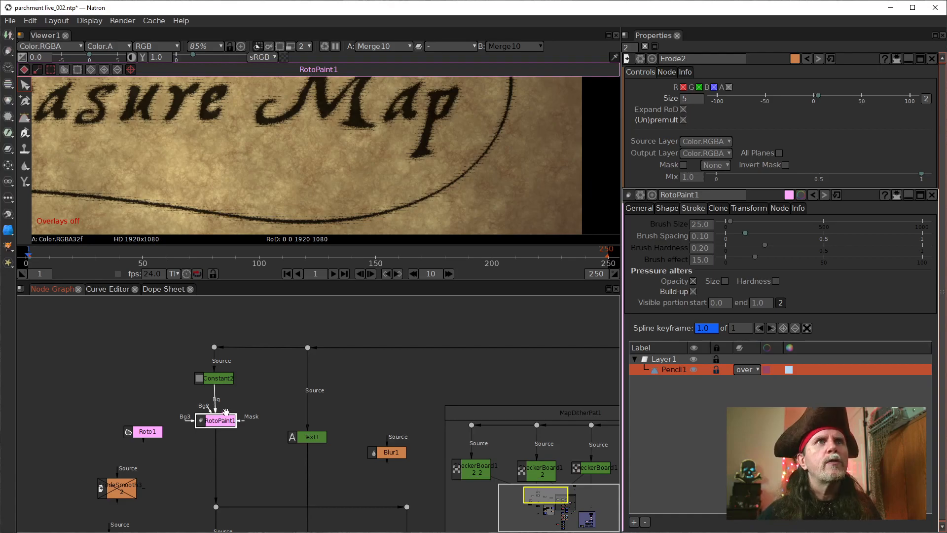
double_click(225, 423)
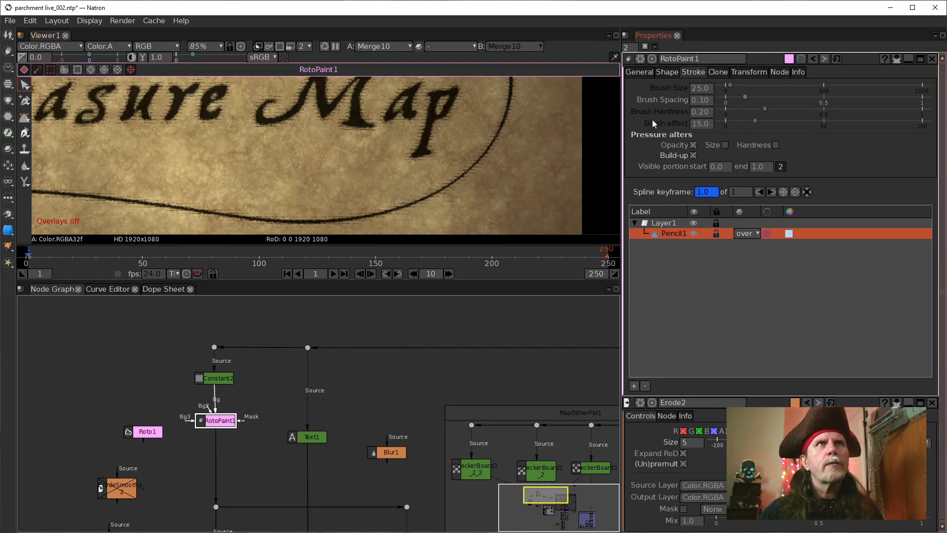
left_click_drag(413, 161, 524, 218)
scroll(360, 140, "down", 2)
left_click_drag(338, 138, 411, 185)
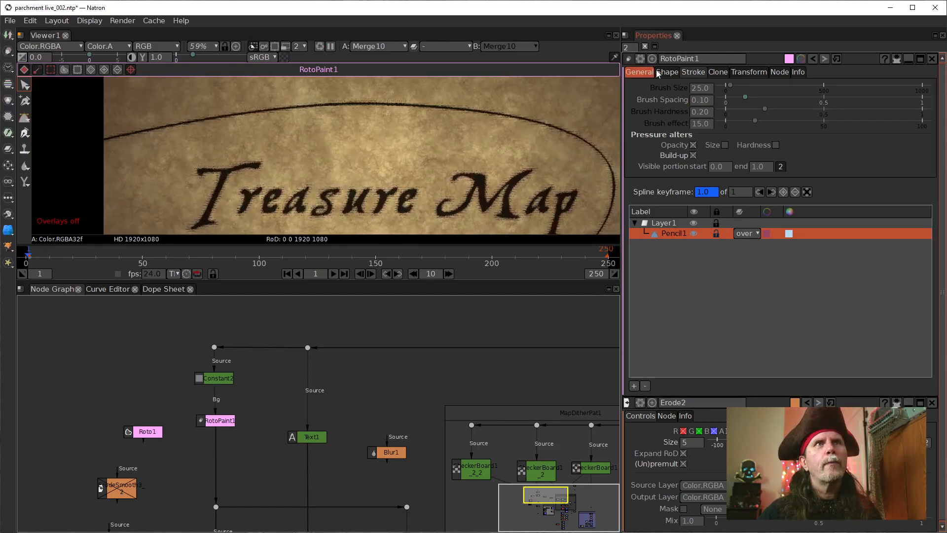
left_click(701, 101)
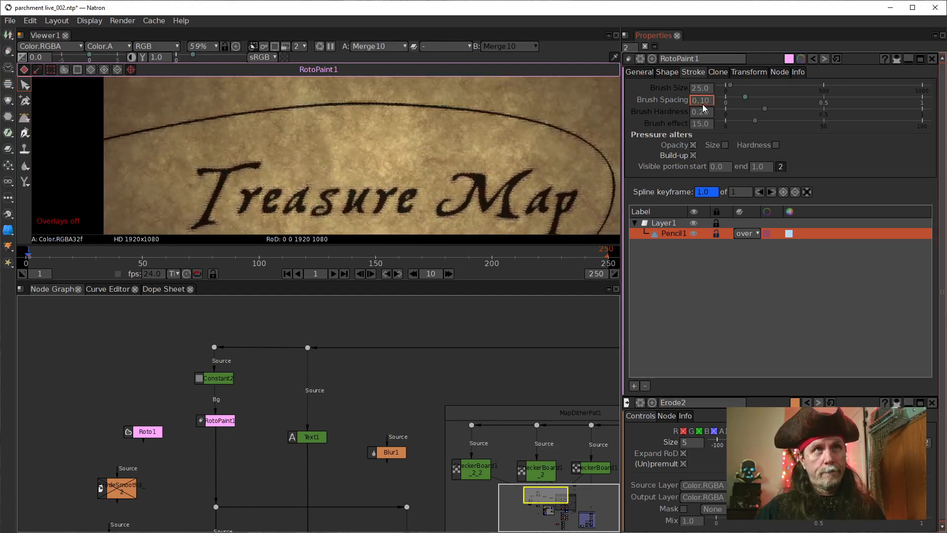
scroll(701, 102, "up", 2)
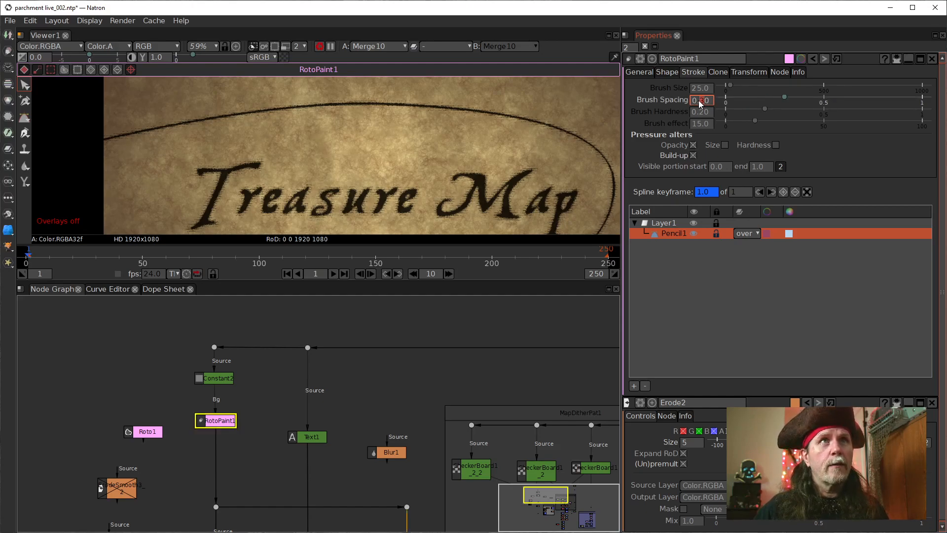
scroll(701, 102, "up", 3)
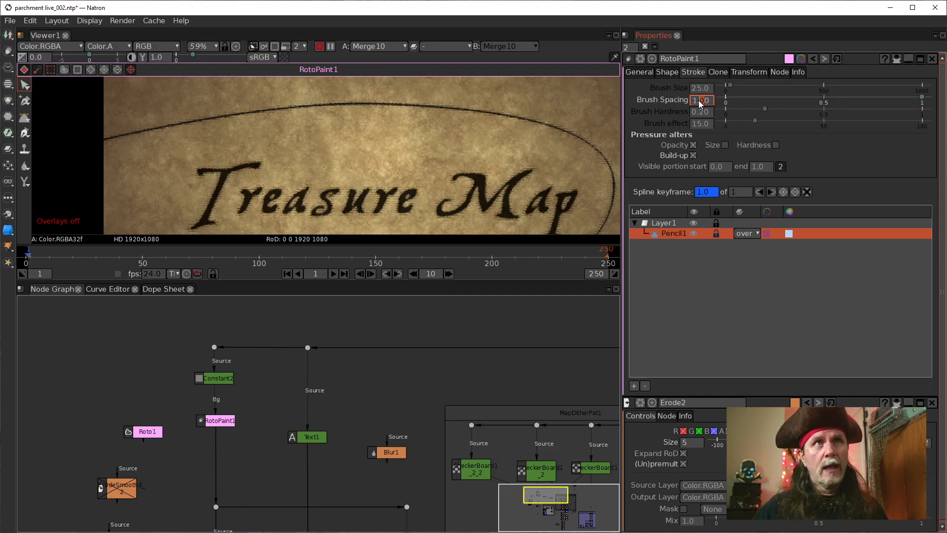
scroll(700, 102, "up", 3)
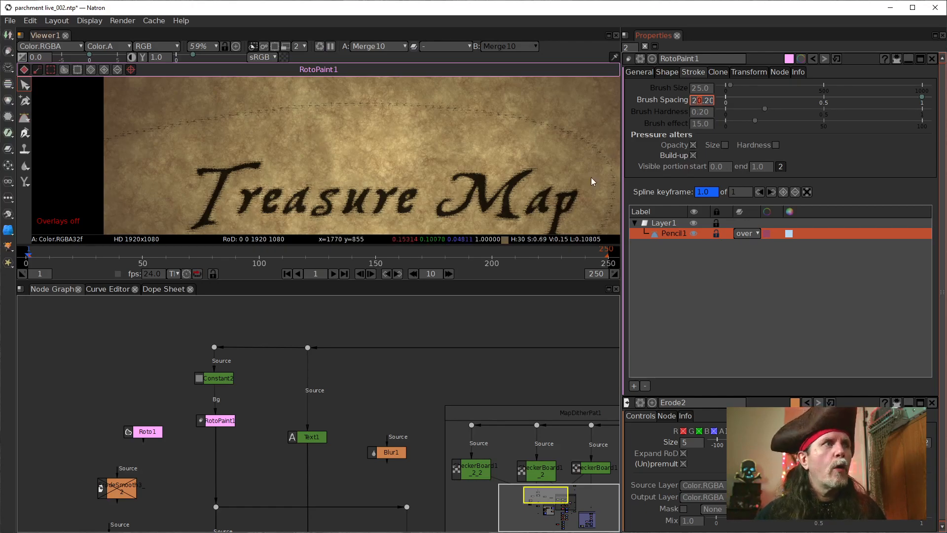
Step: Display RotoPaint1's output directly, try a much larger brush spacing, then reset the spacing to its default
left_click(220, 421)
key("1")
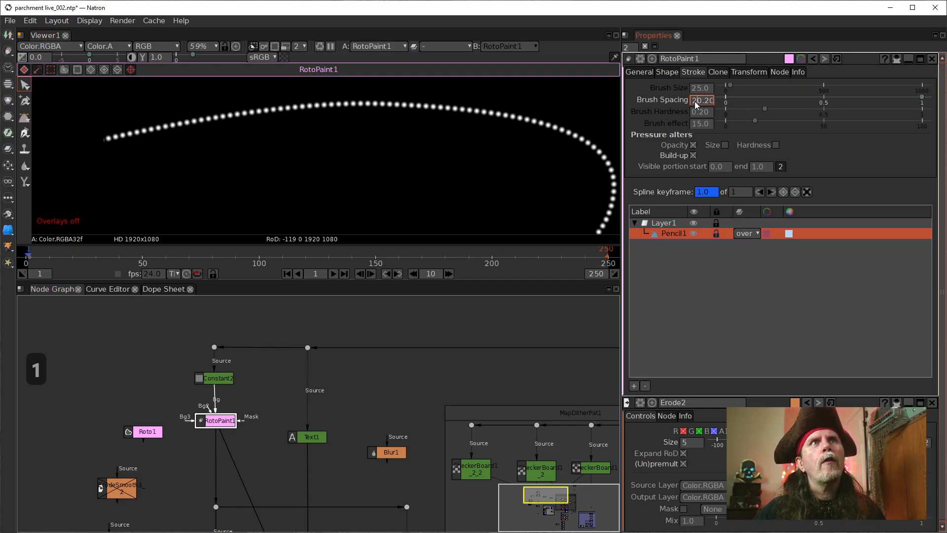
scroll(695, 105, "up", 11)
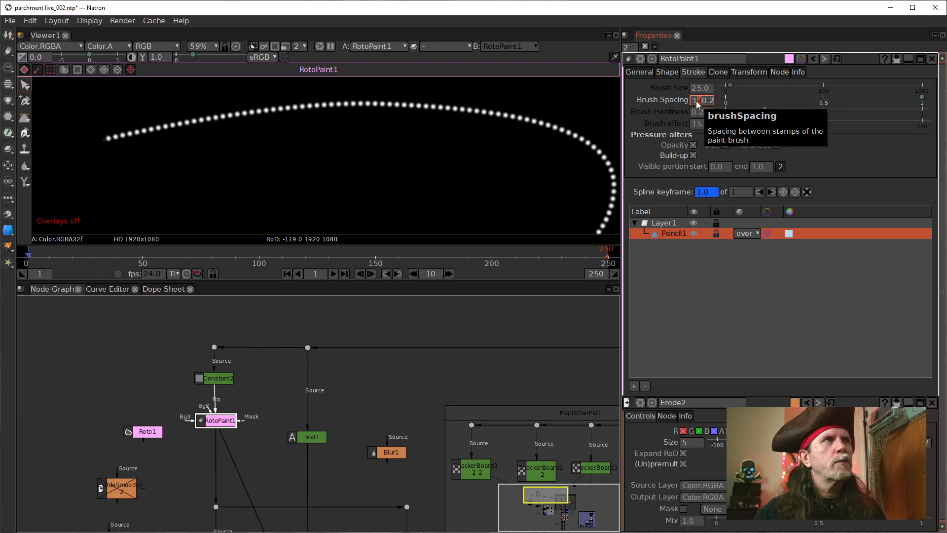
right_click(699, 103)
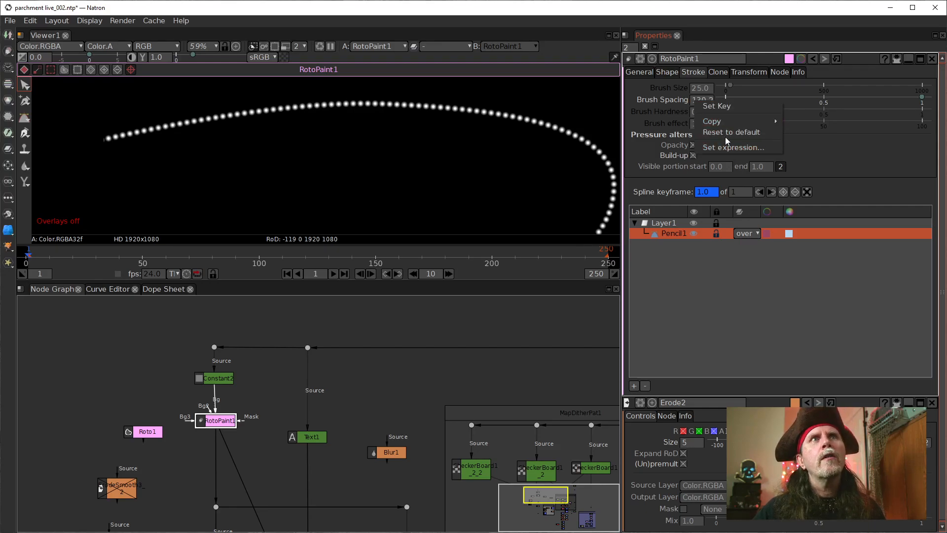
left_click(726, 132)
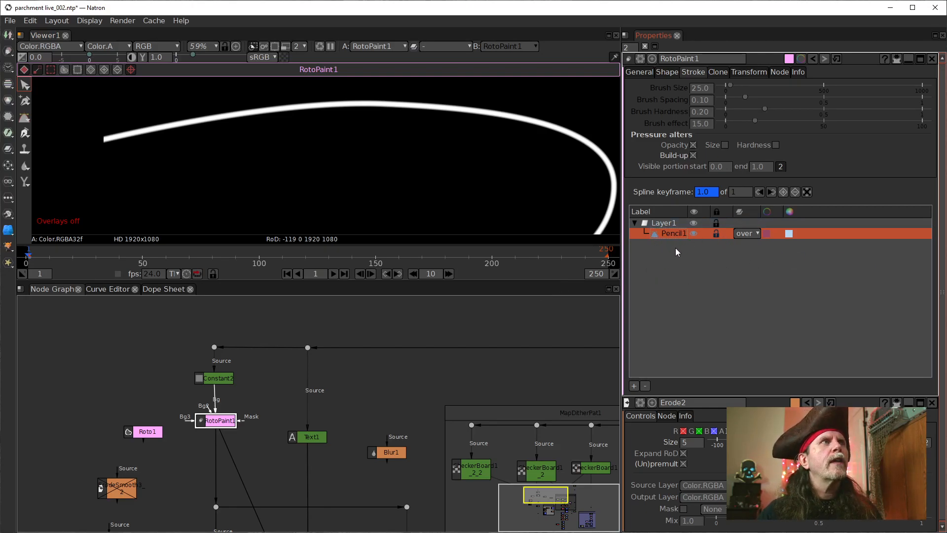
Step: Select Layer1, activate the Bezier tool and turn the viewer overlays back on
left_click(662, 224)
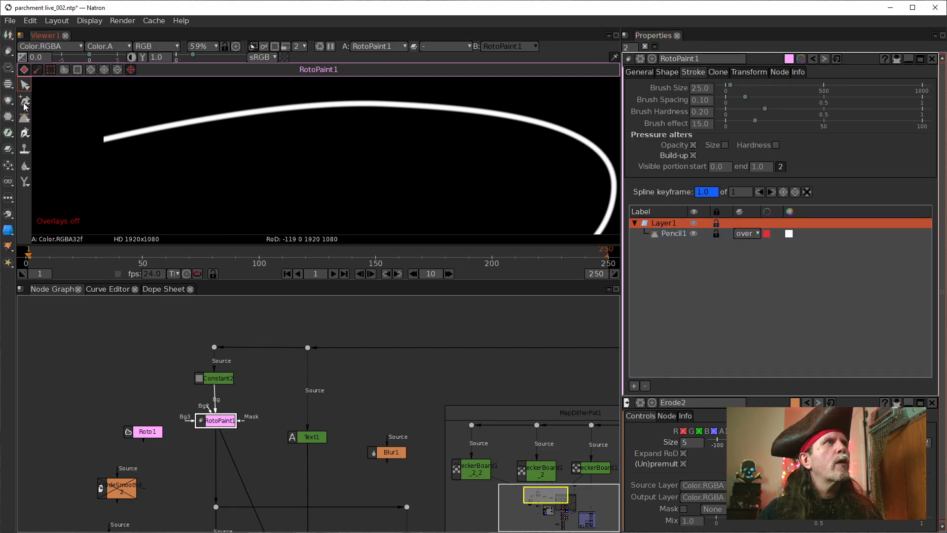
left_click(23, 120)
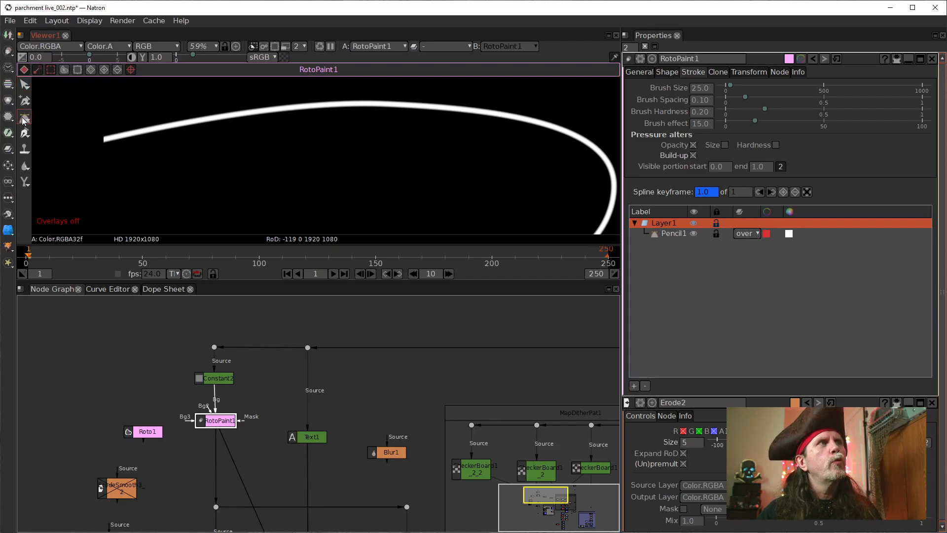
scroll(245, 190, "down", 2)
mouse_move(298, 204)
left_mouse_down()
mouse_move(327, 137)
mouse_move(342, 211)
mouse_move(342, 188)
left_mouse_up()
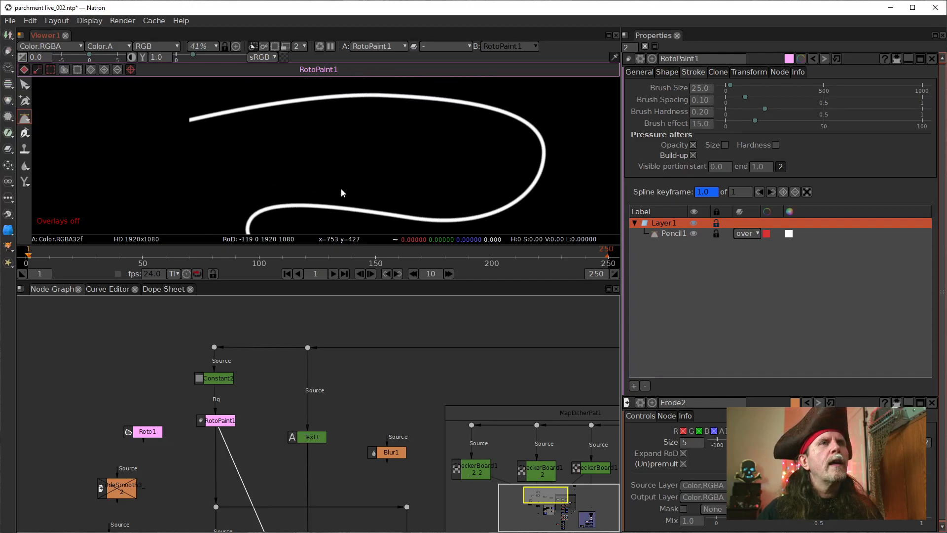
right_click(375, 156)
left_click(399, 224)
mouse_move(375, 163)
left_mouse_down()
mouse_move(330, 193)
mouse_move(348, 190)
mouse_move(344, 205)
left_mouse_up()
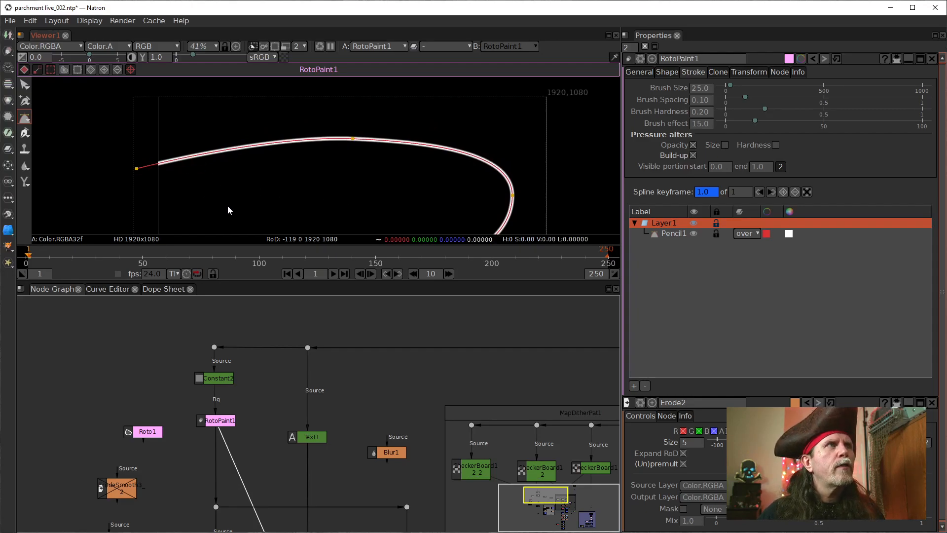
Step: Start a Bezier zigzag that crosses back and forth over the pencil path's upper stretch, from its outer left end to near the middle
left_click_drag(232, 195, 213, 177)
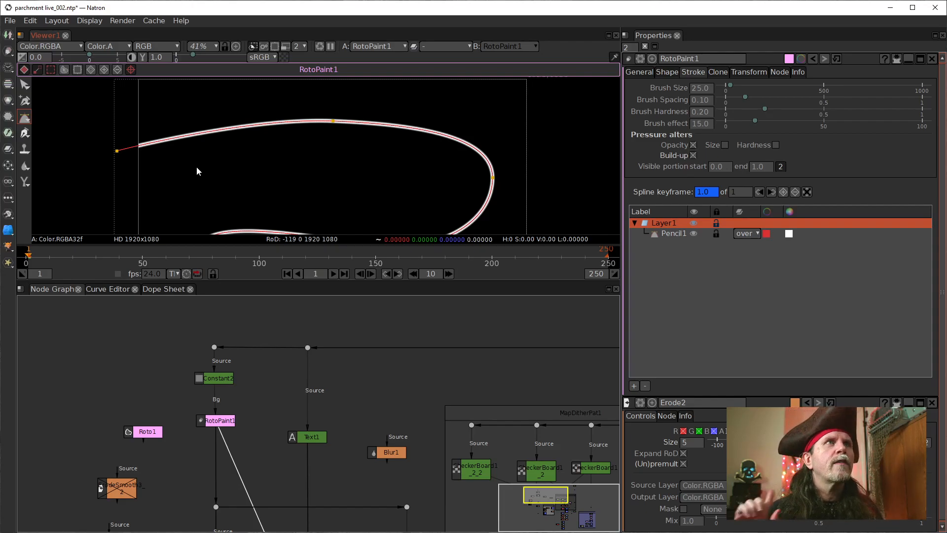
left_click(125, 174)
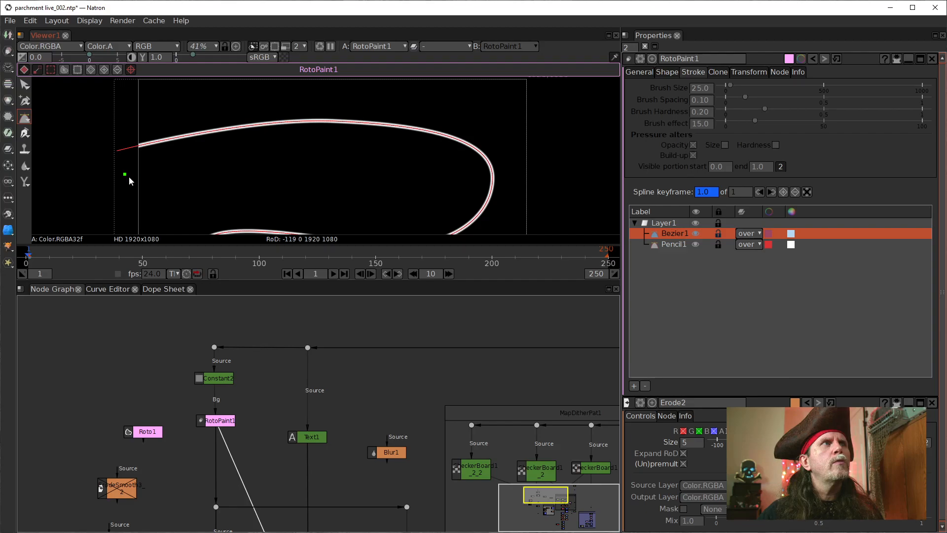
left_click(168, 92)
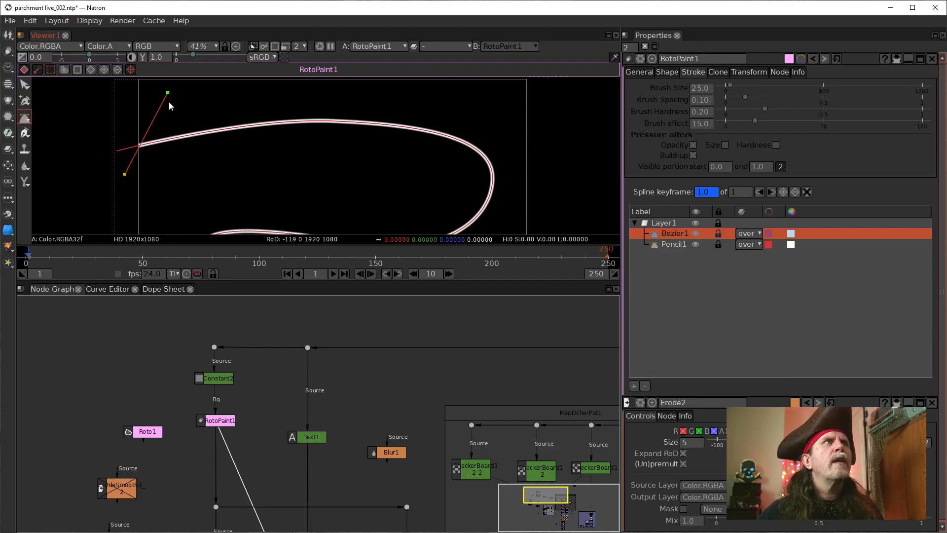
left_click(175, 162)
left_click(208, 92)
left_click(225, 152)
left_click(249, 90)
left_click(267, 148)
left_click(289, 89)
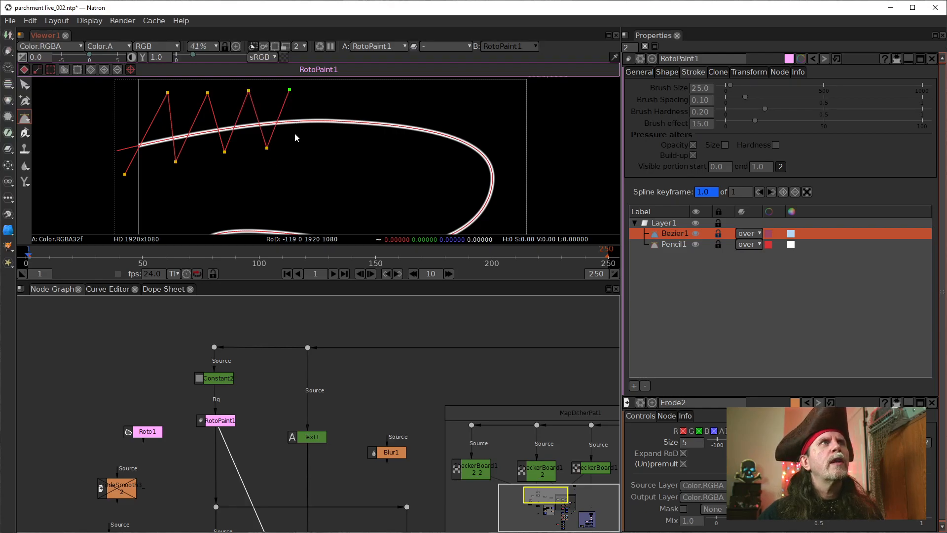
Step: Continue the Bezier zigzag across the rest of the path's upper stretch up to the start of the right-hand bend
left_click(304, 140)
left_click(325, 91)
left_click(346, 138)
left_click(367, 93)
left_click(373, 140)
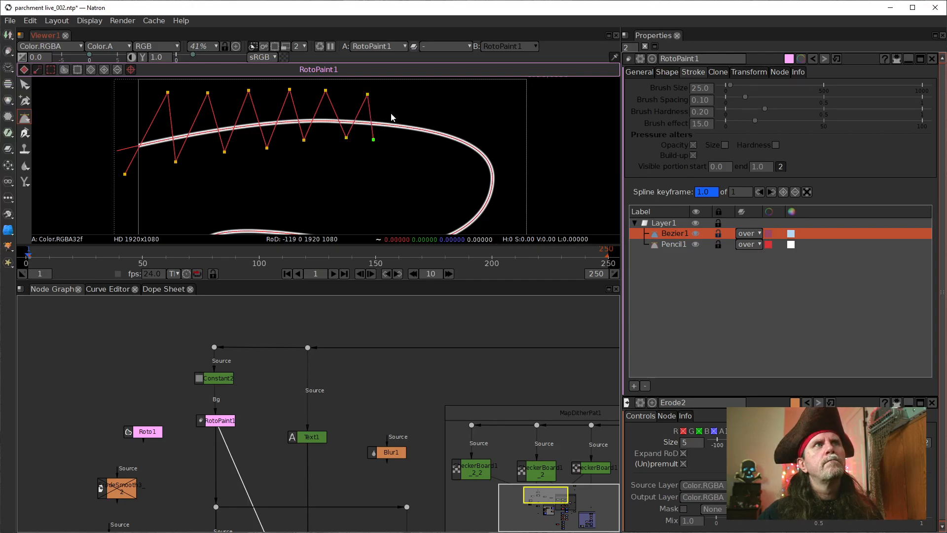
left_click(404, 100)
left_click(401, 152)
left_click(445, 108)
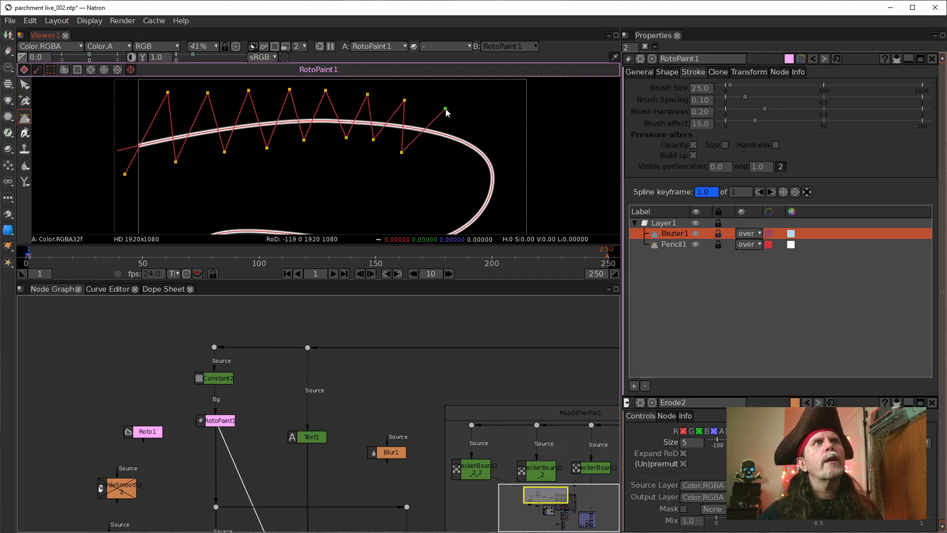
left_click(432, 149)
left_click(489, 134)
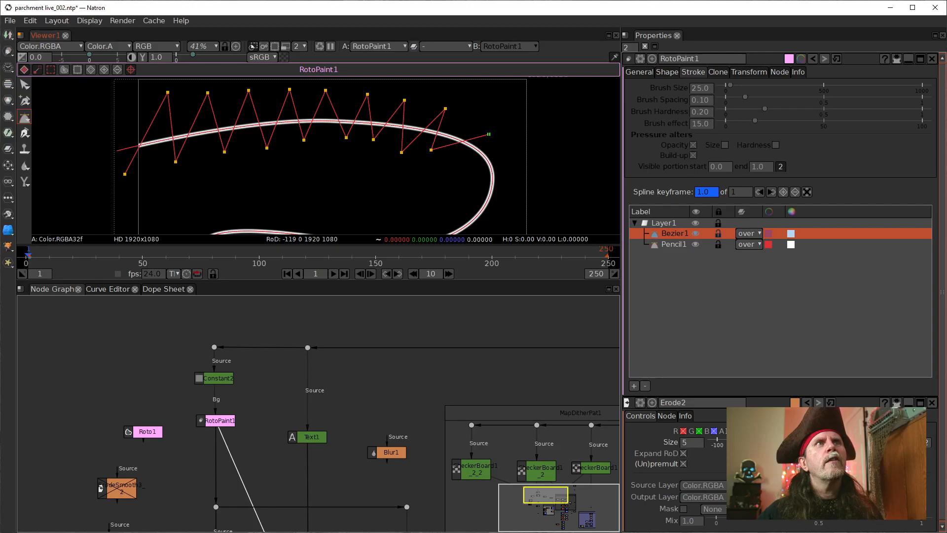
Step: Carry the Bezier zigzag around the path's right-hand bend, alternating points inside and outside the line
left_click(475, 169)
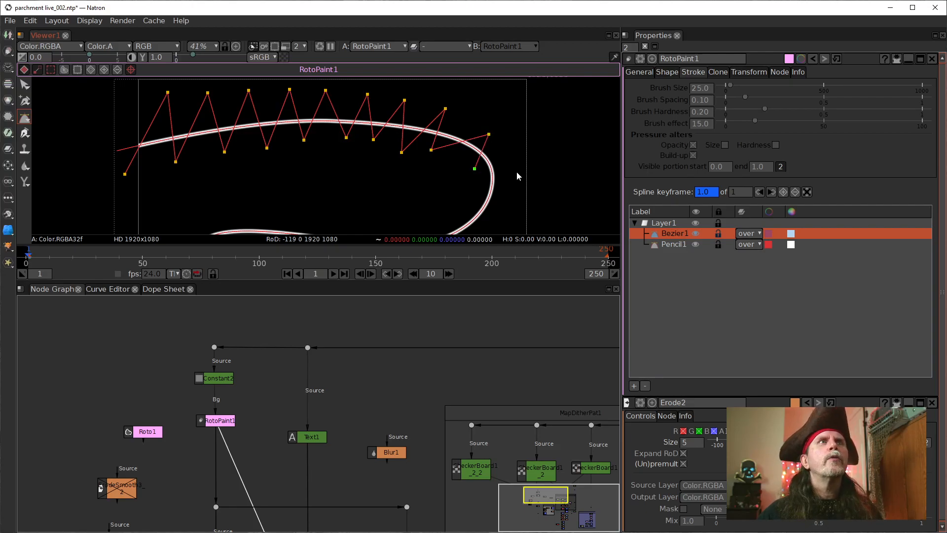
left_click(470, 188)
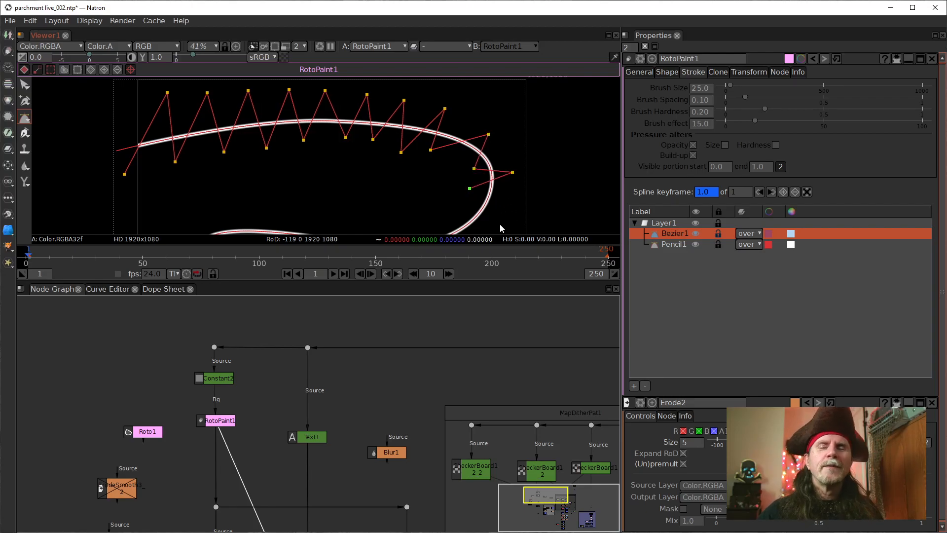
left_click_drag(500, 225, 513, 176)
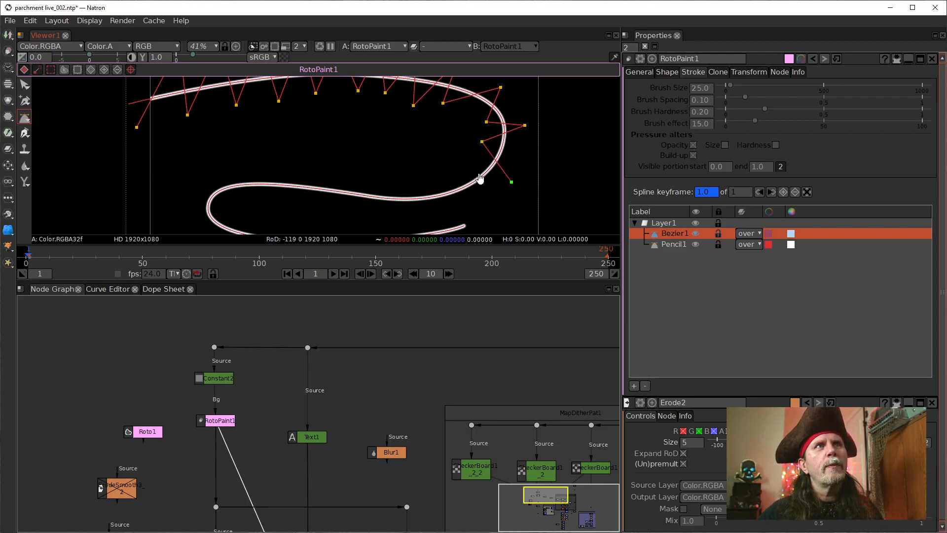
left_click(456, 160)
left_click(468, 208)
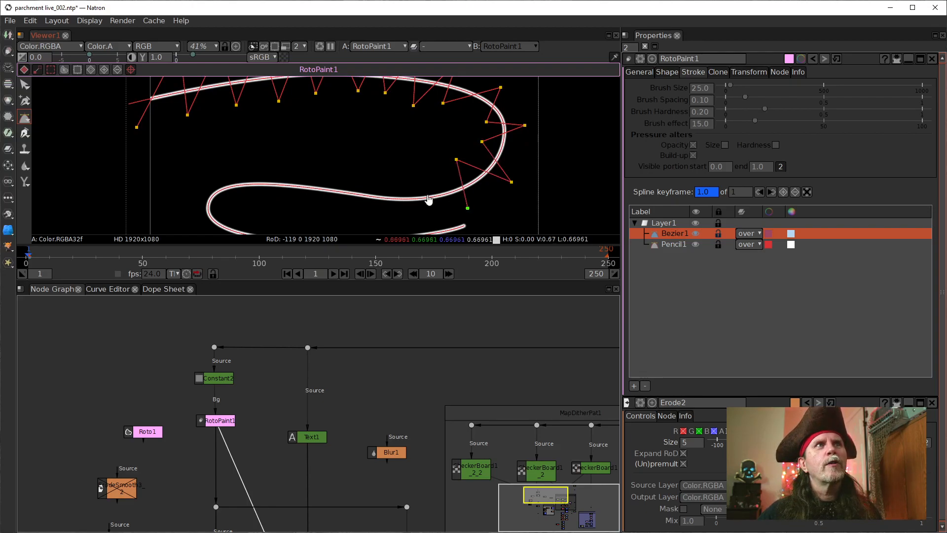
Step: Extend the Bezier zigzag leftward over the path's middle stretch with alternating points above and below the line
left_click(427, 175)
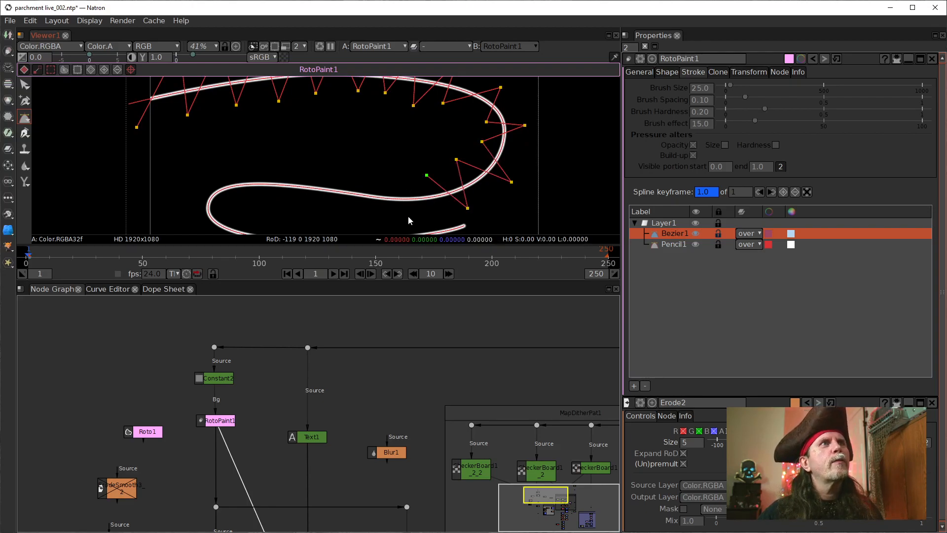
left_click(383, 176)
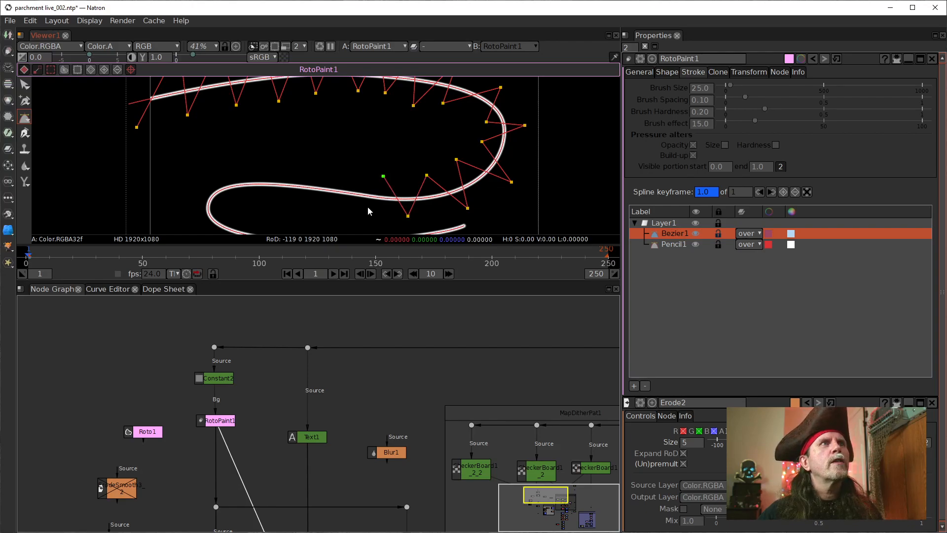
left_click(366, 213)
left_click(332, 211)
left_click(308, 174)
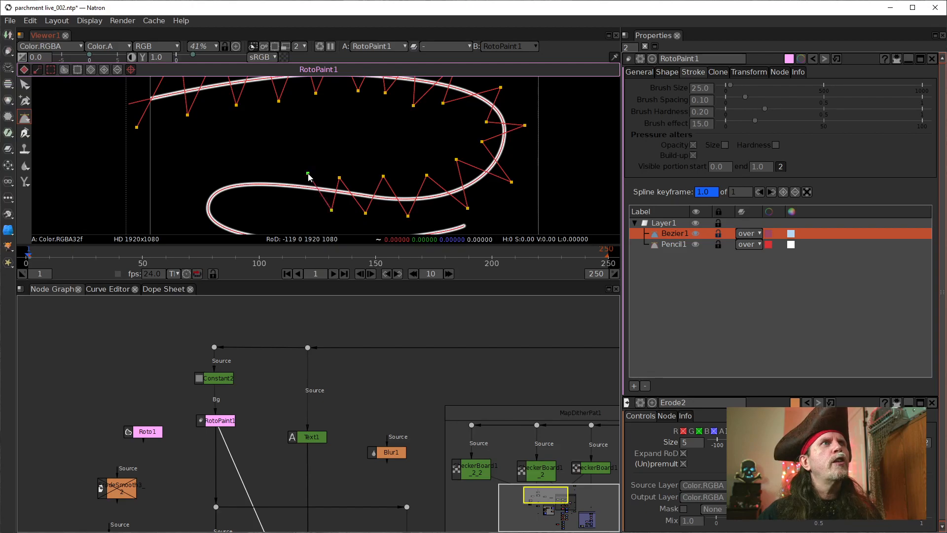
left_click(291, 197)
left_click(271, 160)
left_click(254, 200)
left_click(219, 174)
left_click(227, 206)
Step: Take the Bezier zigzag around the path's left-hand bend with points on both sides of the line
left_click(189, 196)
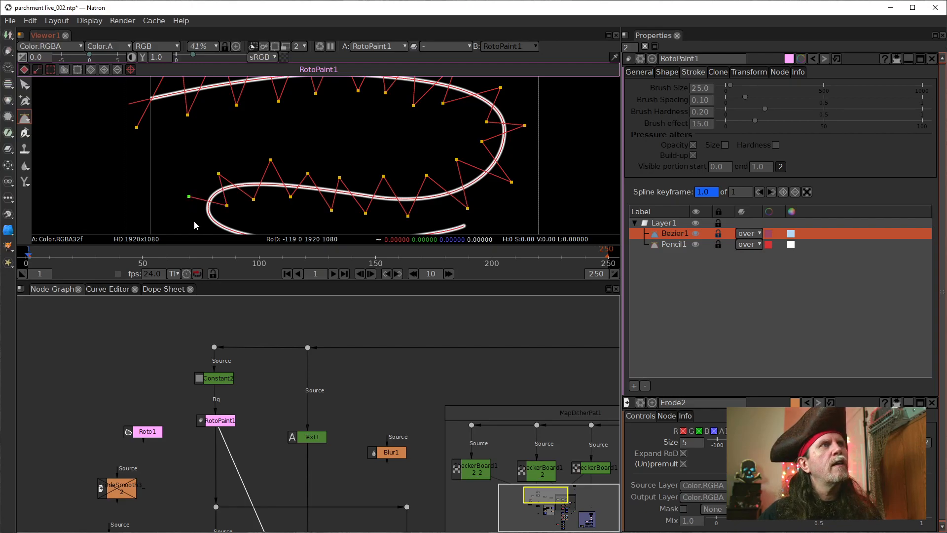
left_click(189, 221)
left_click(233, 215)
left_click_drag(269, 221, 234, 161)
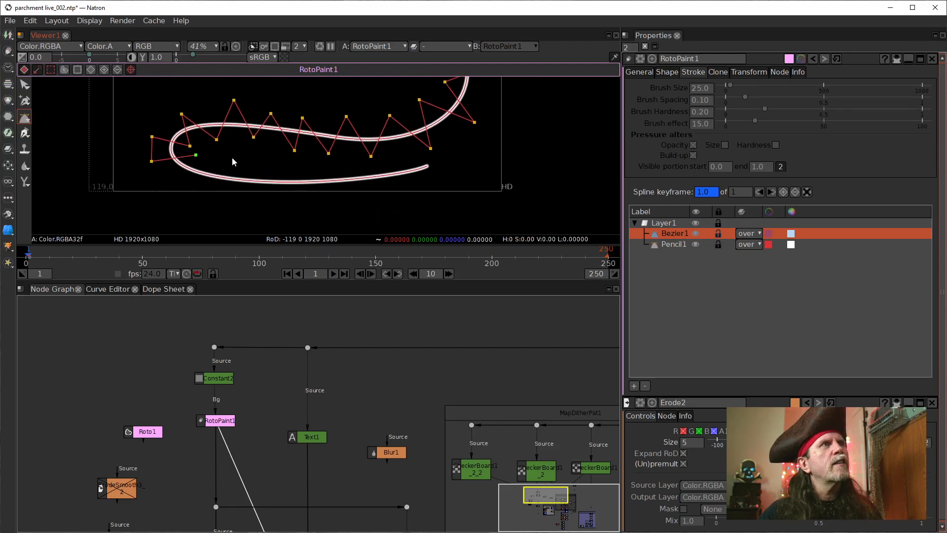
left_click(192, 188)
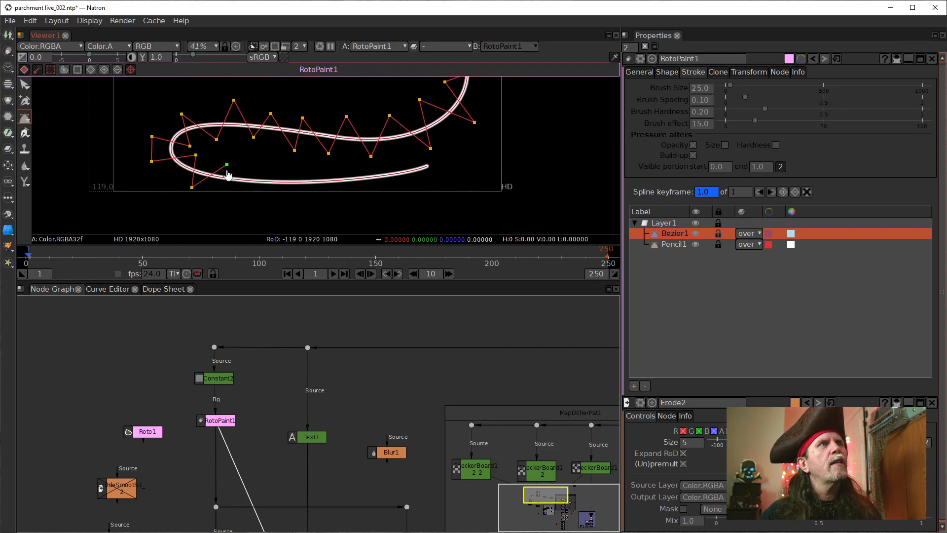
Step: Zigzag the Bezier rightward across the path's bottom stretch until it passes the line's end
left_click(250, 163)
left_click(267, 199)
left_click(282, 164)
left_click(304, 200)
left_click(313, 165)
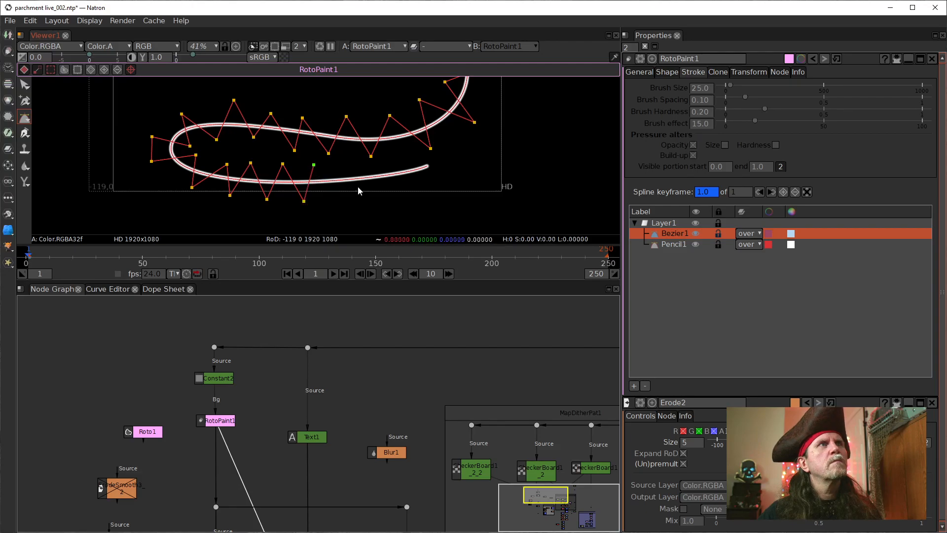
left_click(359, 195)
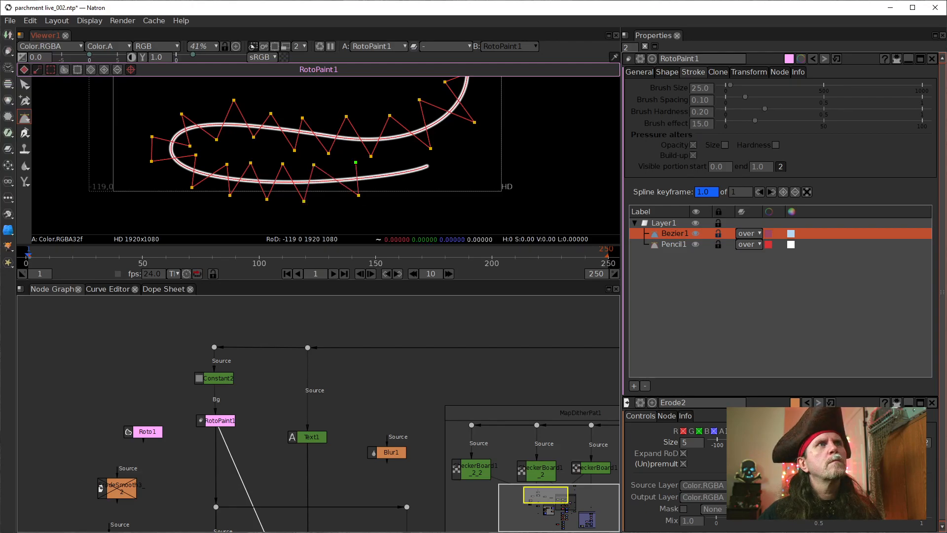
left_click(394, 193)
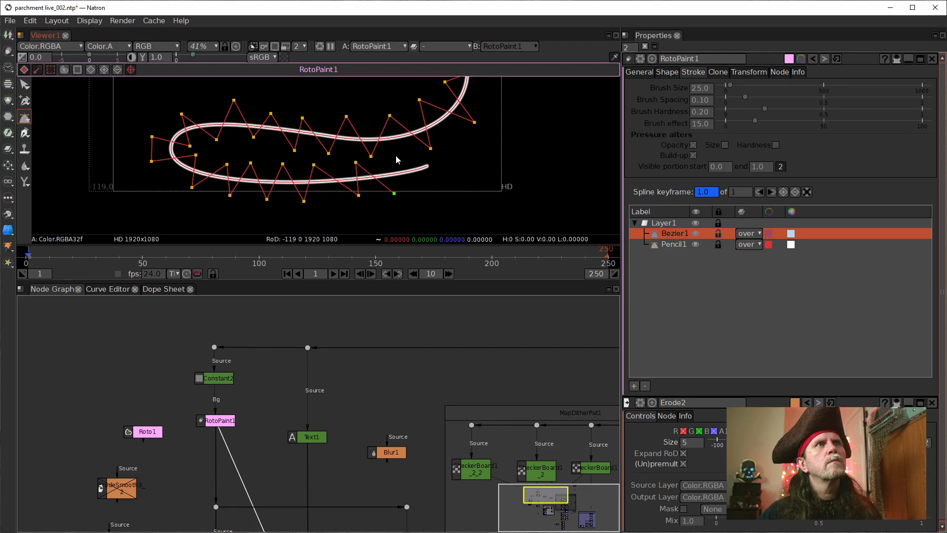
left_click(394, 154)
left_click(436, 185)
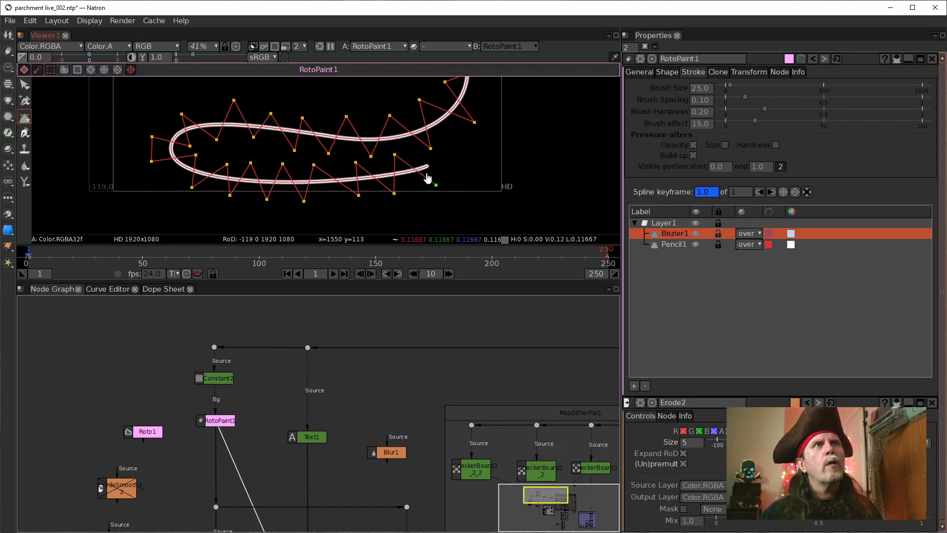
Step: Close the Bezier shape with corner points beyond the lower edge and lower-left corner of the frame, joining back to the first point
left_click(445, 226)
left_click_drag(126, 181, 341, 194)
left_click(287, 214)
left_click_drag(321, 146, 308, 189)
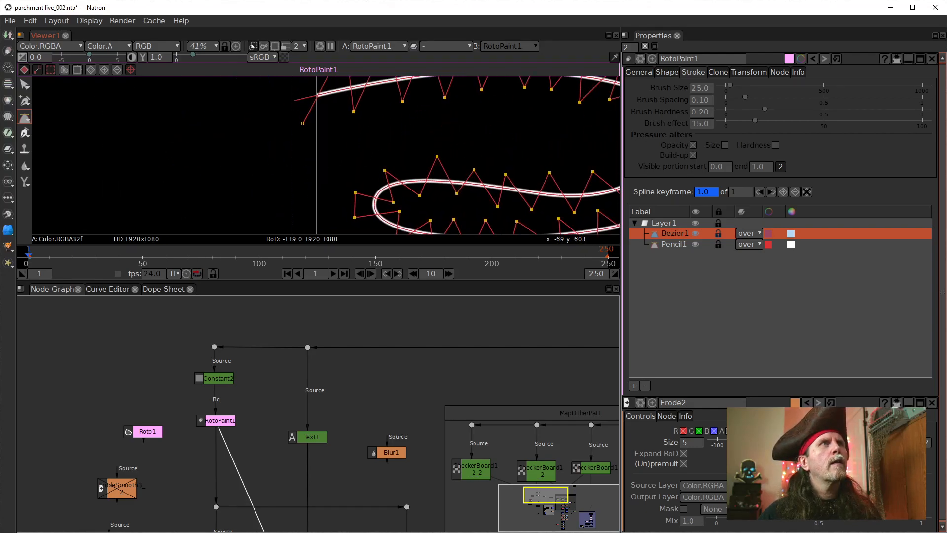
left_click(303, 124)
left_click_drag(433, 163, 295, 170)
scroll(323, 186, "down", 4)
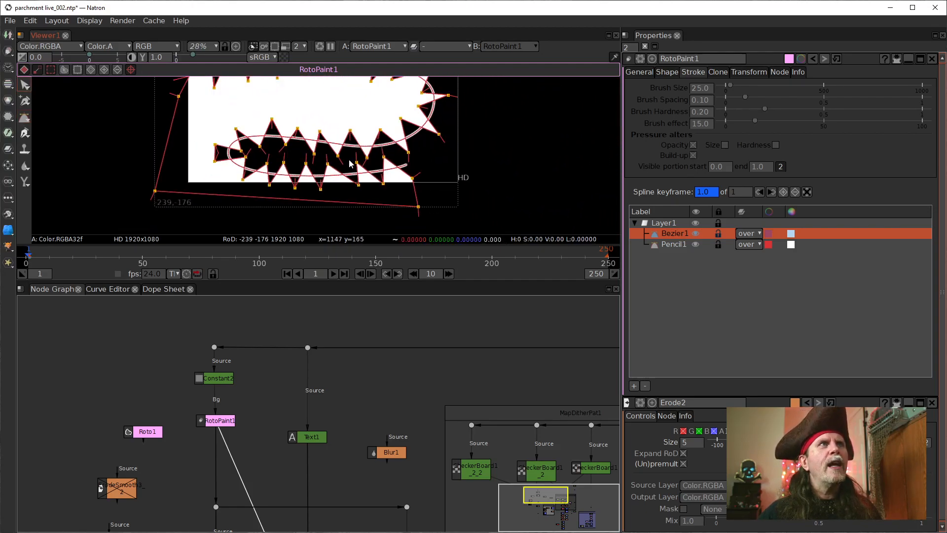
Step: Set the Bezier1 shape's blending operator to multiply
scroll(358, 184, "down", 2)
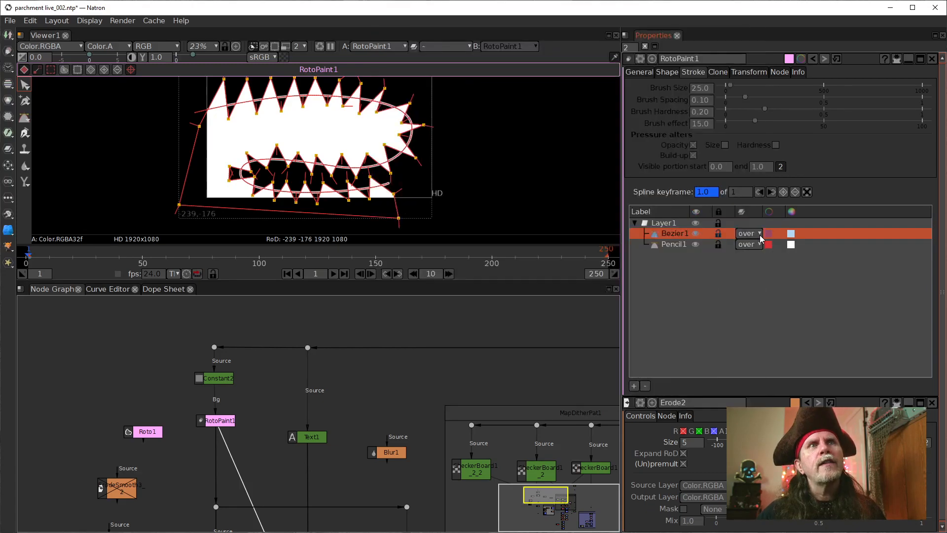
left_click(758, 236)
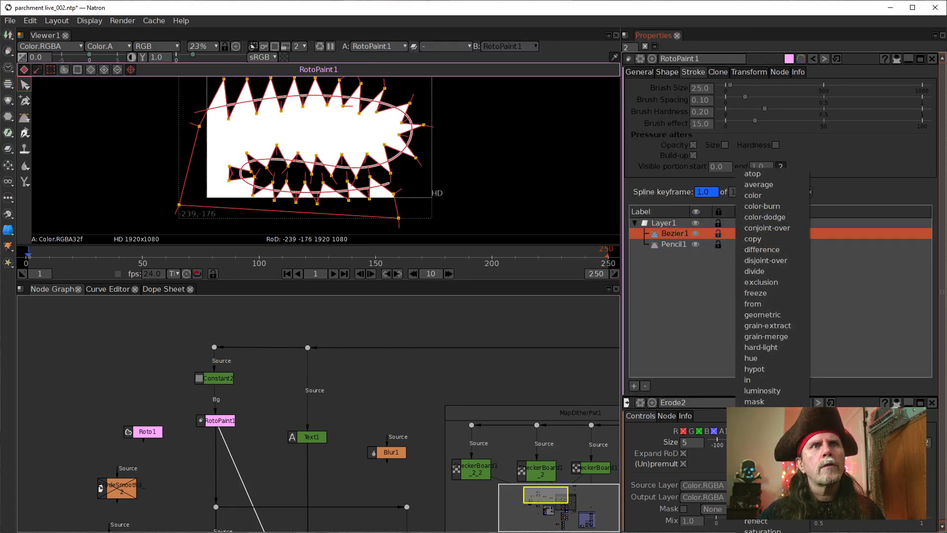
left_click(762, 455)
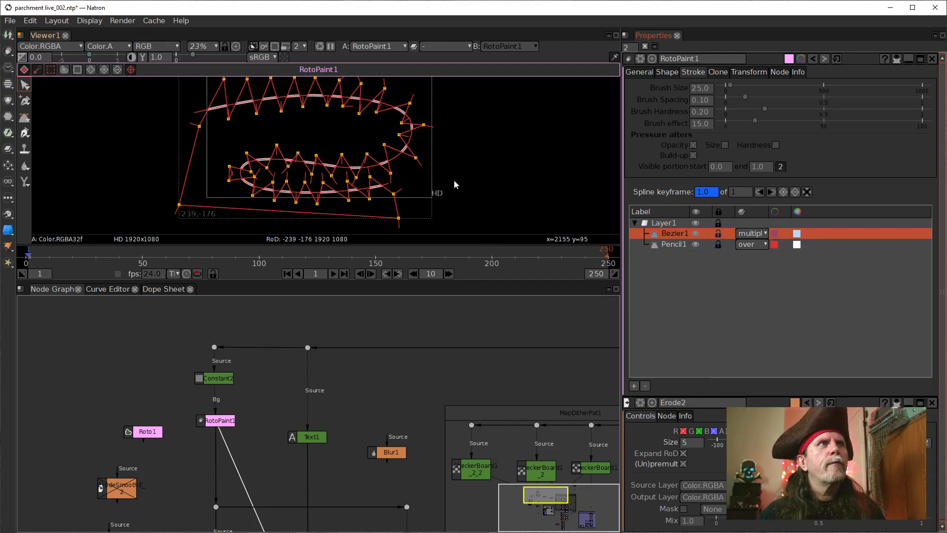
Step: Hide the viewer overlays and inspect the dashes of the path up close
right_click(483, 149)
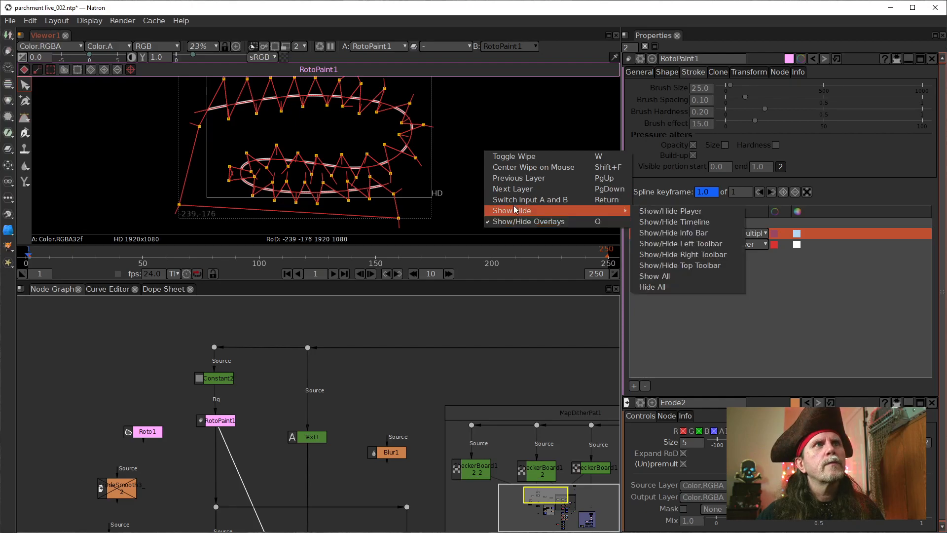
left_click(514, 221)
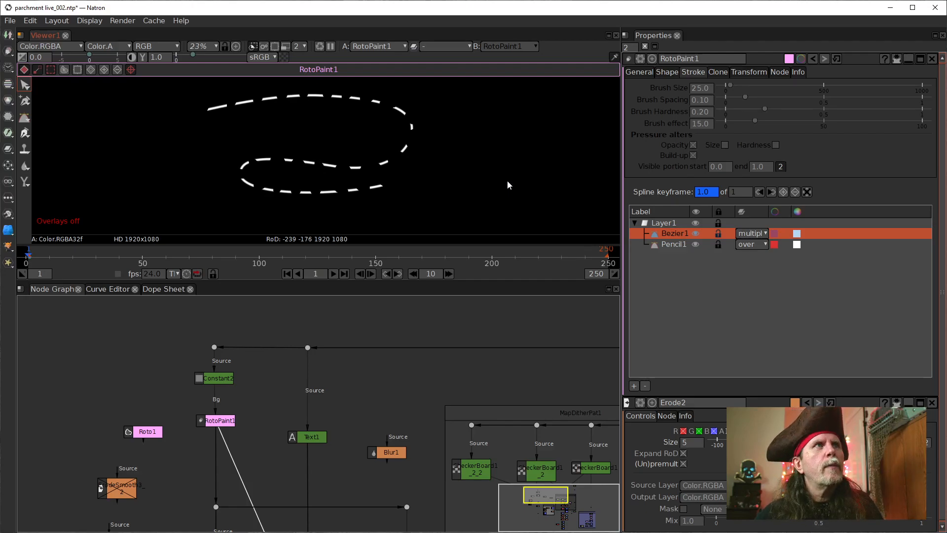
scroll(291, 153, "up", 2)
scroll(291, 153, "up", 3)
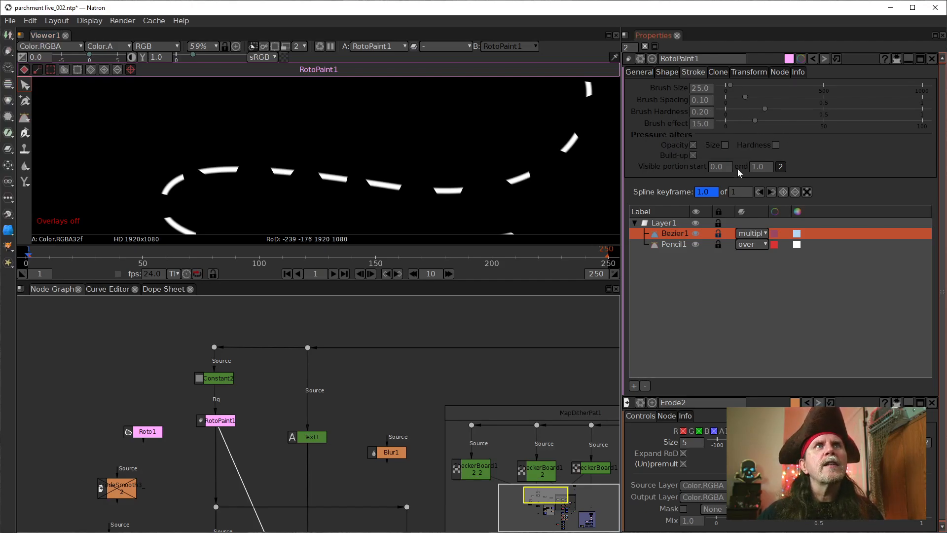
Step: Raise the Bezier1 shape's Feather to 13.50 to soften the dash ends
left_click(668, 73)
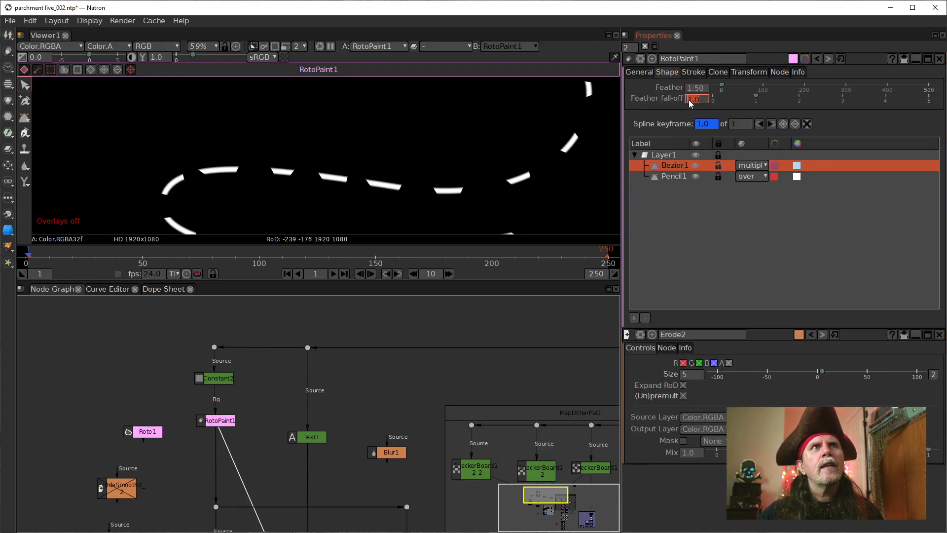
scroll(689, 95, "up", 4)
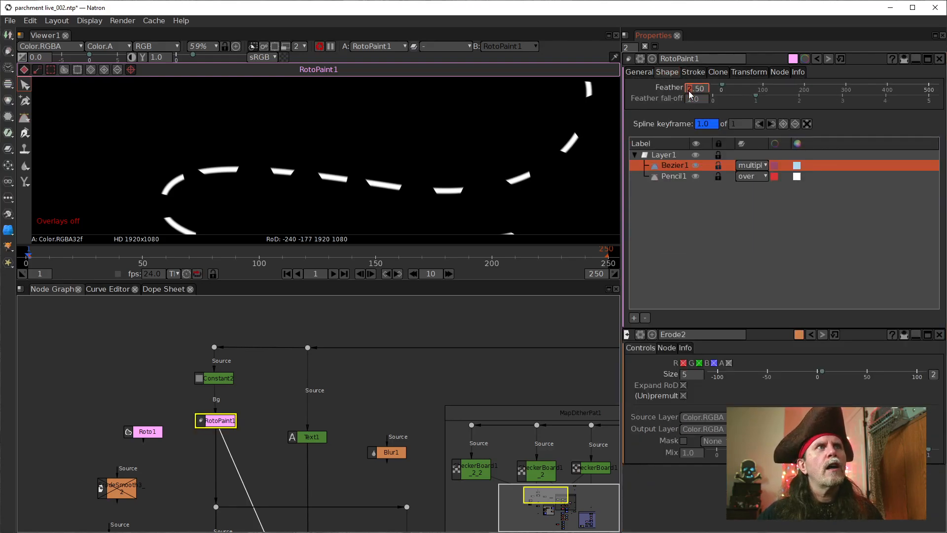
scroll(689, 94, "up", 7)
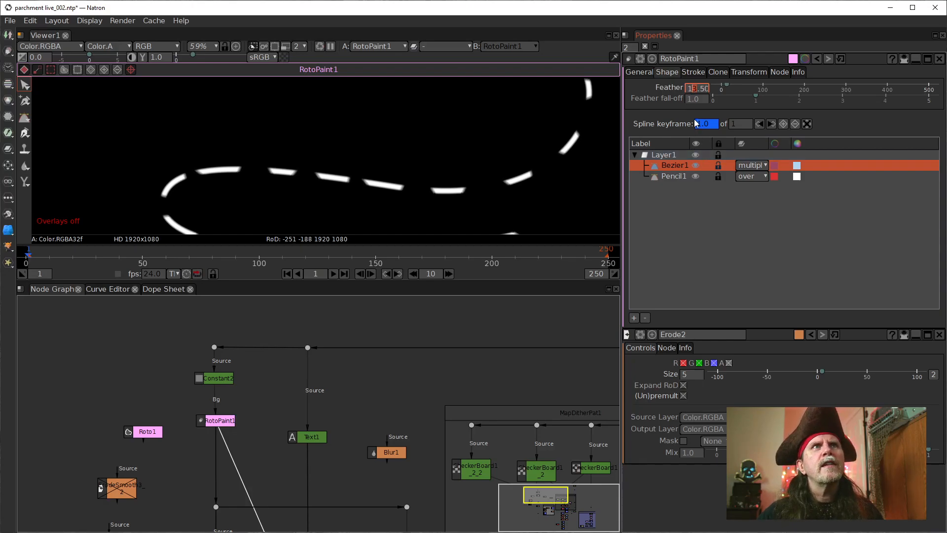
left_click(692, 72)
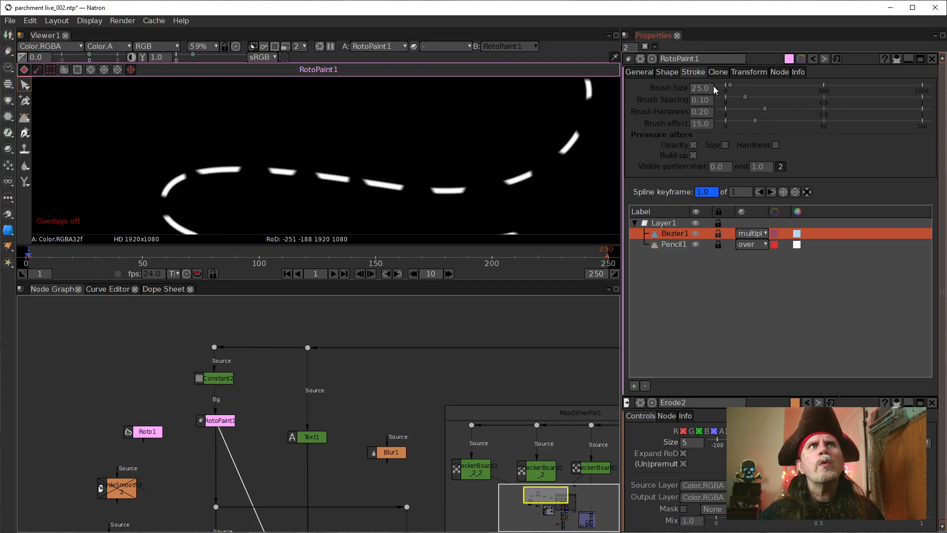
left_click(668, 72)
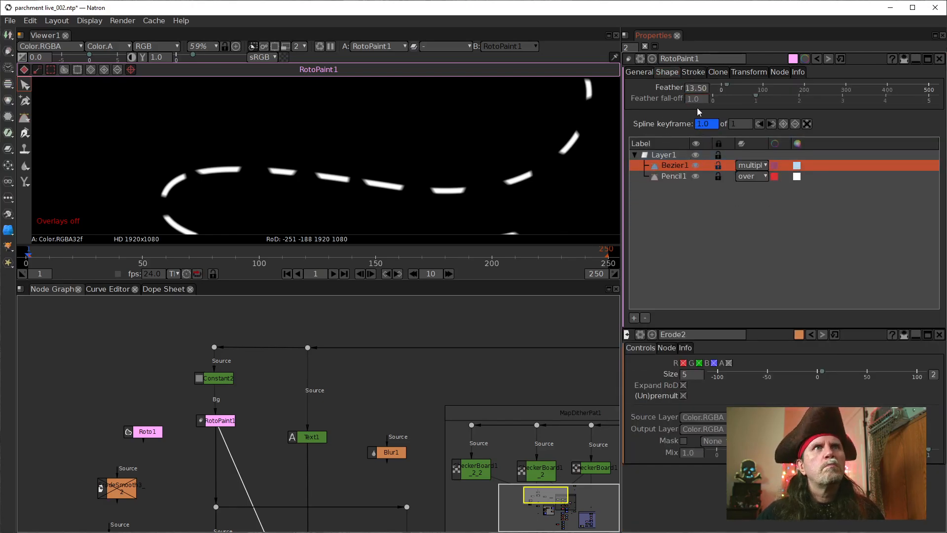
double_click(691, 91)
left_click(692, 92)
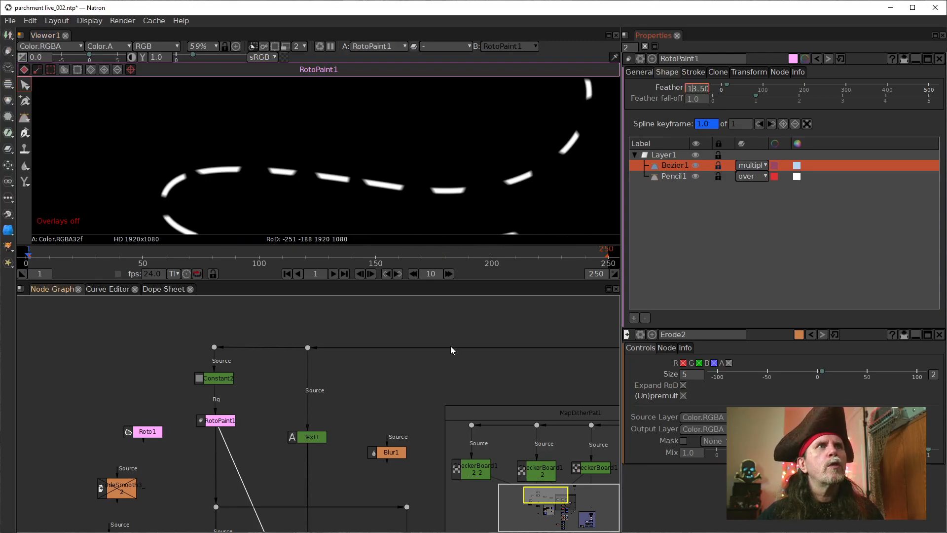
Step: Display the final Merge10 composite of the map text and dashed path over the parchment
left_click_drag(350, 511, 288, 309)
left_click_drag(311, 438, 214, 361)
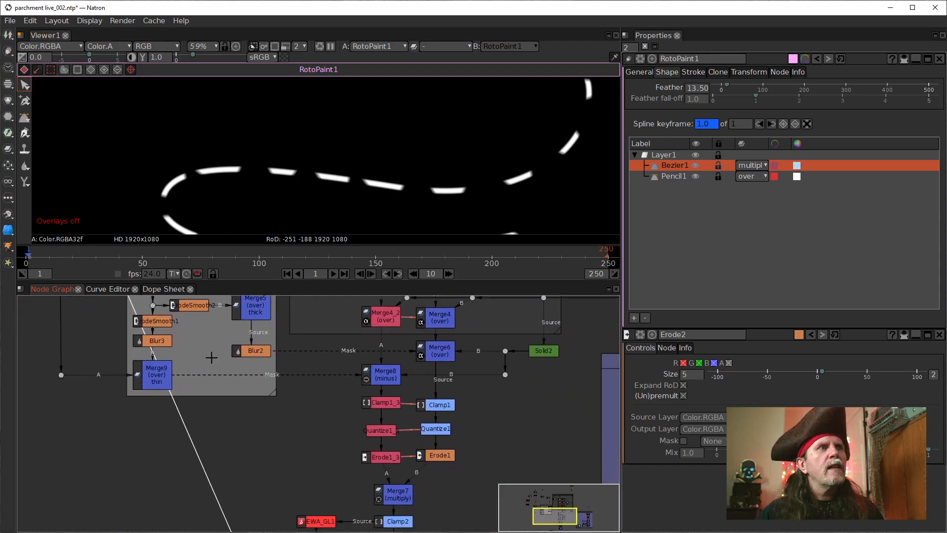
scroll(347, 474, "down", 3)
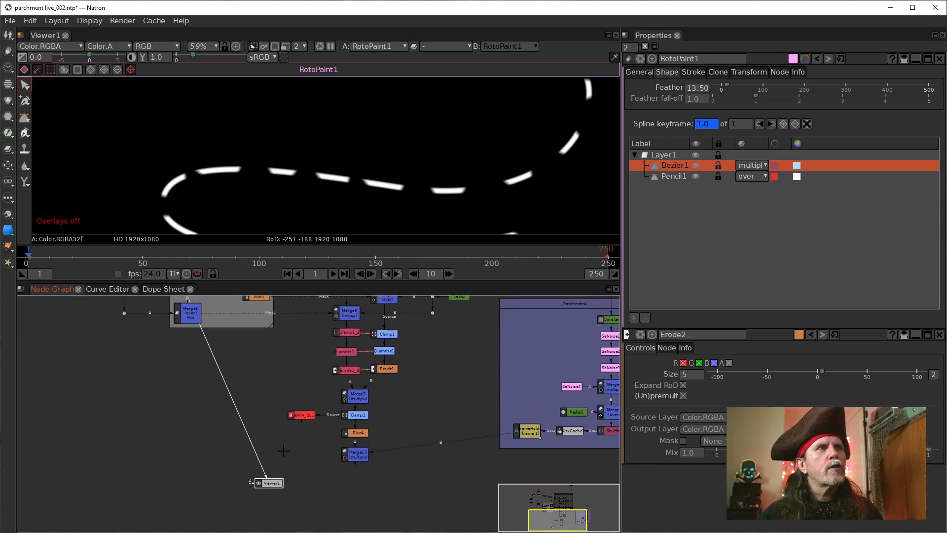
left_click(358, 450)
key("1")
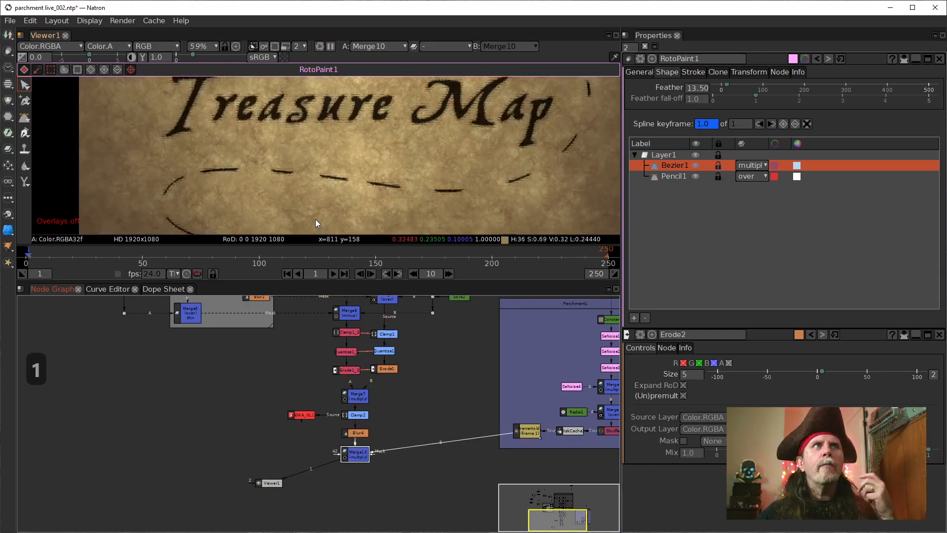
Step: Inspect the distressed dashes and the Treasure Map lettering up close and across the whole parchment
scroll(281, 185, "up", 4)
scroll(280, 185, "up", 1)
left_click_drag(278, 164, 164, 160)
left_click_drag(359, 205, 247, 193)
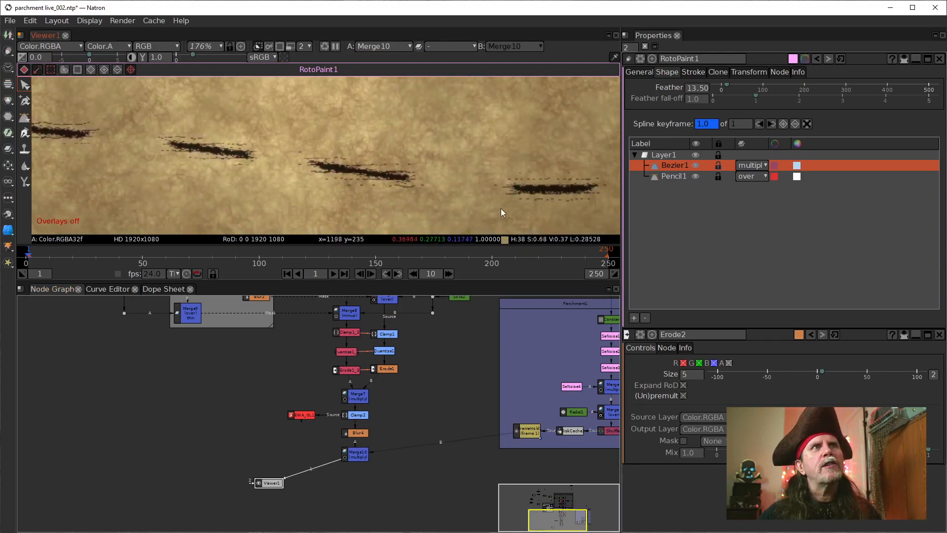
left_click_drag(488, 206, 351, 208)
left_click_drag(463, 188, 318, 216)
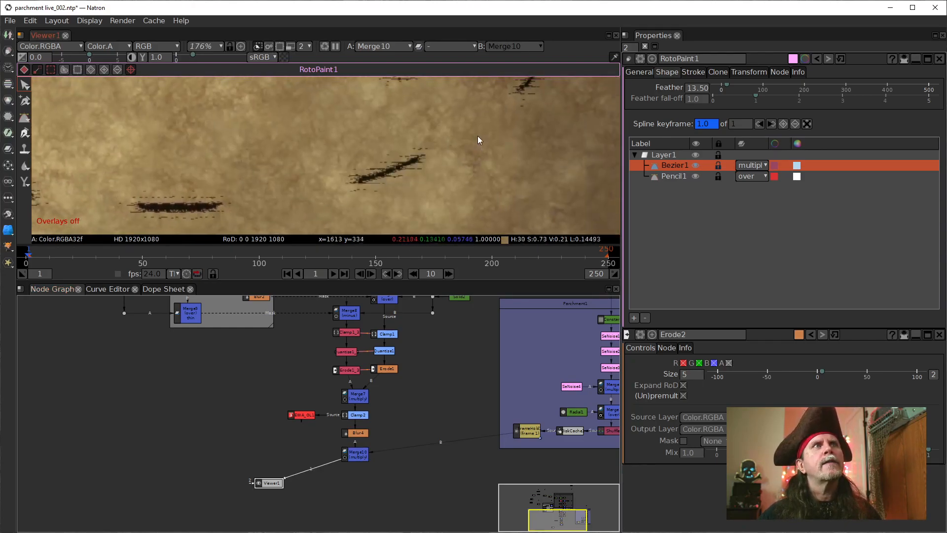
left_click_drag(478, 142, 365, 213)
left_click_drag(457, 134, 413, 186)
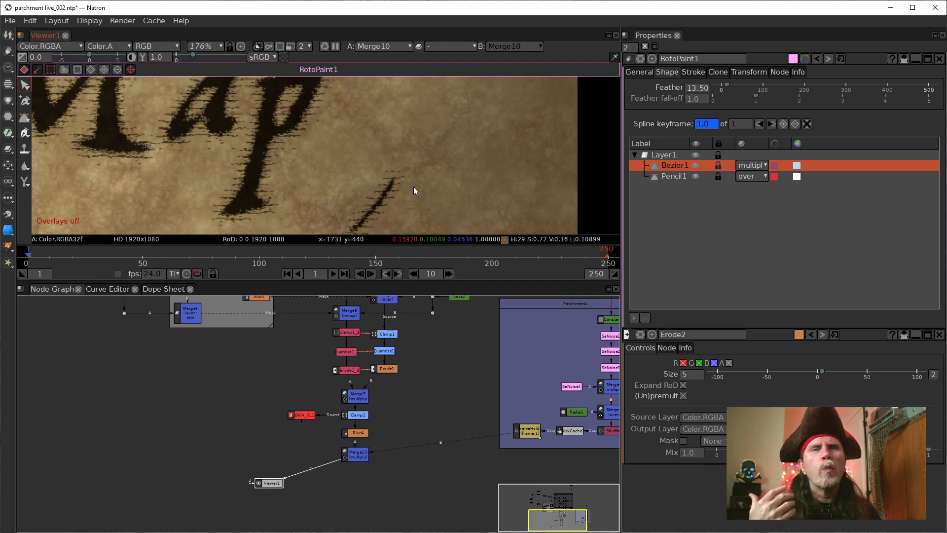
scroll(410, 185, "down", 5)
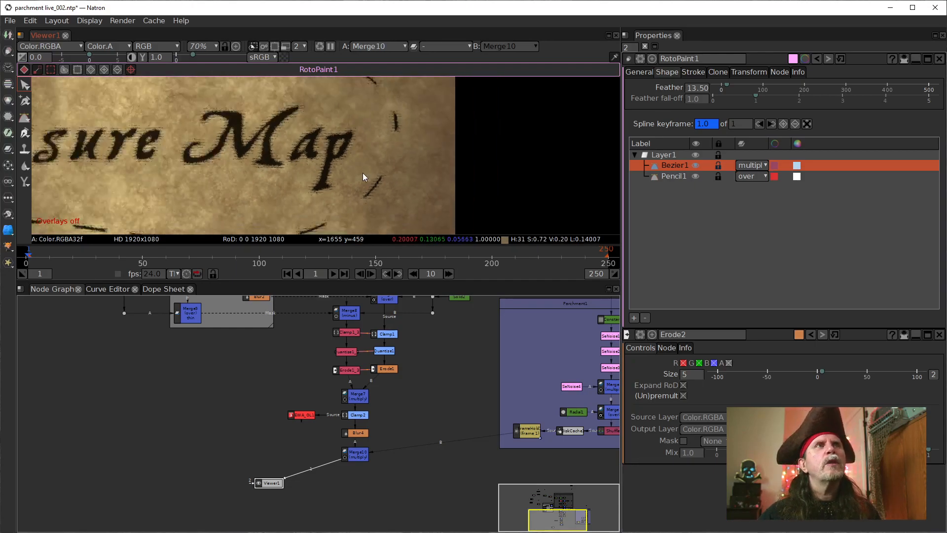
left_click_drag(259, 140, 356, 191)
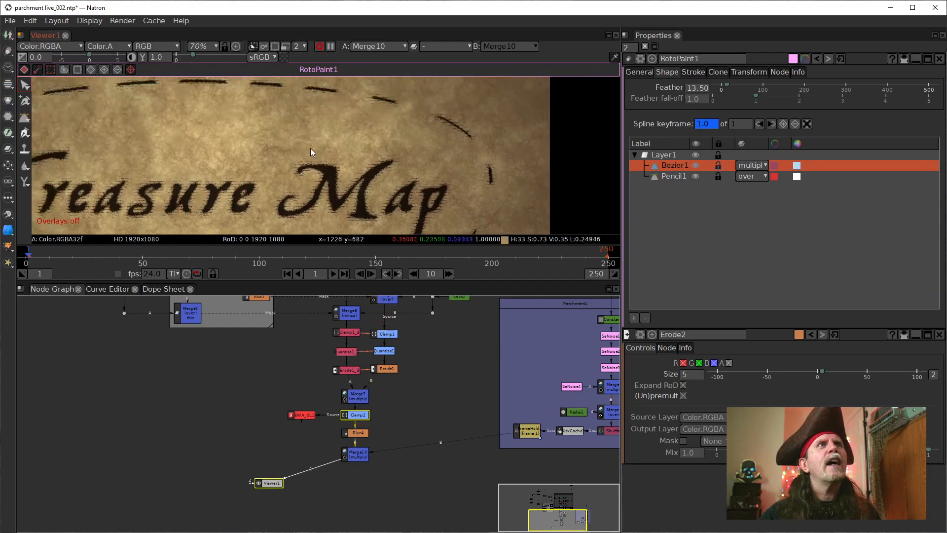
left_click_drag(247, 114, 407, 161)
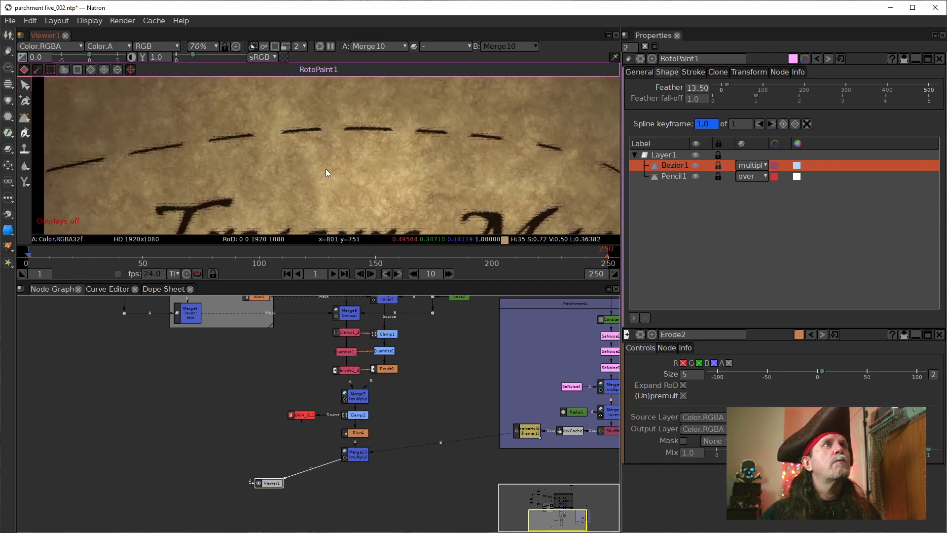
scroll(401, 179, "down", 3)
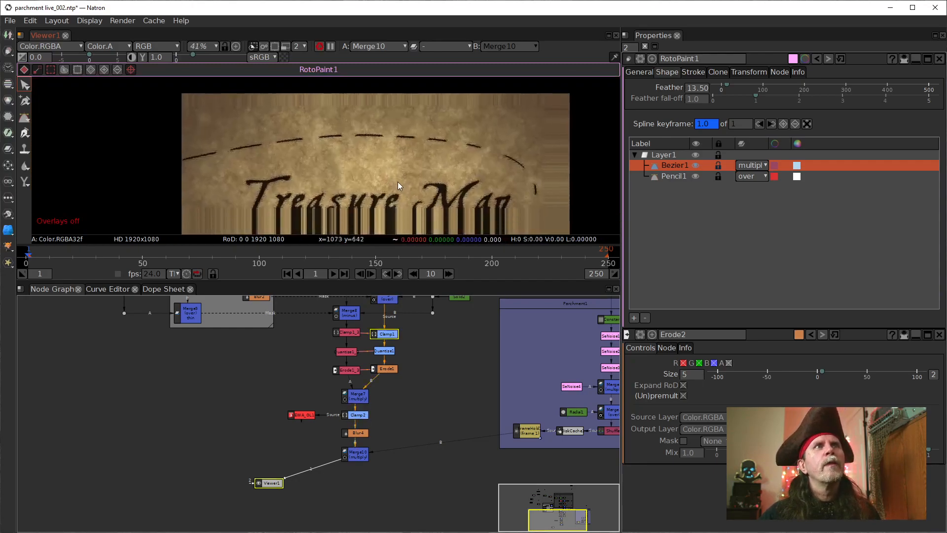
scroll(452, 191, "down", 1)
left_click_drag(461, 207, 428, 199)
scroll(432, 216, "up", 1)
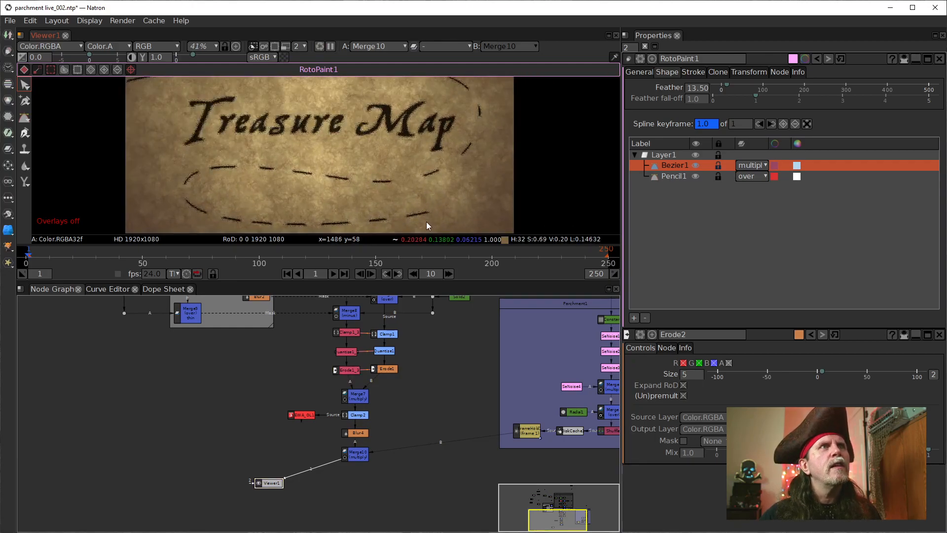
left_click_drag(441, 368, 445, 421)
scroll(373, 195, "down", 2)
left_click_drag(363, 170, 320, 143)
scroll(346, 194, "up", 1)
scroll(345, 194, "up", 1)
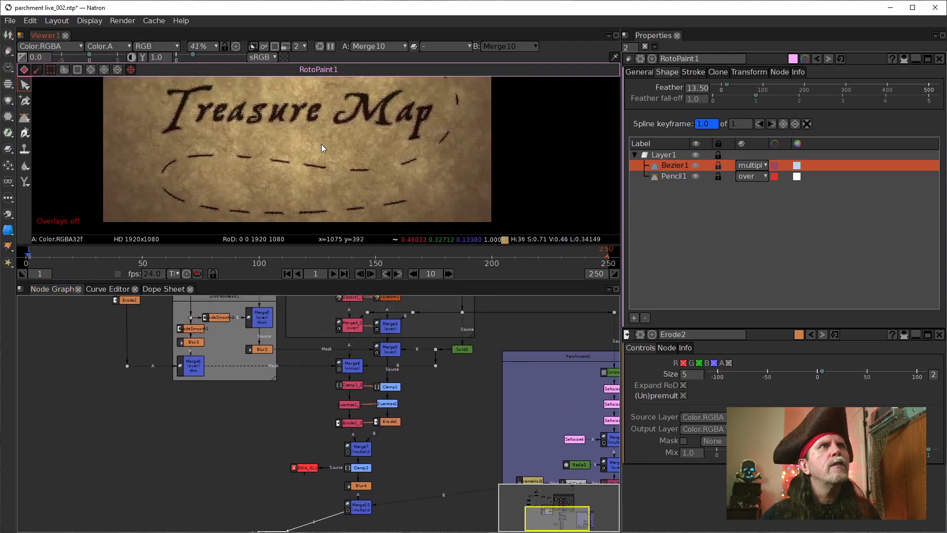
Step: Turn off the wipe comparison and show the RotoPaint1 shape overlays over the composite
left_click_drag(306, 367, 348, 463)
left_click(188, 321)
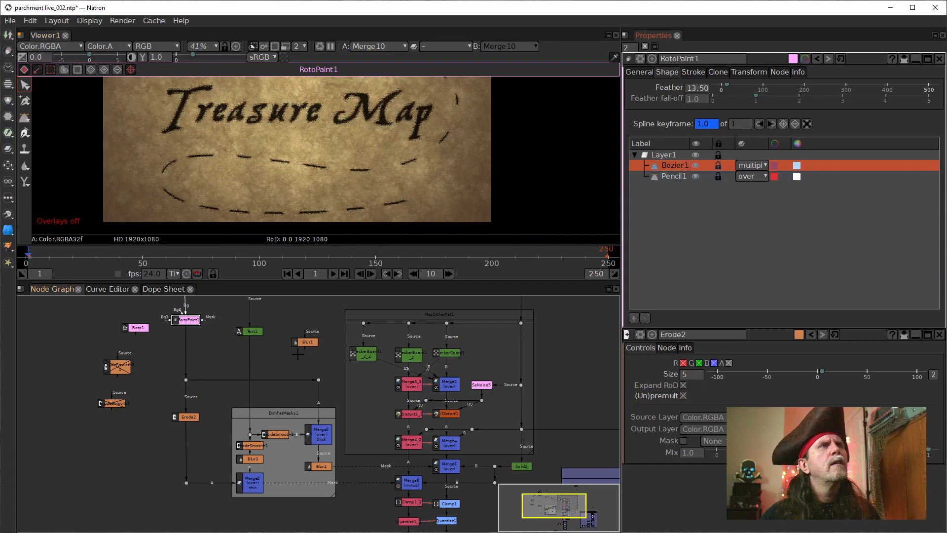
key("w")
right_click(503, 176)
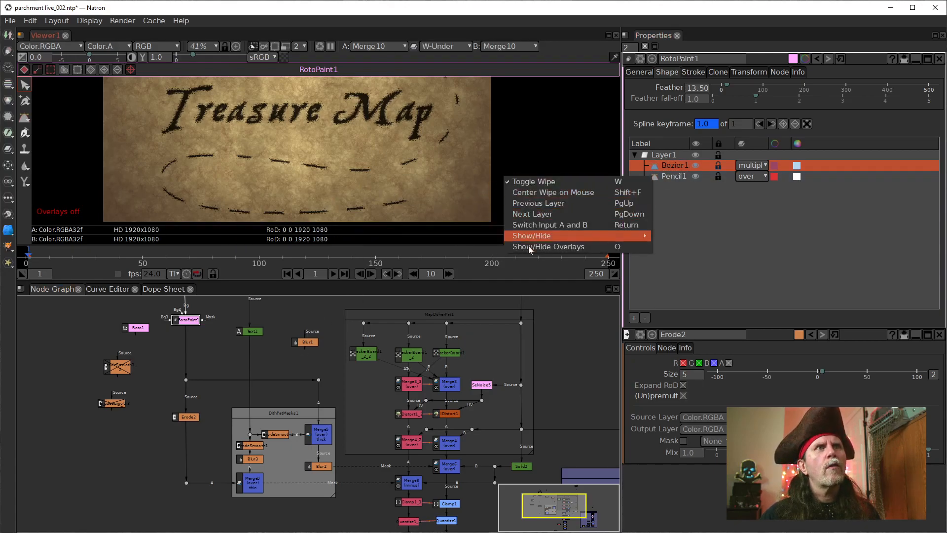
left_click(525, 182)
right_click(514, 170)
left_click(539, 239)
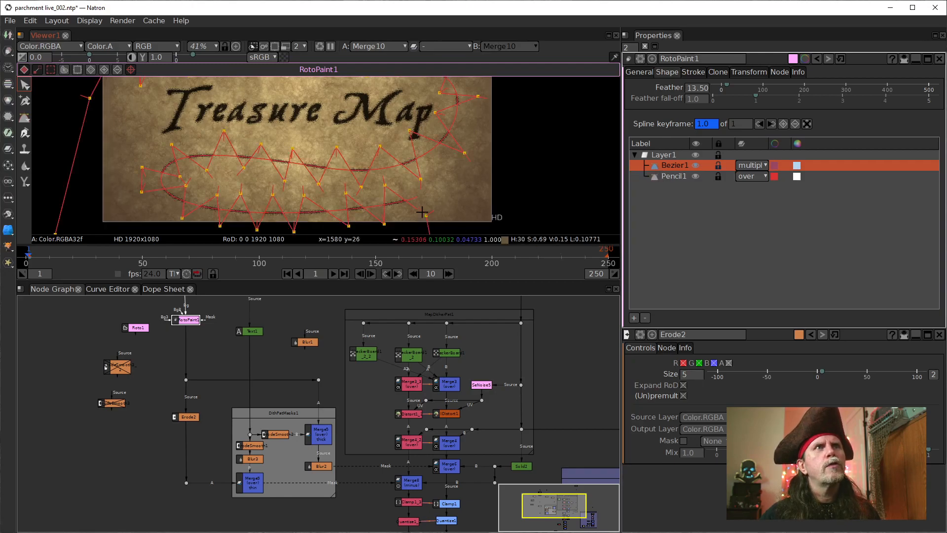
Step: Try the over blending operator on the Bezier1 shape and return it to multiply
left_click_drag(499, 184, 505, 146)
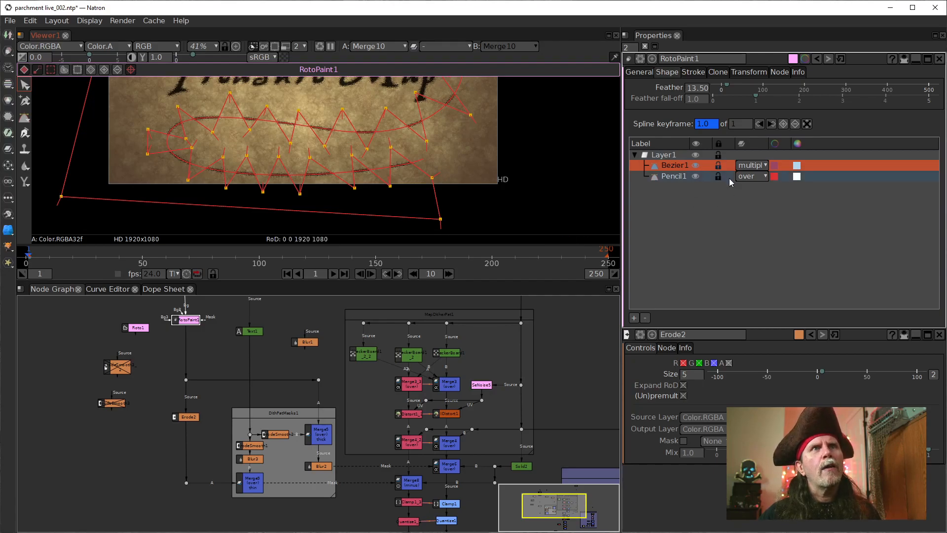
left_click(764, 166)
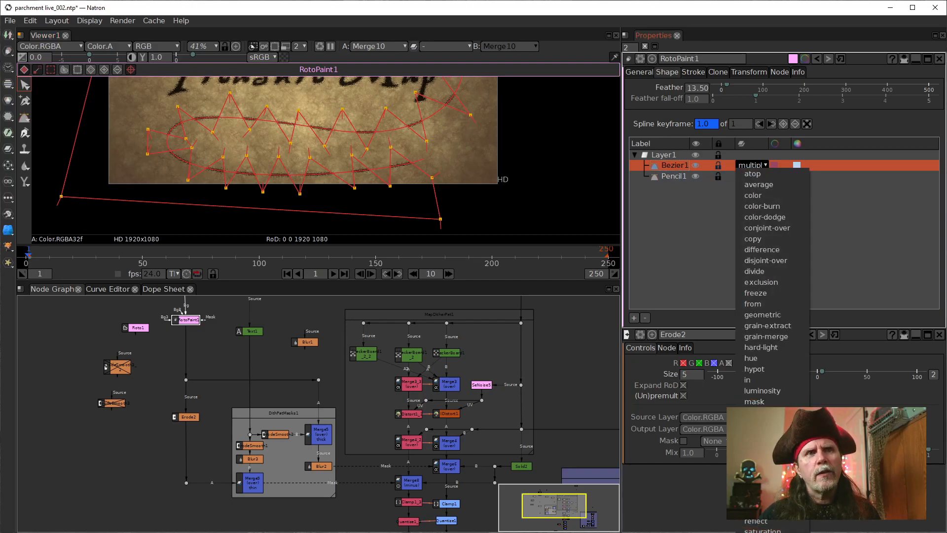
left_click(752, 477)
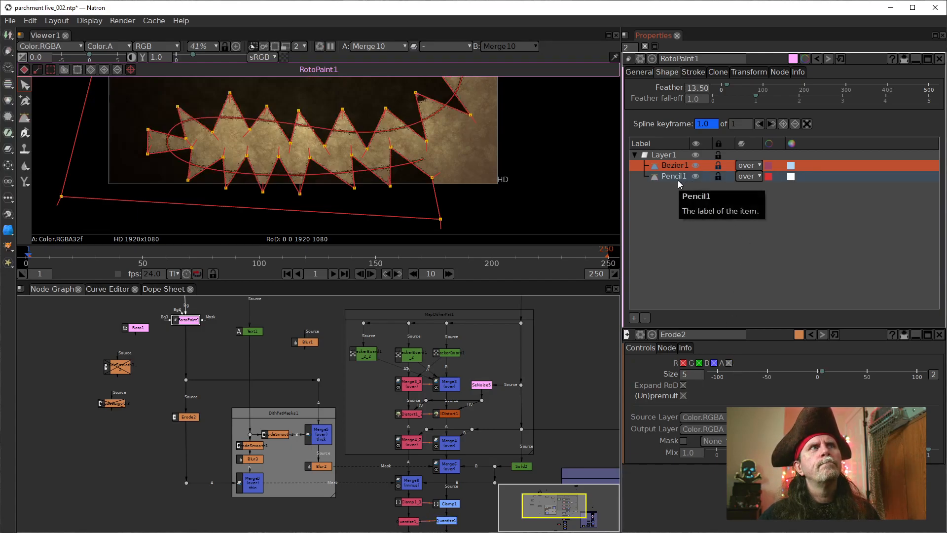
left_click(749, 166)
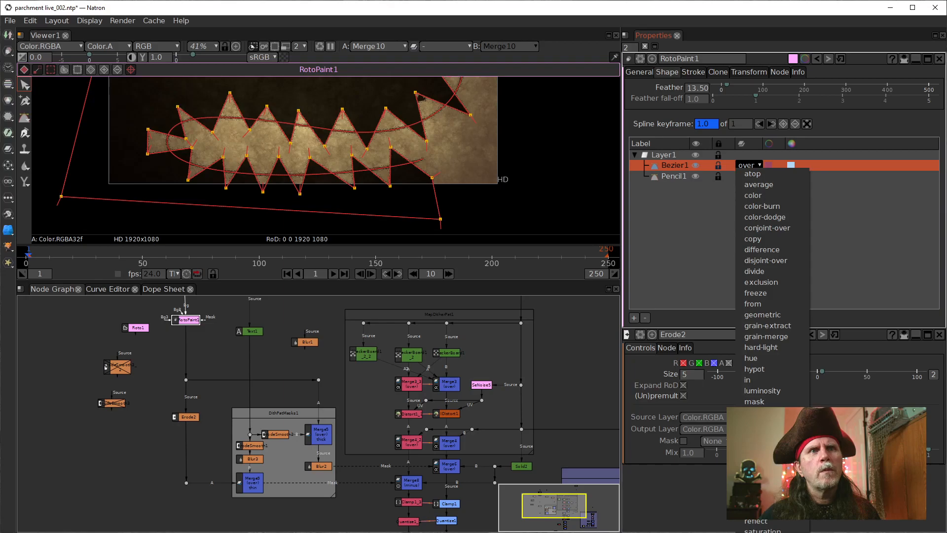
left_click(755, 455)
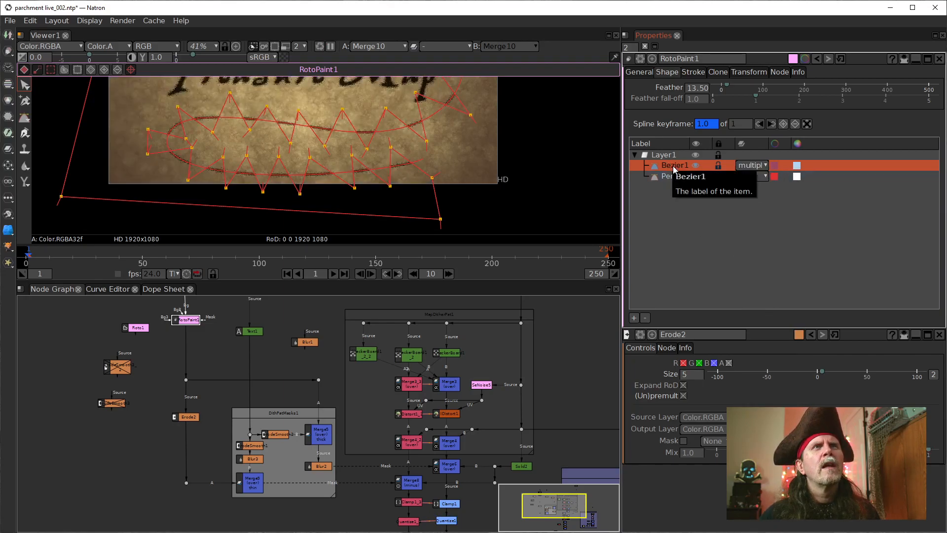
Step: Try Bezier1 beneath Pencil1 in the RotoPaint1 layer order and move it back above the pencil stroke
mouse_move(671, 169)
left_mouse_down()
mouse_move(677, 191)
mouse_move(678, 163)
left_mouse_up()
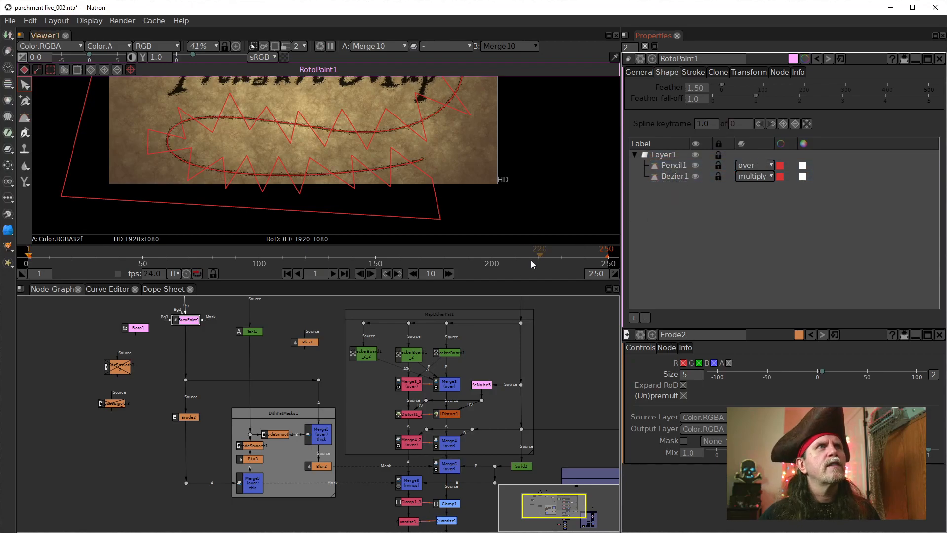
mouse_move(683, 177)
left_mouse_down()
mouse_move(679, 159)
mouse_move(677, 192)
mouse_move(667, 163)
mouse_move(669, 192)
mouse_move(657, 163)
left_mouse_up()
left_click(669, 187)
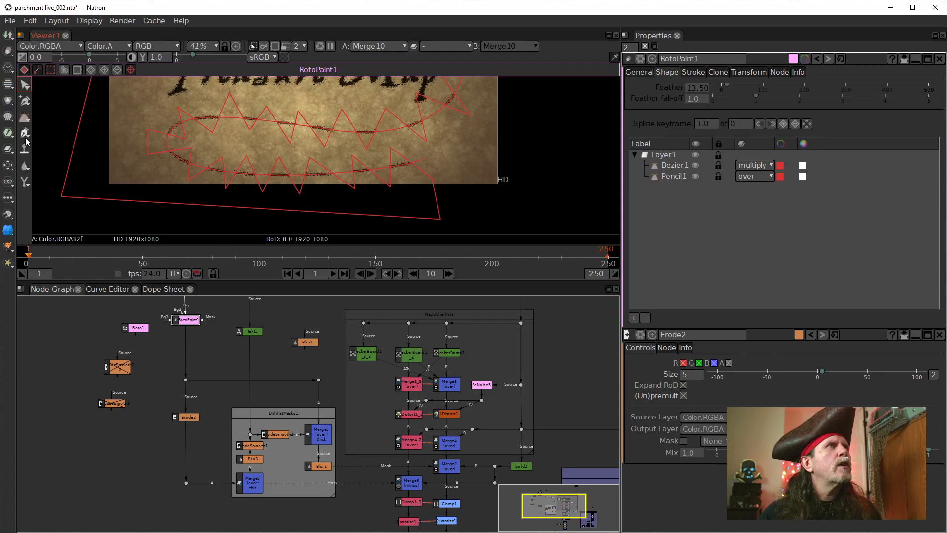
Step: Add control points to the Bezier1 shape on the zigzag's last segment near the path's lower-right end
left_click(438, 211)
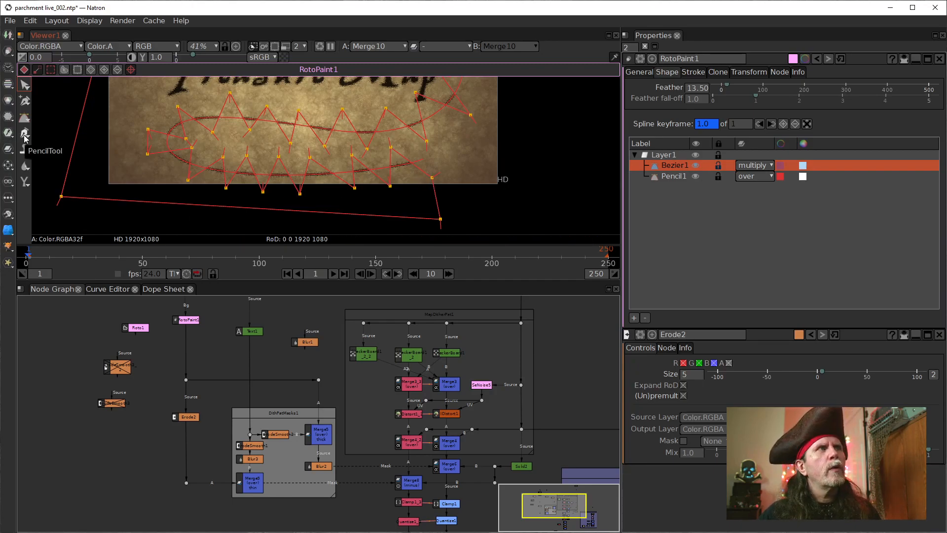
left_click(25, 102)
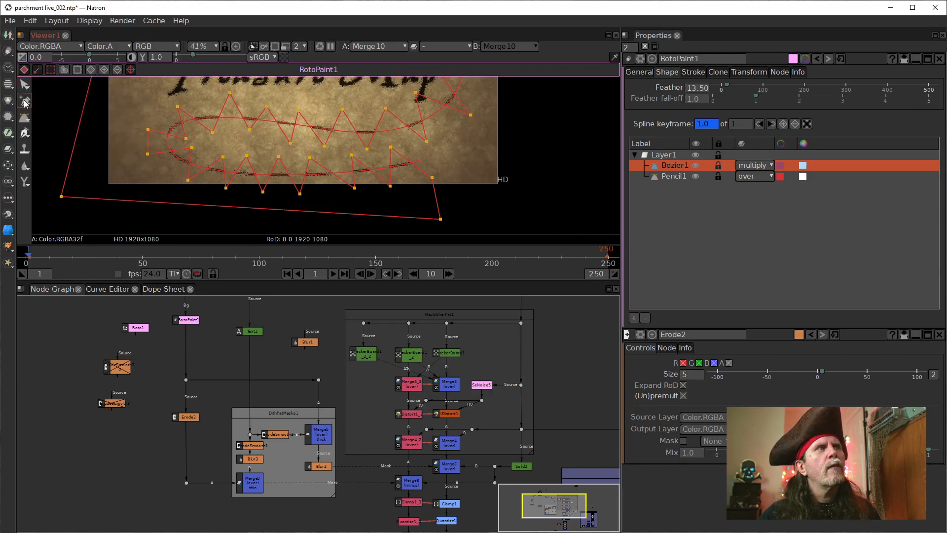
left_click(25, 102)
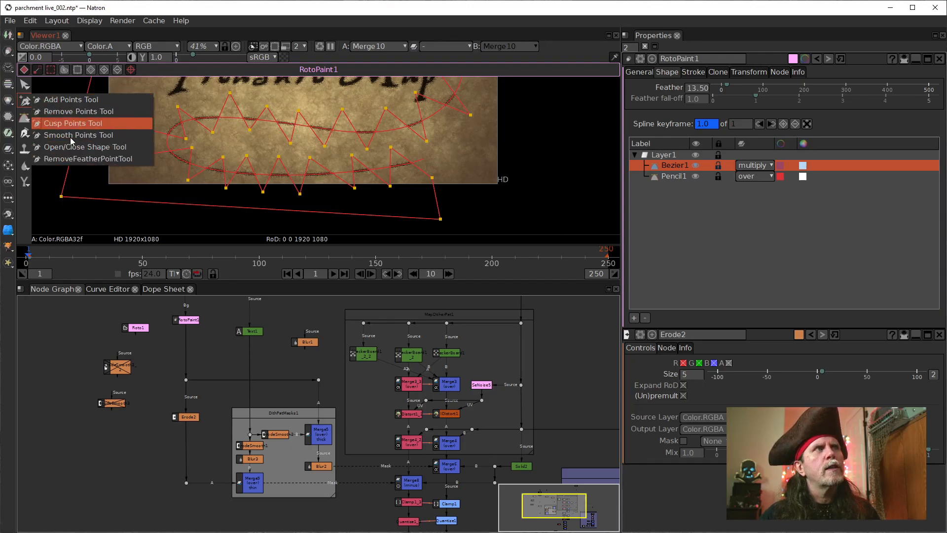
left_click(54, 100)
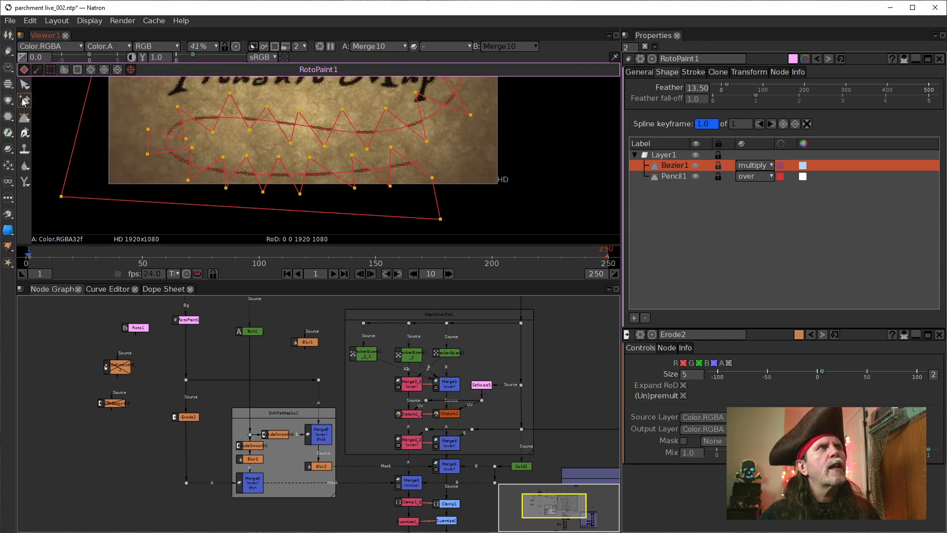
left_click(422, 170)
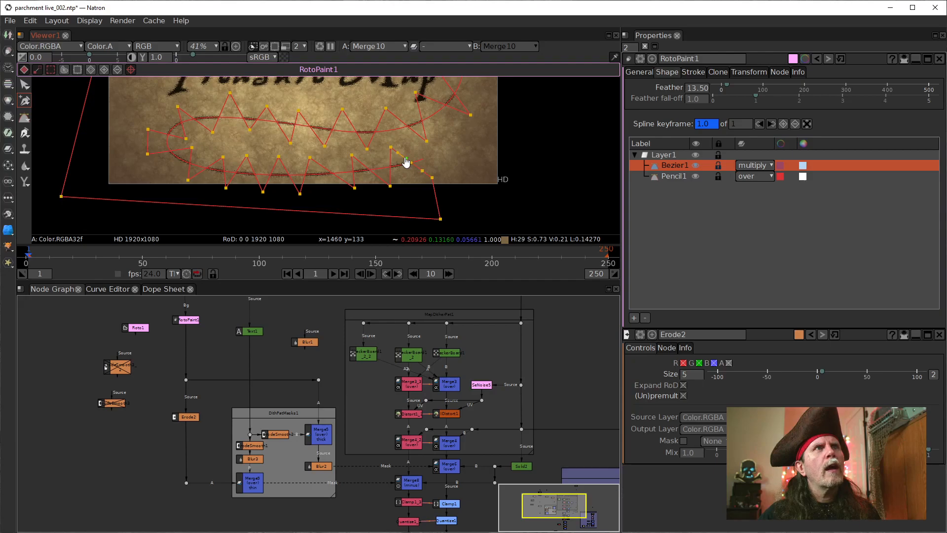
Step: Select the control point added on the zigzag's last segment to examine its tangent handles
left_click(23, 86)
left_click_drag(450, 163, 414, 186)
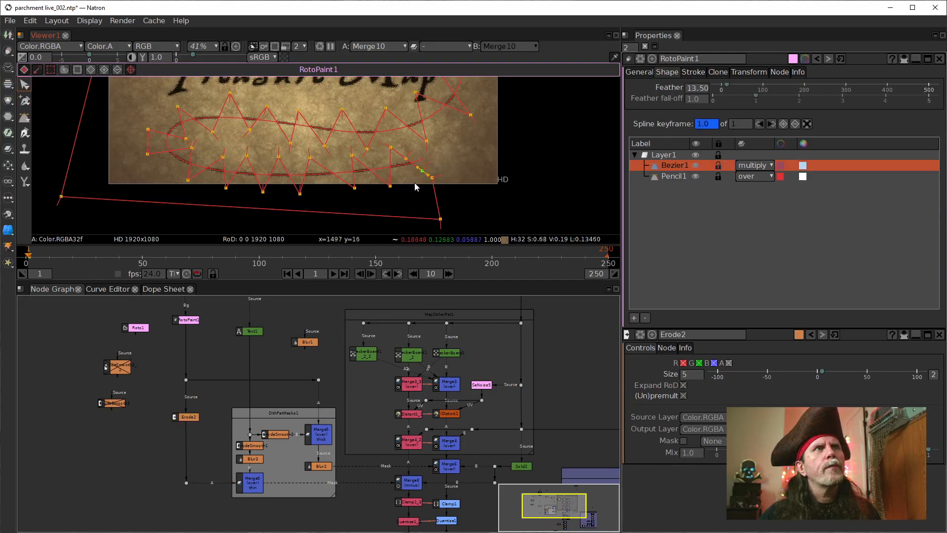
left_click_drag(401, 143, 430, 185)
left_click(464, 203)
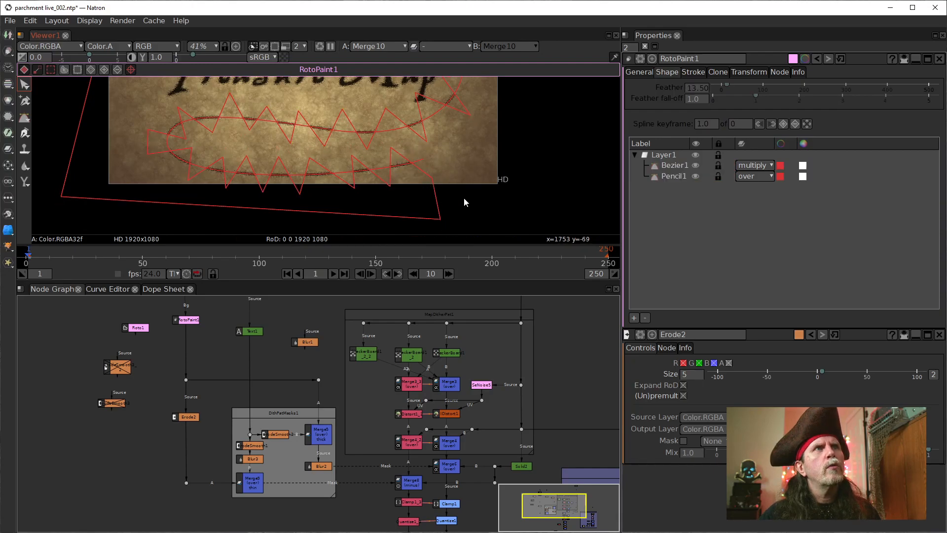
left_click(423, 173)
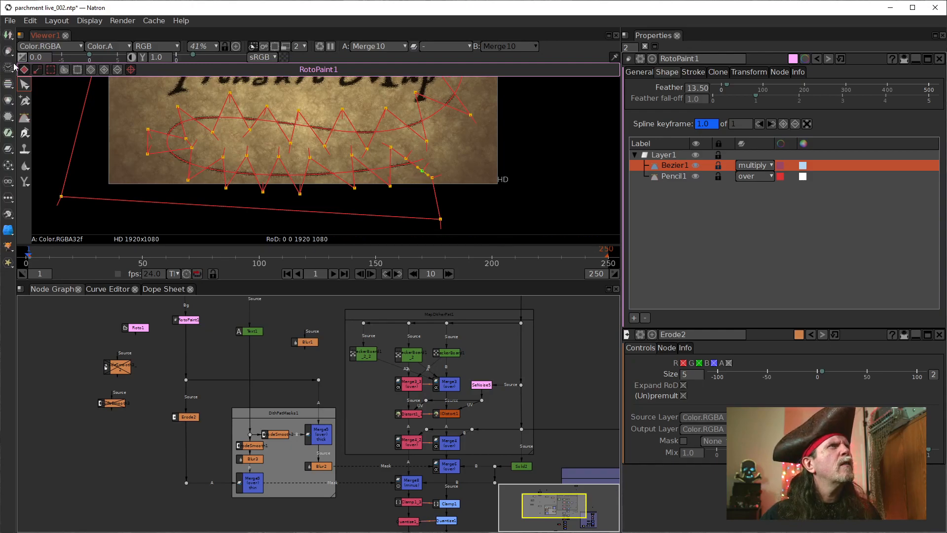
Step: Convert the added control point into a corner with the Cusp Points tool and reselect the Bezier1 shape
left_click(23, 85)
left_click(24, 98)
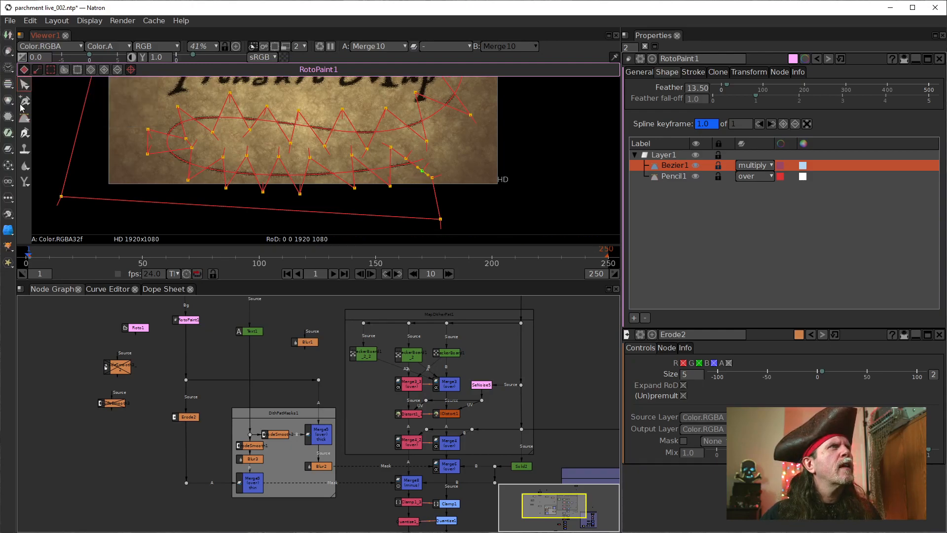
left_click(24, 100)
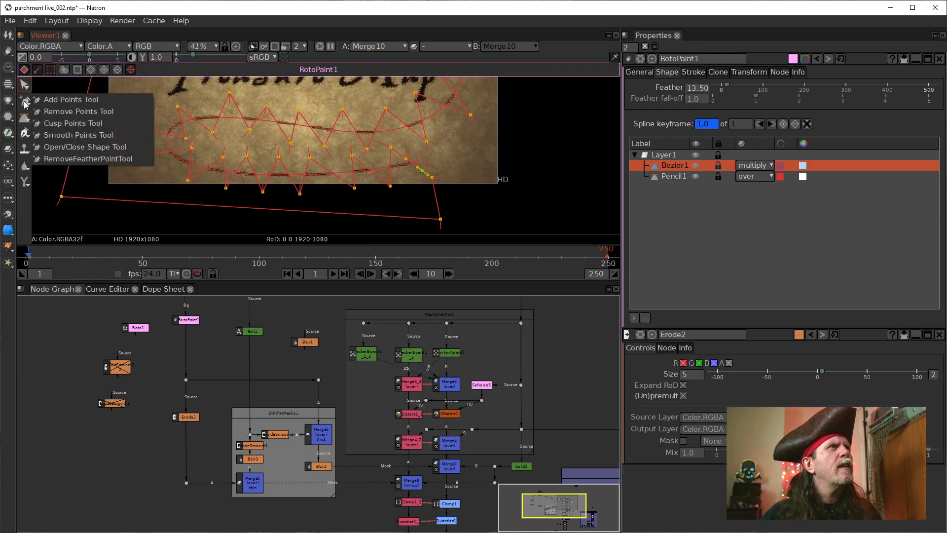
left_click(70, 126)
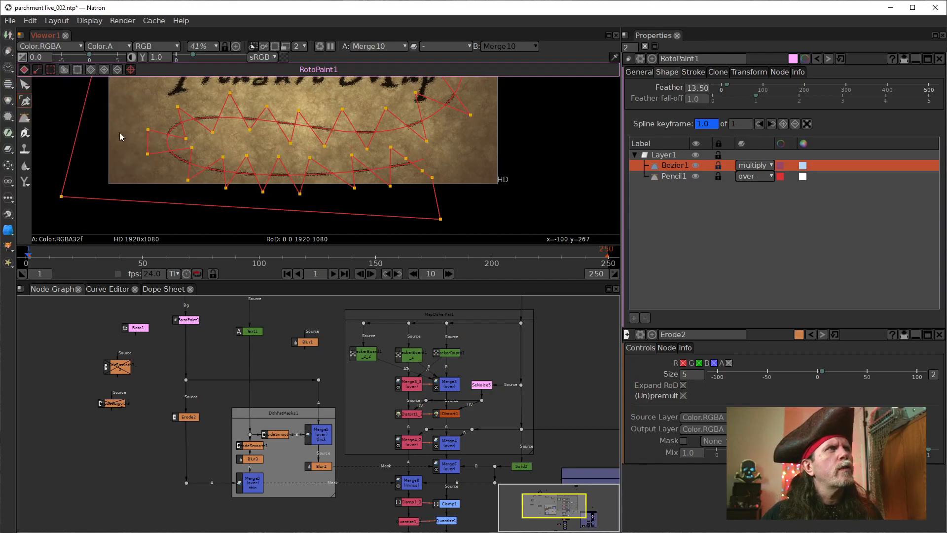
left_click(421, 171)
left_click_drag(436, 156, 420, 176)
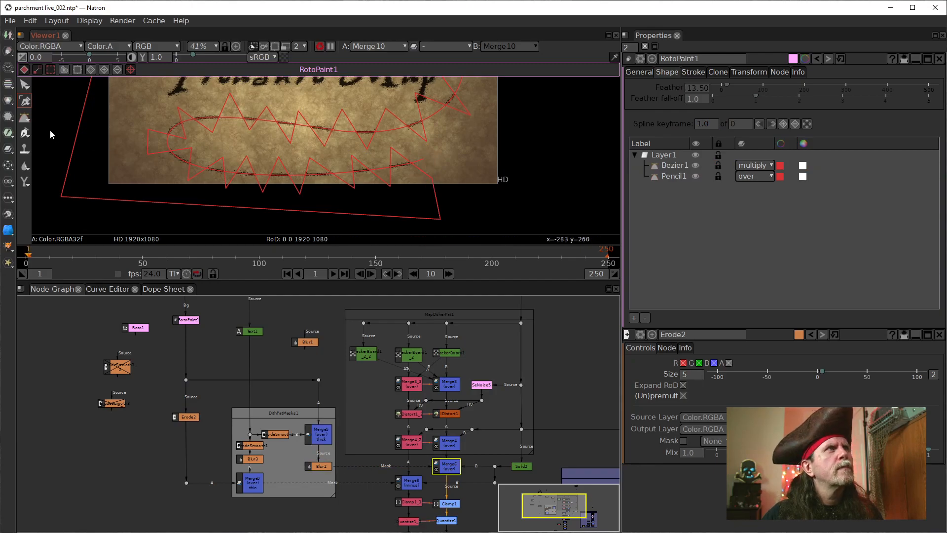
left_click(25, 84)
left_click(437, 197)
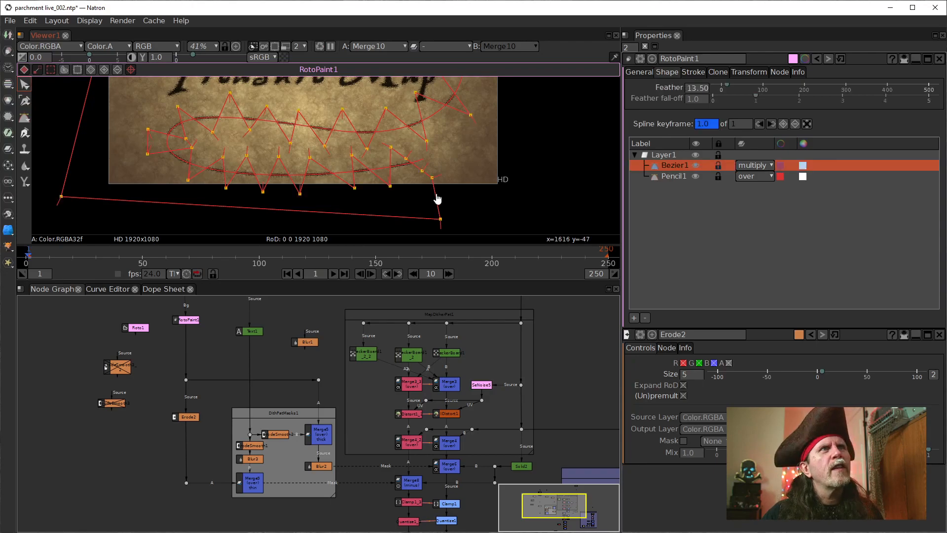
Step: Convert the other added Bezier1 control point near the path's lower-right end into a corner with the Cusp Points tool
left_click(25, 101)
left_click_drag(438, 166, 413, 182)
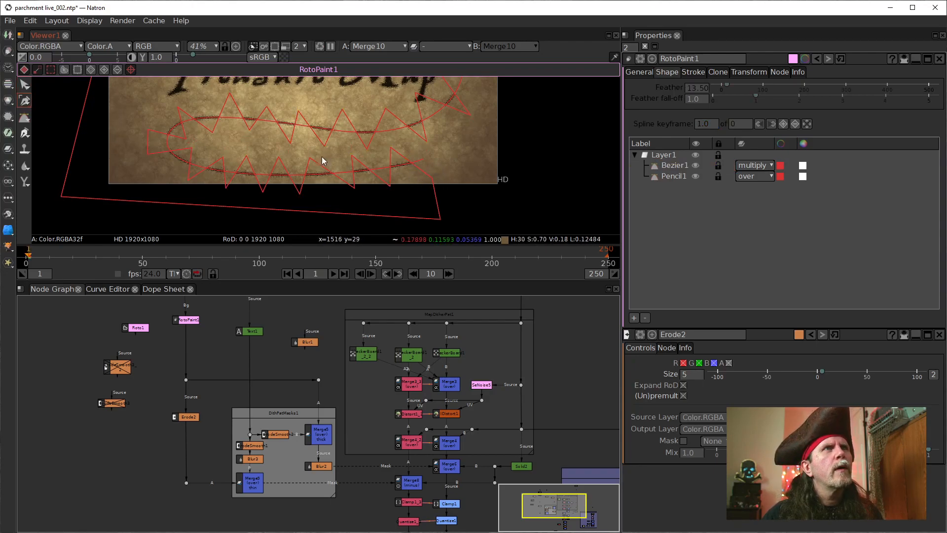
left_click(25, 85)
left_click(435, 191)
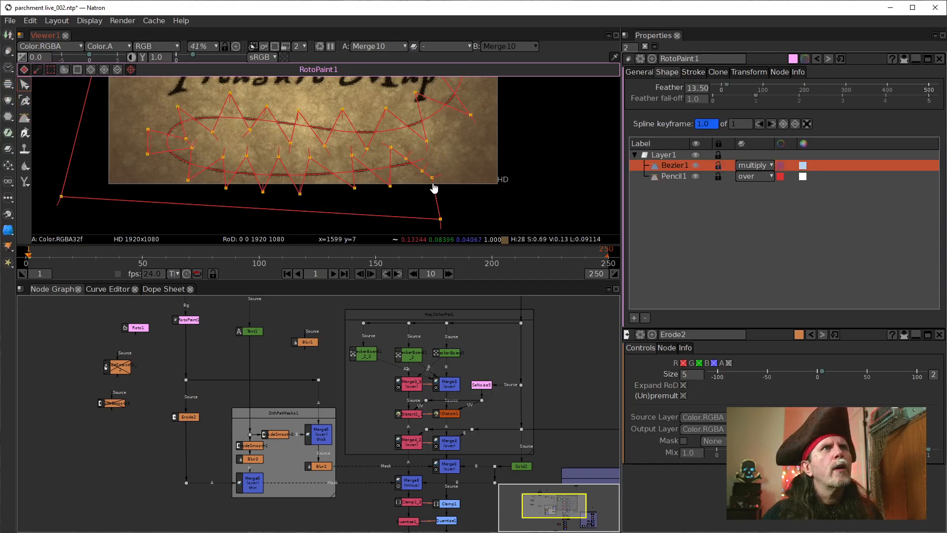
left_click_drag(440, 163, 412, 177)
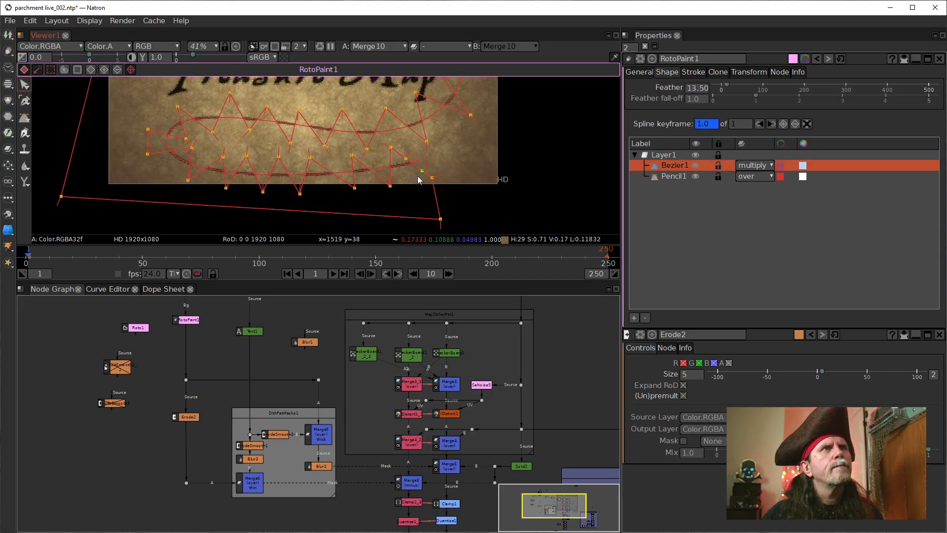
scroll(420, 173, "up", 5)
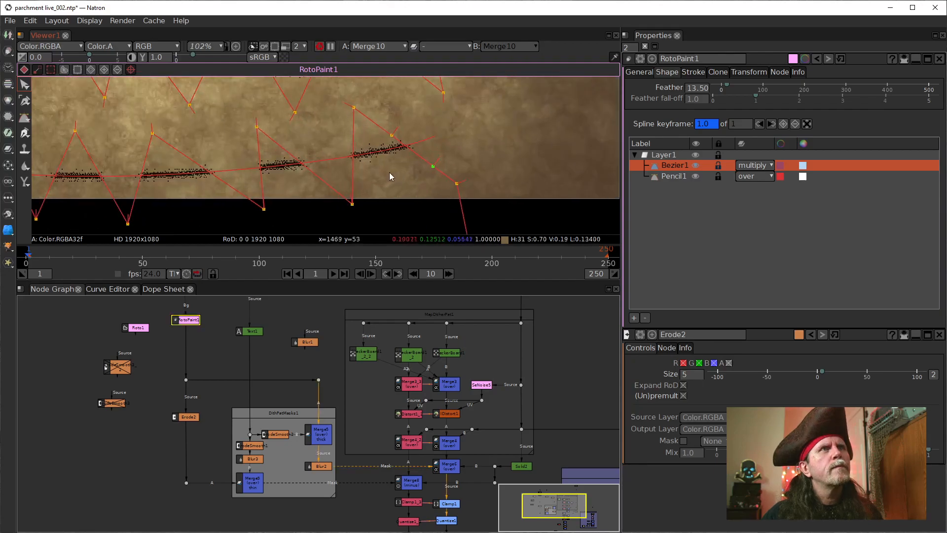
left_click(25, 101)
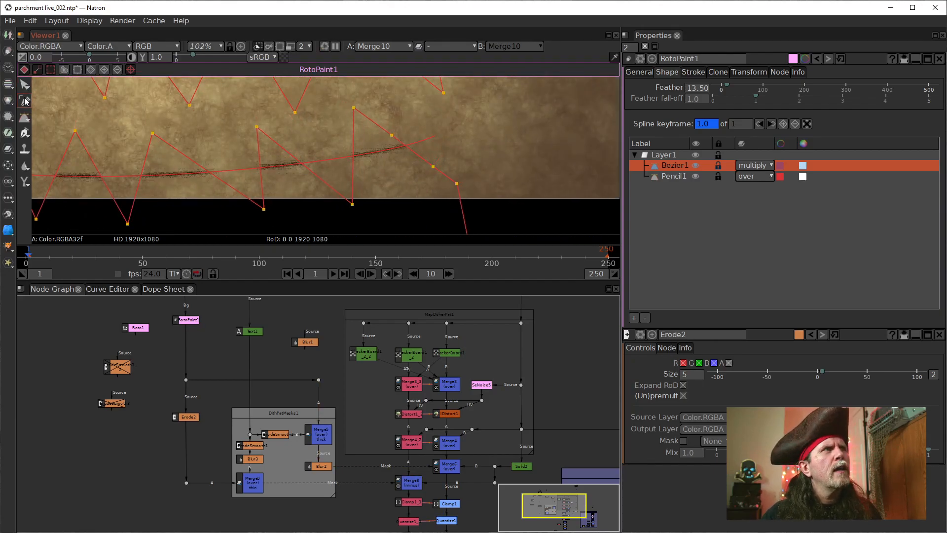
left_click(433, 166)
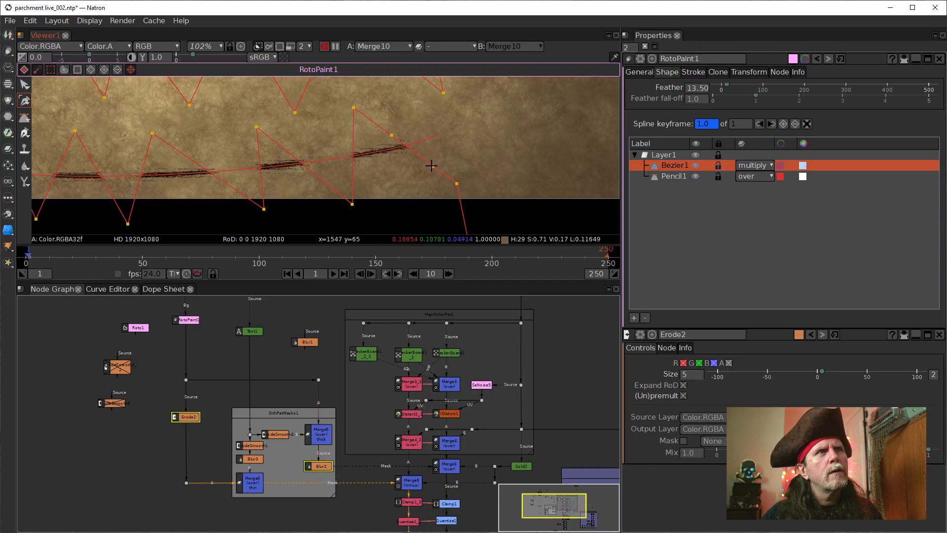
Step: Move the two added Bezier1 points to opposite sides of the pencil line, forming an extra zigzag tooth at the lower-right end
left_click(25, 85)
left_click_drag(452, 160, 406, 175)
mouse_move(405, 126)
left_mouse_down()
mouse_move(377, 138)
mouse_move(391, 149)
mouse_move(395, 184)
mouse_move(402, 114)
mouse_move(408, 120)
left_mouse_up()
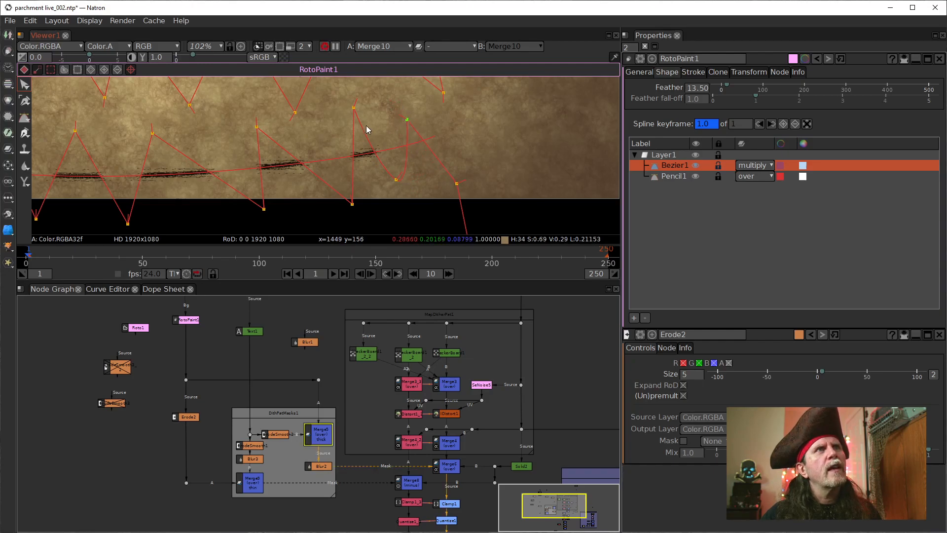
Step: Convert the new tooth's lower control point into a corner with the Cusp Points tool
left_click_drag(417, 172, 378, 193)
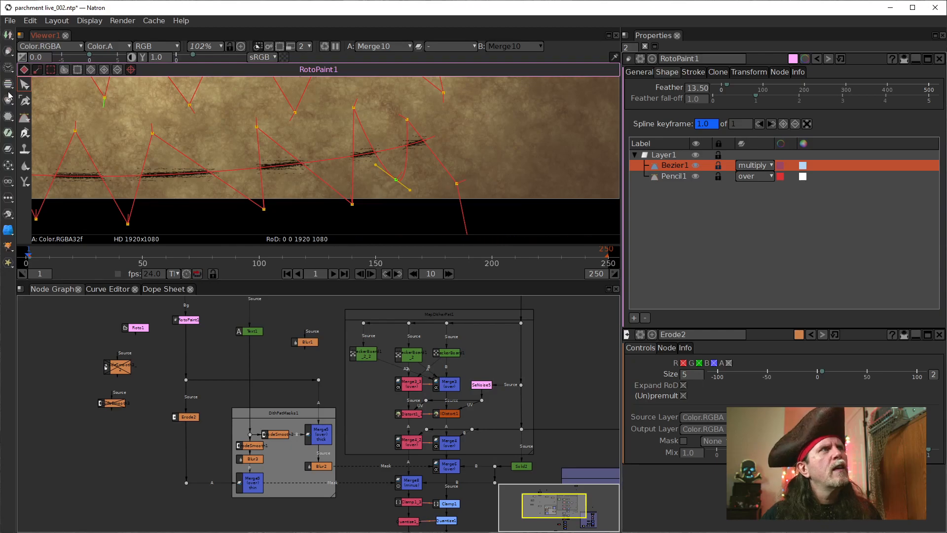
left_click(24, 102)
left_click(396, 180)
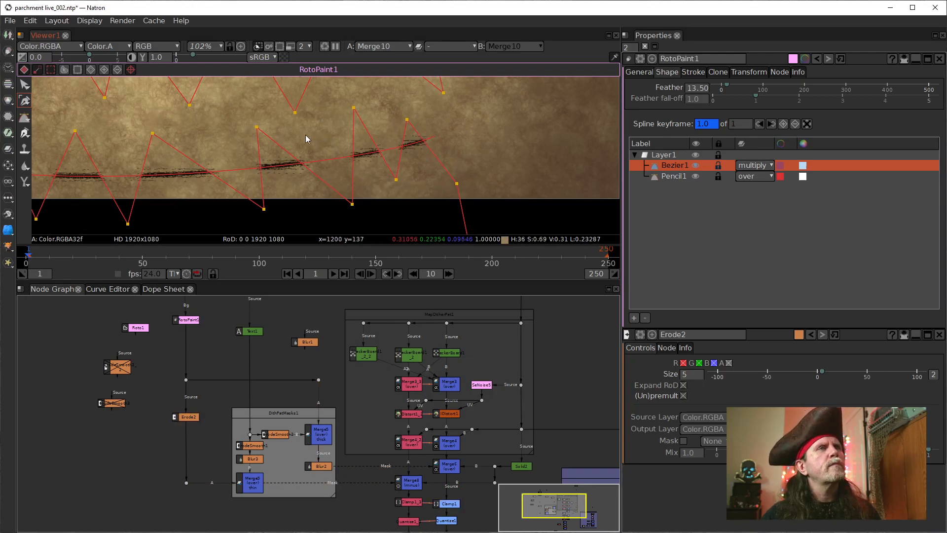
Step: Enlarge the new zigzag tooth by raising its upper point toward the lower right and lowering its bottom point slightly
left_click(25, 86)
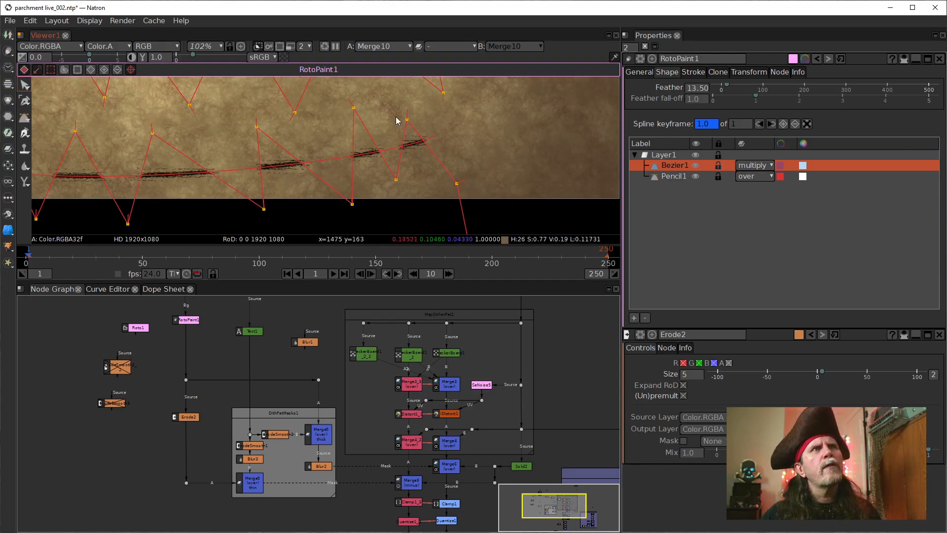
left_click_drag(408, 120, 426, 97)
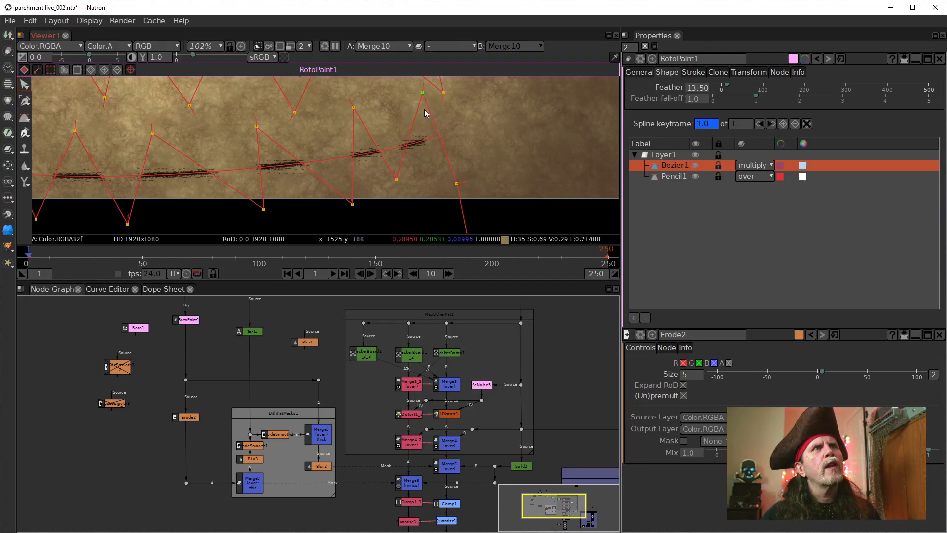
left_click(396, 180)
left_click_drag(396, 183, 398, 191)
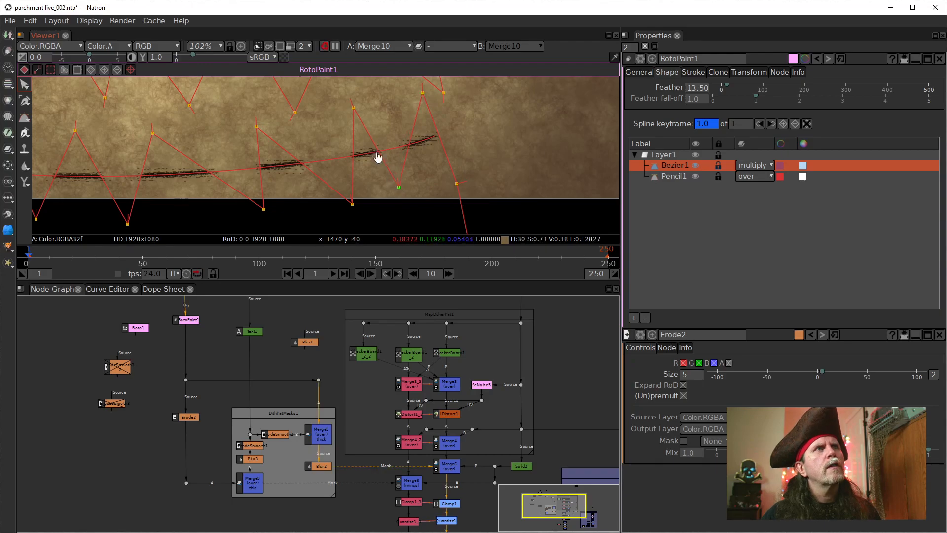
Step: Shift the zigzag points along the path's bottom row leftward to even out the dashes, and raise the point closing the row's right end
left_click_drag(355, 110, 337, 114)
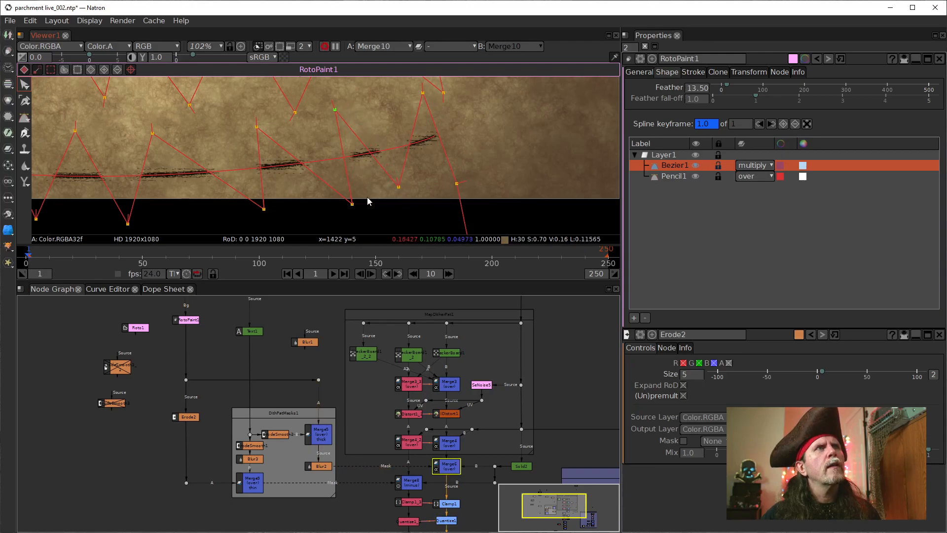
left_click_drag(351, 203, 341, 207)
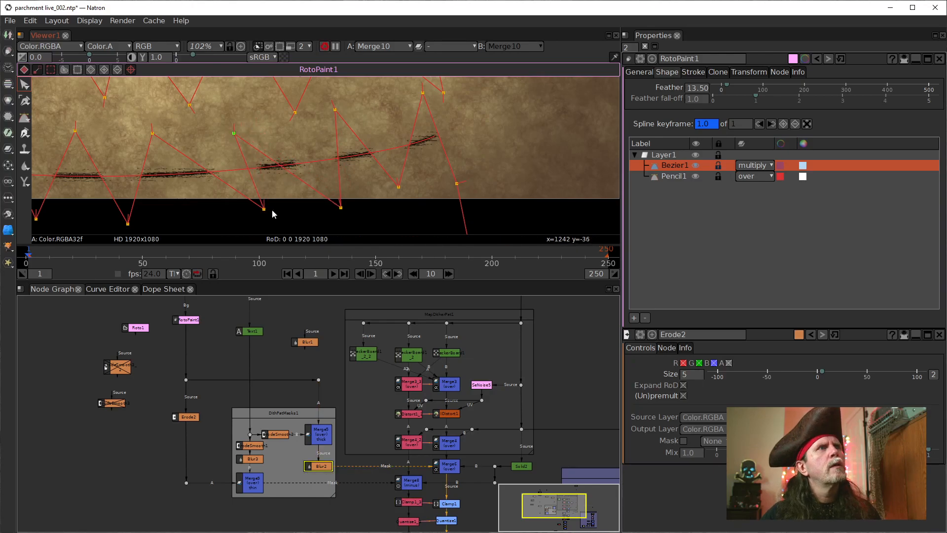
left_click_drag(265, 210, 221, 206)
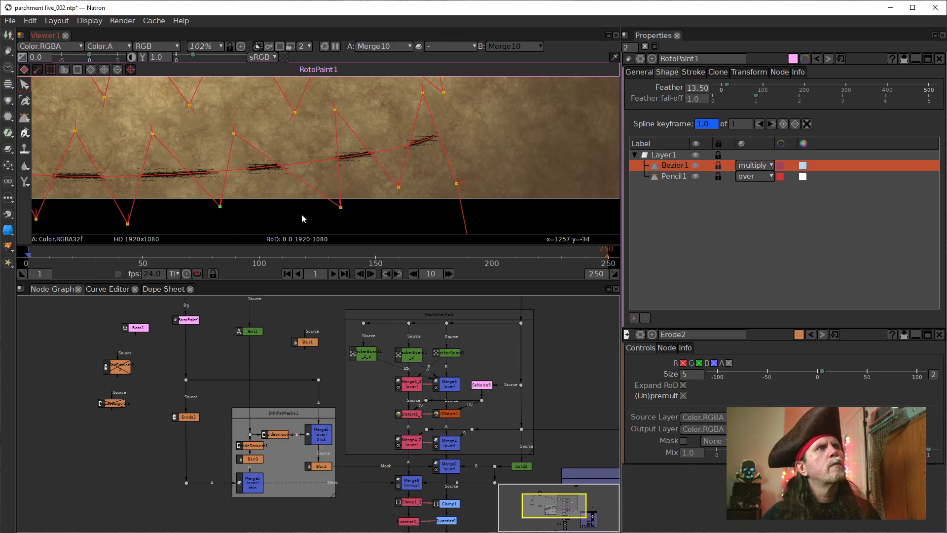
left_click_drag(341, 207, 321, 207)
left_click_drag(399, 187, 383, 191)
left_click_drag(422, 93, 406, 94)
mouse_move(457, 183)
left_mouse_down()
mouse_move(457, 139)
mouse_move(444, 120)
left_mouse_up()
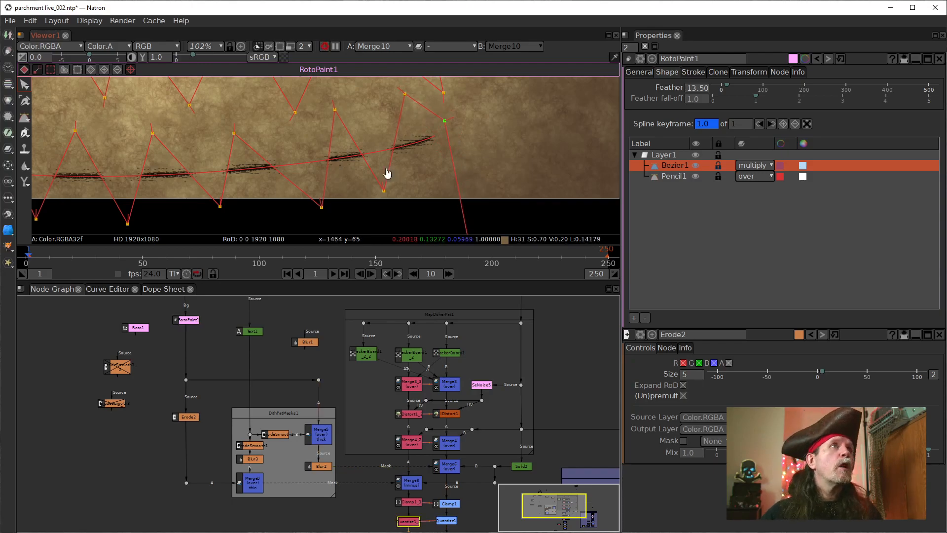
Step: Shift the Bezier1 zigzag points on the path row just below the Treasure Map title to even out its dashes
scroll(389, 175, "down", 4)
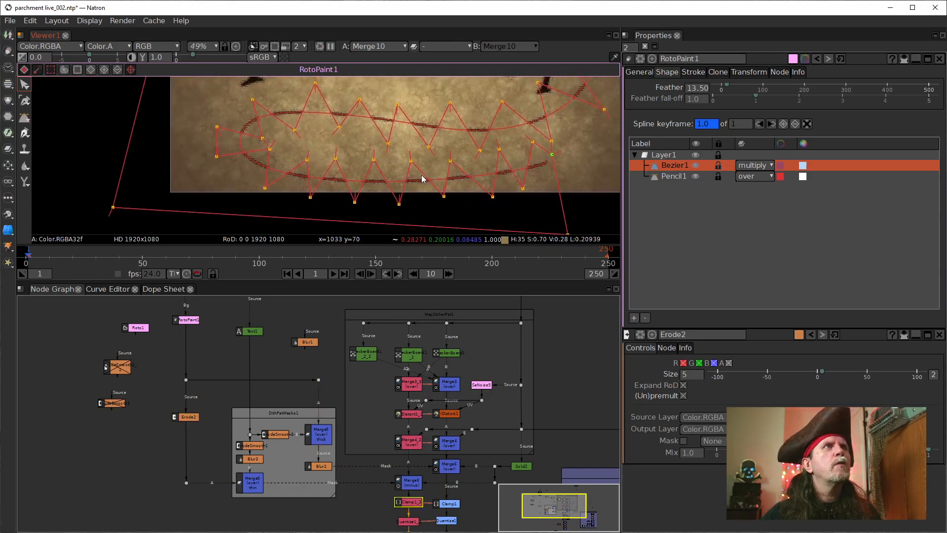
left_click_drag(424, 173, 373, 177)
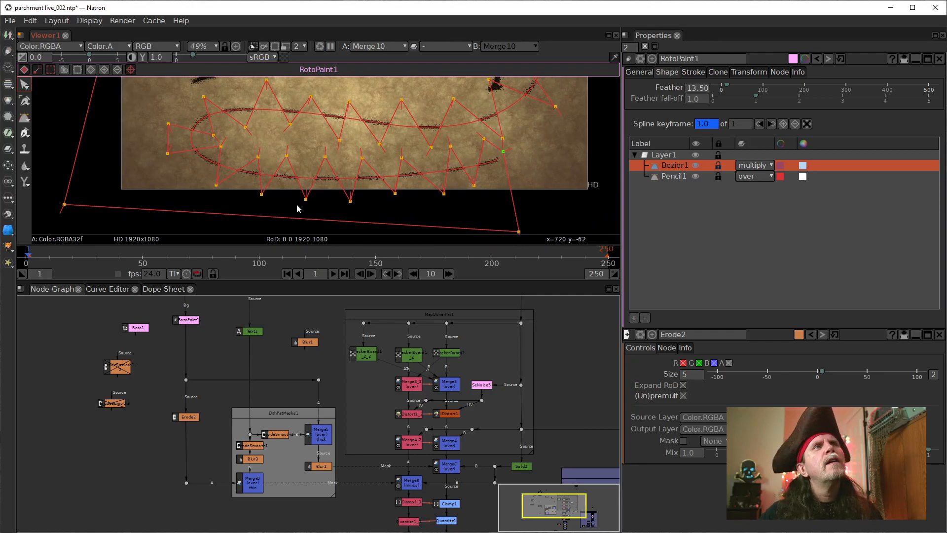
left_click_drag(444, 143, 399, 214)
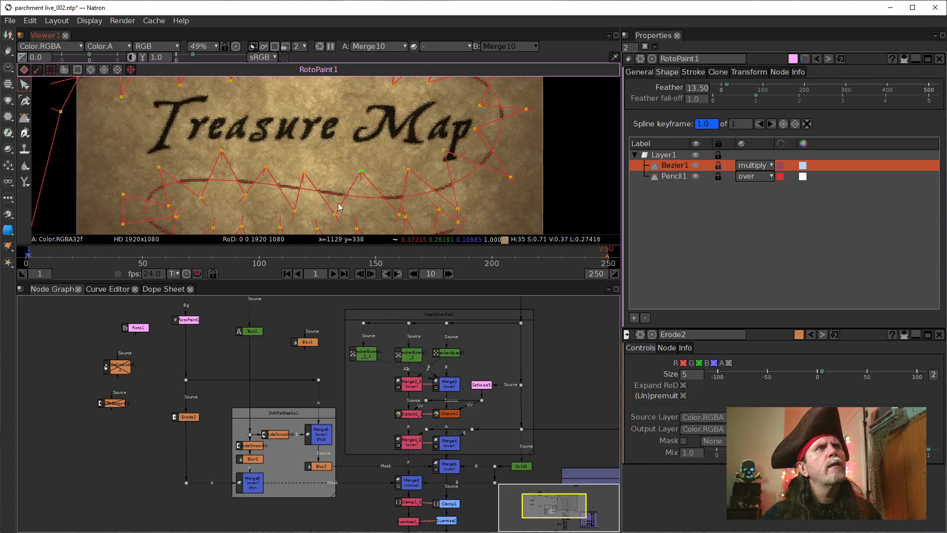
left_click_drag(335, 213, 342, 213)
left_click_drag(309, 171, 273, 163)
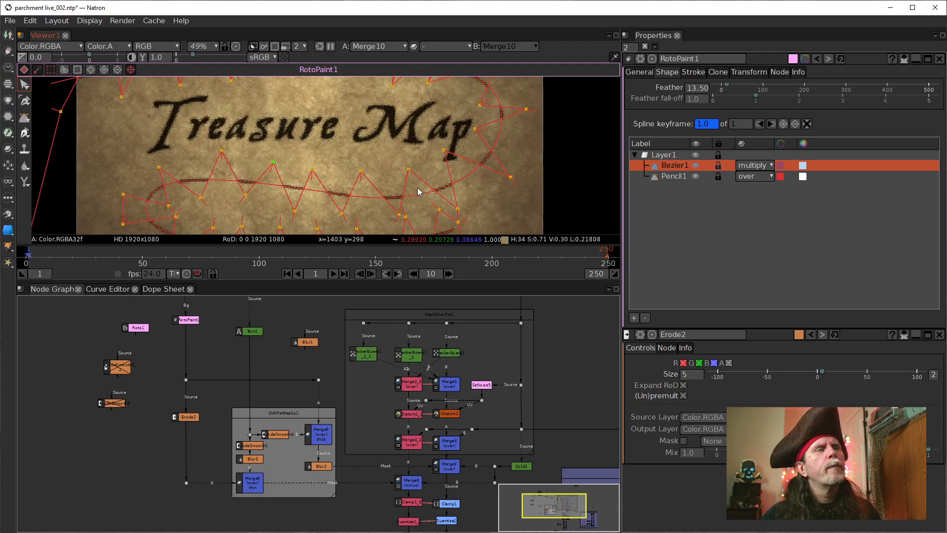
Step: Hide the viewer overlays to inspect the dashed path around the Treasure Map title
left_click_drag(482, 178, 446, 170)
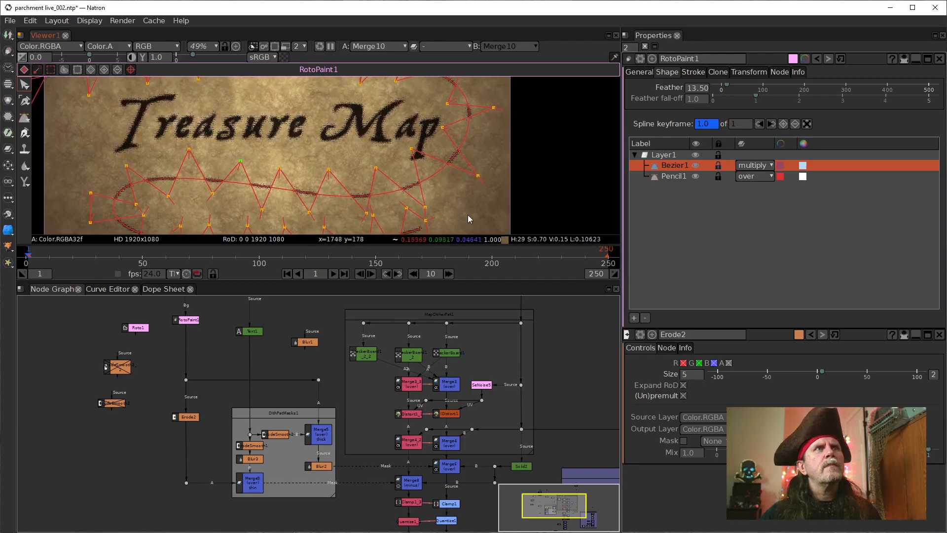
left_click_drag(470, 220, 455, 110)
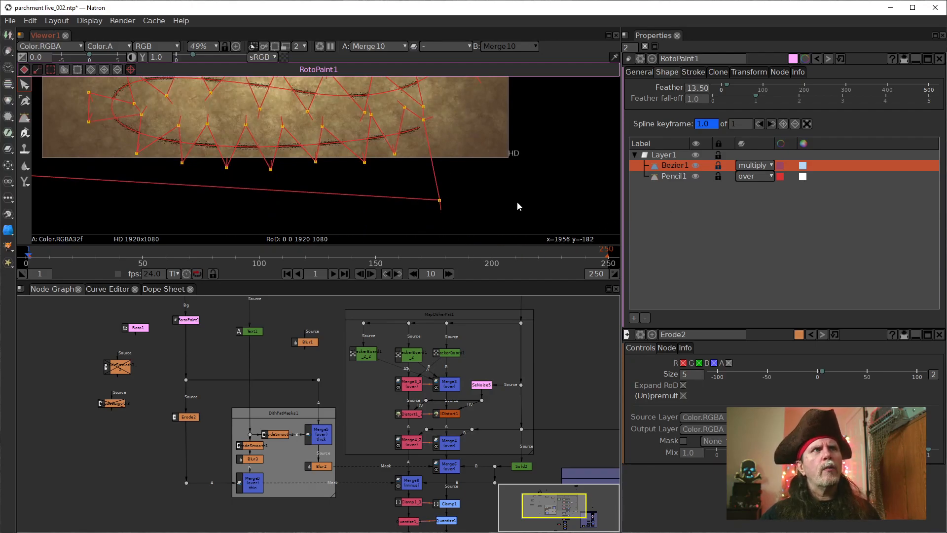
scroll(517, 201, "down", 3)
left_click_drag(466, 176, 455, 195)
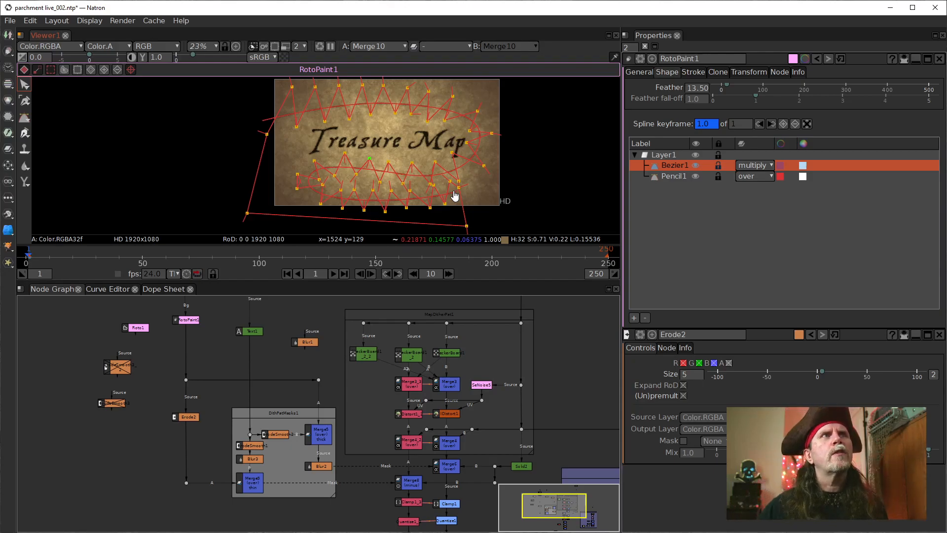
right_click(535, 184)
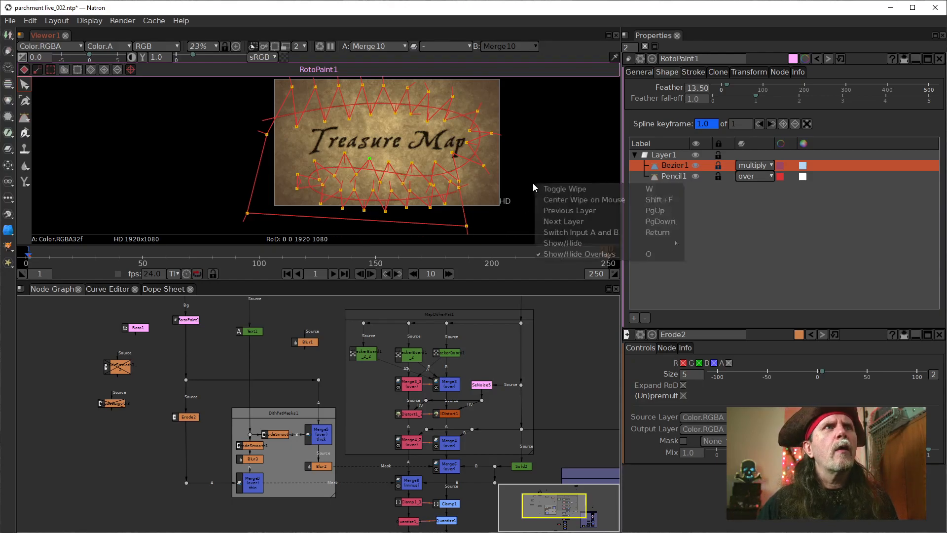
left_click(574, 254)
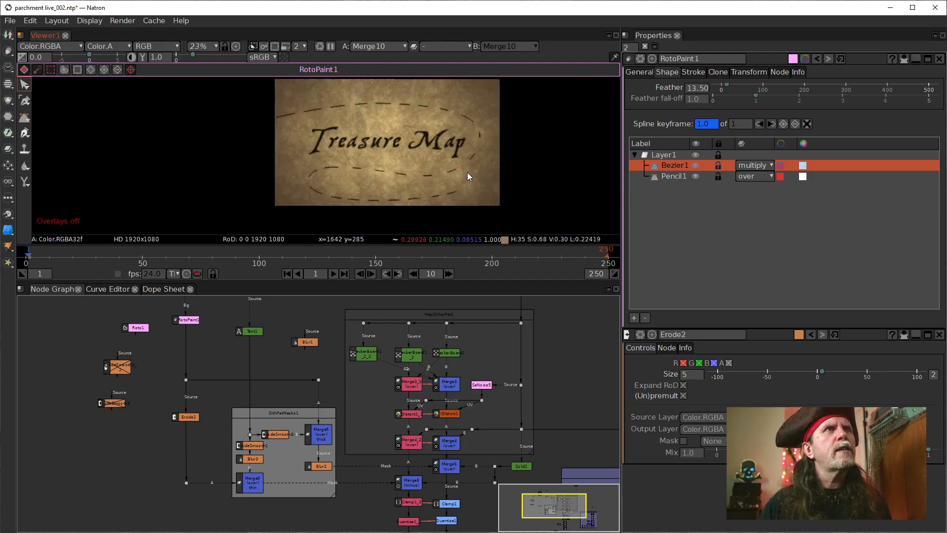
scroll(427, 161, "up", 2)
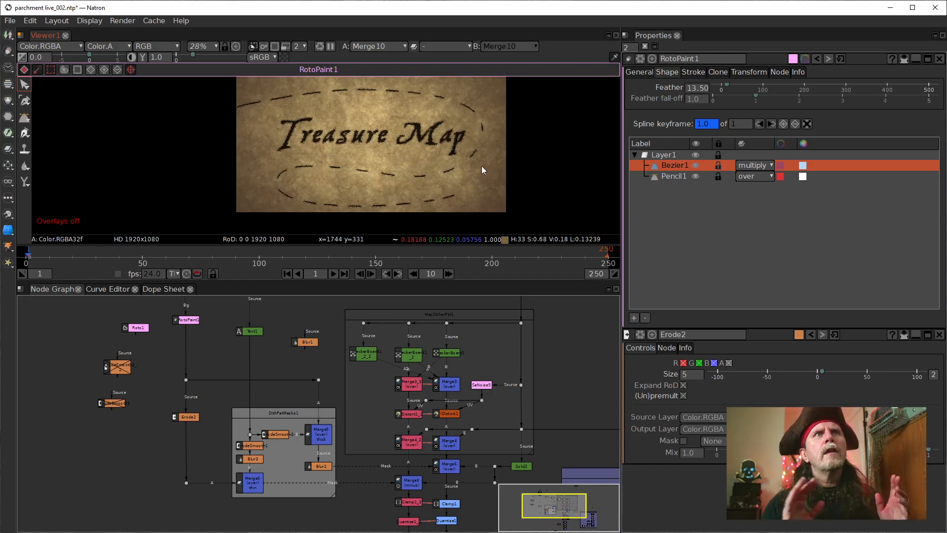
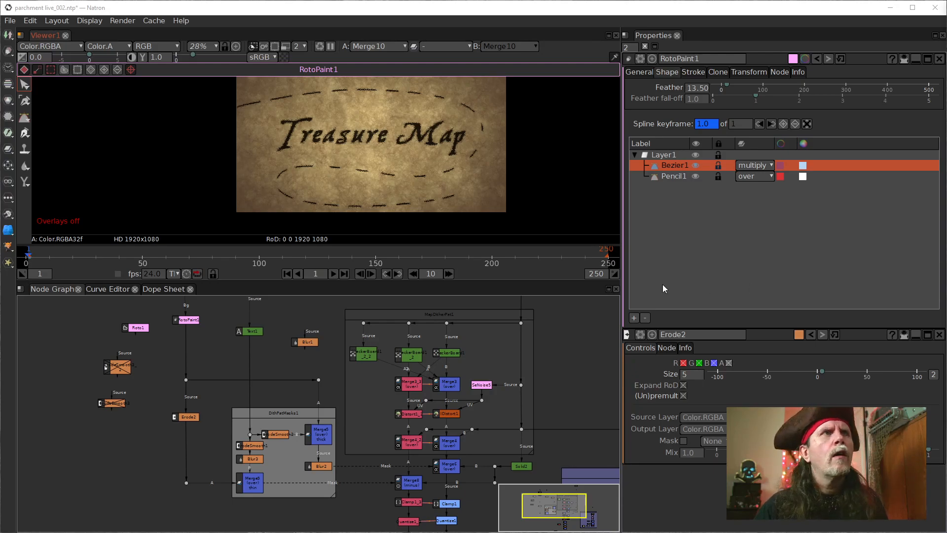
Step: Set the frame jump increment to 24 and advance the timeline from frame 1 to frame 25
left_click_drag(441, 274, 396, 267)
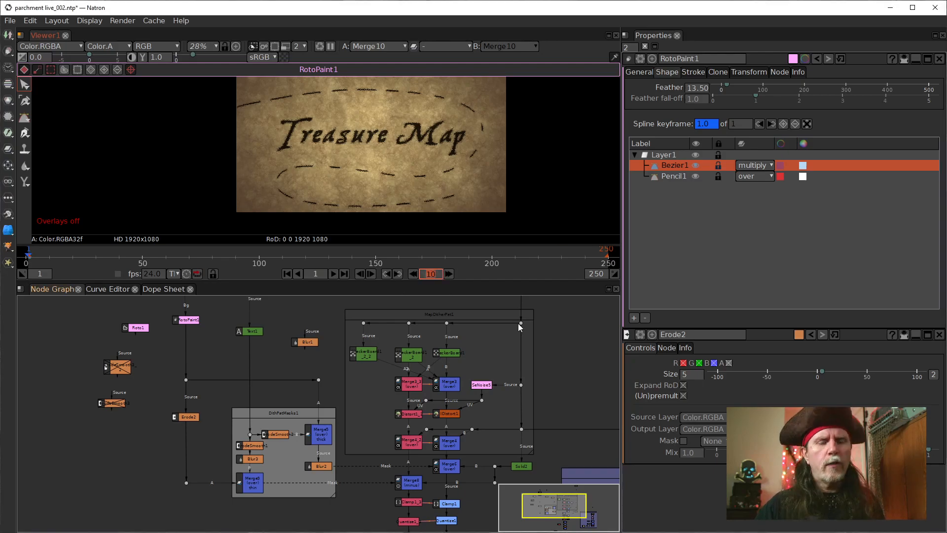
type("24")
key("Return")
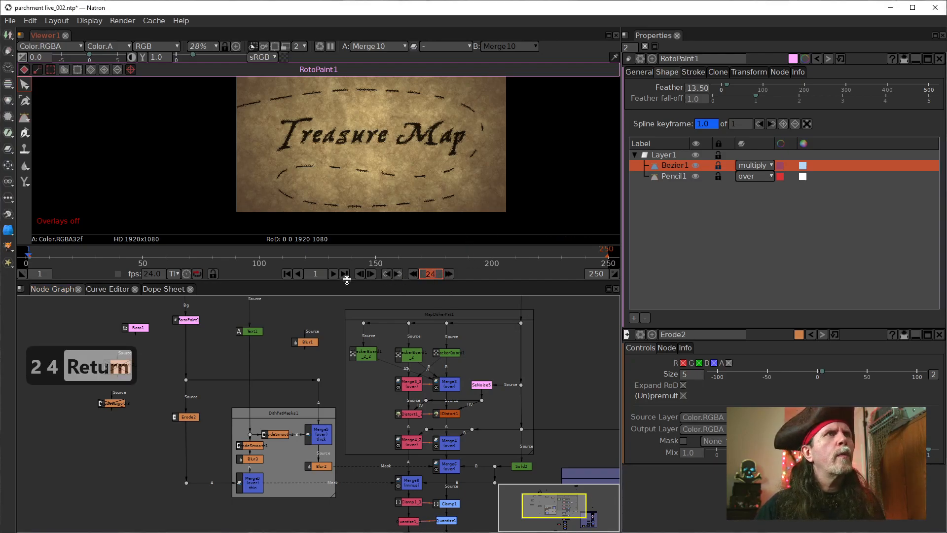
left_click(449, 274)
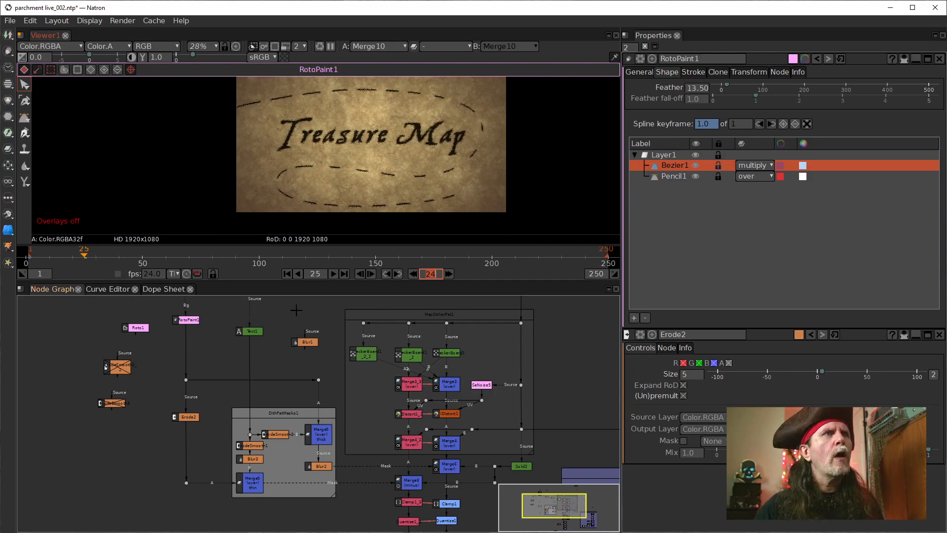
Step: Keyframe the Pencil1 stroke's visible portion end at 0 on frame 25
left_click(675, 177)
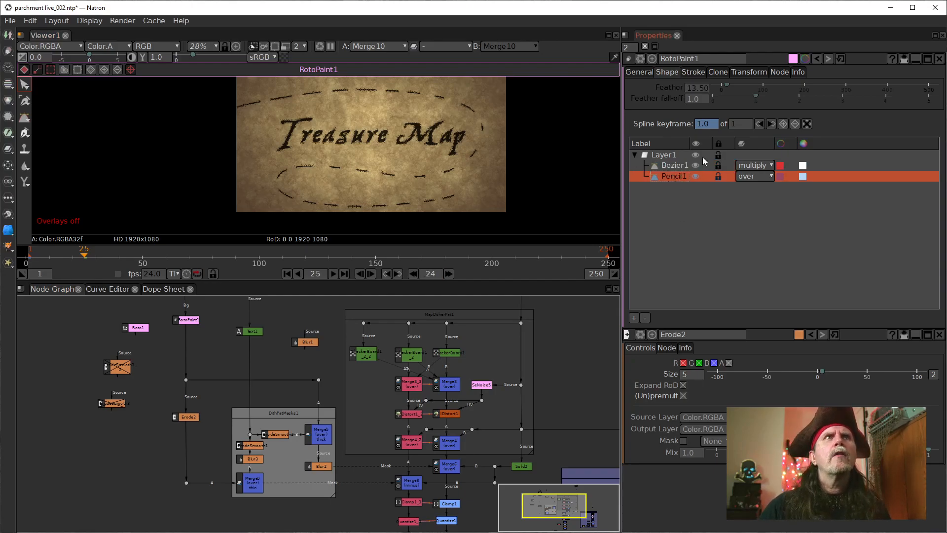
left_click(692, 73)
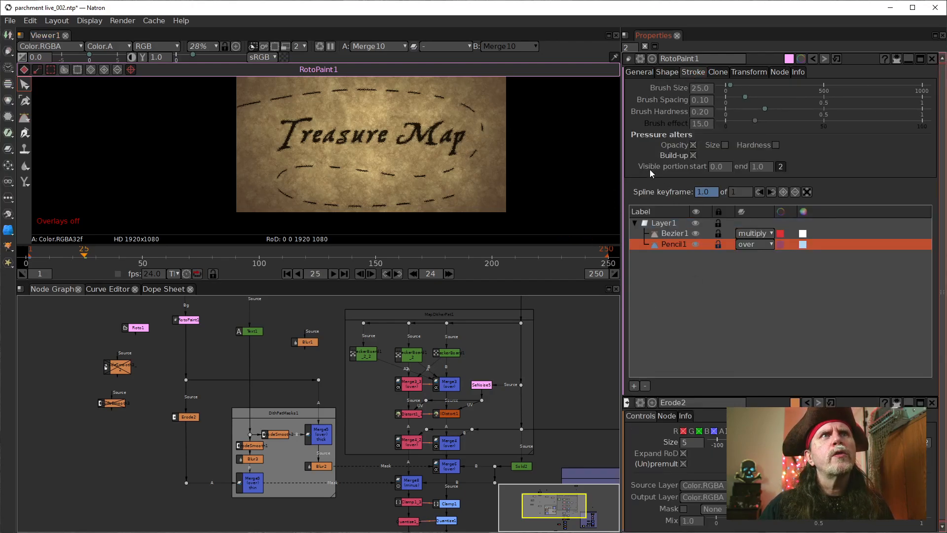
right_click(753, 167)
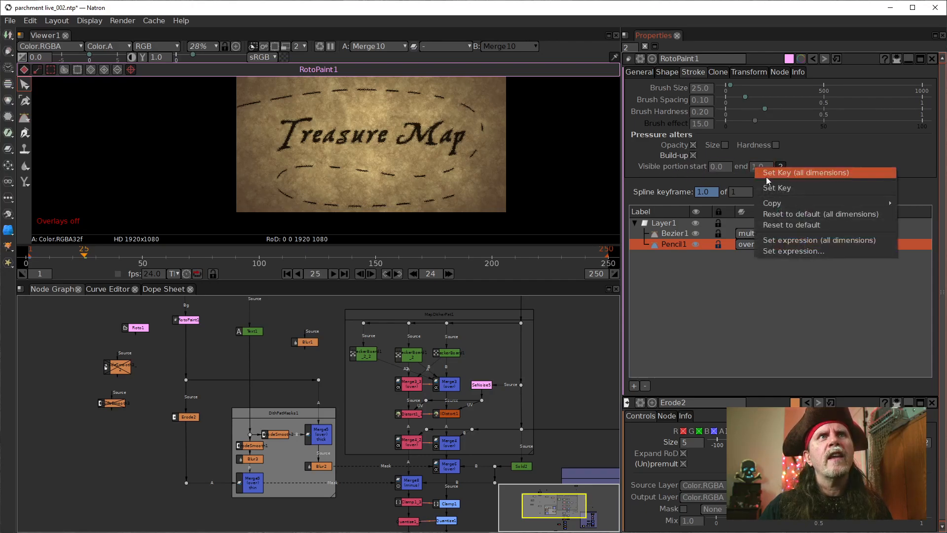
left_click(768, 189)
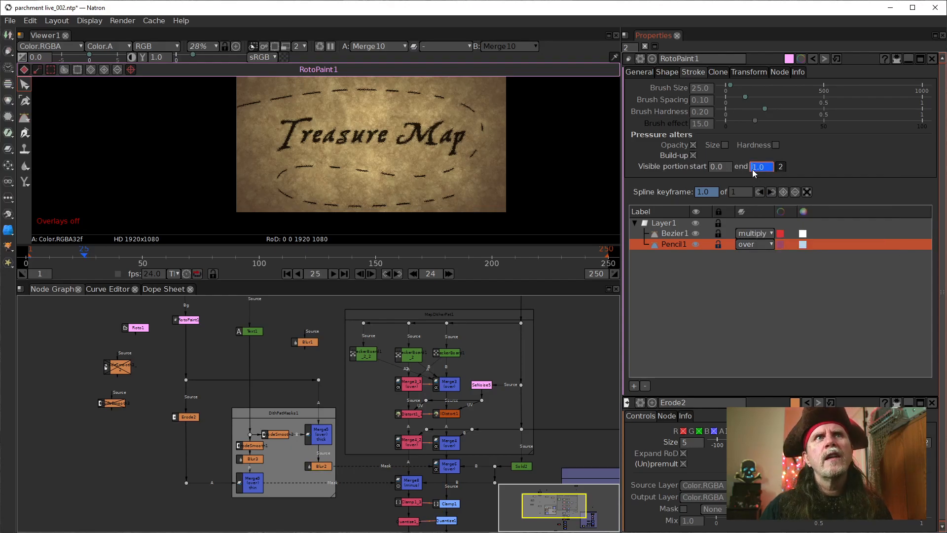
type("0")
key("Return")
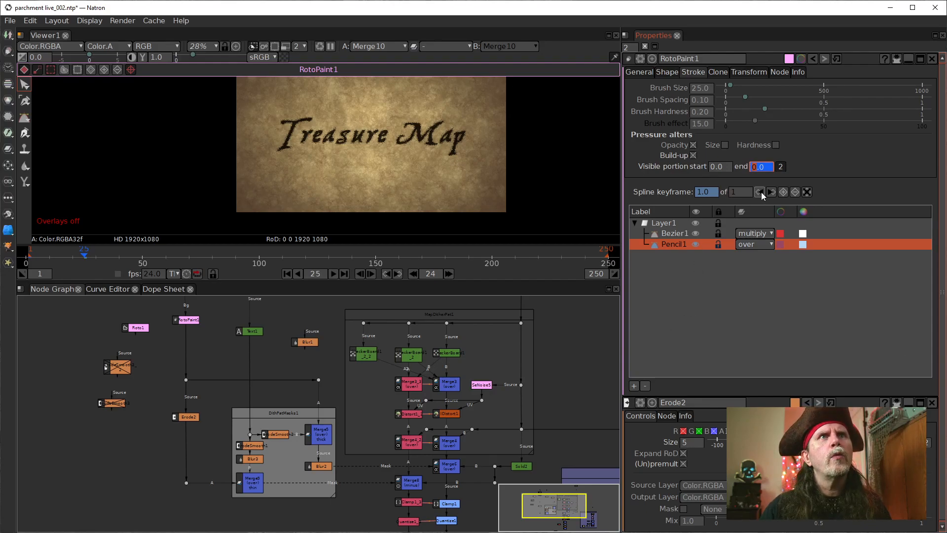
Step: Advance the timeline in 24-frame jumps from the first frame to frame 169 and set Pencil1's visible portion end to 1 there
left_click(286, 273)
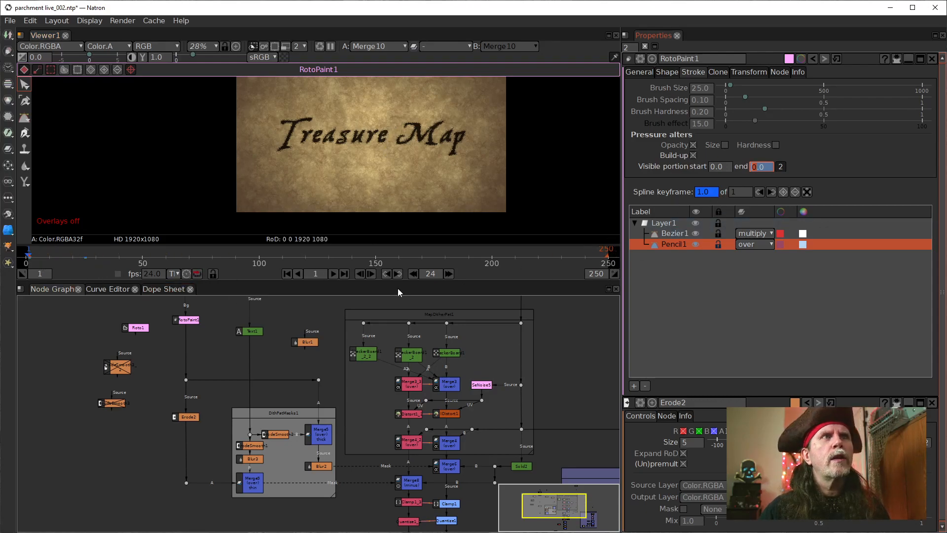
left_click(449, 274)
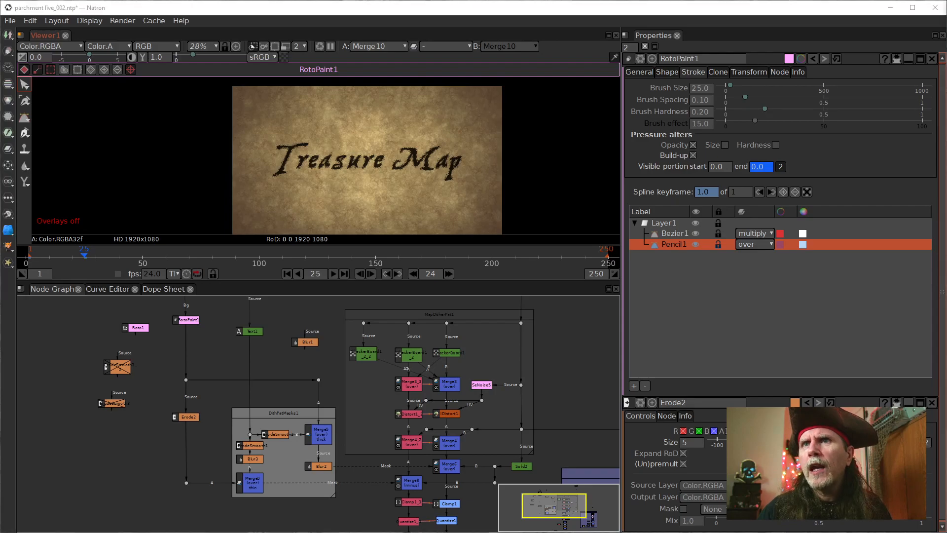
left_click(449, 274)
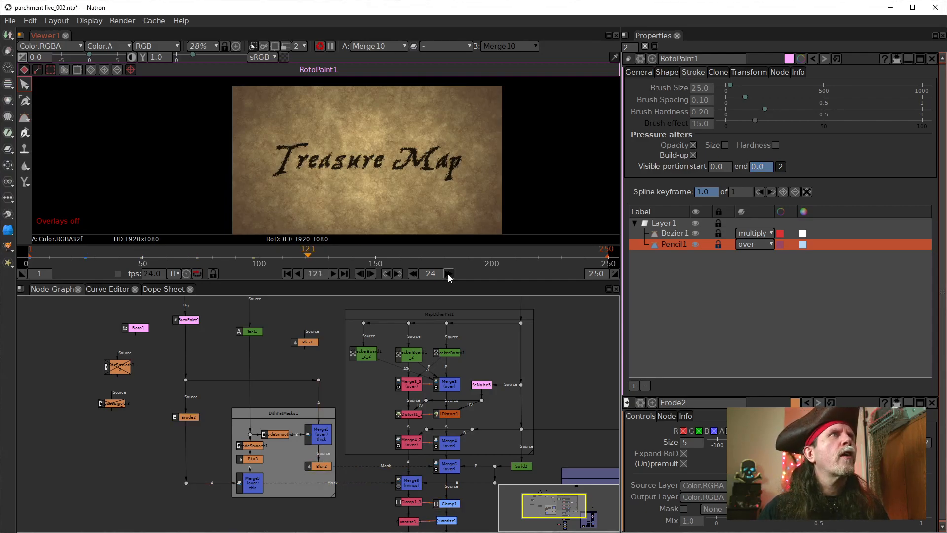
left_click(449, 274)
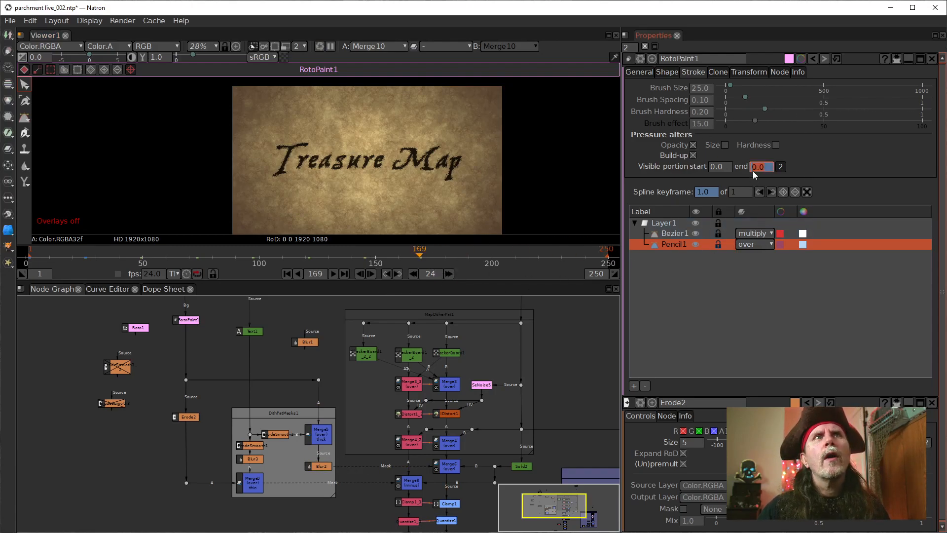
type("1")
key("Return")
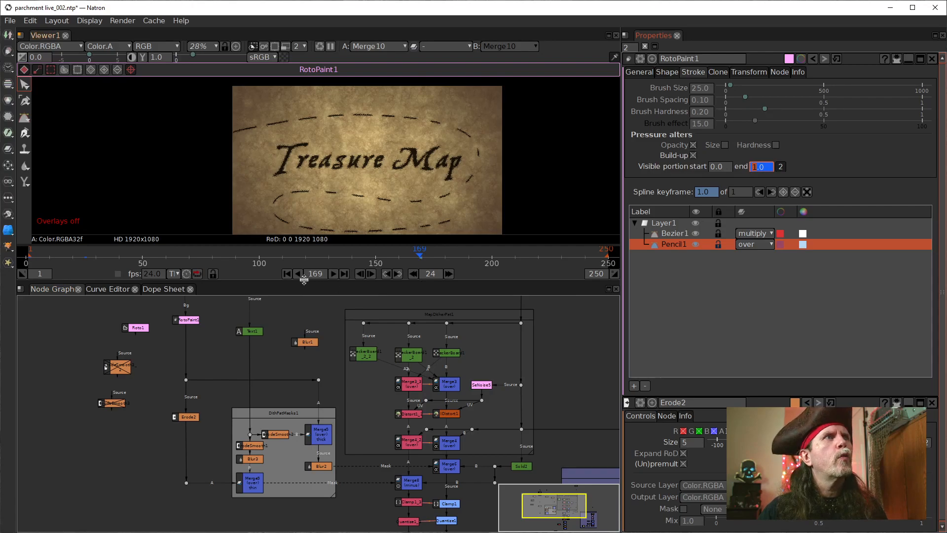
Step: Play the opening frames of the path's draw-on animation from frame 1
left_click(286, 274)
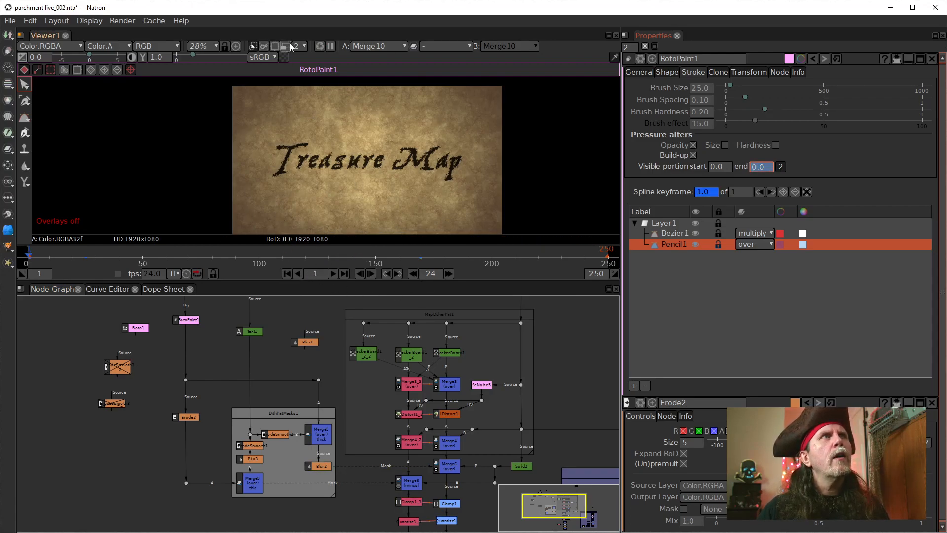
left_click(333, 274)
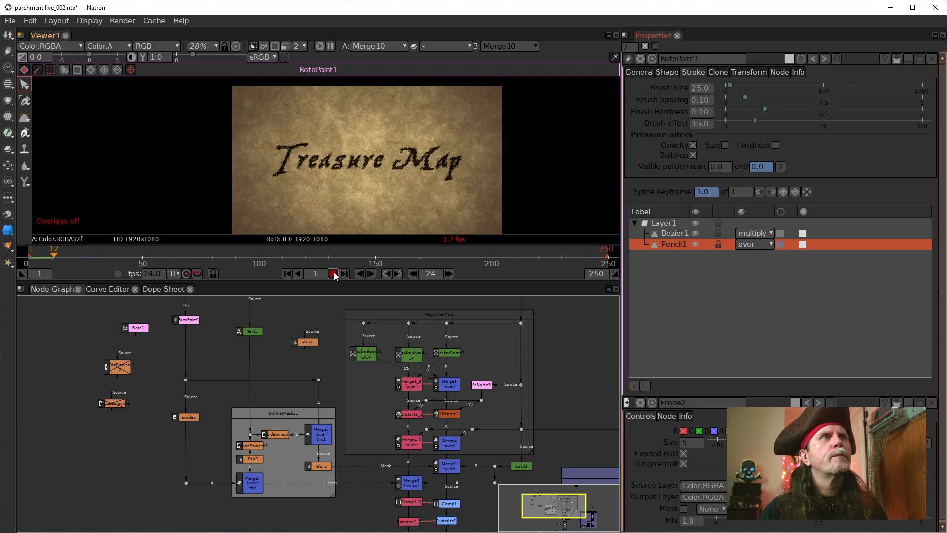
left_click(334, 274)
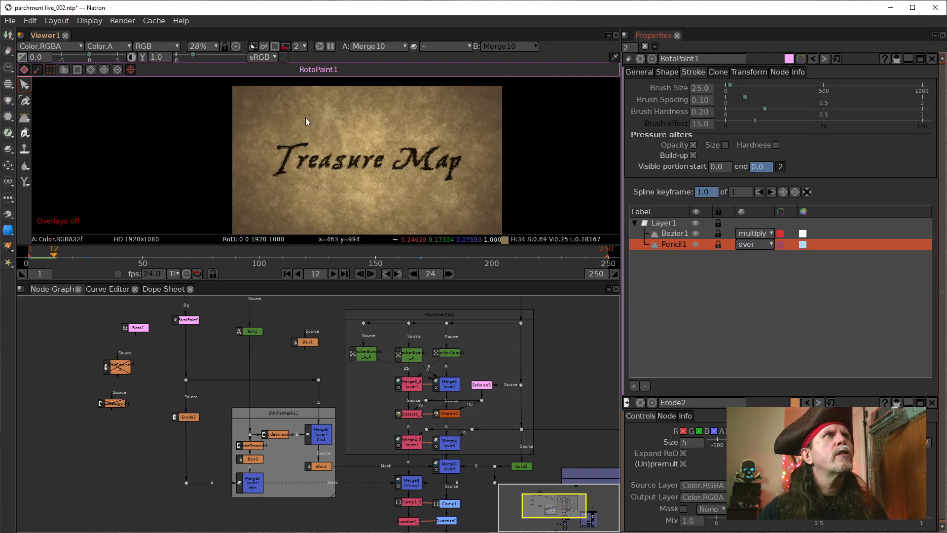
left_click(334, 274)
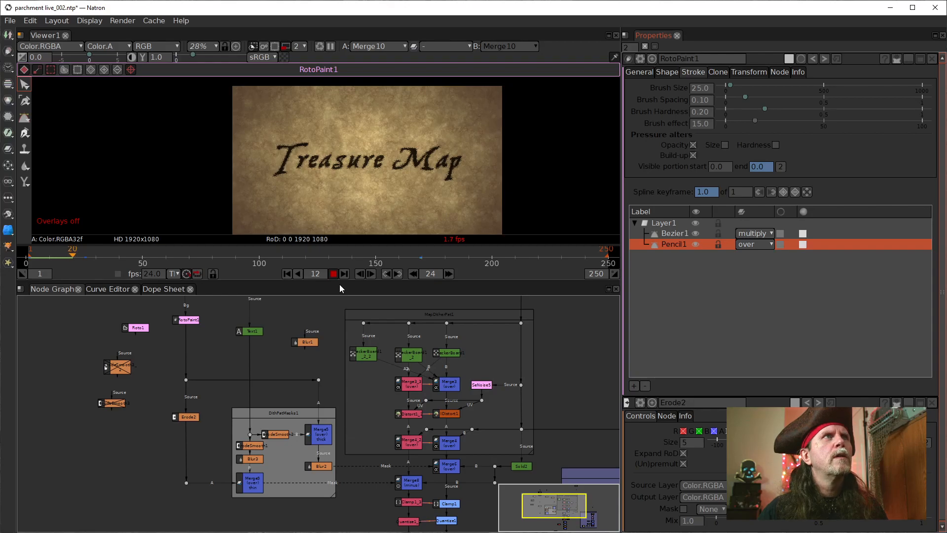
left_click(334, 274)
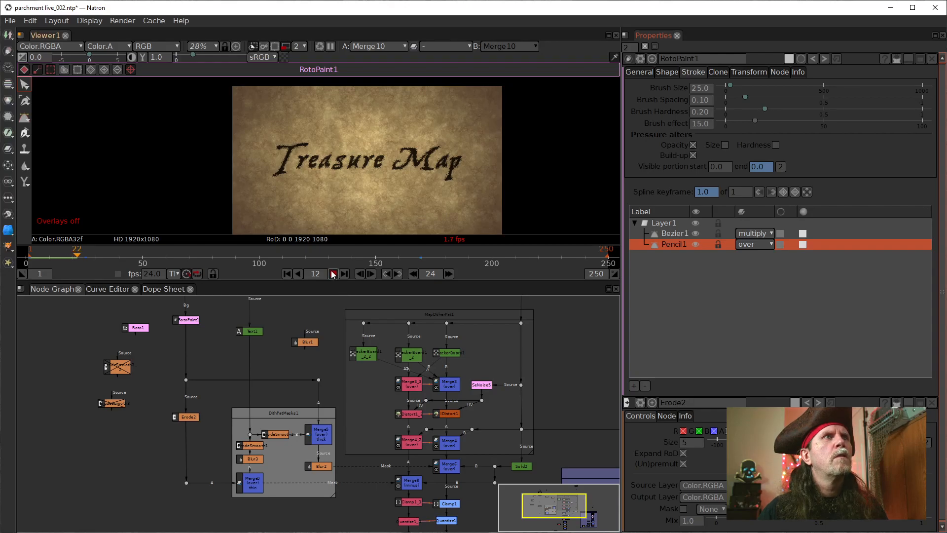
Step: Set the viewer's downscale level to 4 and play the path's draw-on animation, replaying it from the first frame
left_click(301, 47)
left_click(308, 69)
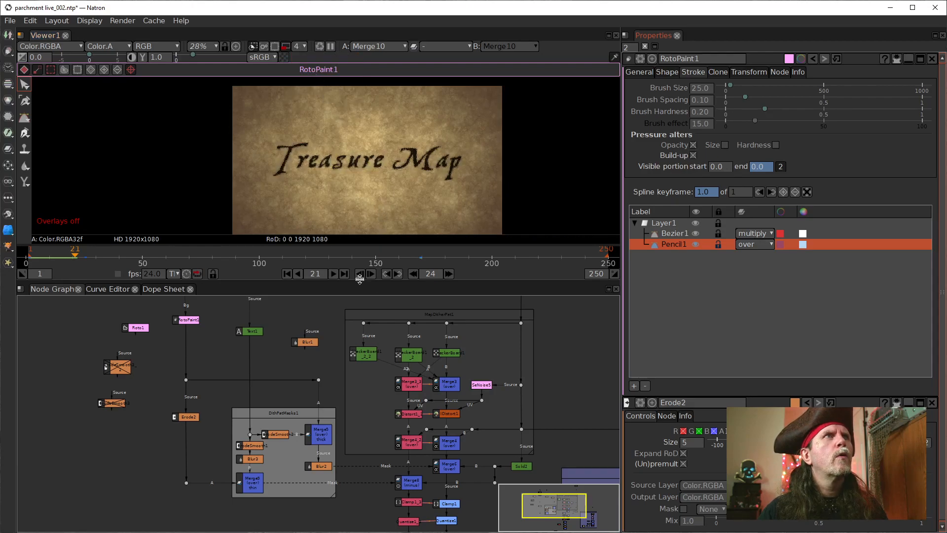
left_click(332, 274)
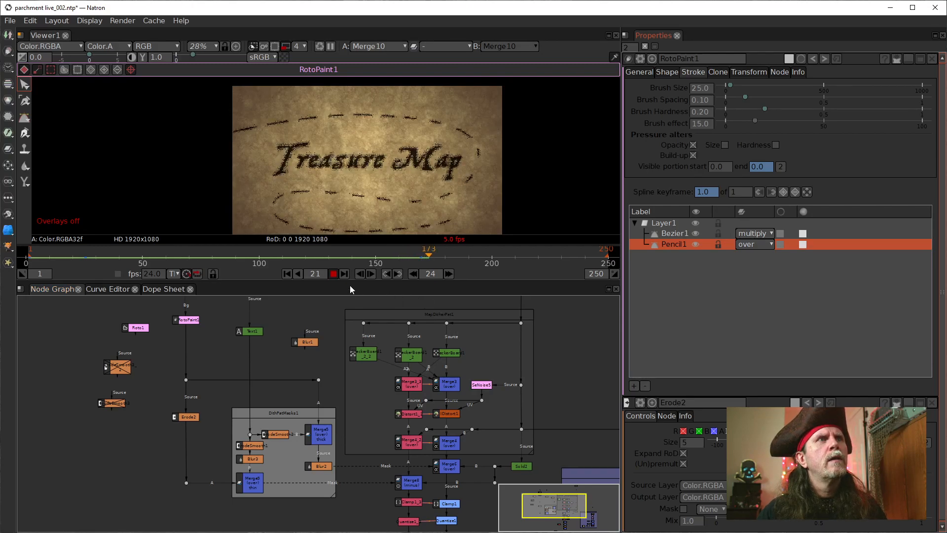
left_click(333, 274)
left_click(286, 273)
left_click(331, 273)
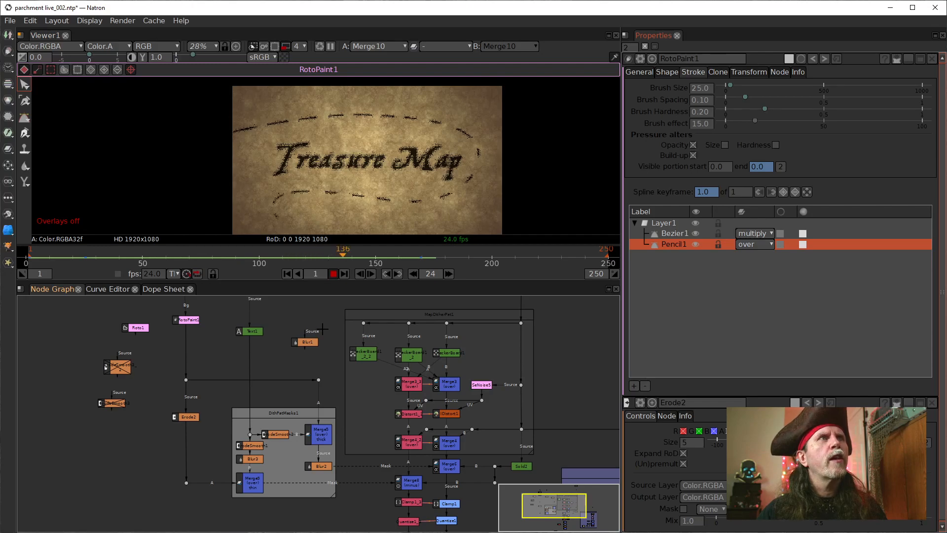
left_click(333, 273)
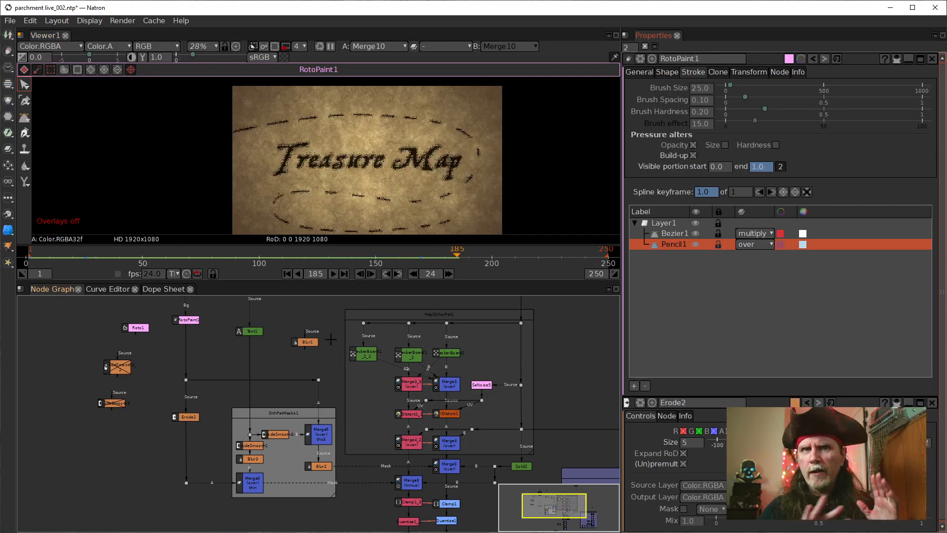
Step: Open the Roto1 node's properties and place the node just below and beside RotoPaint1 in the node graph
left_click_drag(412, 163, 413, 151)
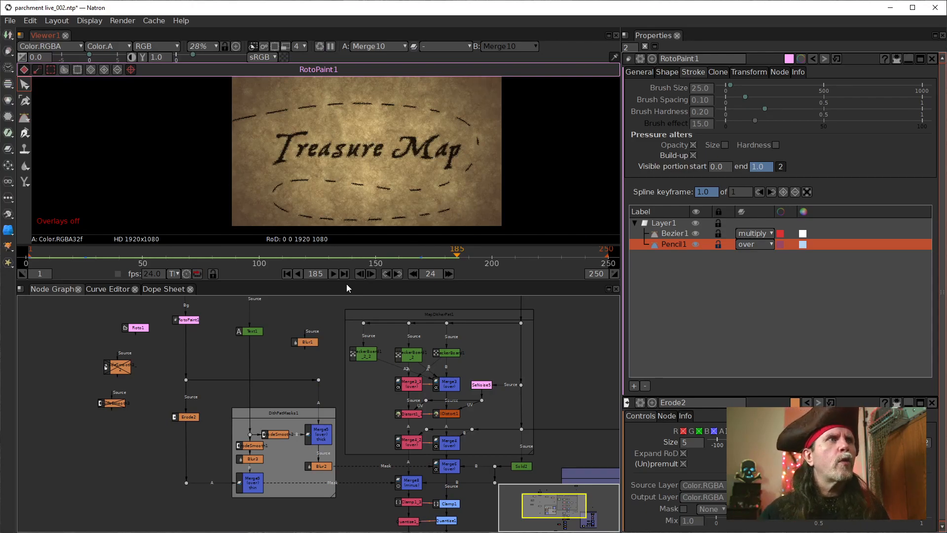
left_click_drag(350, 465, 366, 463)
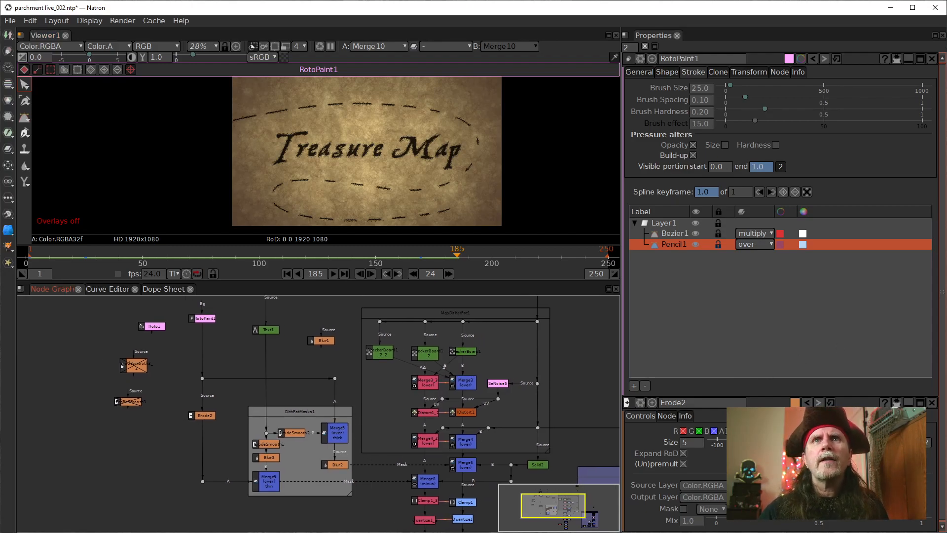
left_click_drag(150, 326, 164, 342)
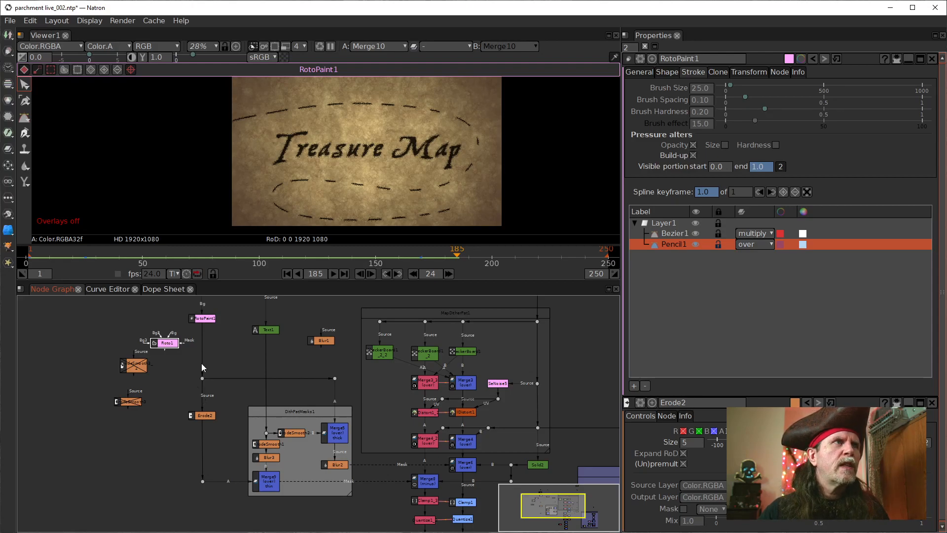
double_click(166, 343)
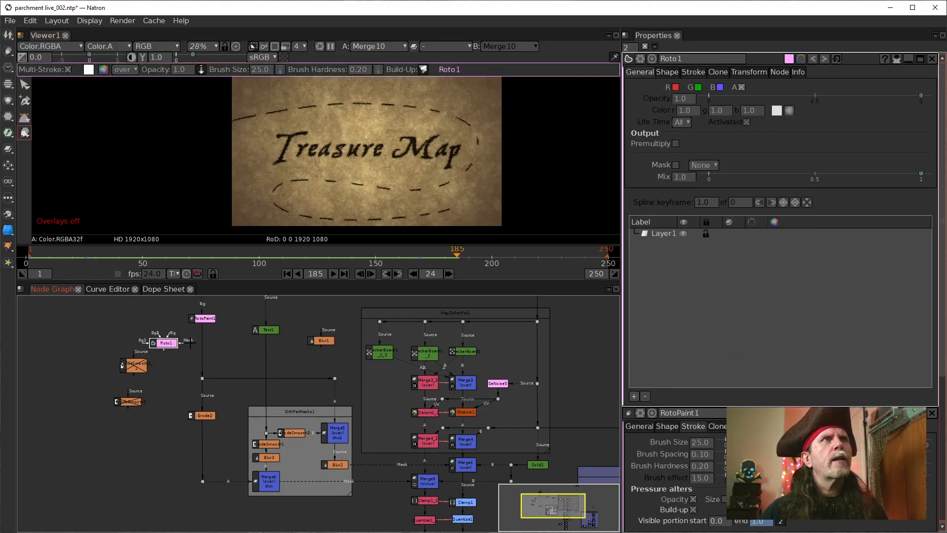
left_click_drag(170, 341, 184, 333)
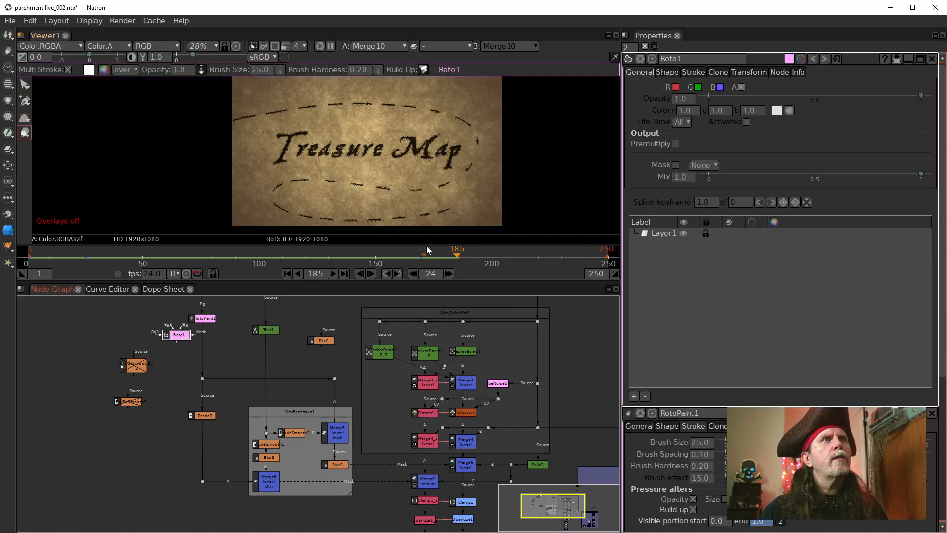
Step: Examine the end of the dashed path near the parchment's lower right area at frame 178
left_click(288, 274)
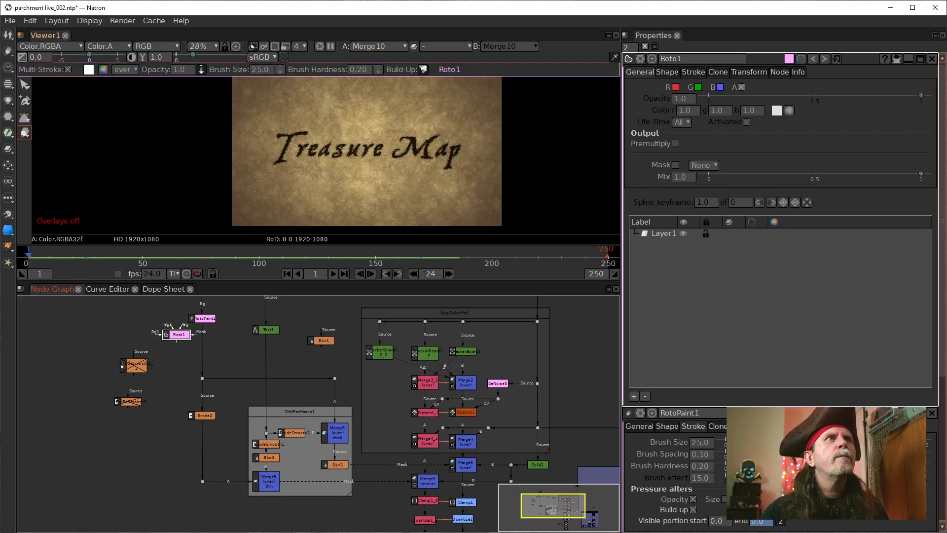
scroll(430, 226, "up", 5)
left_click_drag(462, 176, 432, 174)
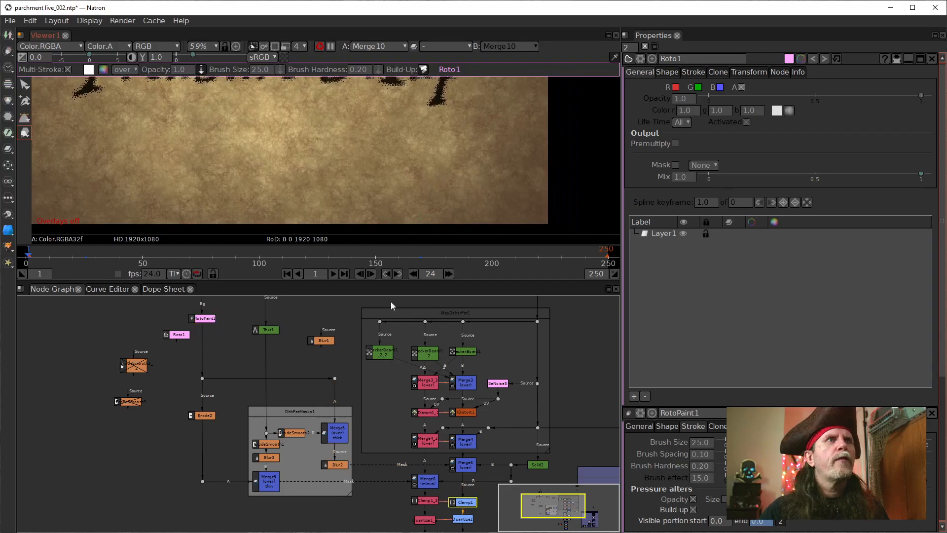
left_click(442, 257)
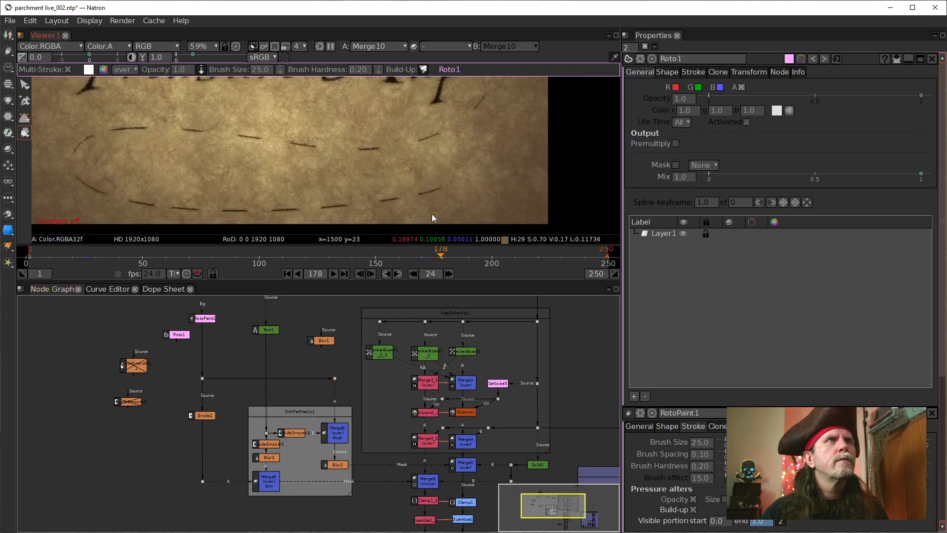
scroll(440, 197, "up", 4)
mouse_move(380, 206)
left_mouse_down()
mouse_move(390, 217)
mouse_move(259, 209)
left_mouse_up()
scroll(300, 218, "up", 4)
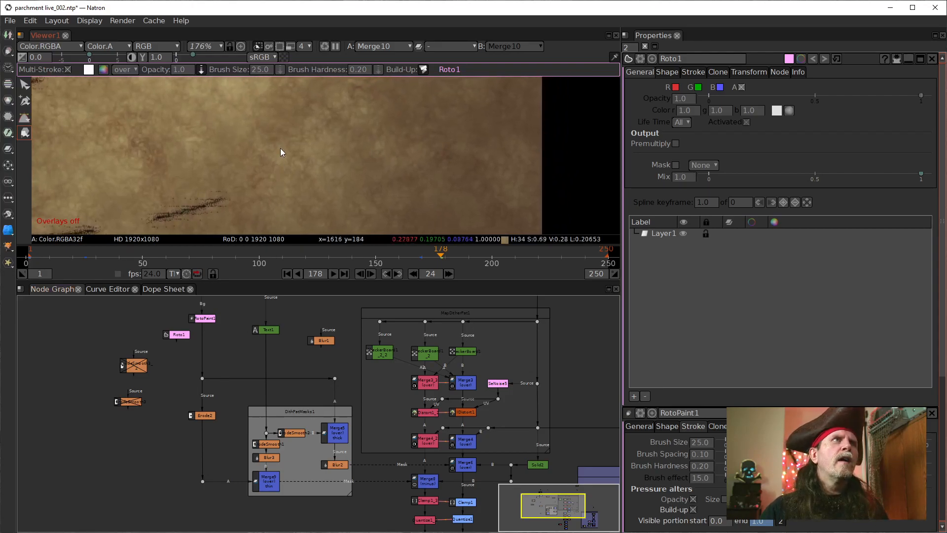
scroll(253, 147, "down", 3)
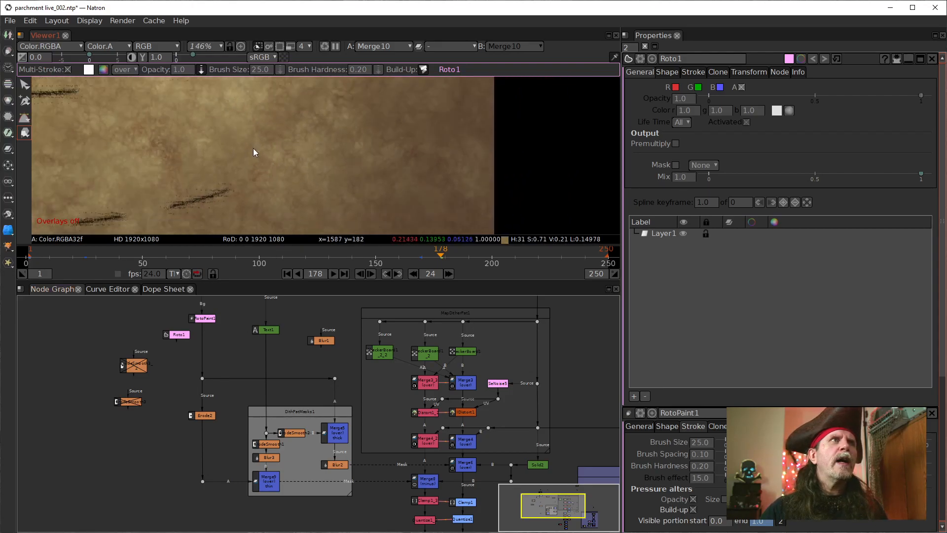
left_click_drag(294, 152, 277, 159)
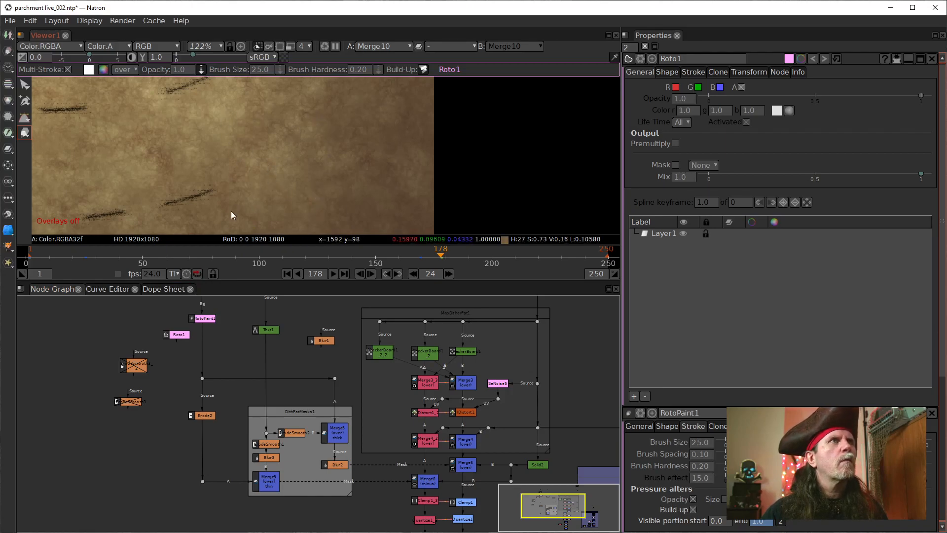
Step: Return the playhead to frame 1 and activate the Bezier tool for the Roto1 node
left_click(177, 335)
left_click(287, 274)
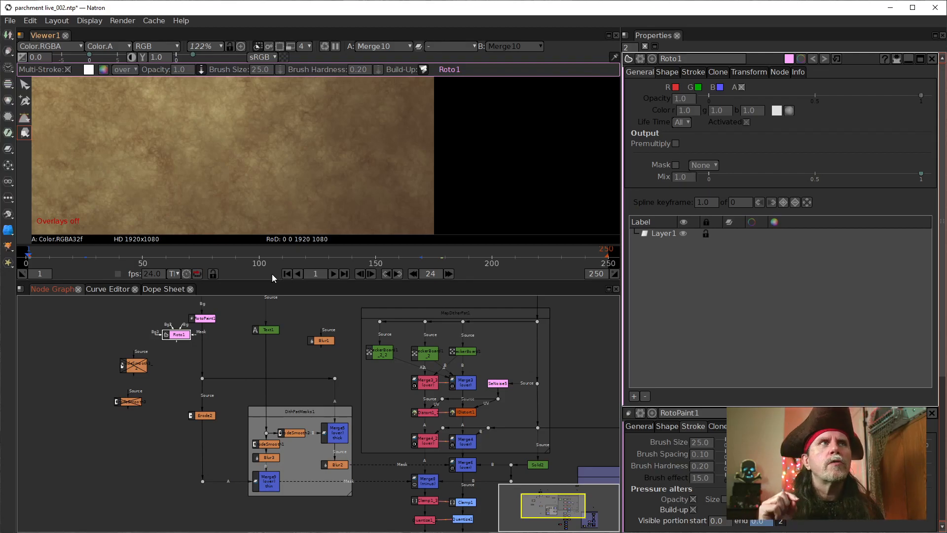
left_click(24, 119)
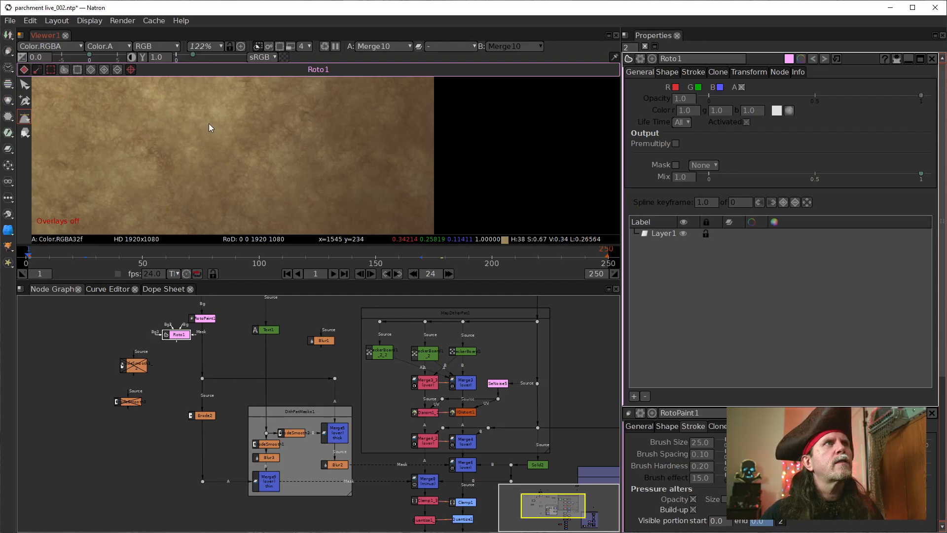
Step: Try to start a Bezier shape in Roto1 on the parchment, with Layer1 as the target layer
left_click(237, 123)
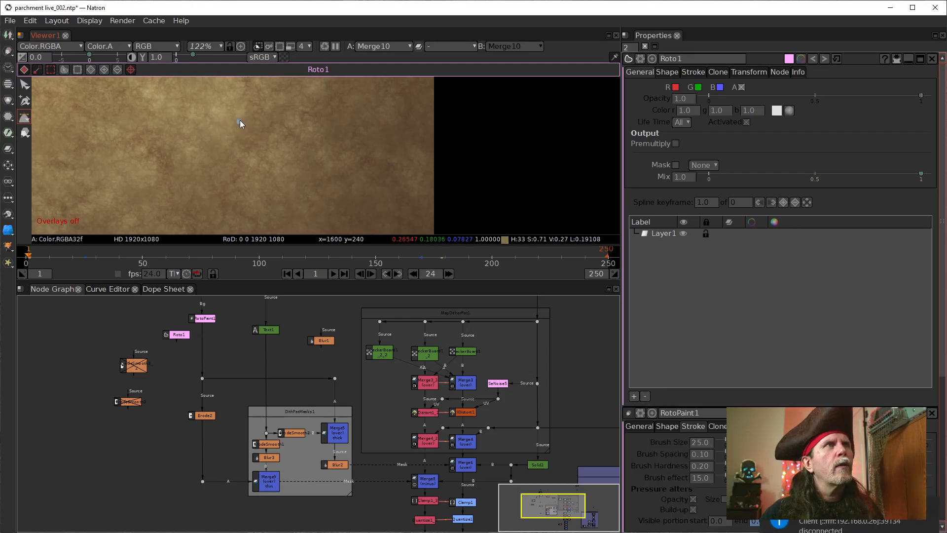
left_click(25, 118)
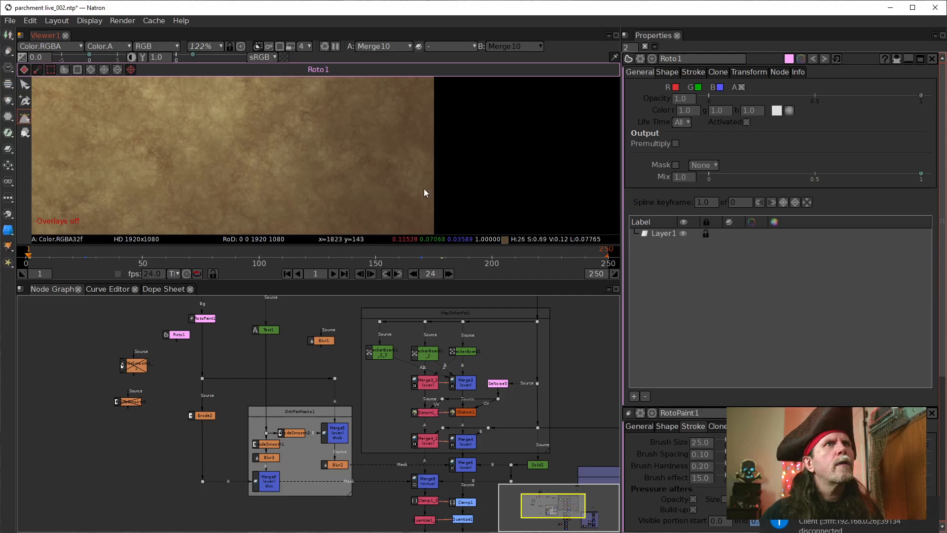
left_click(659, 234)
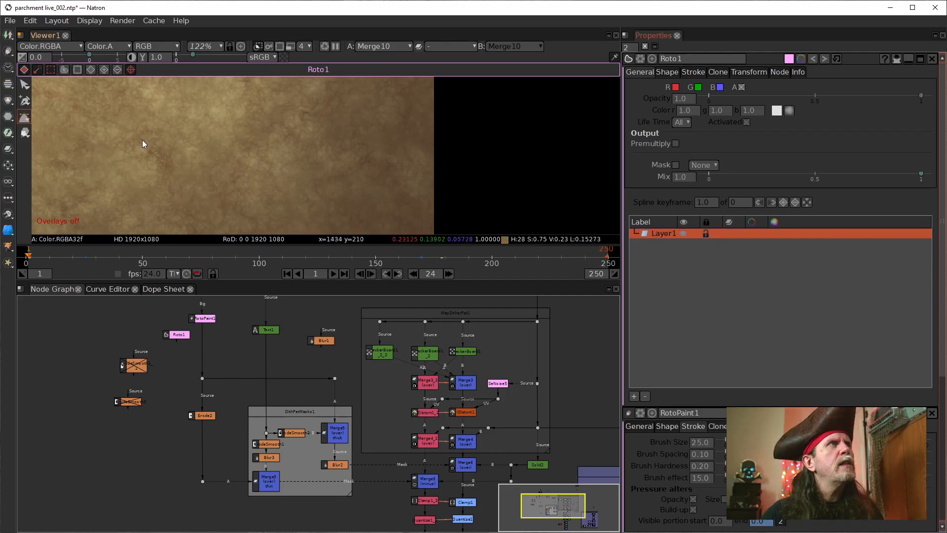
left_click(211, 160)
left_click(24, 119)
left_click(667, 237)
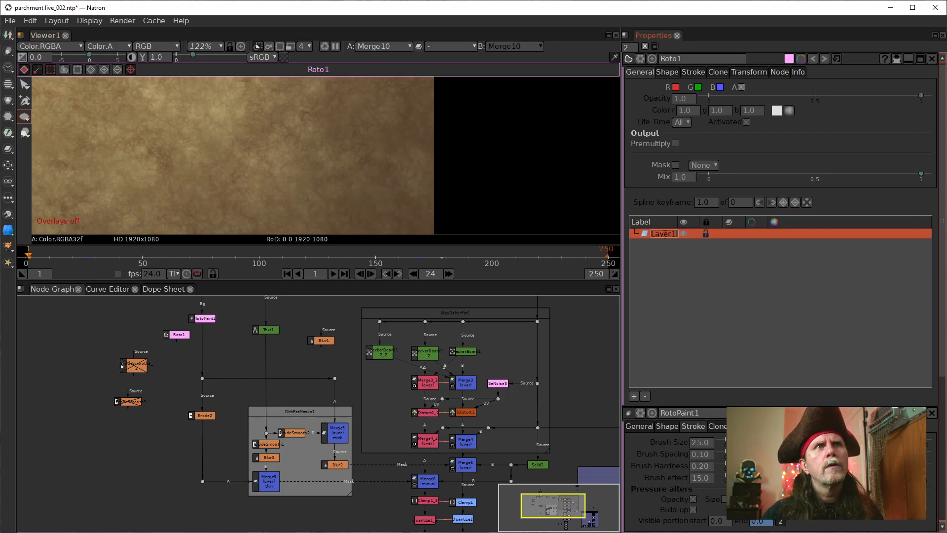
Step: Reselect Roto1 and Layer1 and try again to place curved Bezier points on the parchment
left_click(180, 336)
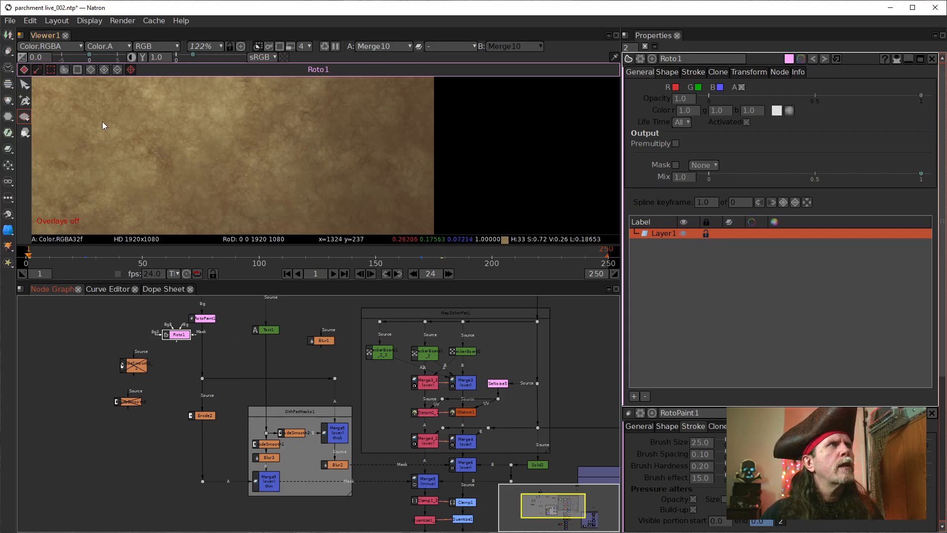
left_click(25, 101)
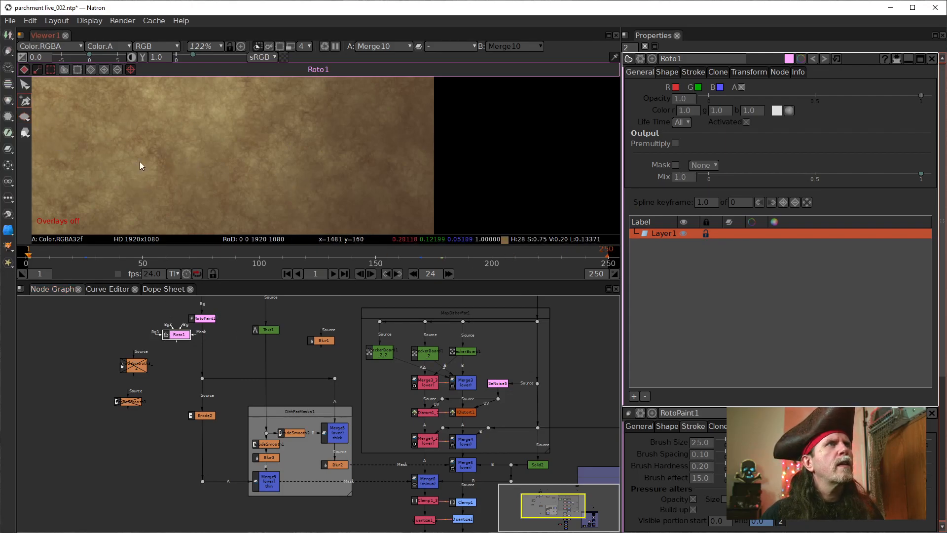
left_click(29, 118)
left_click(62, 116)
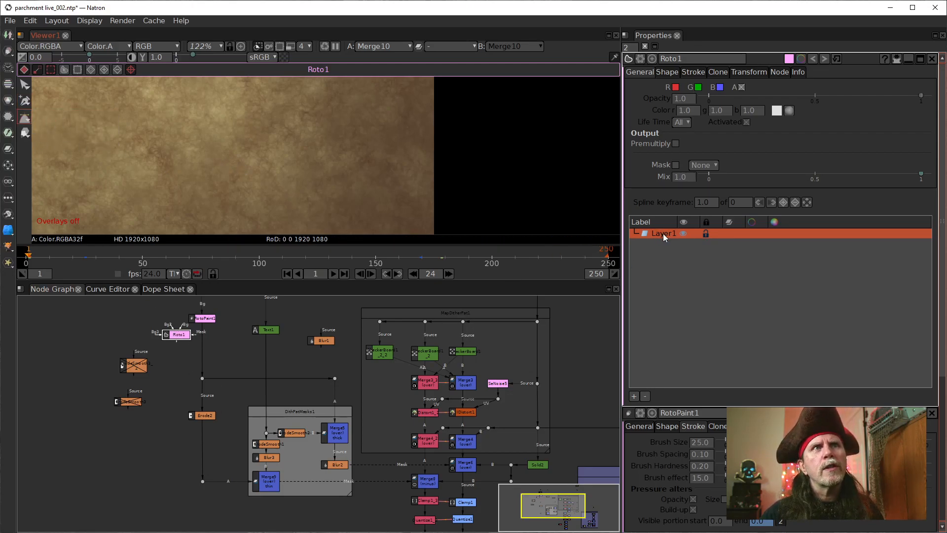
left_click_drag(170, 154, 191, 146)
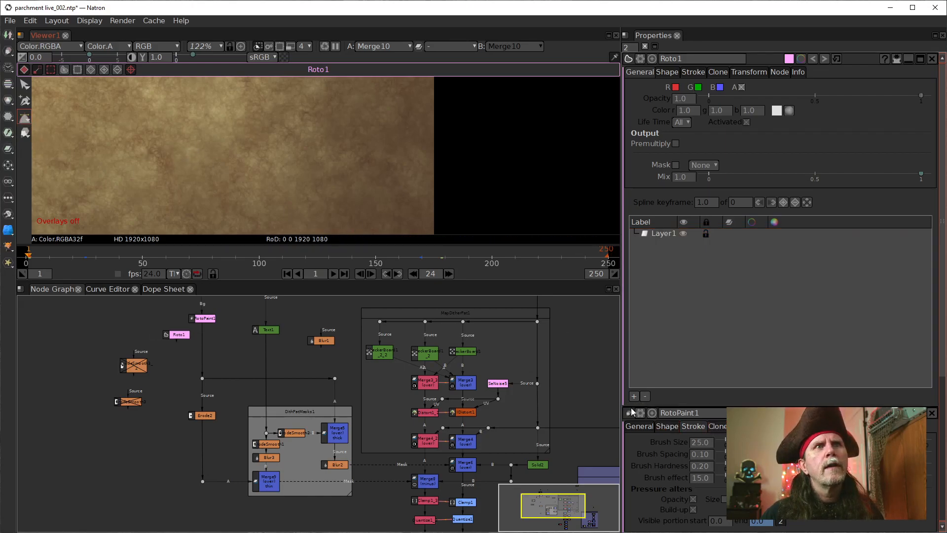
left_click(664, 233)
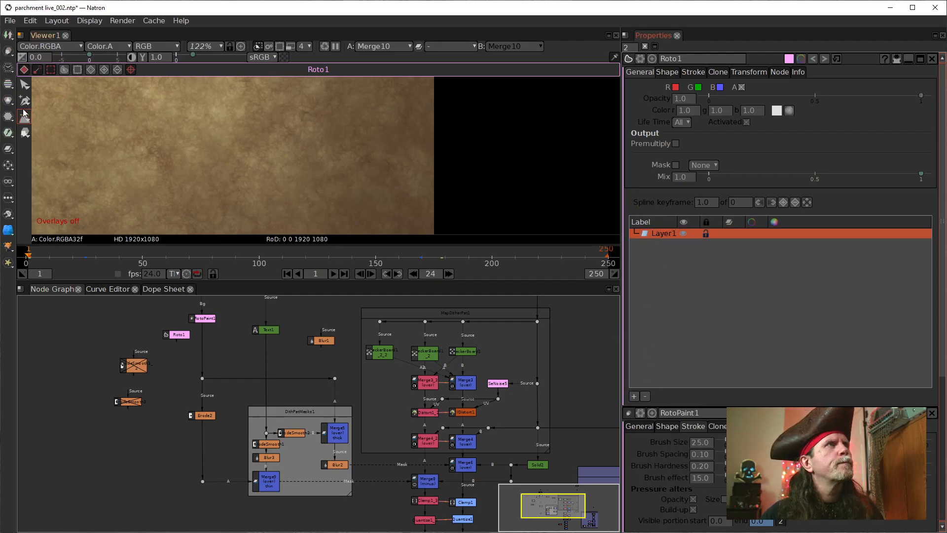
left_click(179, 336)
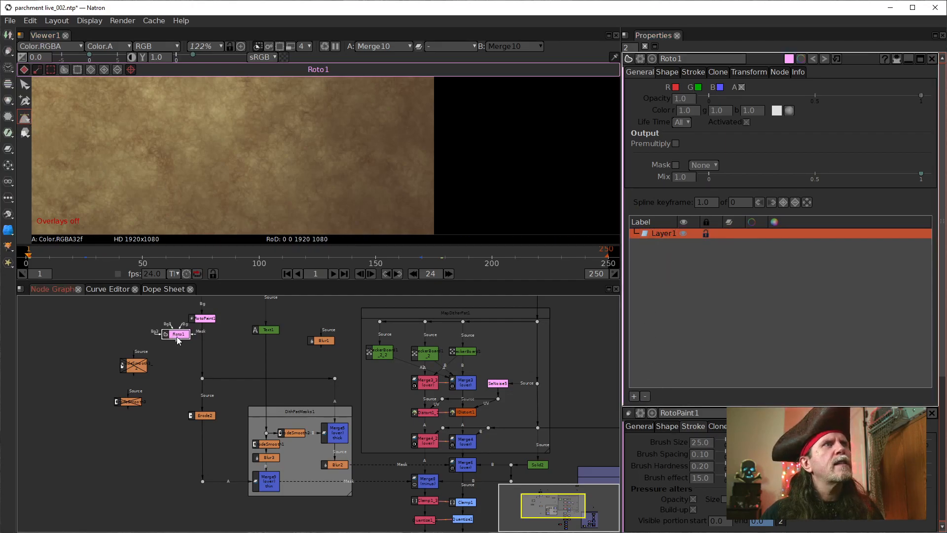
left_click_drag(178, 334, 177, 334)
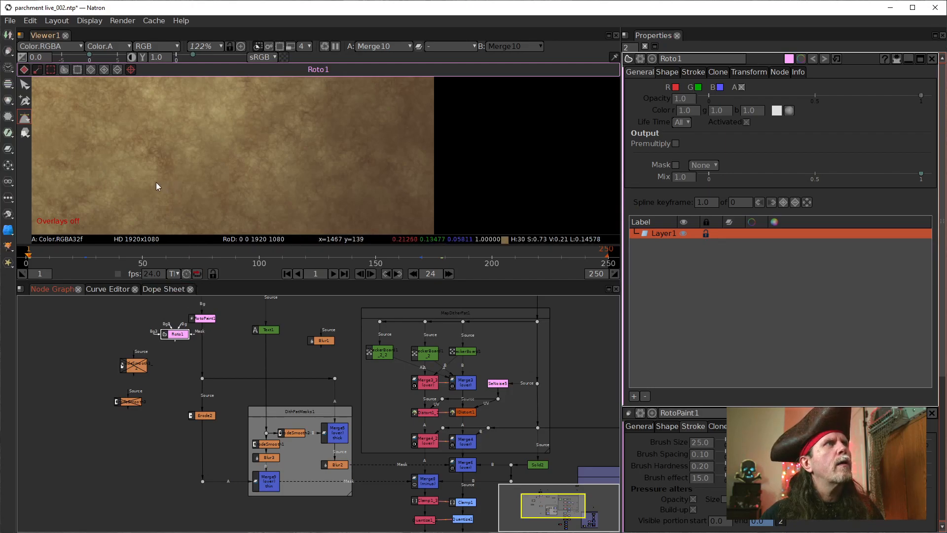
left_click_drag(177, 175, 202, 158)
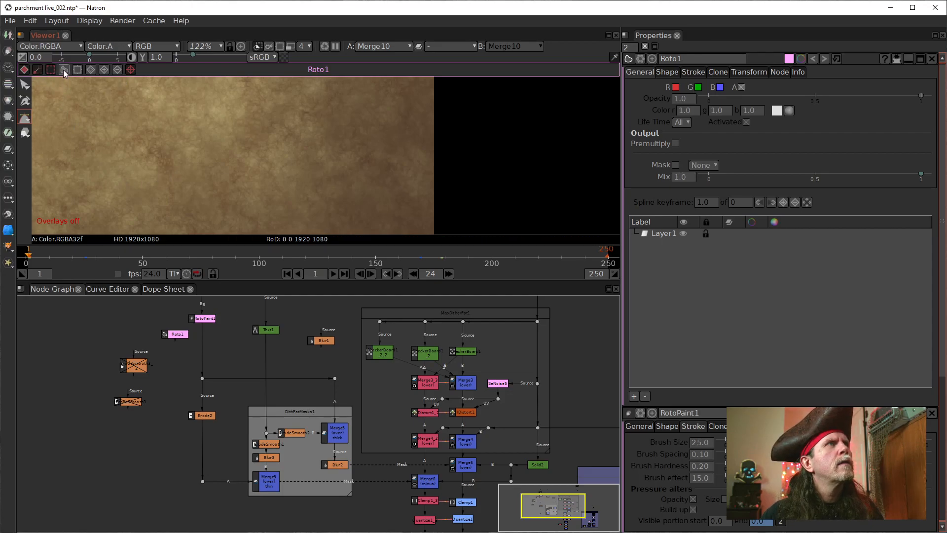
Step: Replace the Roto1 node with a new Roto node and place it below RotoPaint1 in the node graph
left_click(174, 334)
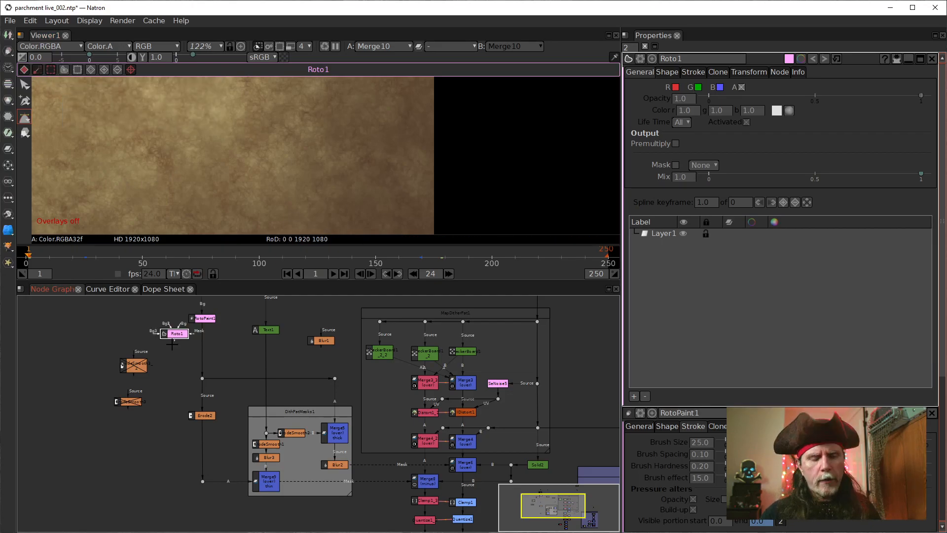
key("Delete")
key("Tab")
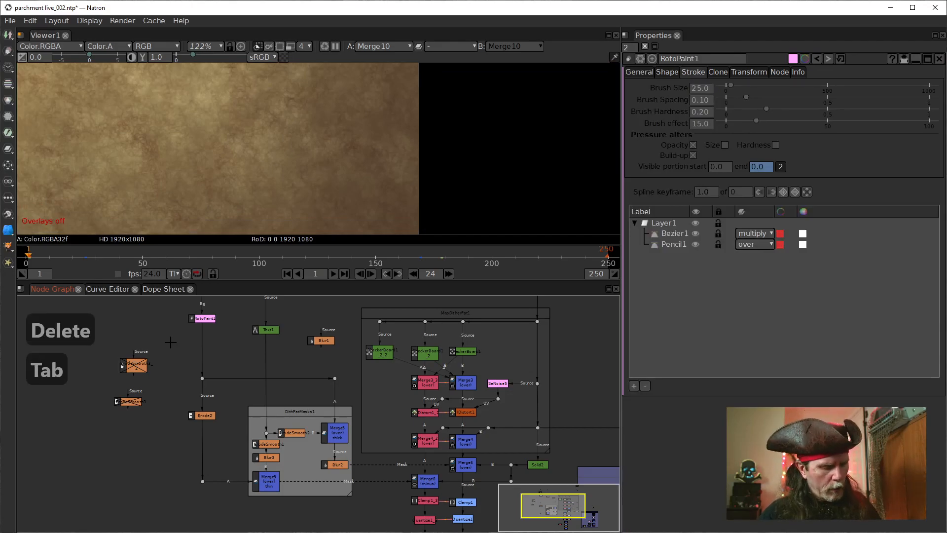
type("roto")
key("Down")
key("Return")
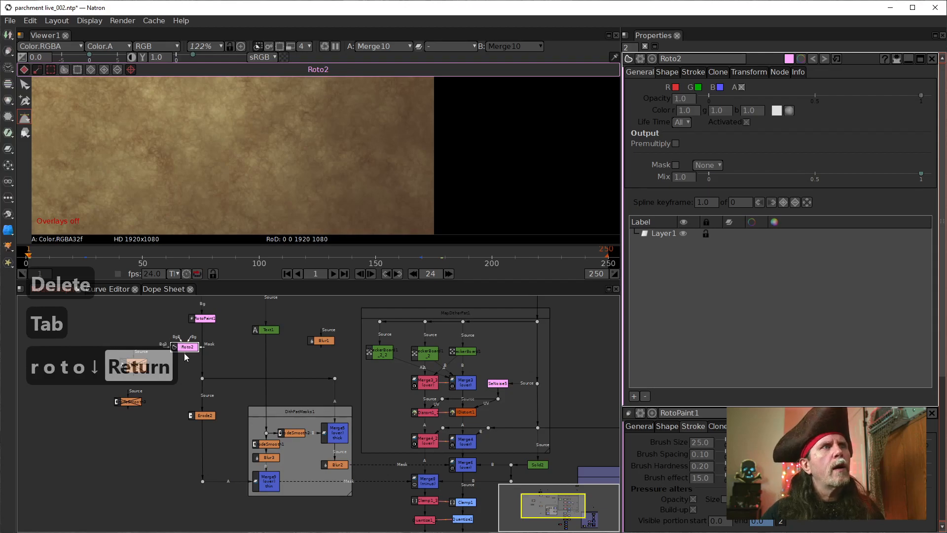
left_click_drag(182, 344, 182, 357)
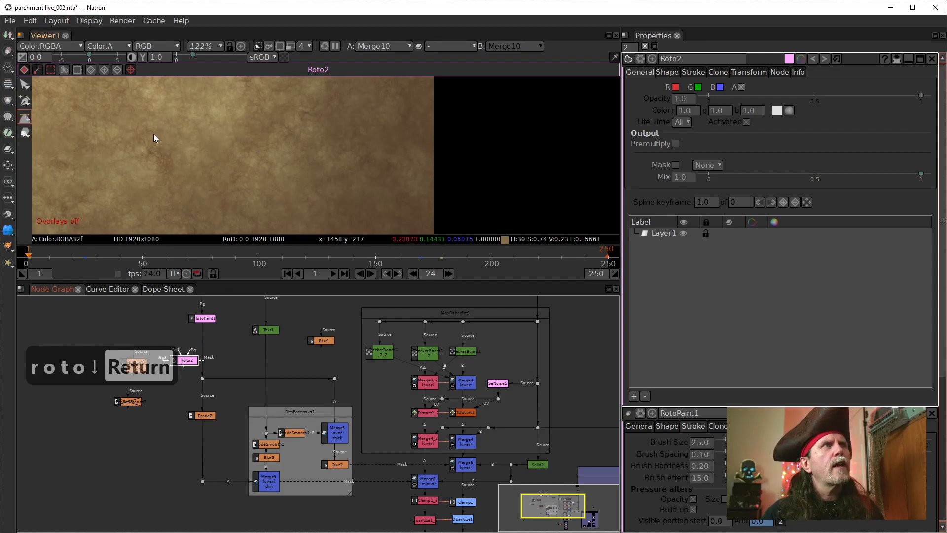
Step: Try a curved Bezier point with the new Roto node and turn on the viewer's overlays
left_click_drag(153, 141, 171, 135)
right_click(438, 202)
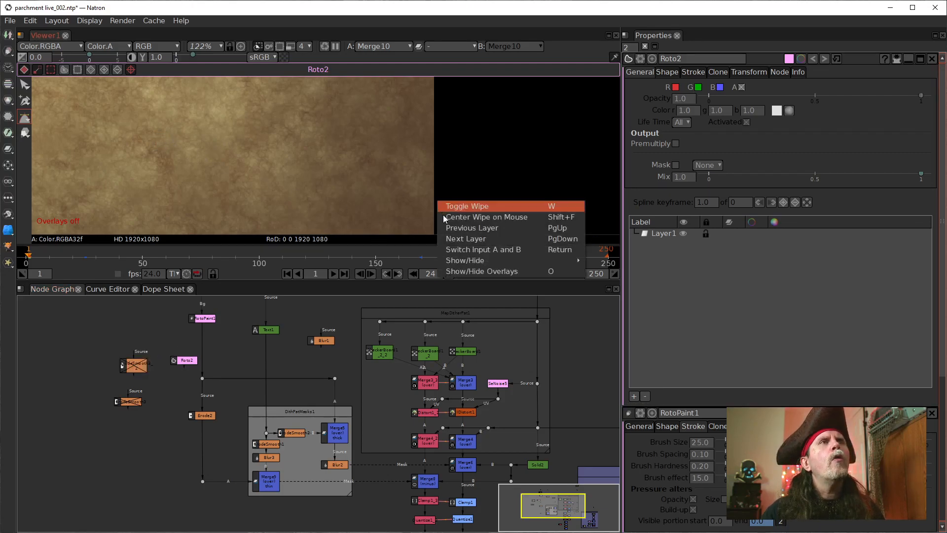
left_click(485, 274)
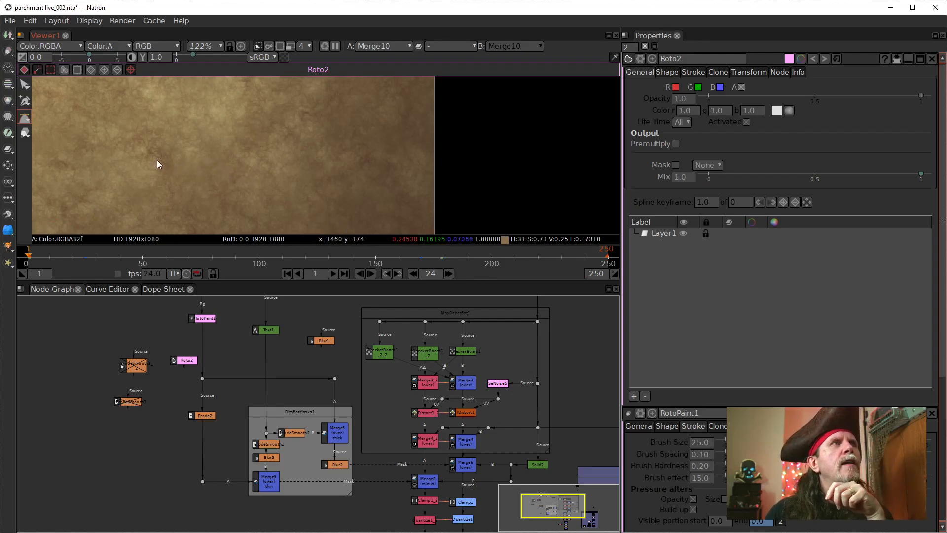
Step: Start a footprint-like Bezier in Roto2's Layer1 with a long curved upper edge and a rounded, upright first toe
left_click(657, 232)
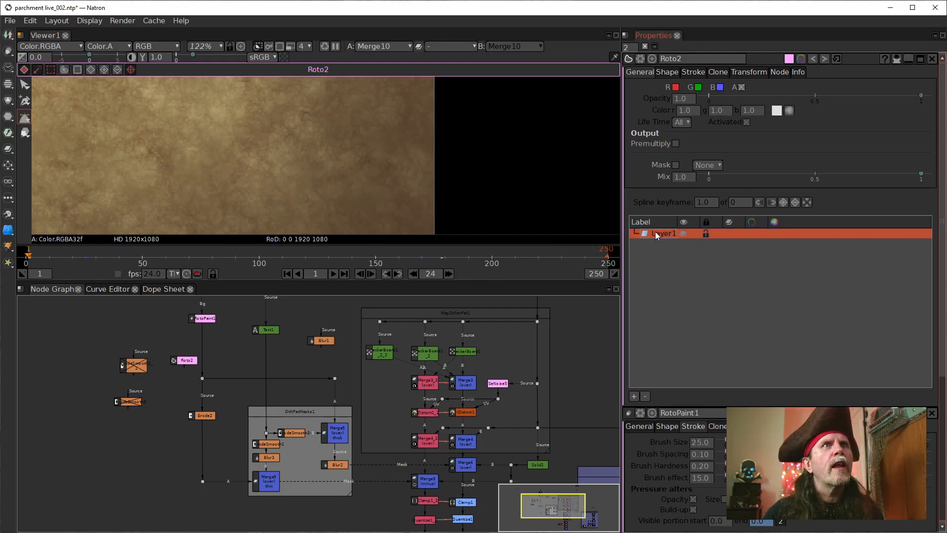
left_click_drag(153, 147, 178, 135)
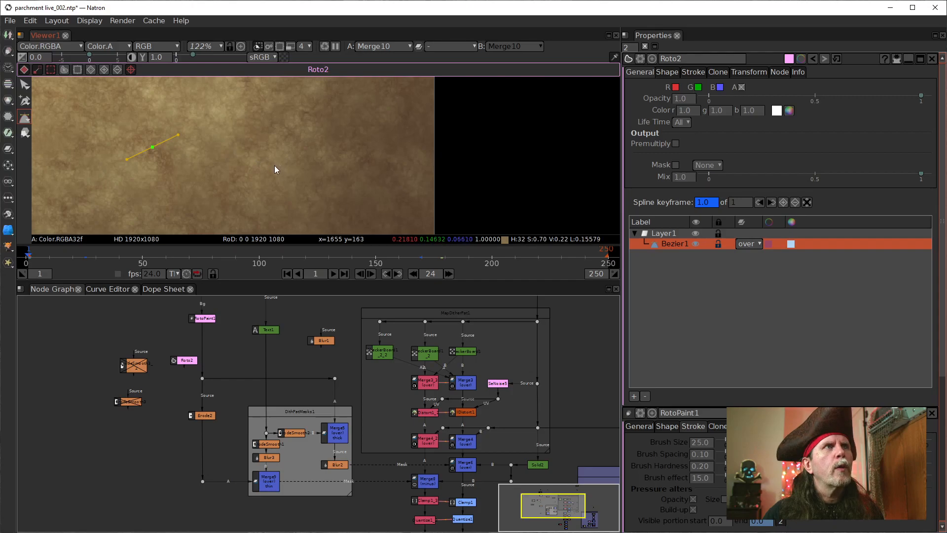
left_click_drag(274, 162, 282, 181)
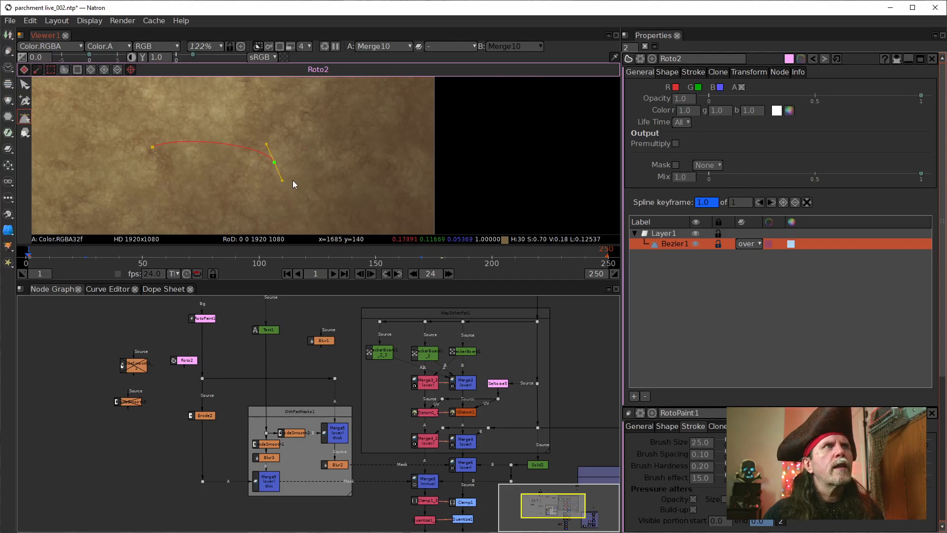
left_click(301, 124)
left_click(313, 145)
left_click_drag(313, 147, 311, 156)
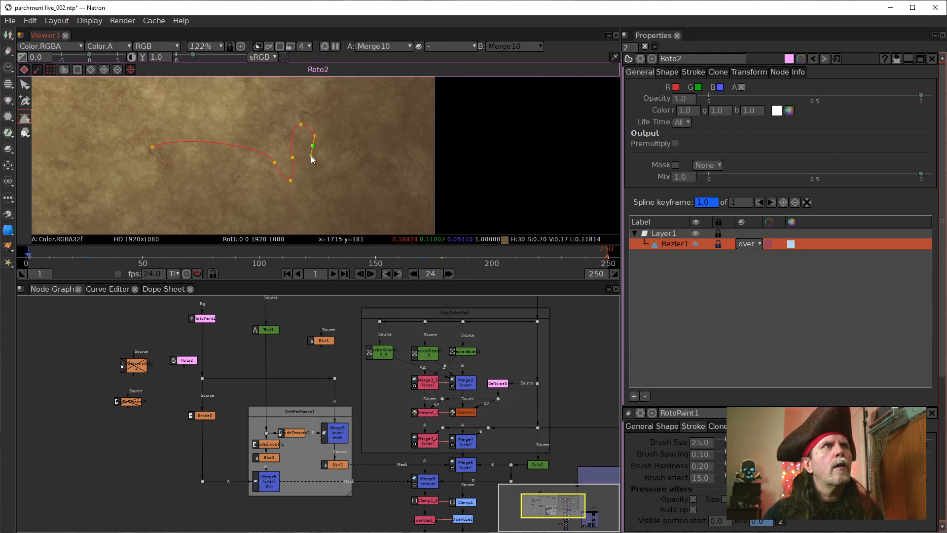
Step: Continue the Bezier with a second rounded toe angled up and to the right, redoing the points on its underside
left_click(306, 181)
left_click_drag(326, 158, 365, 164)
left_click(336, 176)
left_click_drag(336, 178, 334, 180)
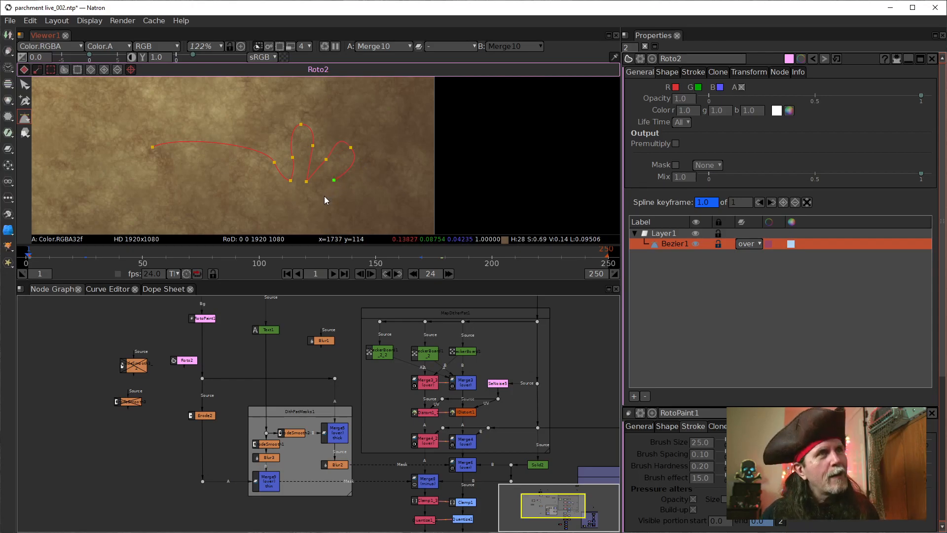
key("ctrl+z")
key("ctrl+z")
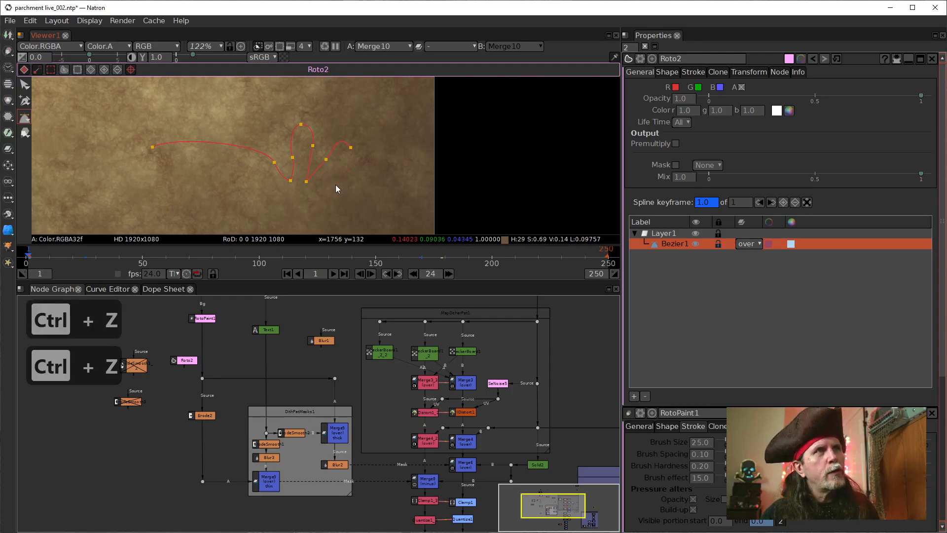
left_click_drag(345, 172, 333, 183)
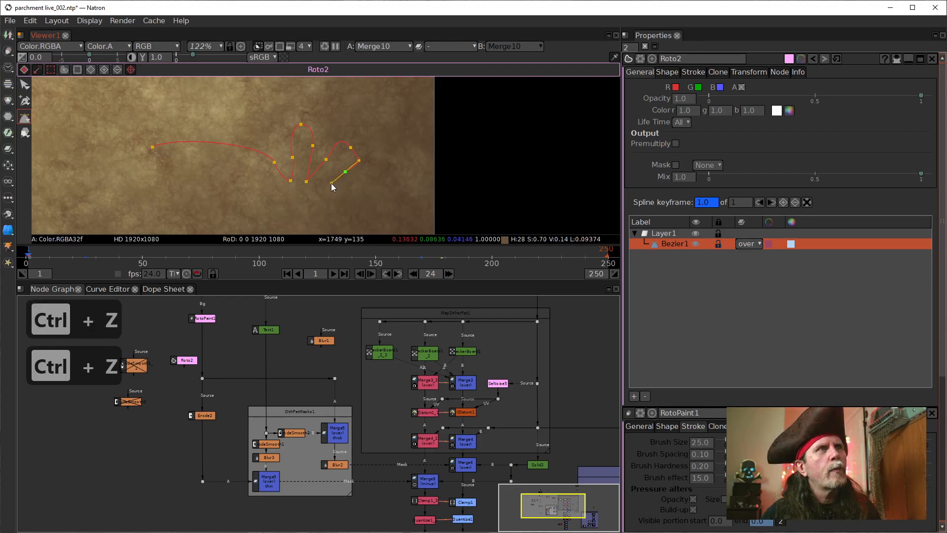
Step: Extend the Bezier with a third rounded toe angled down and to the right
left_click(311, 193)
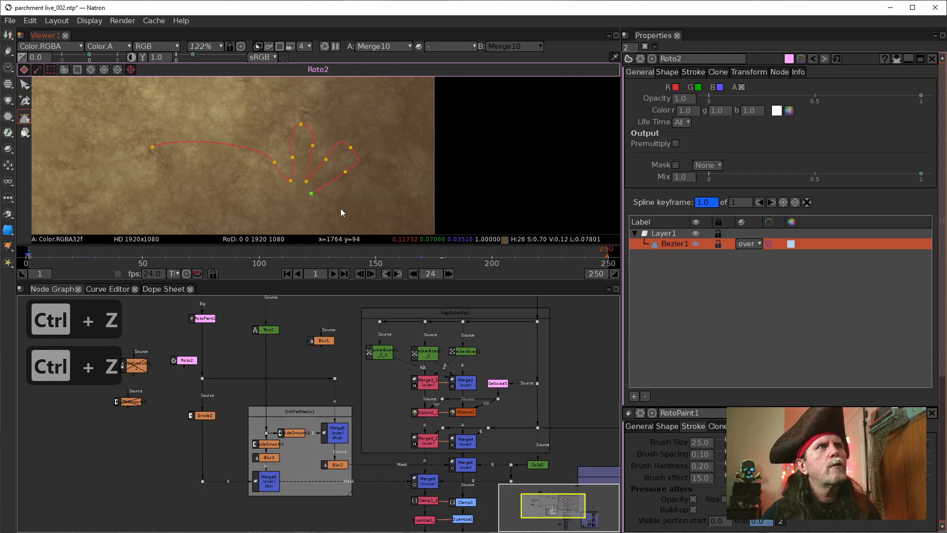
left_click_drag(342, 210, 348, 230)
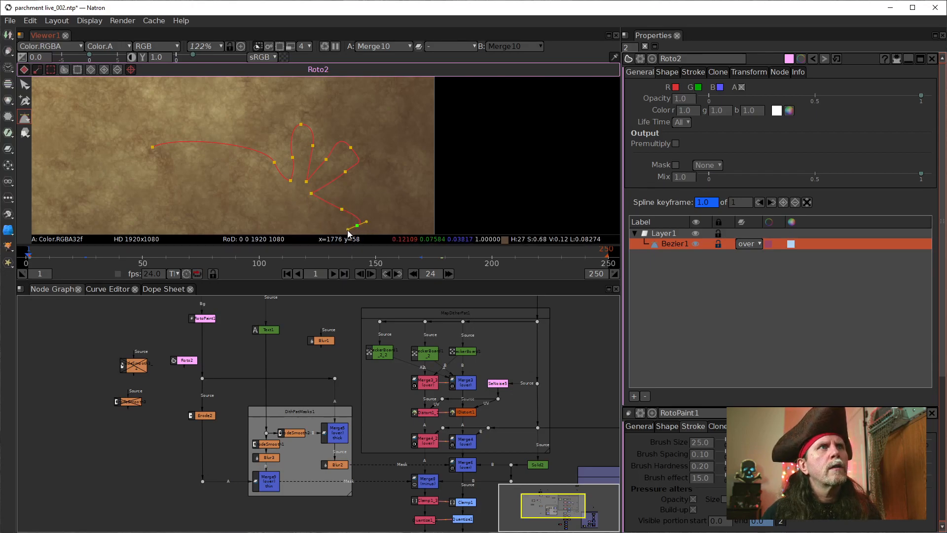
left_click(324, 214)
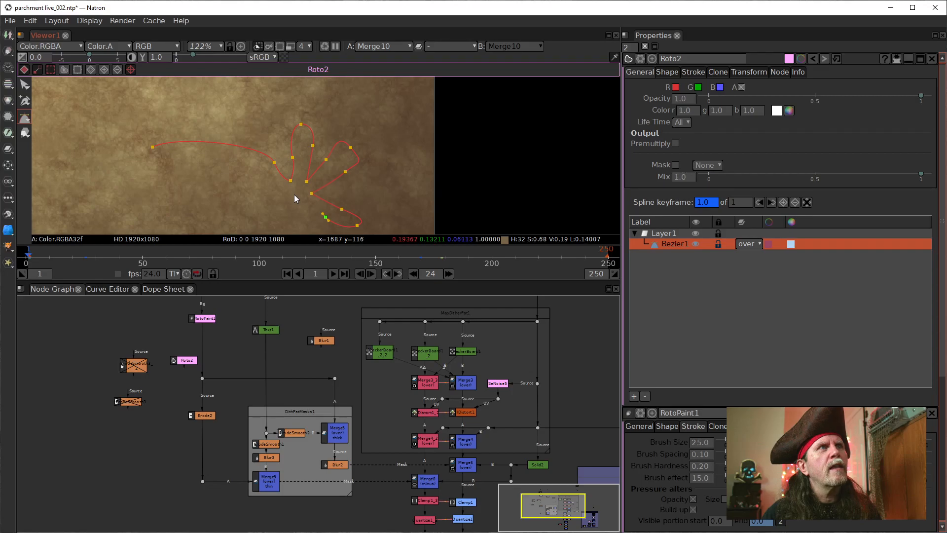
Step: Draw the footprint's lower edge back past the heel and close the Bezier at its starting point
left_click(295, 197)
left_click(265, 208)
left_click_drag(249, 218, 242, 215)
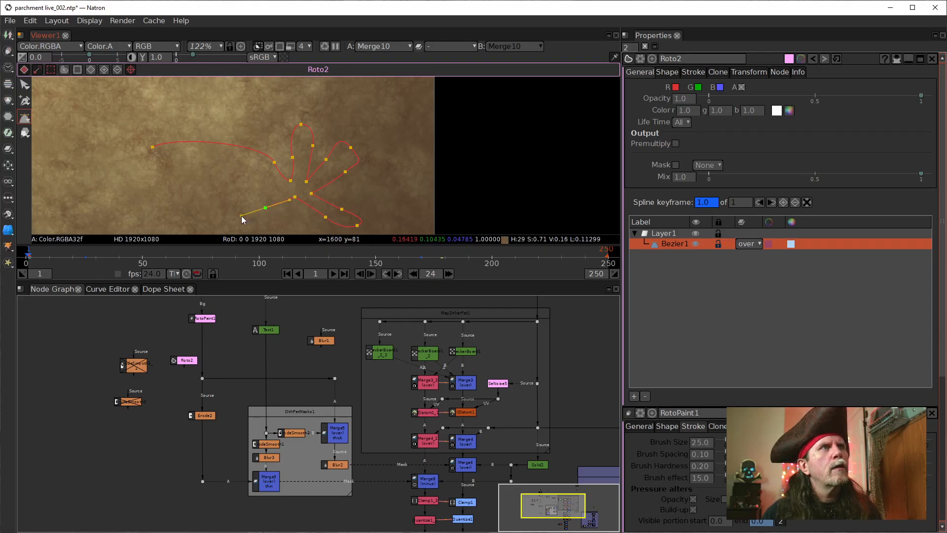
left_click(151, 147)
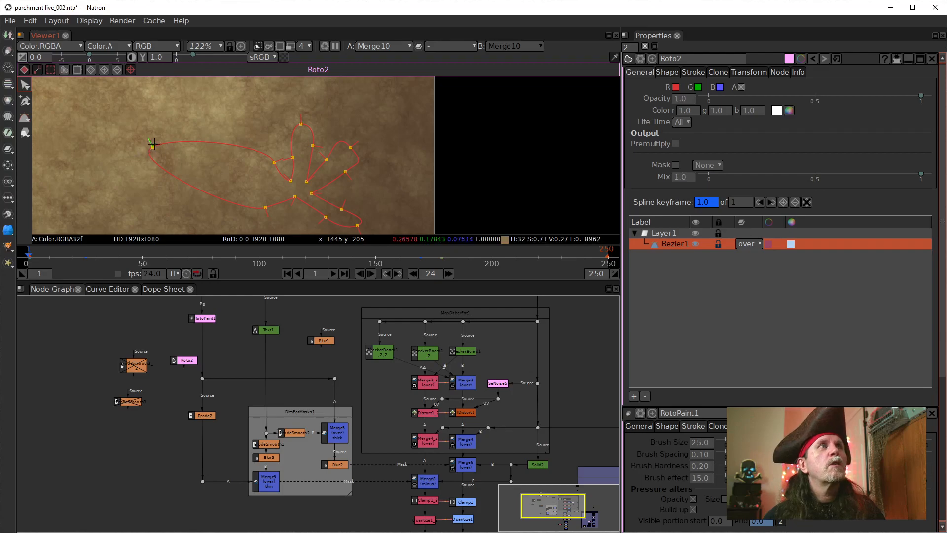
Step: Pull the Bezier's long heel in close to the toes and lower the upright toe into a short arm with flared corners
left_click_drag(151, 145, 246, 158)
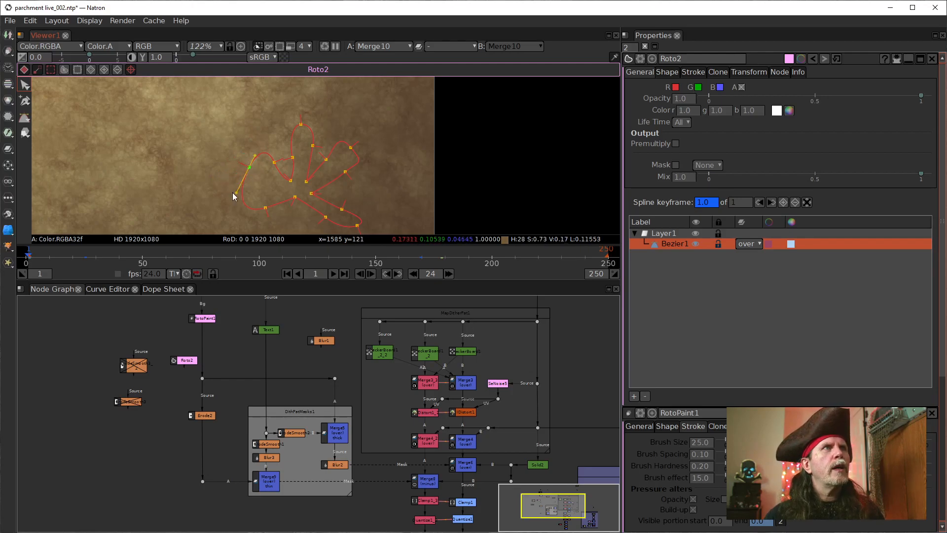
left_click_drag(235, 194, 242, 183)
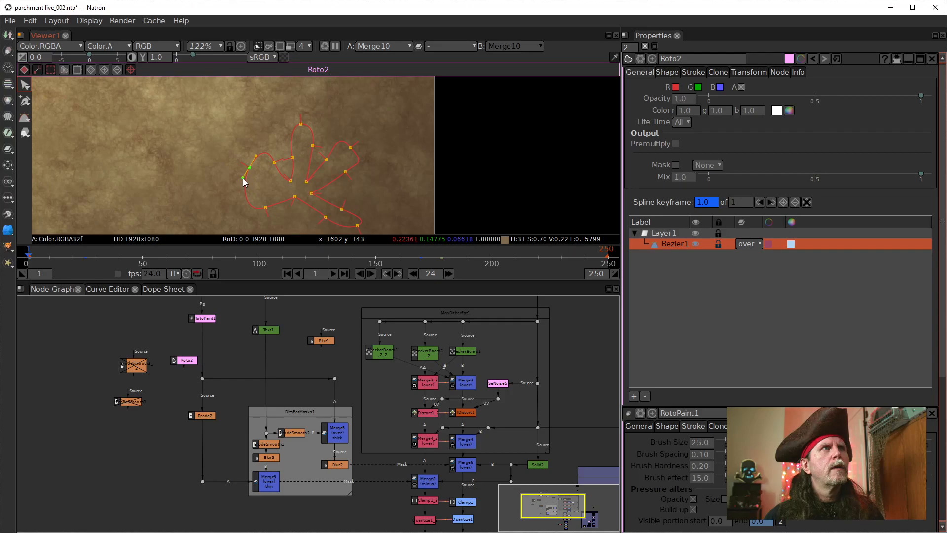
left_click(301, 124)
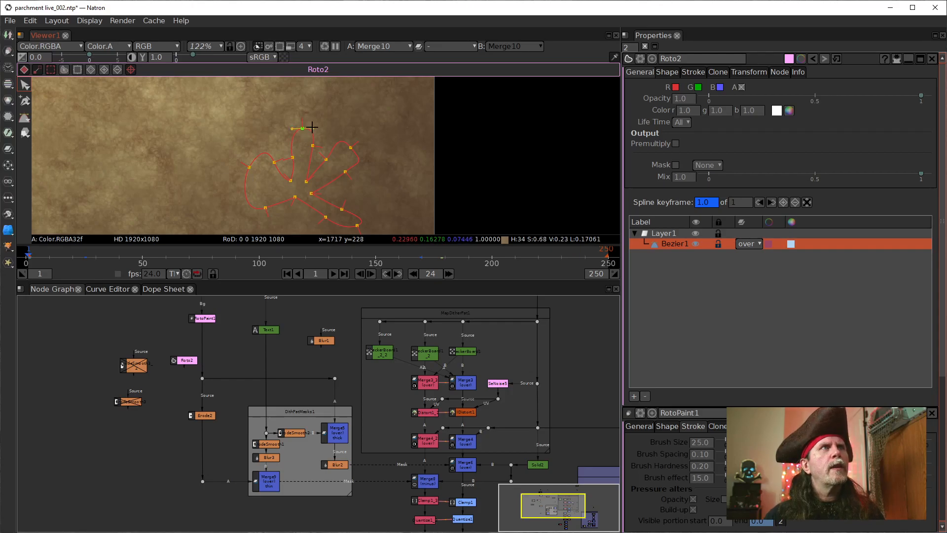
left_click_drag(294, 129, 325, 122)
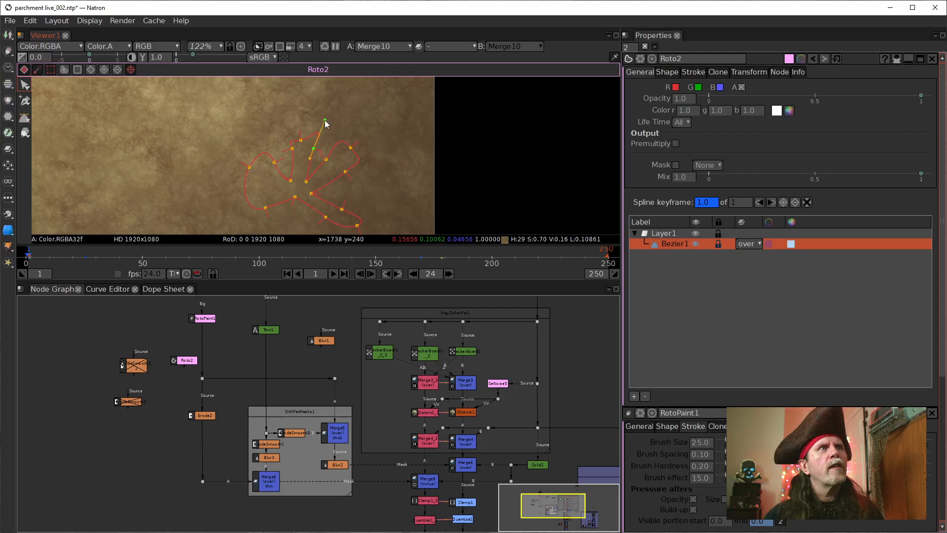
left_click_drag(293, 148, 285, 121)
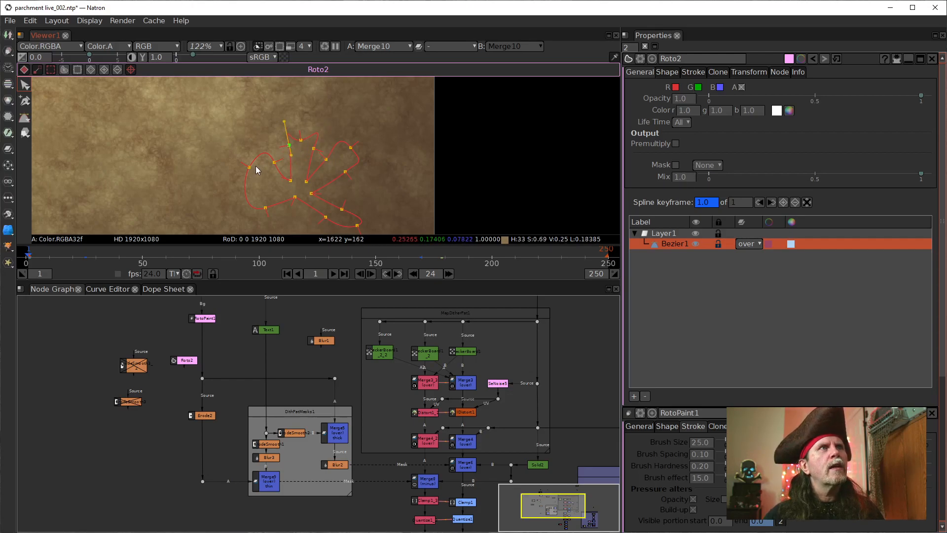
Step: Reshape the shortened heel into a left-pointing arm with flared upper and lower corners
left_click_drag(250, 167, 246, 134)
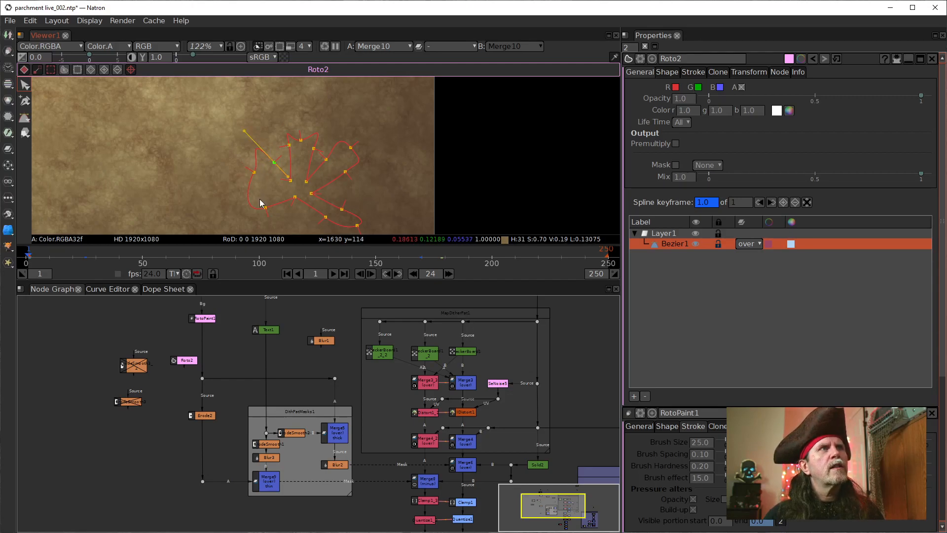
left_click_drag(265, 207, 273, 171)
left_click(273, 161)
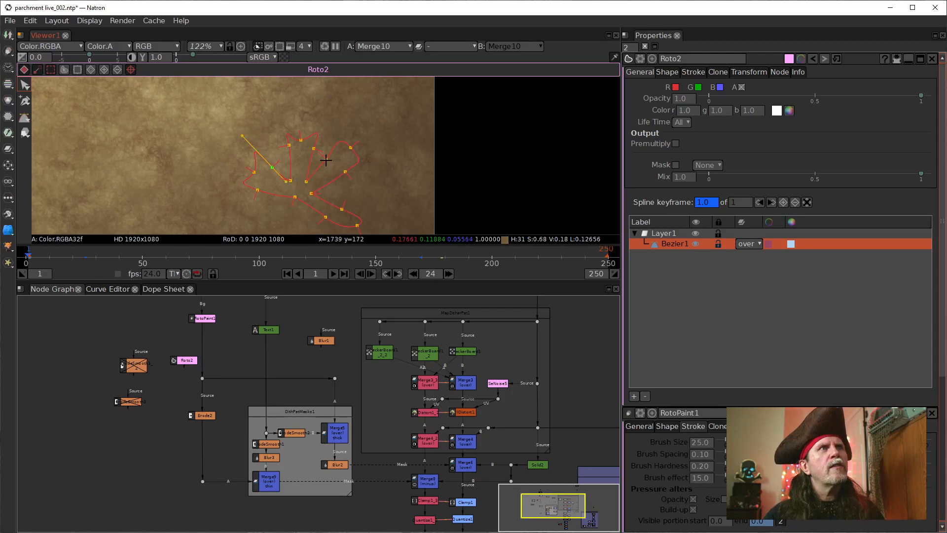
Step: Pull the lower-right toe around to point downward and flare its two corners to form the shape's bottom arm
left_click(325, 217)
mouse_move(306, 223)
left_mouse_down()
mouse_move(294, 217)
mouse_move(312, 212)
left_mouse_up()
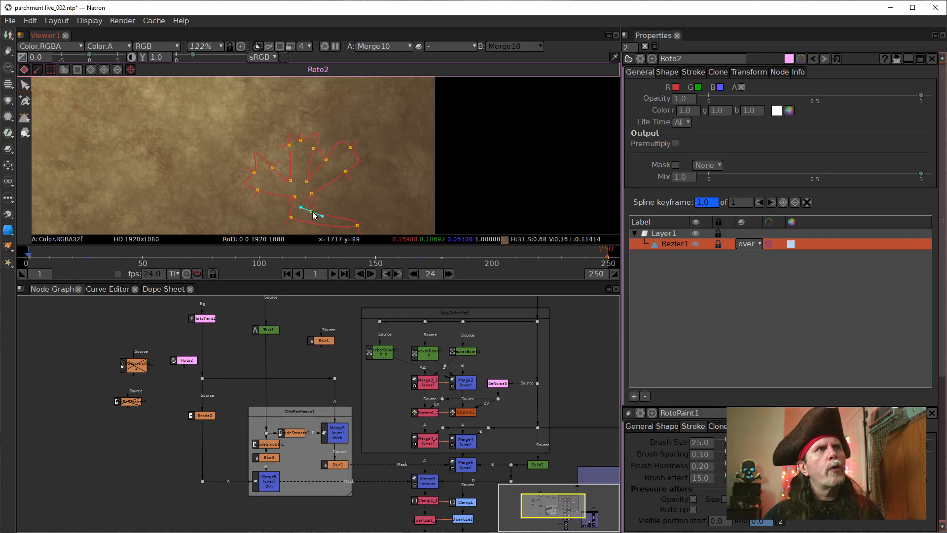
left_click_drag(373, 213, 319, 188)
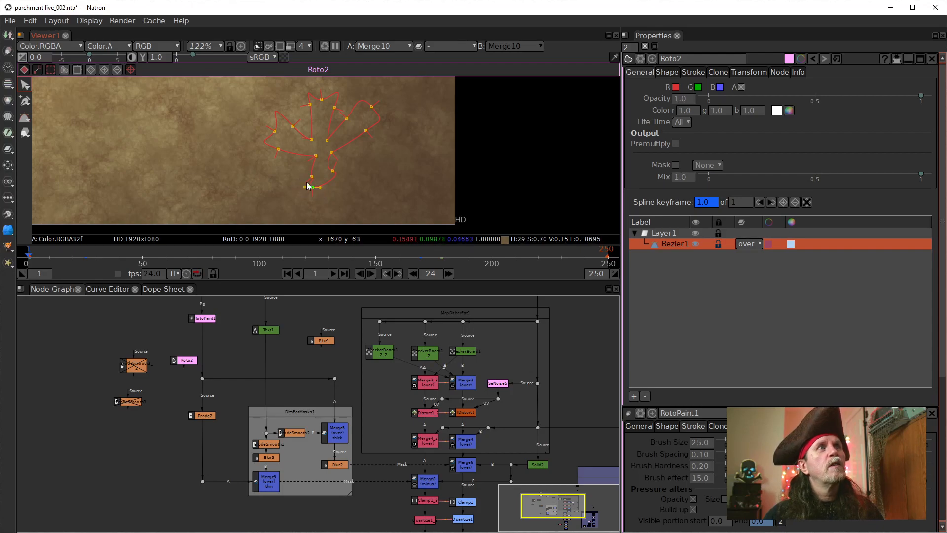
mouse_move(304, 187)
left_mouse_down()
mouse_move(298, 176)
mouse_move(293, 198)
left_mouse_up()
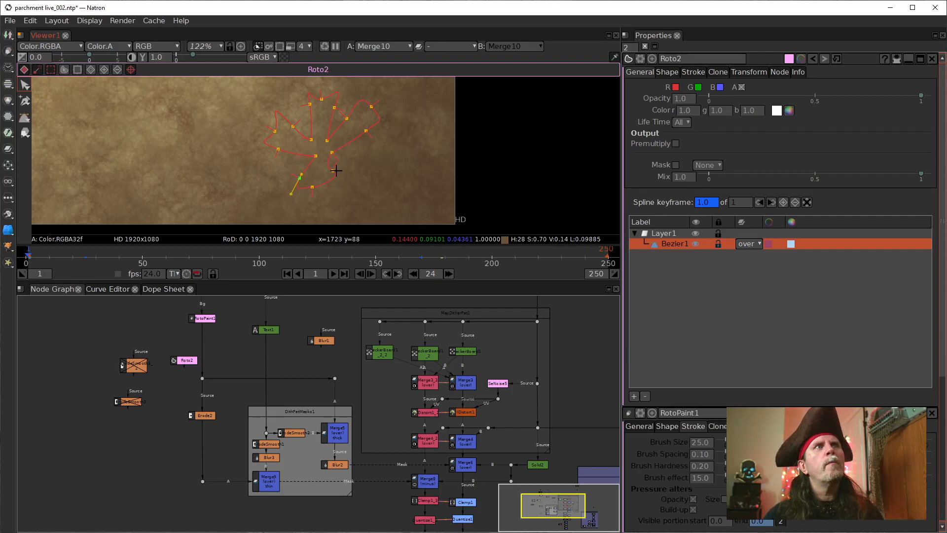
left_click_drag(334, 171, 331, 203)
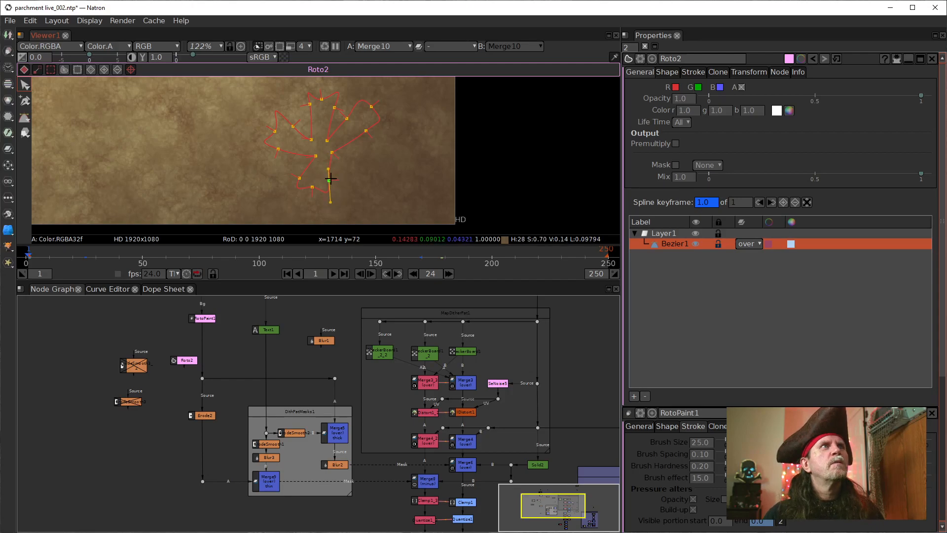
Step: Adjust the inner points around the Bezier's centre, widen the upper arm's left corner, and lengthen the bottom arm
left_click_drag(316, 156, 309, 158)
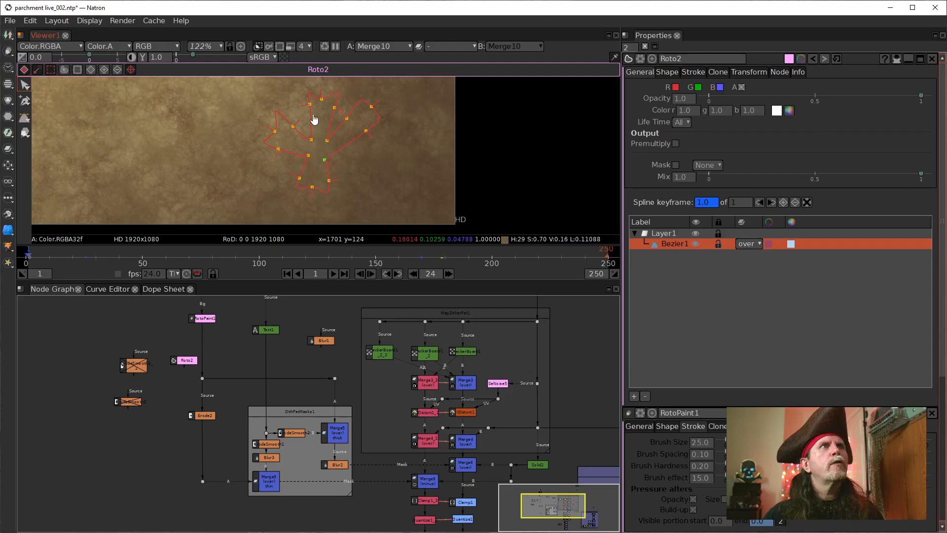
left_click(312, 140)
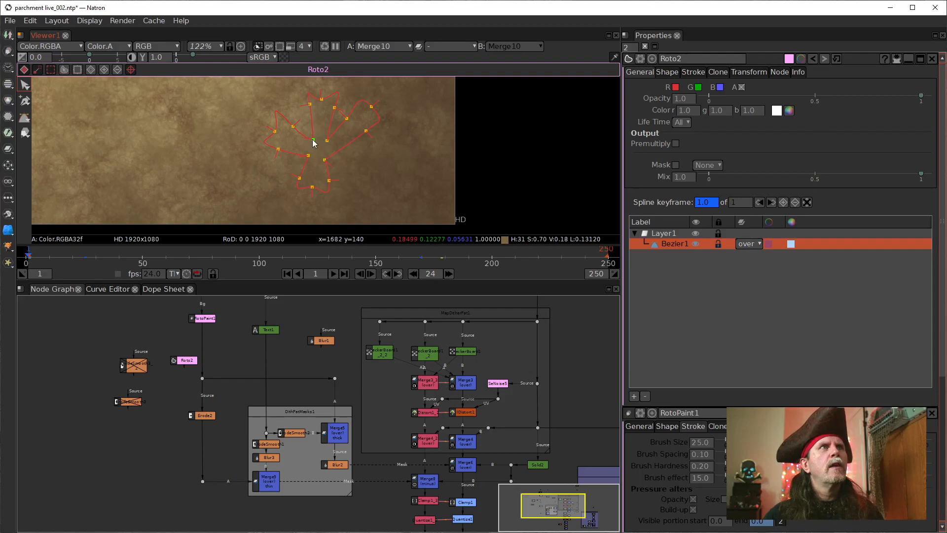
left_click_drag(314, 144, 305, 111)
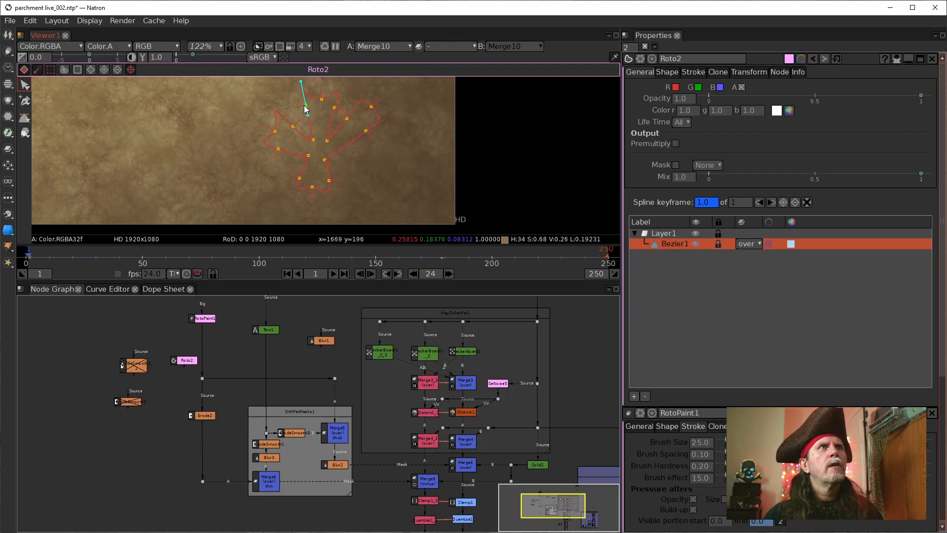
left_click(326, 161)
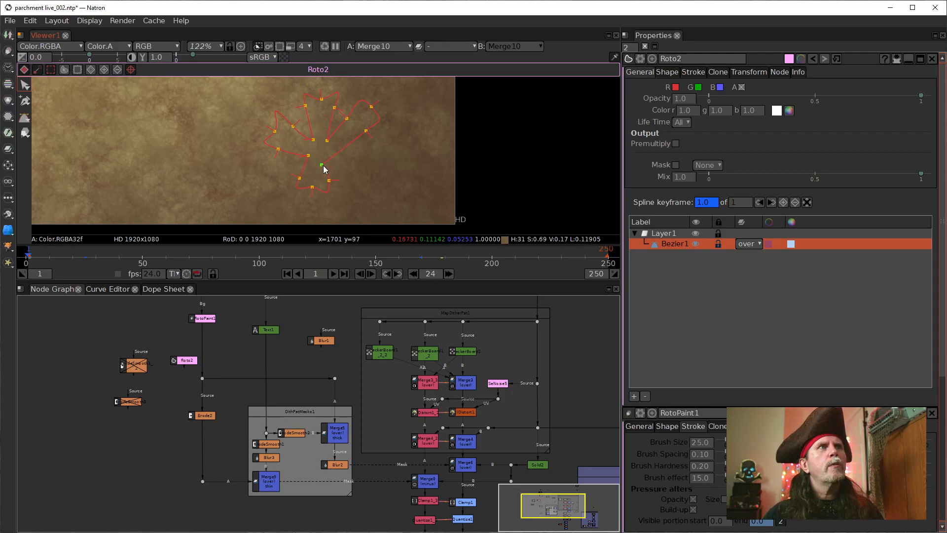
left_click_drag(328, 180, 326, 183)
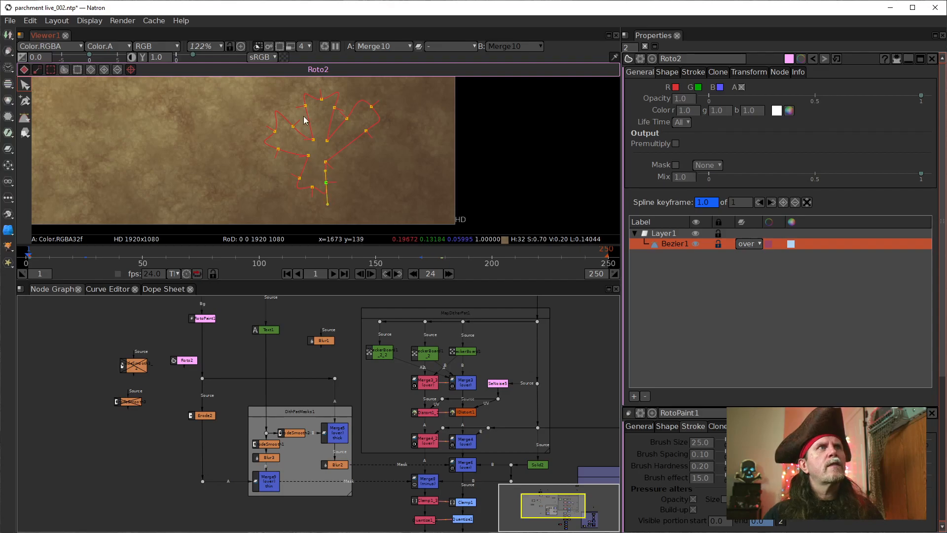
mouse_move(313, 187)
left_mouse_down()
mouse_move(315, 201)
mouse_move(328, 191)
mouse_move(298, 179)
mouse_move(298, 188)
left_mouse_up()
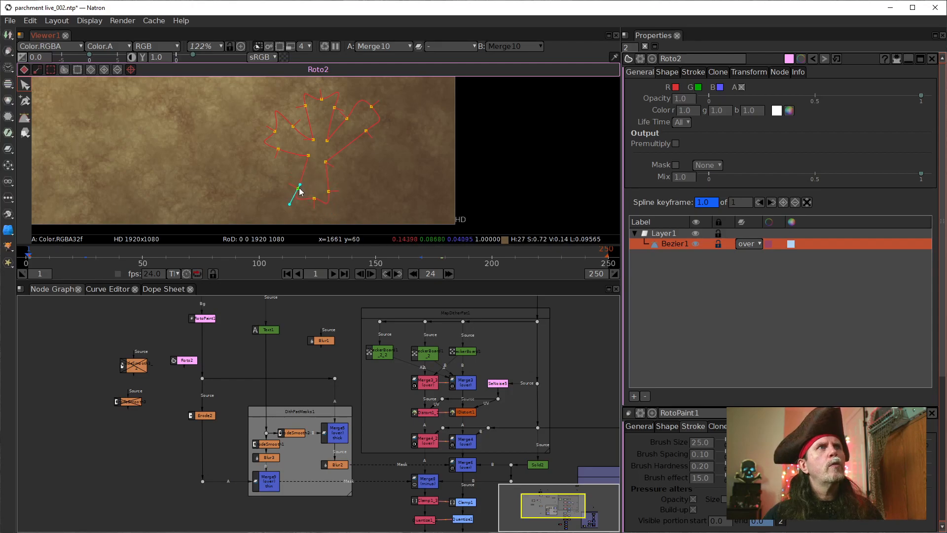
Step: Swing the remaining upper-right toe down into a short, flared arm pointing right to make a four-armed cross
left_click_drag(365, 133, 368, 172)
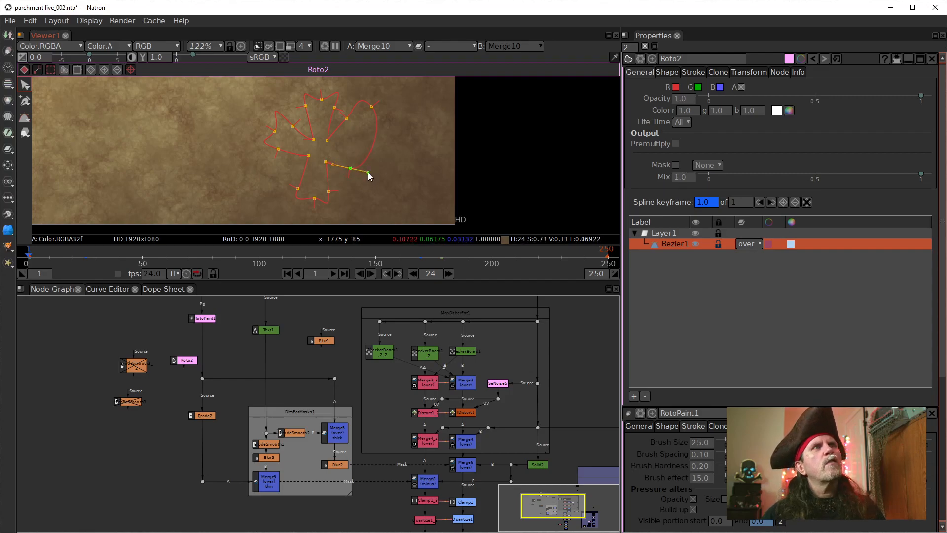
left_click_drag(347, 118, 361, 155)
left_click_drag(371, 106, 366, 167)
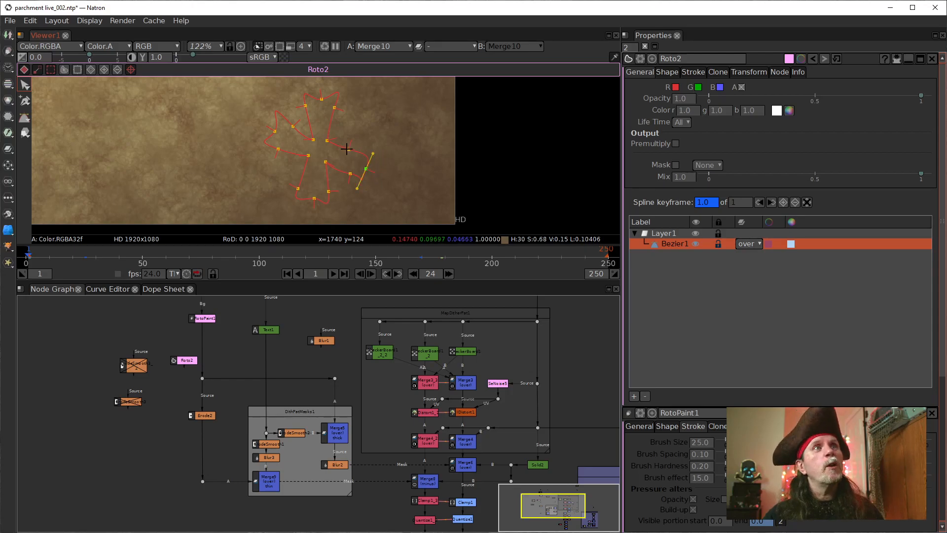
left_click_drag(347, 149, 353, 145)
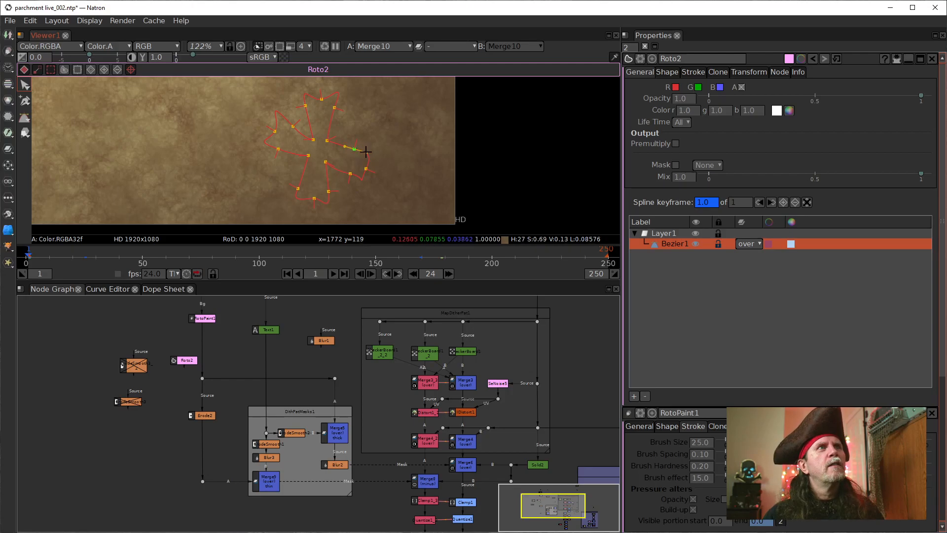
mouse_move(351, 174)
left_mouse_down()
mouse_move(364, 193)
mouse_move(356, 182)
left_mouse_up()
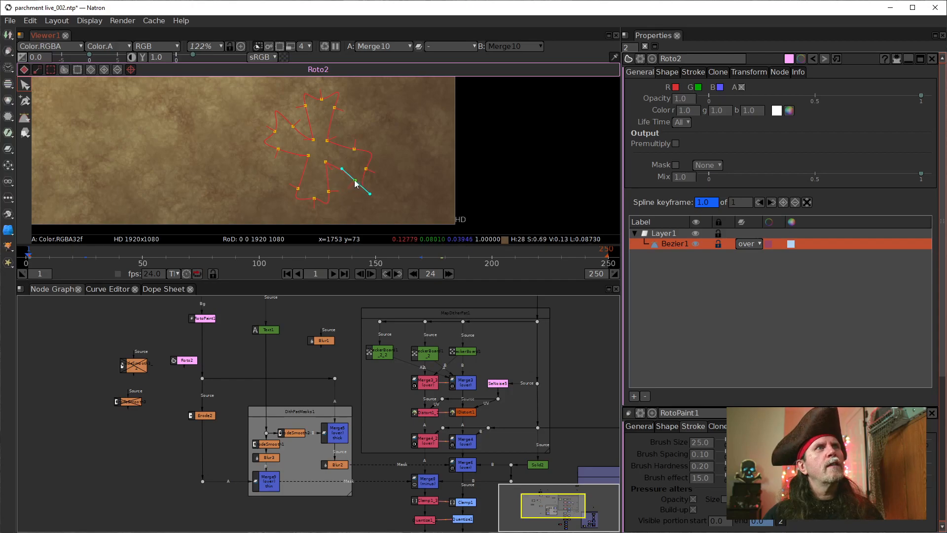
Step: Refine the right arm by moving its upper corner and end point outward and lowering its upper inner point toward the centre
left_click(355, 148)
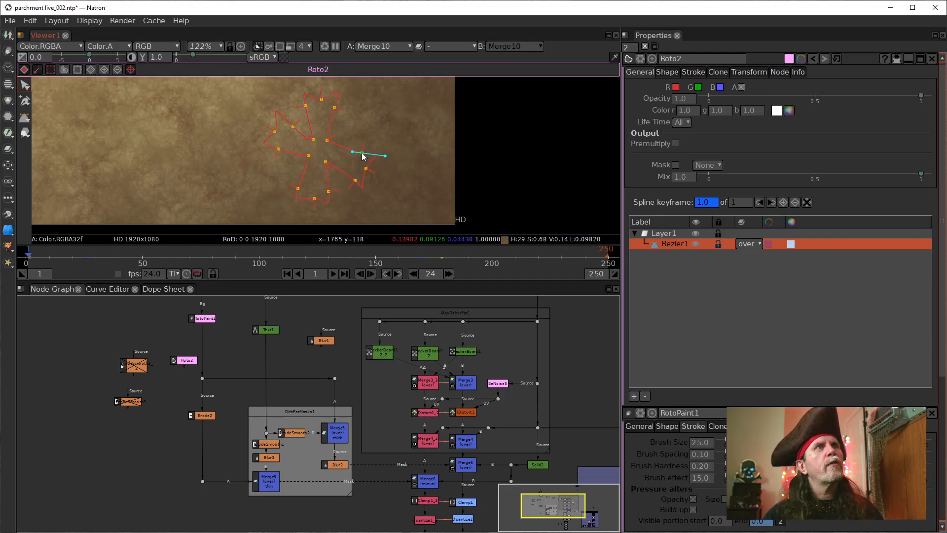
left_click(365, 168)
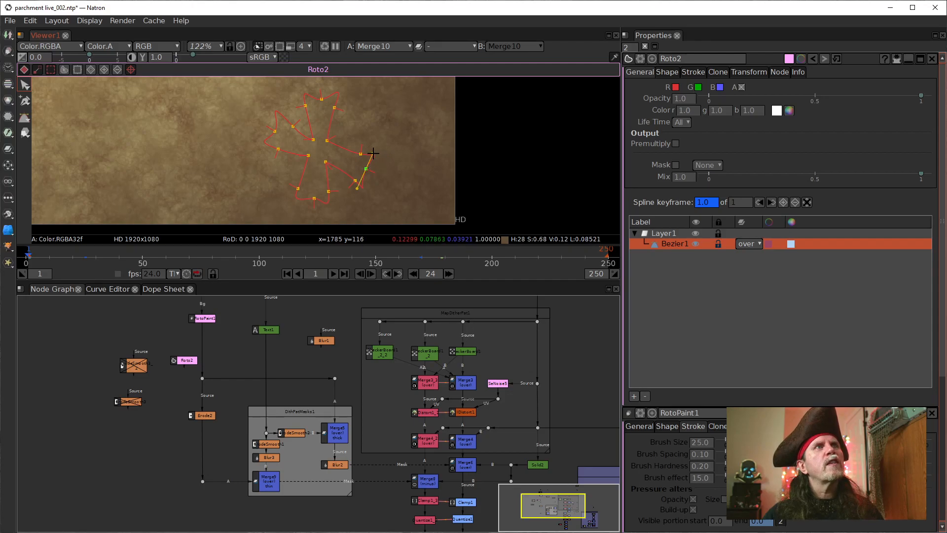
left_click_drag(357, 189, 366, 170)
left_click(328, 148)
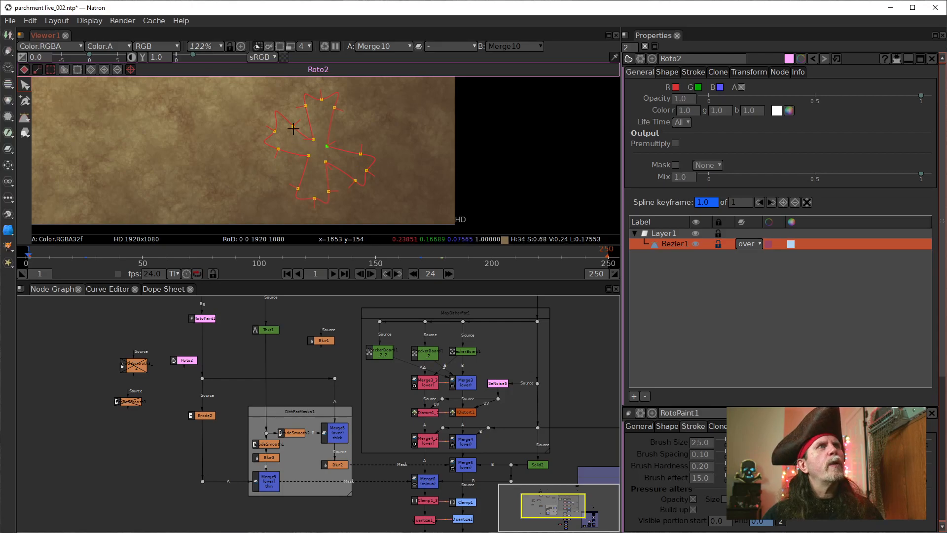
Step: Refine the left arm by repositioning its upper corner and adjusting the tangents of its upper and lower corners
left_click_drag(275, 131, 292, 129)
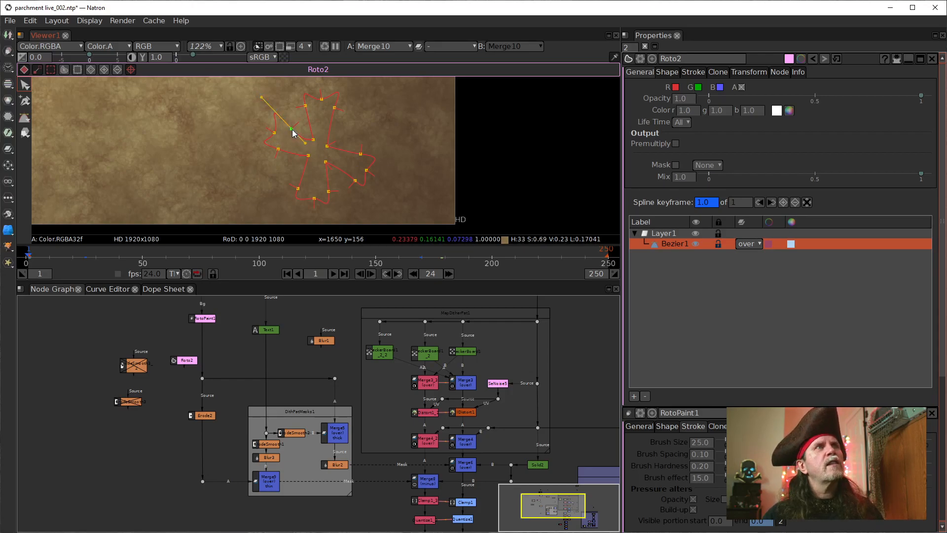
left_click_drag(262, 96, 301, 132)
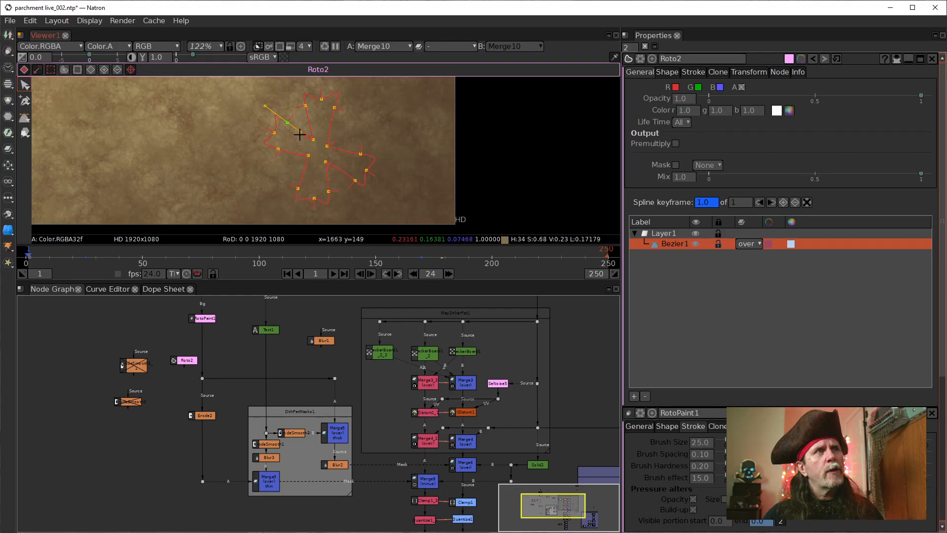
left_click(280, 148)
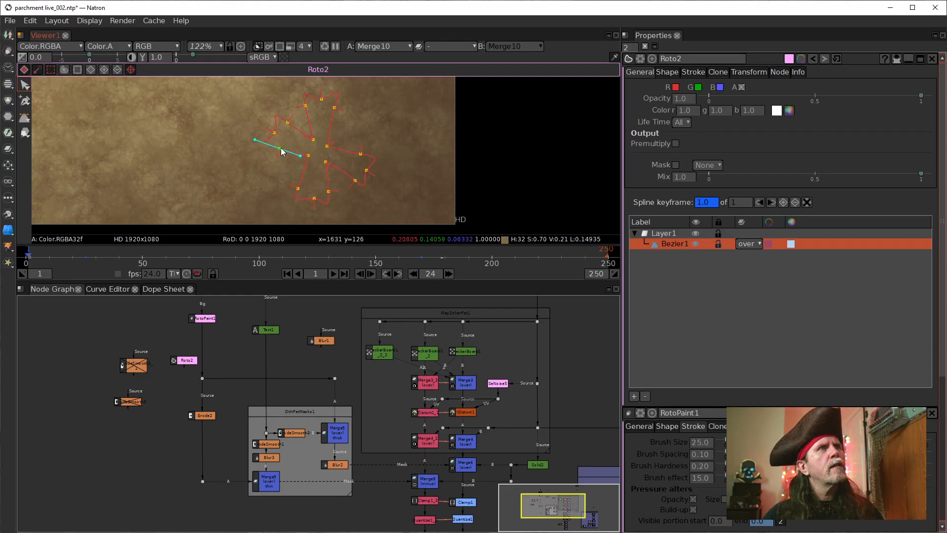
left_click_drag(300, 155, 299, 152)
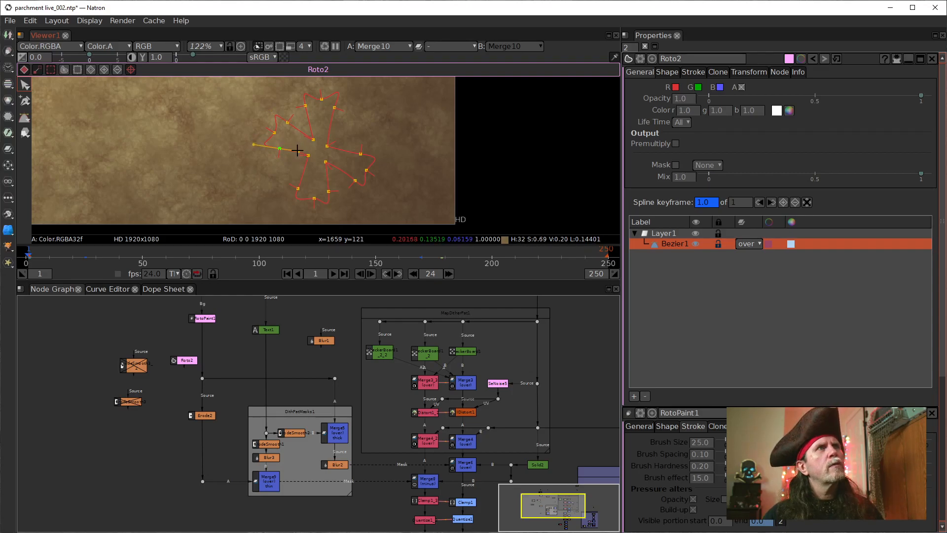
Step: Deselect the cross shape and open RotoPaint1's general settings to check its output channels
left_click(244, 205)
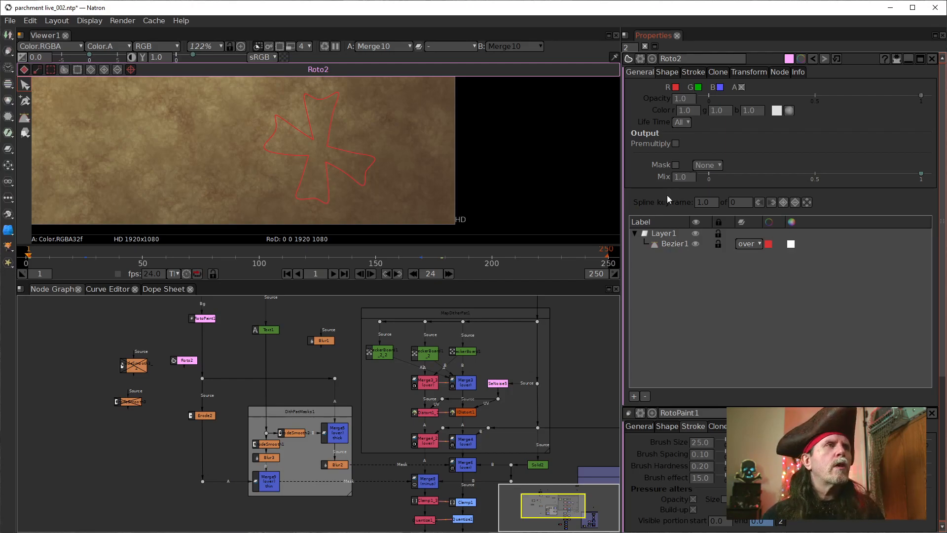
left_click_drag(233, 344, 226, 395)
double_click(200, 371)
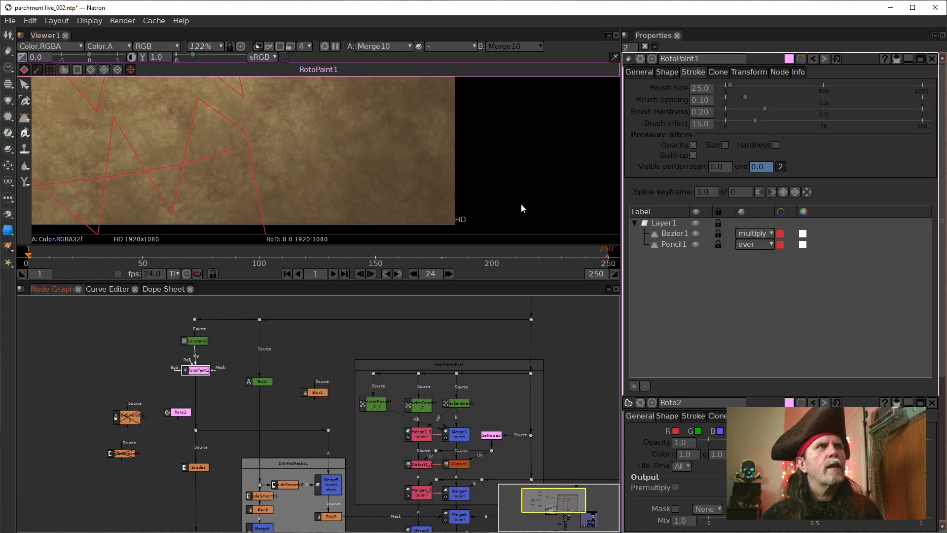
left_click(640, 72)
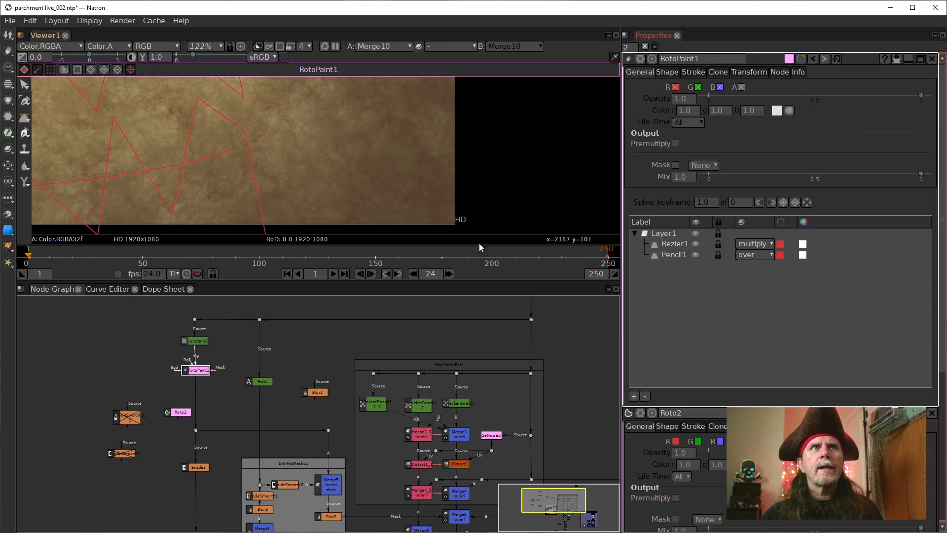
Step: Enable the red, green and blue output channels on Roto2, alongside alpha
left_click(181, 412)
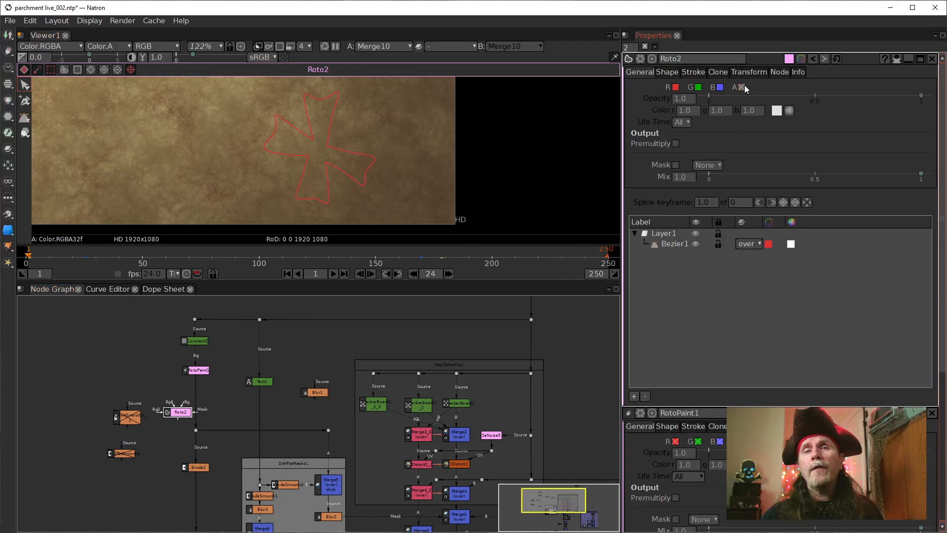
left_click(675, 87)
left_click(698, 88)
left_click(720, 87)
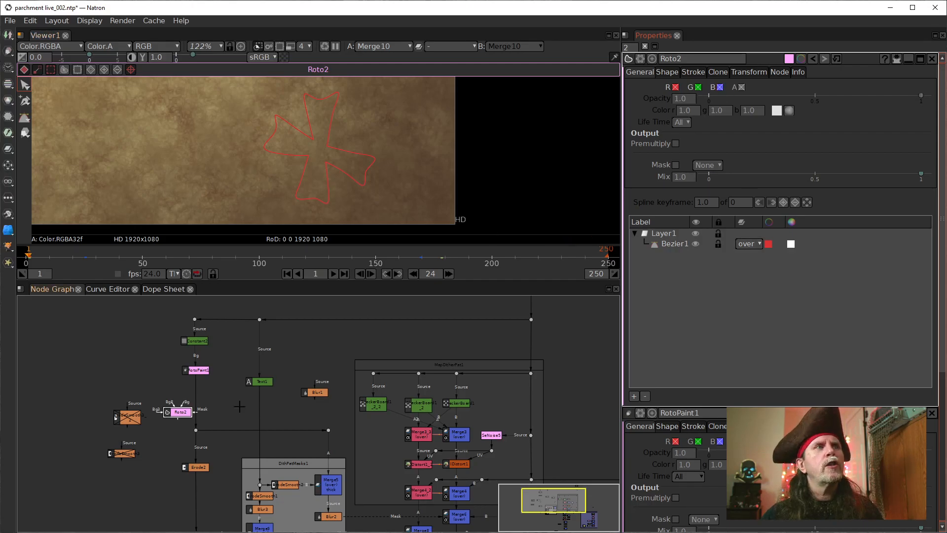
Step: Insert a Merge node below RotoPaint1, clear the ErodeSmooth nodes aside, and connect Roto2 to its A input through a dot
left_click_drag(185, 412, 163, 382)
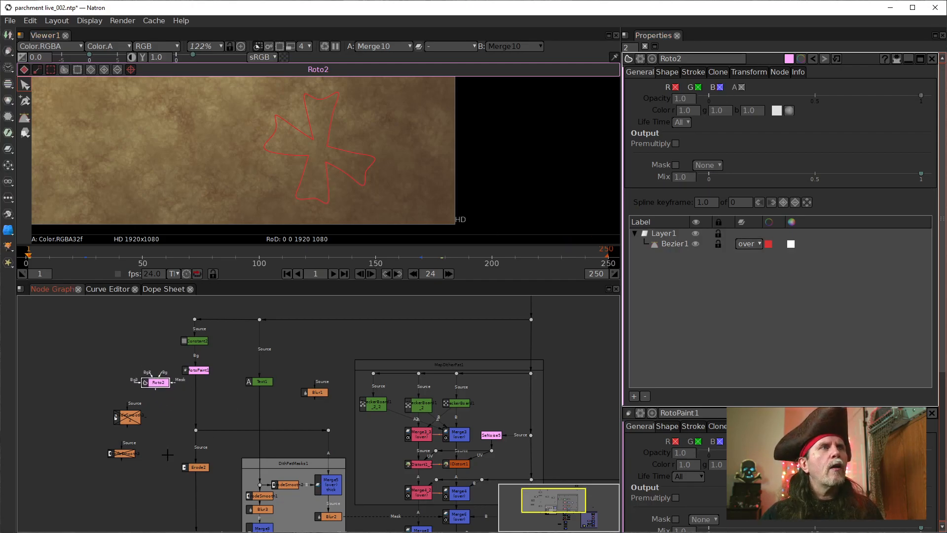
left_click(199, 370)
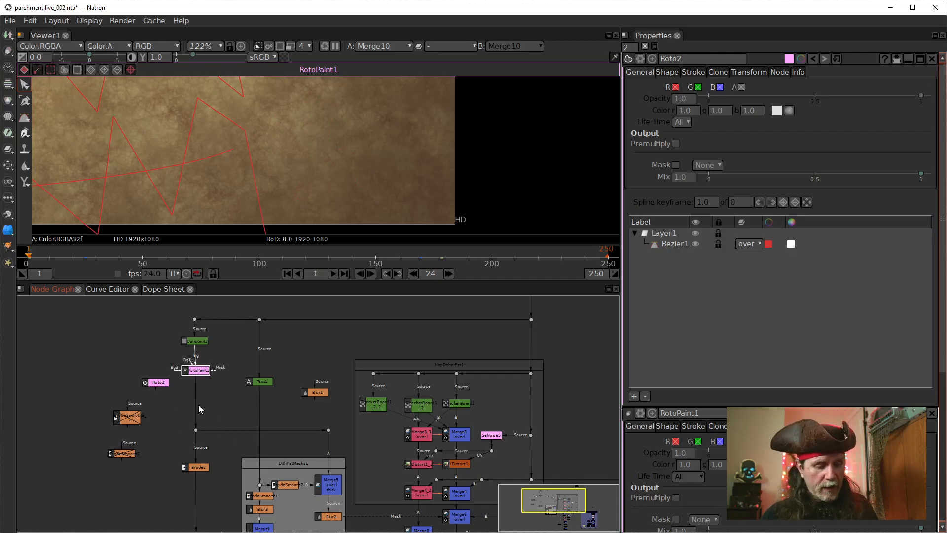
key("m")
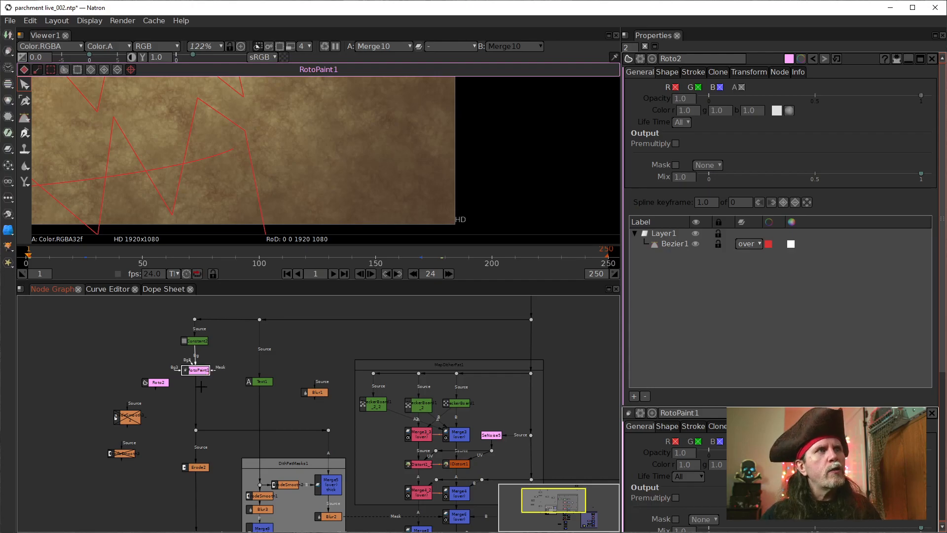
left_click_drag(197, 390, 77, 476)
left_click_drag(123, 453, 76, 508)
left_click_drag(159, 383, 137, 414)
left_click_drag(128, 363, 147, 373)
left_click_drag(139, 413, 153, 407)
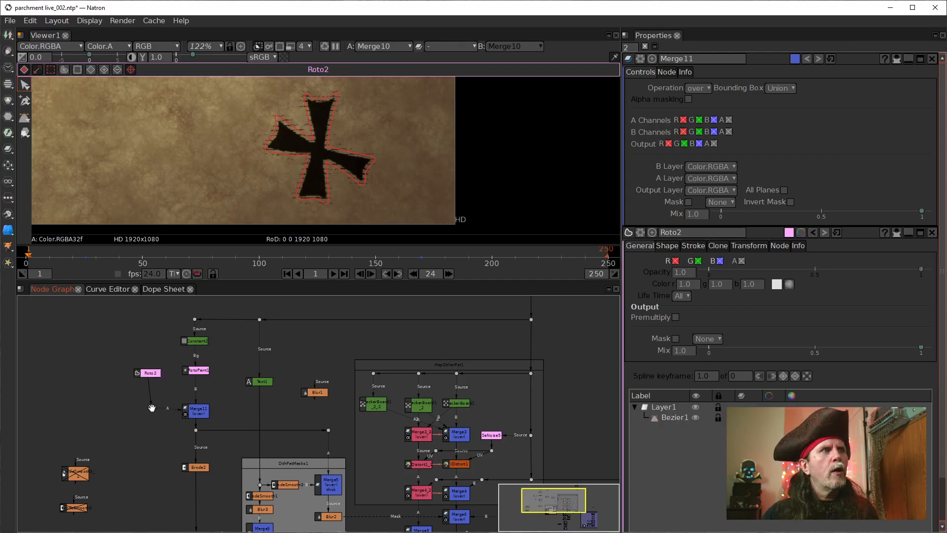
Step: Move ErodeSmooth3 level with Merge11 and reconnect Roto2 to the dot feeding the merge's A input, aligned vertically
left_click_drag(73, 508, 101, 410)
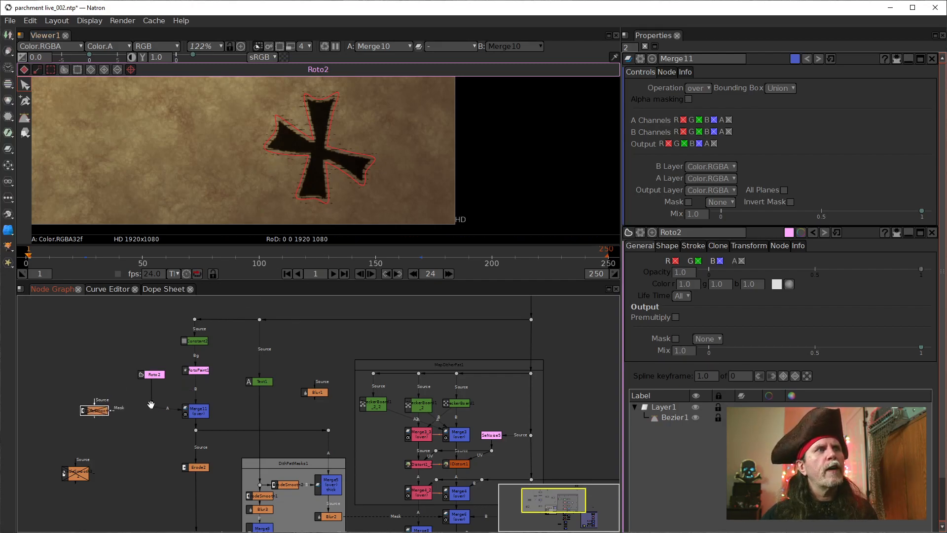
left_click_drag(152, 394, 153, 373)
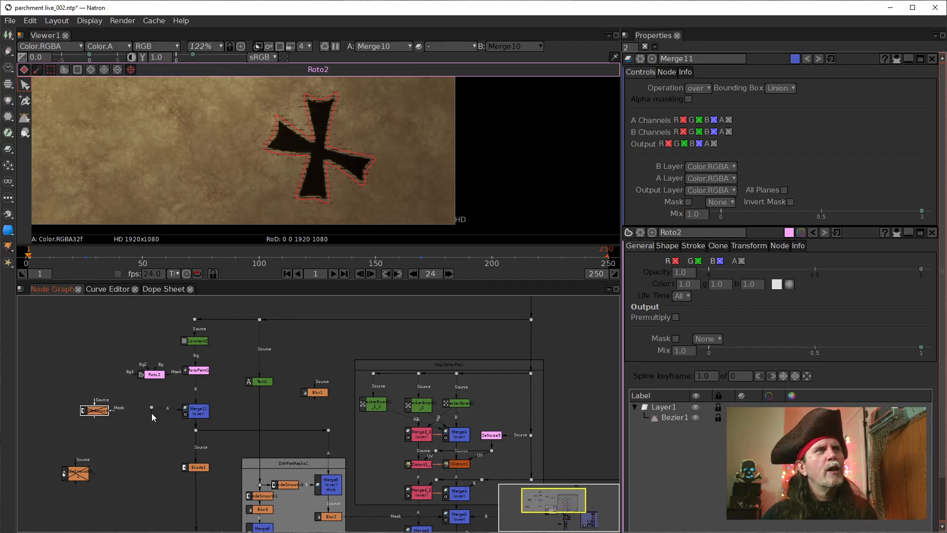
mouse_move(150, 408)
left_mouse_down()
mouse_move(148, 429)
mouse_move(156, 412)
left_mouse_up()
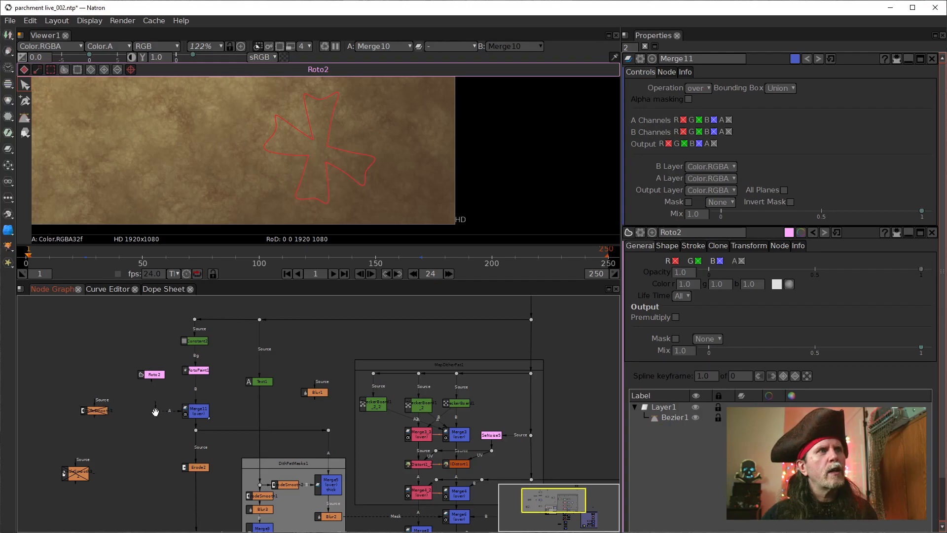
left_click_drag(156, 404, 162, 362)
scroll(161, 370, "up", 5)
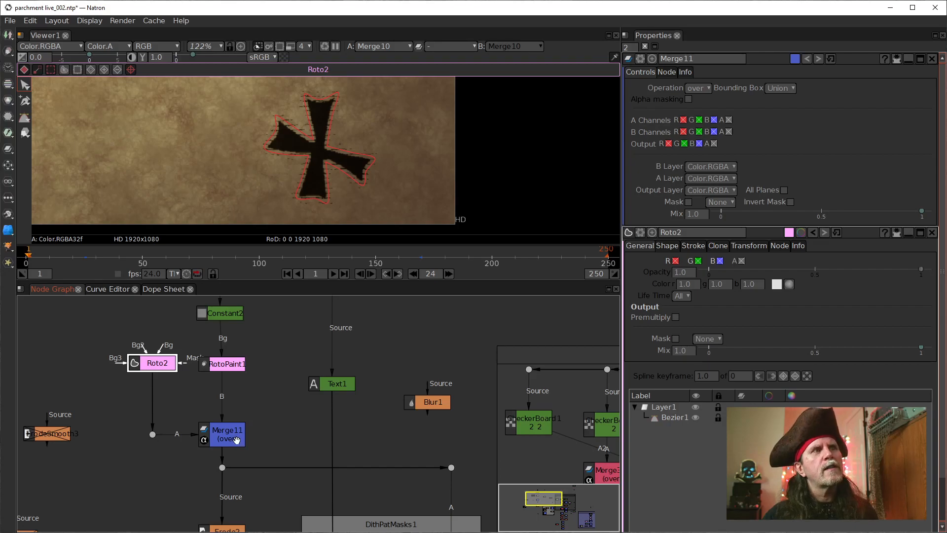
Step: Hide the viewer overlays and examine the dithered edges of the cross on the parchment
scroll(238, 440, "down", 5)
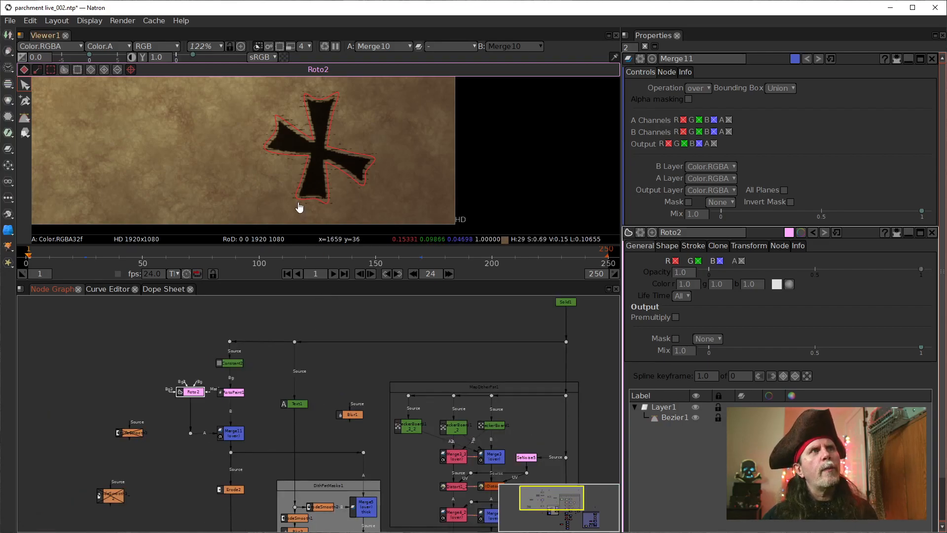
scroll(300, 207, "down", 3)
left_click(297, 387)
left_click_drag(345, 451, 346, 392)
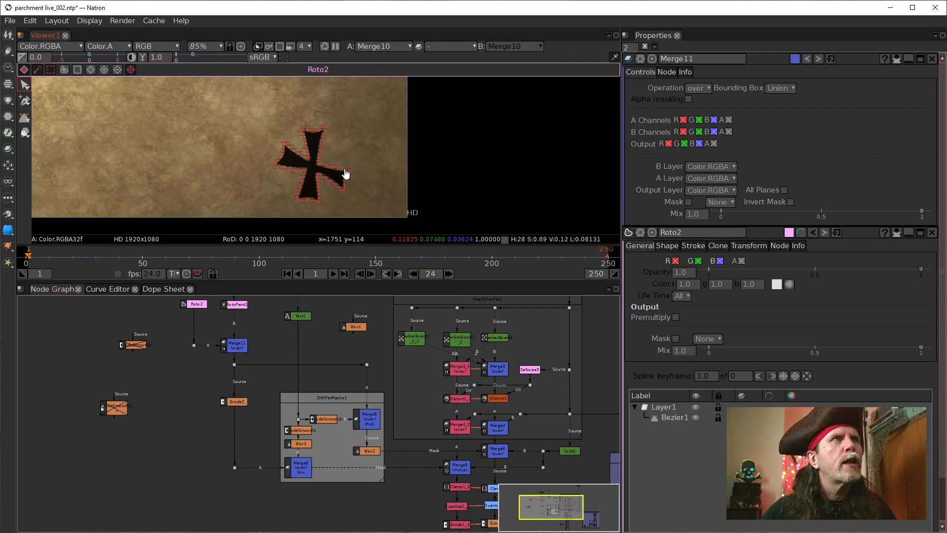
right_click(463, 192)
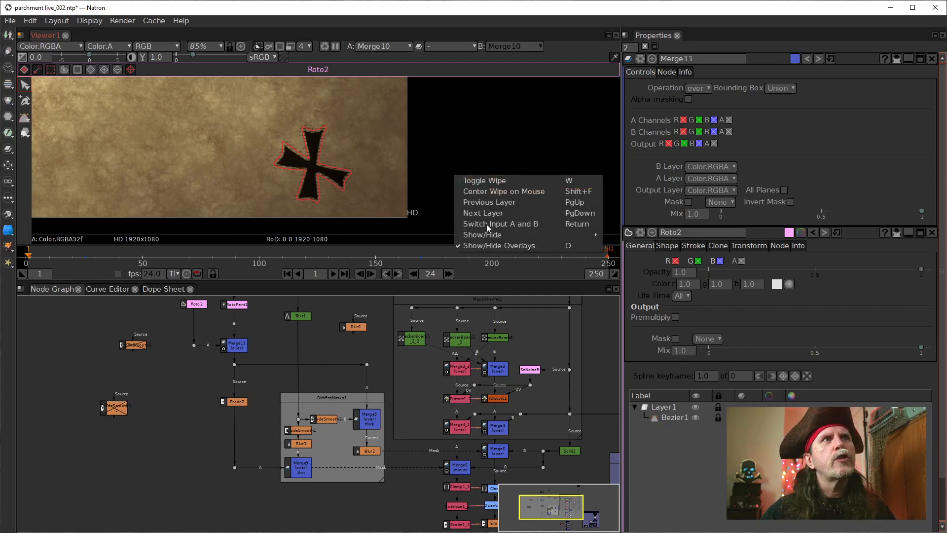
left_click(502, 246)
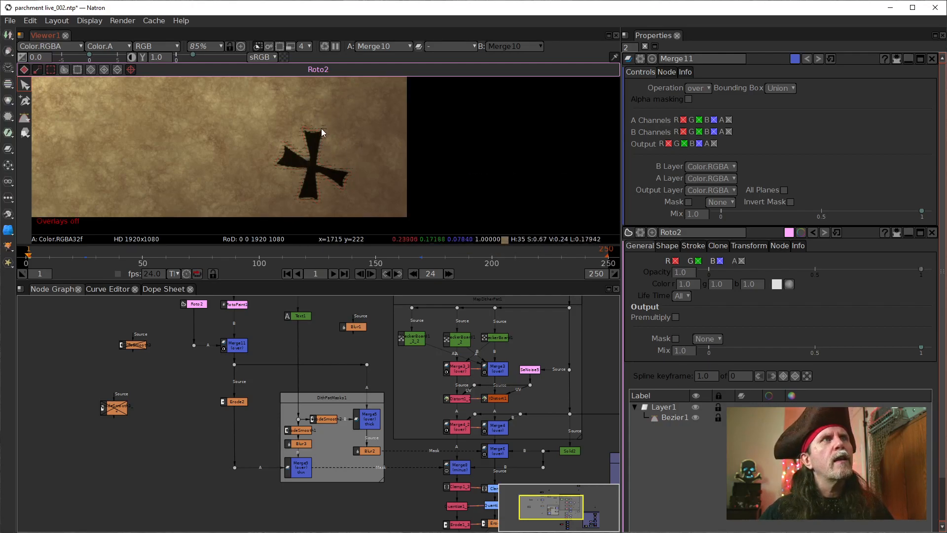
scroll(304, 173, "up", 5)
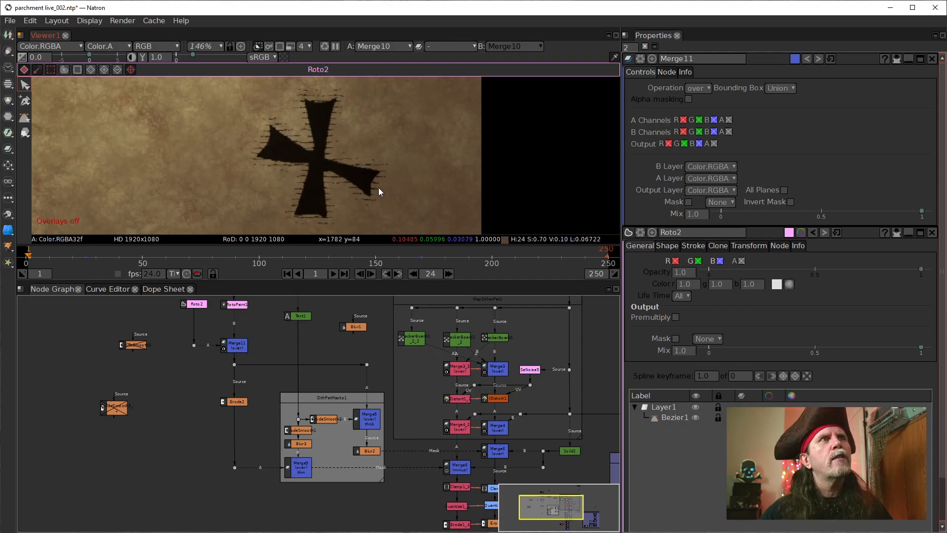
scroll(254, 208, "down", 3)
scroll(254, 208, "down", 5)
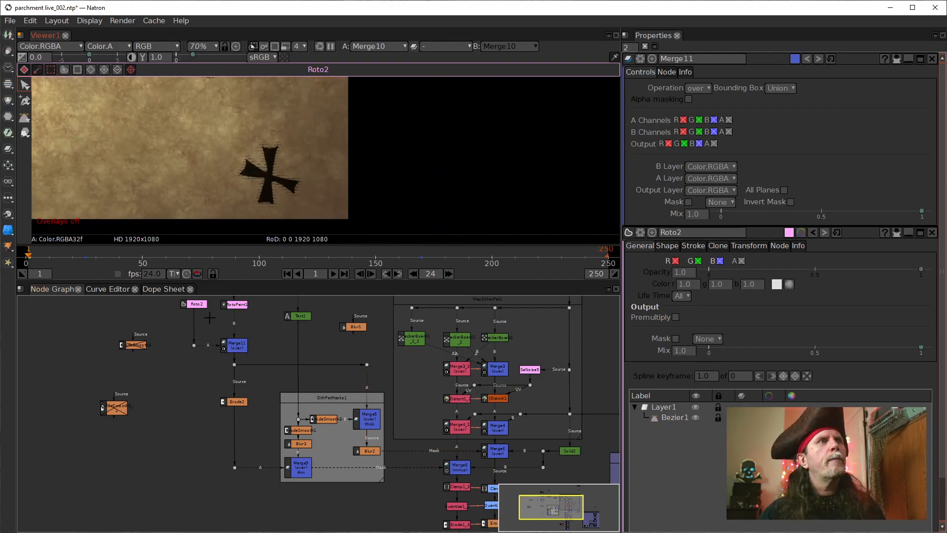
Step: Go to frame 175 and examine the cross next to the end of the dashed path
scroll(341, 170, "down", 1)
left_click_drag(272, 181, 333, 211)
scroll(332, 208, "up", 1)
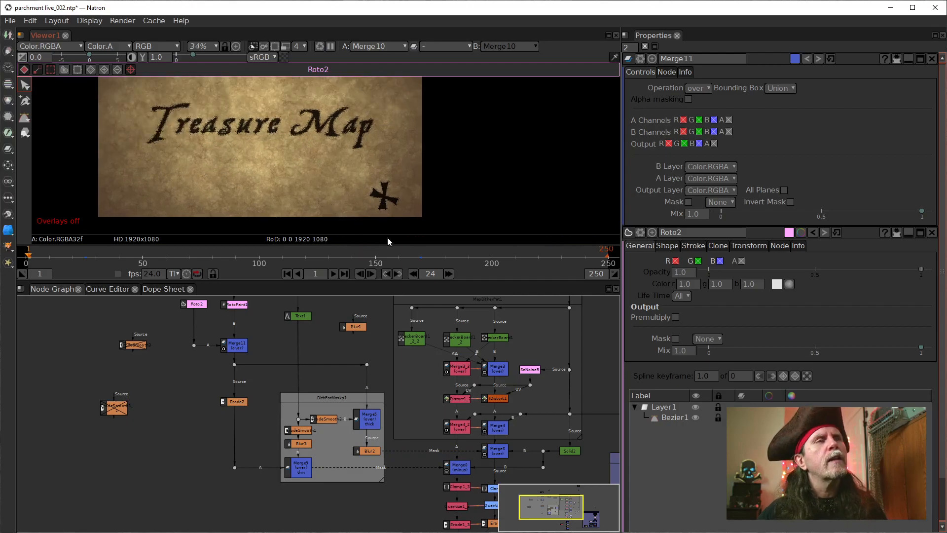
left_click(432, 257)
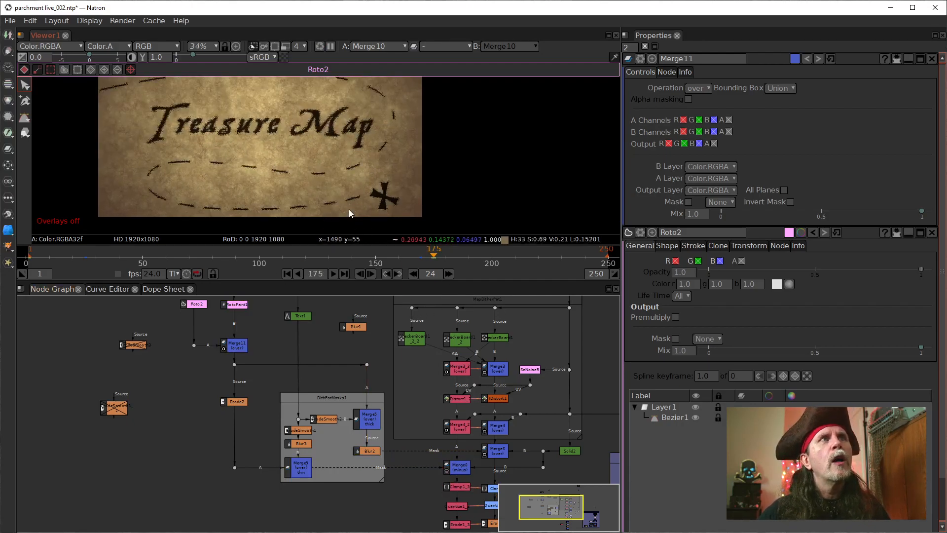
scroll(355, 208, "up", 4)
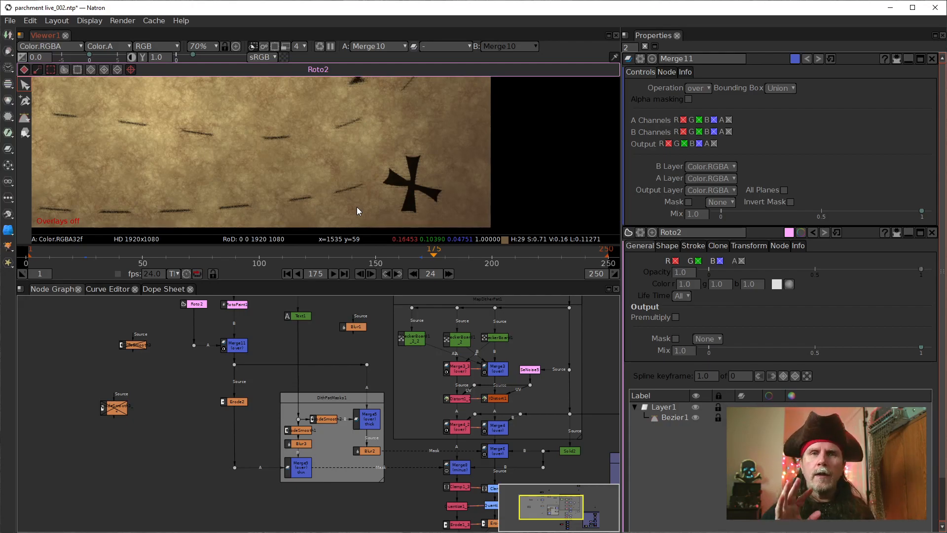
Step: Insert a Transform node between Roto2 and the dot, making room for it, and check the whole map
left_click_drag(222, 327, 249, 421)
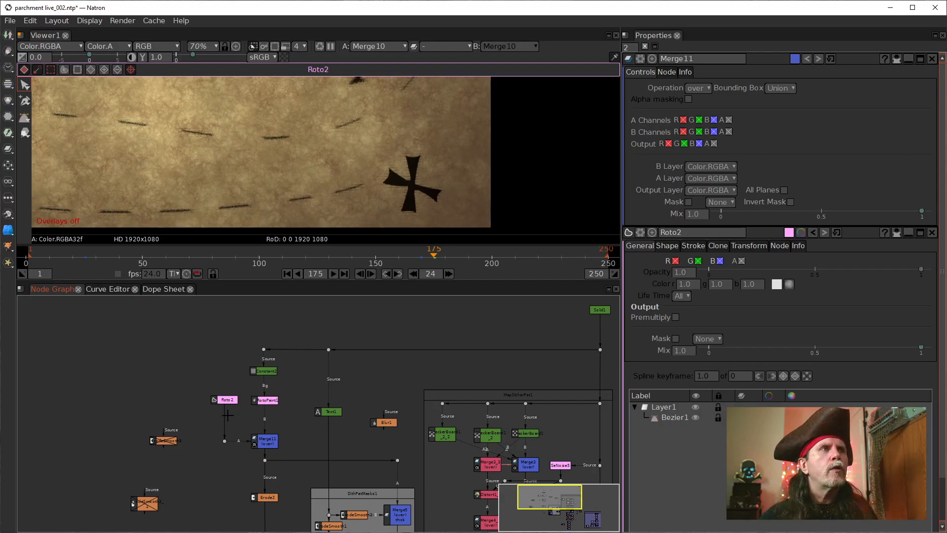
left_click_drag(226, 400, 225, 408)
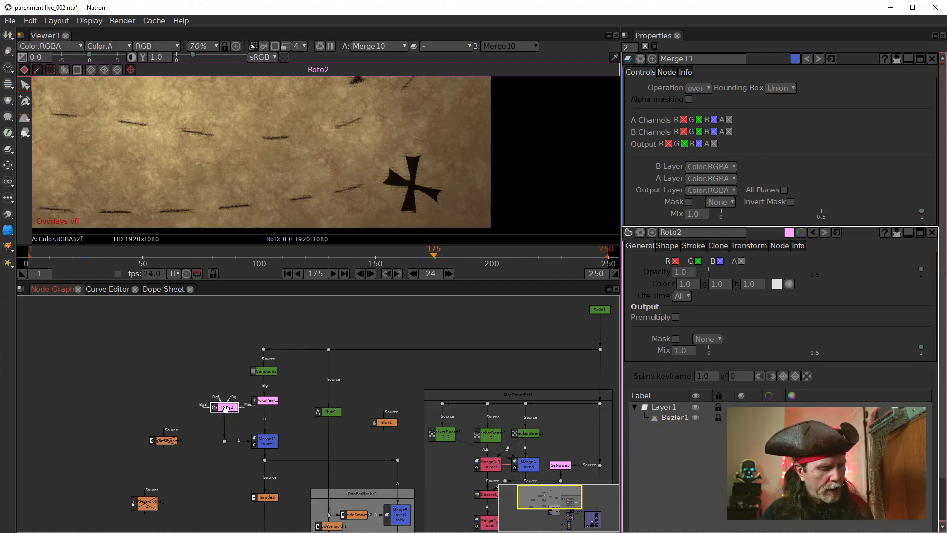
key("t")
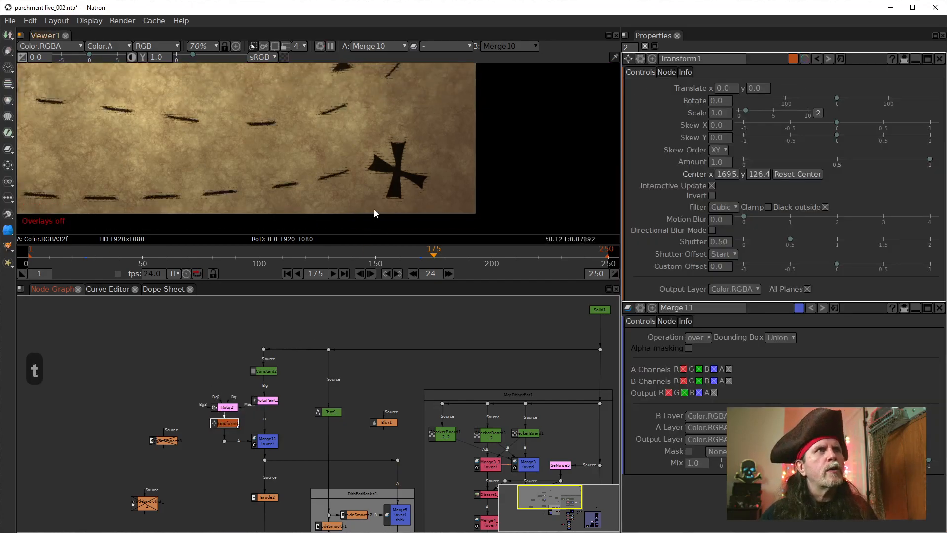
scroll(307, 149, "down", 3)
scroll(308, 149, "down", 2)
left_click_drag(300, 168, 321, 215)
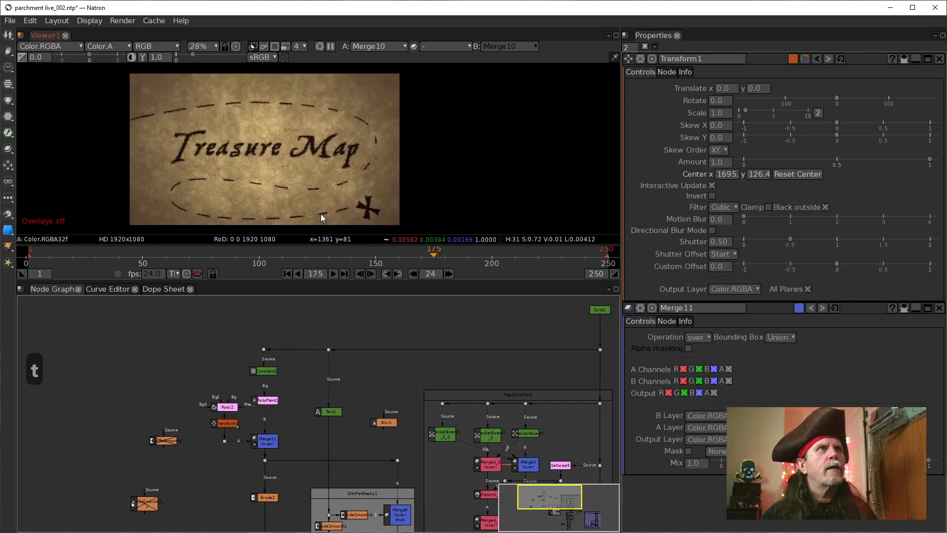
scroll(314, 213, "up", 1)
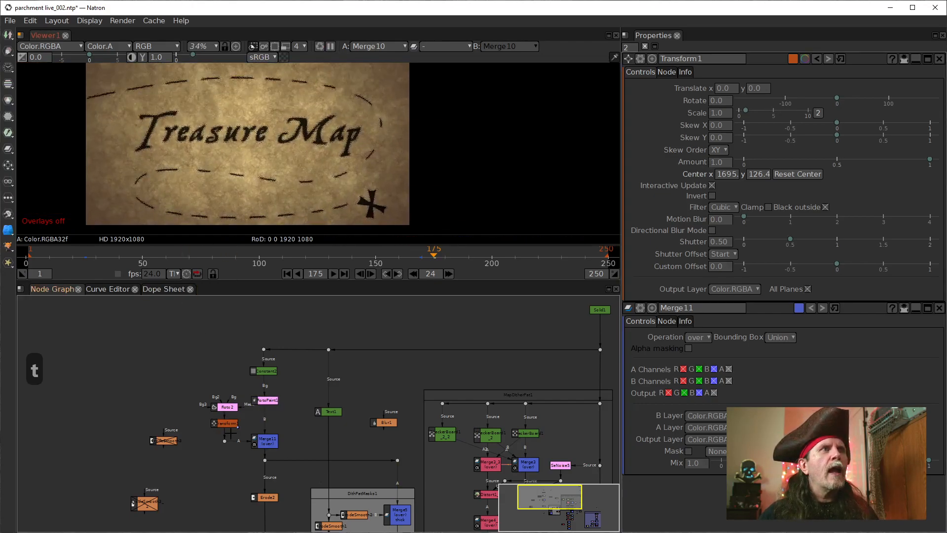
Step: Show the viewer overlays again so the Transform1 handle can be used on the cross
right_click(440, 198)
mouse_move(487, 259)
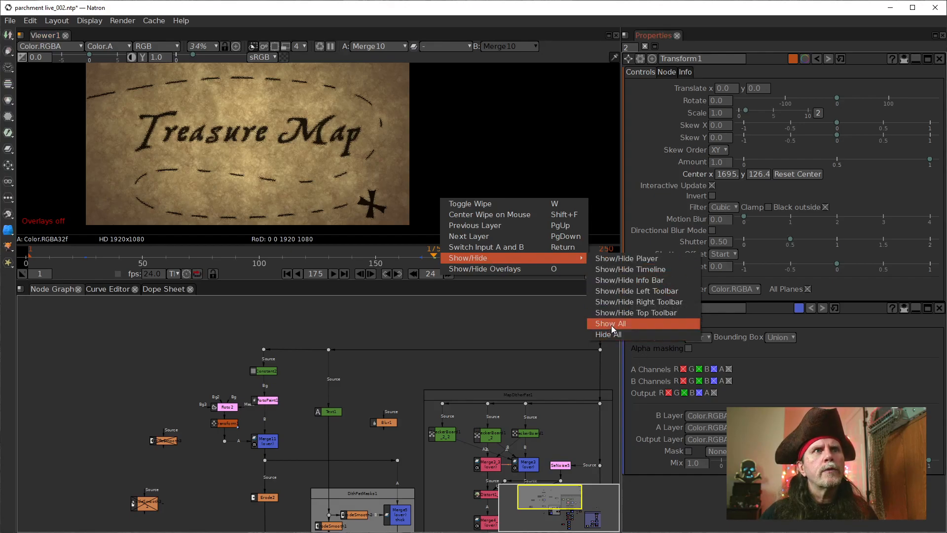
left_click(479, 267)
scroll(419, 217, "up", 5)
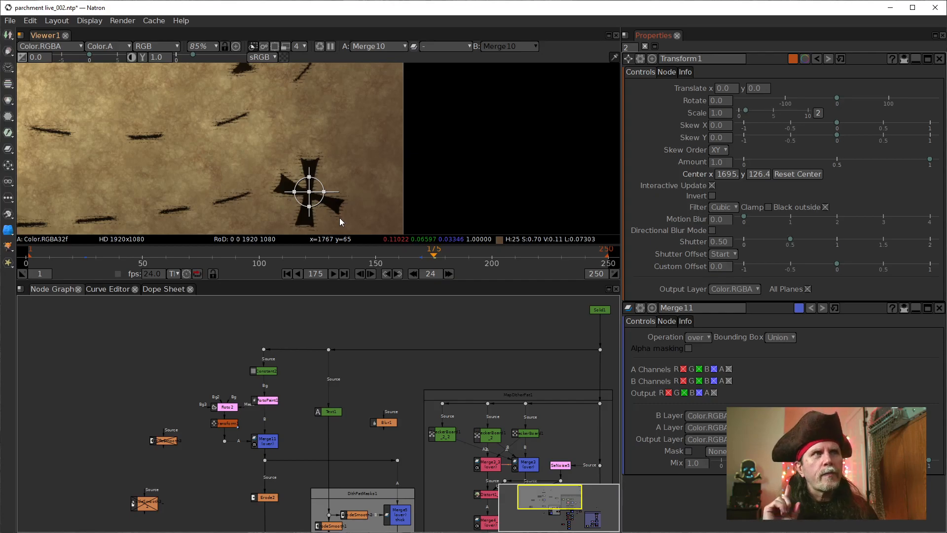
Step: View Roto2's output on its own, then return the viewer to the final Merge10 result
left_click(223, 408)
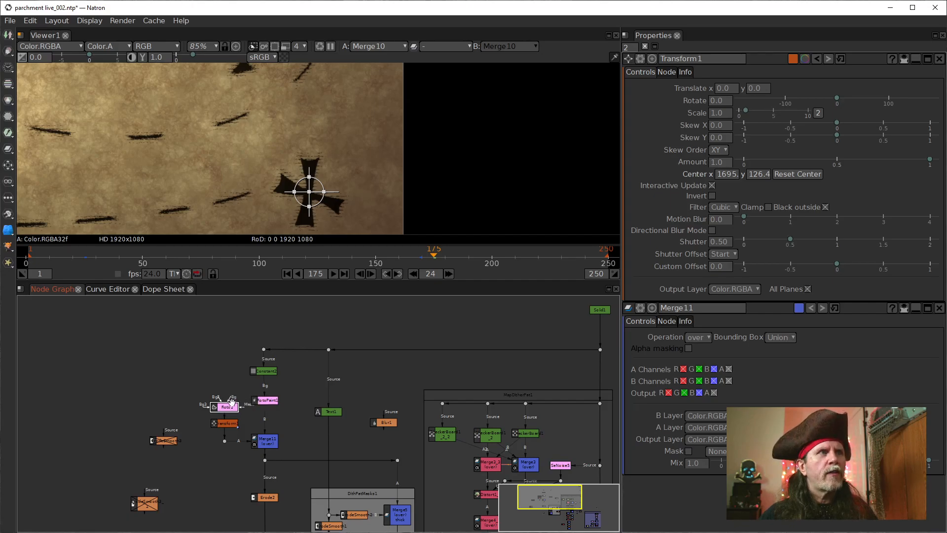
key("1")
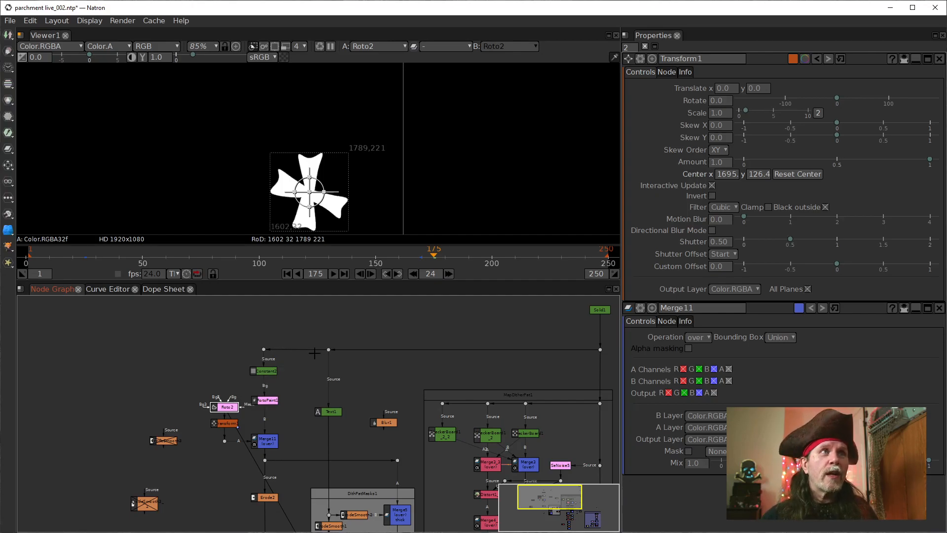
left_click(224, 424)
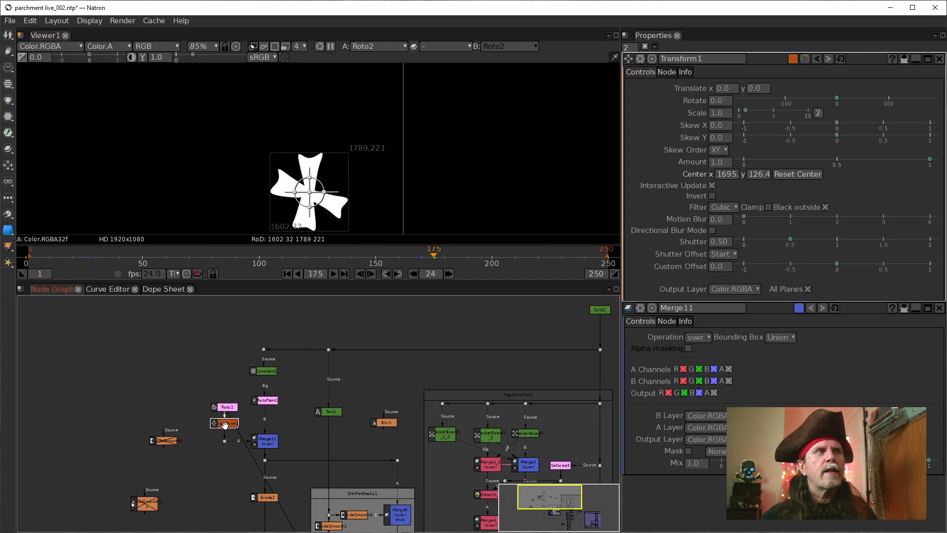
left_click_drag(389, 440, 237, 208)
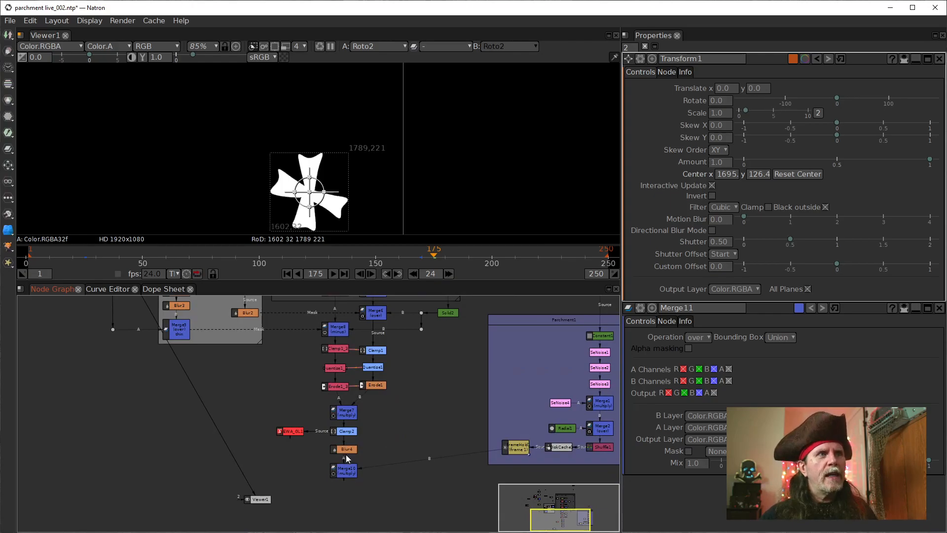
left_click(345, 474)
key("1")
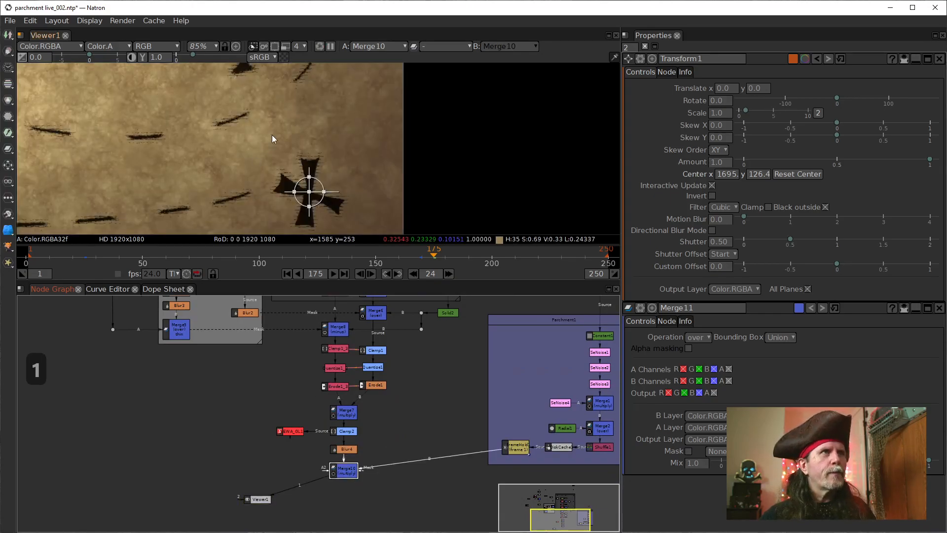
Step: Move the cross toward the end of the dashed path with Transform1, translating it -91 in x and 31 in y
left_click_drag(166, 366, 314, 490)
scroll(314, 450, "up", 1)
left_click_drag(372, 145, 449, 143)
left_click_drag(387, 186, 352, 173)
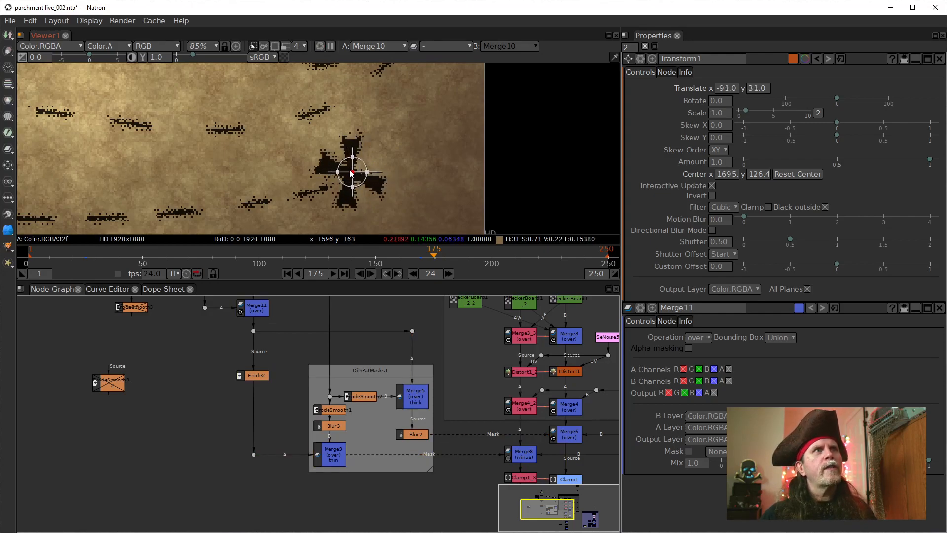
Step: Examine how the moved cross meets the last dash, checking the Transform1 and Merge11 nodes
left_click_drag(152, 352, 174, 450)
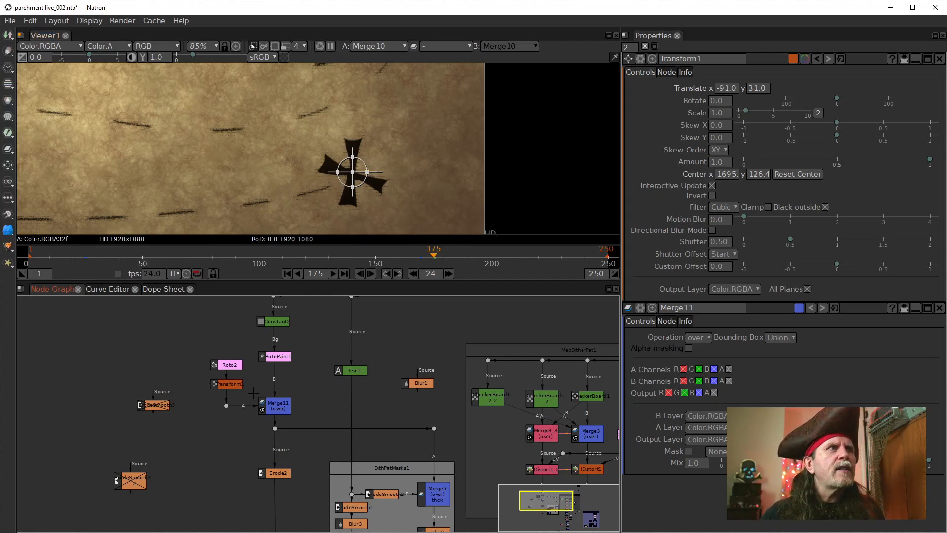
left_click(225, 385)
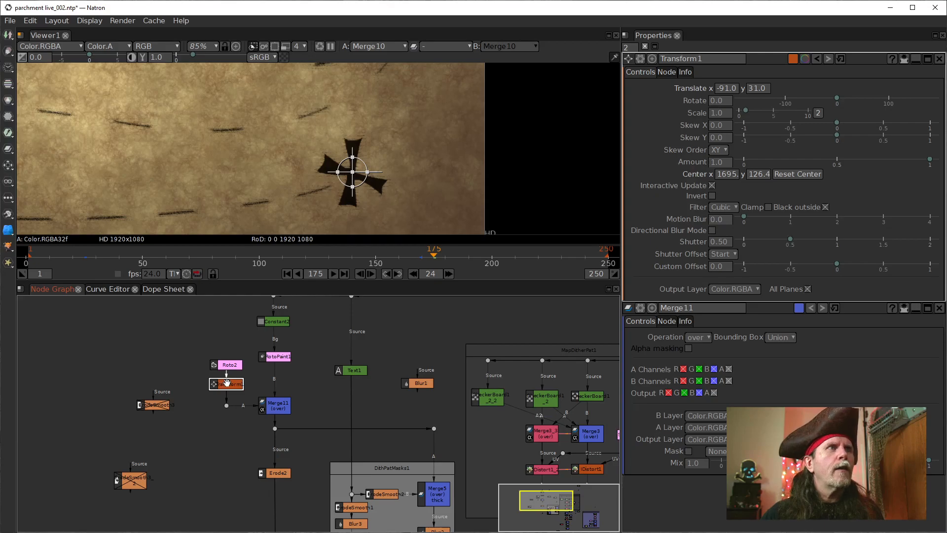
left_click_drag(420, 165, 393, 222)
left_click_drag(343, 168, 356, 185)
left_click_drag(263, 177, 277, 115)
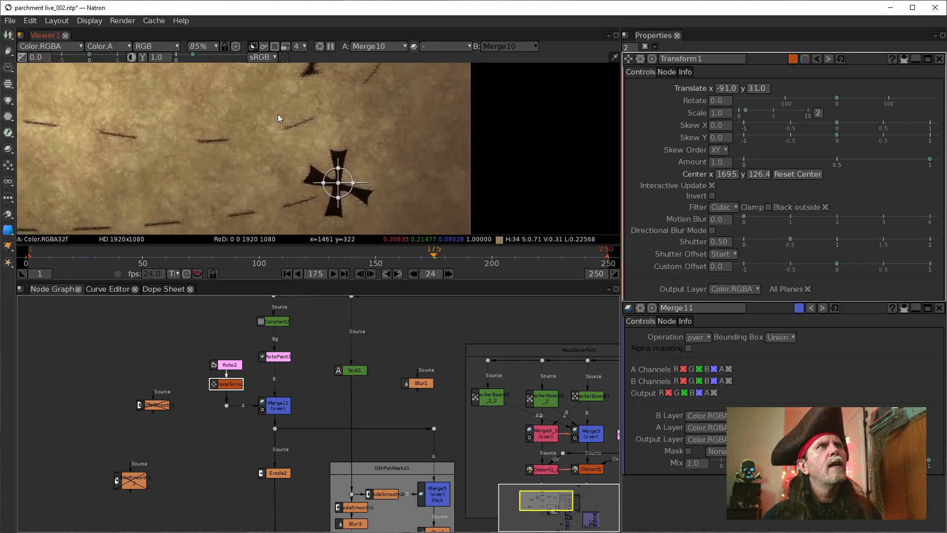
left_click(272, 405)
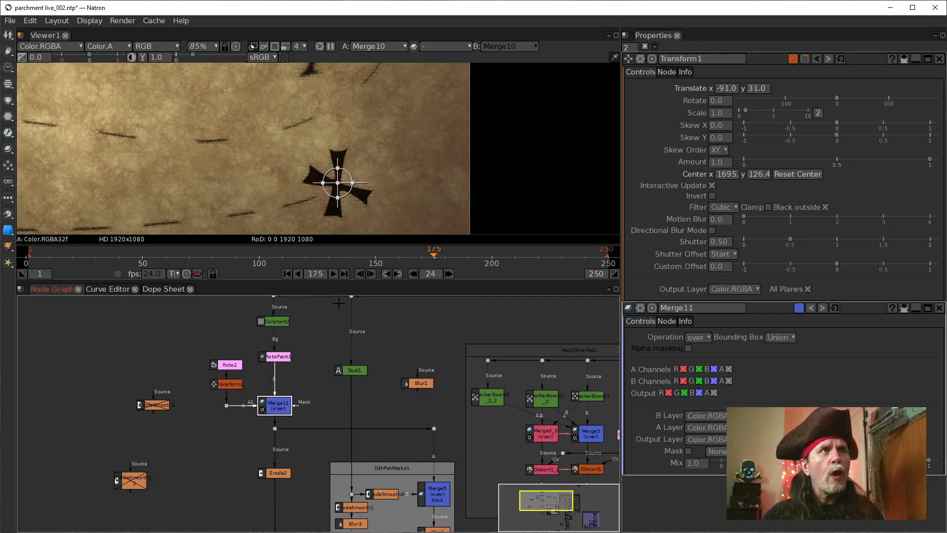
scroll(281, 184, "up", 3)
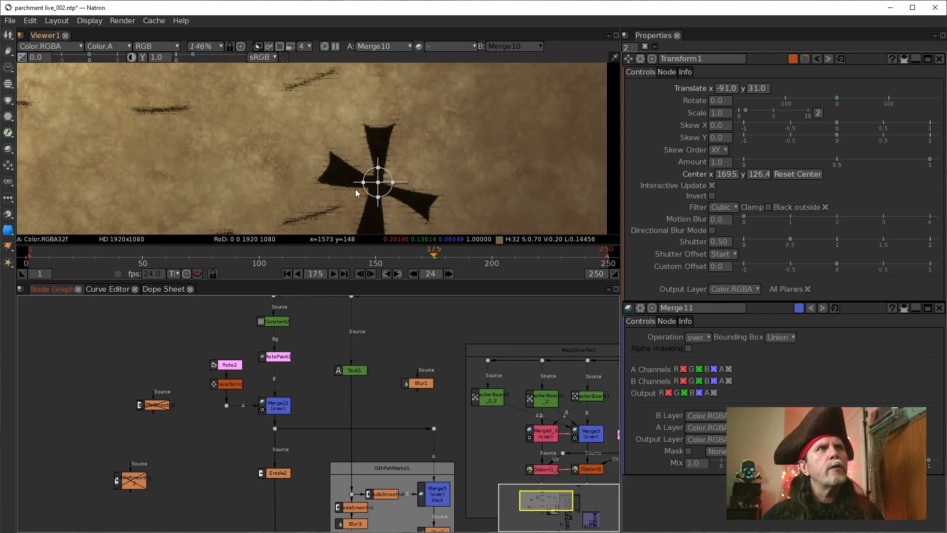
Step: Open Roto2's settings and move the node up to make room between it and Transform1
left_click_drag(369, 197, 311, 165)
left_click_drag(314, 163, 314, 164)
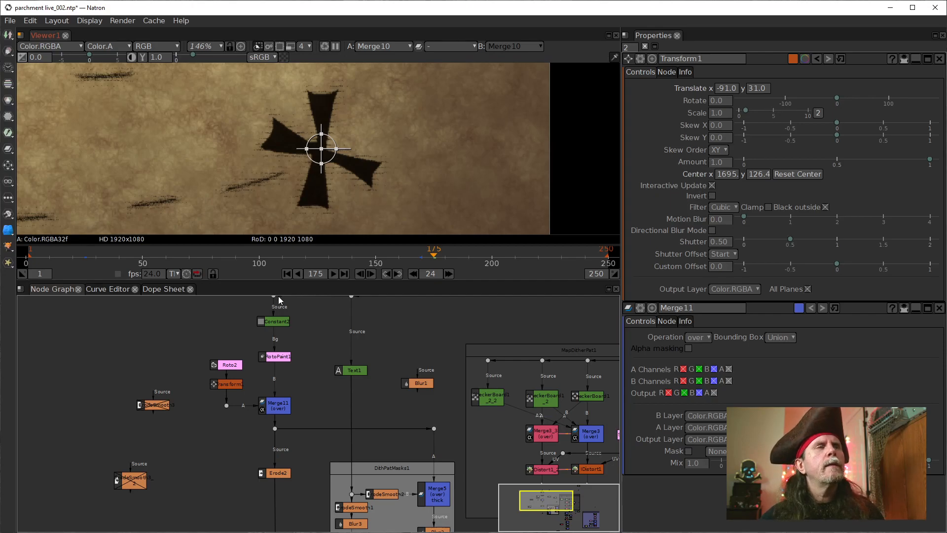
double_click(232, 364)
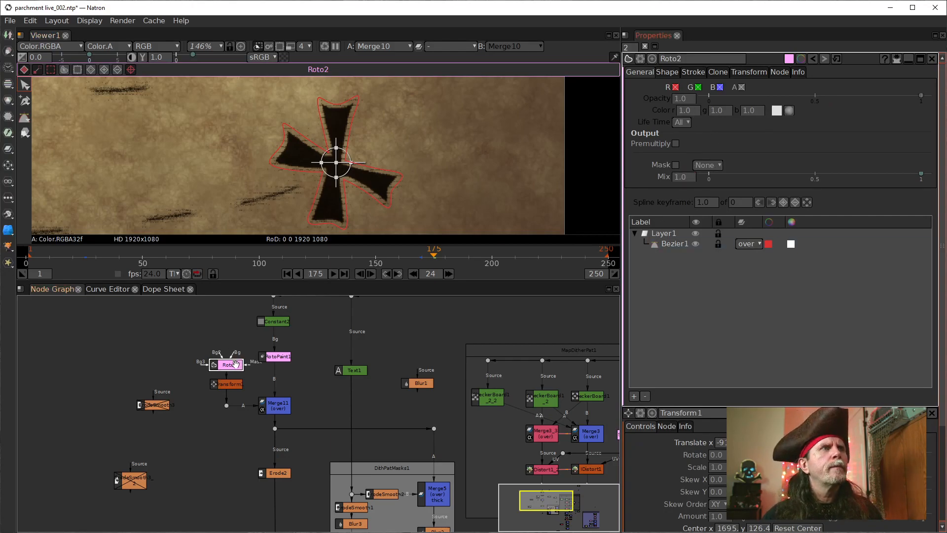
left_click_drag(235, 366, 235, 349)
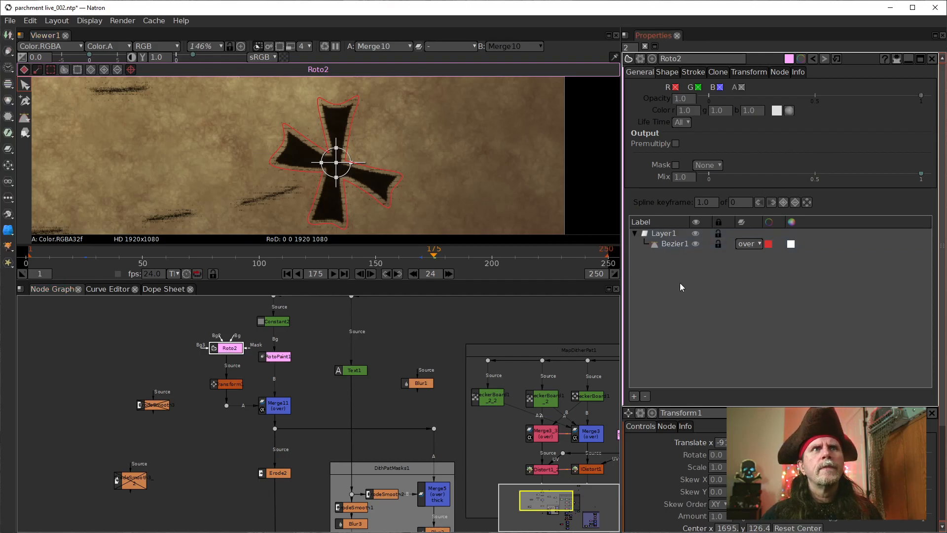
Step: Set the Feather of Roto2's Bezier1 shape to 12.50
left_click(674, 244)
left_click(667, 72)
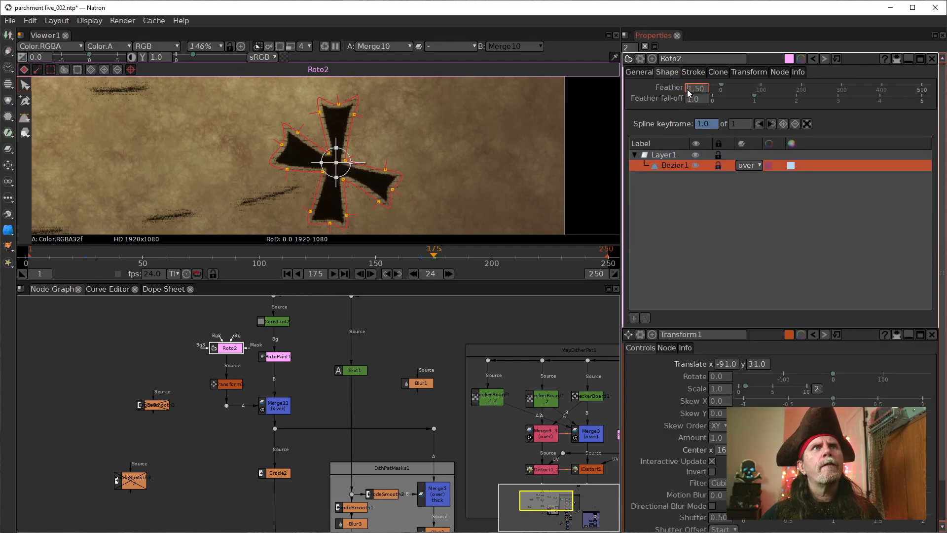
scroll(687, 90, "up", 7)
scroll(688, 90, "up", 3)
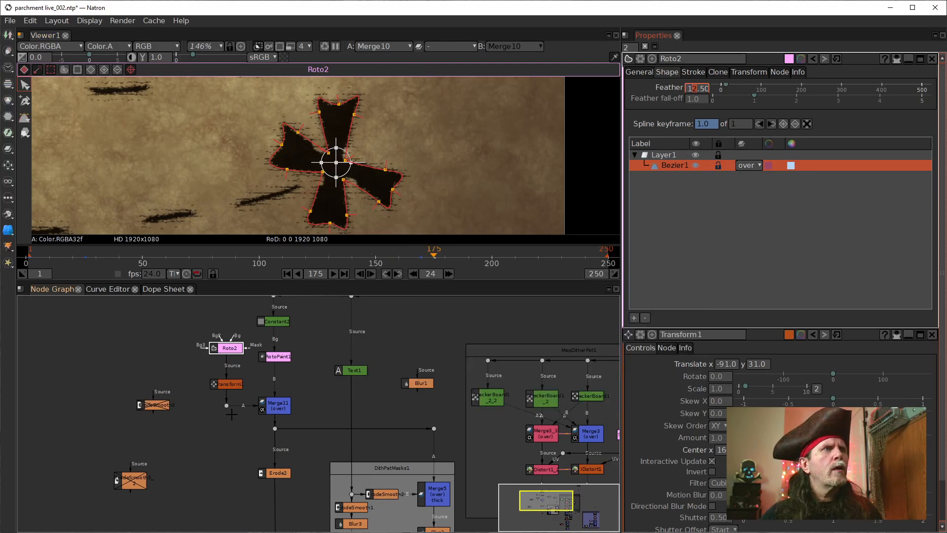
Step: Duplicate the Erode2 node and insert the copy between Roto2 and Transform1
left_click(287, 473)
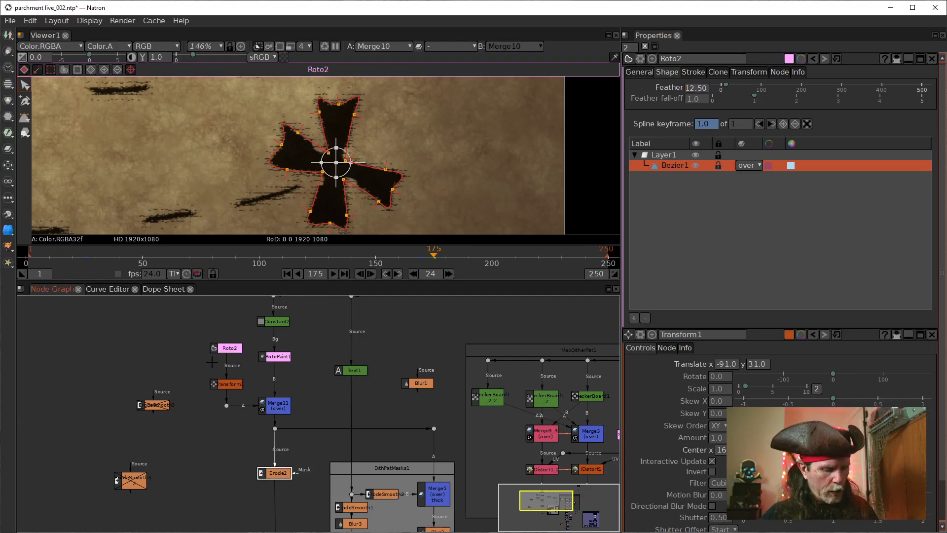
key("alt+c")
left_click(168, 376)
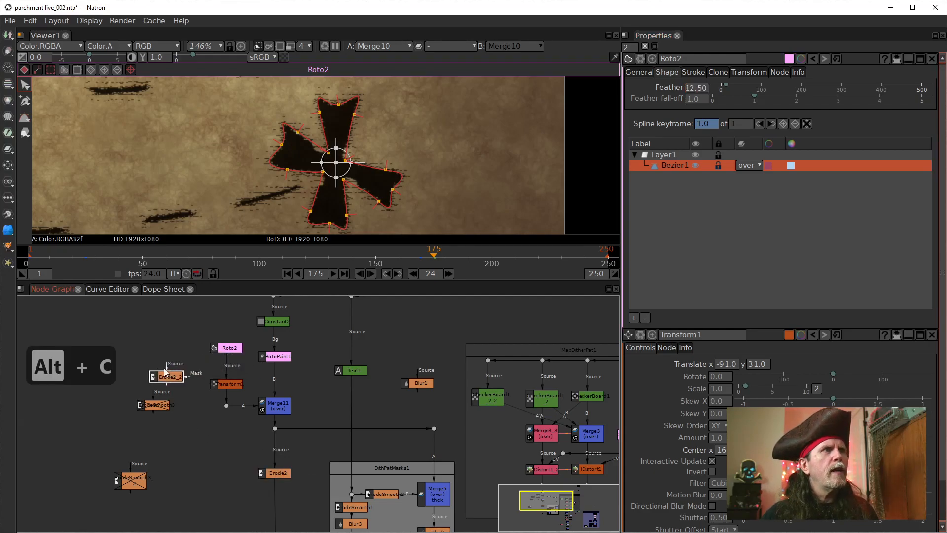
left_click_drag(167, 373, 226, 366)
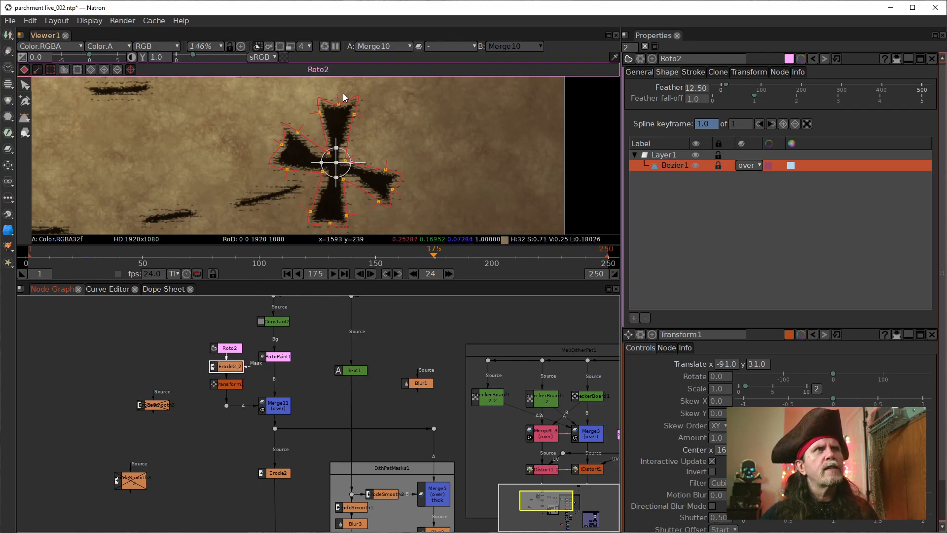
Step: View Roto2's output to examine the feathered edges at the cross's inner corners, and compare it with Merge11's output
left_click(230, 348)
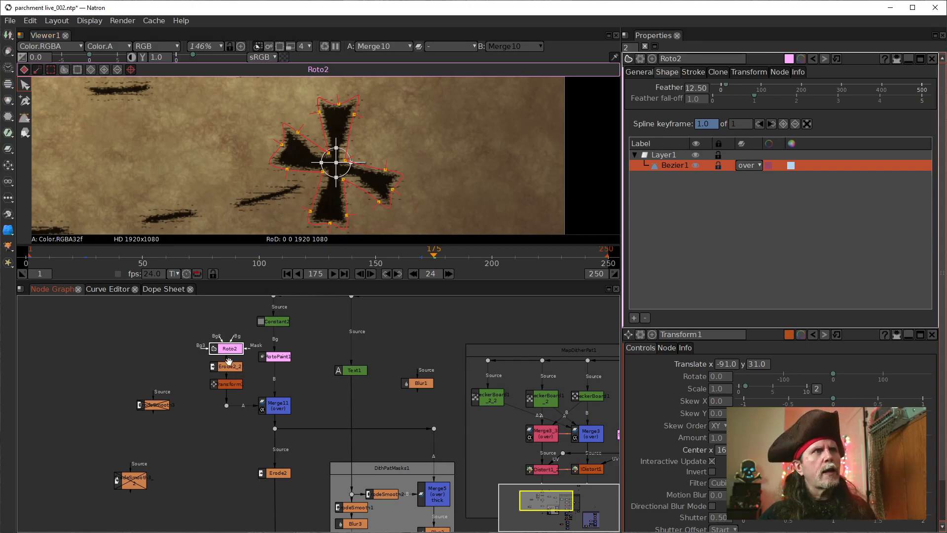
key("1")
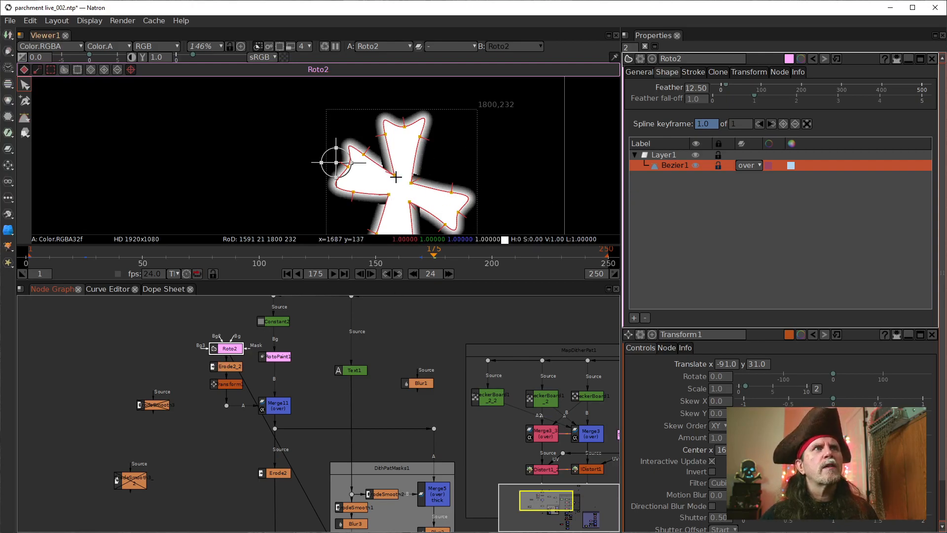
scroll(389, 180, "up", 4)
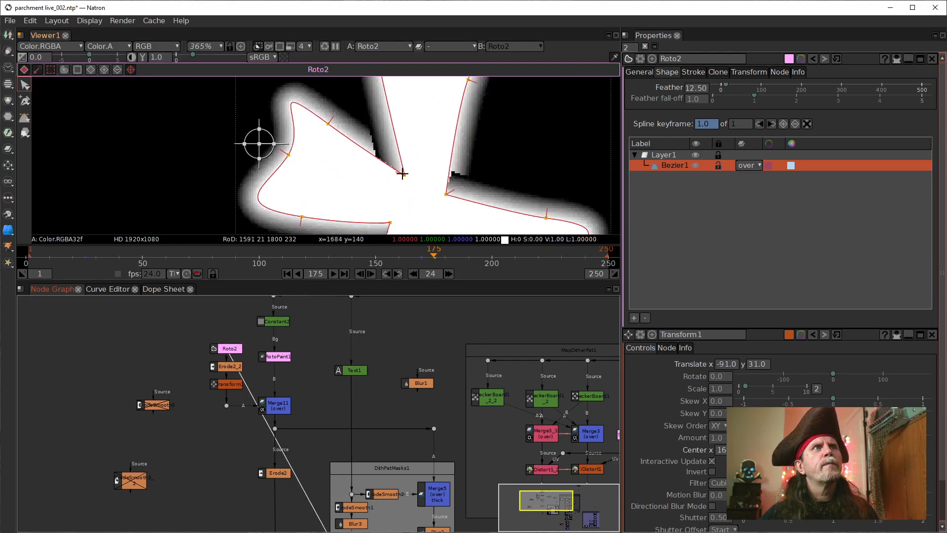
scroll(370, 183, "down", 3)
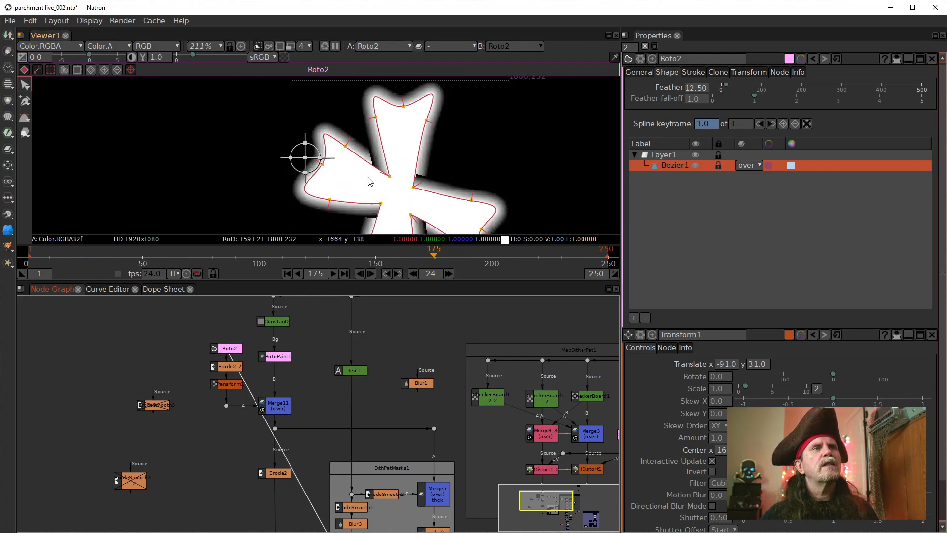
left_click(278, 405)
key("1")
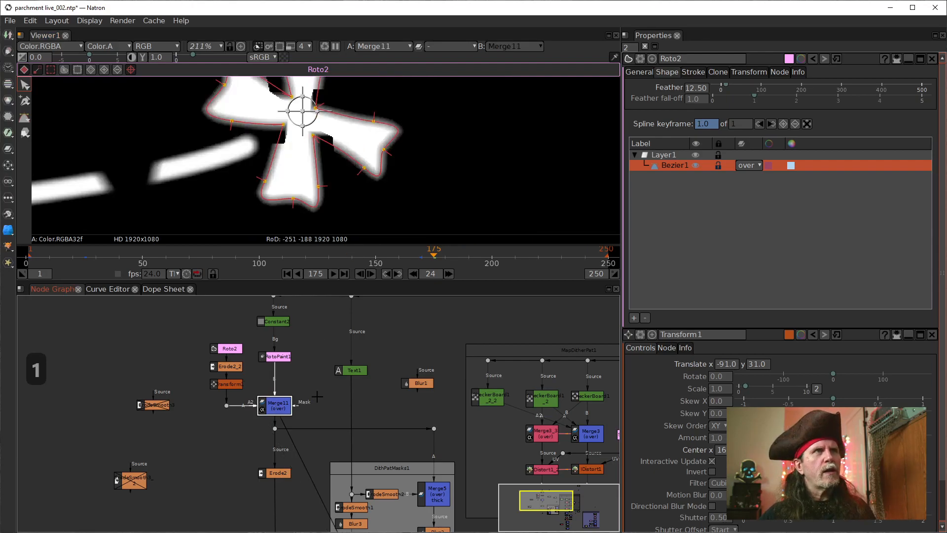
Step: Return the viewer to the final Merge10 result and inspect the cross's edges on the parchment
scroll(318, 398, "down", 2)
left_click_drag(414, 479, 304, 273)
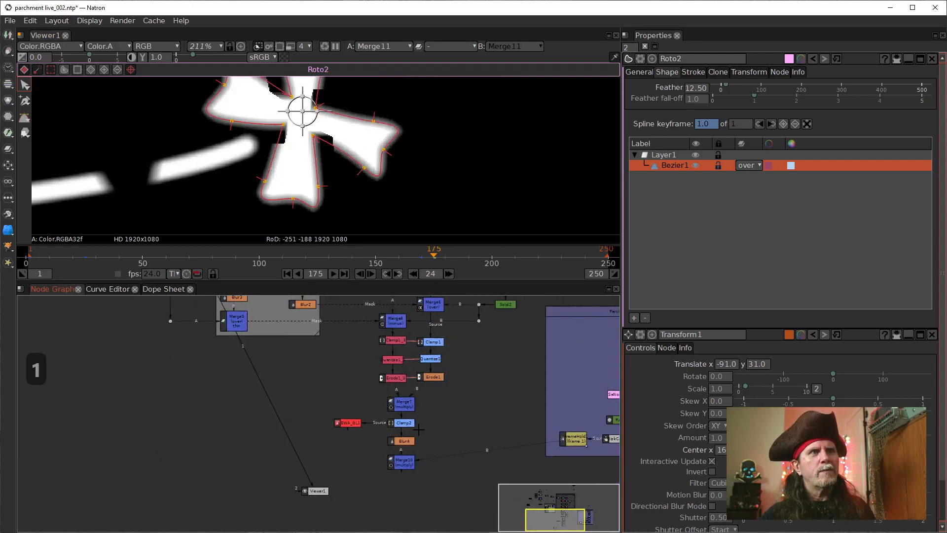
left_click(404, 463)
key("1")
left_click_drag(277, 127, 324, 173)
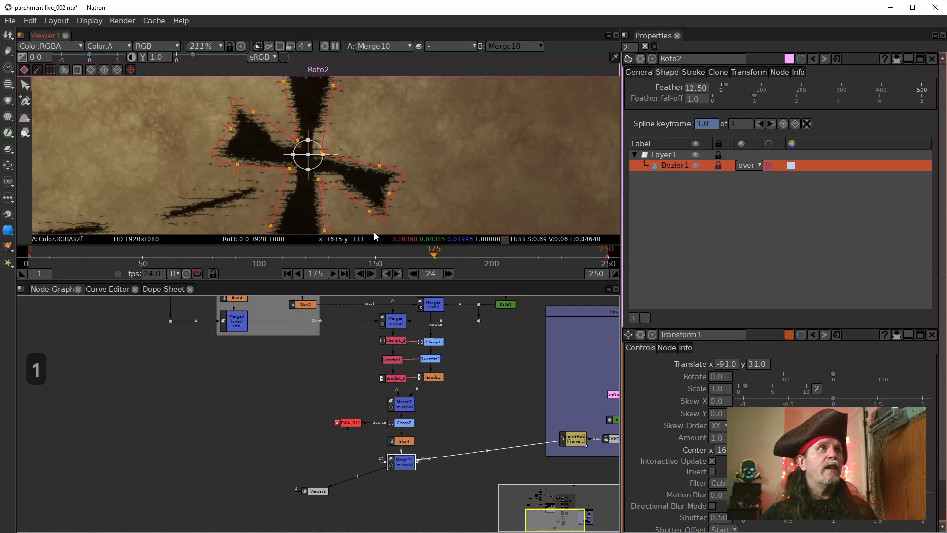
Step: Reset the Feather of Roto2's Bezier1 shape to its default and move Roto2 up, away from Erode2_2
left_click_drag(220, 340, 259, 528)
mouse_move(210, 367)
left_mouse_down()
mouse_move(253, 406)
mouse_move(228, 371)
left_mouse_up()
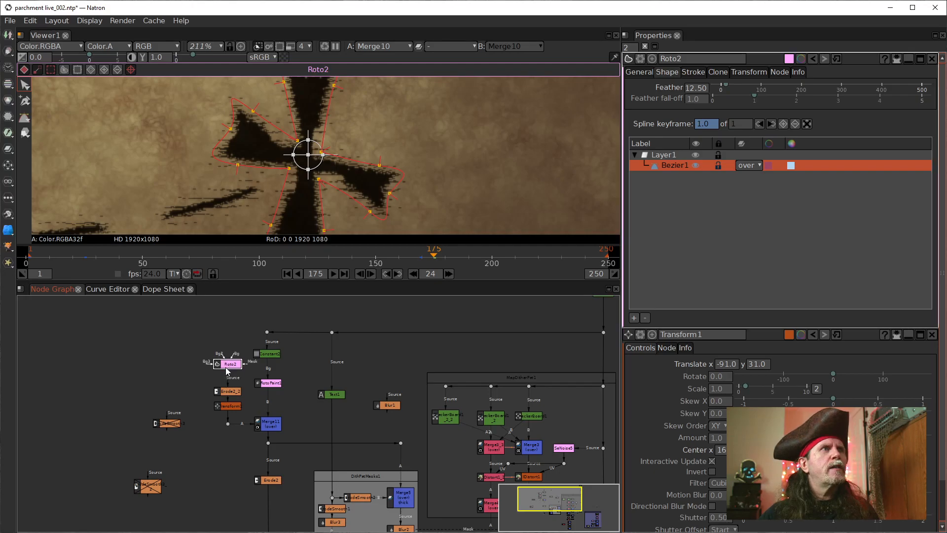
right_click(694, 93)
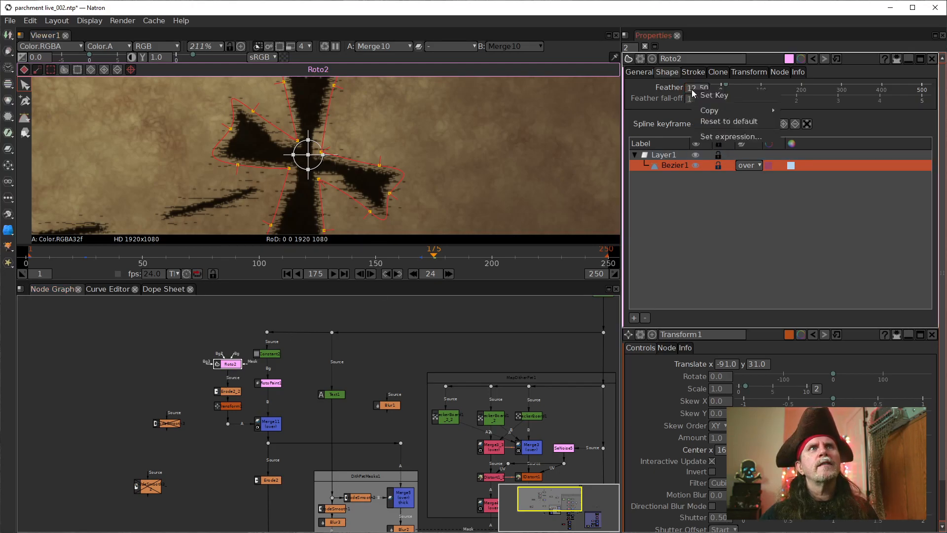
left_click(706, 120)
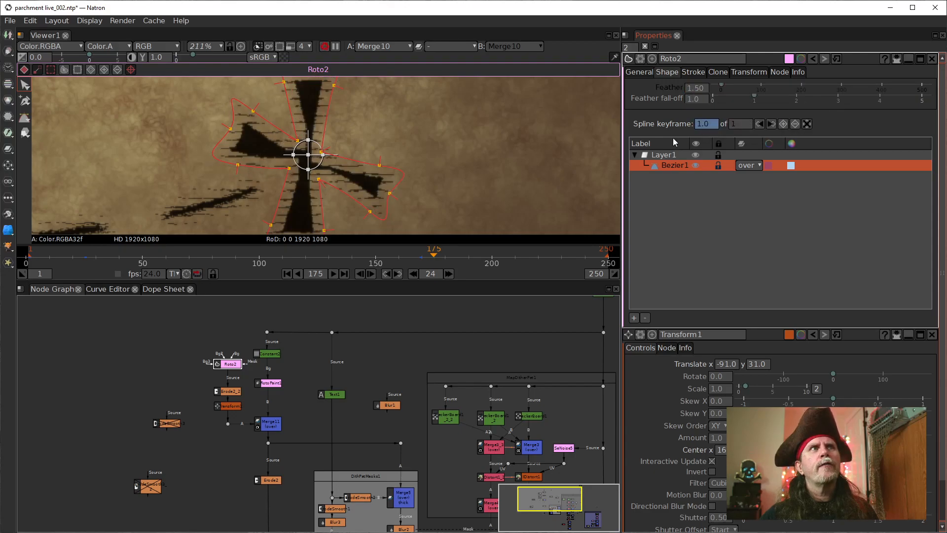
left_click_drag(229, 365, 229, 352)
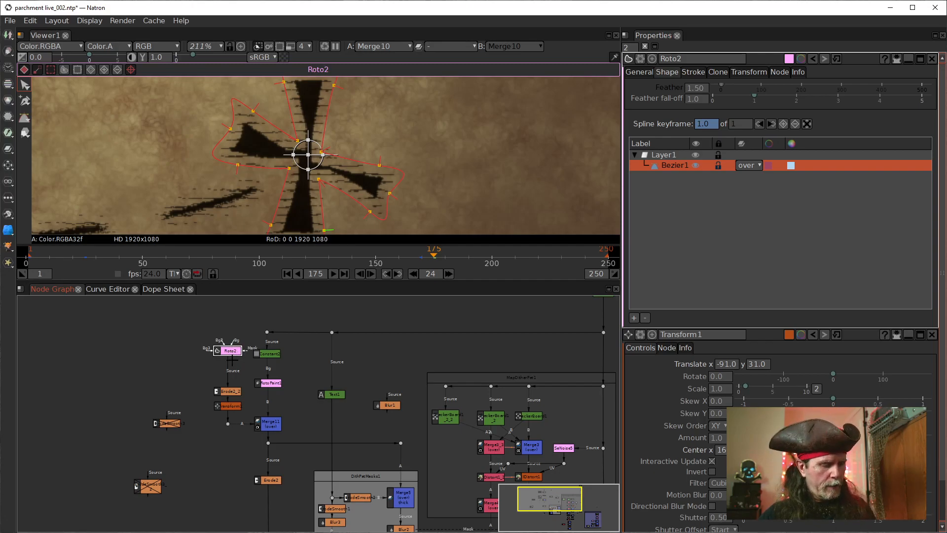
Step: Compare the cross before and after erosion by alternating the viewer between the Roto2 and Erode2_2 outputs
left_click(232, 393)
key("1")
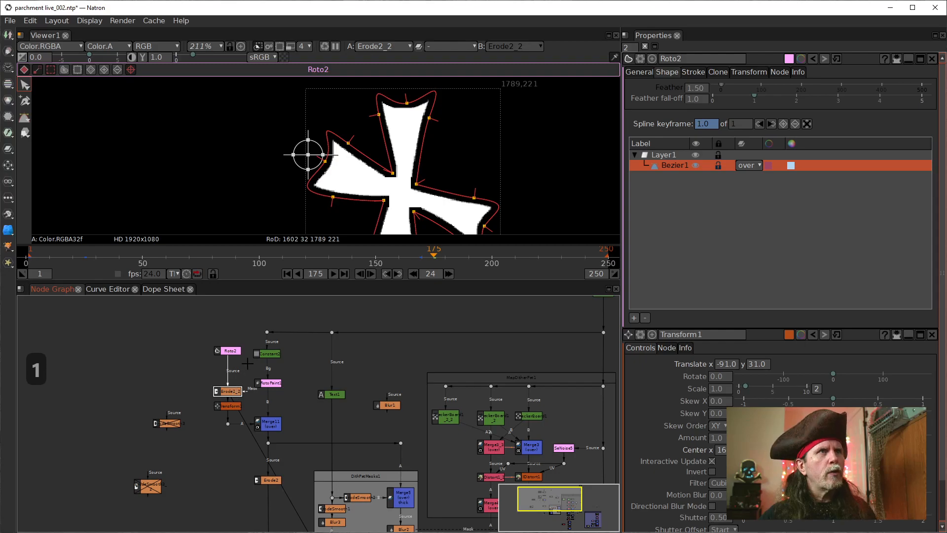
left_click(234, 351)
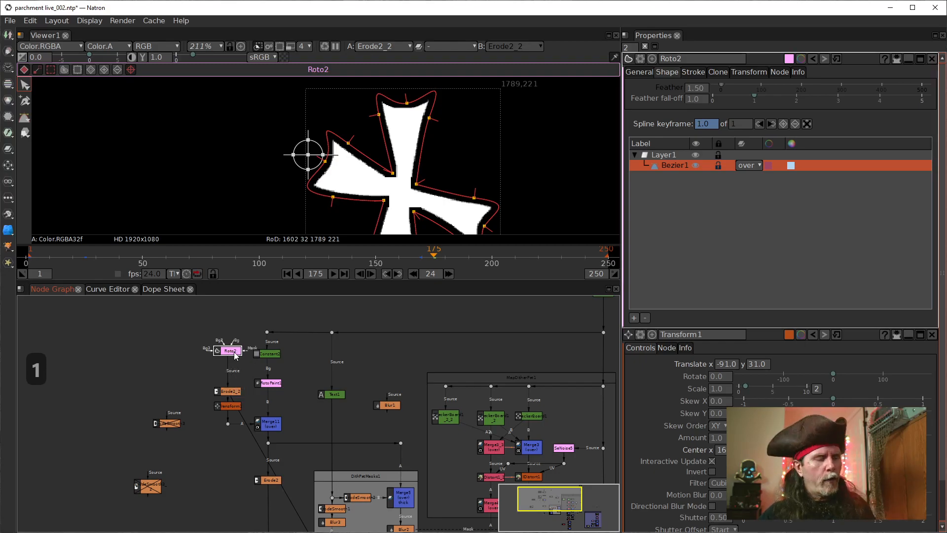
key("1")
left_click(232, 391)
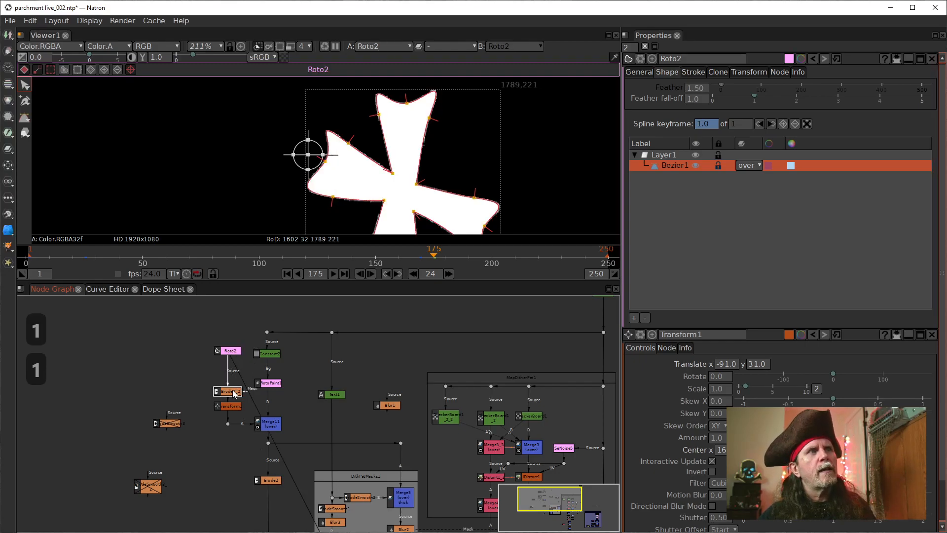
key("1")
Step: Insert a Blur node directly after Roto2, ahead of Erode2_2
left_click(228, 351)
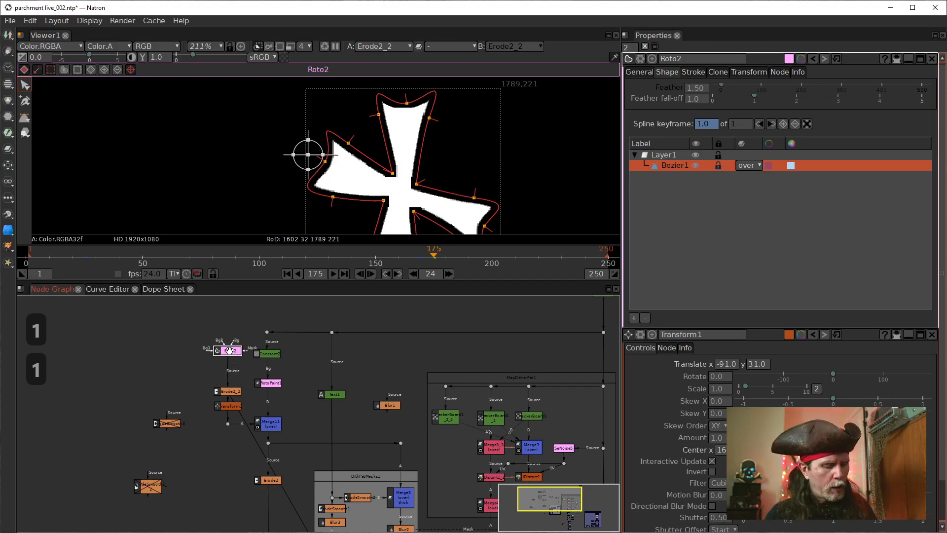
key("Tab")
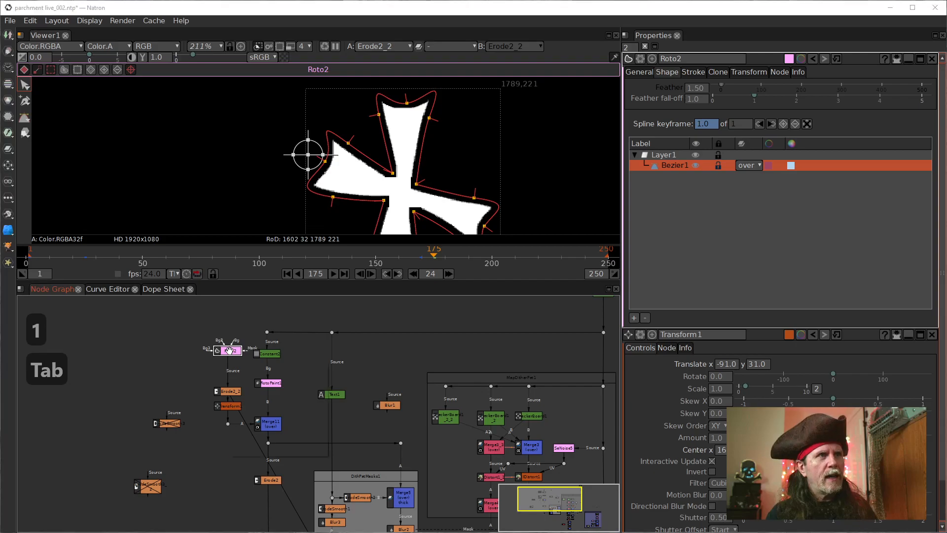
type("blur")
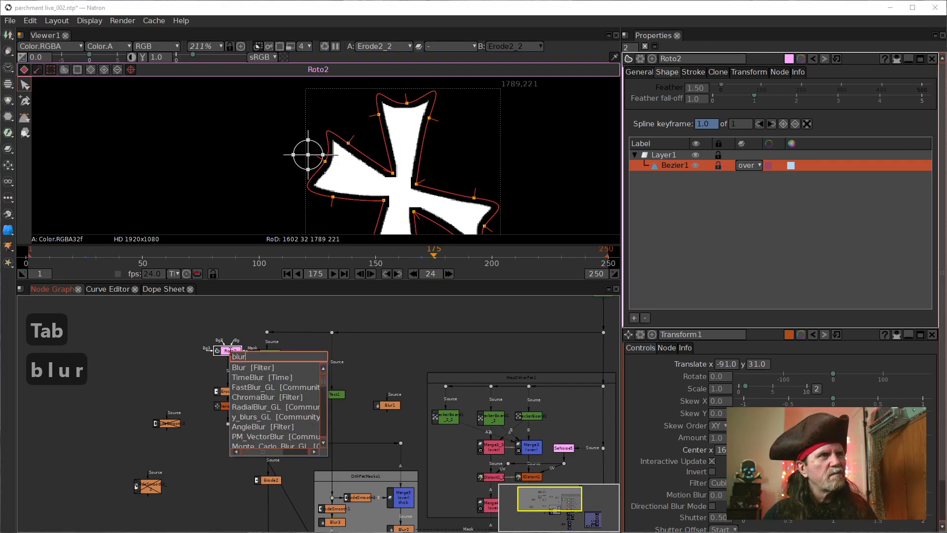
key("Down")
key("Return")
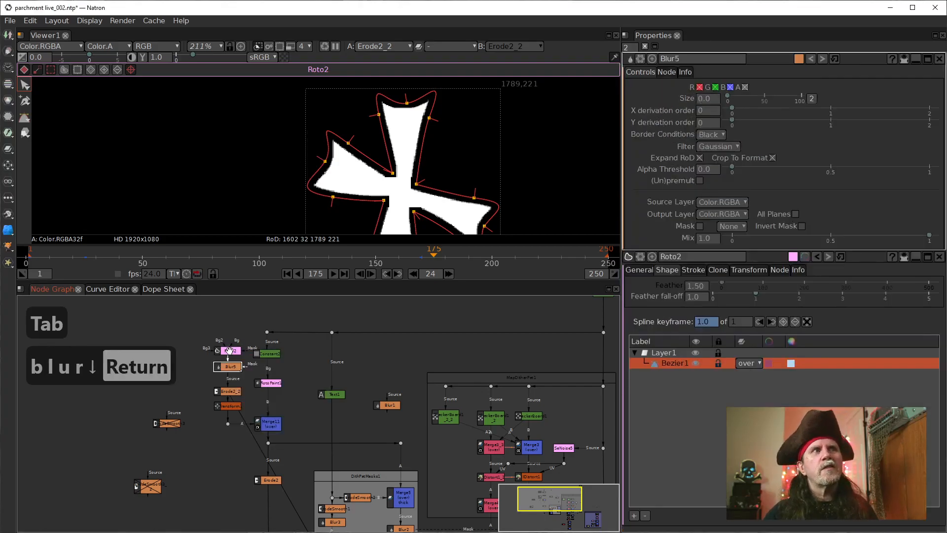
Step: Set the new Blur5 node's size to 8.0
left_click(703, 99)
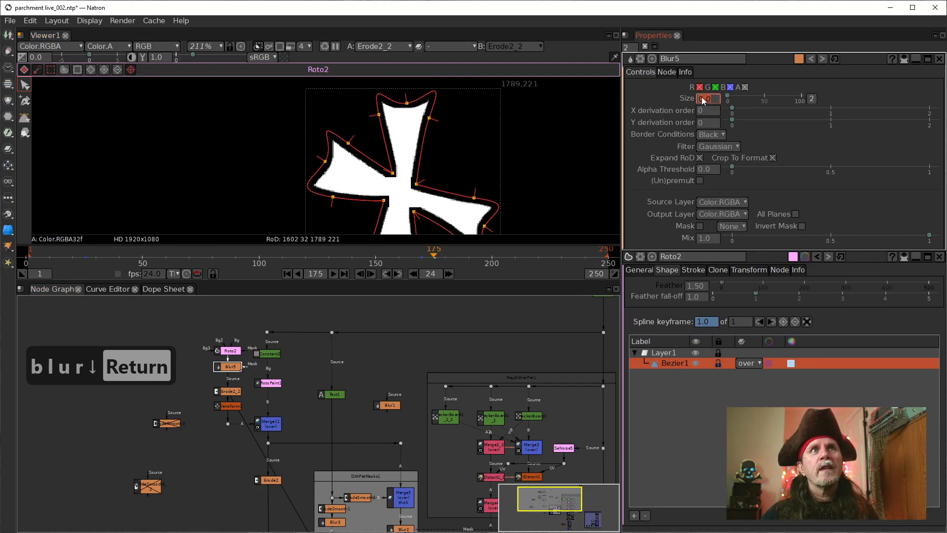
scroll(699, 102, "up", 1)
scroll(700, 104, "up", 4)
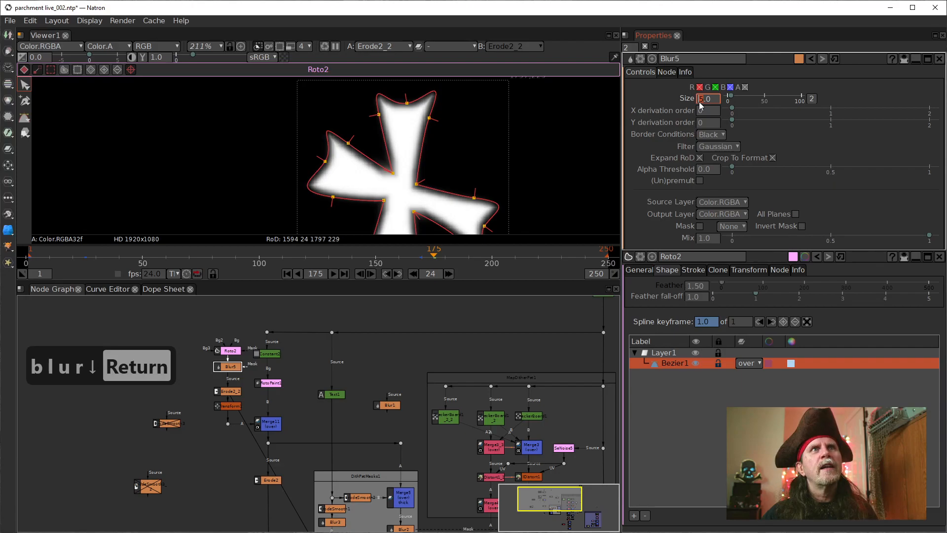
scroll(700, 105, "up", 1)
scroll(701, 104, "up", 1)
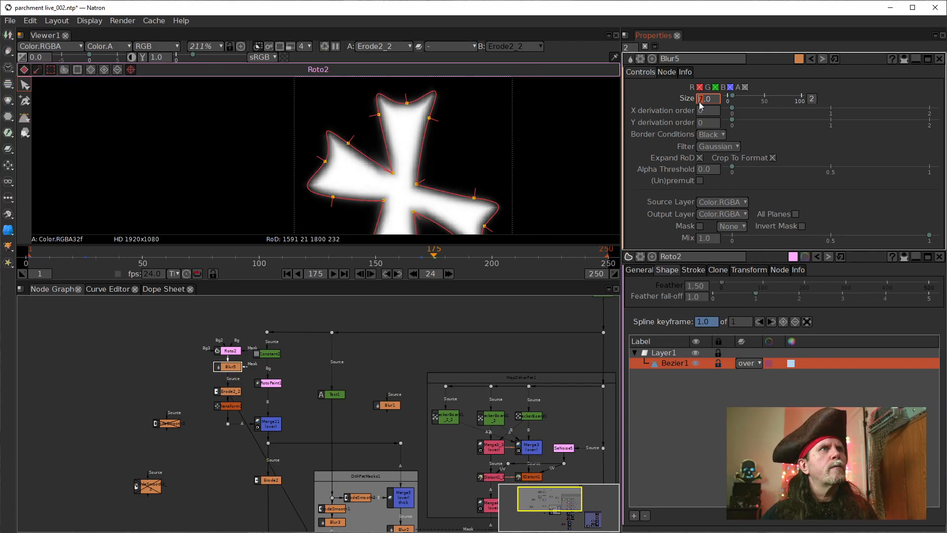
scroll(701, 104, "up", 1)
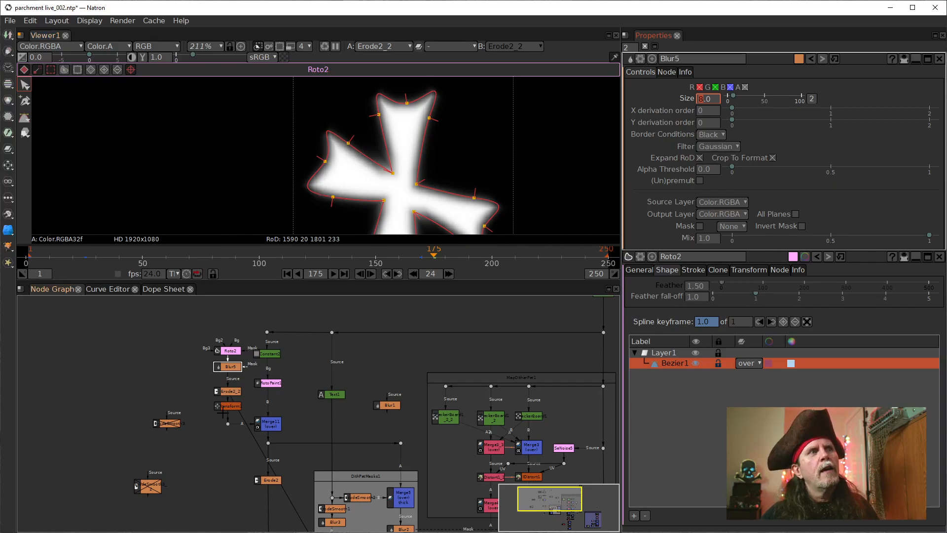
Step: Compare the unblurred Roto2 cross with the Blur5 output in the viewer
left_click(236, 352)
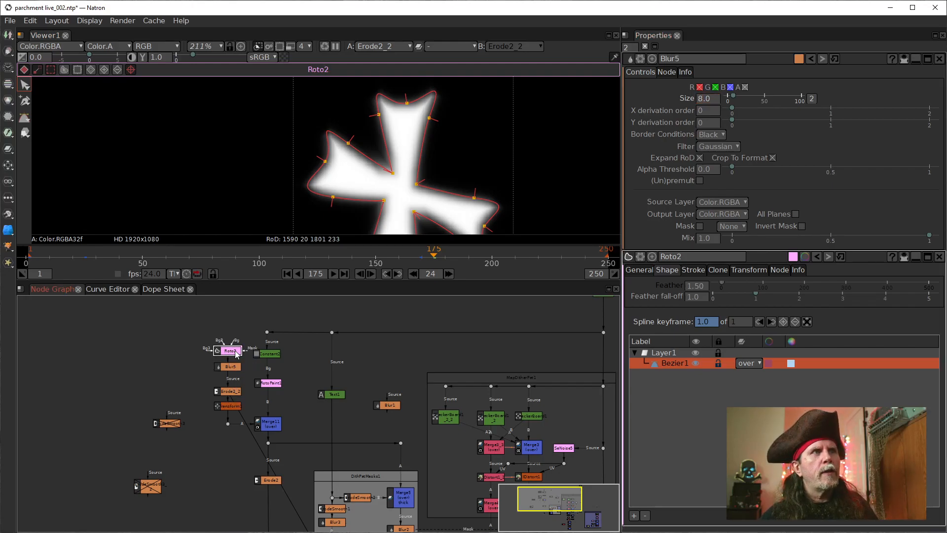
left_click(234, 392)
left_click_drag(304, 447, 347, 479)
scroll(347, 479, "up", 1)
scroll(255, 426, "up", 3)
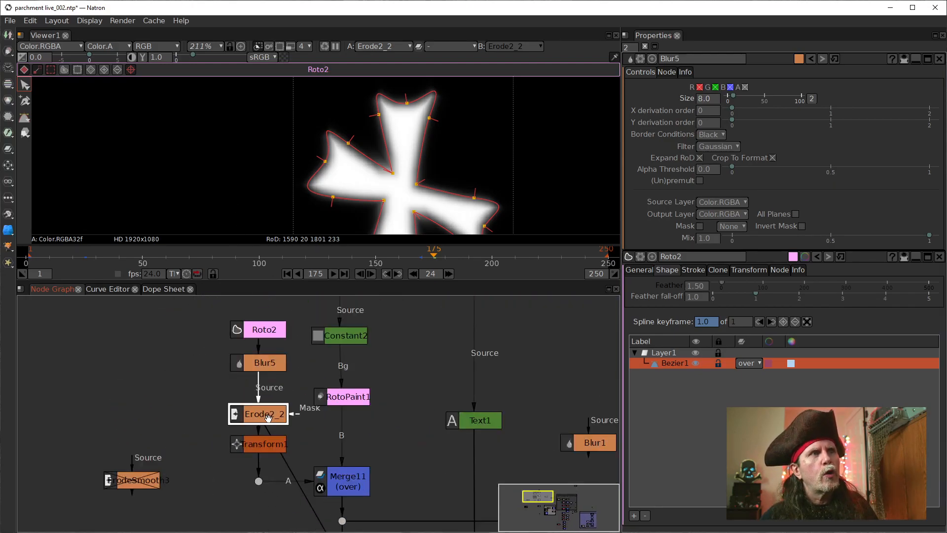
left_click(269, 353)
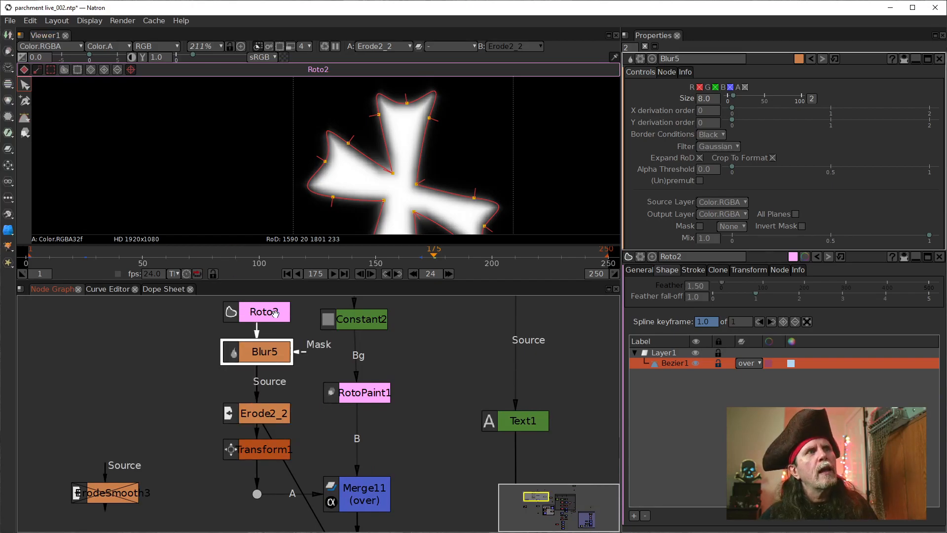
left_click(274, 315)
key("1")
left_click(272, 355)
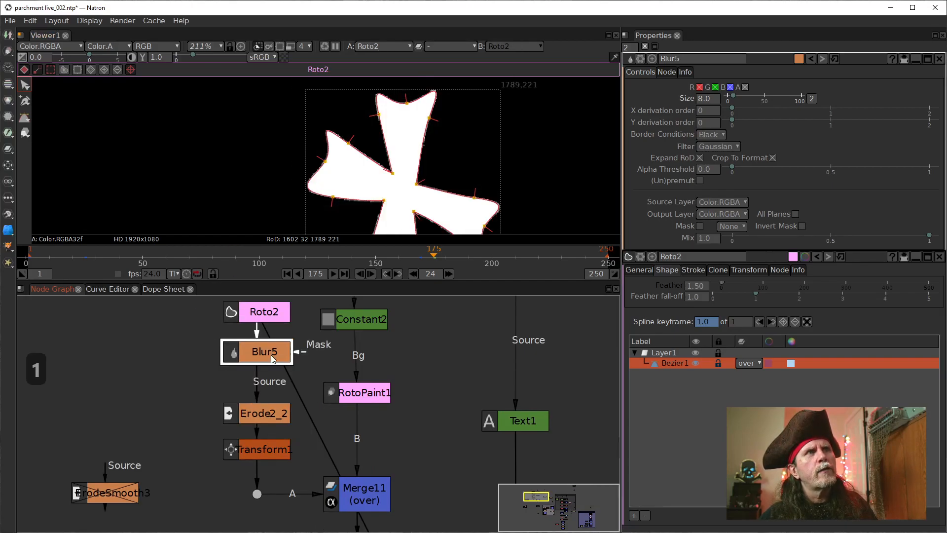
left_click(277, 310)
left_click(273, 352)
key("1")
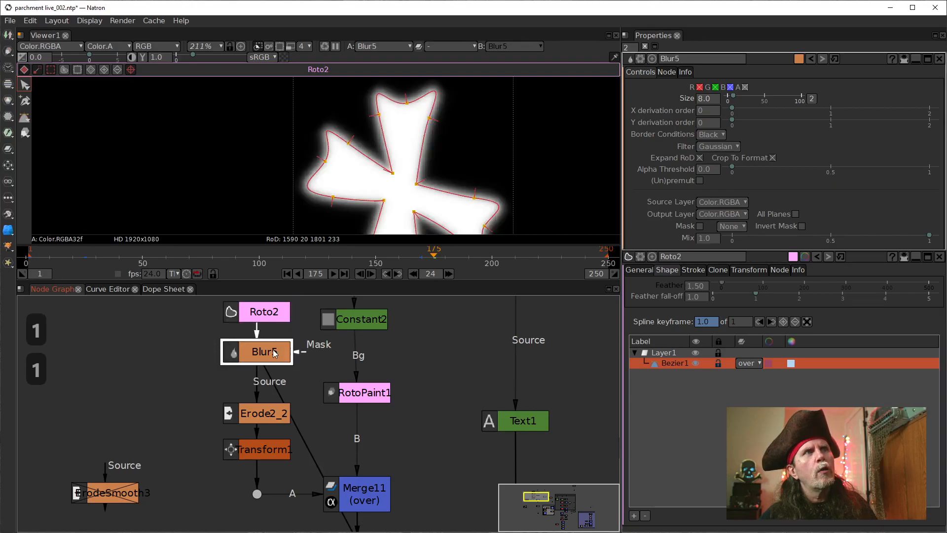
Step: View the Erode2_2 output in the viewer to examine the blurred and eroded cross against the Roto2 outline
left_click(271, 418)
key("1")
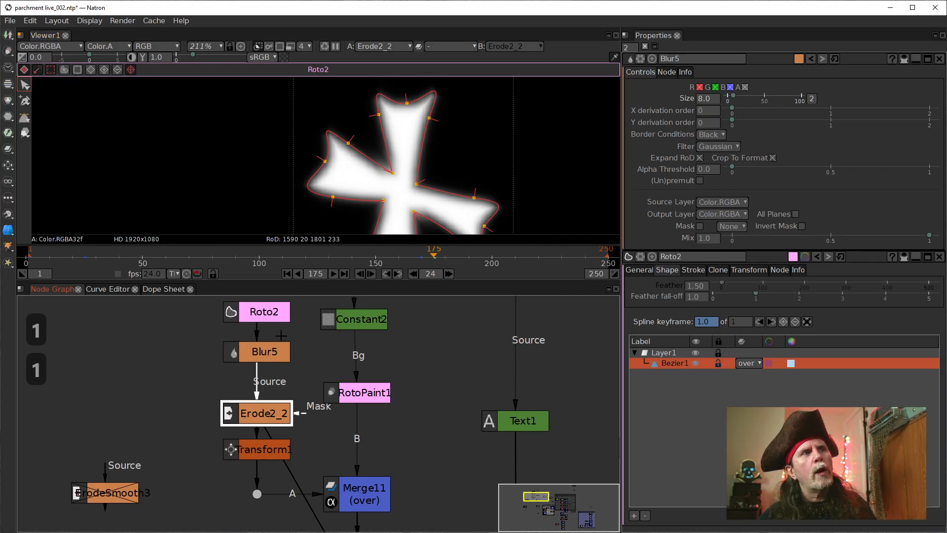
left_click(274, 351)
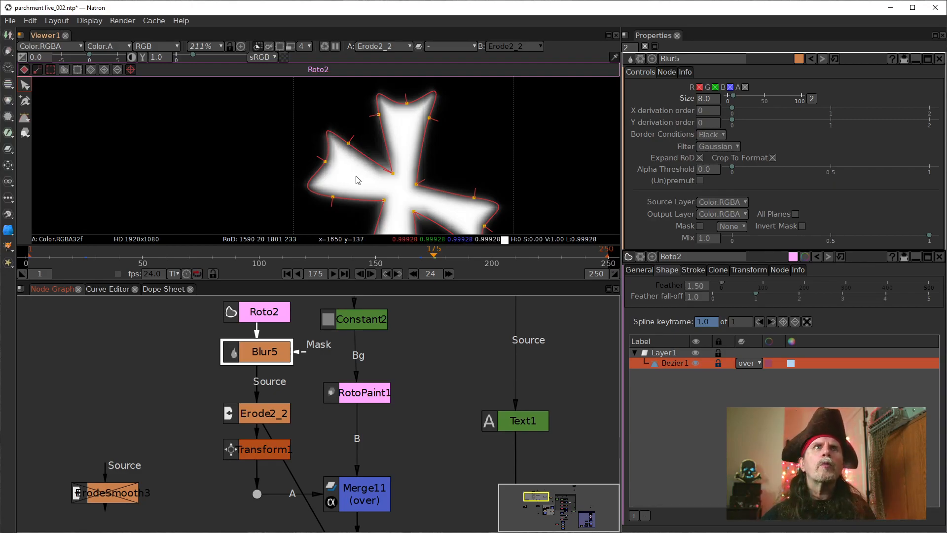
left_click(706, 99)
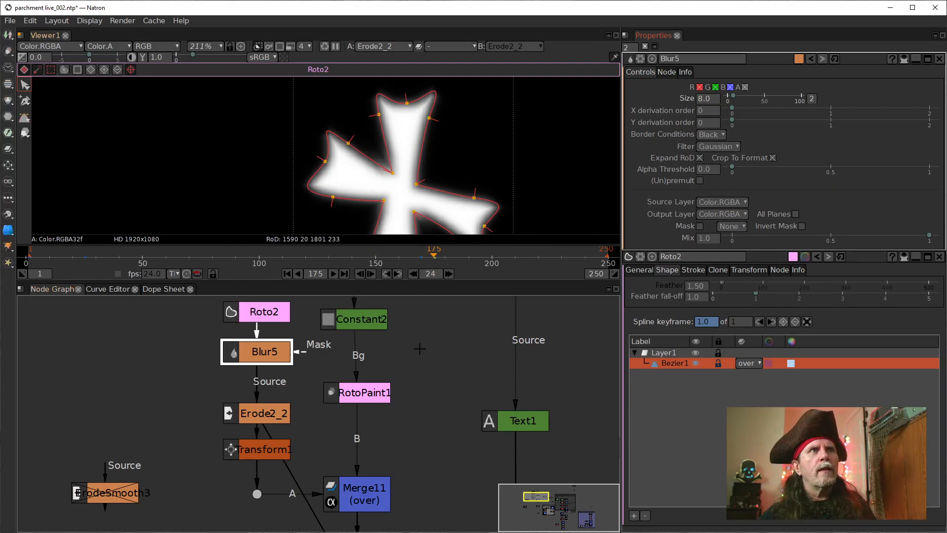
Step: Hide the viewer overlays and reframe the view around the whole eroded cross
right_click(500, 155)
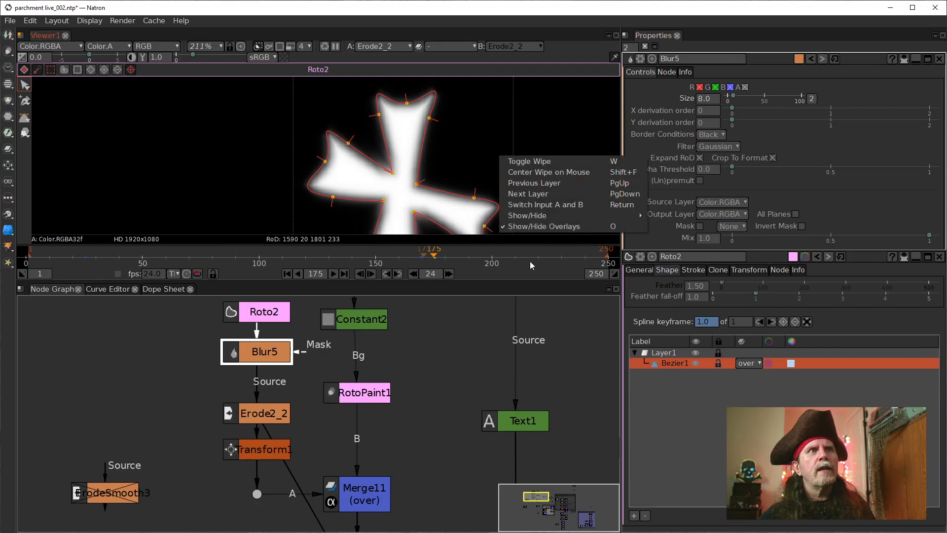
left_click(529, 230)
scroll(387, 201, "down", 2)
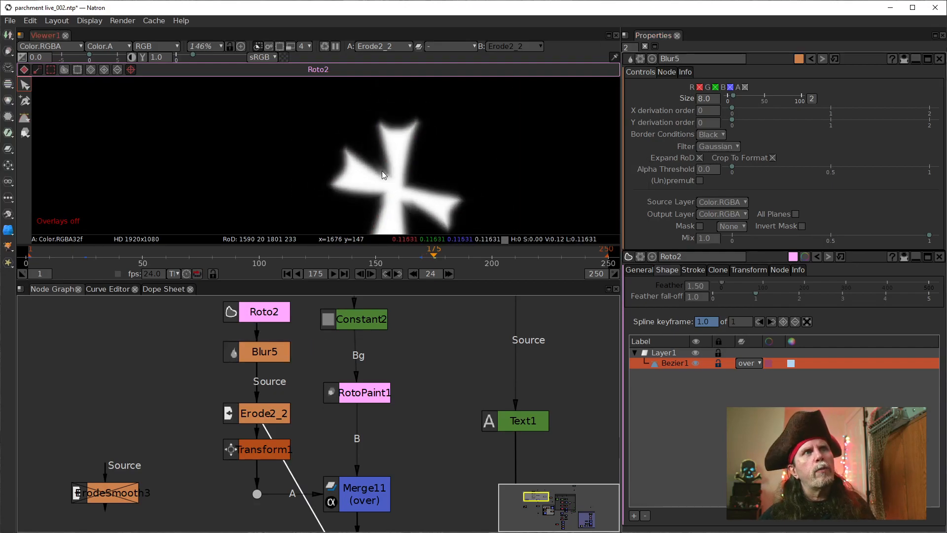
left_click_drag(440, 199, 380, 155)
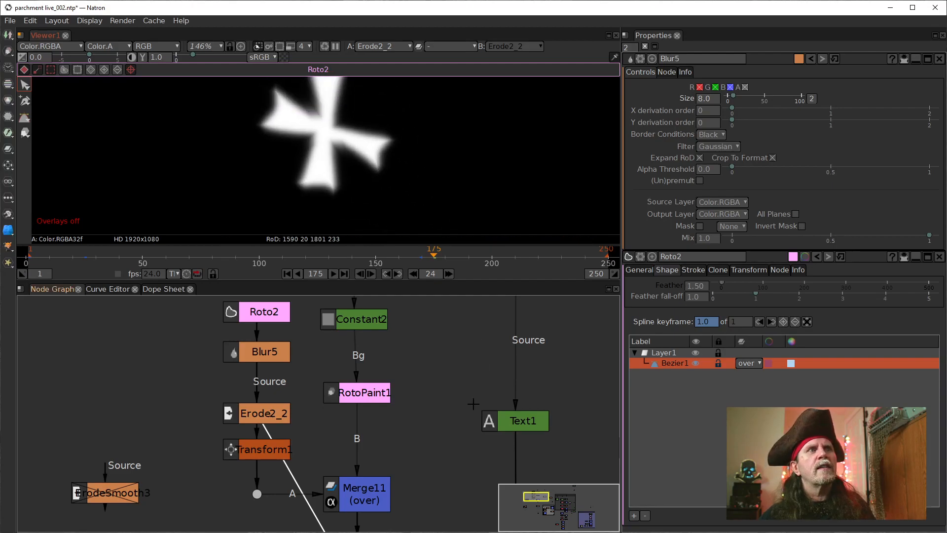
Step: Display the Merge10 composite in the viewer and inspect the cross's edges beside the dashes on the map
scroll(399, 418, "down", 4)
left_click_drag(482, 488, 361, 311)
scroll(361, 312, "up", 1)
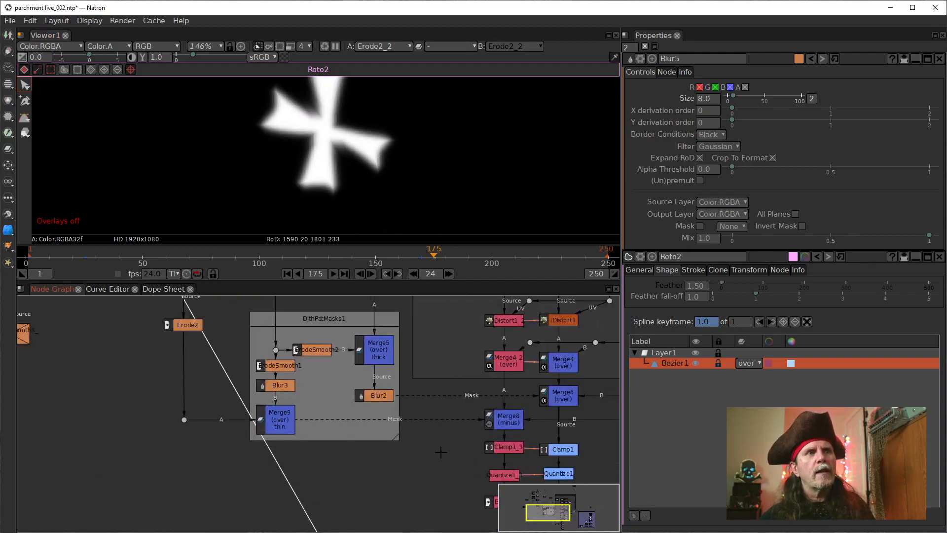
scroll(441, 452, "down", 1)
left_click_drag(442, 452, 332, 348)
left_click(427, 513)
key("1")
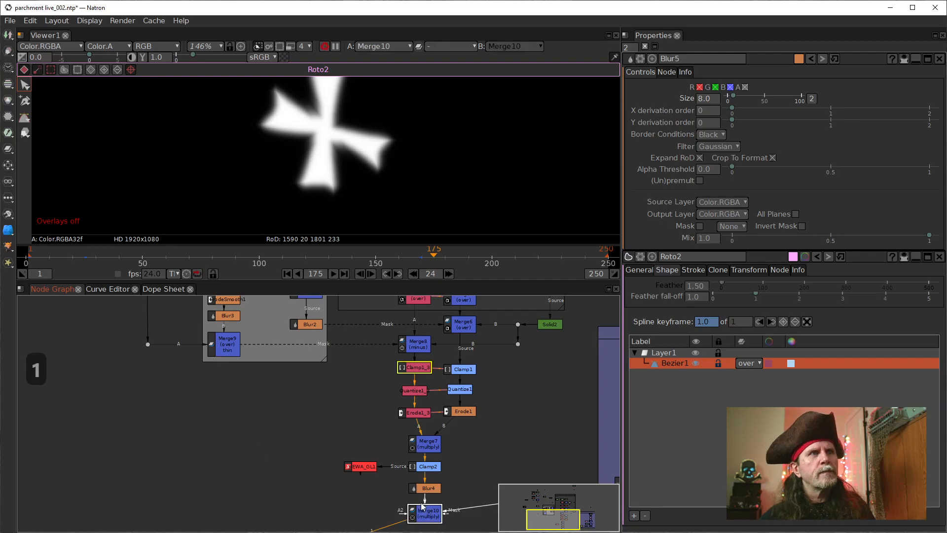
left_click_drag(339, 150, 368, 191)
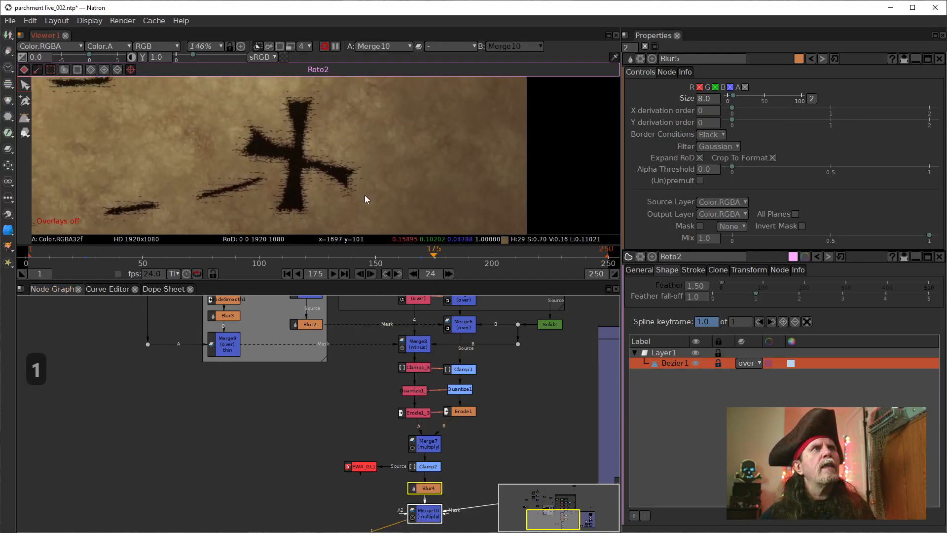
scroll(298, 184, "down", 2)
scroll(330, 187, "up", 4)
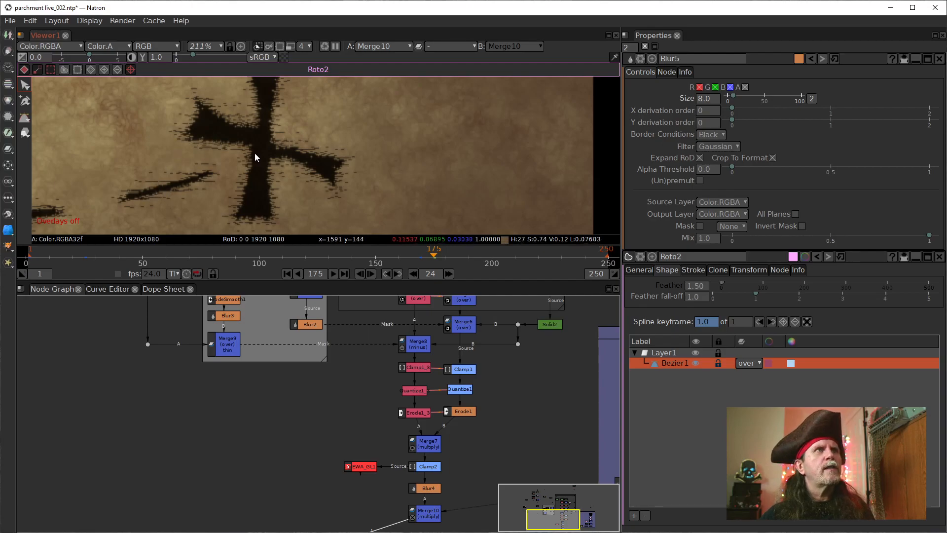
scroll(233, 164, "down", 2)
left_click_drag(234, 164, 330, 200)
scroll(327, 192, "down", 2)
left_click_drag(384, 161, 366, 170)
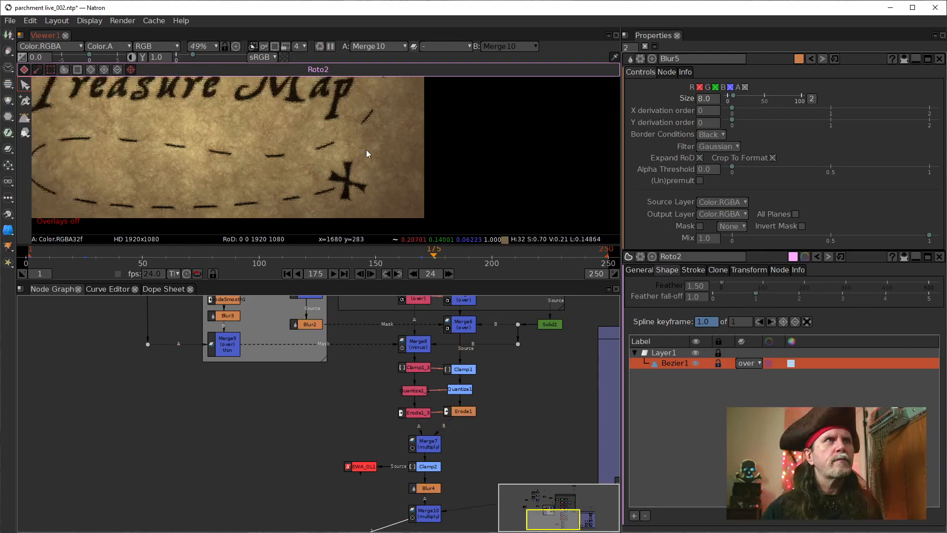
Step: Move the Erode2_2 node slightly closer beneath Blur5 in the node graph
left_click_drag(213, 379, 314, 491)
left_click_drag(232, 303, 327, 499)
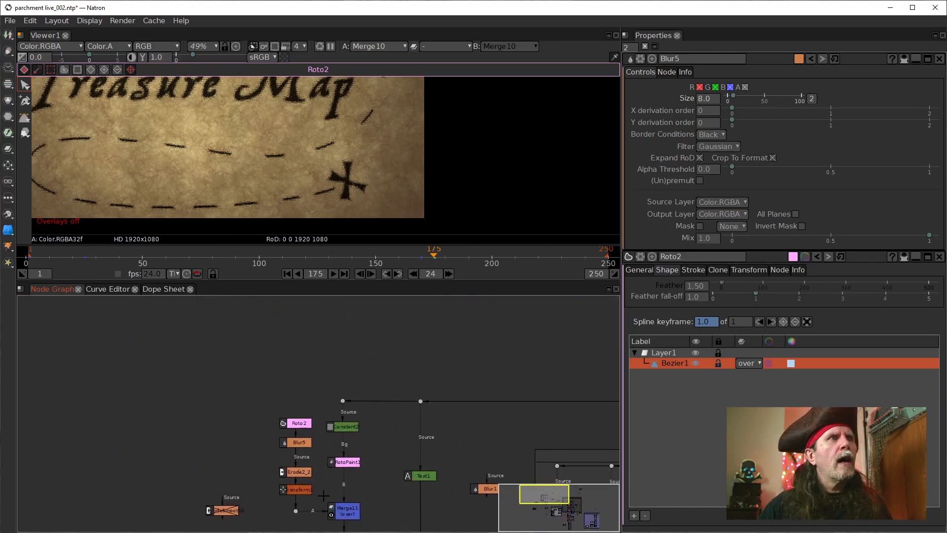
scroll(319, 486, "up", 2)
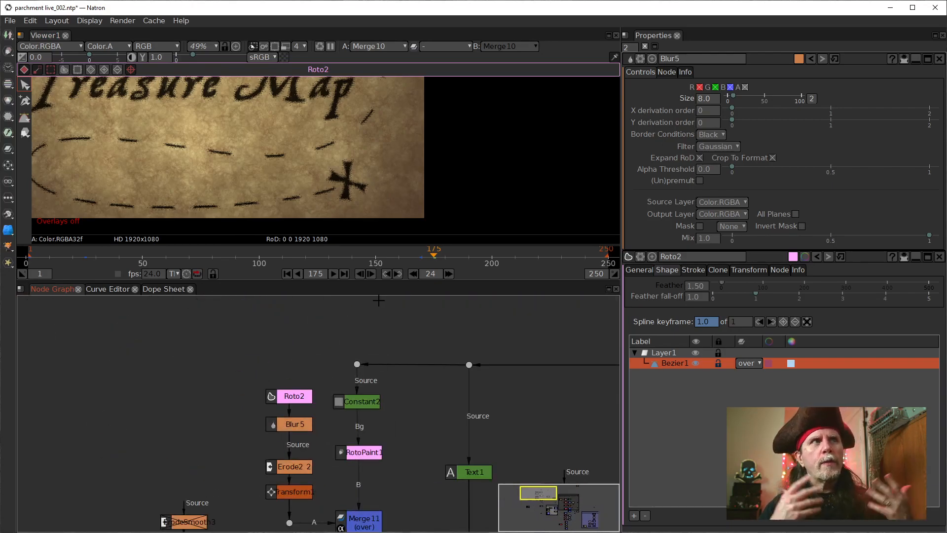
left_click(301, 470)
left_click_drag(301, 470, 301, 460)
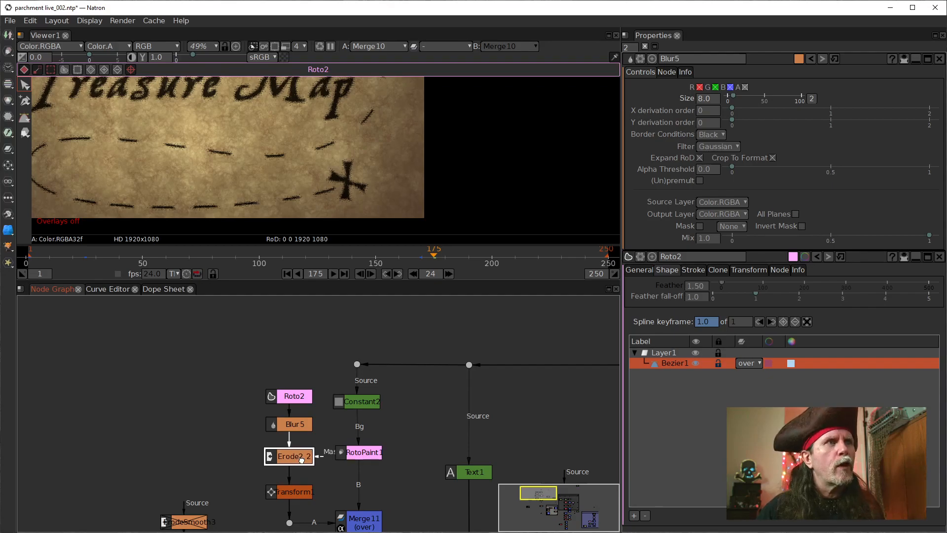
Step: Go to frame 169 and open the properties of the Transform1 node
left_click(298, 492)
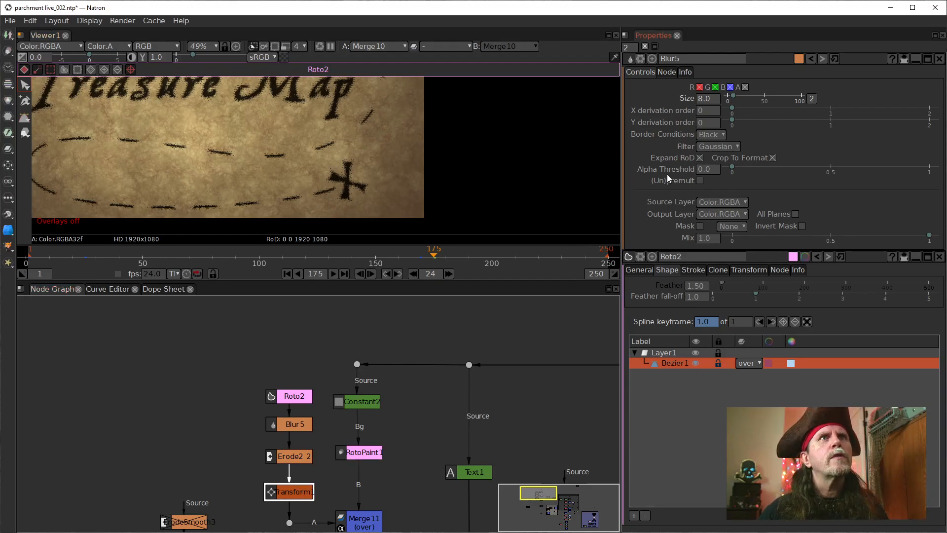
left_click(421, 257)
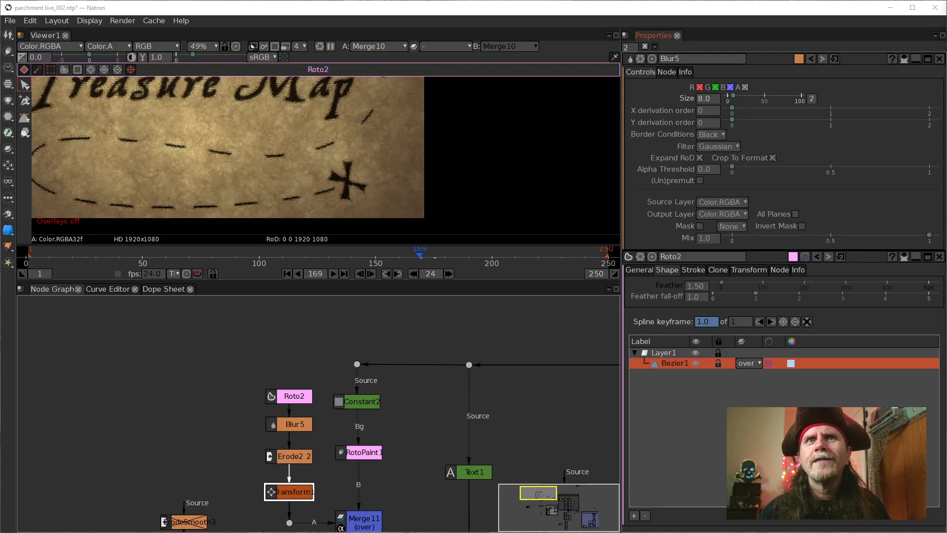
key("1")
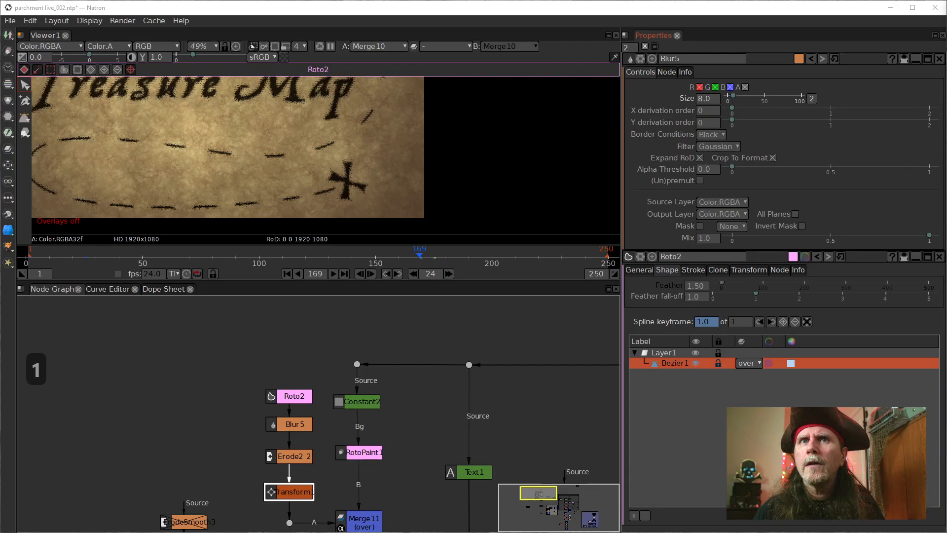
key("1")
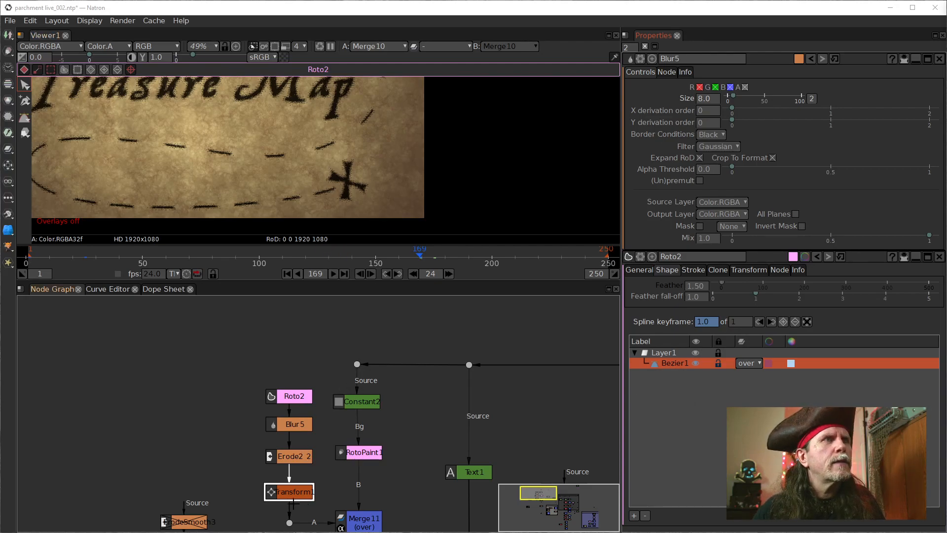
double_click(294, 494)
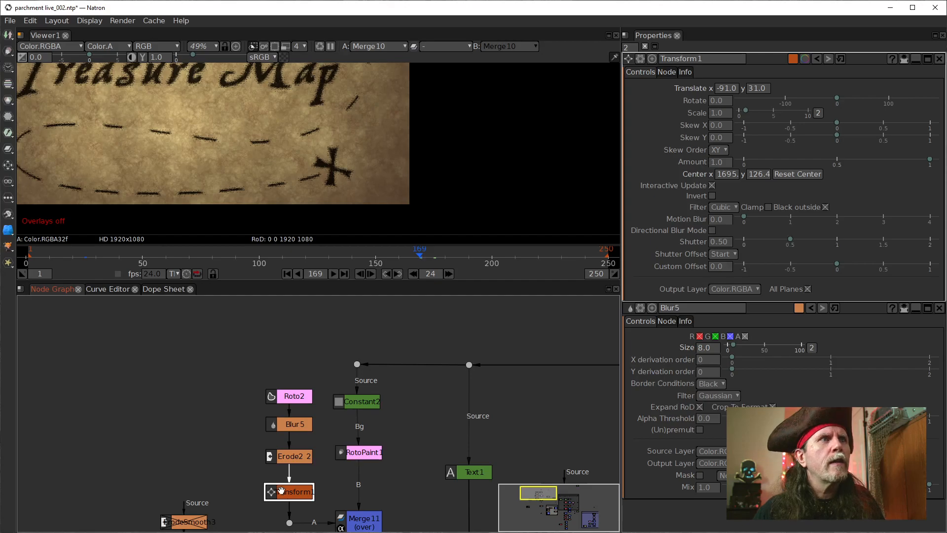
left_click(712, 115)
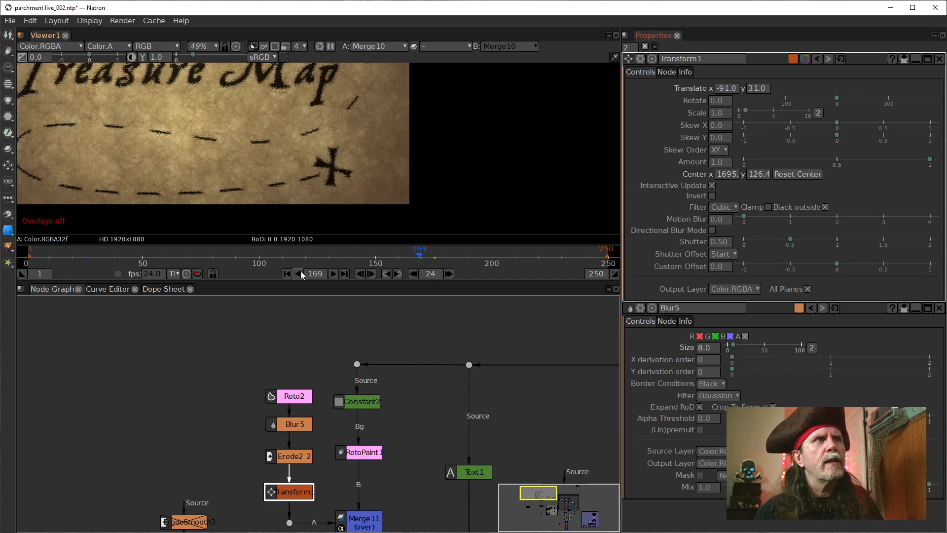
left_click(727, 88)
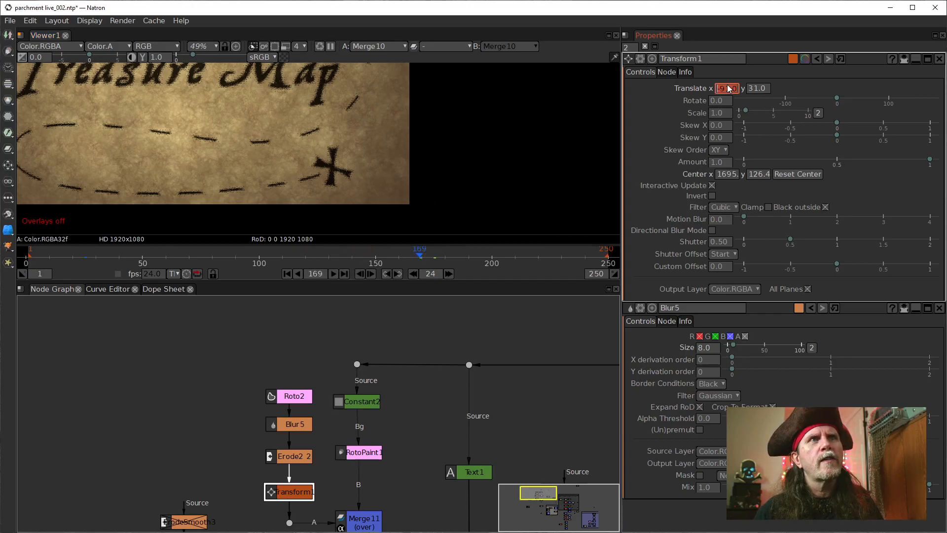
right_click(710, 113)
mouse_move(723, 136)
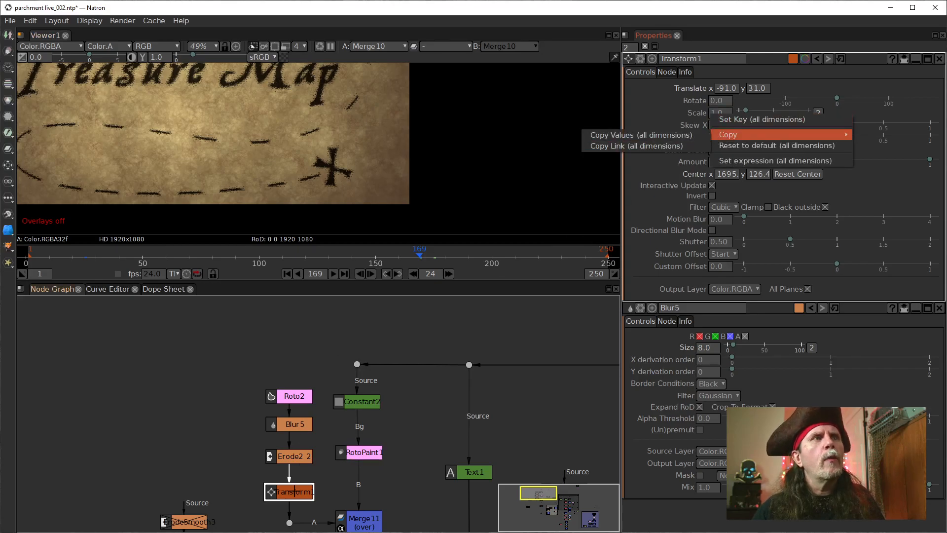
left_click_drag(345, 491, 359, 480)
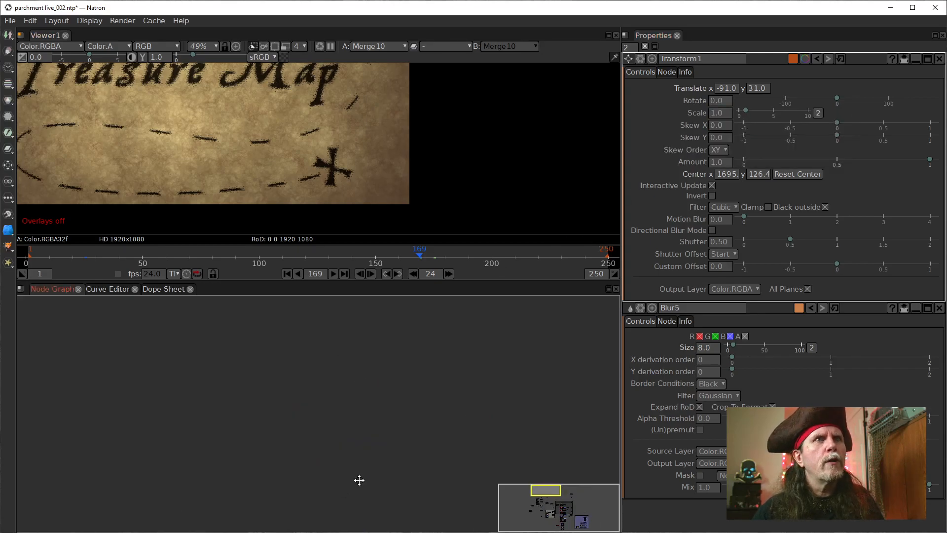
scroll(353, 479, "down", 5)
scroll(341, 412, "up", 3)
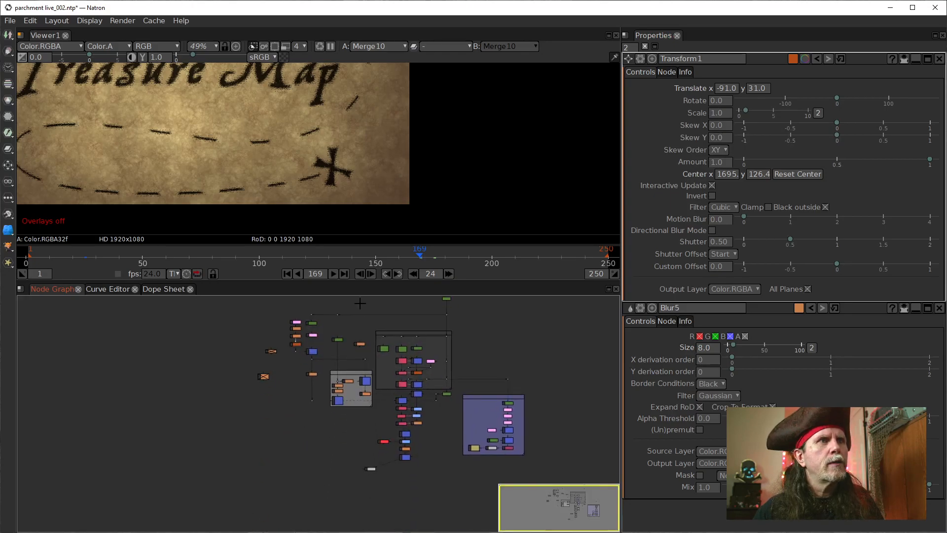
scroll(341, 411, "up", 3)
left_click_drag(352, 384, 361, 531)
left_click_drag(229, 353, 302, 448)
scroll(301, 448, "up", 2)
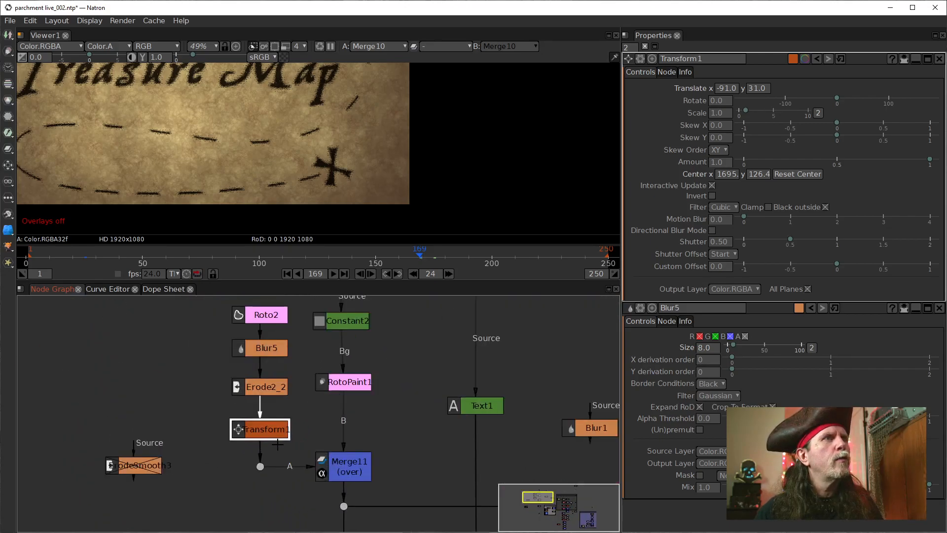
scroll(338, 417, "up", 2)
left_click_drag(338, 417, 346, 416)
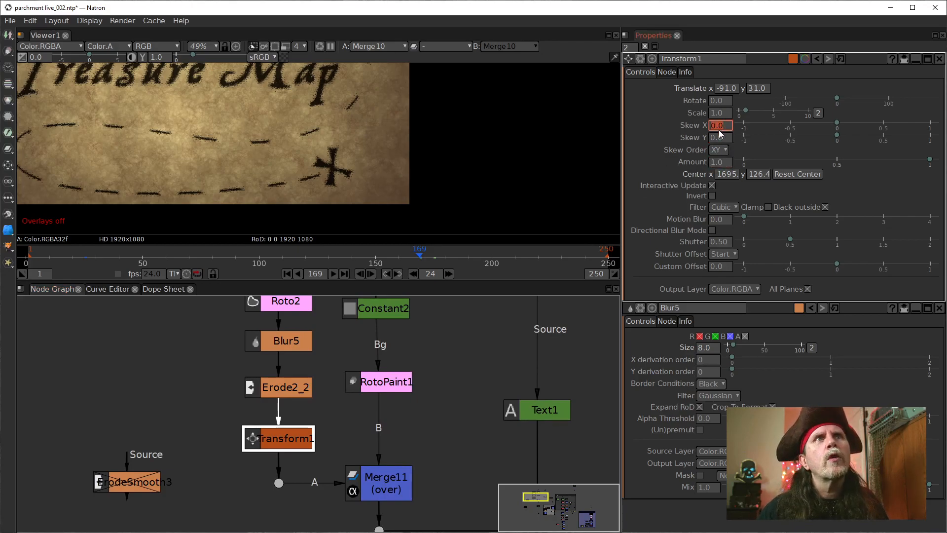
Step: Set a keyframe on all dimensions of Transform1's Scale at frame 169 with a value of 0.0
right_click(717, 114)
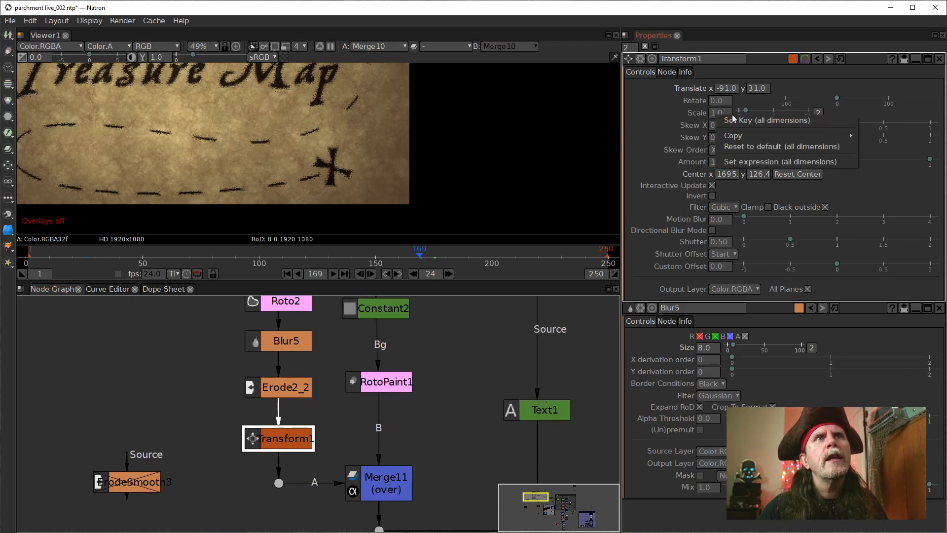
left_click(735, 121)
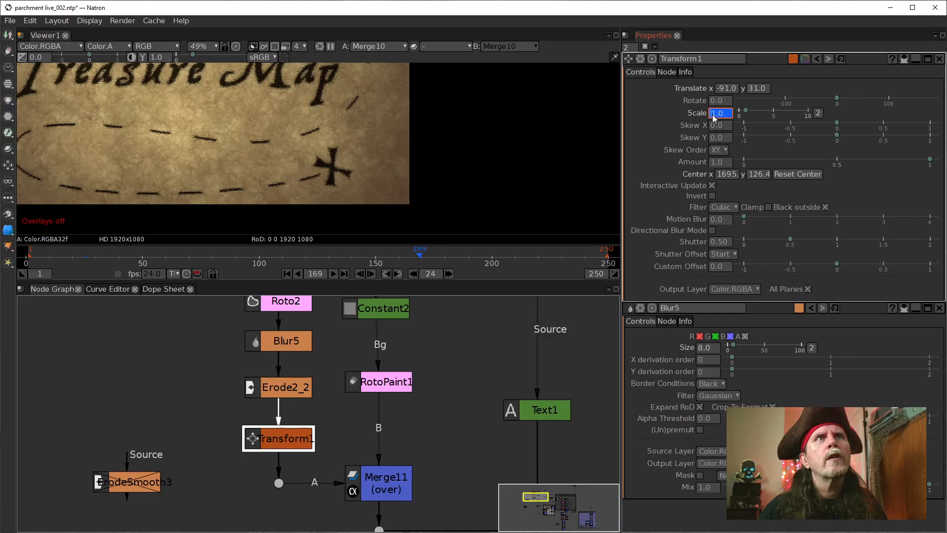
scroll(714, 117, "down", 1)
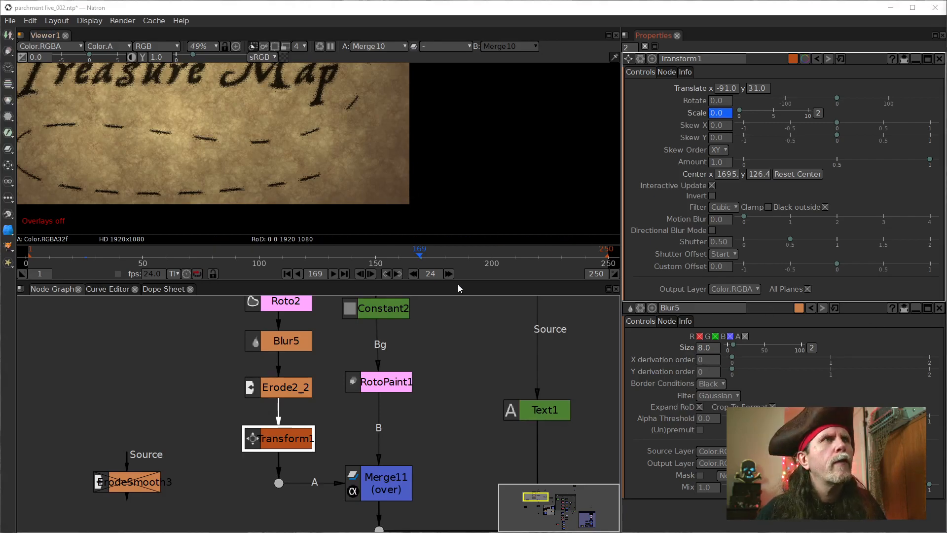
Step: Set the timeline's frame increment to 5 and jump ahead to frame 174
left_click(439, 275)
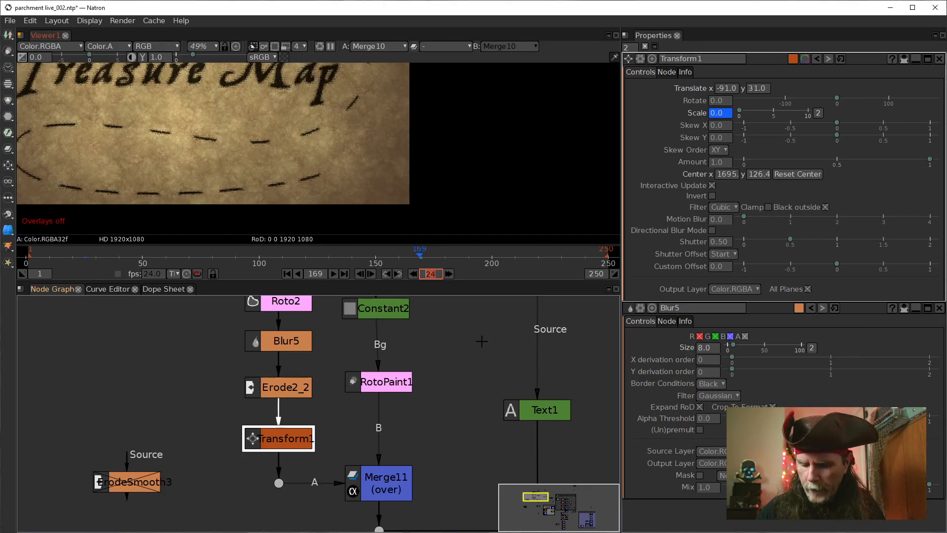
type("5")
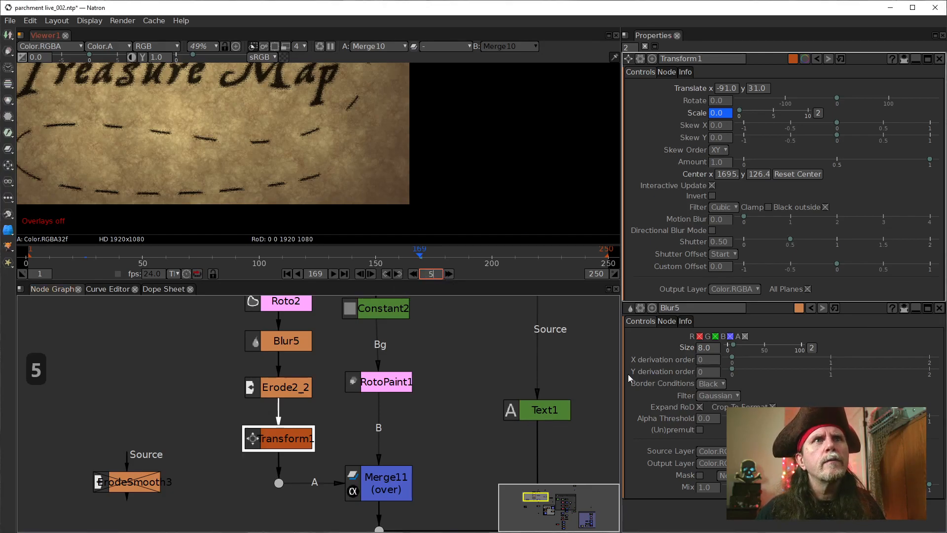
left_click(448, 275)
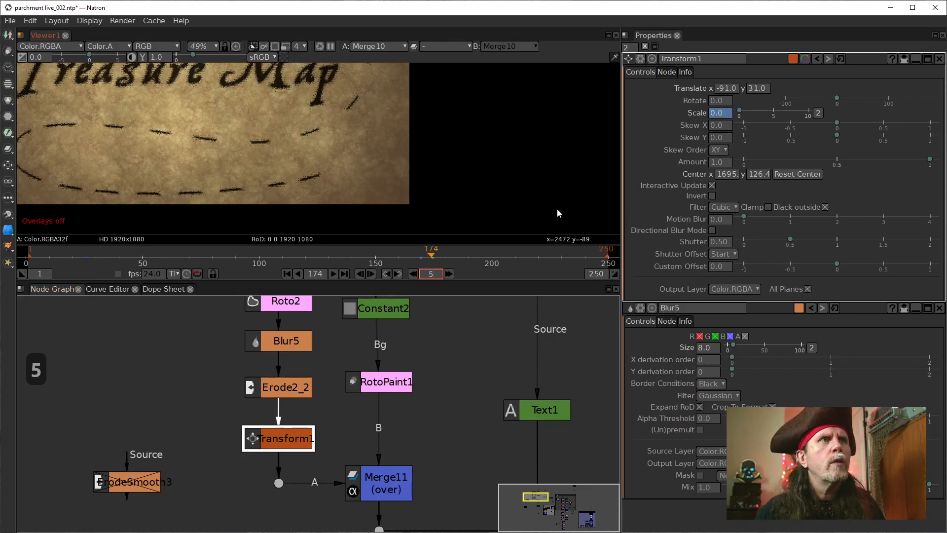
Step: Set Transform1's Scale to 1.5 at frame 174
left_click(711, 114)
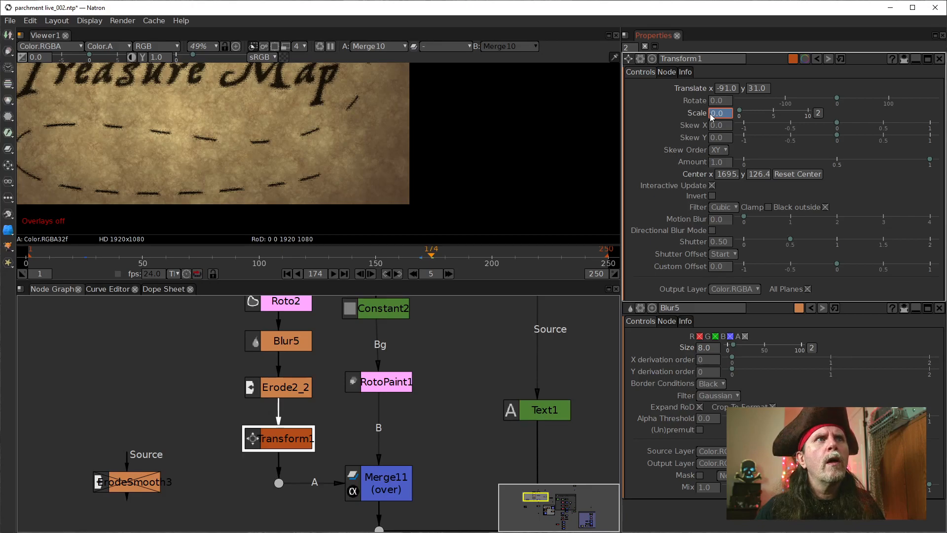
type("1")
key("Return")
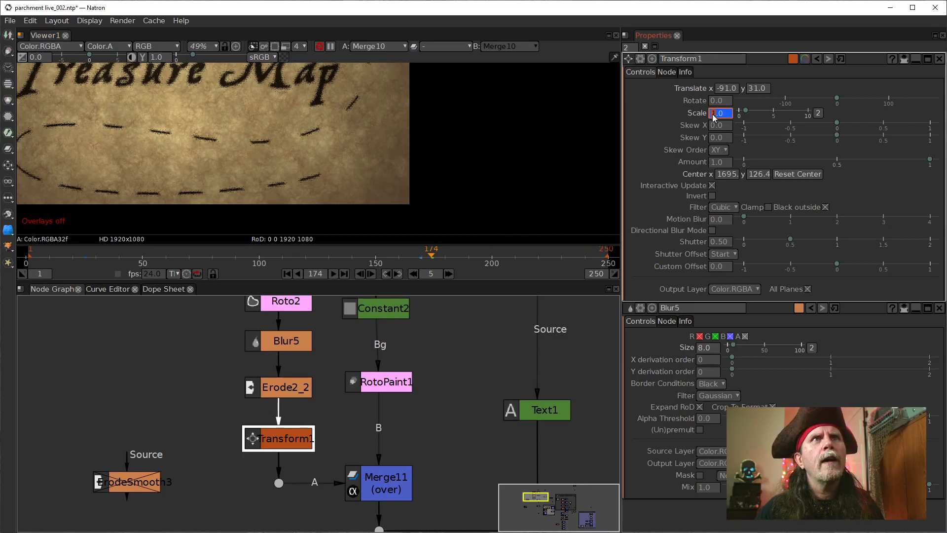
scroll(718, 117, "up", 4)
scroll(718, 116, "up", 1)
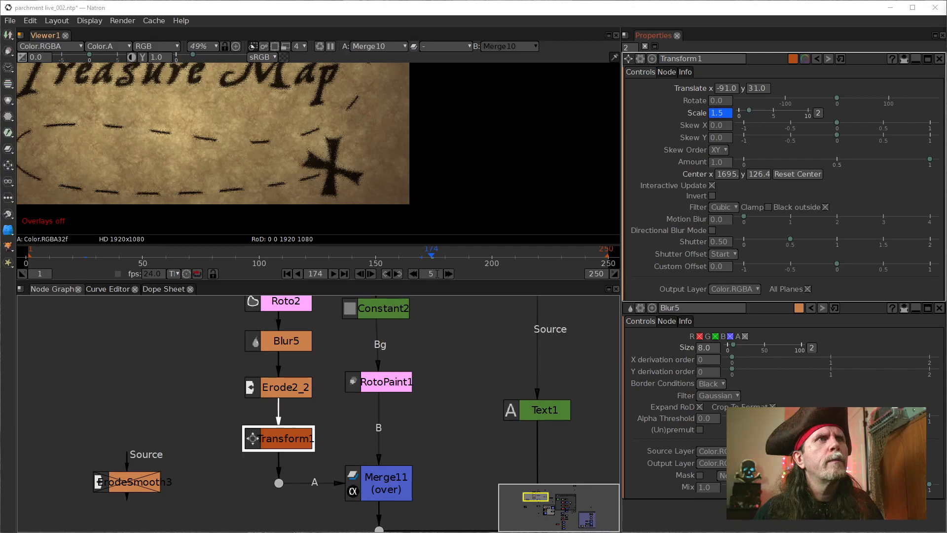
Step: Set the timeline's frame increment to 24 and jump ahead to frame 193
left_click(388, 274)
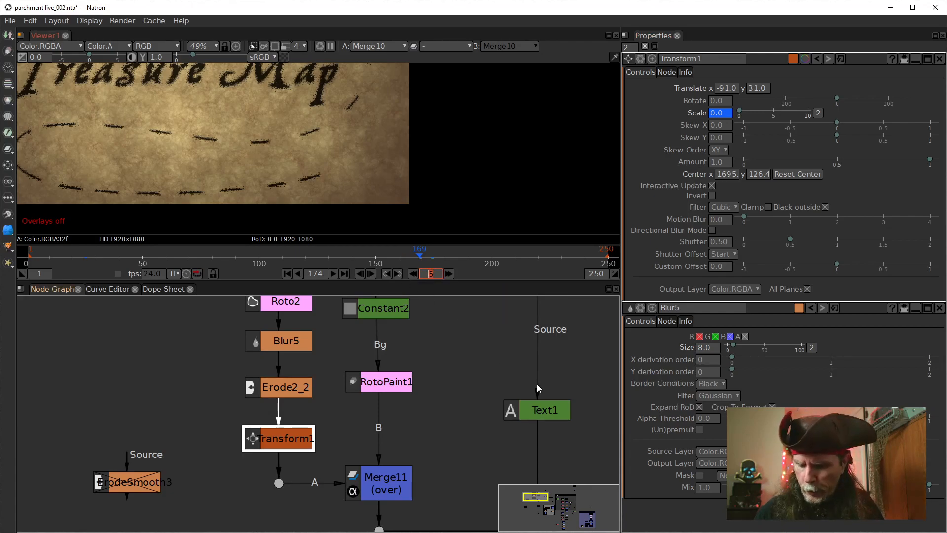
type("24")
left_click(448, 275)
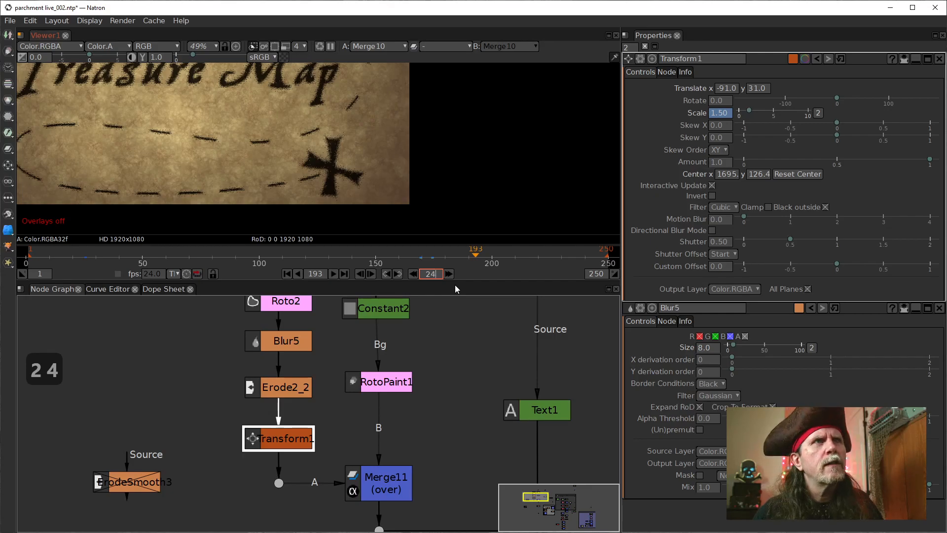
left_click(388, 274)
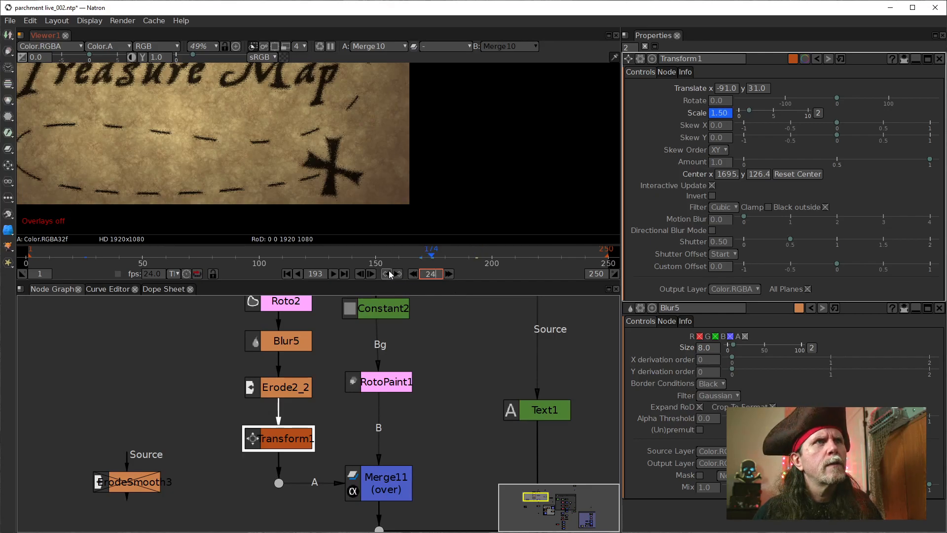
left_click(449, 275)
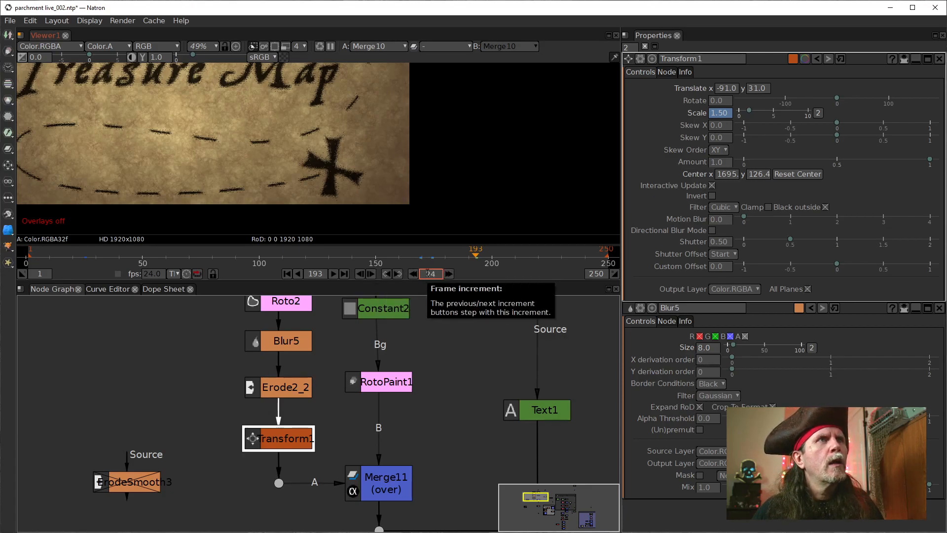
Step: Step back to frame 192 and keyframe Transform1's Scale at 1.00 on all dimensions
left_click(361, 274)
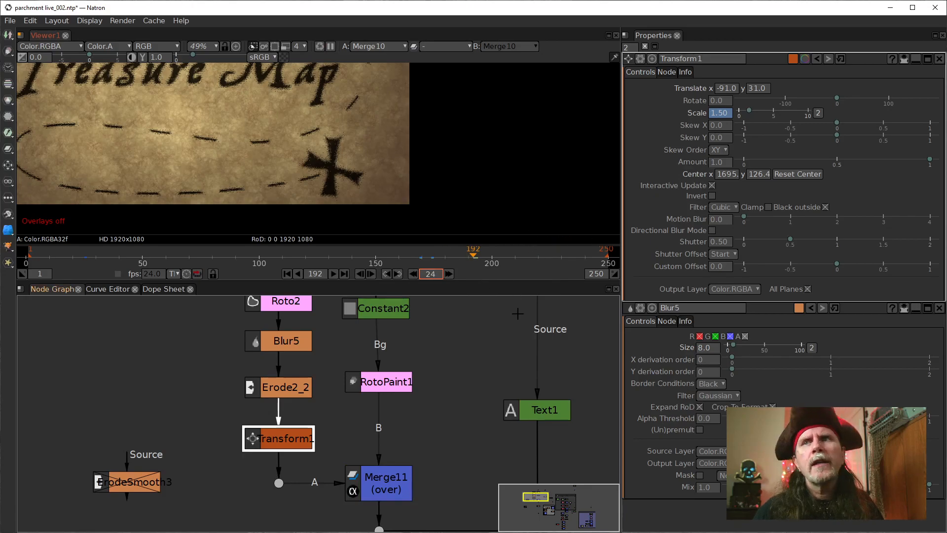
right_click(713, 114)
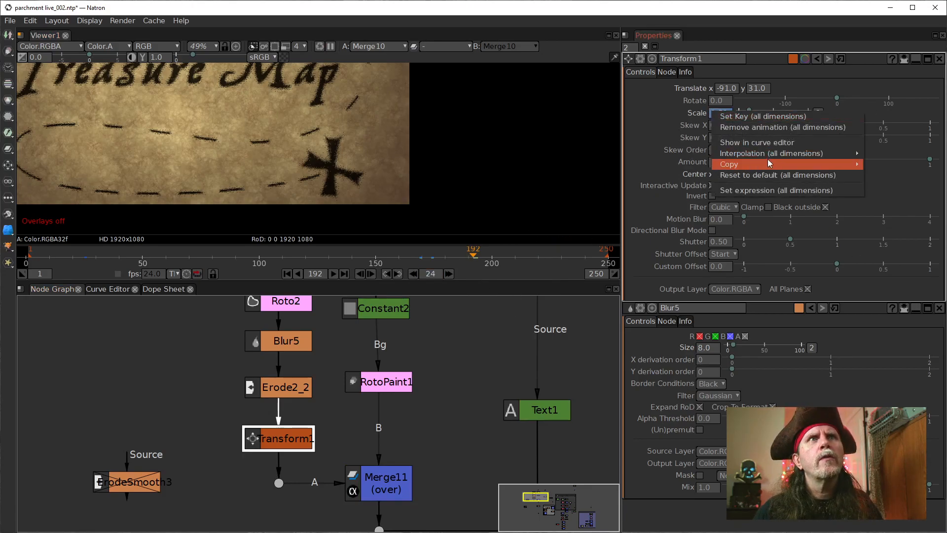
left_click(725, 118)
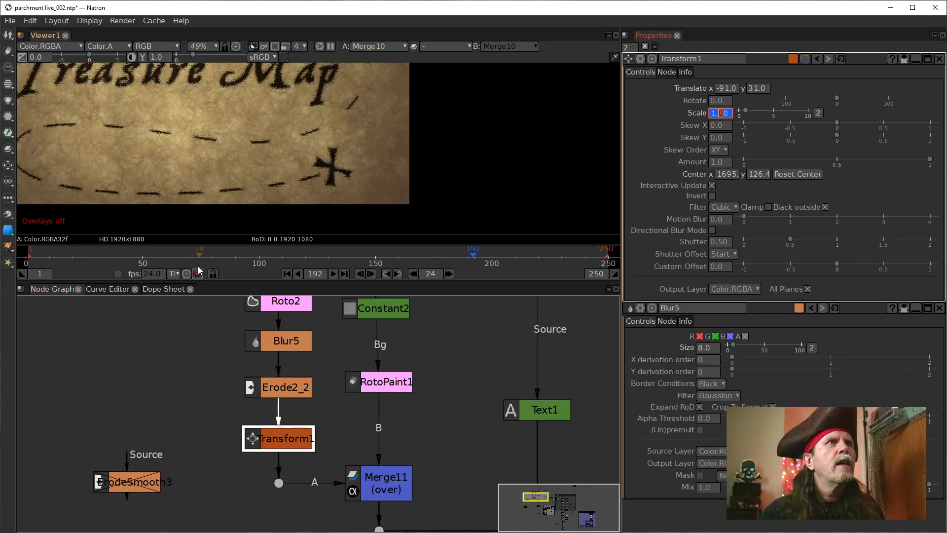
Step: Show the Scale curves in the Curve Editor and view Transform1's output in the viewer
left_click(90, 292)
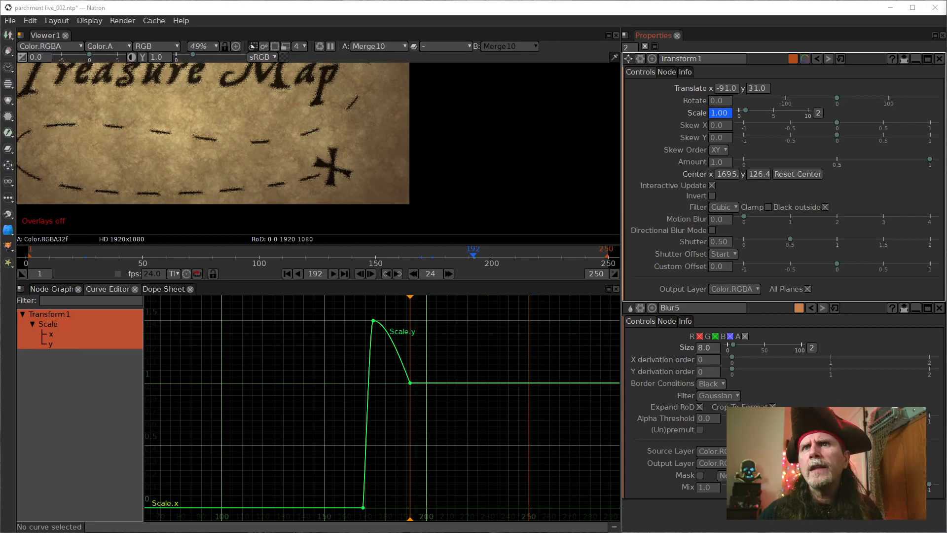
left_click(314, 274)
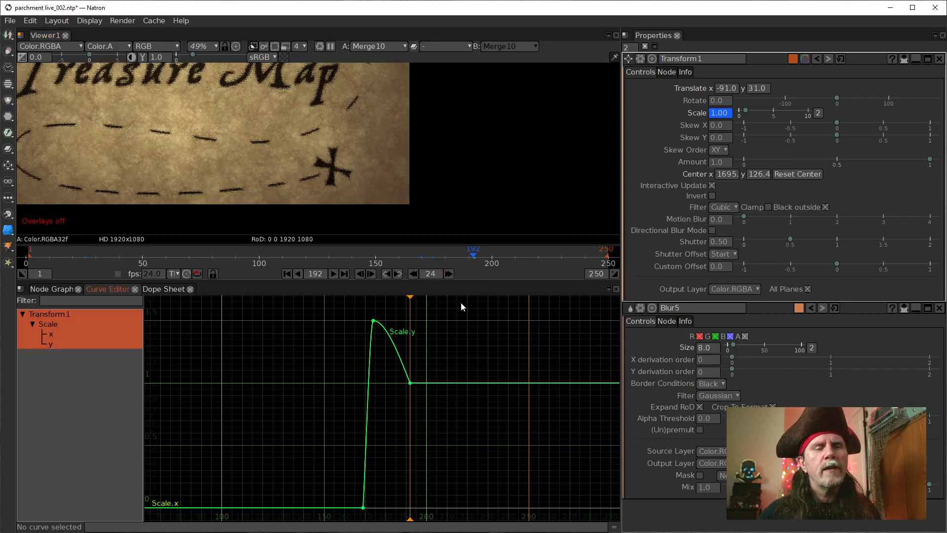
key("1")
key("Return")
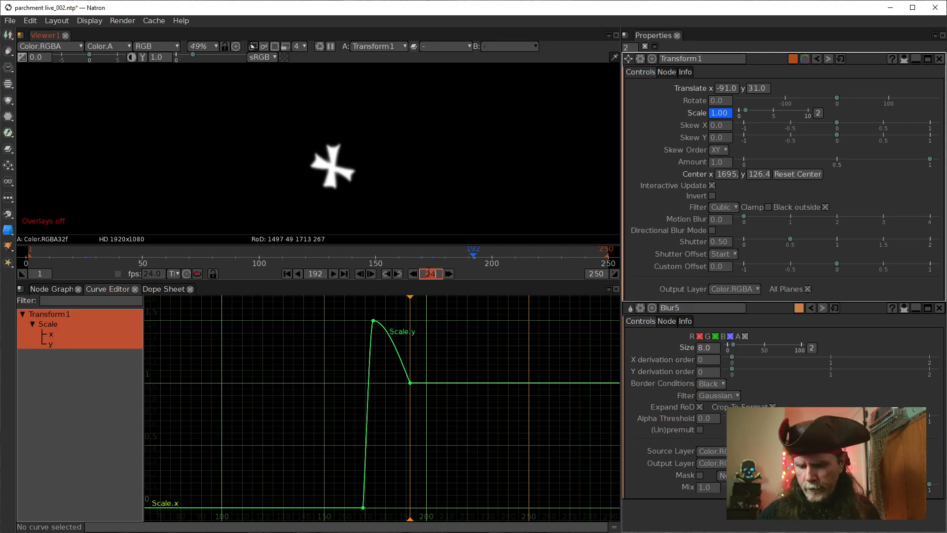
Step: Move back to frame 182 using a frame increment of 10 and set a keyframe on all dimensions of Transform1's Scale
type("10")
key("Return")
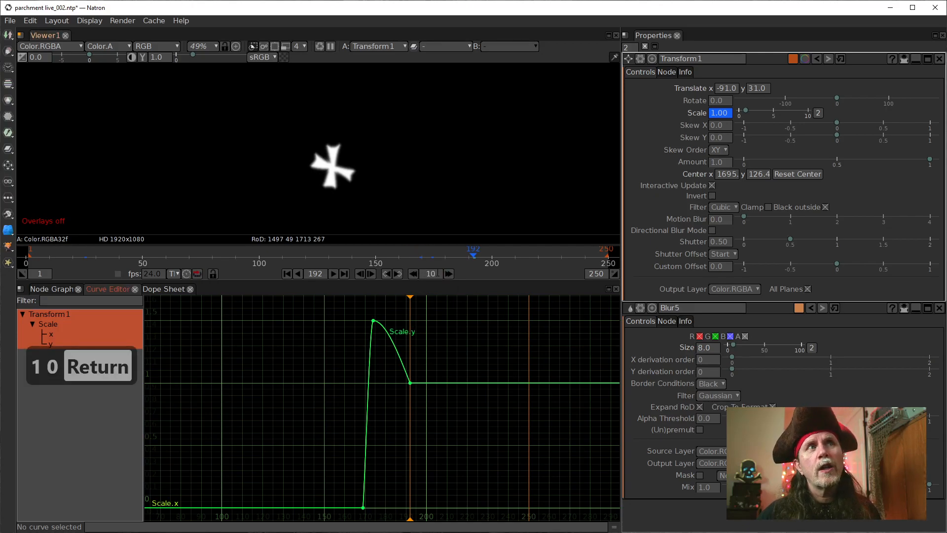
left_click(412, 273)
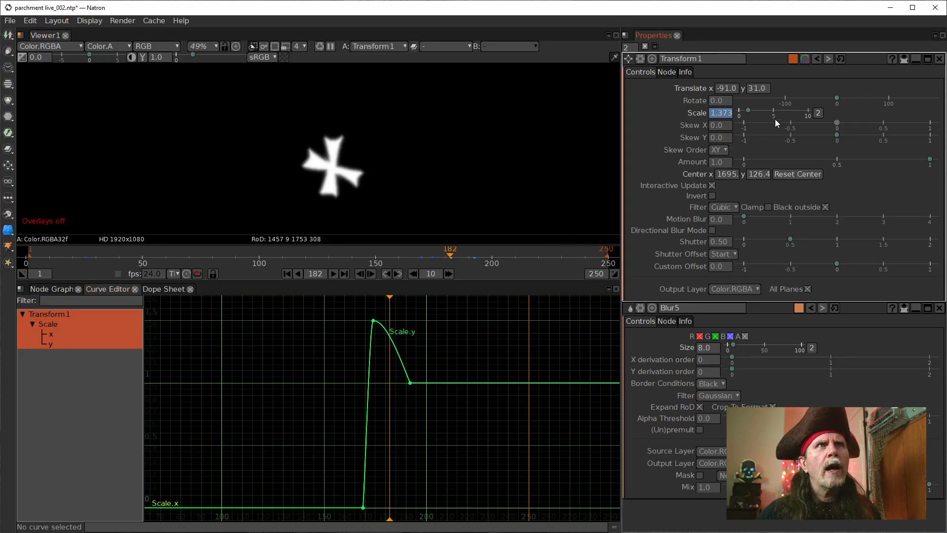
right_click(719, 113)
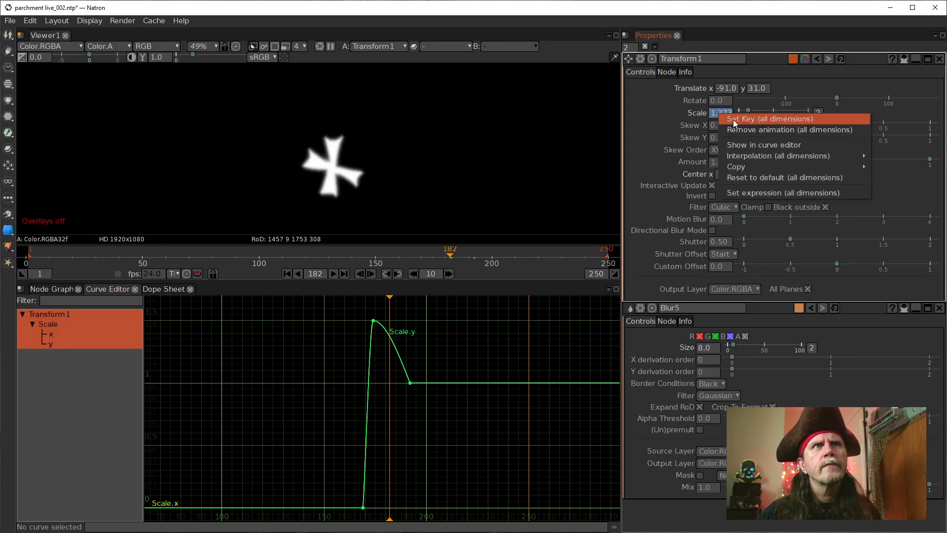
left_click(733, 118)
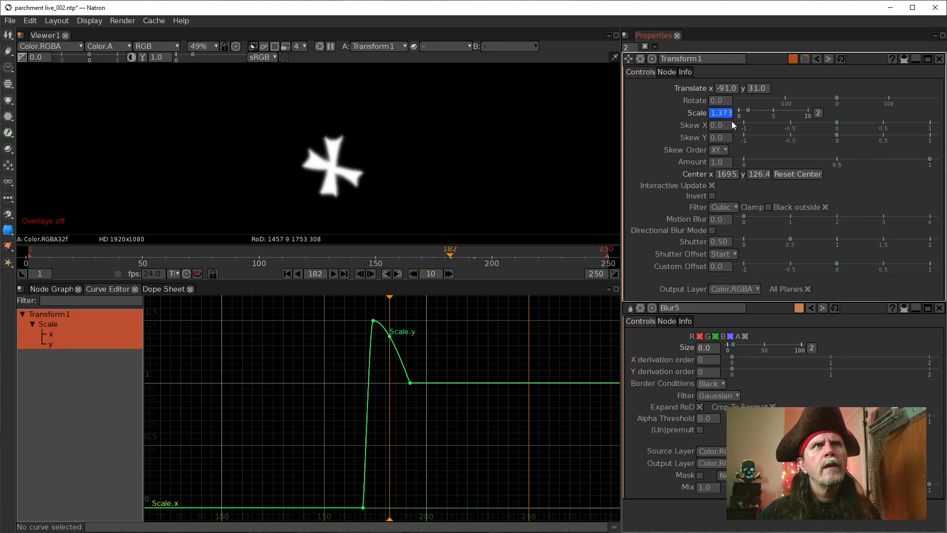
Step: Lower Transform1's Scale keyframe at frame 182 to about 0.833, with x and y combined into a single value
left_click(389, 337)
left_click_drag(389, 337, 389, 393)
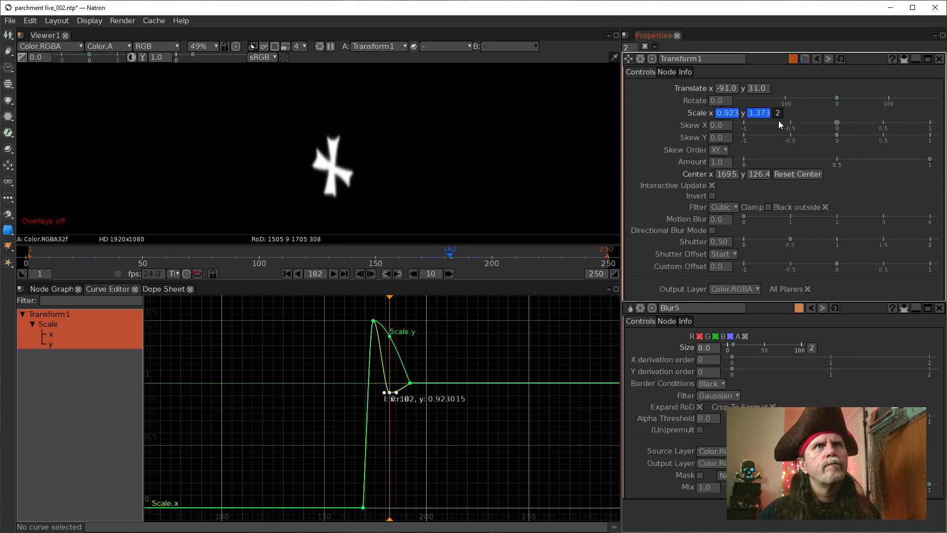
left_click(729, 113)
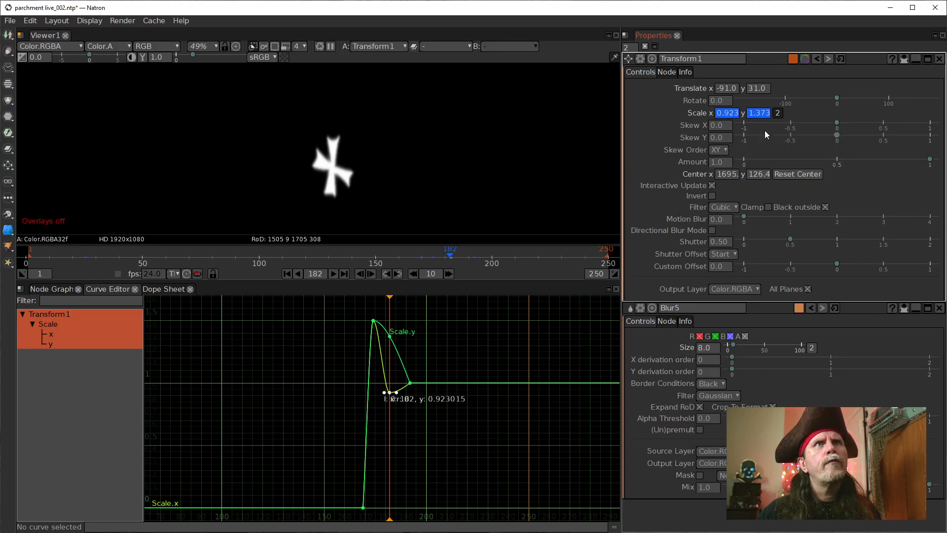
left_click(777, 113)
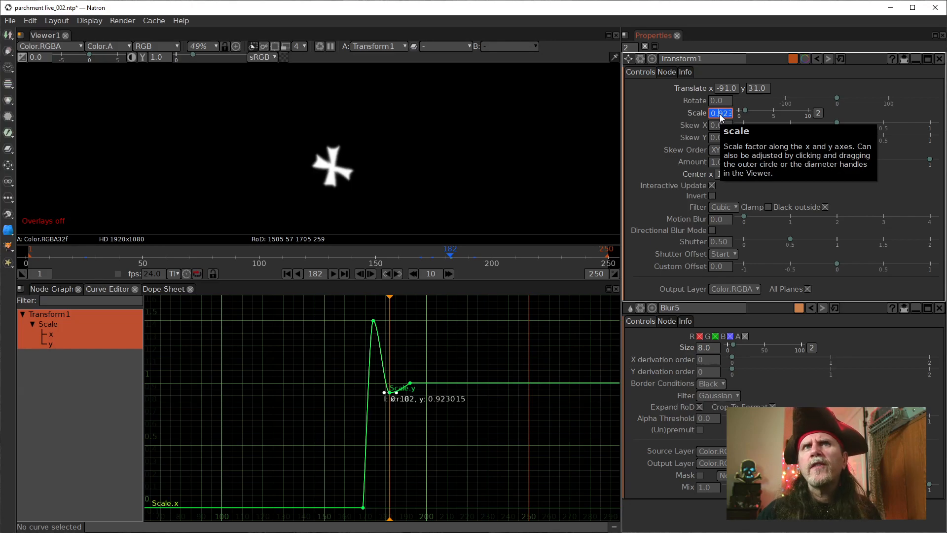
scroll(720, 116, "down", 2)
scroll(721, 116, "up", 1)
scroll(721, 114, "down", 1)
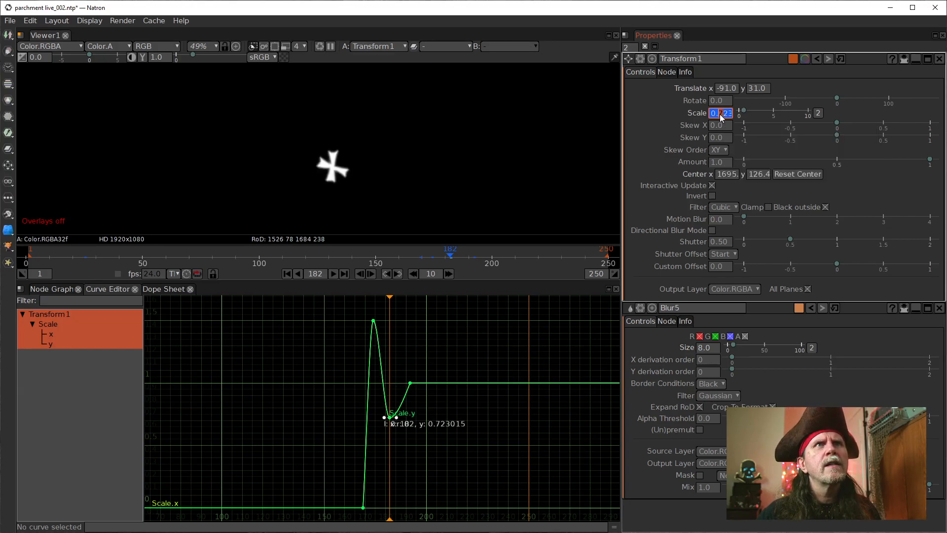
scroll(721, 114, "up", 1)
scroll(721, 113, "up", 1)
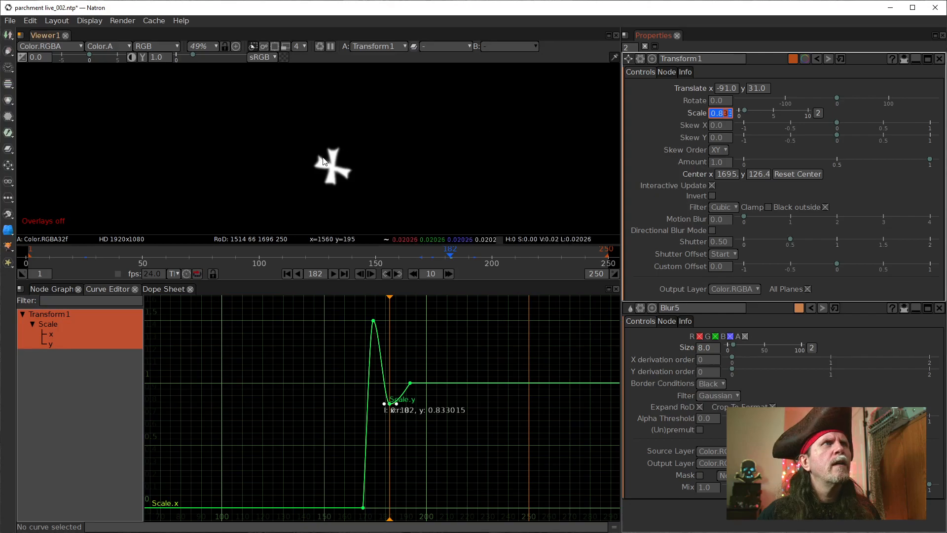
Step: Advance to frame 187 and add a Scale keyframe of about 1.2 on Transform1 for a second bounce
scroll(404, 217, "up", 4)
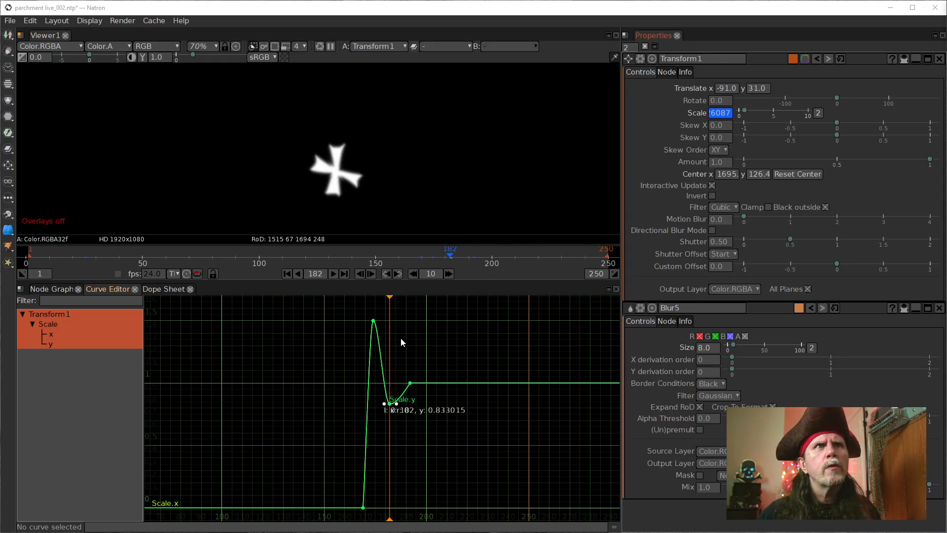
left_click(371, 274)
left_click(371, 274)
left_click(371, 274)
left_click(371, 274)
left_click(372, 274)
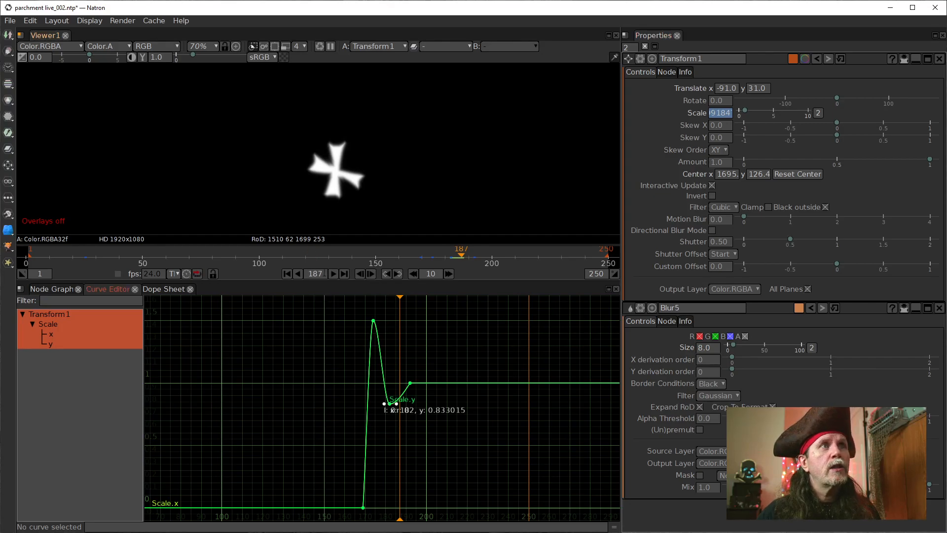
left_click(710, 112)
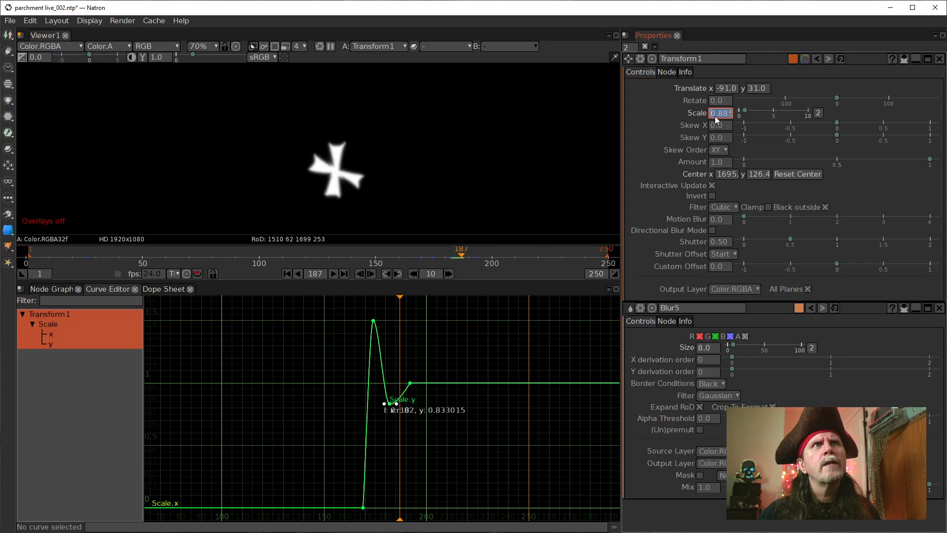
key("Up")
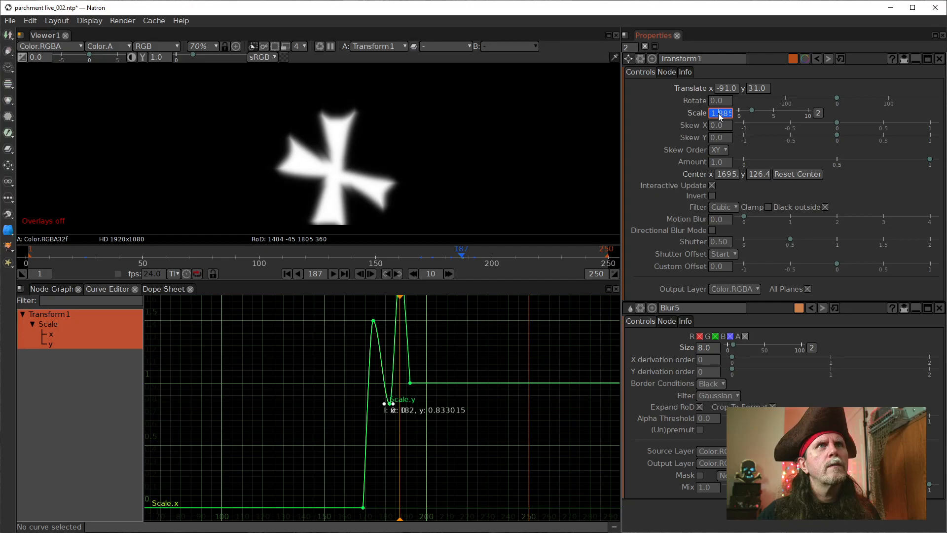
scroll(718, 113, "down", 11)
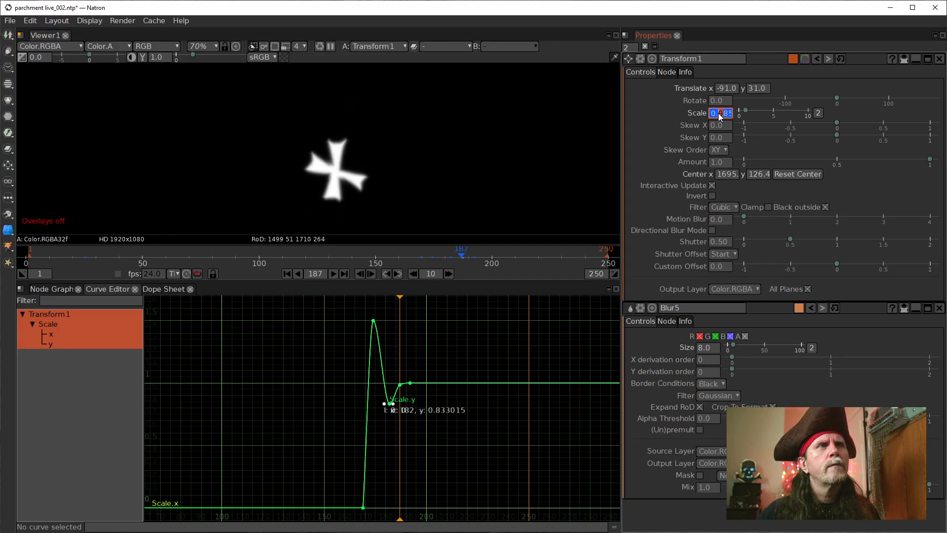
scroll(719, 113, "up", 3)
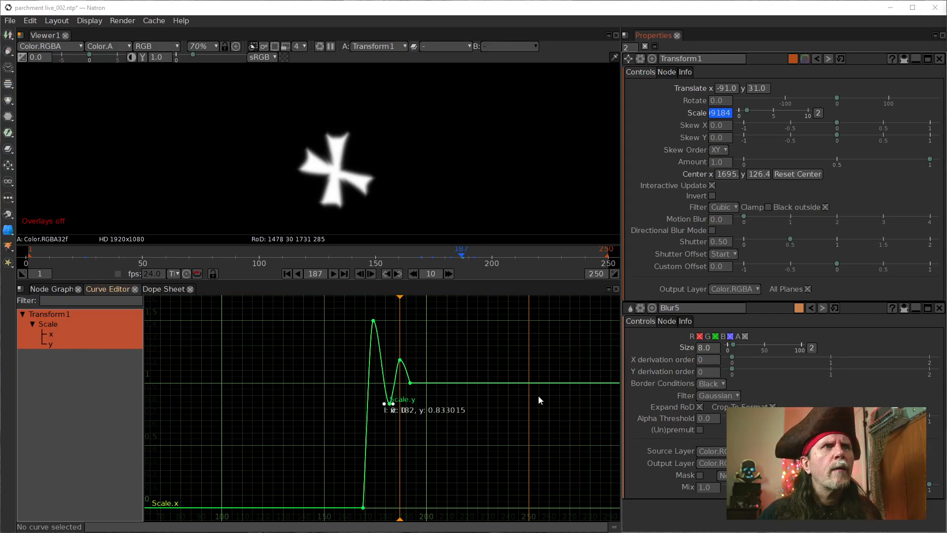
Step: Apply Horizontal Interpolation to the final Scale keyframe at frame 192 in the Curve Editor
left_click(411, 383)
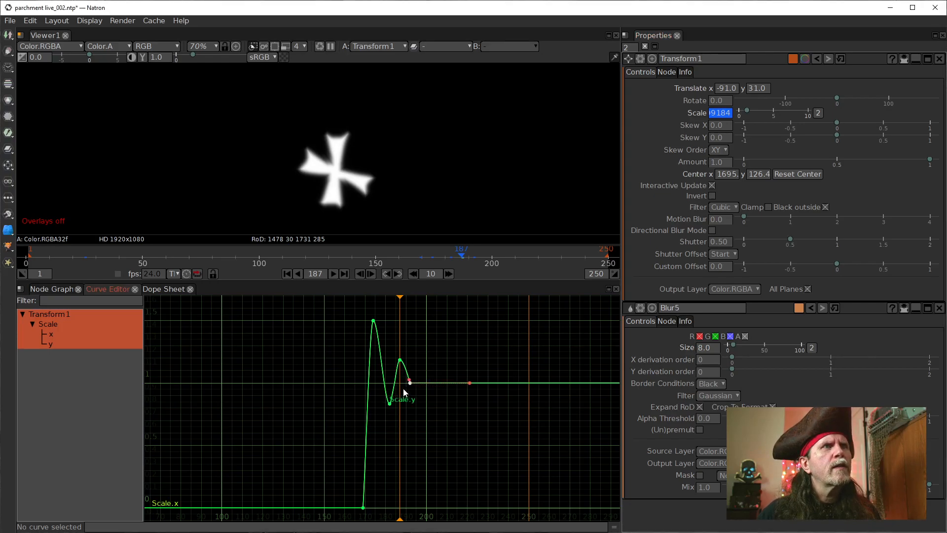
scroll(401, 396, "up", 10)
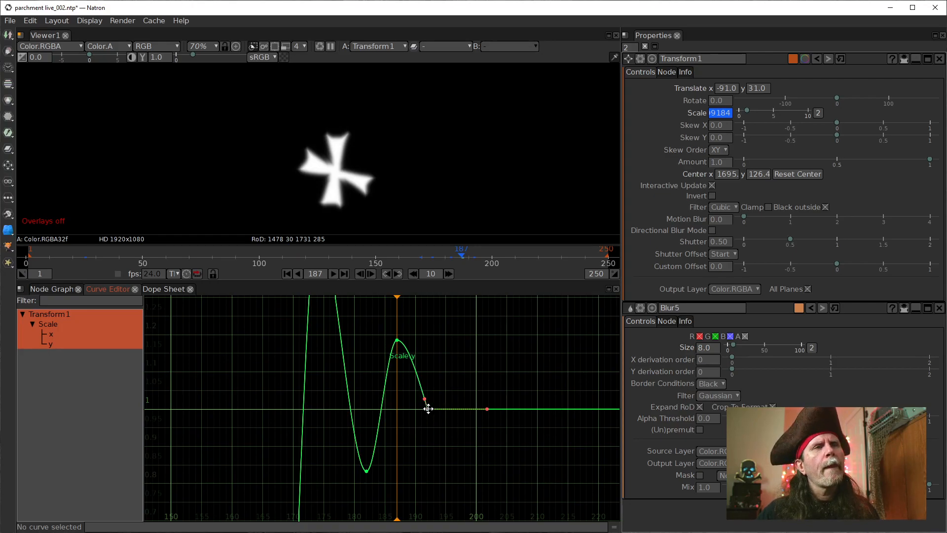
right_click(429, 408)
mouse_move(469, 439)
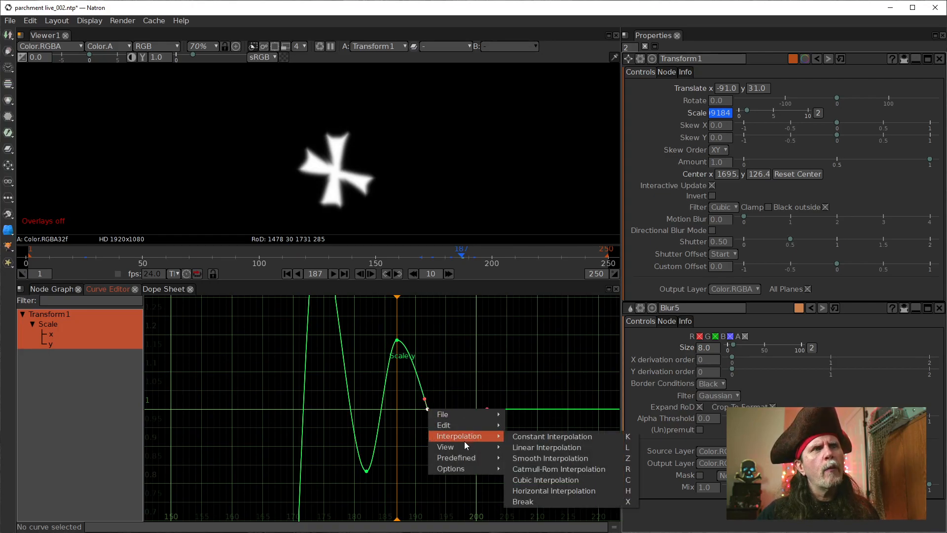
left_click(565, 490)
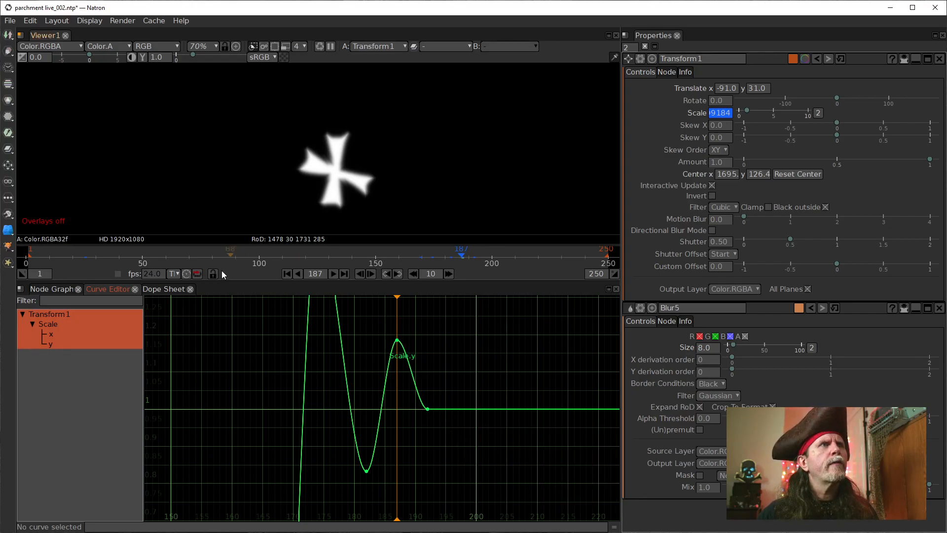
Step: Play back the cross mark's scale animation from frame 161 to check the bounce
scroll(381, 359, "down", 5)
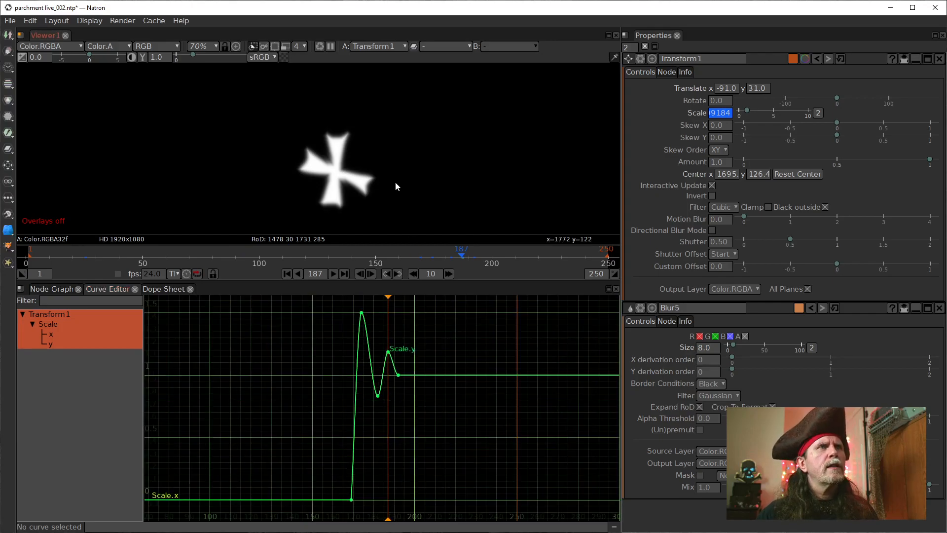
scroll(392, 171, "down", 4)
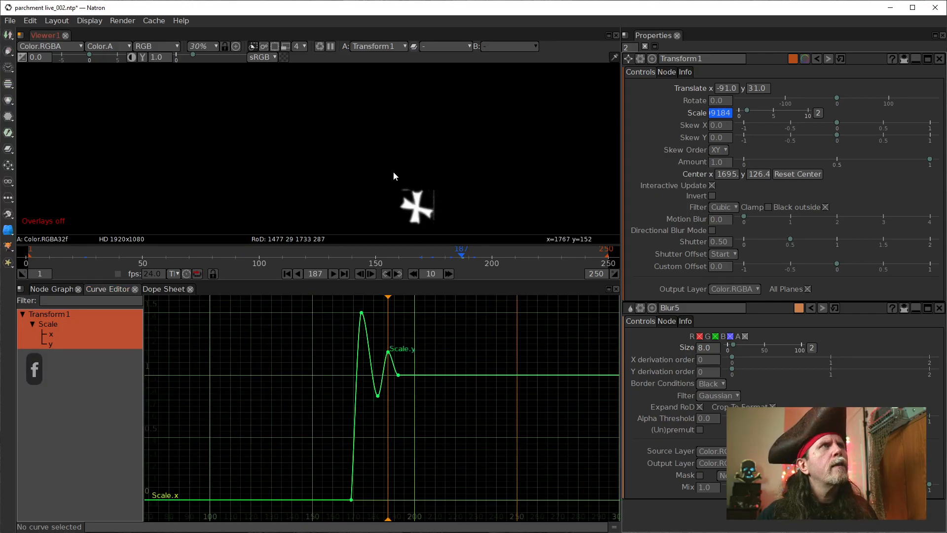
left_click_drag(431, 206, 430, 159)
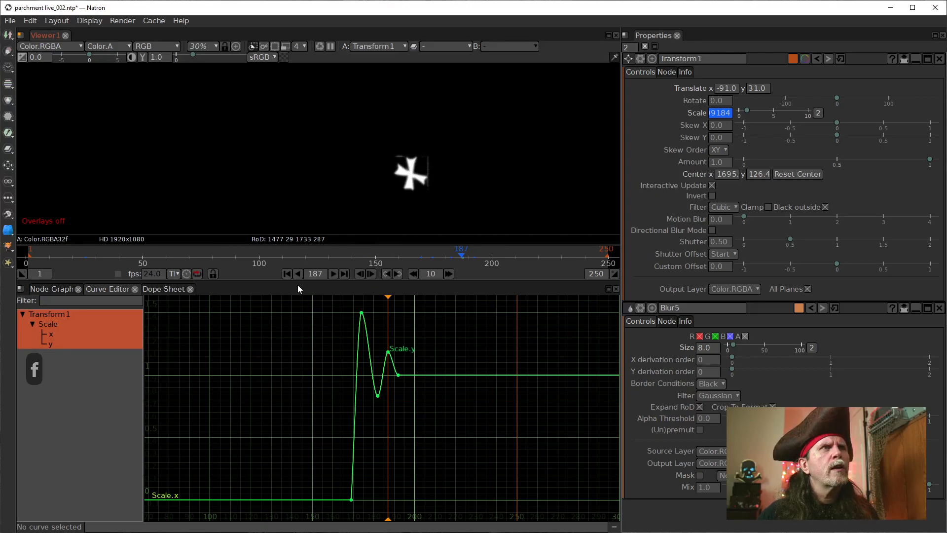
left_click(402, 255)
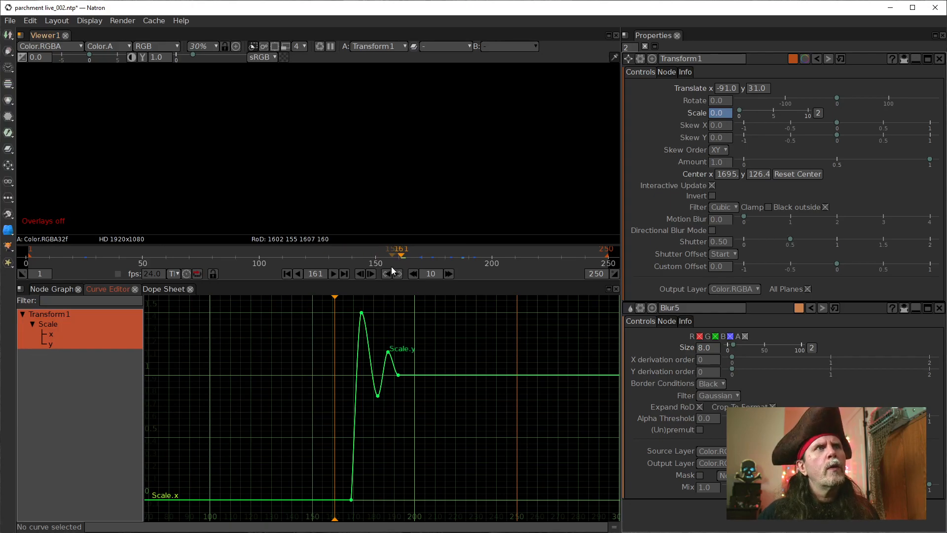
key("space")
key("space")
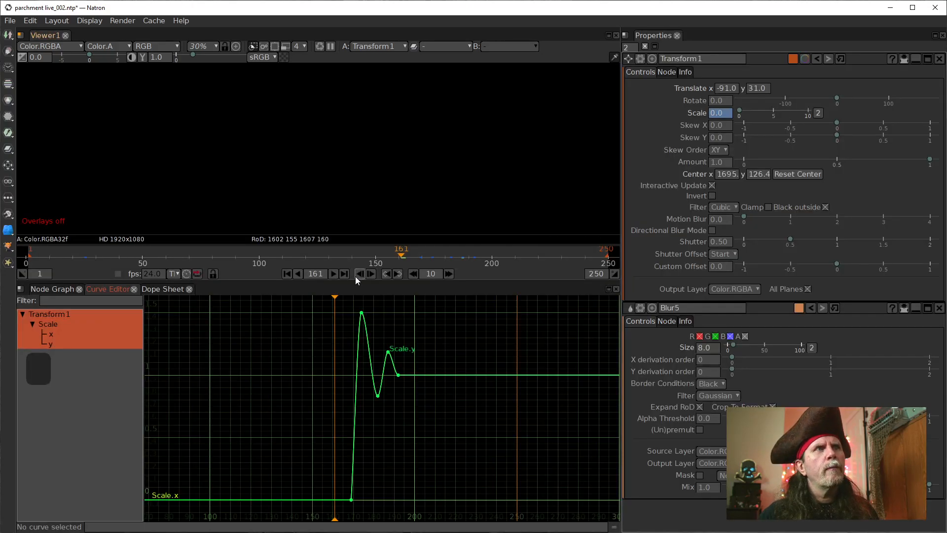
left_click(333, 274)
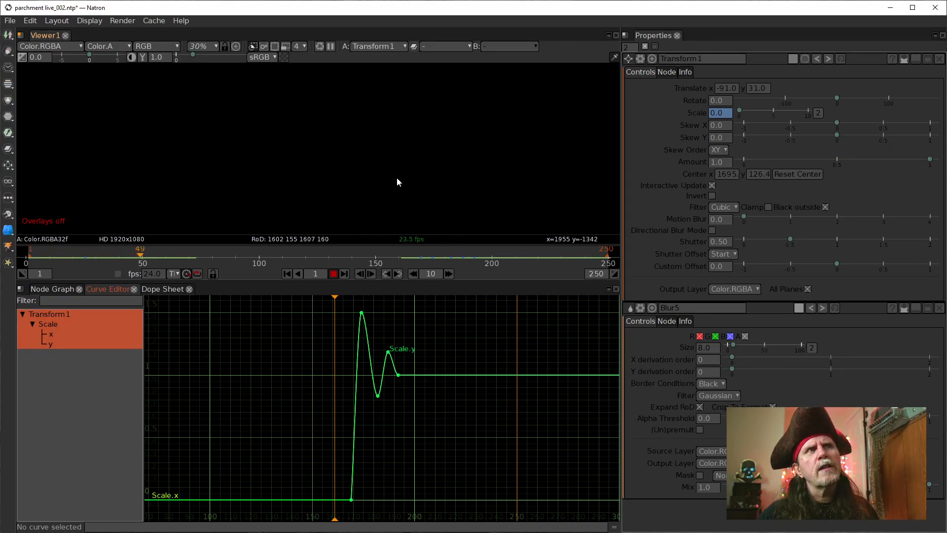
Step: Stop the playback and view the output of Merge11, which combines the dashed path and the cross mark
left_click(334, 274)
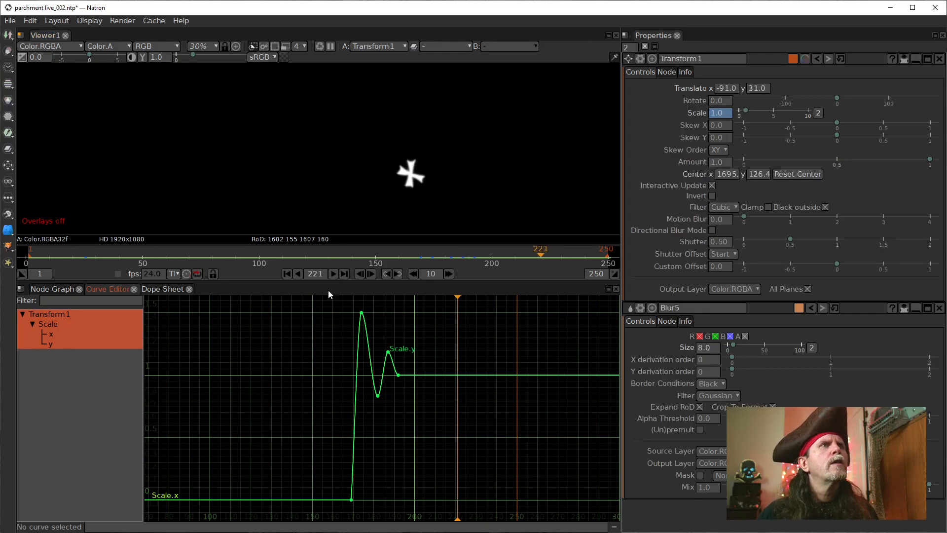
left_click(65, 289)
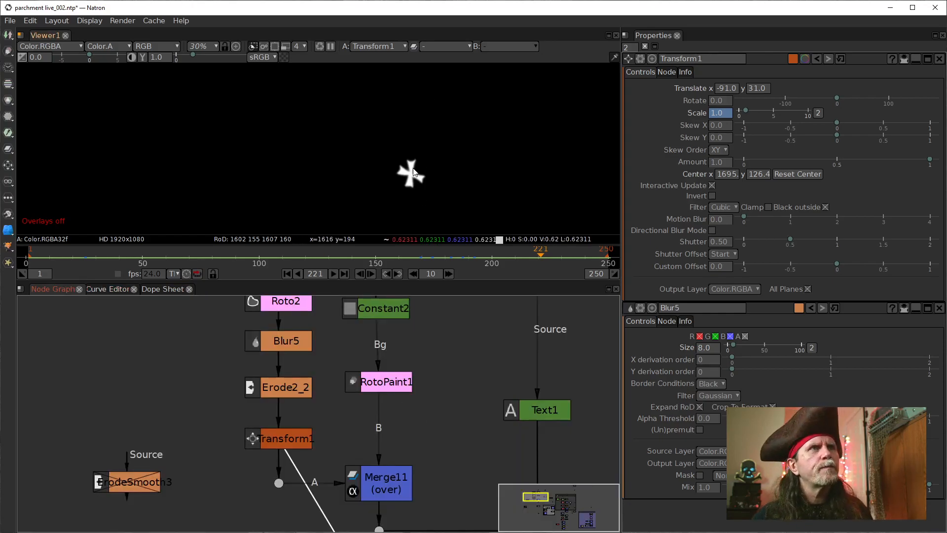
left_click_drag(446, 480, 428, 376)
left_click(369, 384)
key("1")
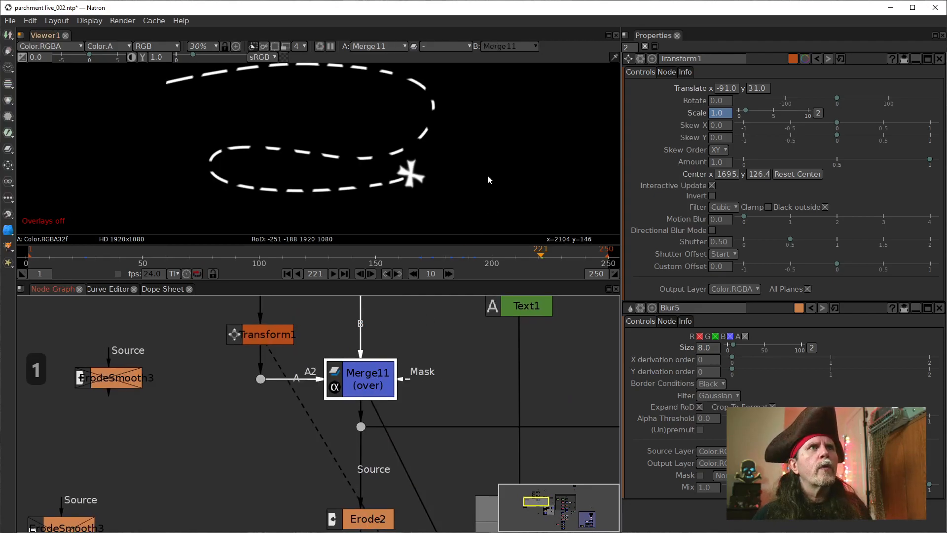
Step: Play the combined path and cross animation from frame 1, stopping once the cross has finished popping in
left_click(285, 274)
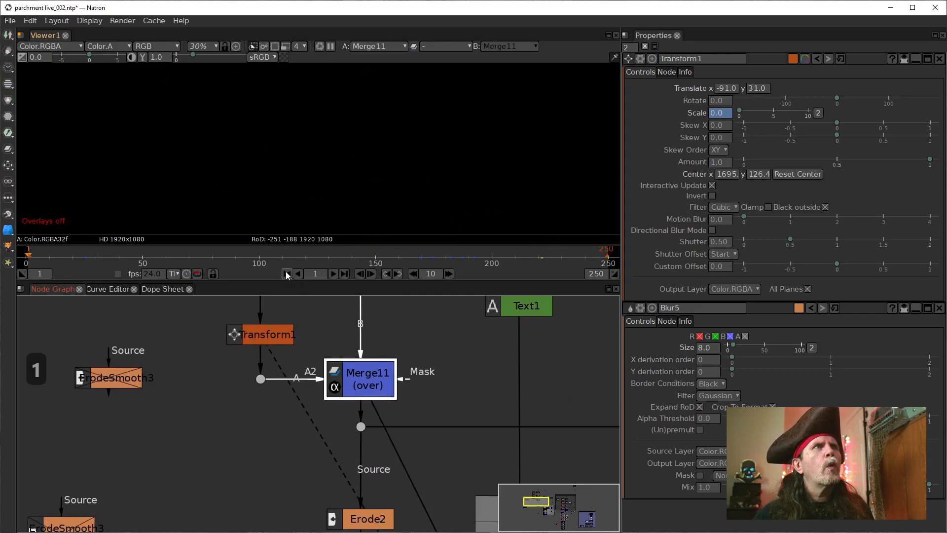
left_click(334, 274)
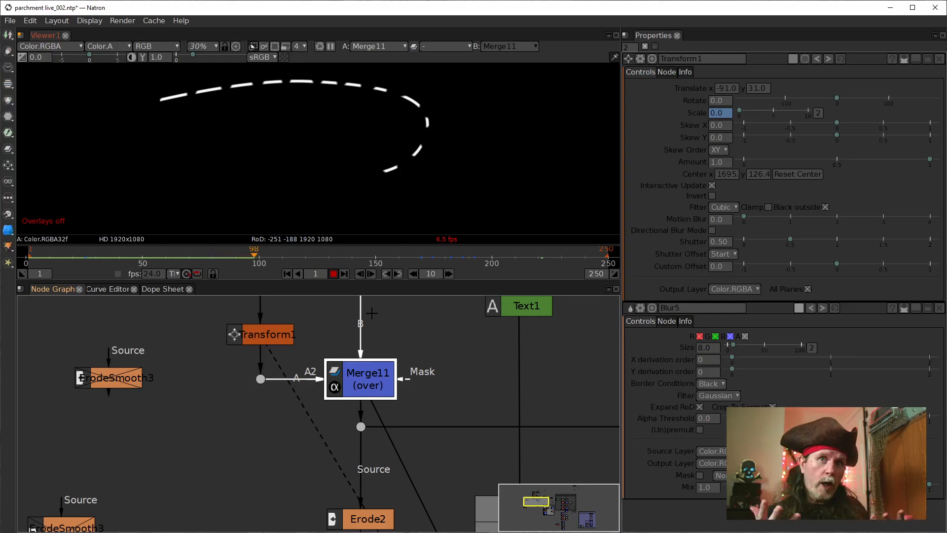
scroll(410, 348, "down", 5)
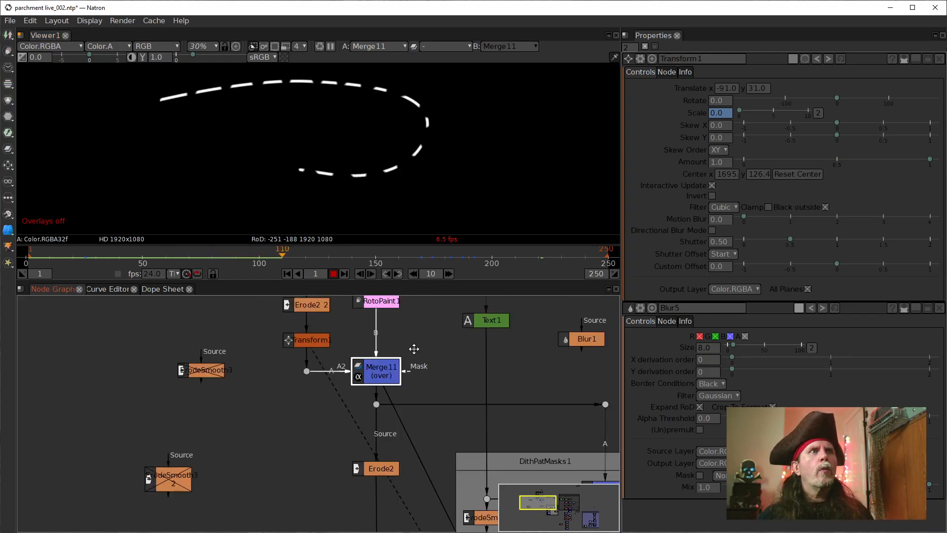
scroll(355, 454, "up", 4)
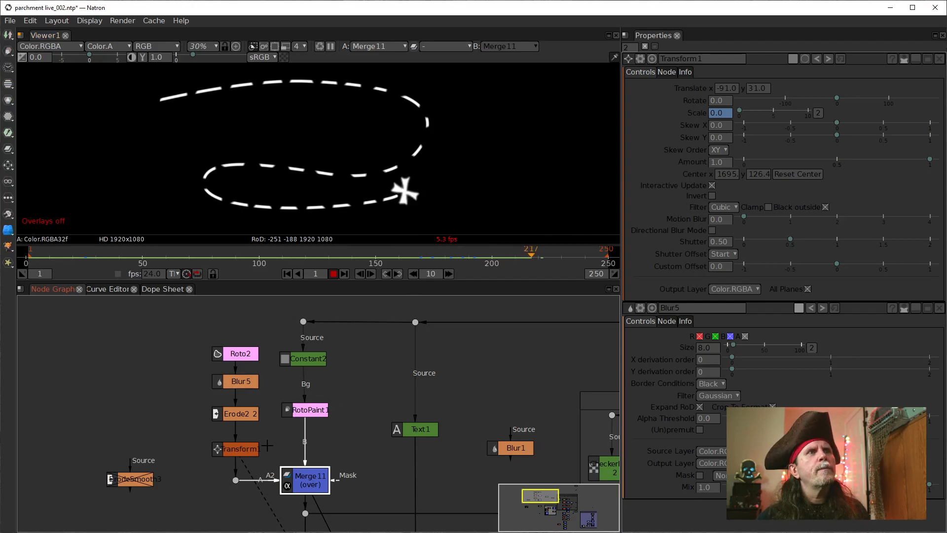
left_click(245, 449)
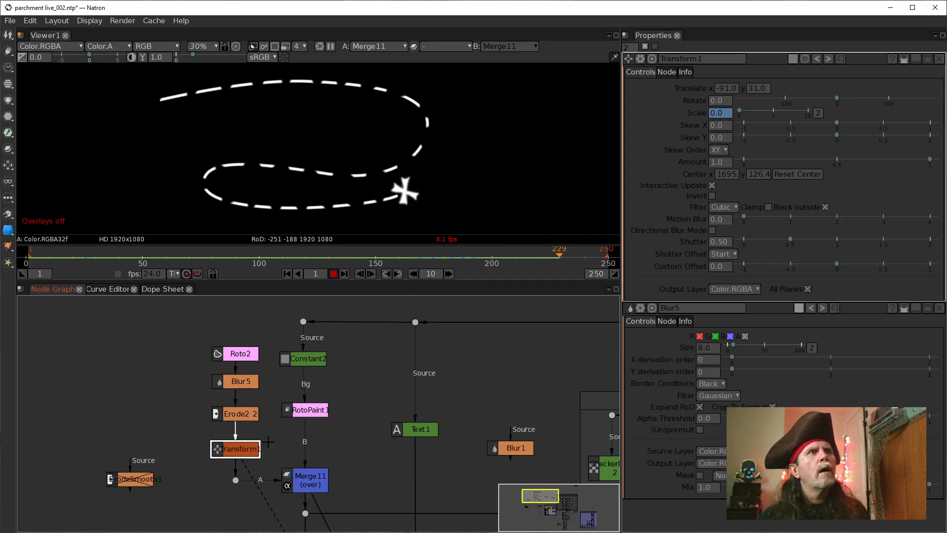
left_click(333, 274)
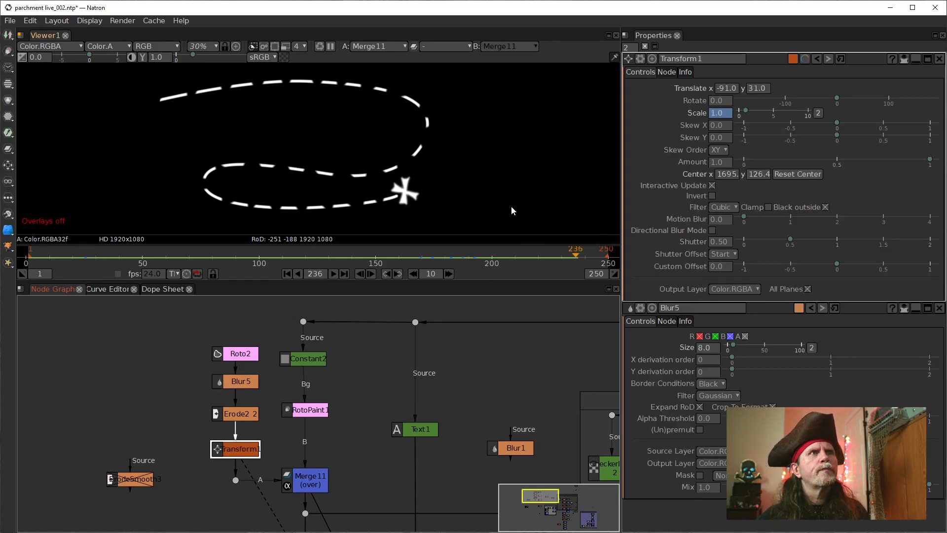
Step: Show the viewer overlays and move the cross with Transform1 to Translate x -63, y 41, undoing the extra nudge
right_click(493, 188)
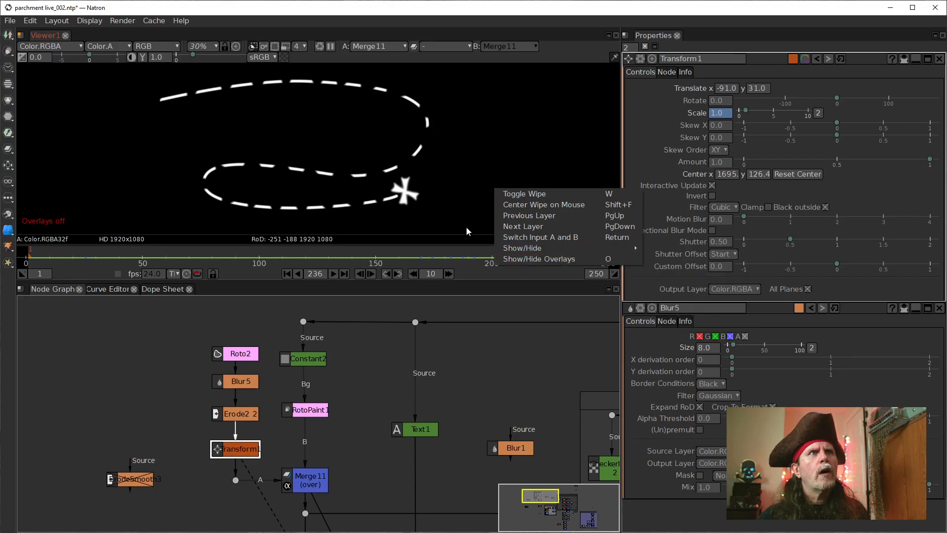
left_click(516, 258)
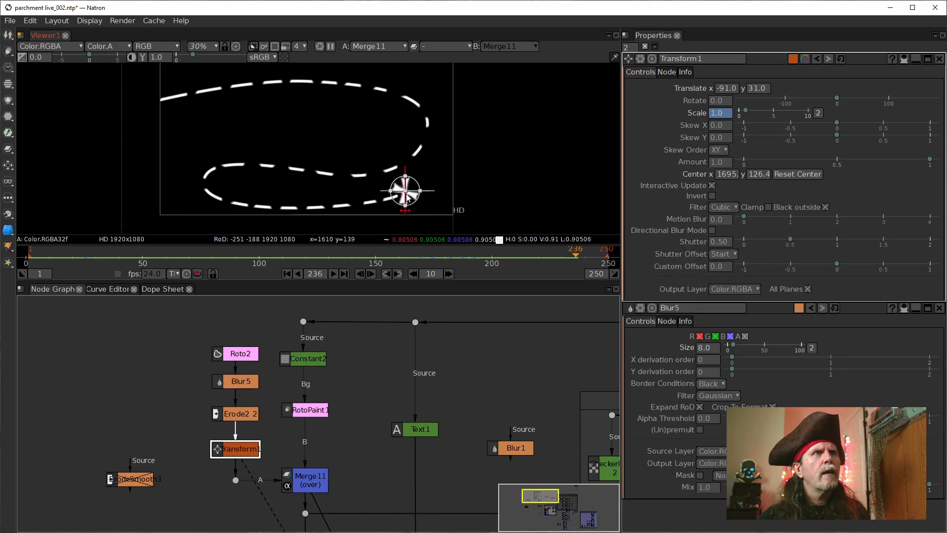
scroll(407, 198, "up", 2)
left_click_drag(406, 194, 413, 192)
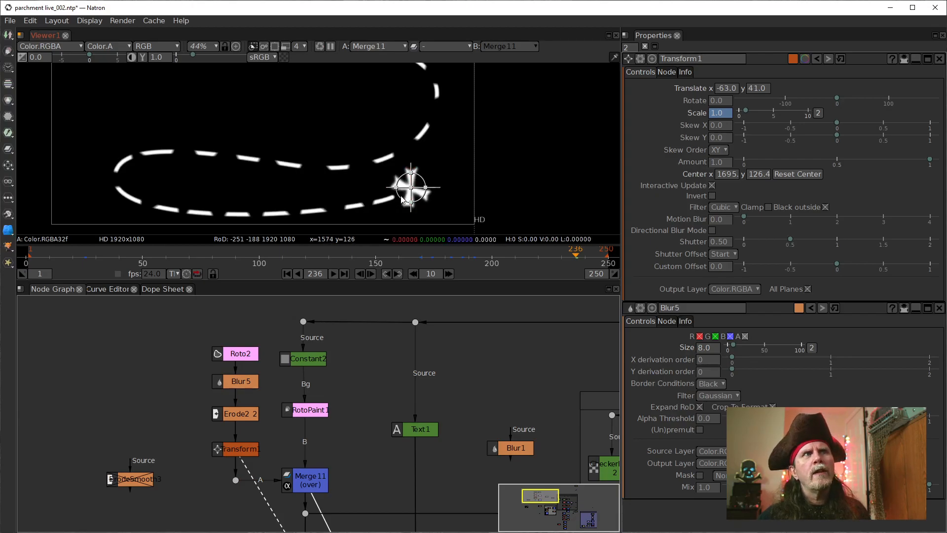
left_click_drag(411, 187, 409, 189)
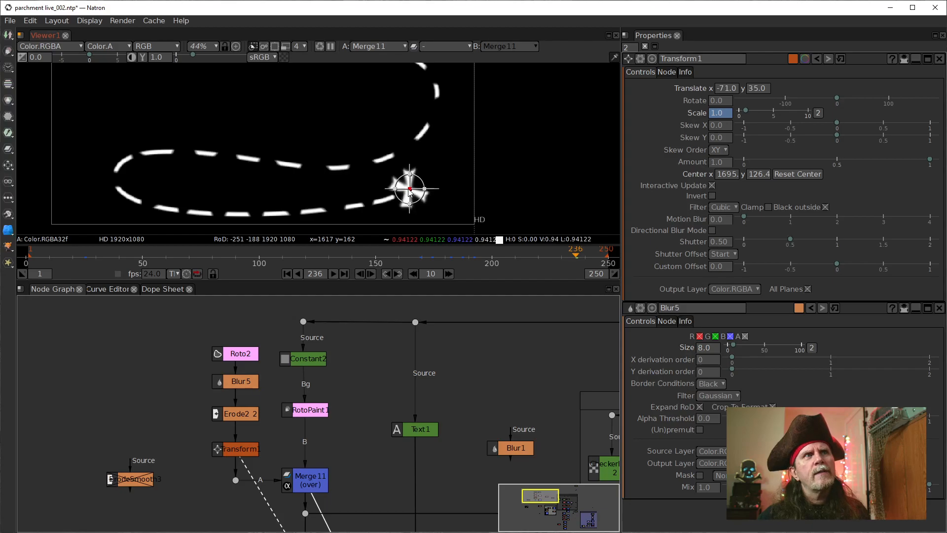
key("ctrl+z")
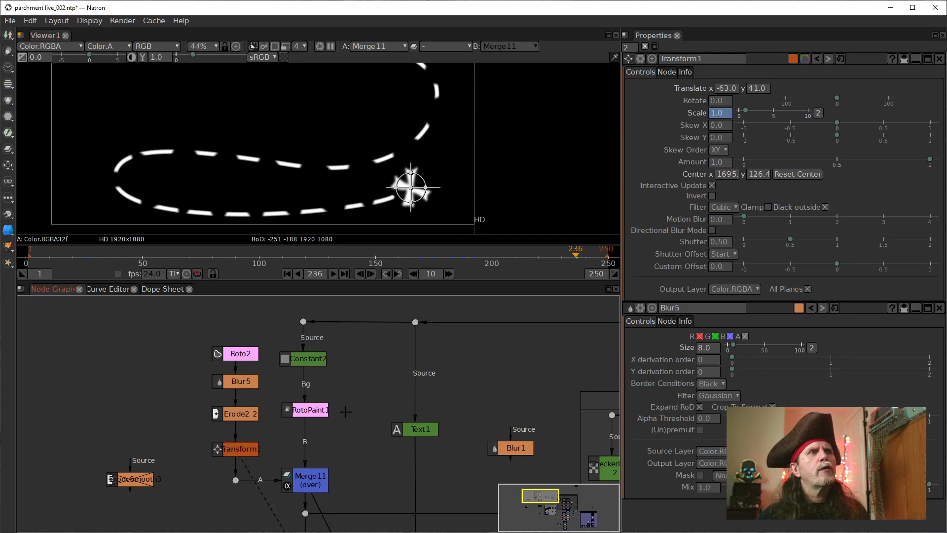
Step: Open the properties of Roto2 and Transform1 to examine the cross outline together with its transform handle
left_click(222, 457)
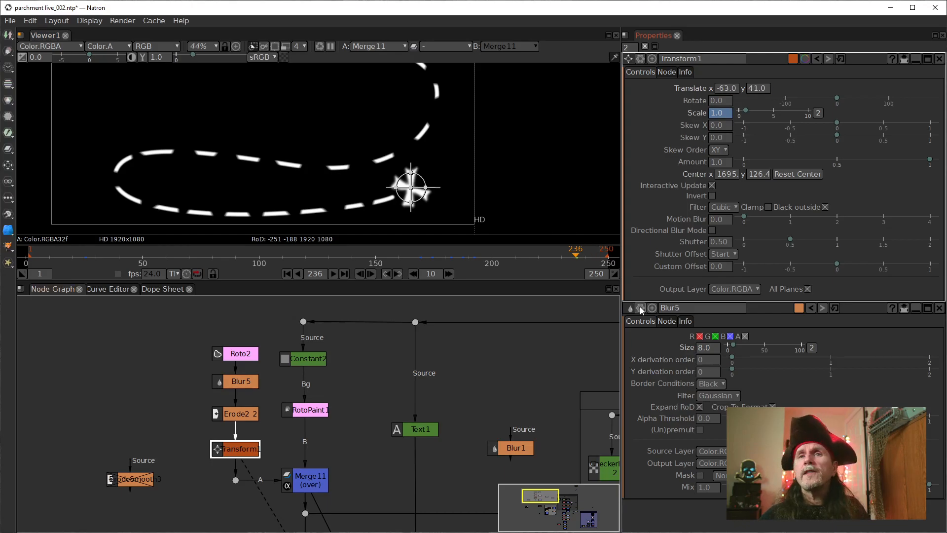
left_click(236, 353)
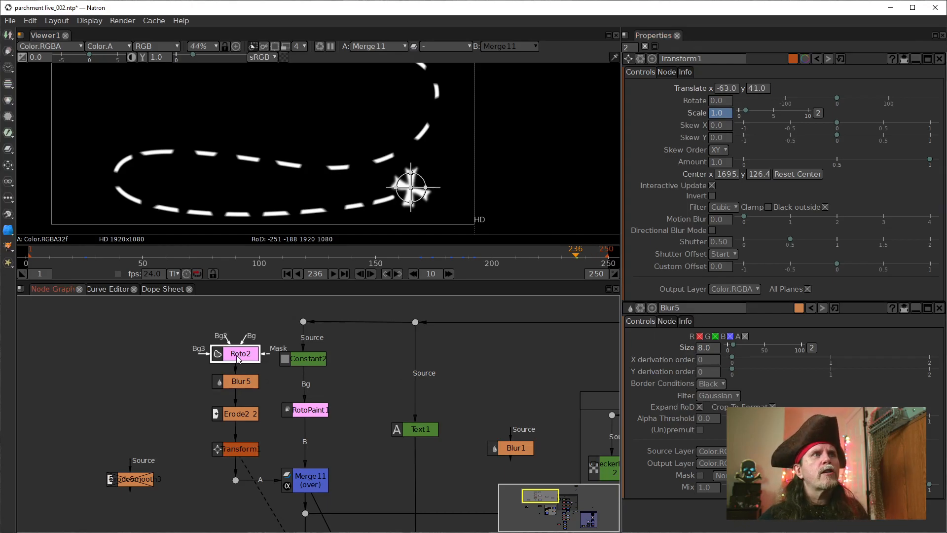
left_click(351, 377)
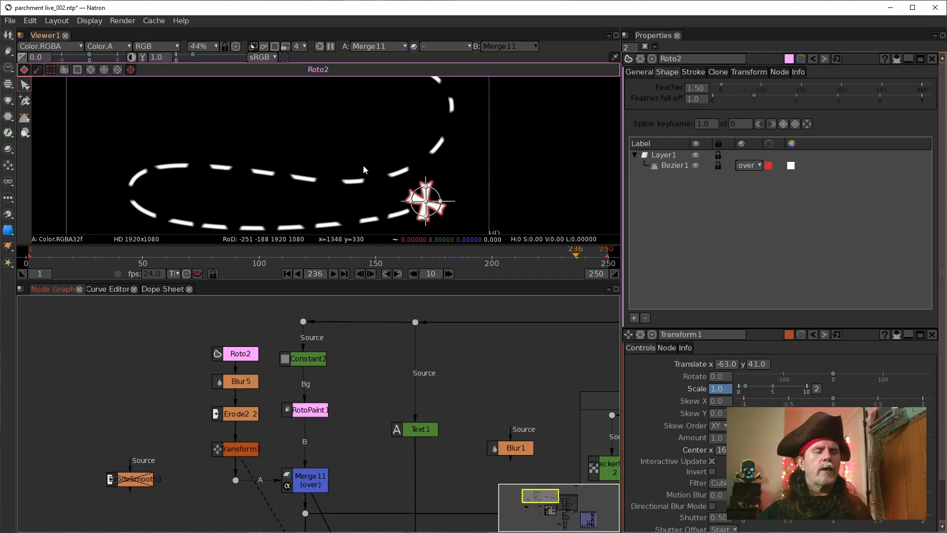
scroll(379, 174, "down", 2)
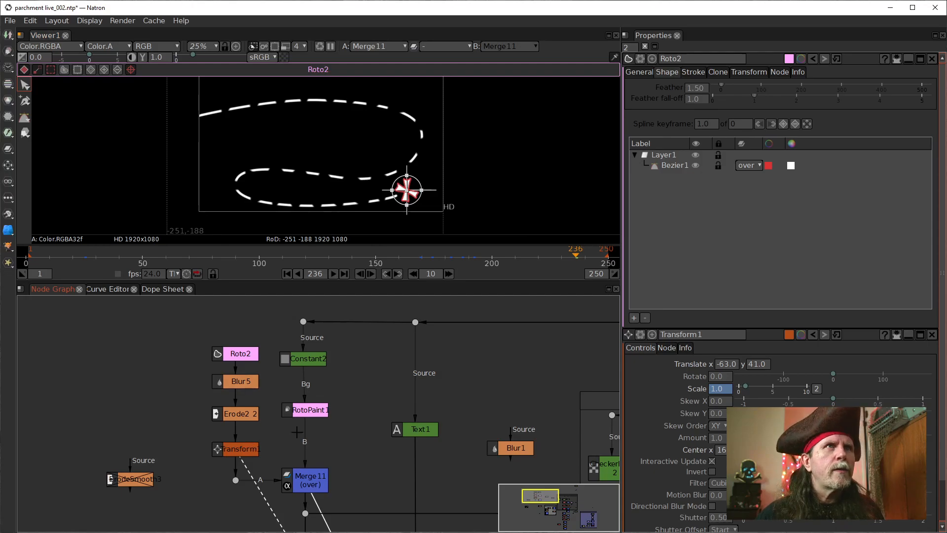
double_click(253, 450)
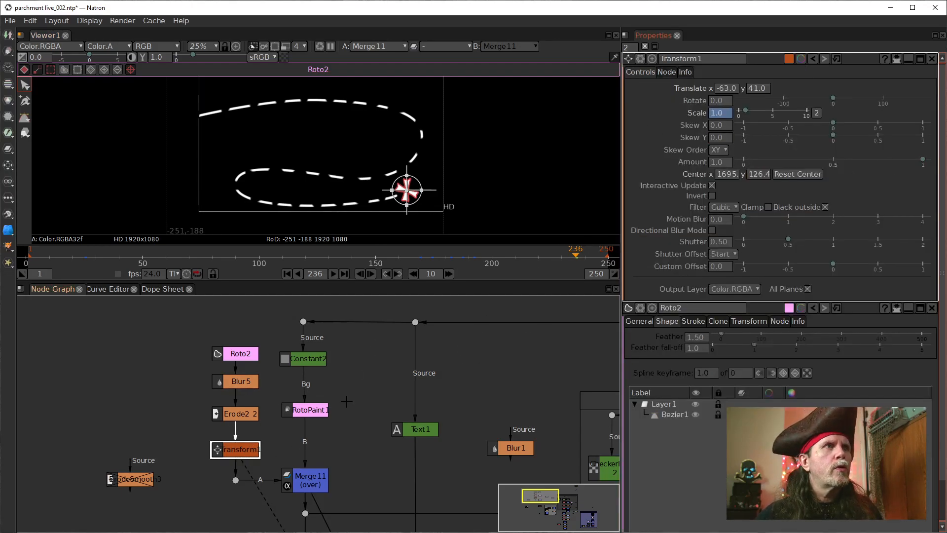
Step: Add a second Transform node fed directly by Roto2 and view its output
left_click(143, 405)
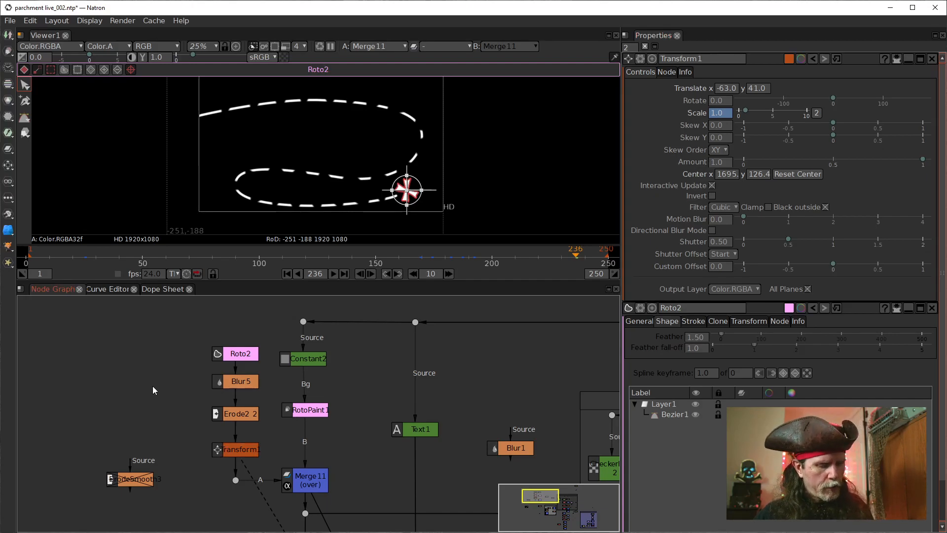
key("t")
left_click_drag(176, 376, 224, 356)
key("1")
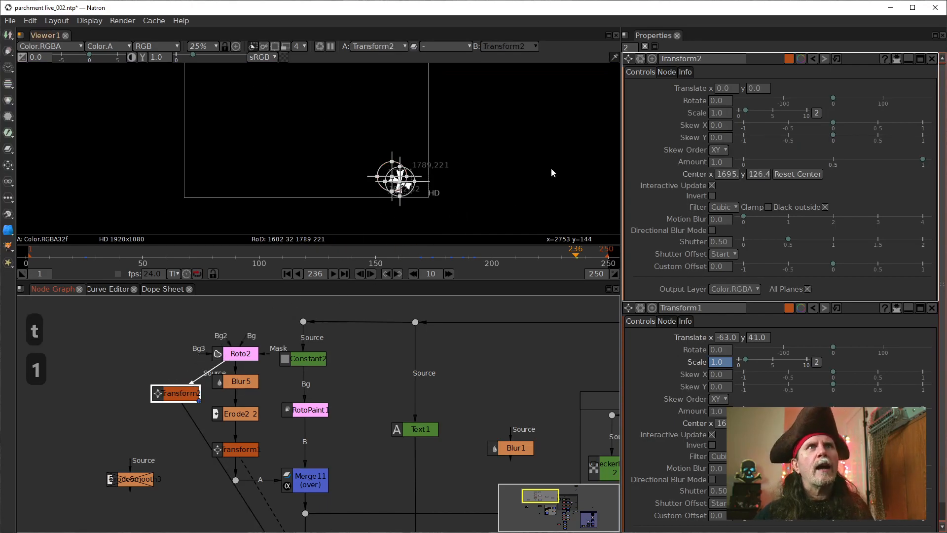
Step: Set Transform2's Scale to 9.0 and display Roto2's outline over the enlarged cross to examine its edges
scroll(409, 169, "up", 3)
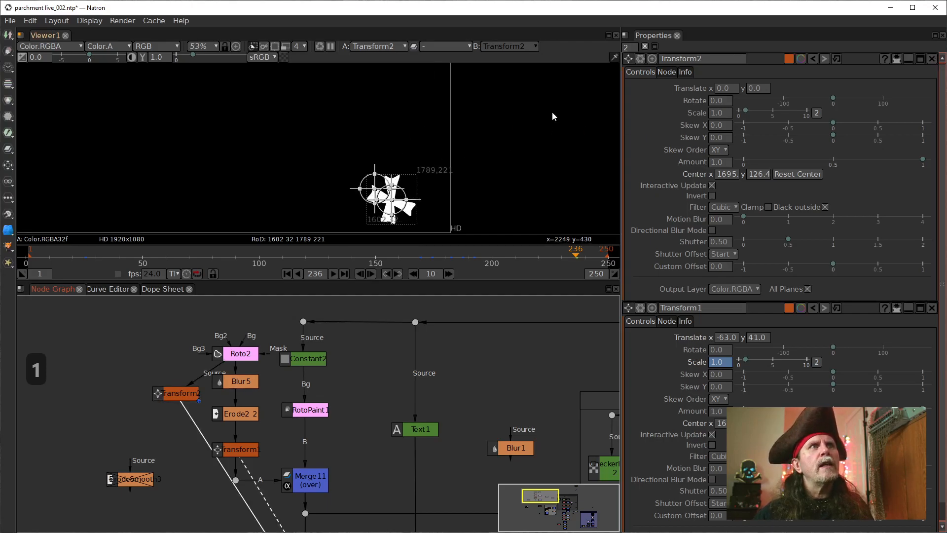
left_click(717, 102)
left_click(717, 113)
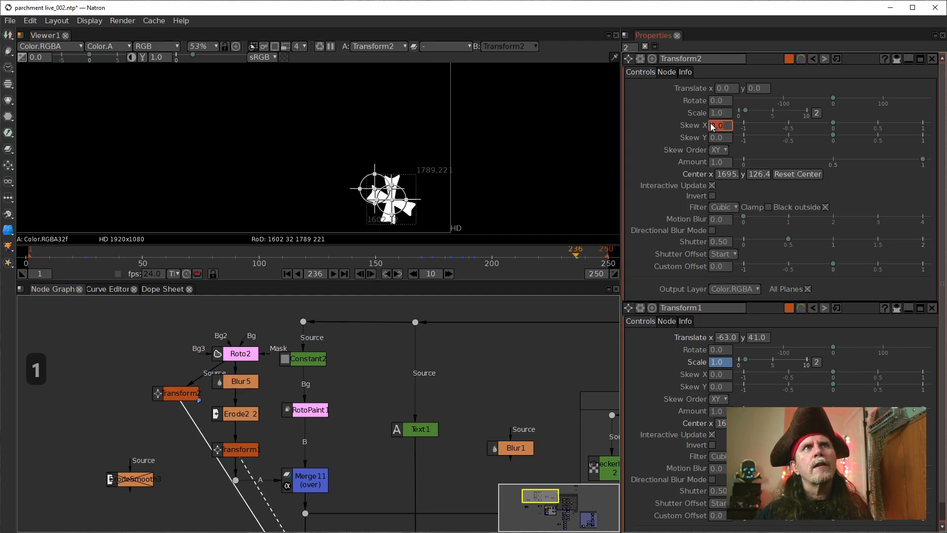
scroll(714, 117, "up", 7)
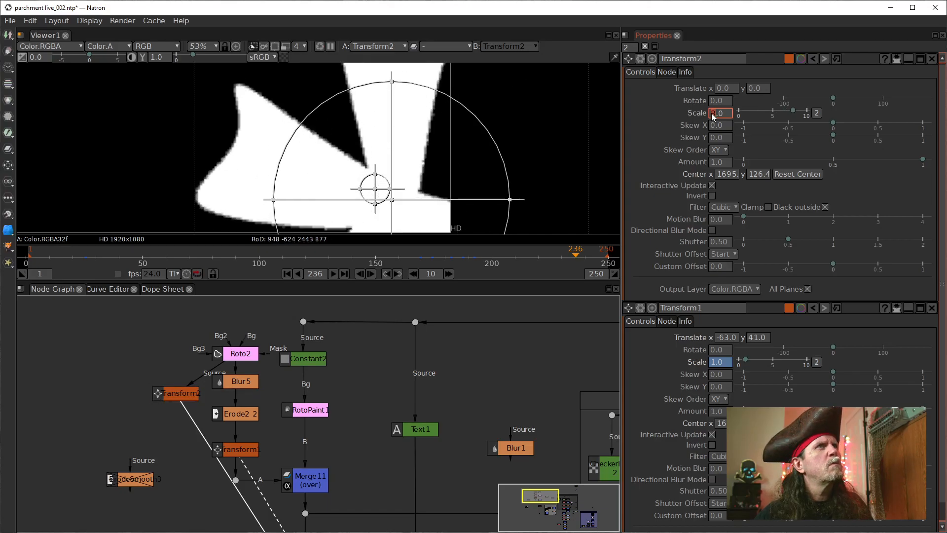
scroll(712, 117, "up", 1)
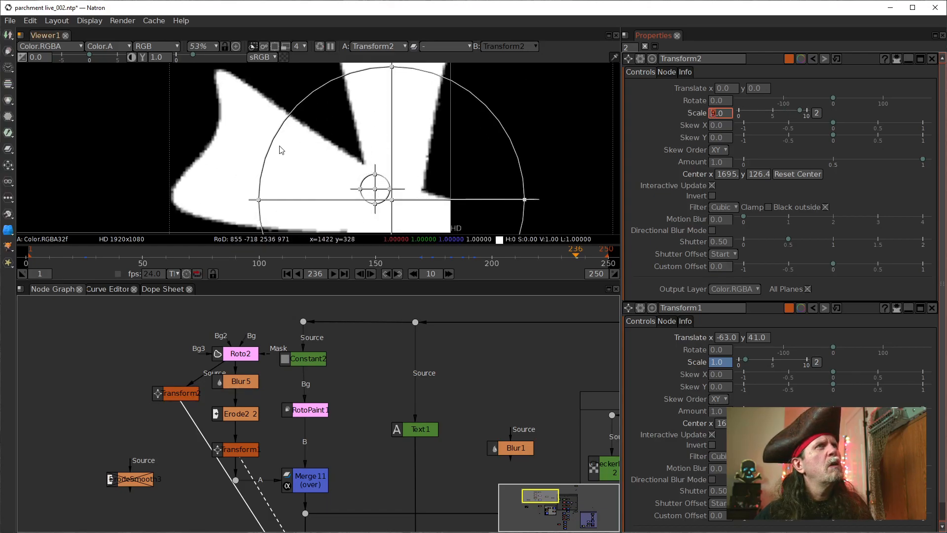
scroll(243, 153, "down", 1)
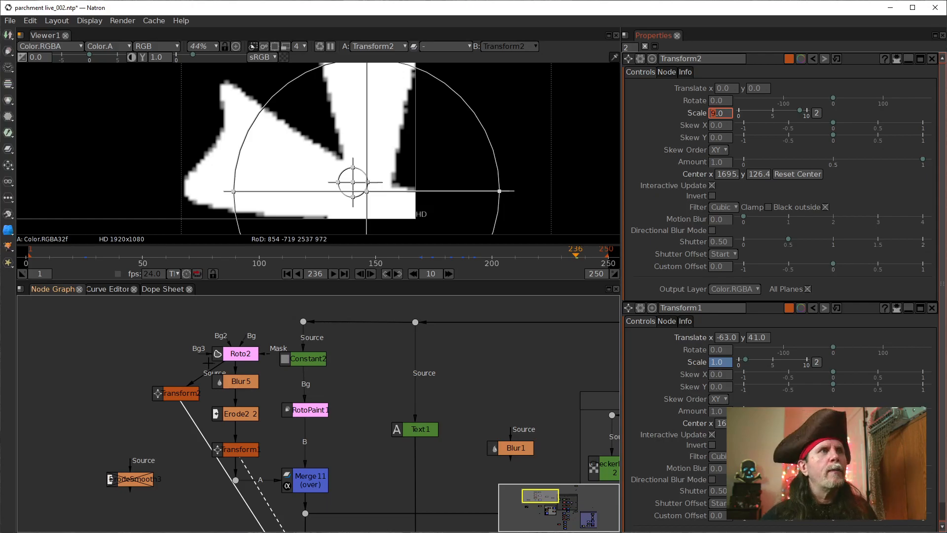
left_click(242, 356)
double_click(240, 354)
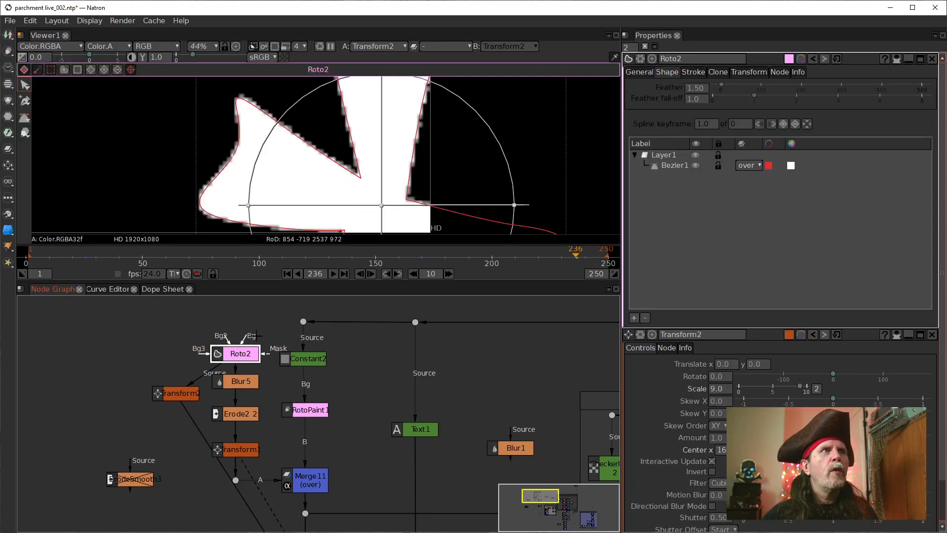
Step: Try Transform2 between Roto2 and Blur5, then pull it out of the chain and delete it
left_click(174, 395)
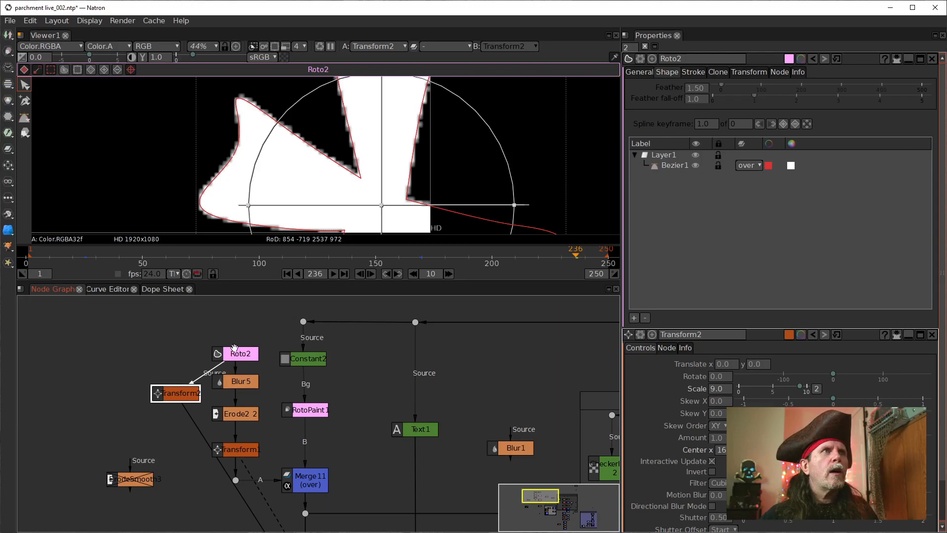
left_click_drag(237, 354, 237, 328)
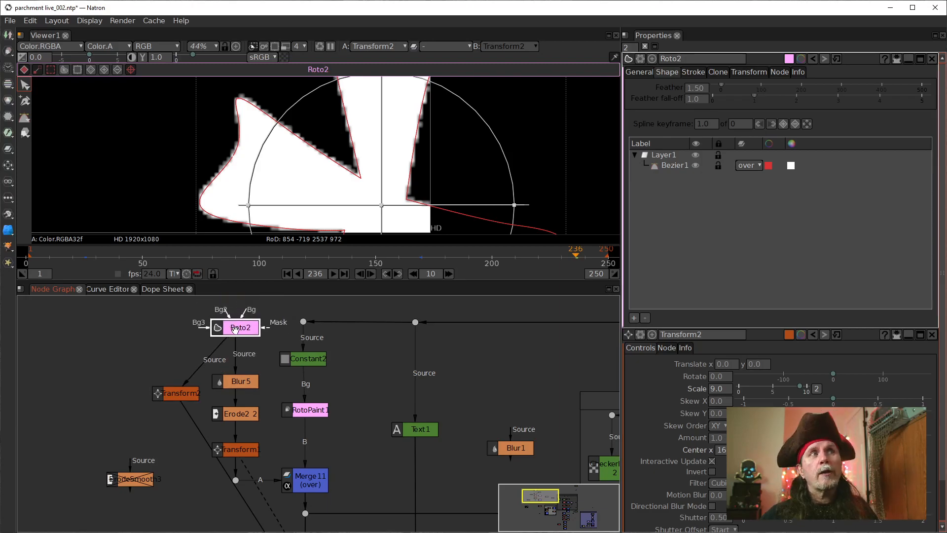
left_click_drag(190, 394, 249, 356)
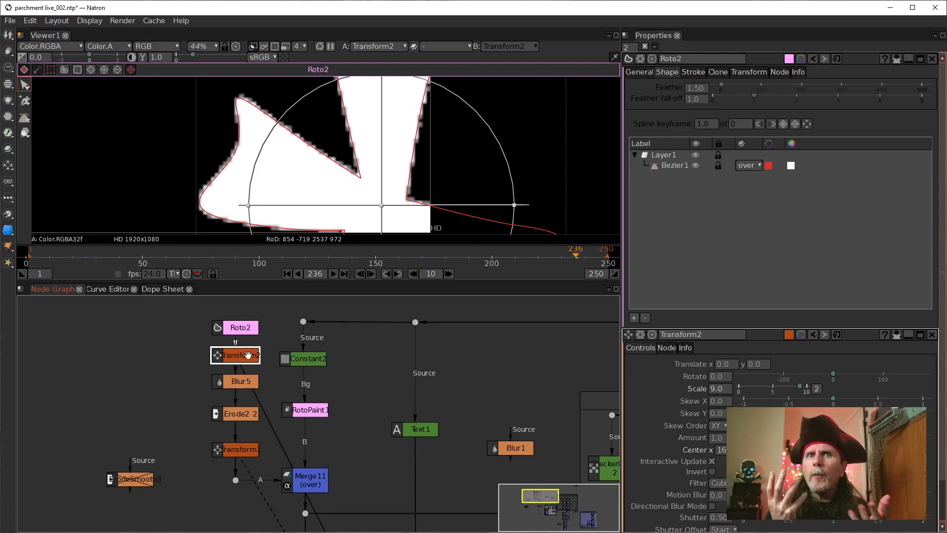
left_click_drag(248, 354, 176, 366)
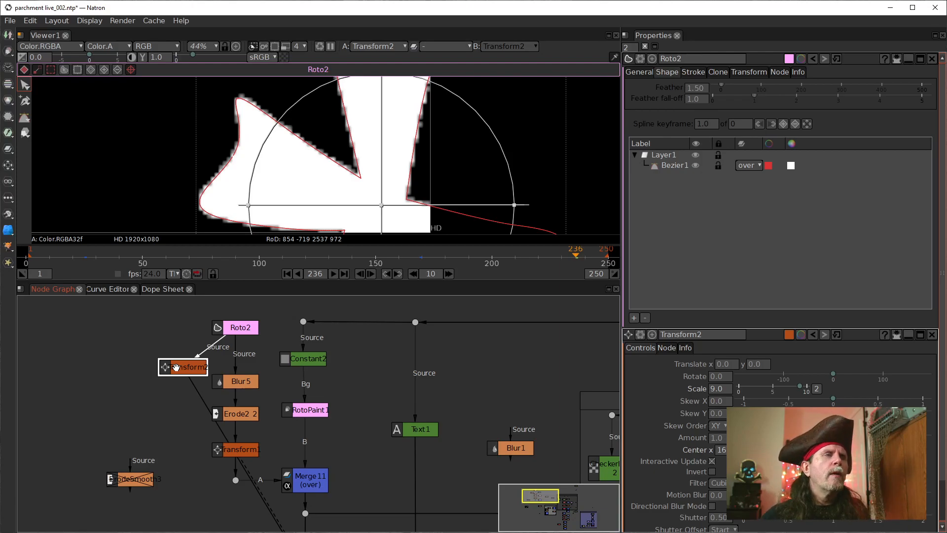
key("Delete")
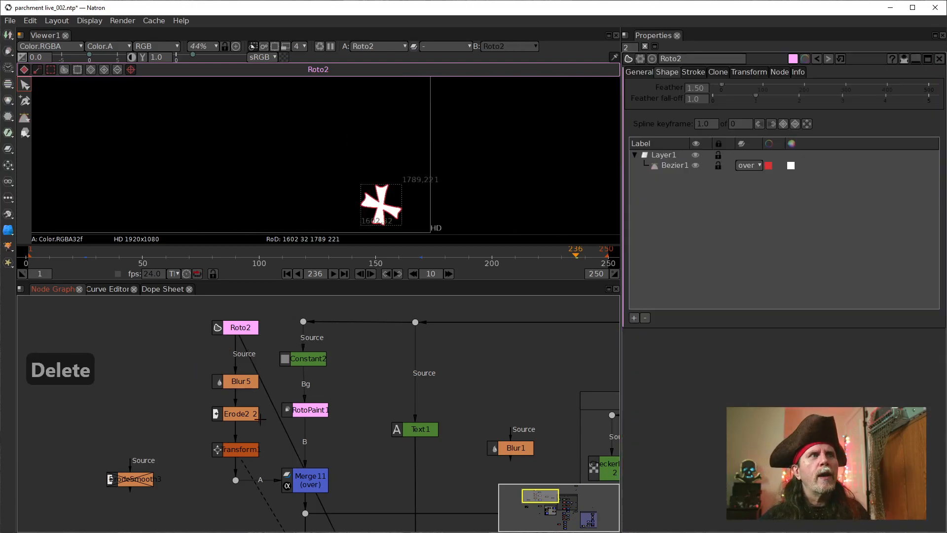
Step: View the final Merge10 multiply output to check the cross and dashed path on the parchment map
left_click_drag(370, 445, 297, 316)
scroll(344, 415, "down", 3)
left_click_drag(407, 512, 337, 419)
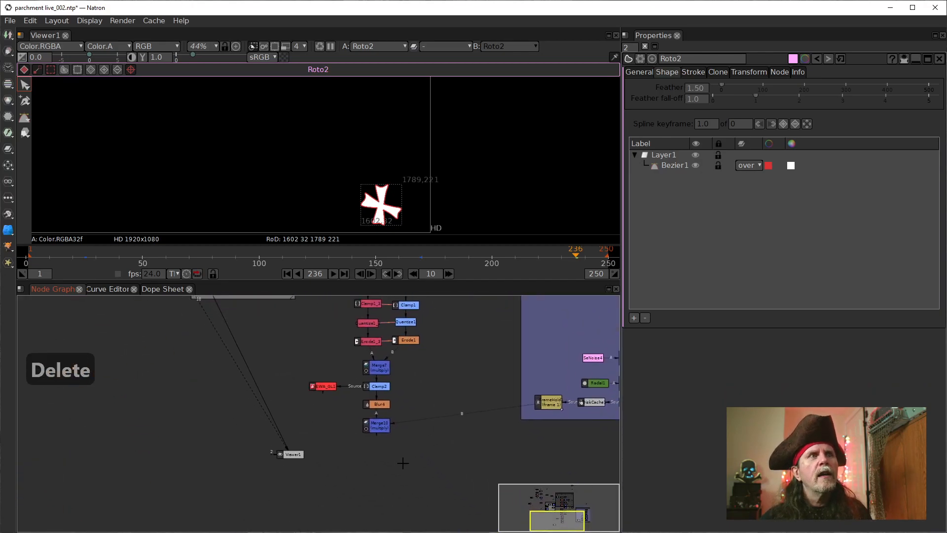
left_click_drag(244, 387, 201, 414)
scroll(302, 428, "up", 5)
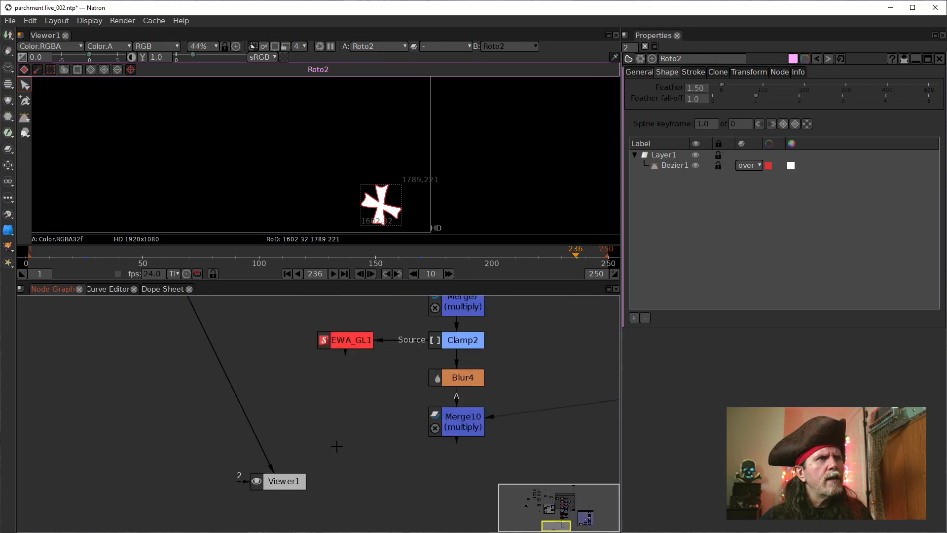
left_click(437, 428)
key("1")
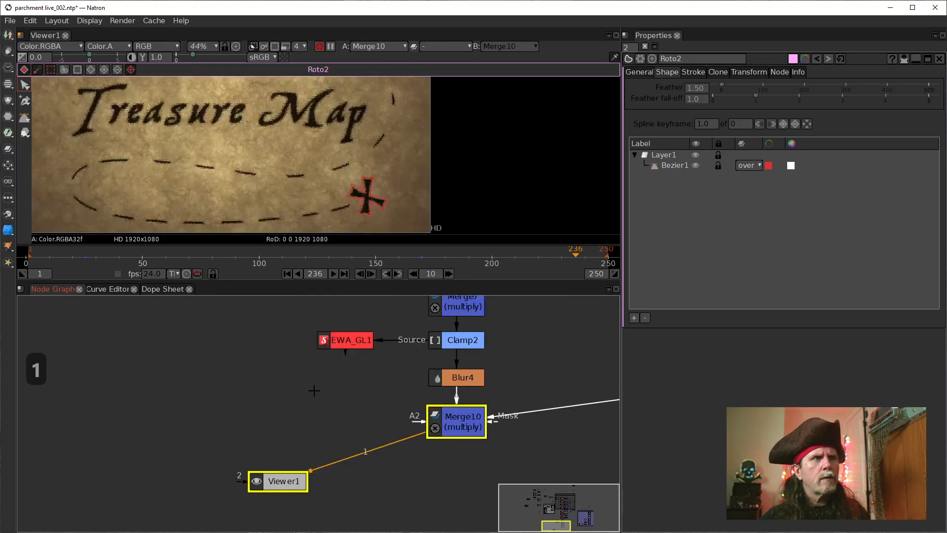
Step: Fit the whole map frame in the viewer to examine the cross and dashed path in the full composite
scroll(312, 389, "down", 1)
left_click(340, 163)
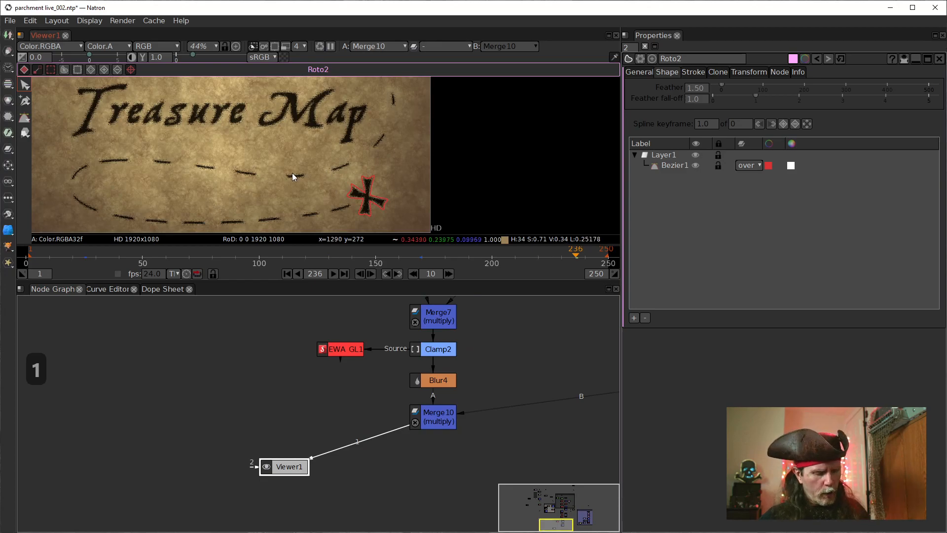
key("f")
mouse_move(414, 159)
left_mouse_down()
mouse_move(405, 184)
mouse_move(398, 158)
left_mouse_up()
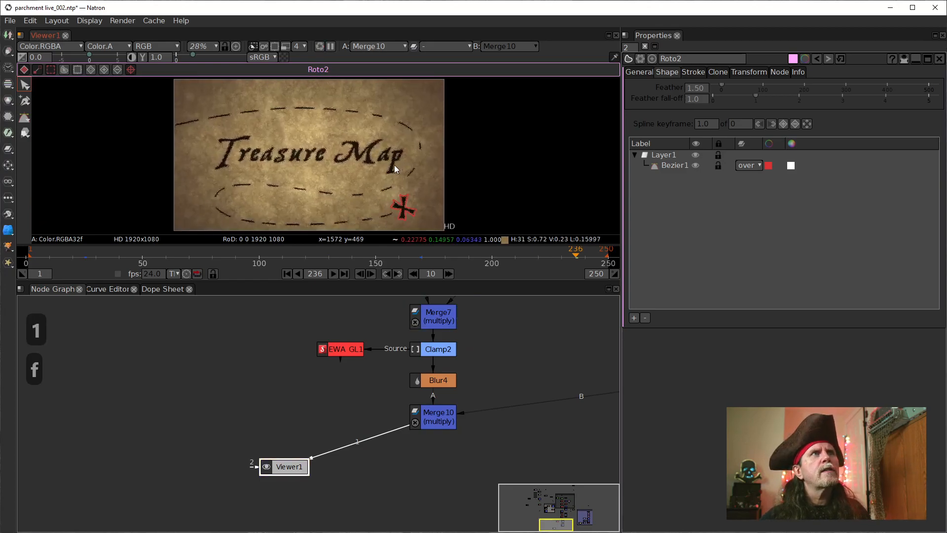
key("f")
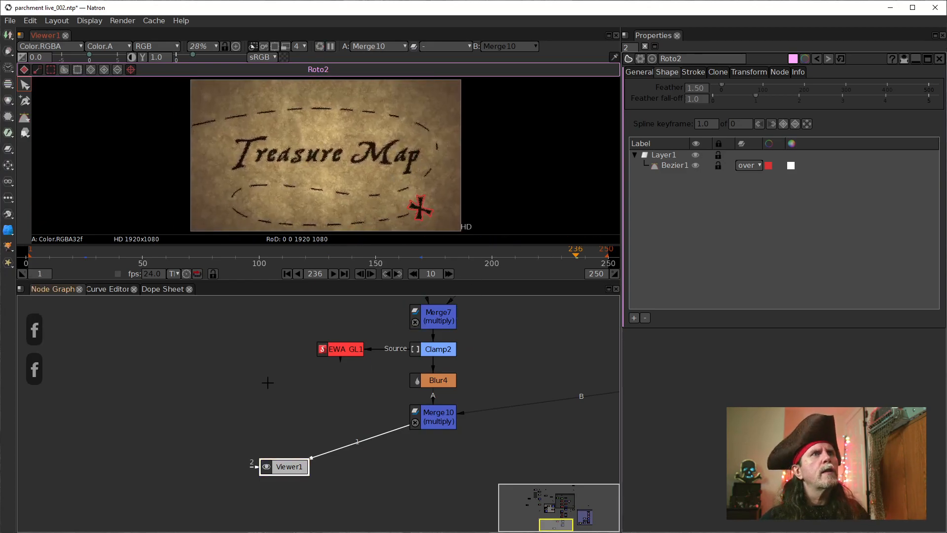
Step: Move the Roto2 node slightly down towards Blur5 to tidy the cross branch of the node graph, and deselect it
left_click_drag(267, 385, 258, 473)
scroll(283, 421, "down", 4)
left_click_drag(289, 387, 361, 520)
left_click_drag(285, 425, 299, 460)
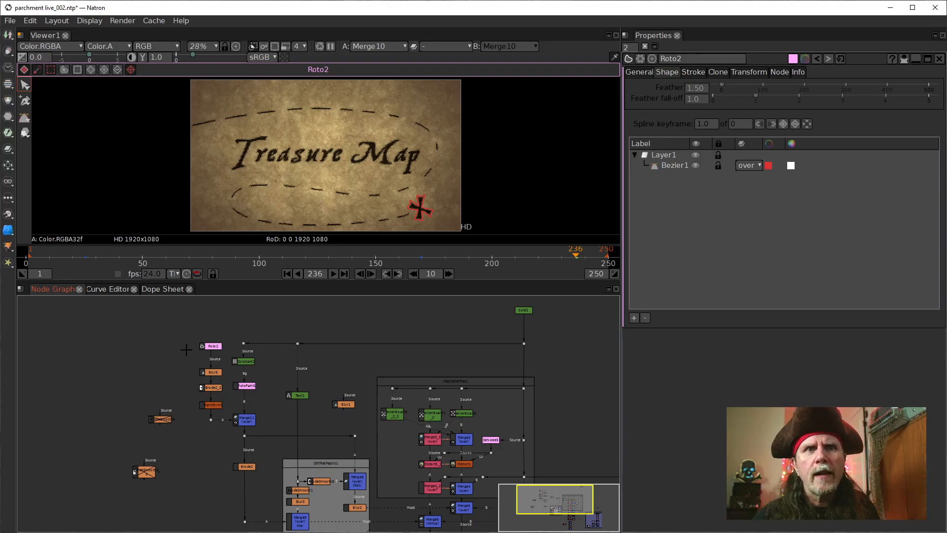
scroll(190, 404, "up", 2)
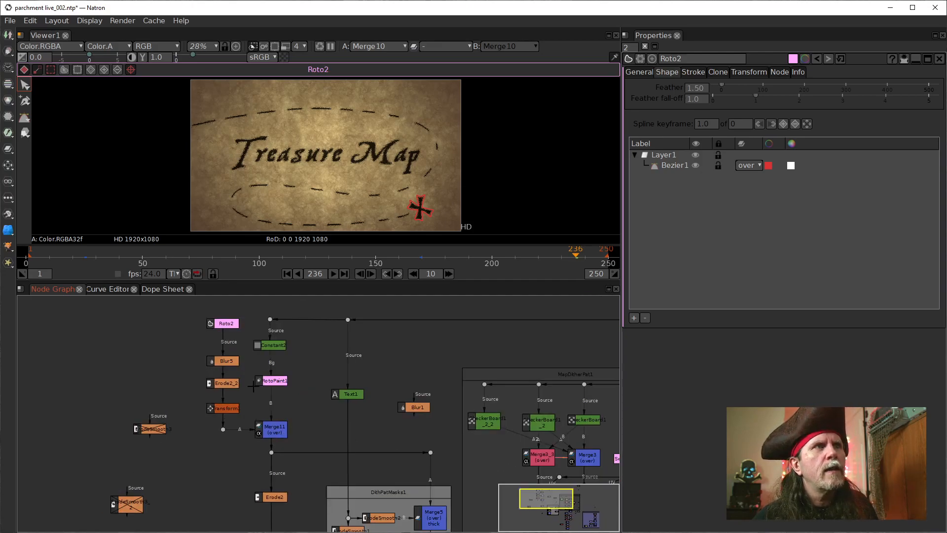
left_click_drag(224, 324, 224, 330)
left_click_drag(218, 330, 223, 331)
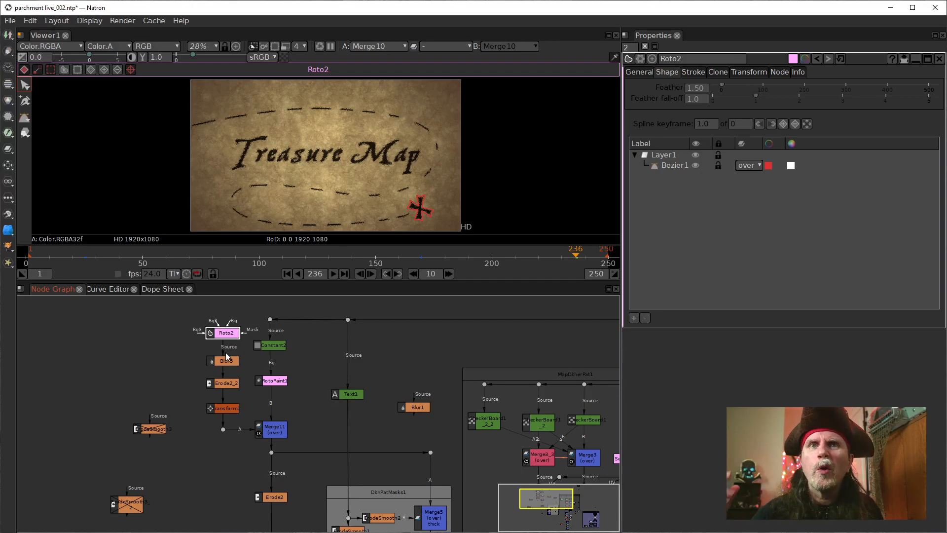
left_click(194, 357)
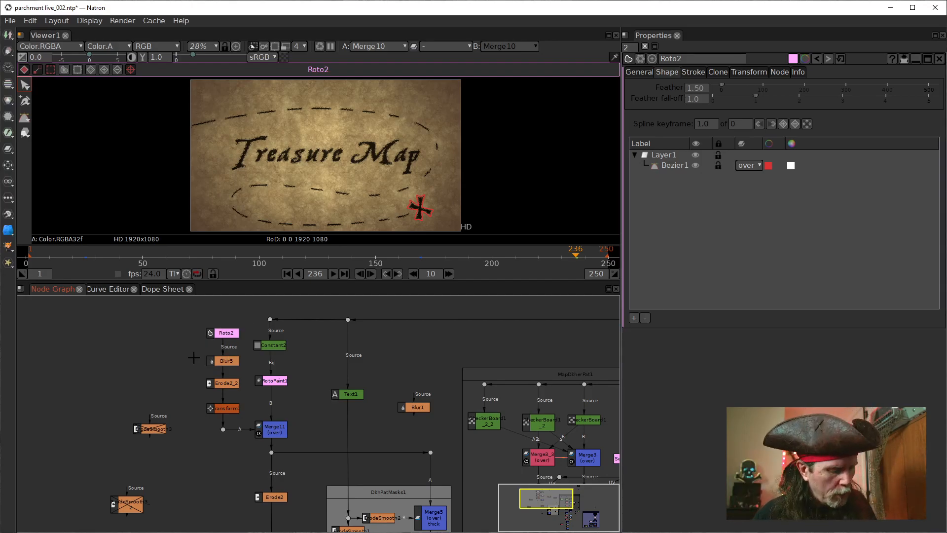
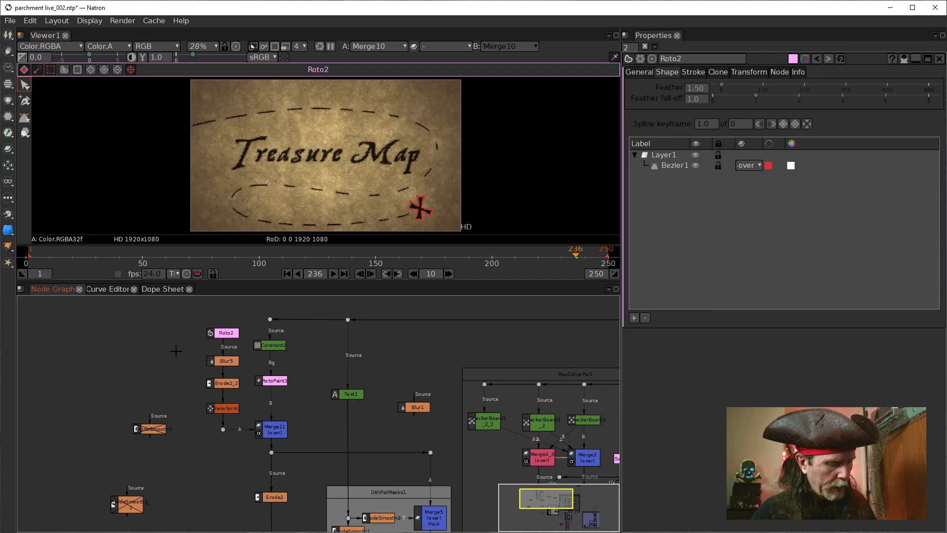
Step: Add a Backdrop node to the graph and place it in the empty area beside the Roto2 and Blur5 nodes
key("Tab")
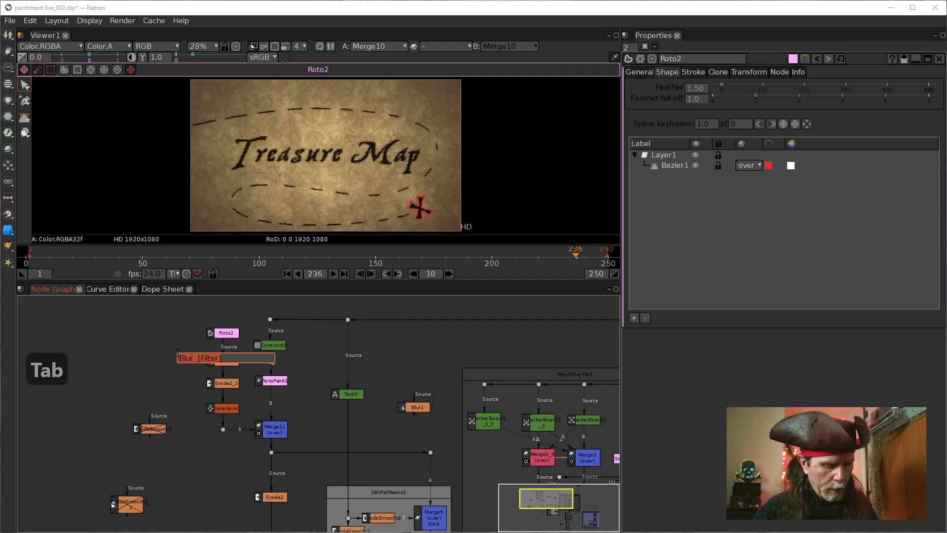
type("back")
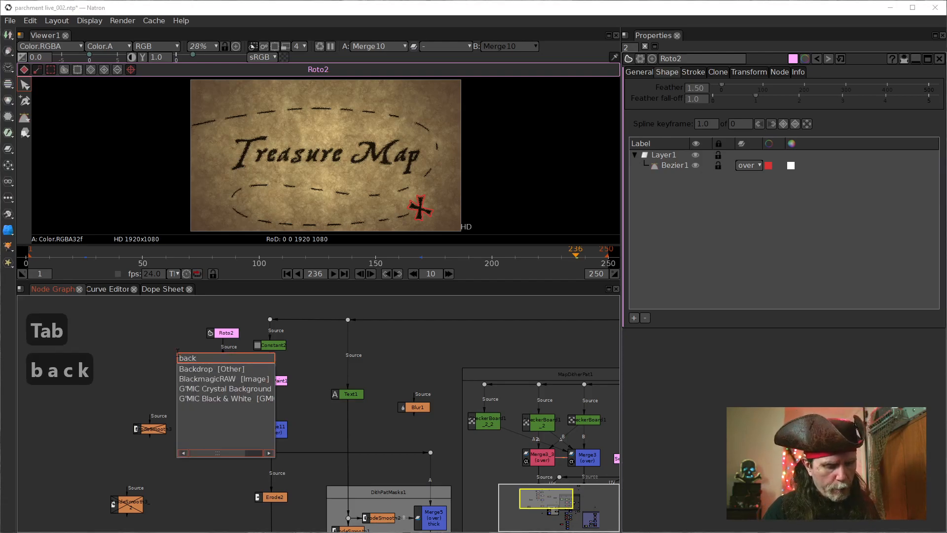
type("drop")
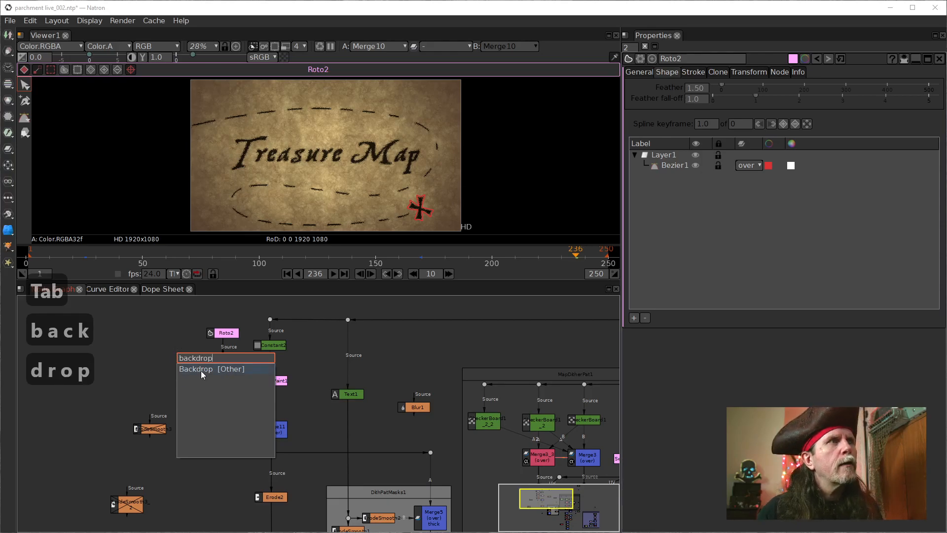
left_click(202, 374)
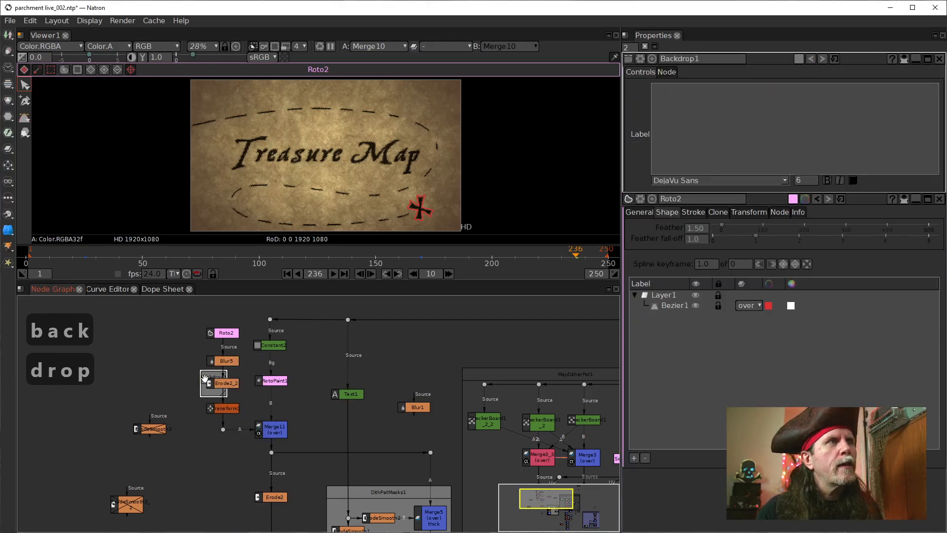
left_click_drag(205, 377, 149, 354)
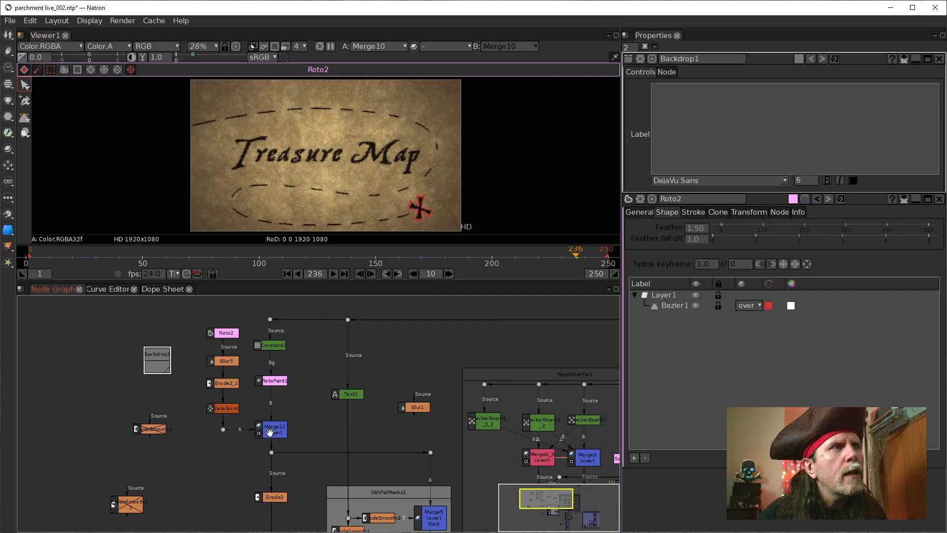
Step: Delete the dot between Transform1 and Merge11, and compact the Roto2 column down beside Merge11 with Constant2 moved slightly up
left_click(223, 428)
key("Delete")
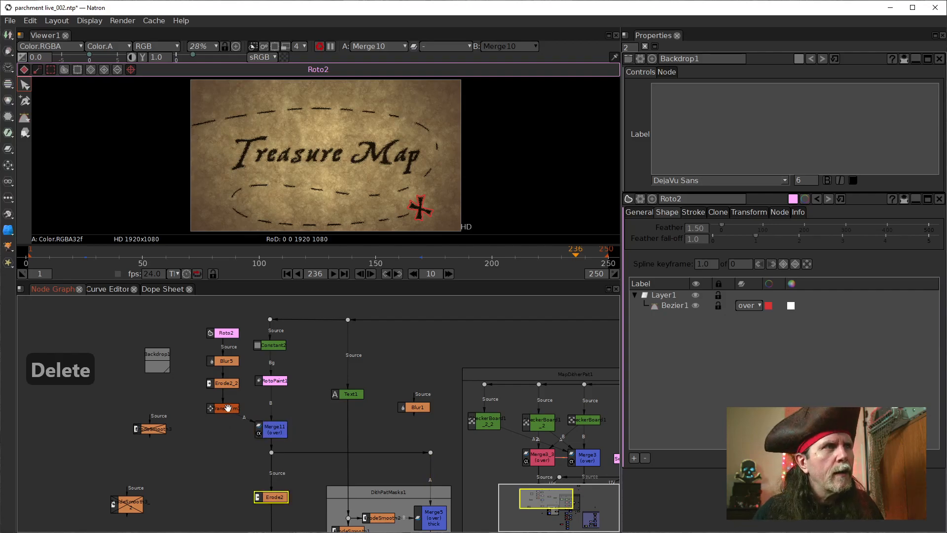
left_click_drag(226, 408, 225, 425)
left_click_drag(223, 384, 223, 406)
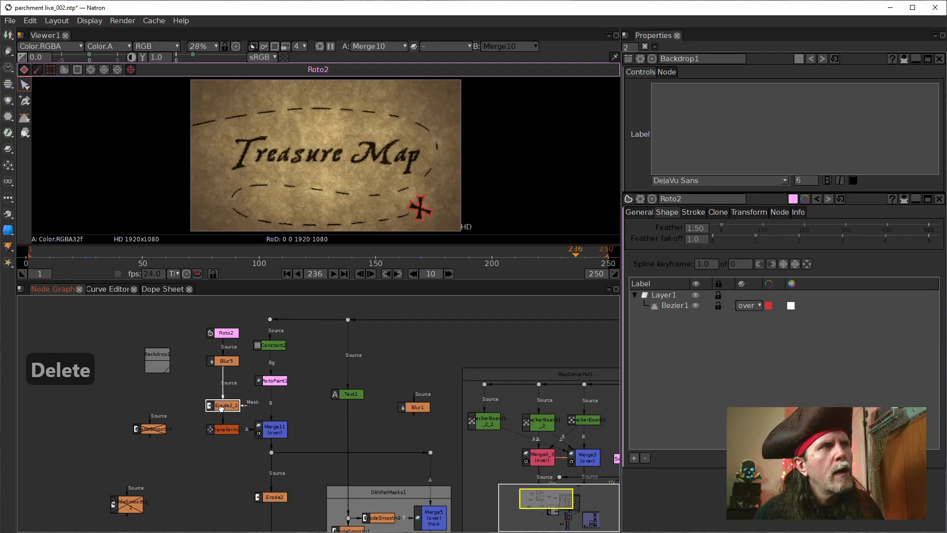
left_click(270, 345)
left_click_drag(223, 361, 222, 386)
left_click_drag(221, 331, 222, 372)
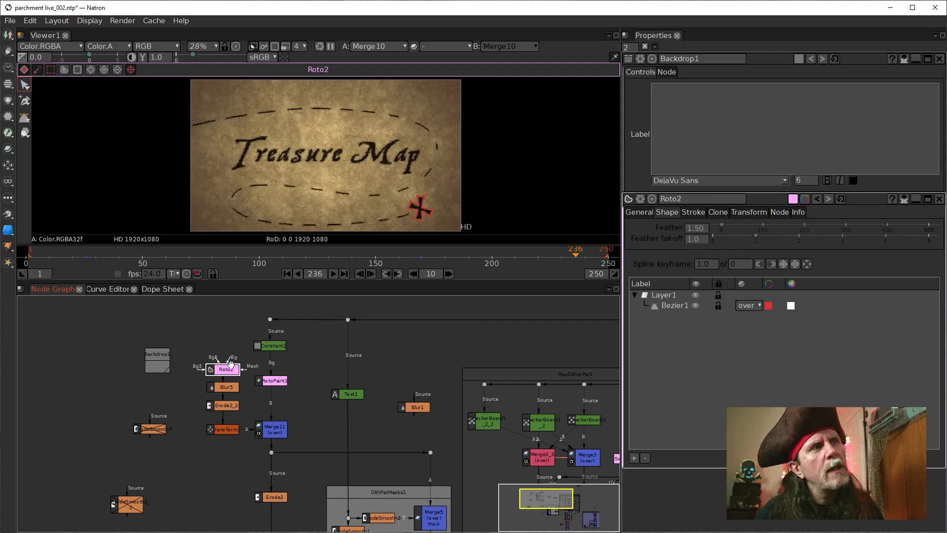
left_click_drag(270, 348, 271, 341)
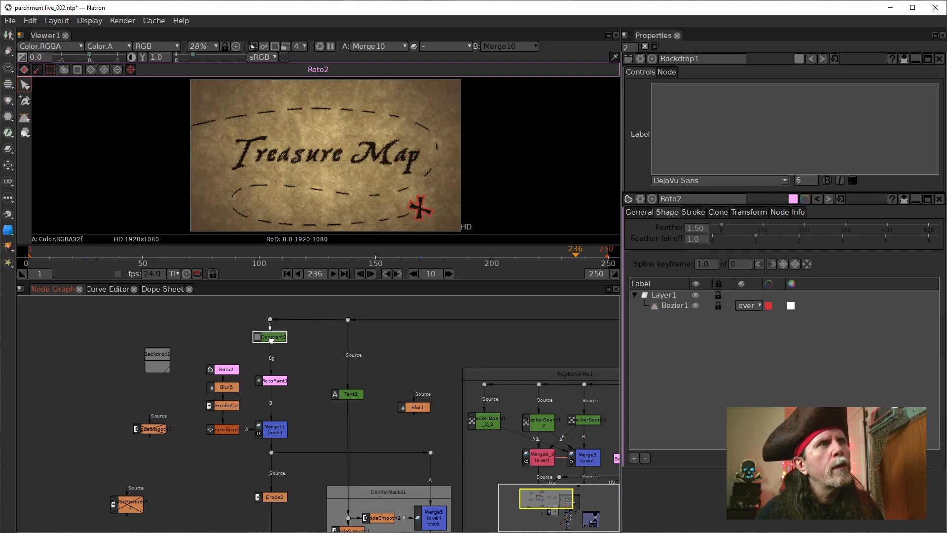
Step: Connect Roto2's Bg input to Constant2, routing the link through a dot above Roto2, and open Transform1's settings
left_click(222, 369)
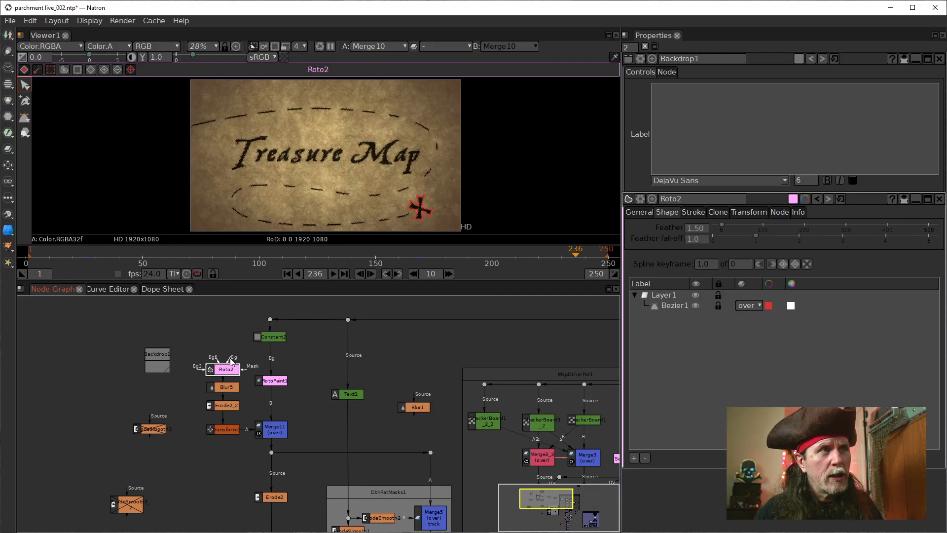
mouse_move(230, 362)
left_mouse_down()
mouse_move(236, 348)
mouse_move(266, 339)
mouse_move(238, 347)
left_mouse_up()
scroll(275, 366, "up", 3)
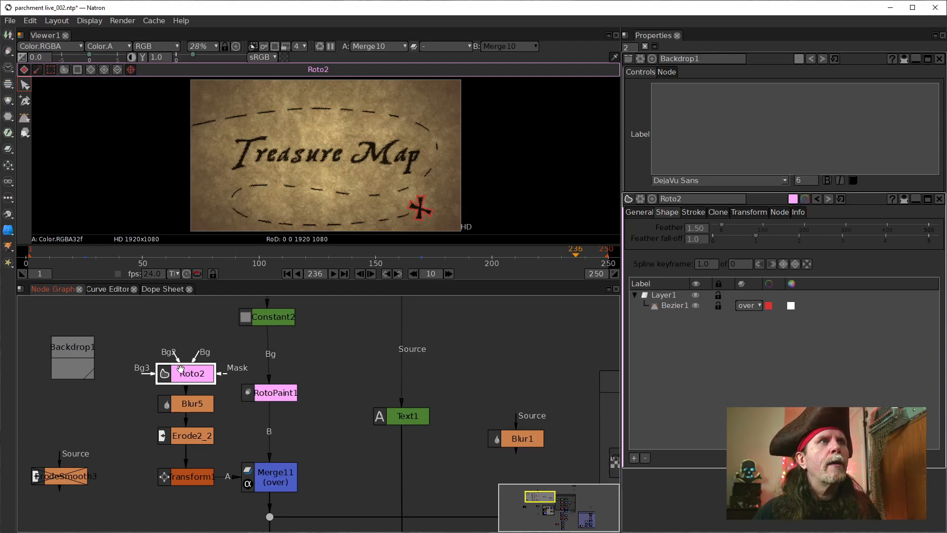
left_click_drag(199, 359, 246, 324)
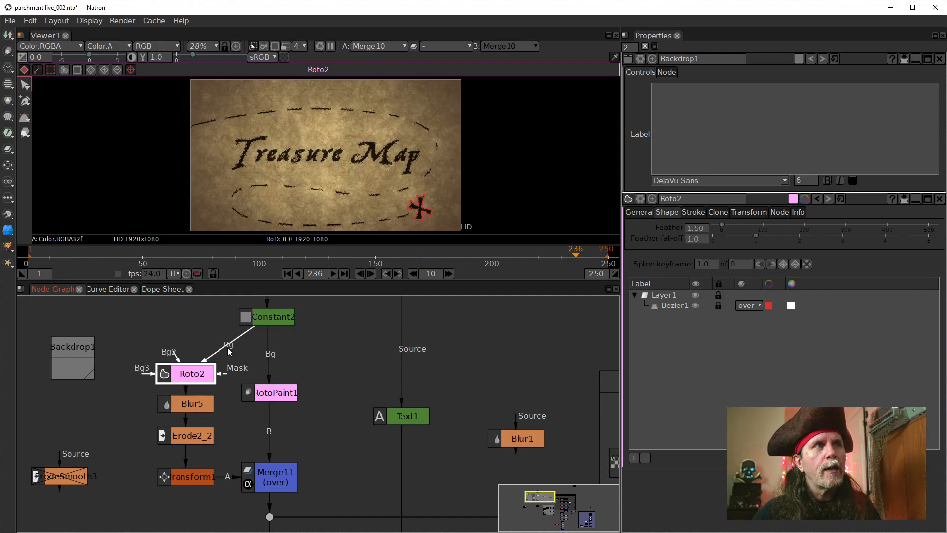
double_click(189, 477)
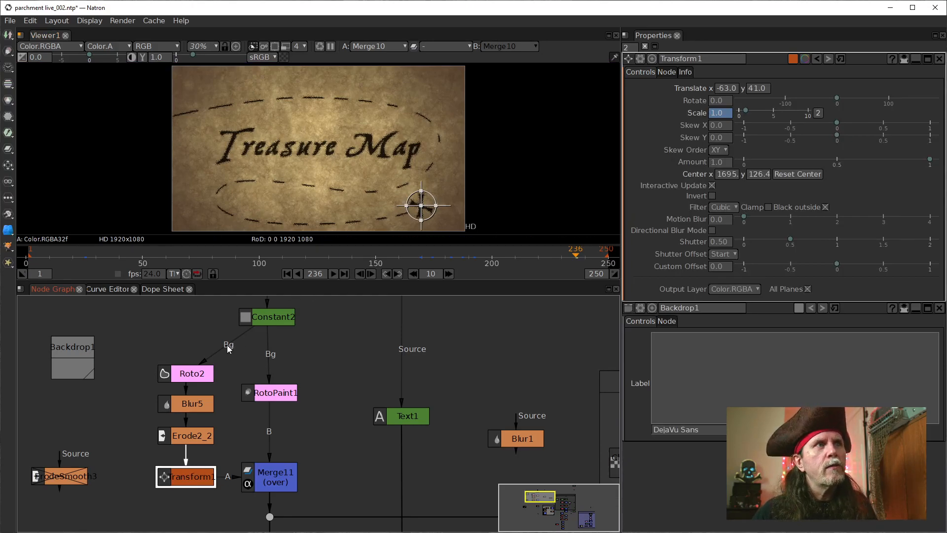
left_click_drag(227, 346, 189, 323, "ctrl")
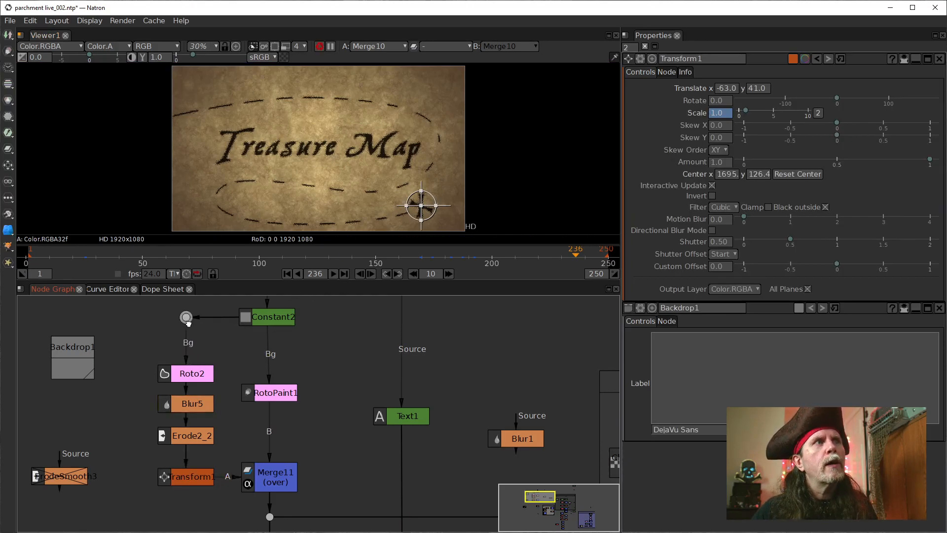
Step: Show the output of the Transform1 node in the viewer
left_click(183, 486)
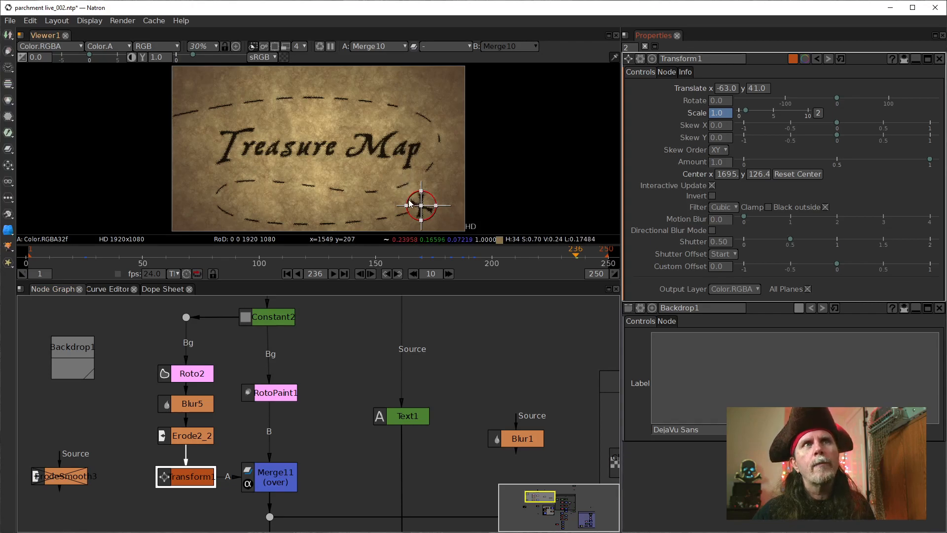
left_click(750, 174)
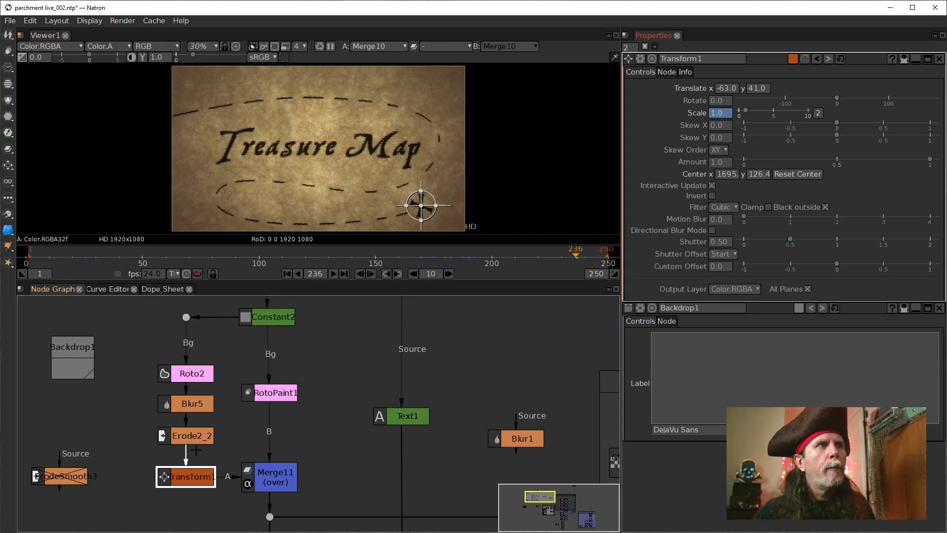
left_click(190, 434)
left_click(185, 478)
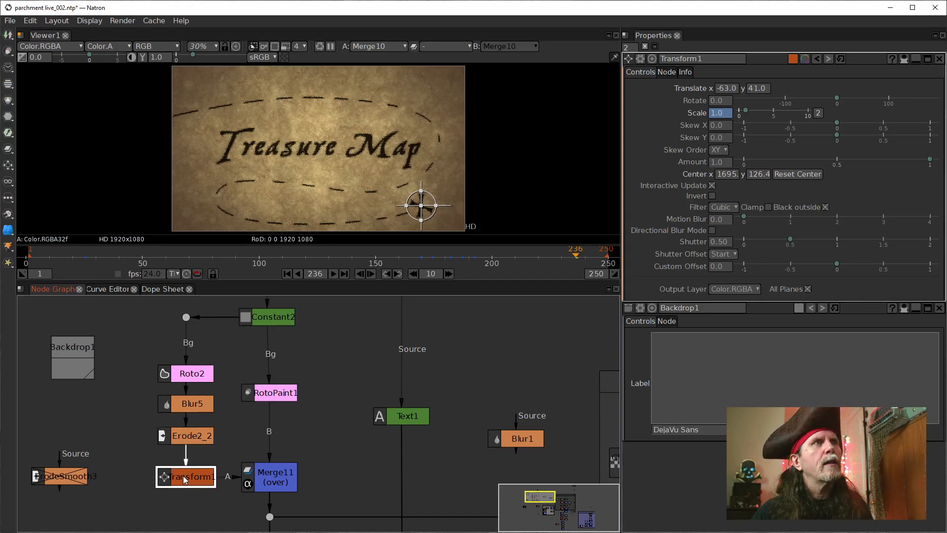
key("1")
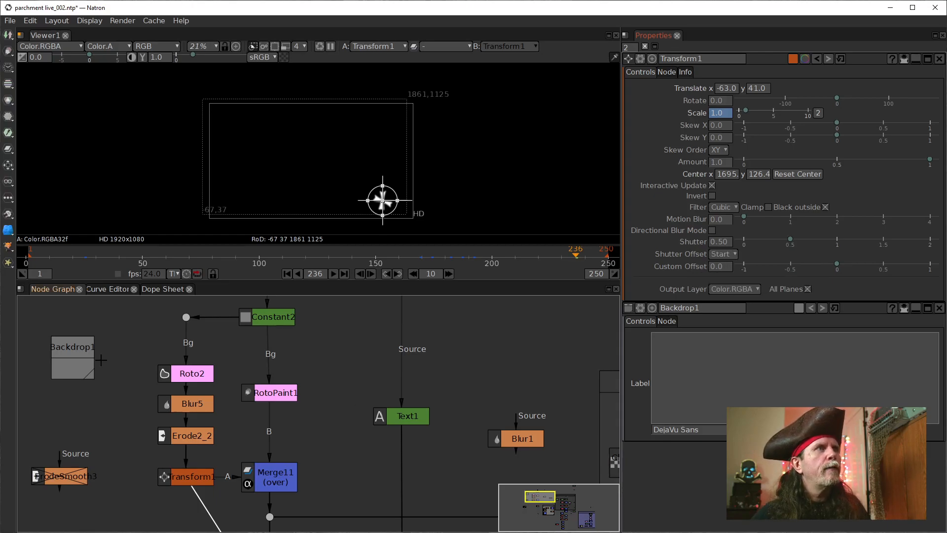
Step: Position and resize the backdrop so it encloses the Roto2, Blur5, Erode2_2, Transform1, RotoPaint1 and Merge11 nodes
scroll(350, 361, "down", 2)
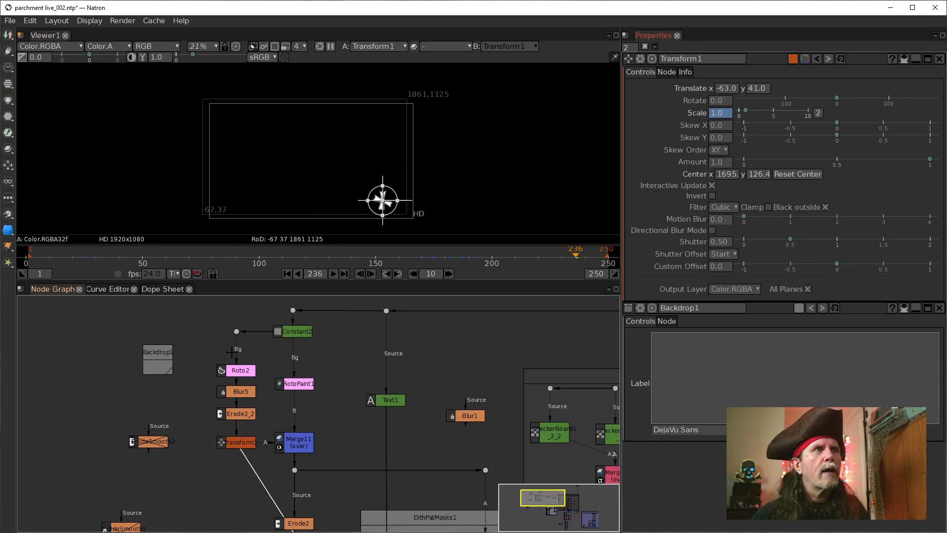
left_click_drag(160, 356, 186, 353)
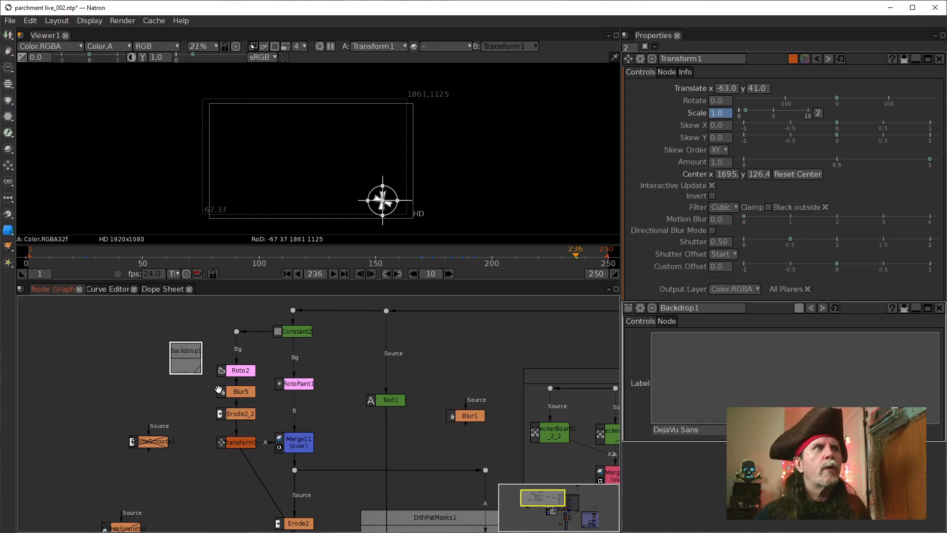
left_click_drag(191, 351, 325, 462)
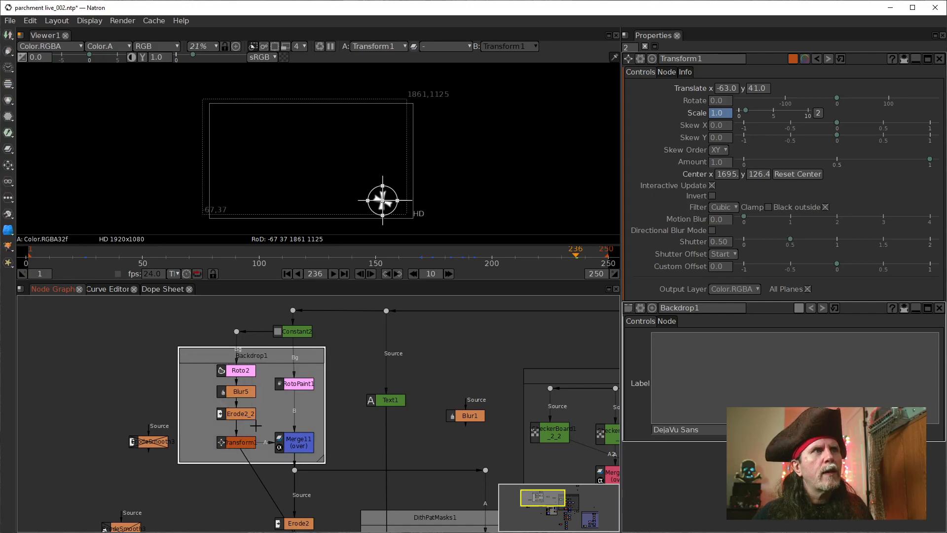
left_click_drag(199, 358, 230, 356)
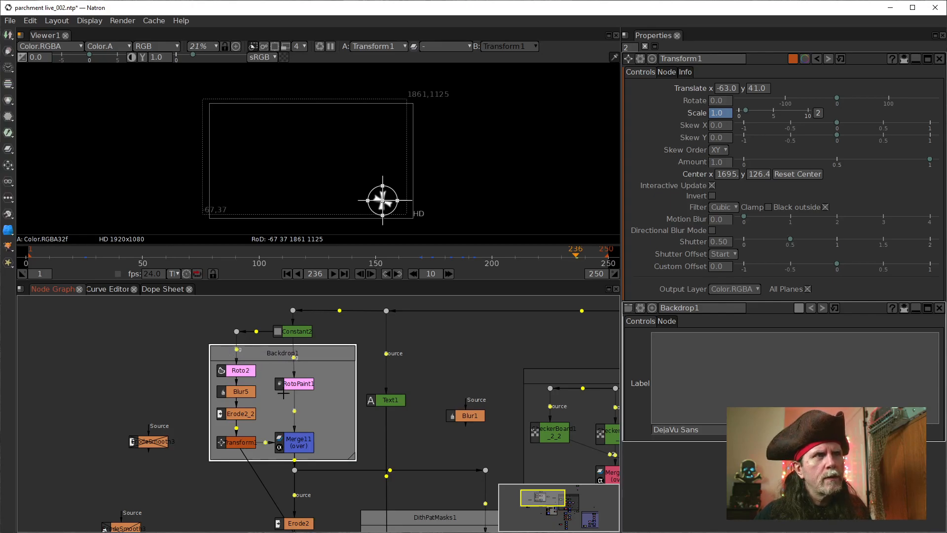
left_click_drag(354, 458, 324, 460)
Step: Rename the backdrop around the Roto2 and RotoPaint1 branches as TreasurePath1
left_click(266, 362)
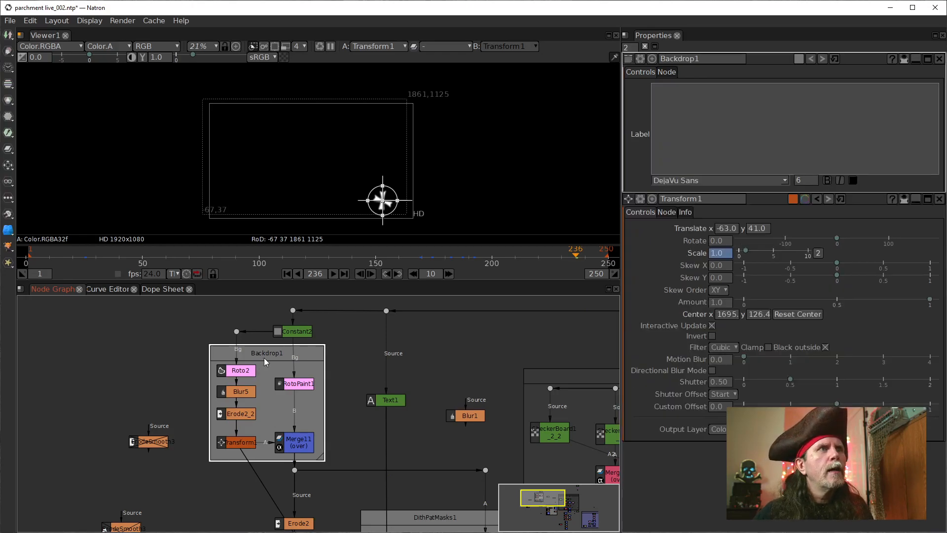
left_click_drag(695, 58, 660, 59)
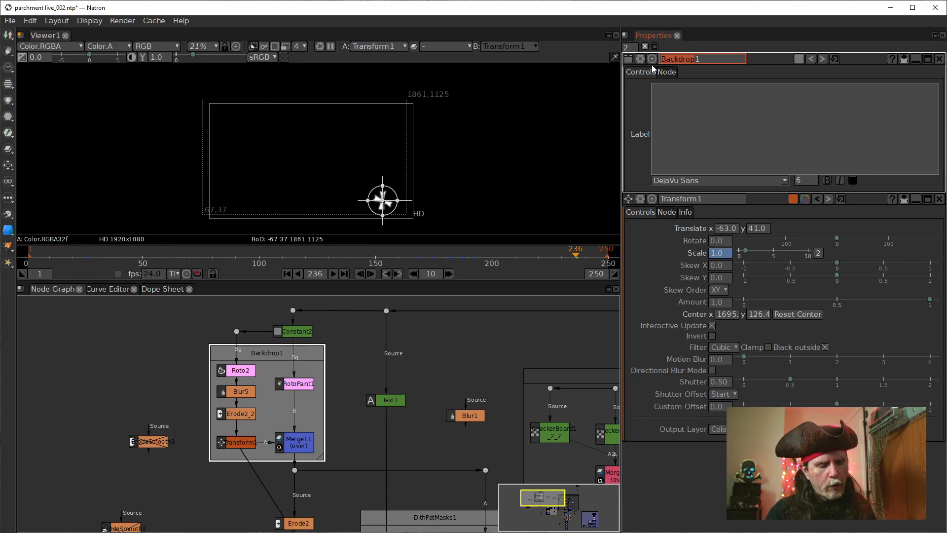
type("Treasur")
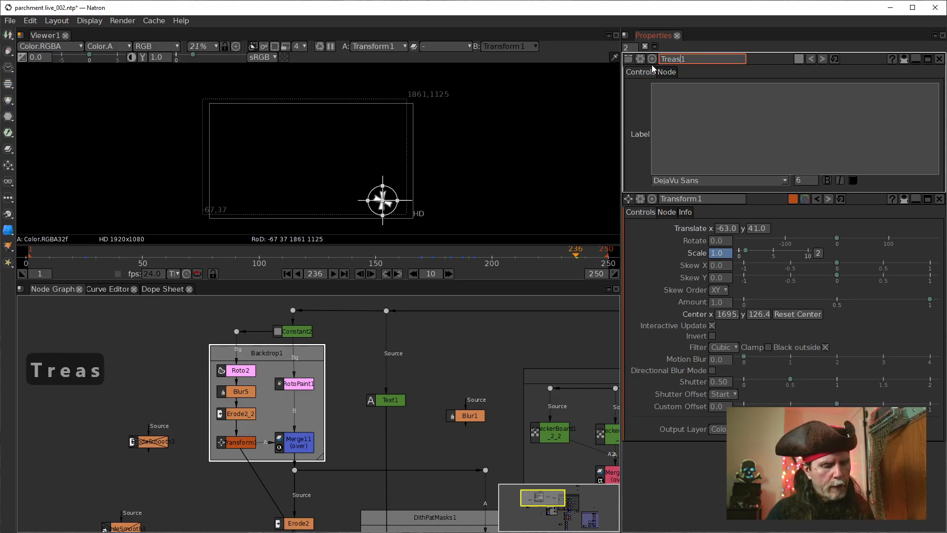
type("ePath")
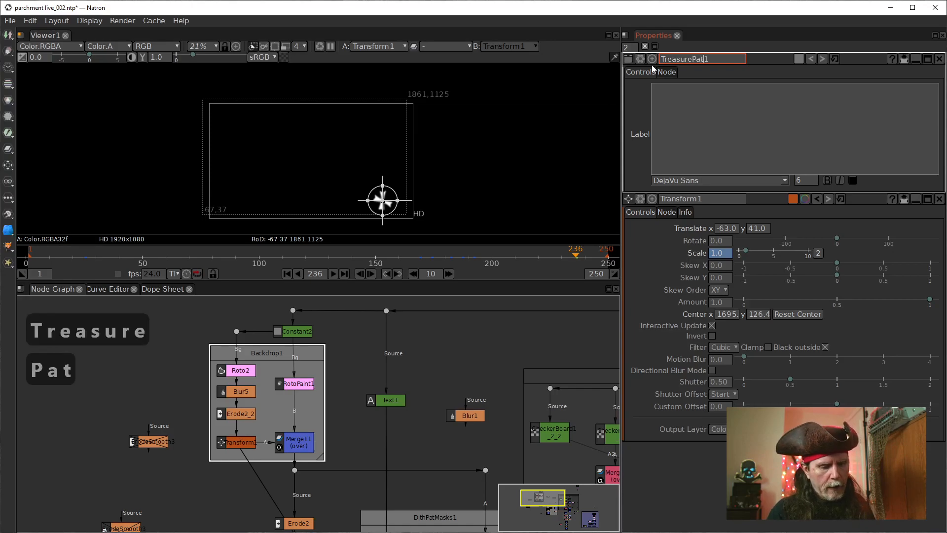
type("1")
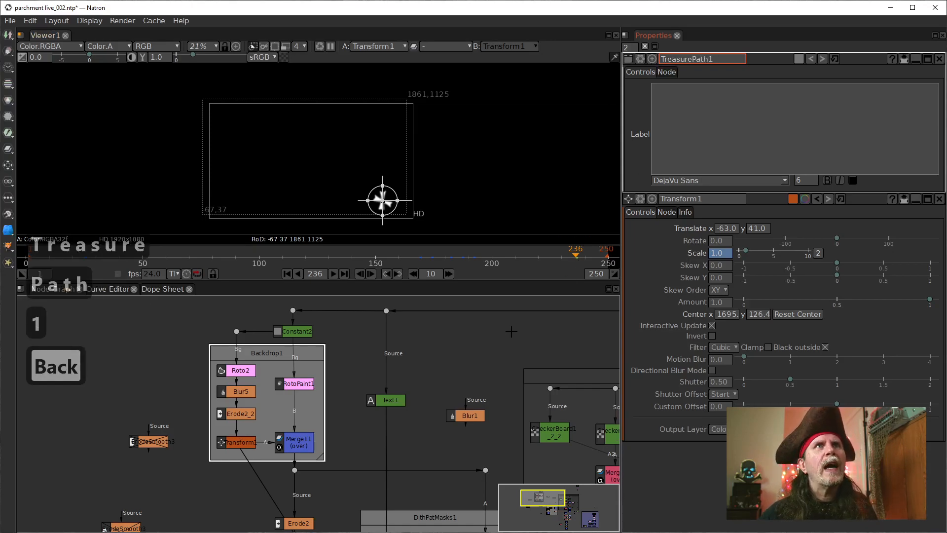
left_click(413, 359)
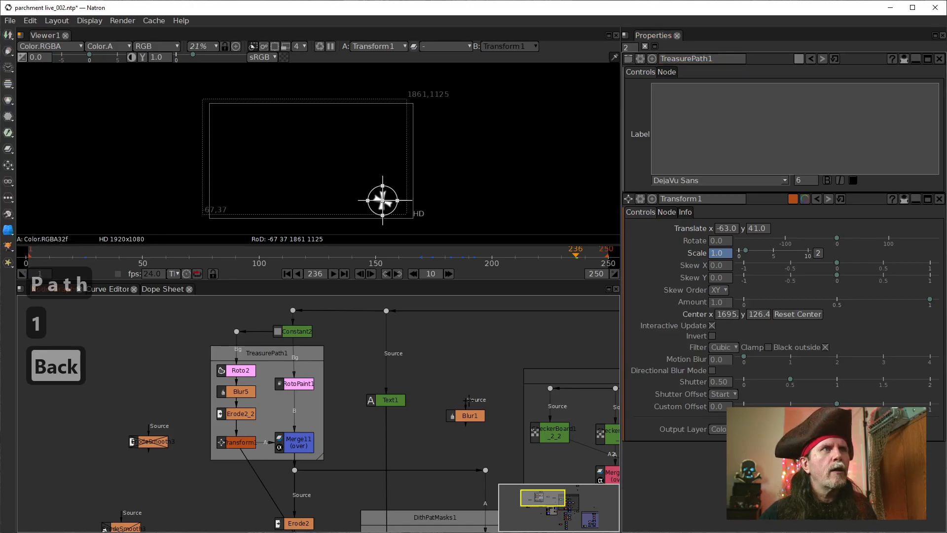
Step: Set the TreasurePath1 backdrop's color to the dark orange basic color (red 170, green 85, blue 0)
left_click(269, 358)
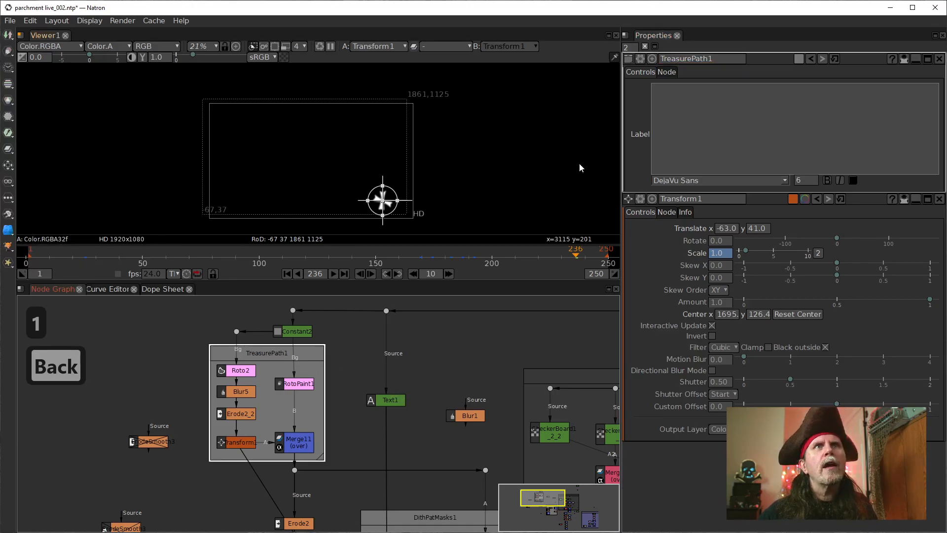
left_click(799, 59)
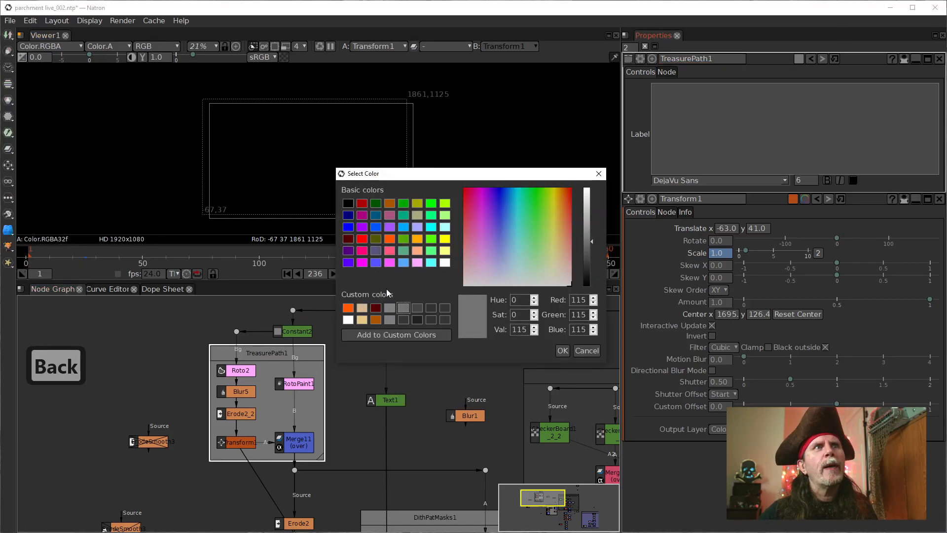
left_click(418, 240)
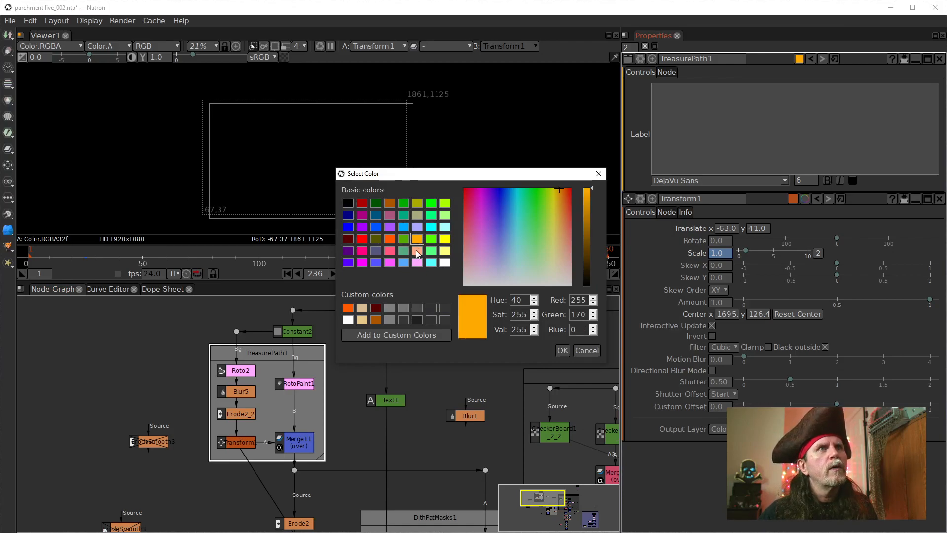
left_click(417, 202)
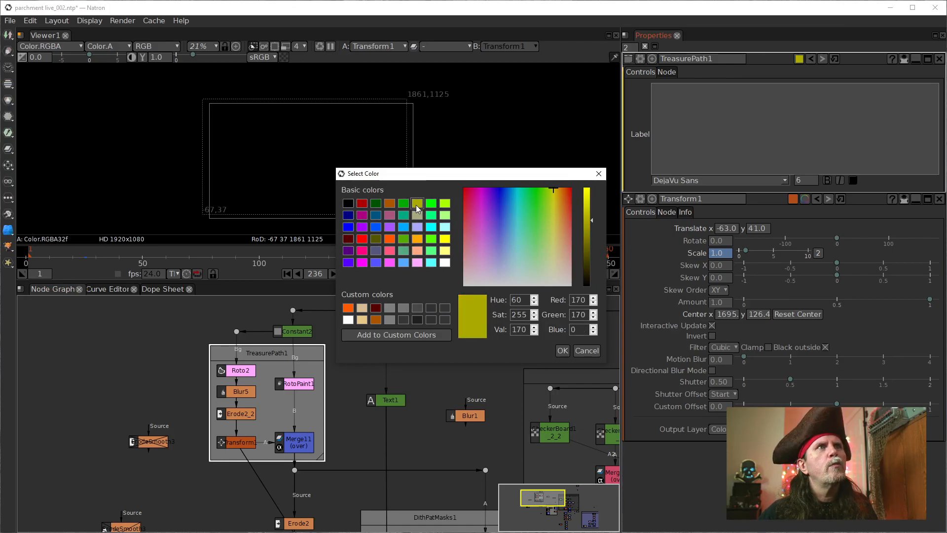
left_click(392, 205)
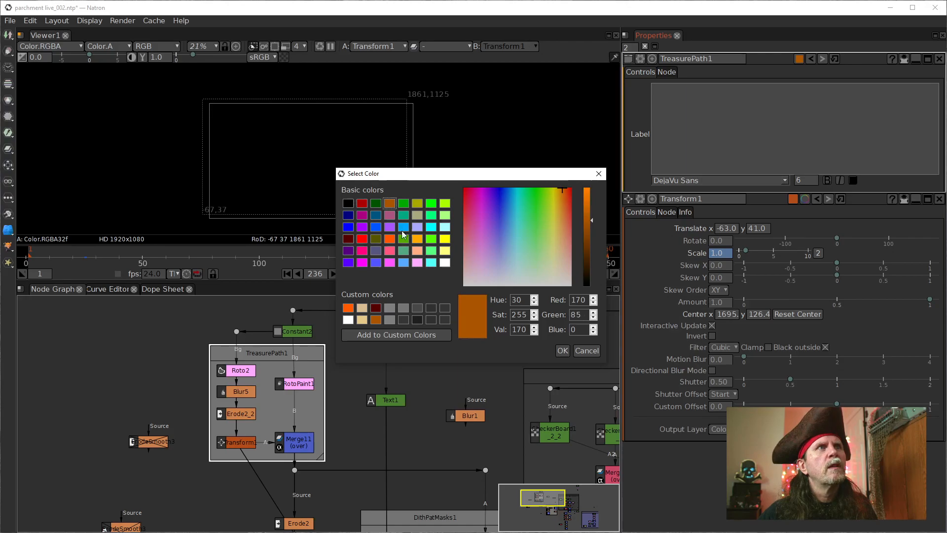
left_click(562, 351)
left_click(347, 400)
scroll(358, 396, "down", 5)
left_click_drag(435, 398, 321, 406)
scroll(196, 408, "up", 2)
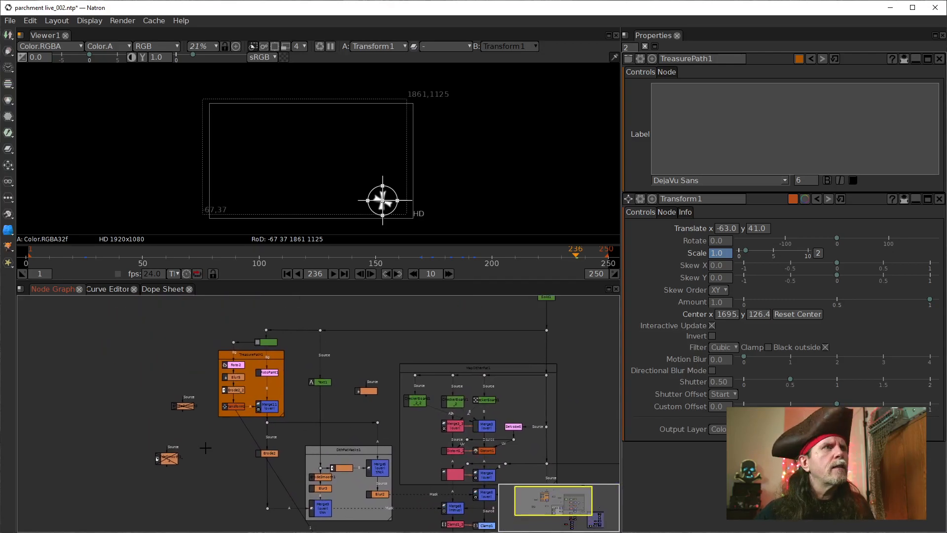
left_click_drag(248, 497, 159, 320)
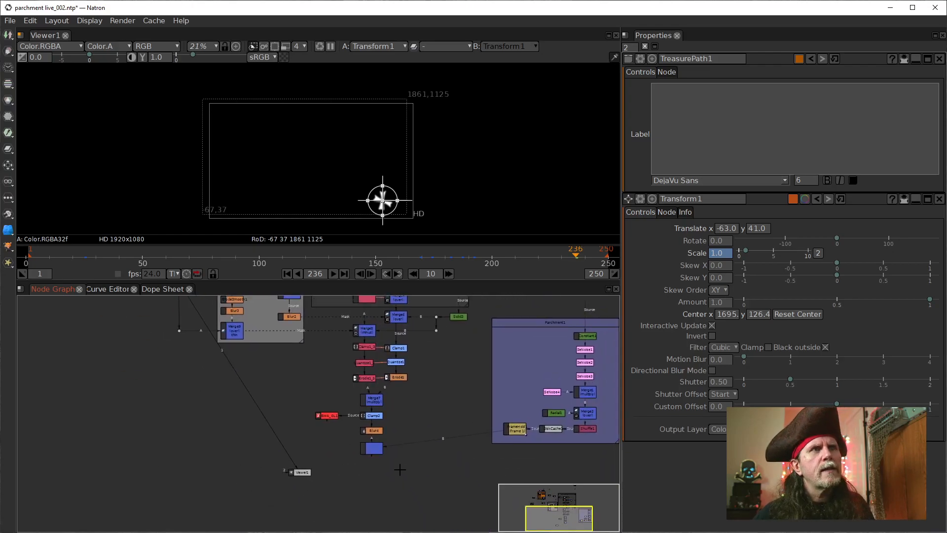
Step: Show the output of the Merge10 node in the viewer and fit the whole map image to it
left_click(376, 451)
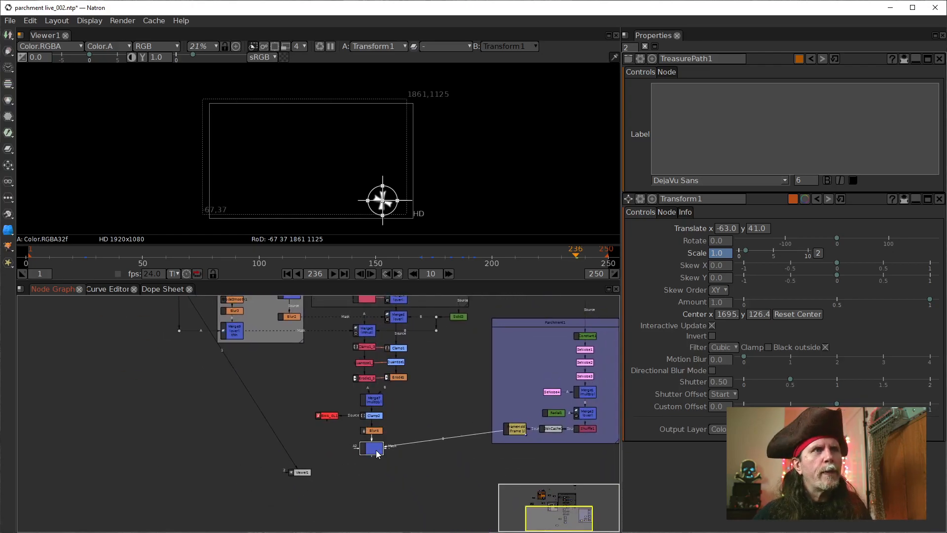
key("1")
left_click(467, 212)
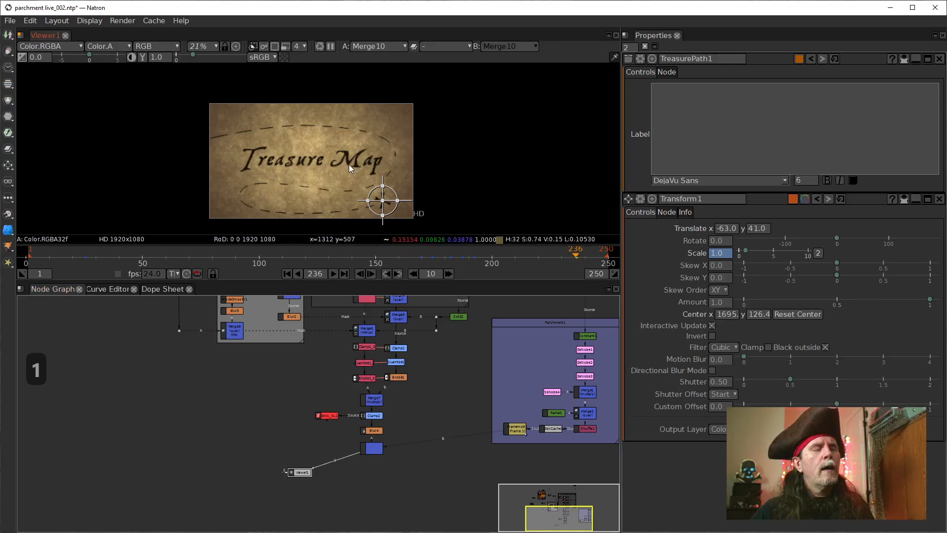
key("f")
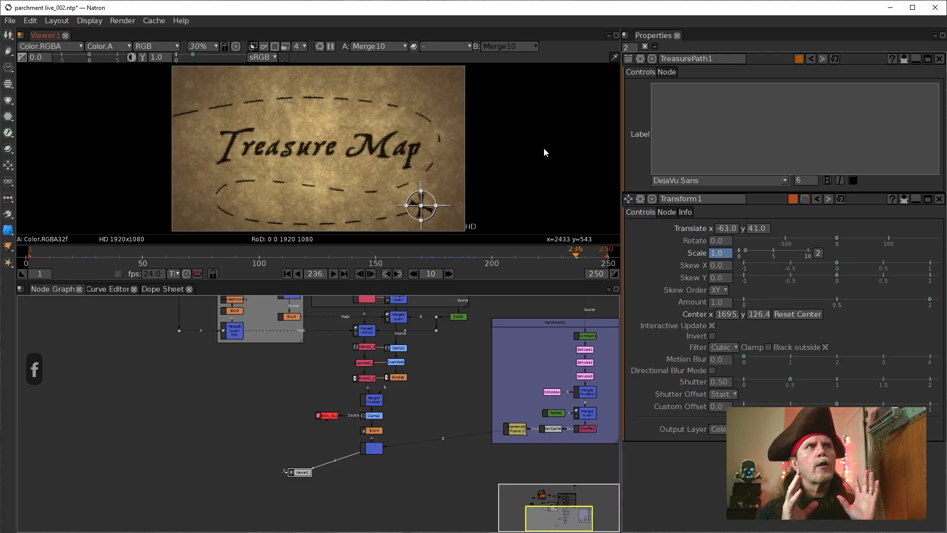
Step: Maximize the viewer with the full RGB image displayed and hide its overlays
key("b")
key("space")
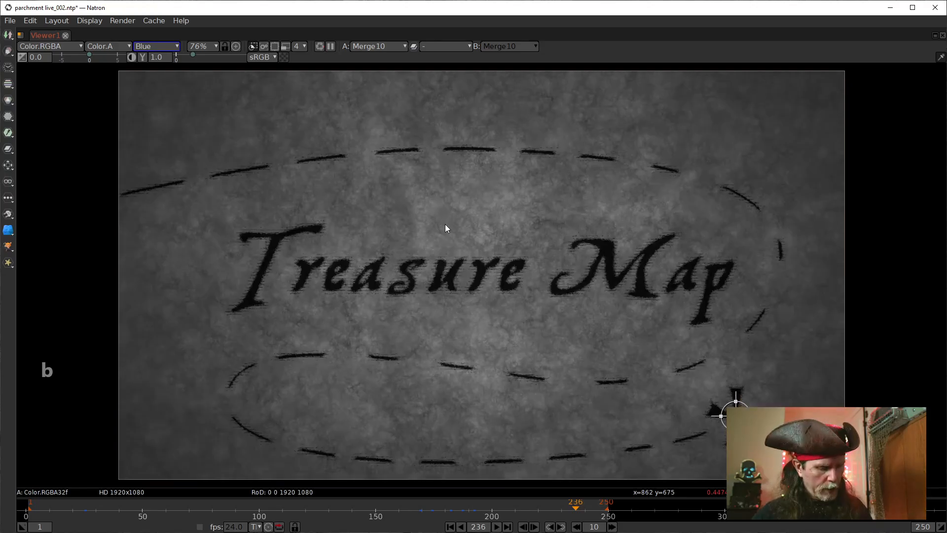
key("b")
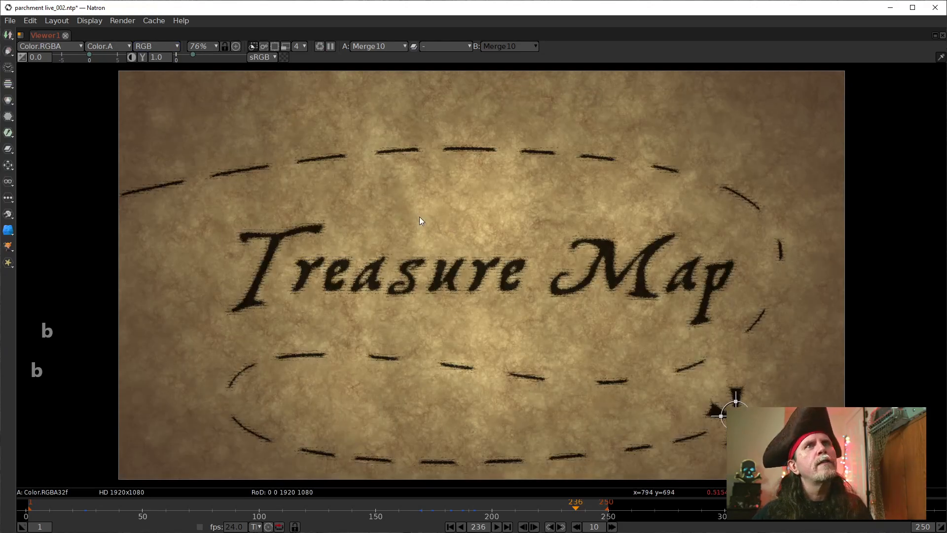
right_click(798, 295)
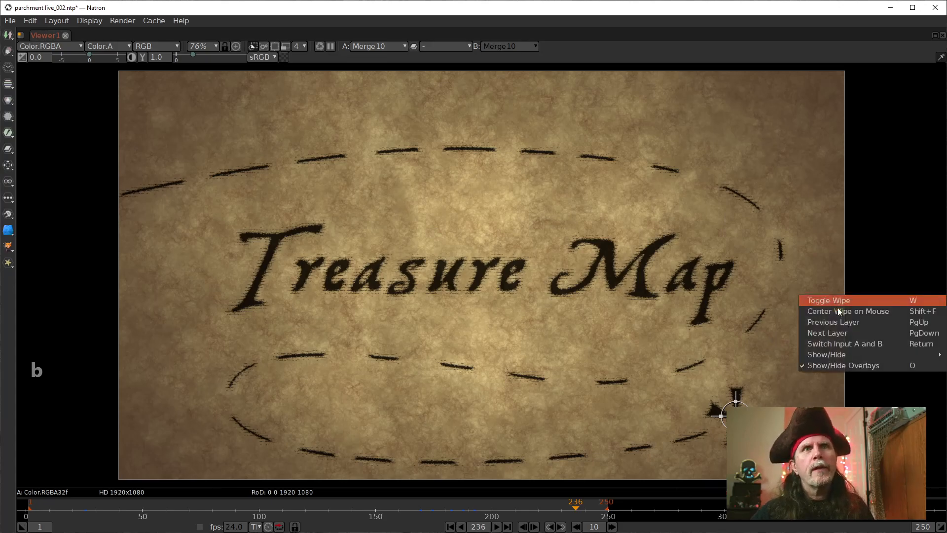
left_click(851, 368)
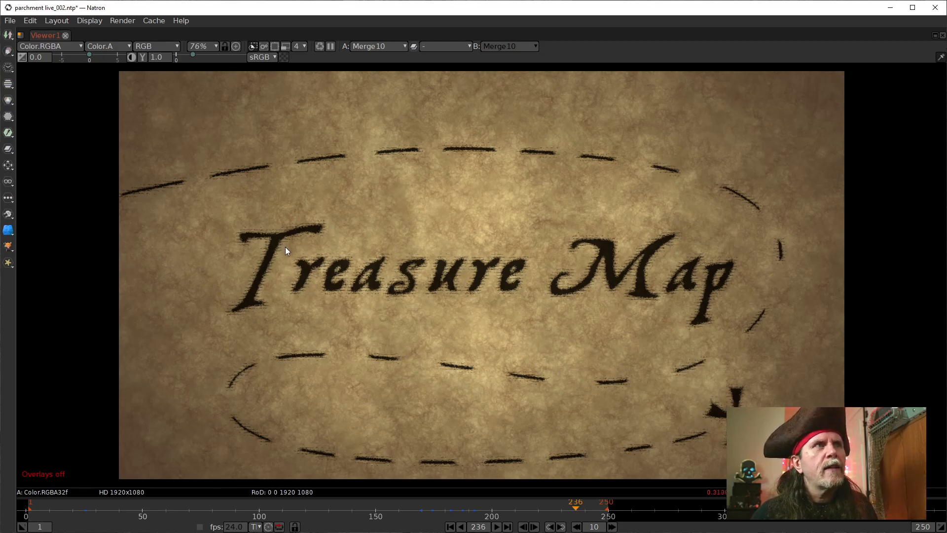
Step: Examine the ragged ink edges of the X mark and the nearby path dashes up close, ending on the whole map
scroll(682, 338, "up", 15)
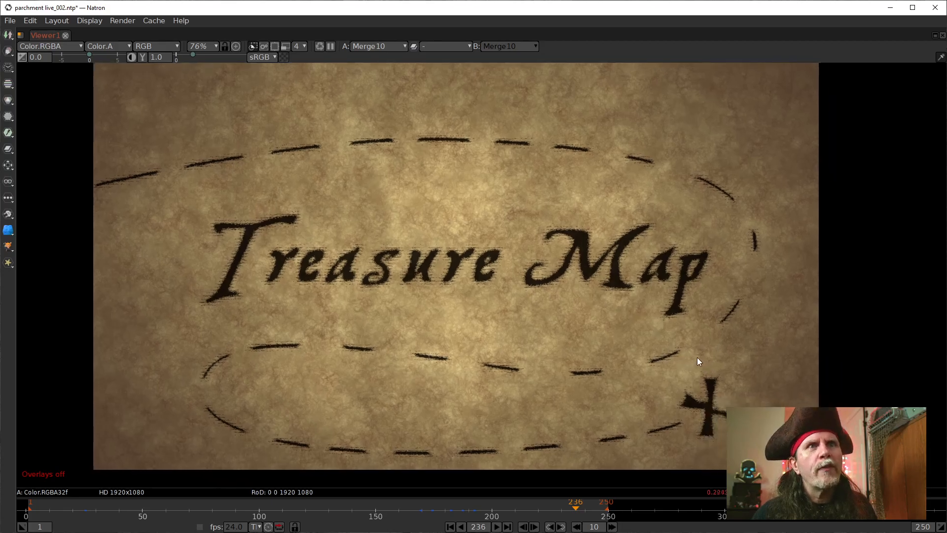
scroll(584, 329, "up", 10)
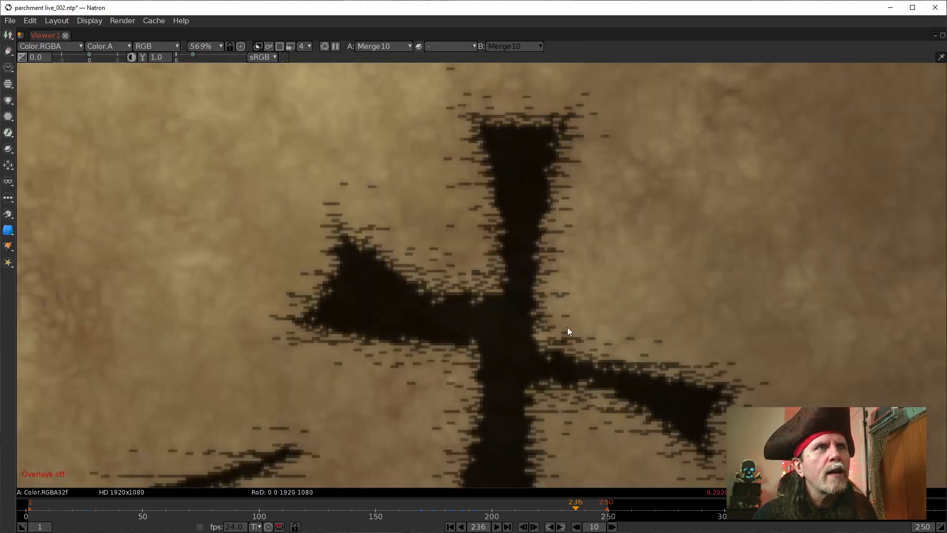
scroll(398, 292, "up", 2)
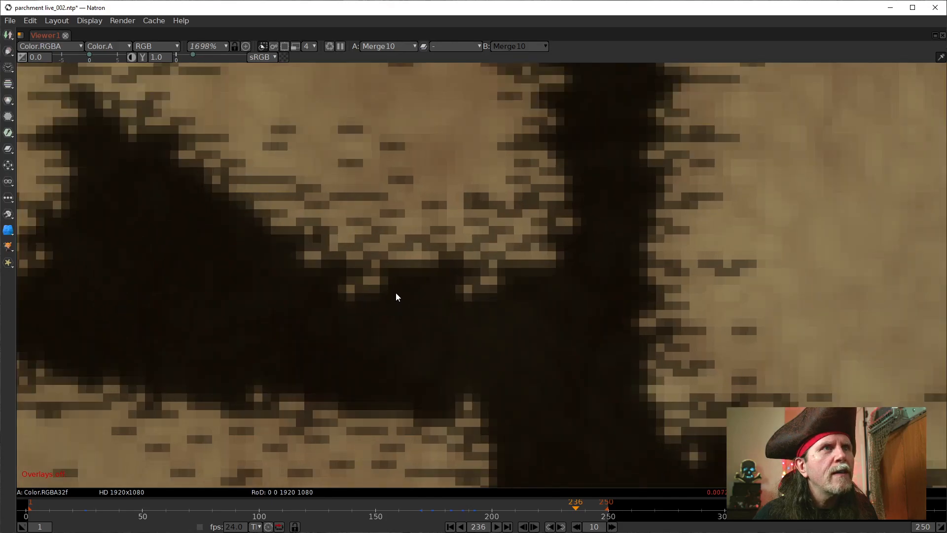
left_click_drag(197, 241, 391, 209)
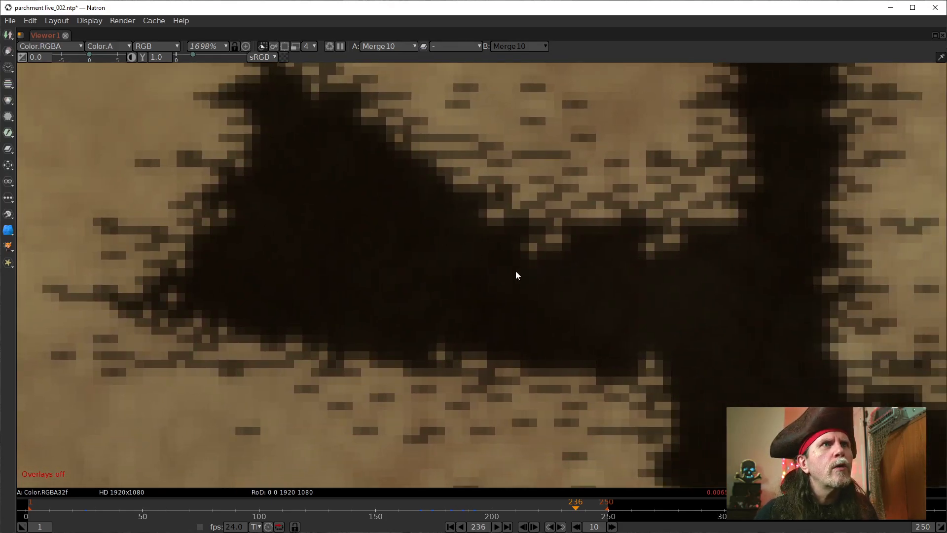
scroll(511, 277, "down", 1)
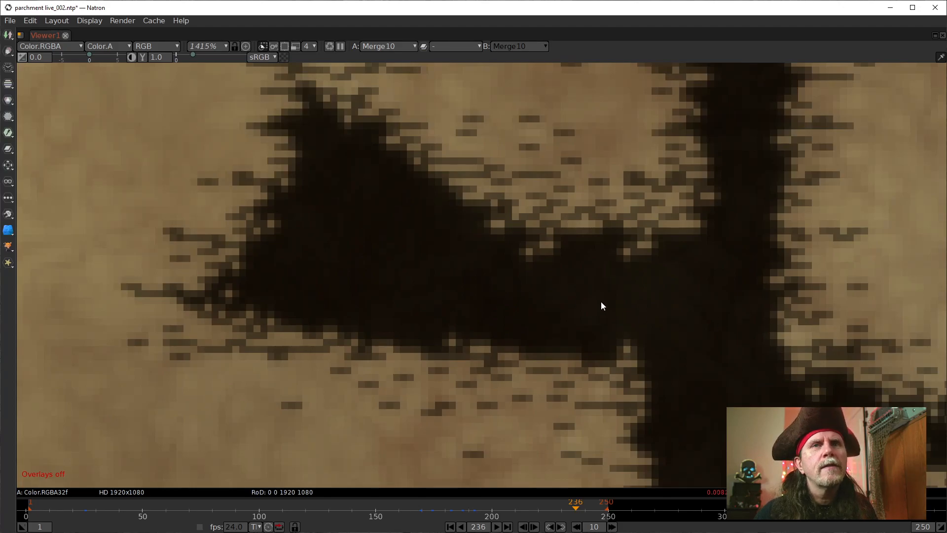
scroll(601, 304, "down", 9)
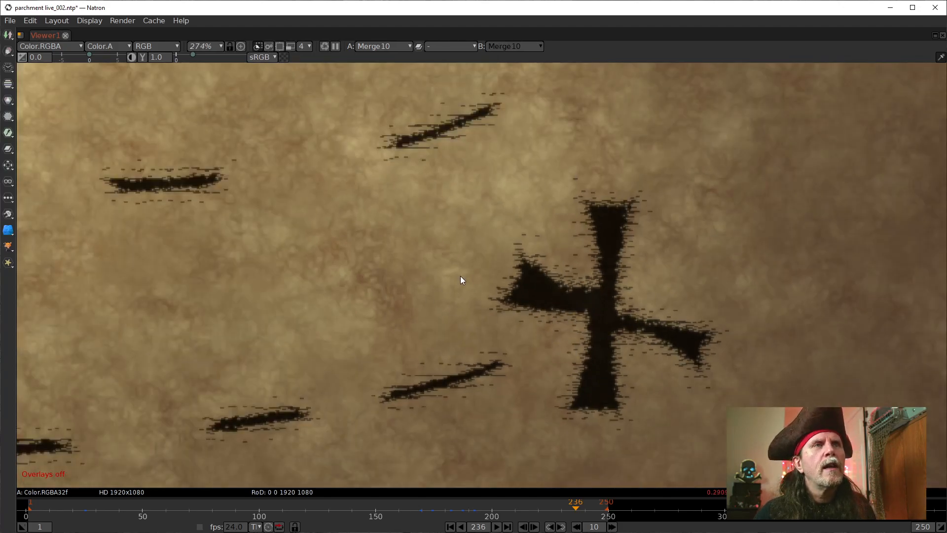
left_click_drag(460, 277, 641, 320)
scroll(602, 310, "down", 3)
left_click_drag(537, 168, 540, 288)
scroll(540, 288, "up", 11)
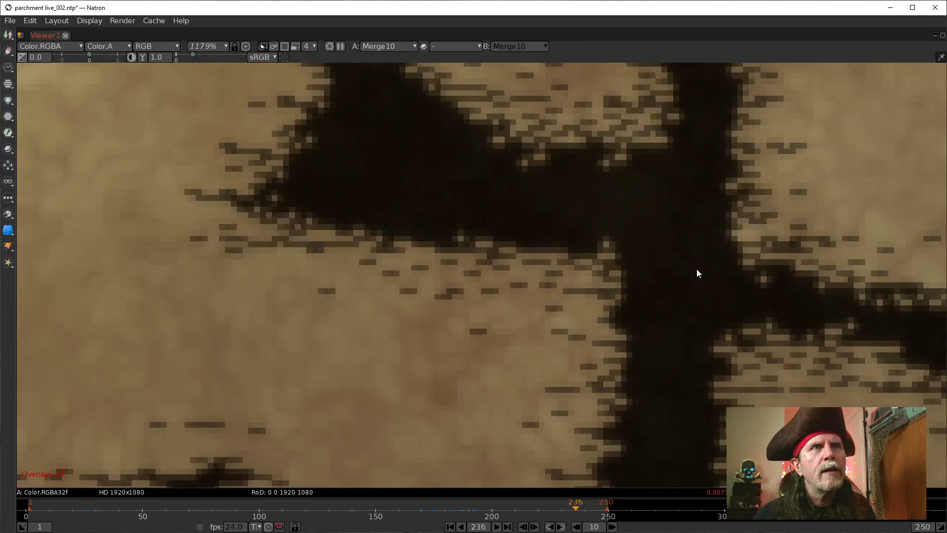
left_click_drag(698, 273, 570, 357)
scroll(570, 357, "up", 4)
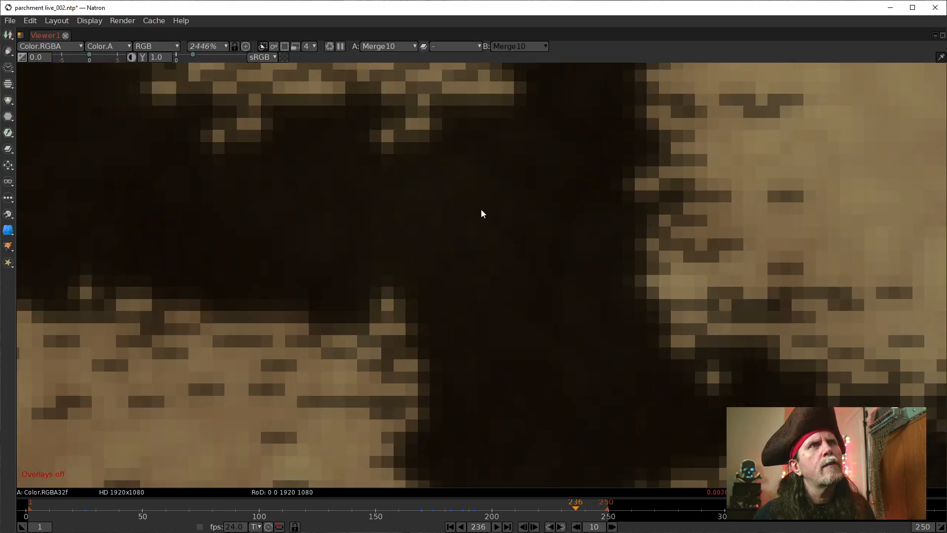
scroll(444, 283, "down", 15)
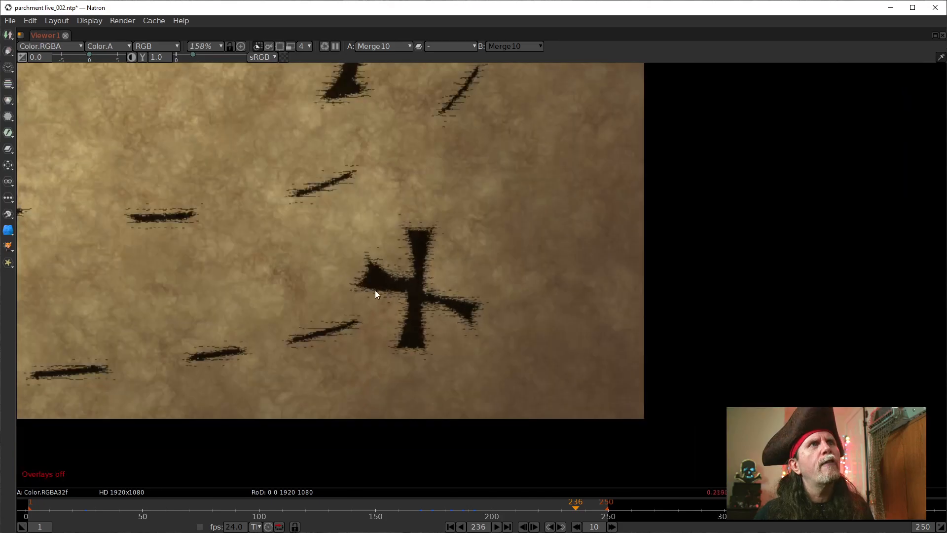
left_click_drag(376, 291, 508, 271)
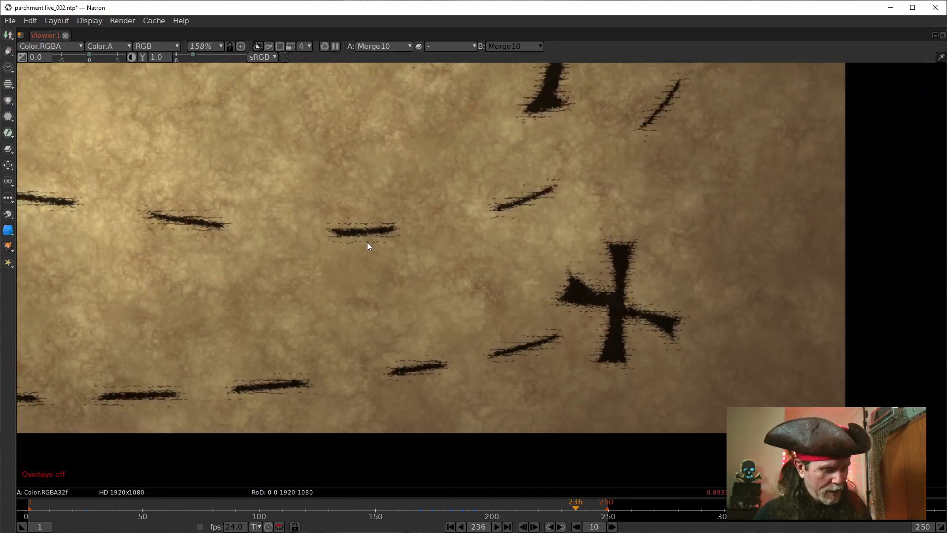
key("f")
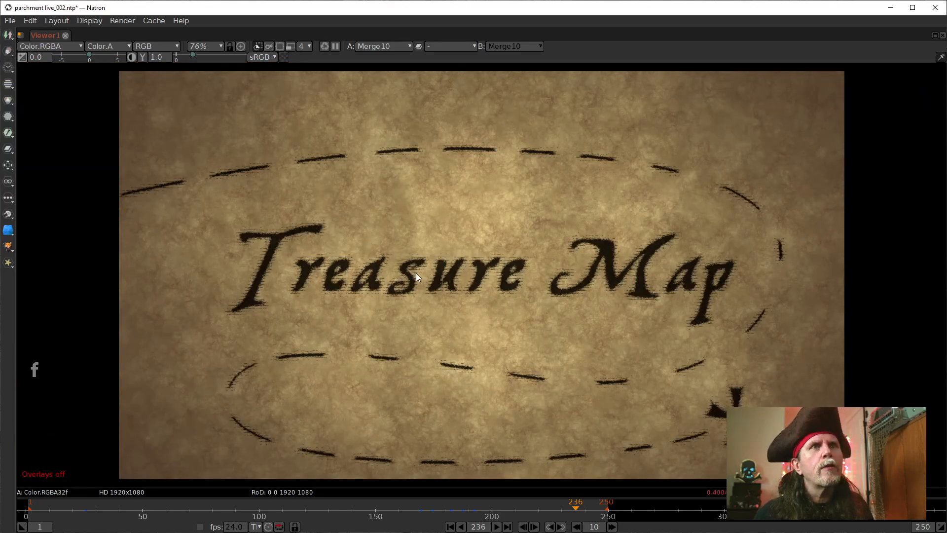